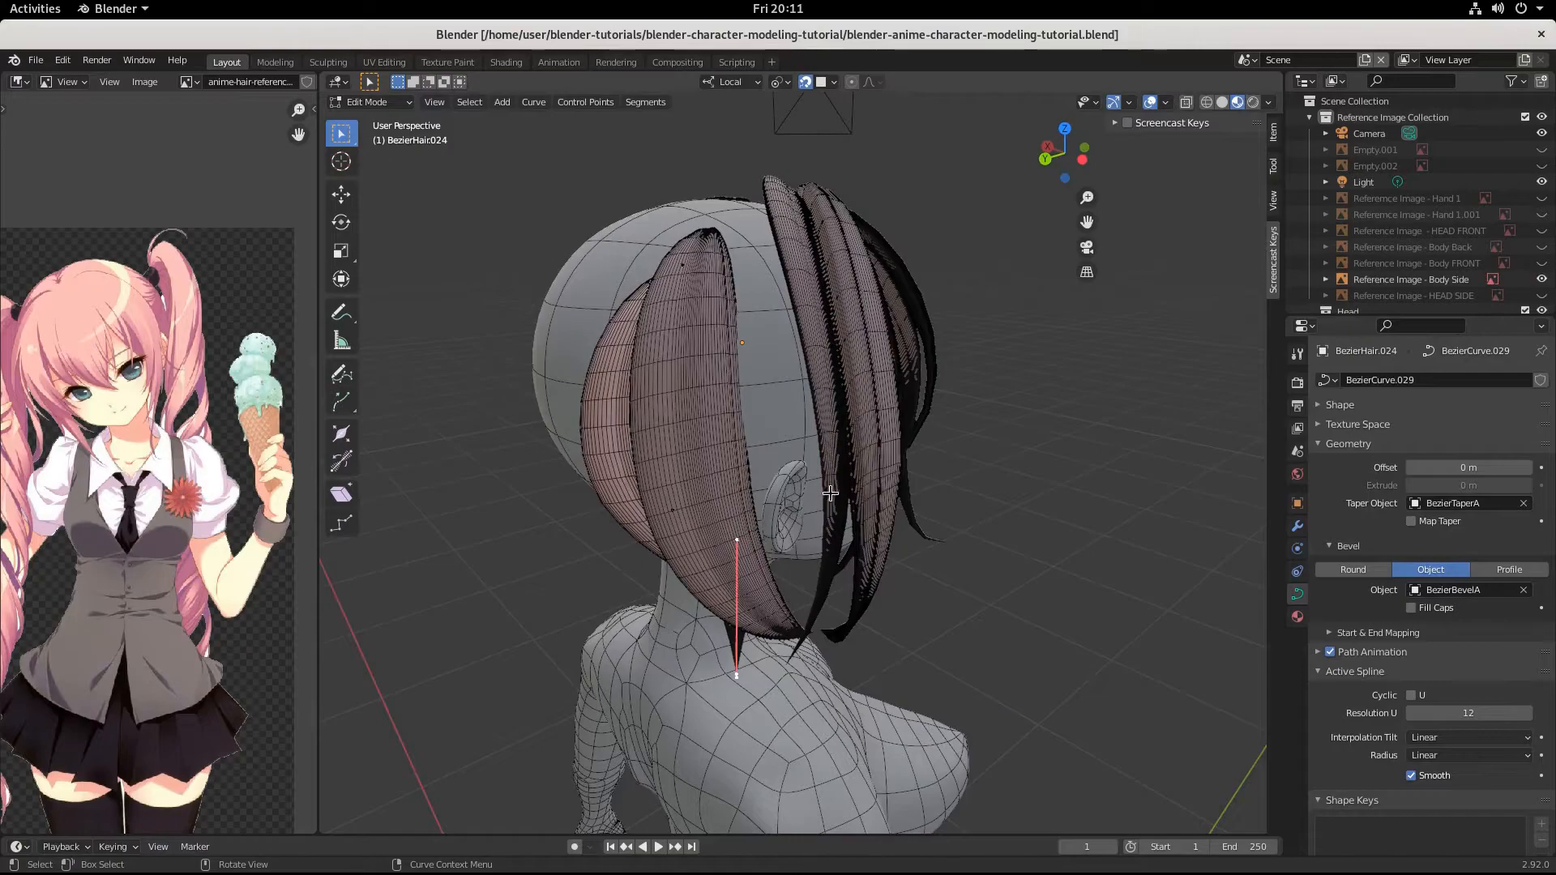
Duplicate the back hair strand behind the ear and place the copy about 0.055 m away, towards the side strands.
{"action": "key", "text": "Tab"}
{"action": "left_click", "coordinate": [684, 373]}
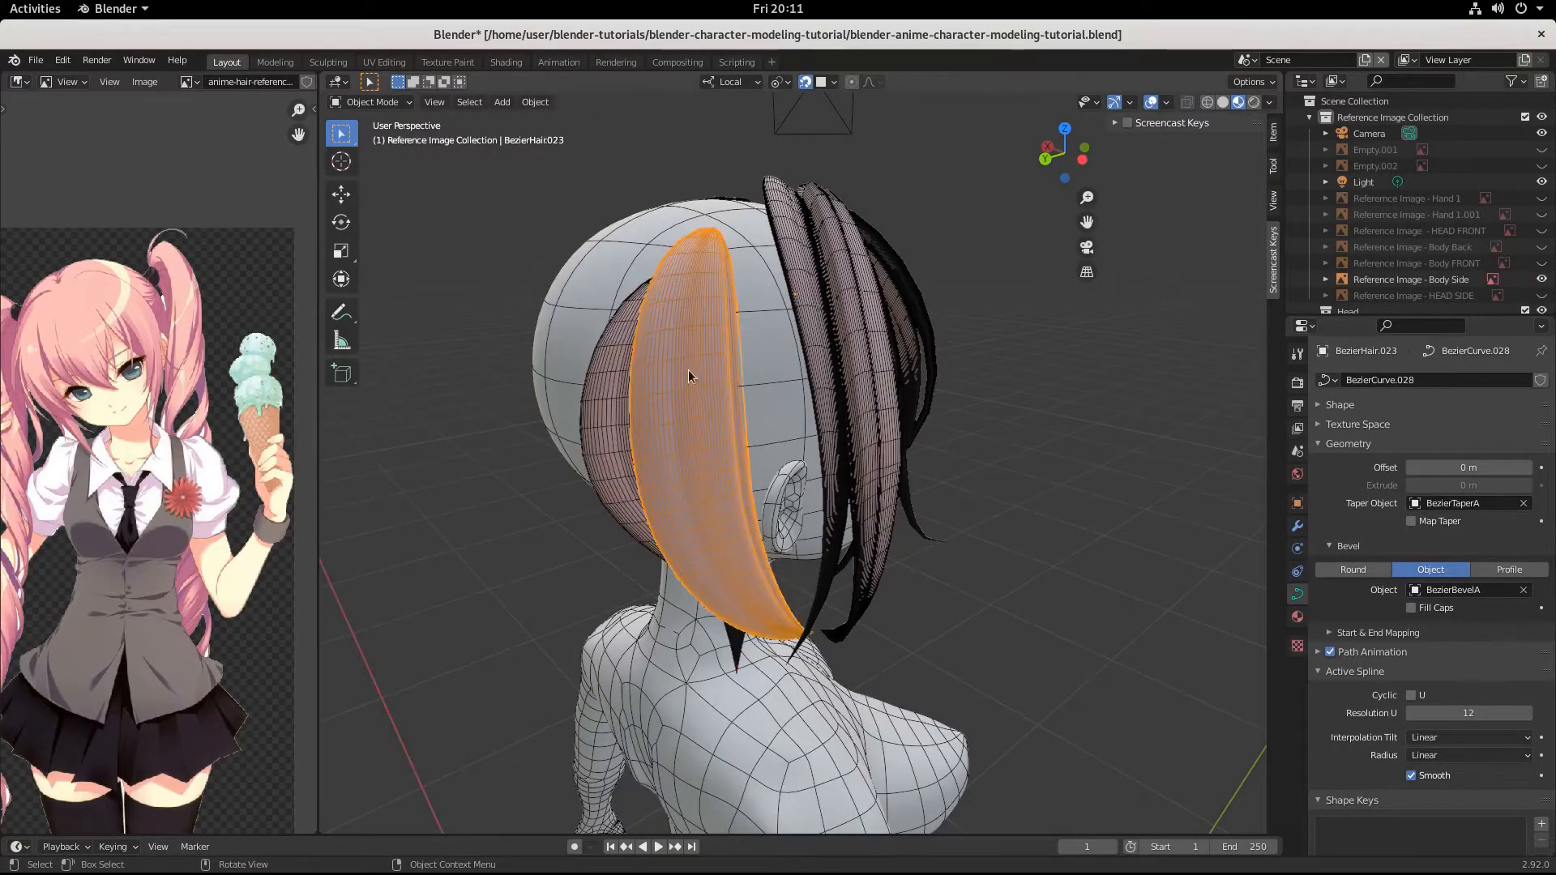
{"action": "middle_click_drag", "start_coordinate": [812, 507], "coordinate": [702, 472]}
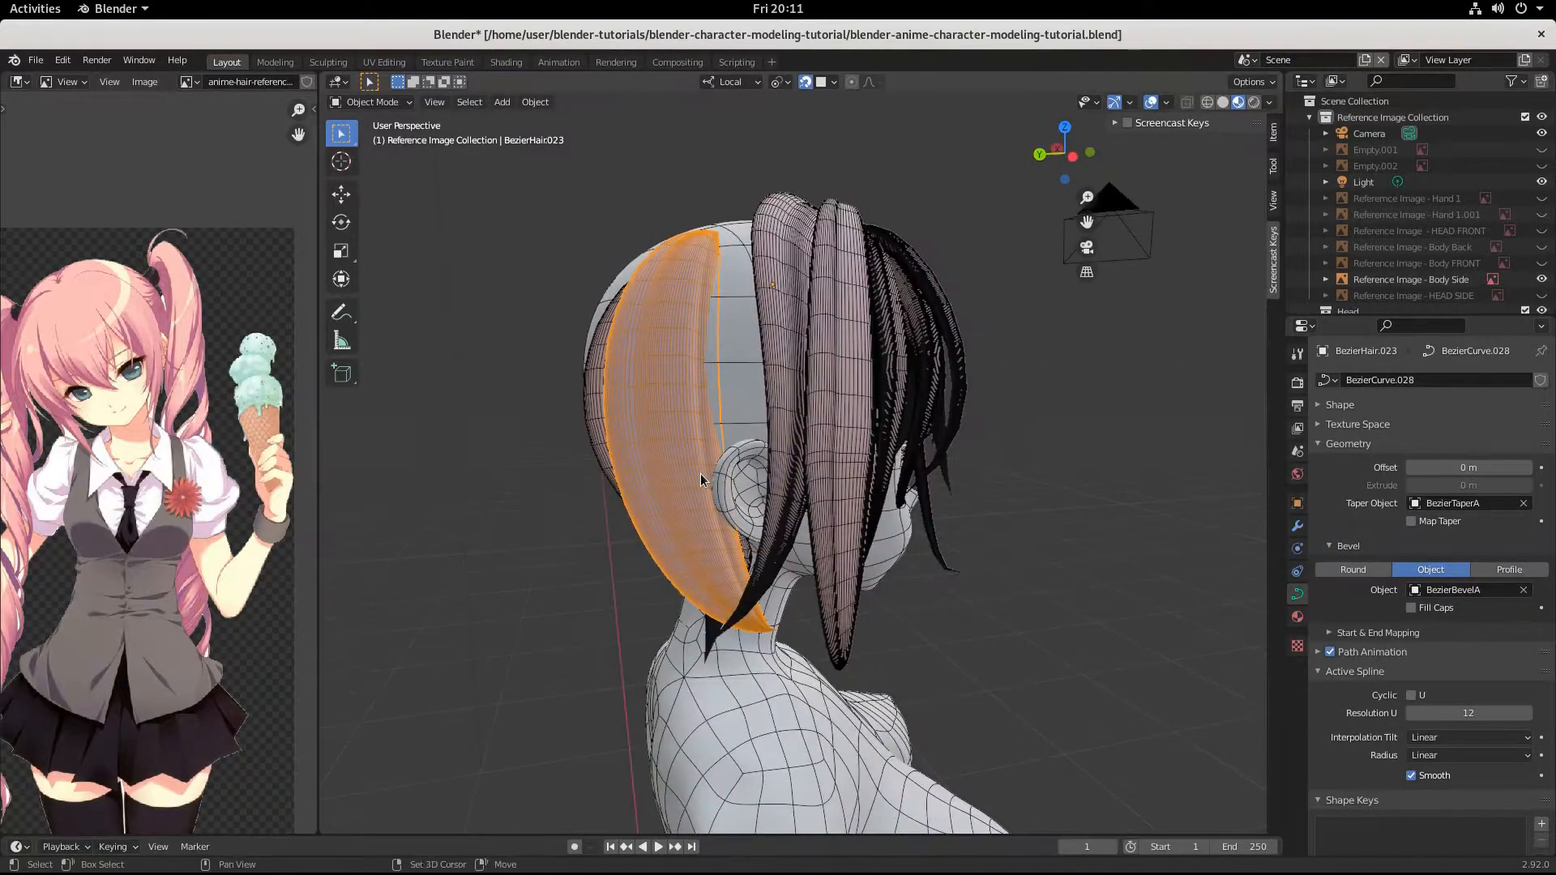
{"action": "key", "text": "shift+d"}
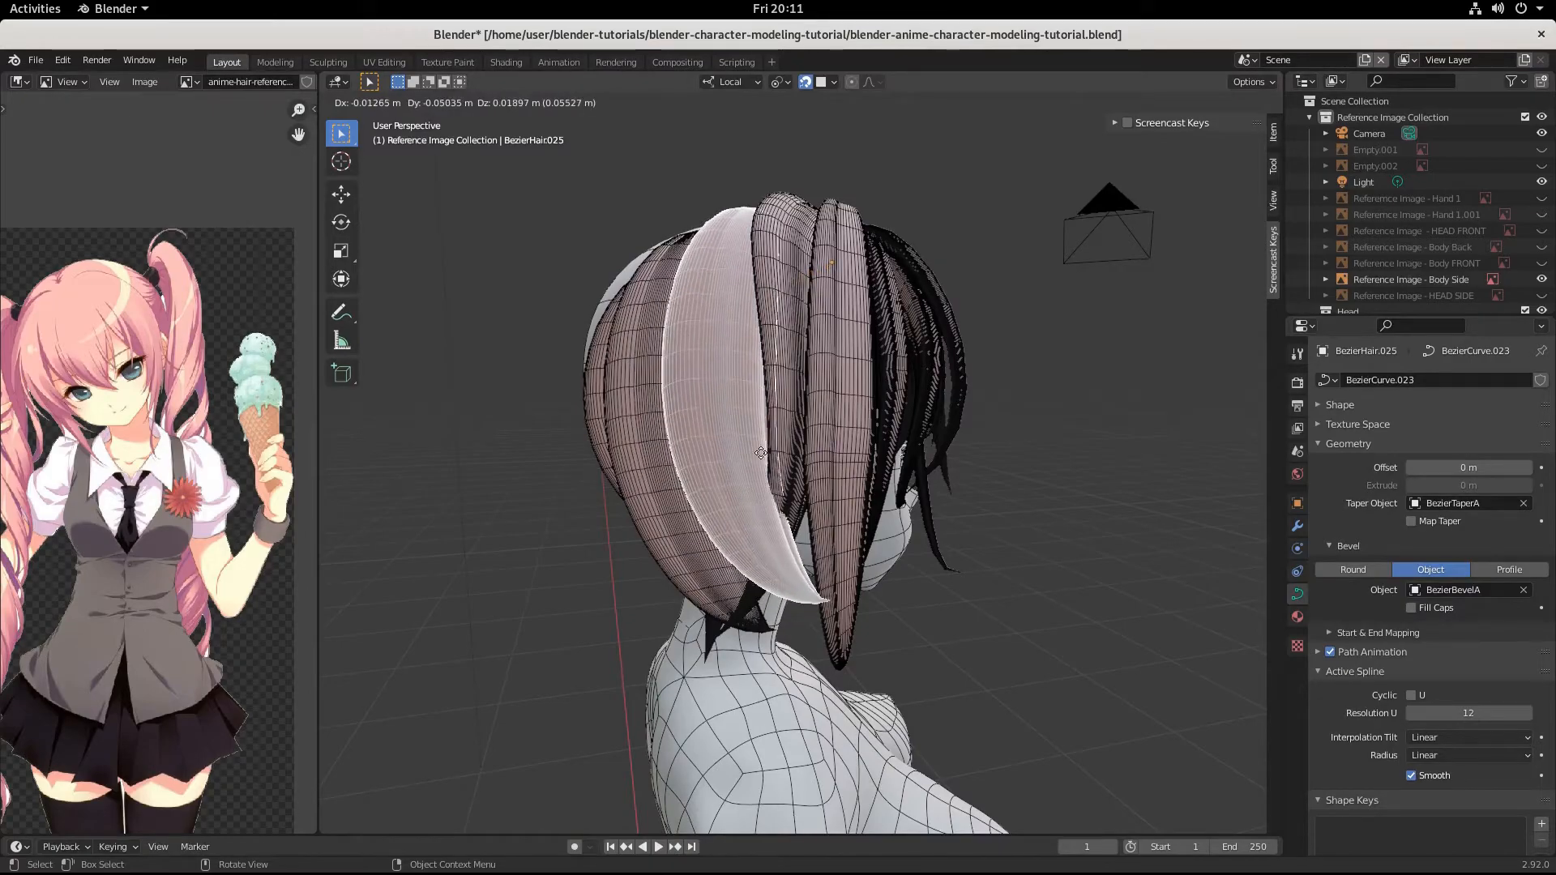
{"action": "left_click", "coordinate": [760, 451]}
Rotate the root control point of the duplicated strand by -56.2° in the view and scale its handles to 0.642.
{"action": "middle_click_drag", "start_coordinate": [760, 450], "coordinate": [775, 531]}
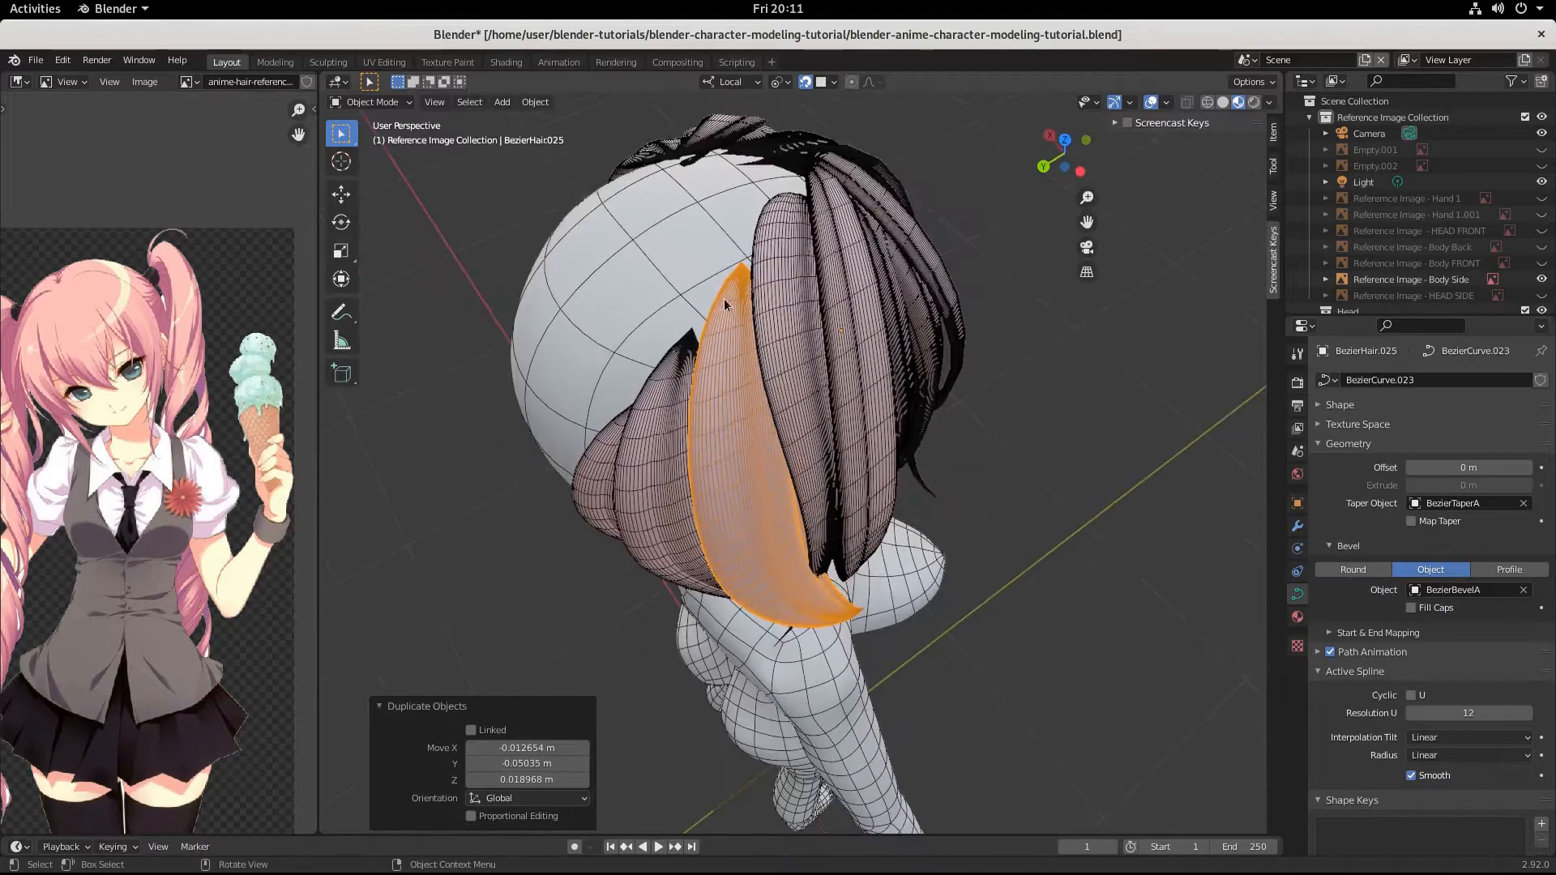
{"action": "key", "text": "Tab"}
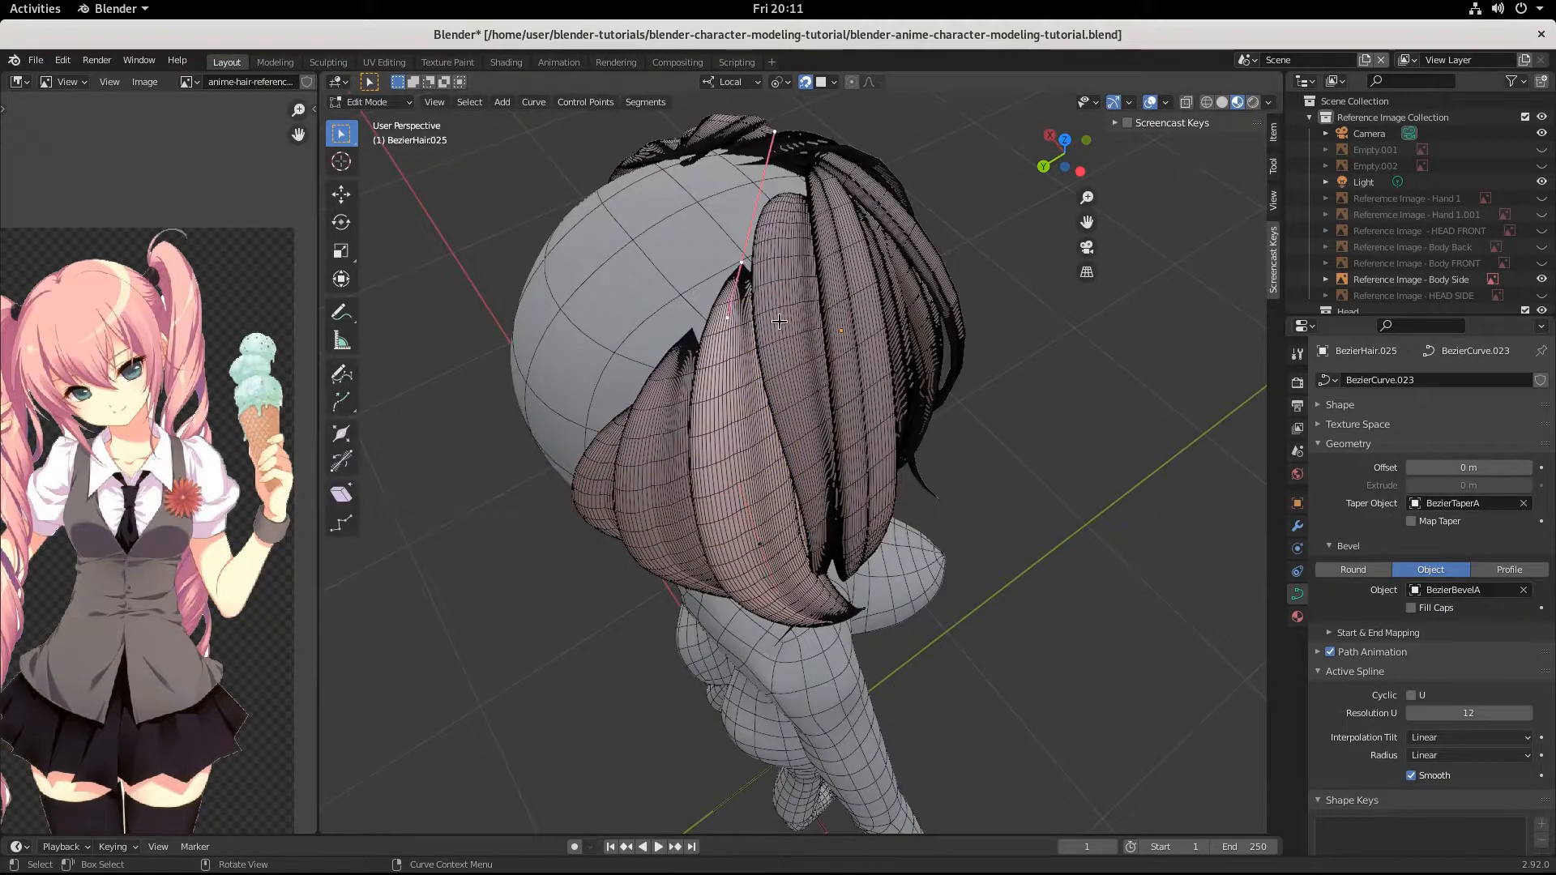
{"action": "middle_click_drag", "start_coordinate": [778, 322], "coordinate": [785, 353]}
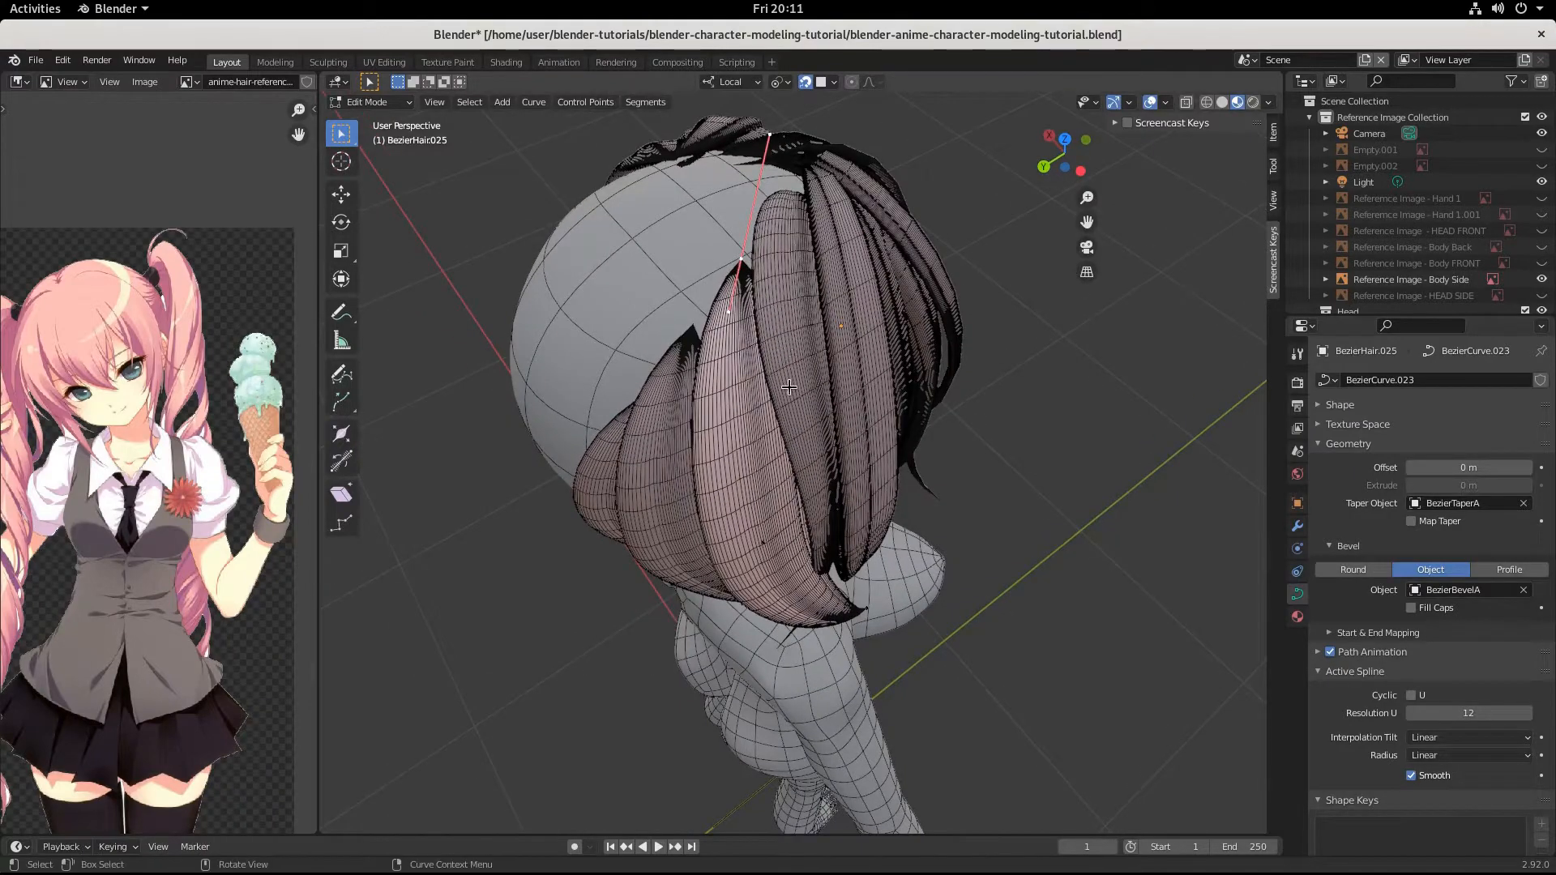
{"action": "key", "text": "r"}
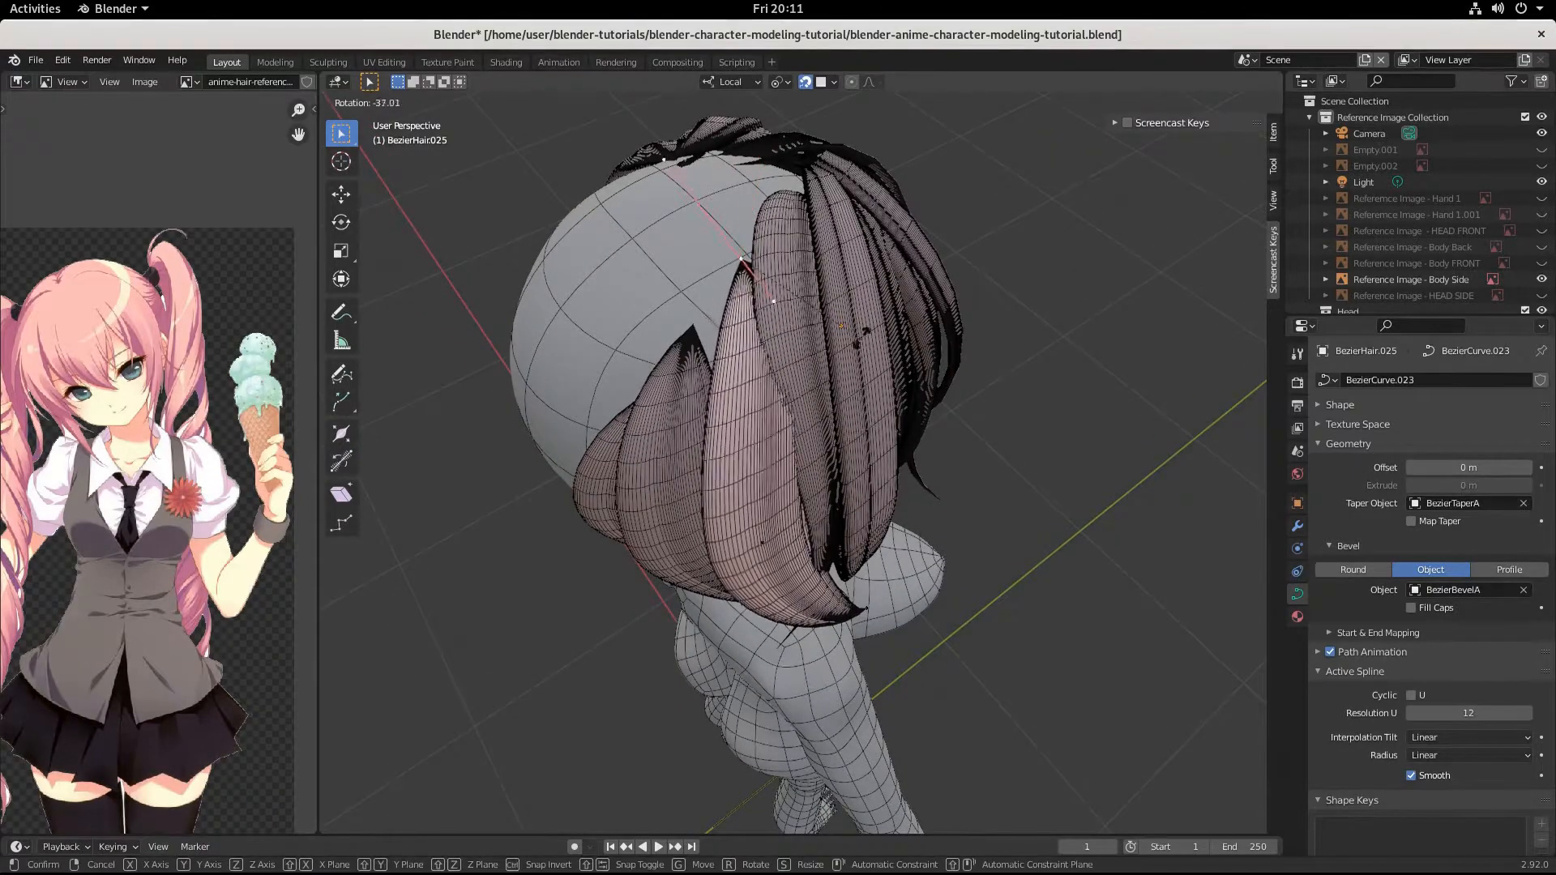
{"action": "left_click", "coordinate": [835, 283]}
{"action": "key", "text": "s"}
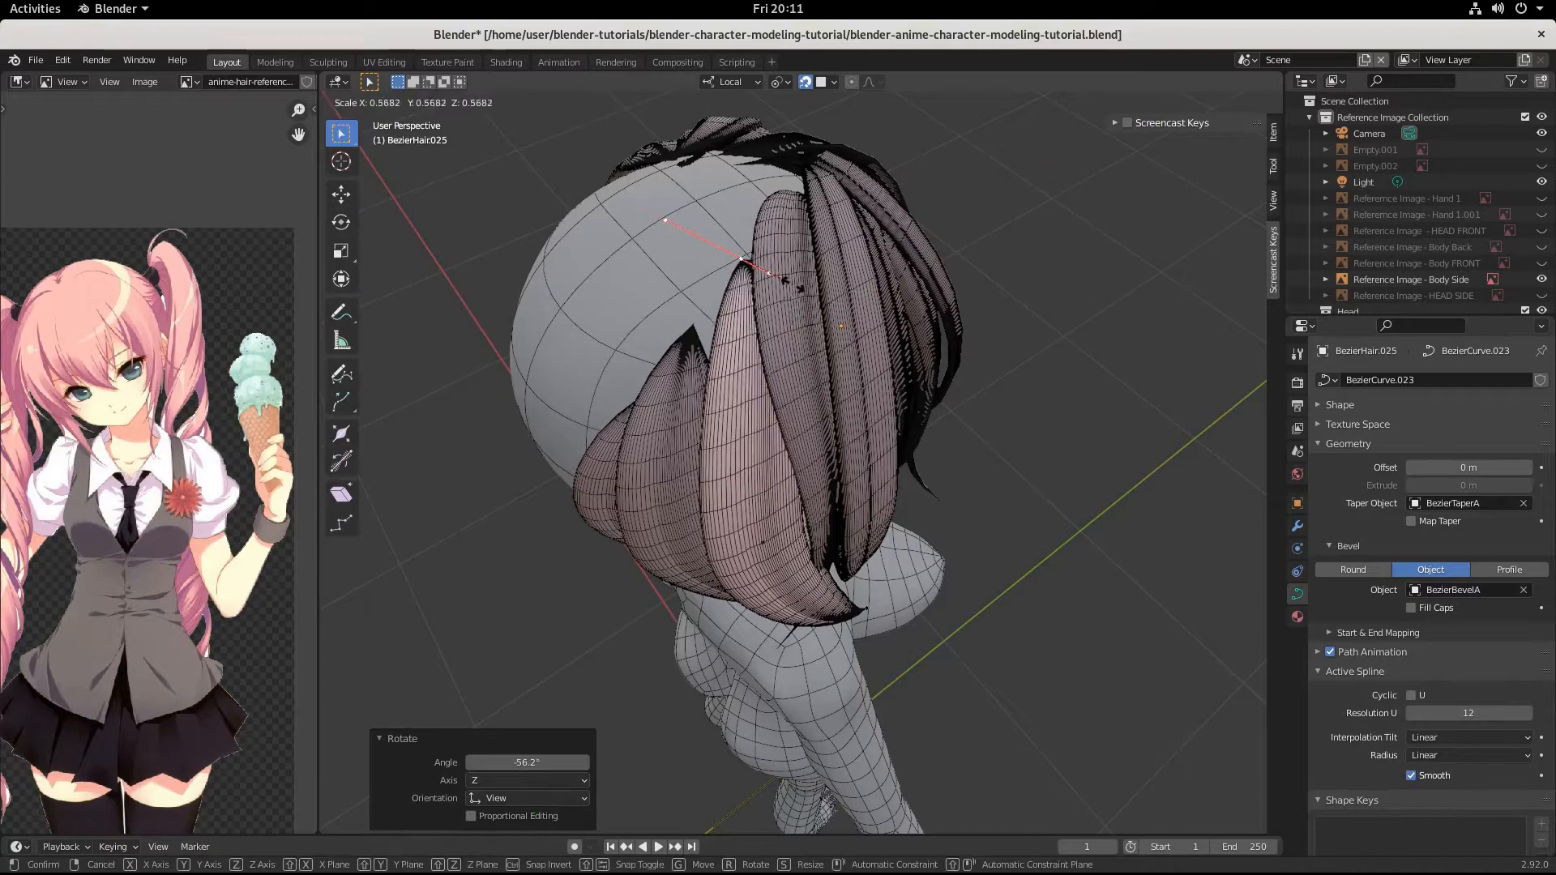
{"action": "left_click", "coordinate": [793, 304]}
Move the root control point about -0.011, 0.042, -0.021 m to meet the neighbouring strand's root, and enlarge its handles slightly.
{"action": "key", "text": "g"}
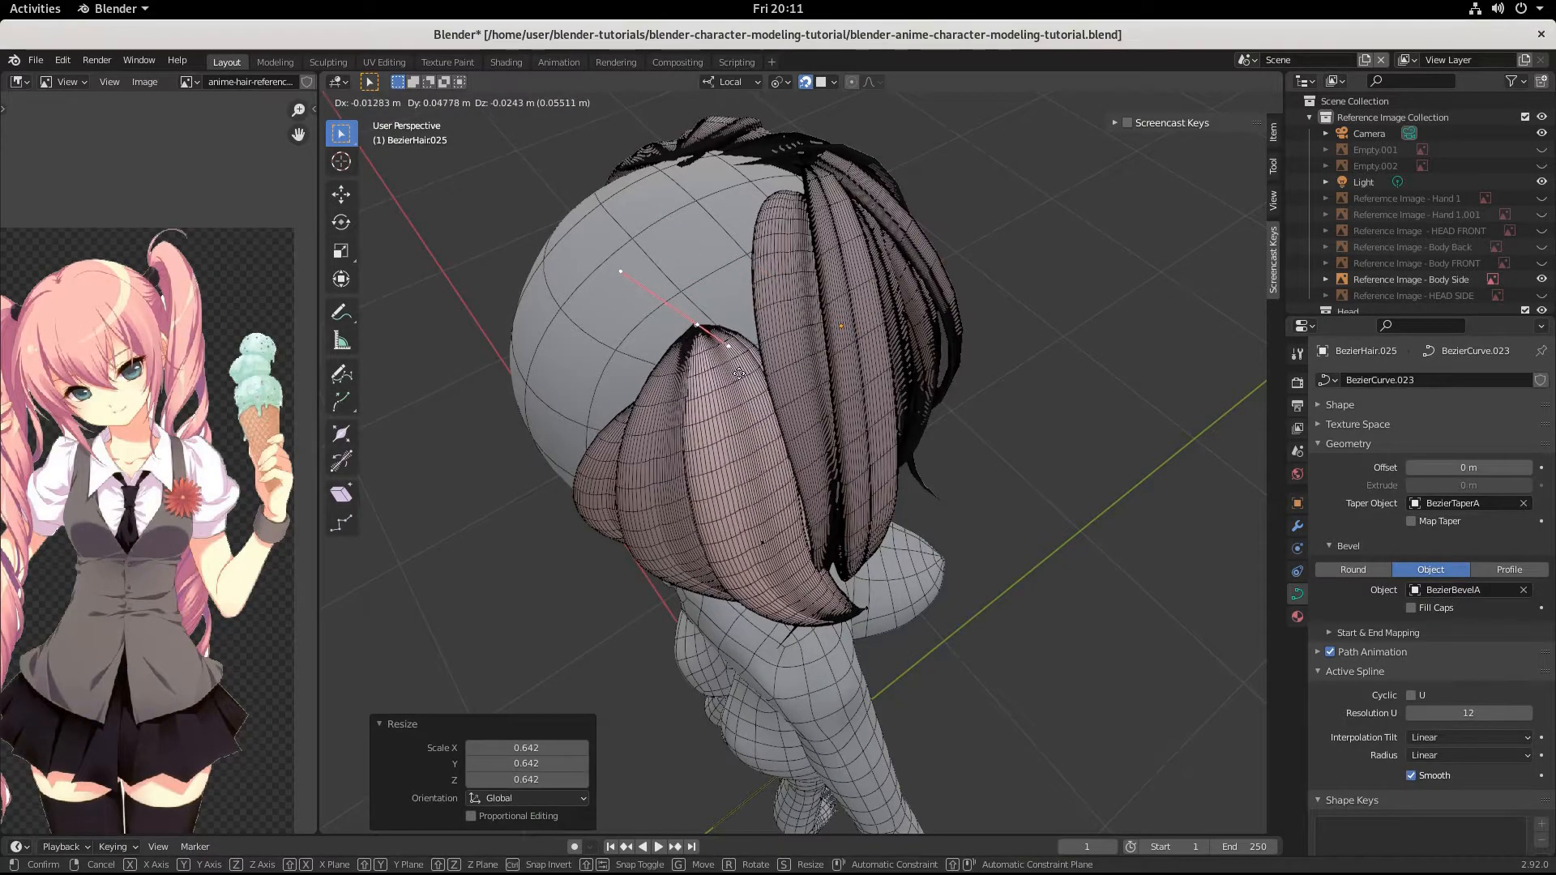
{"action": "left_click", "coordinate": [743, 365]}
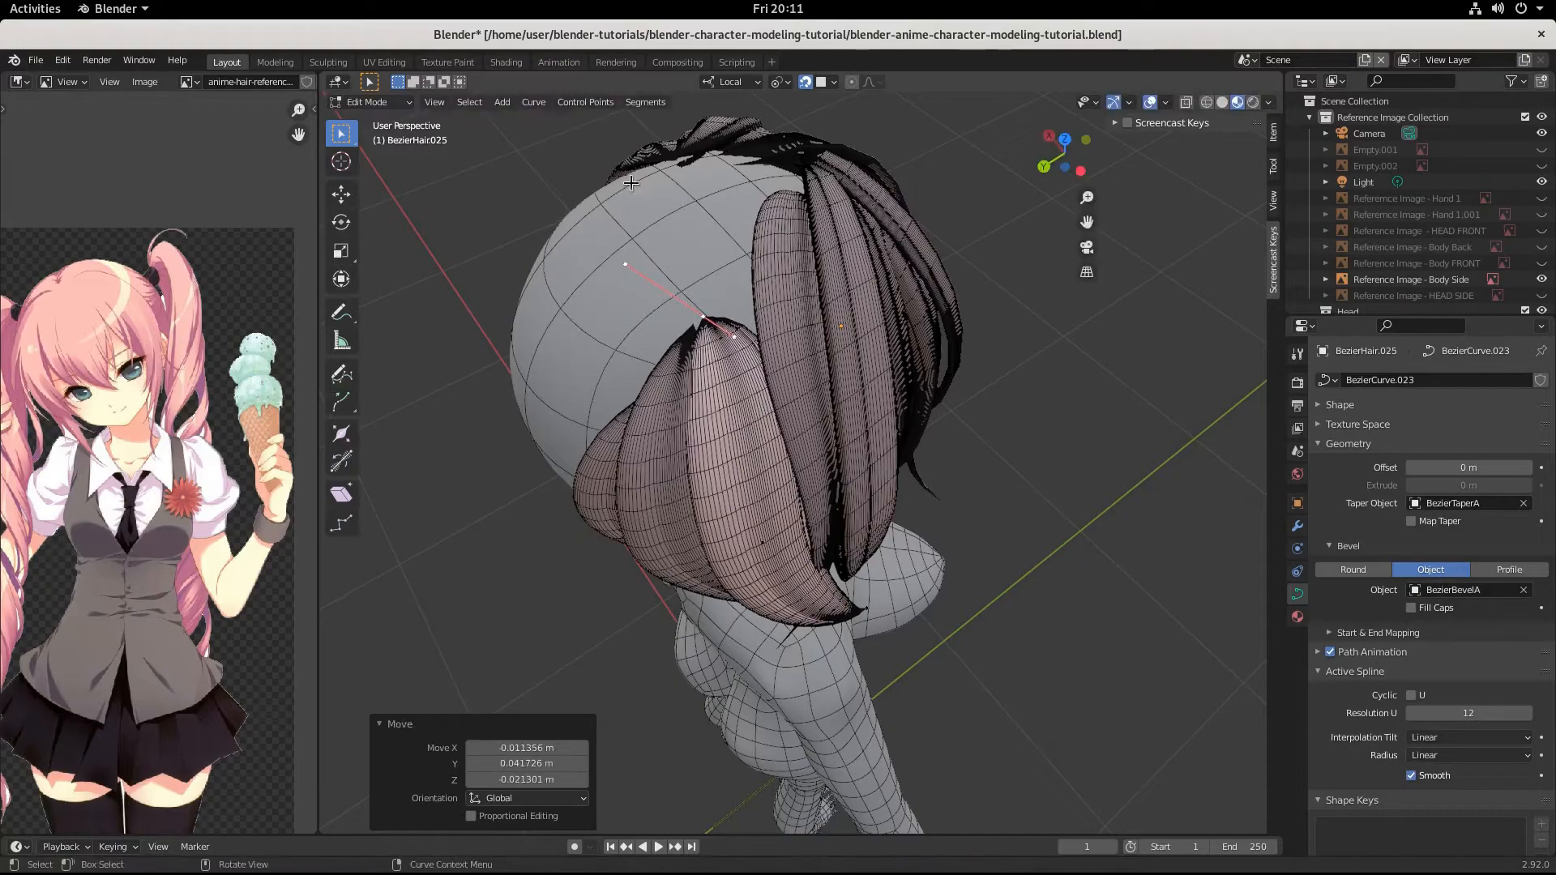
{"action": "middle_click_drag", "start_coordinate": [713, 450], "coordinate": [763, 364]}
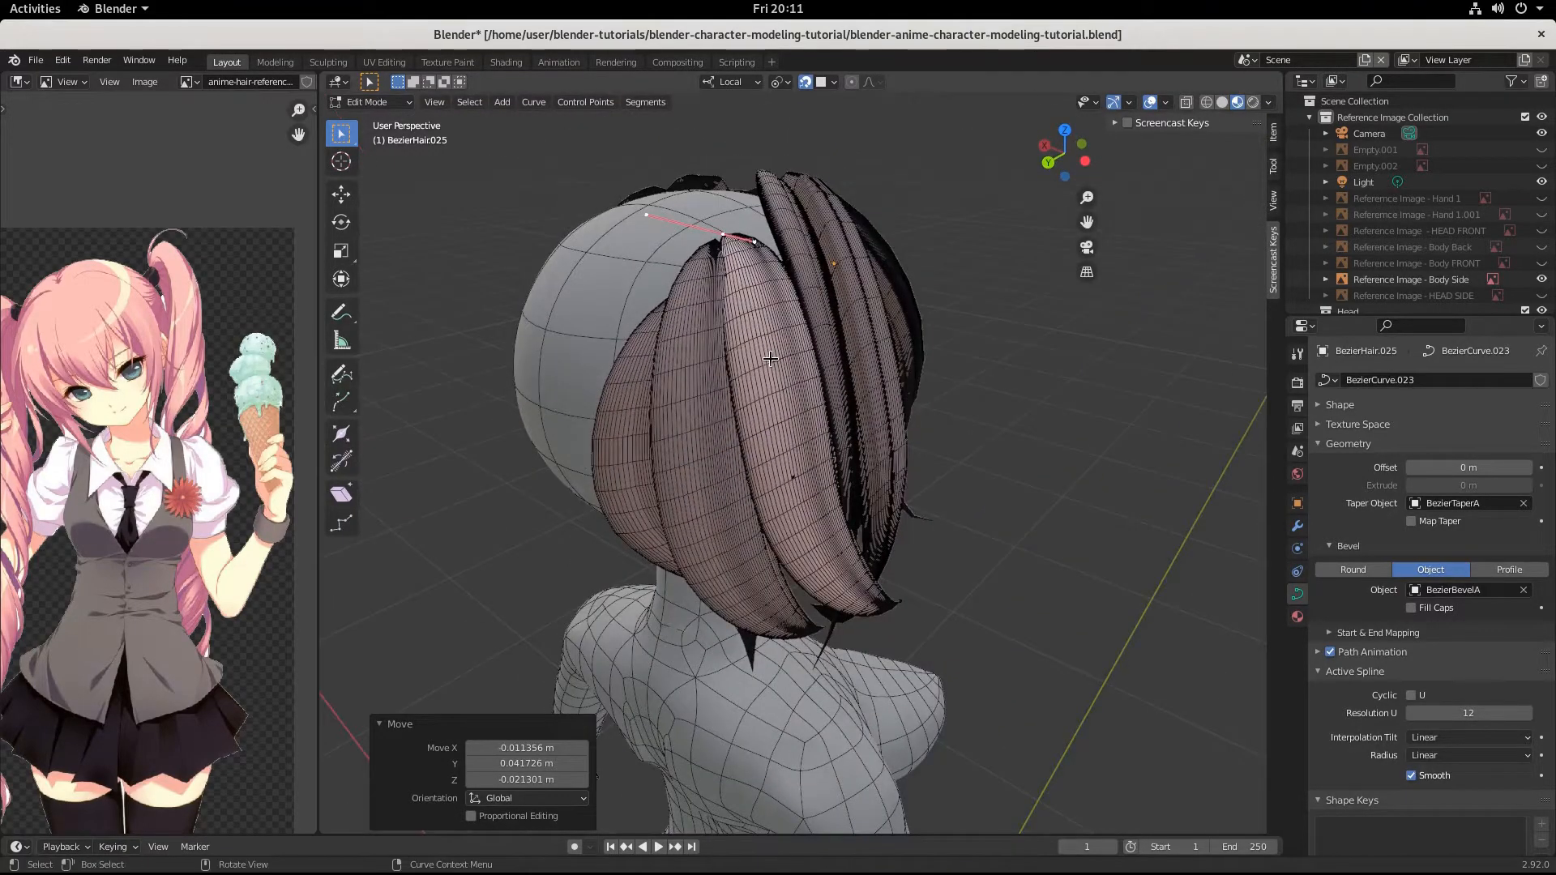
{"action": "key", "text": "r"}
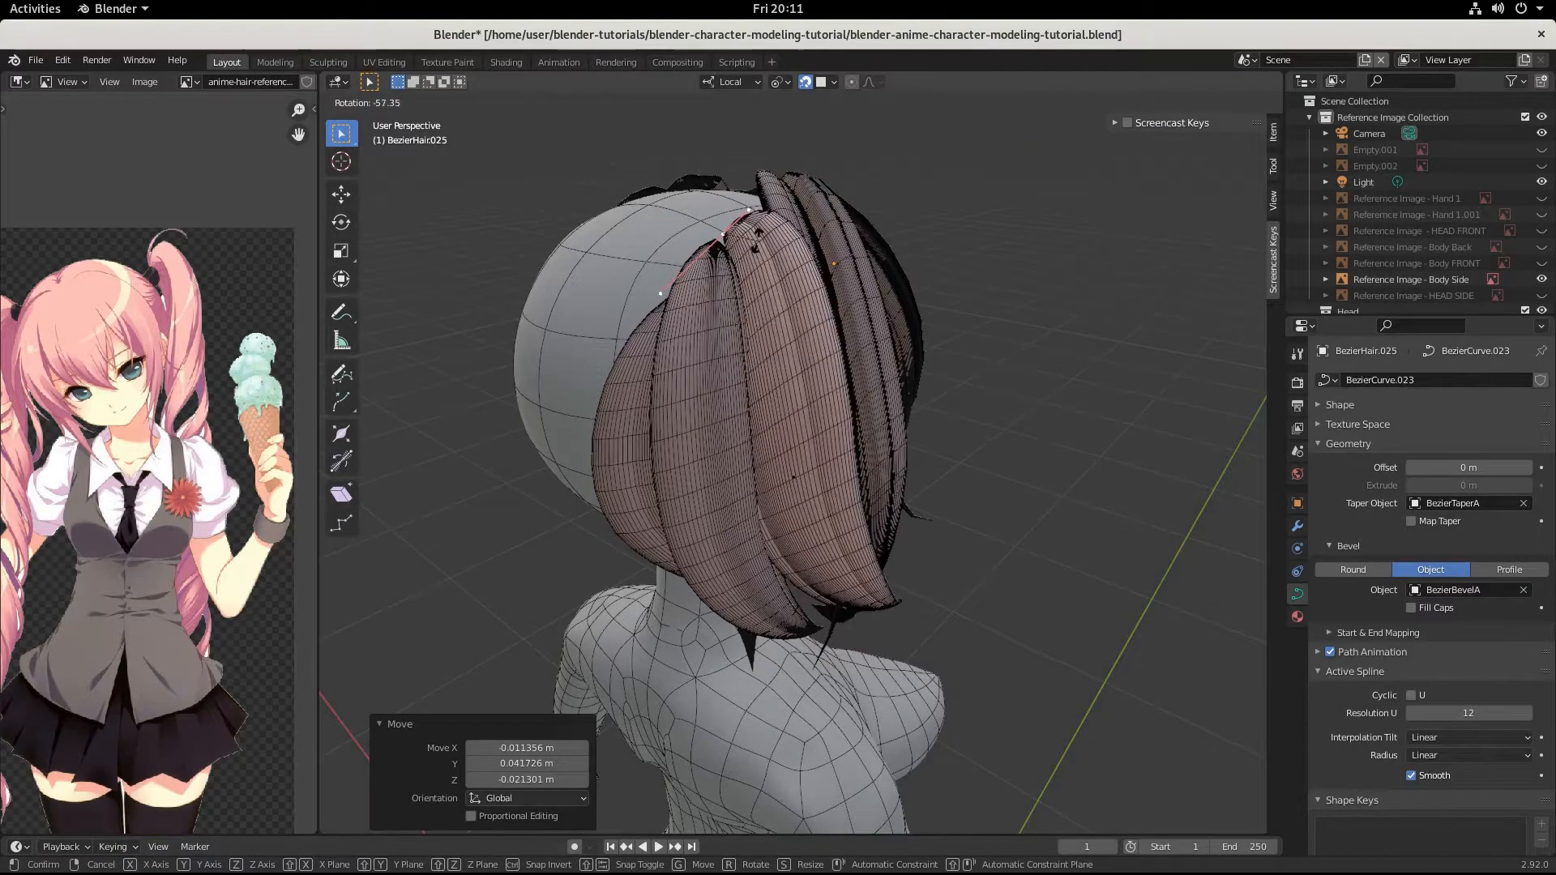
{"action": "right_click", "coordinate": [784, 338]}
{"action": "key", "text": "s"}
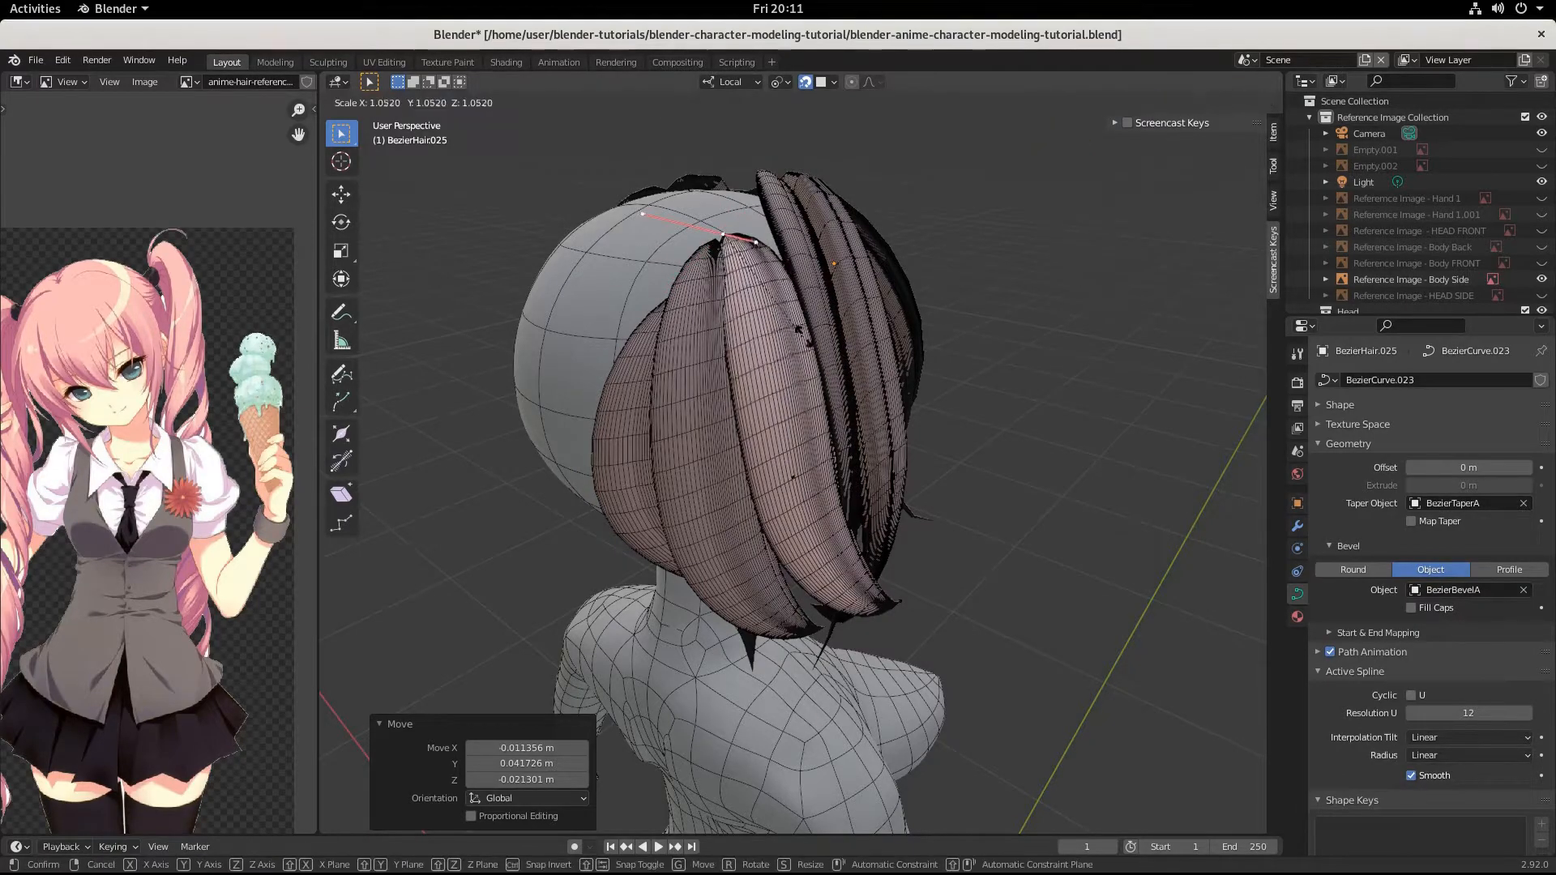
{"action": "left_click", "coordinate": [884, 370]}
Move the new strand's tip control point forward below the ear, about 0.118, -0.074, 0.009 m, and fine-tune it by about -0.007, 0.008, -0.007 m.
{"action": "middle_click_drag", "start_coordinate": [884, 369], "coordinate": [653, 309]}
{"action": "left_click", "coordinate": [708, 572]}
{"action": "middle_click_drag", "start_coordinate": [727, 598], "coordinate": [723, 532]}
{"action": "middle_click_drag", "start_coordinate": [747, 435], "coordinate": [669, 521]}
{"action": "middle_click_drag", "start_coordinate": [774, 577], "coordinate": [769, 664]}
{"action": "key", "text": "g"}
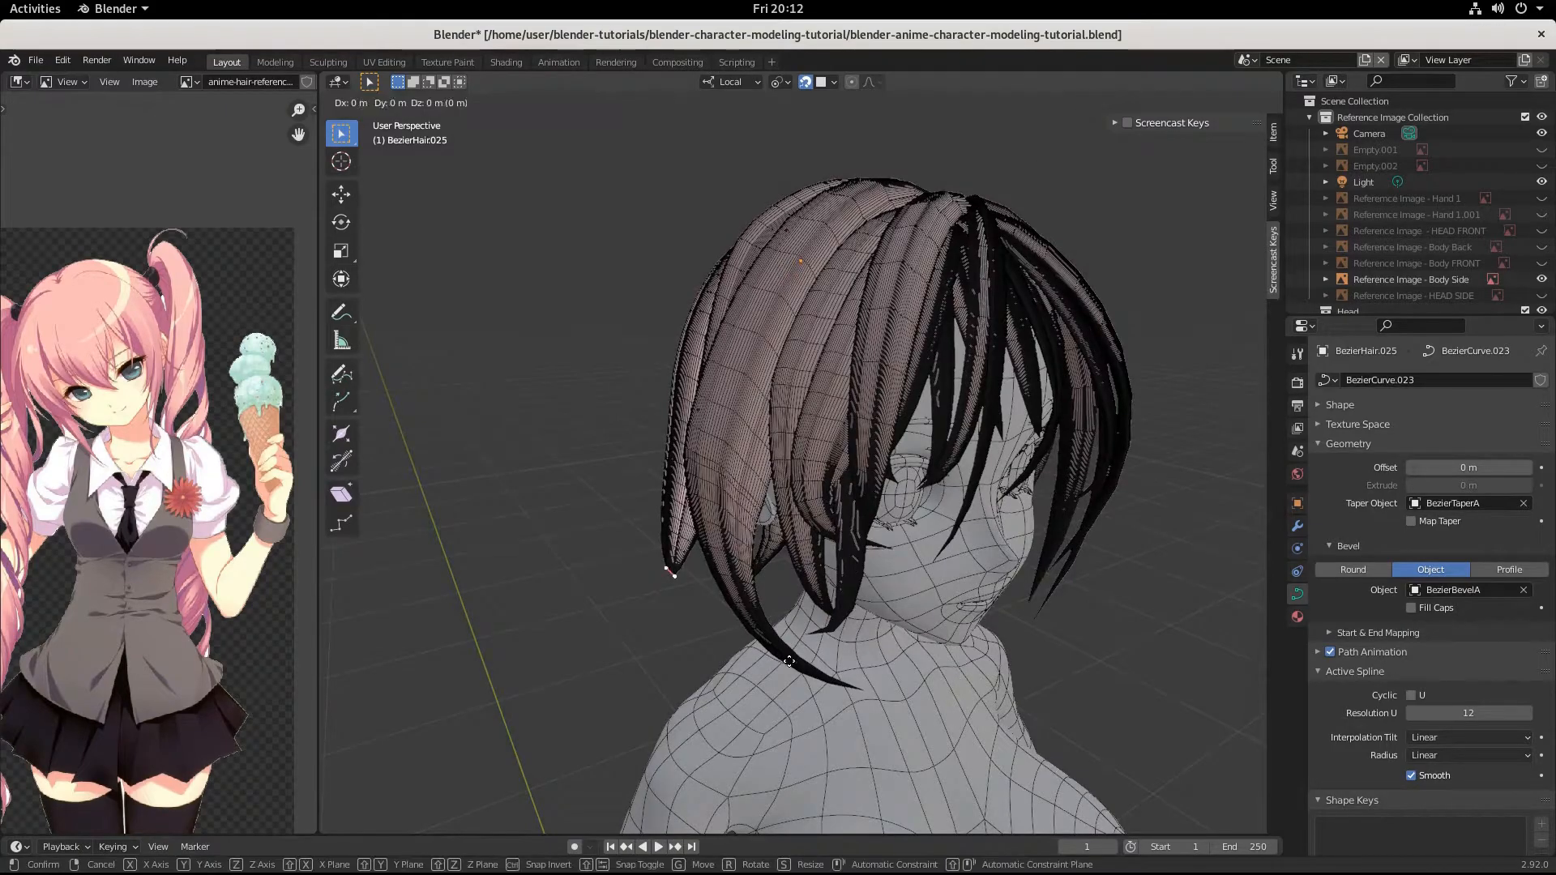
{"action": "left_click", "coordinate": [925, 650]}
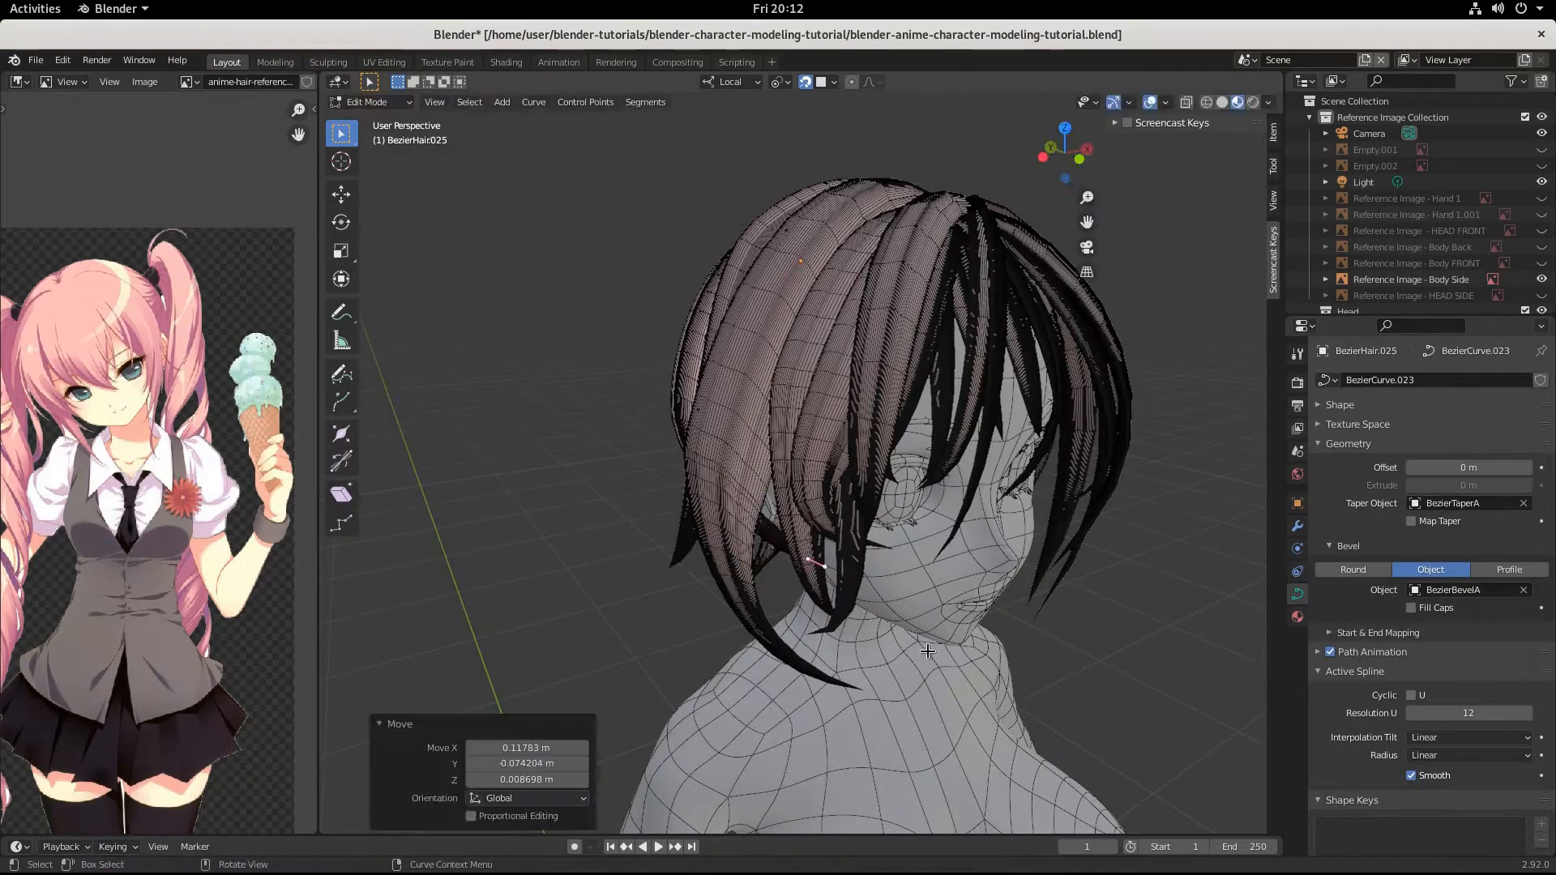
{"action": "middle_click_drag", "start_coordinate": [924, 651], "coordinate": [905, 626]}
{"action": "key", "text": "g"}
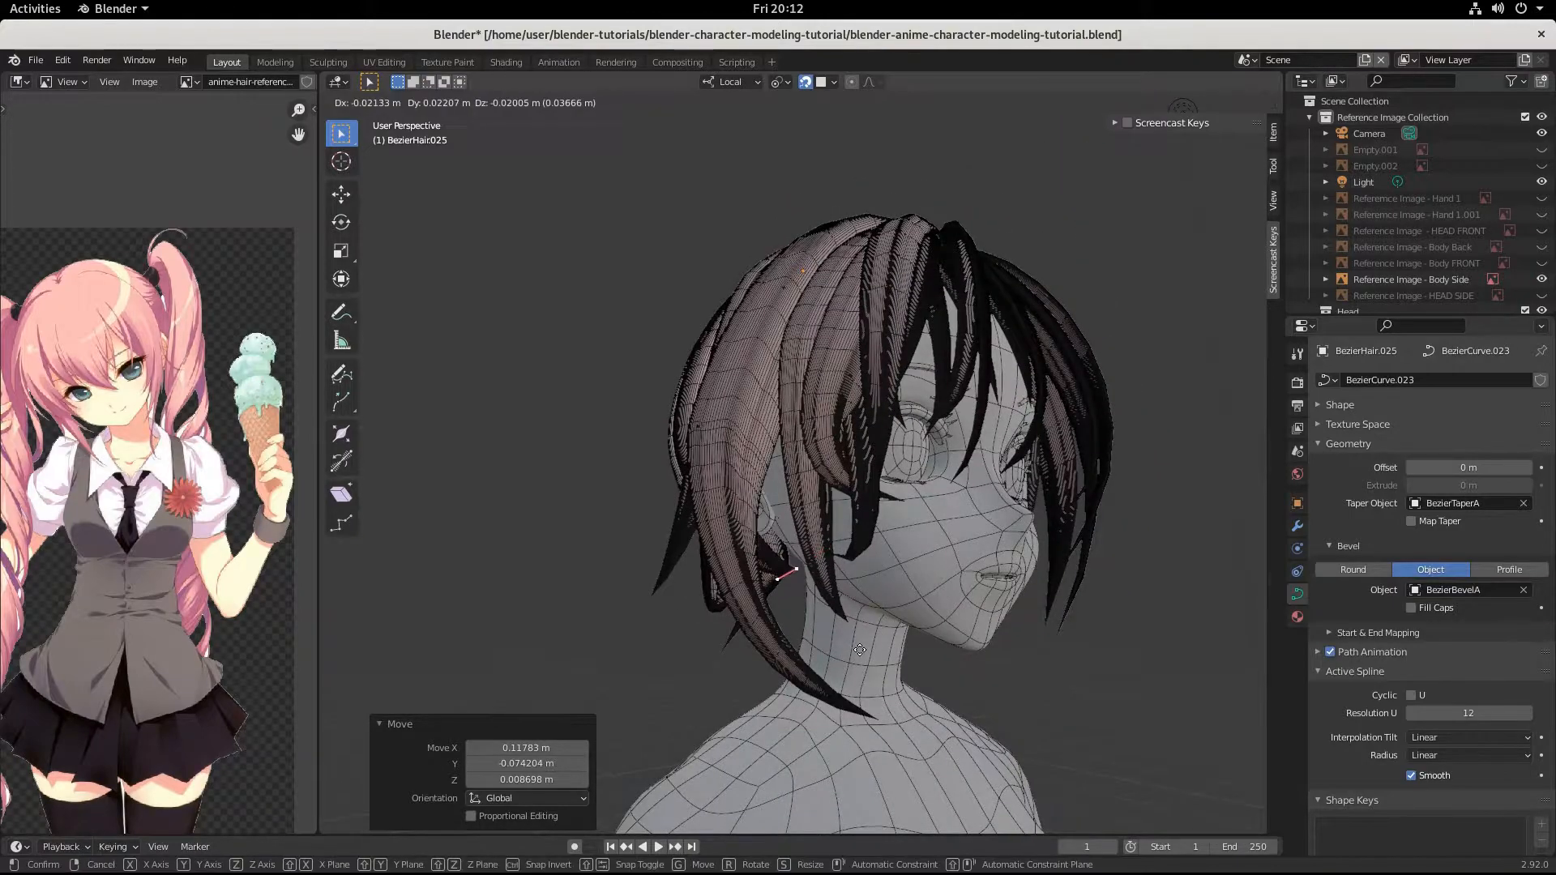
{"action": "left_click", "coordinate": [881, 633]}
Move the strand's middle control point forward and up above the ear by about 0.008, -0.051, 0.043 m.
{"action": "middle_click_drag", "start_coordinate": [881, 633], "coordinate": [711, 427]}
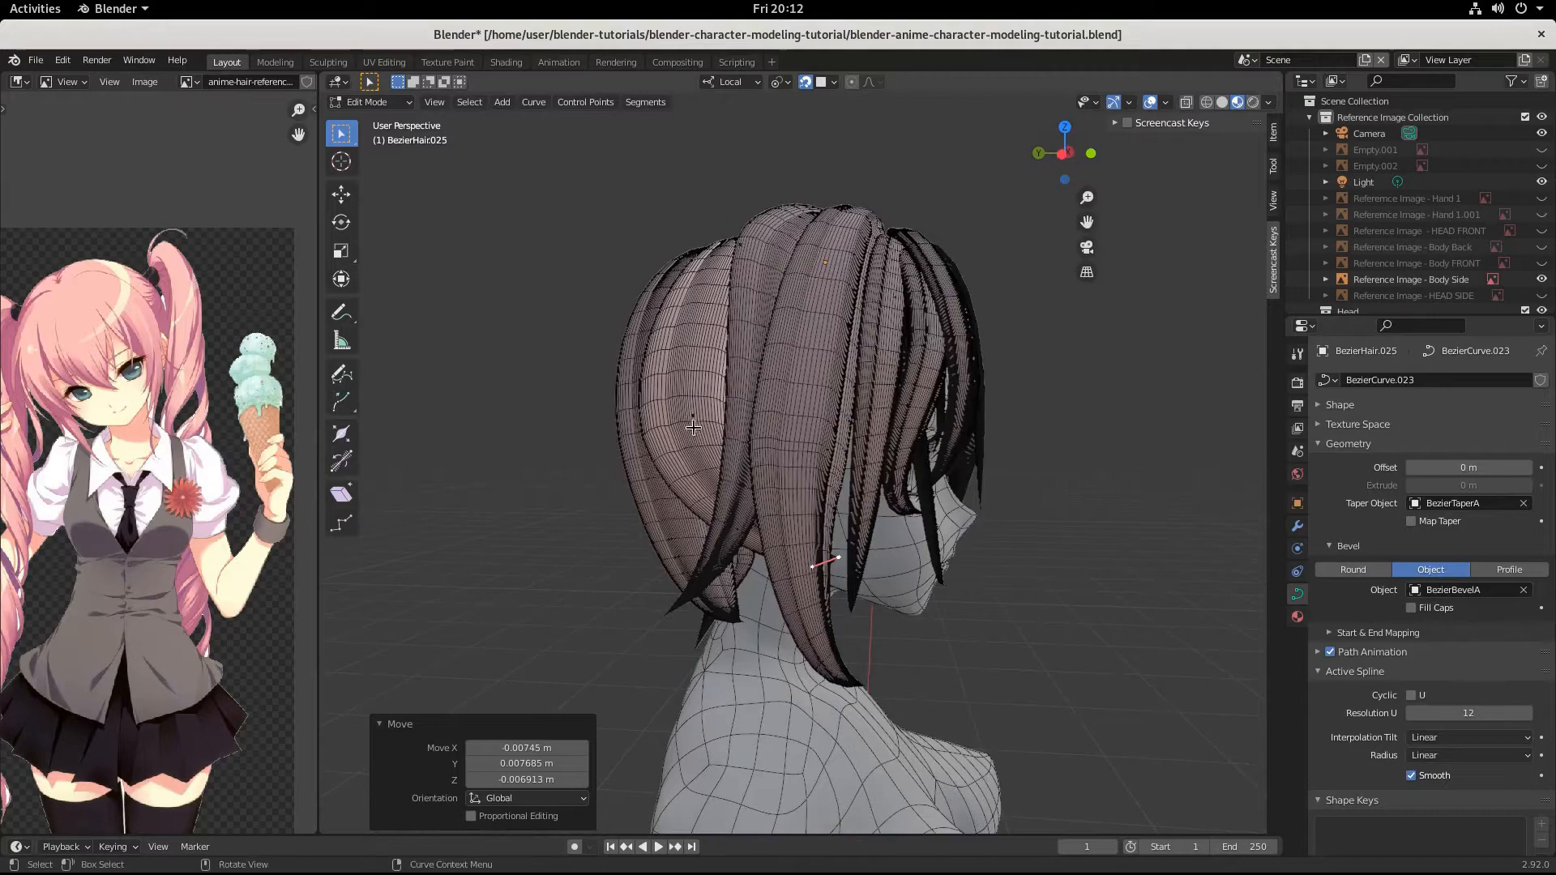
{"action": "left_click", "coordinate": [693, 418]}
{"action": "key", "text": "g"}
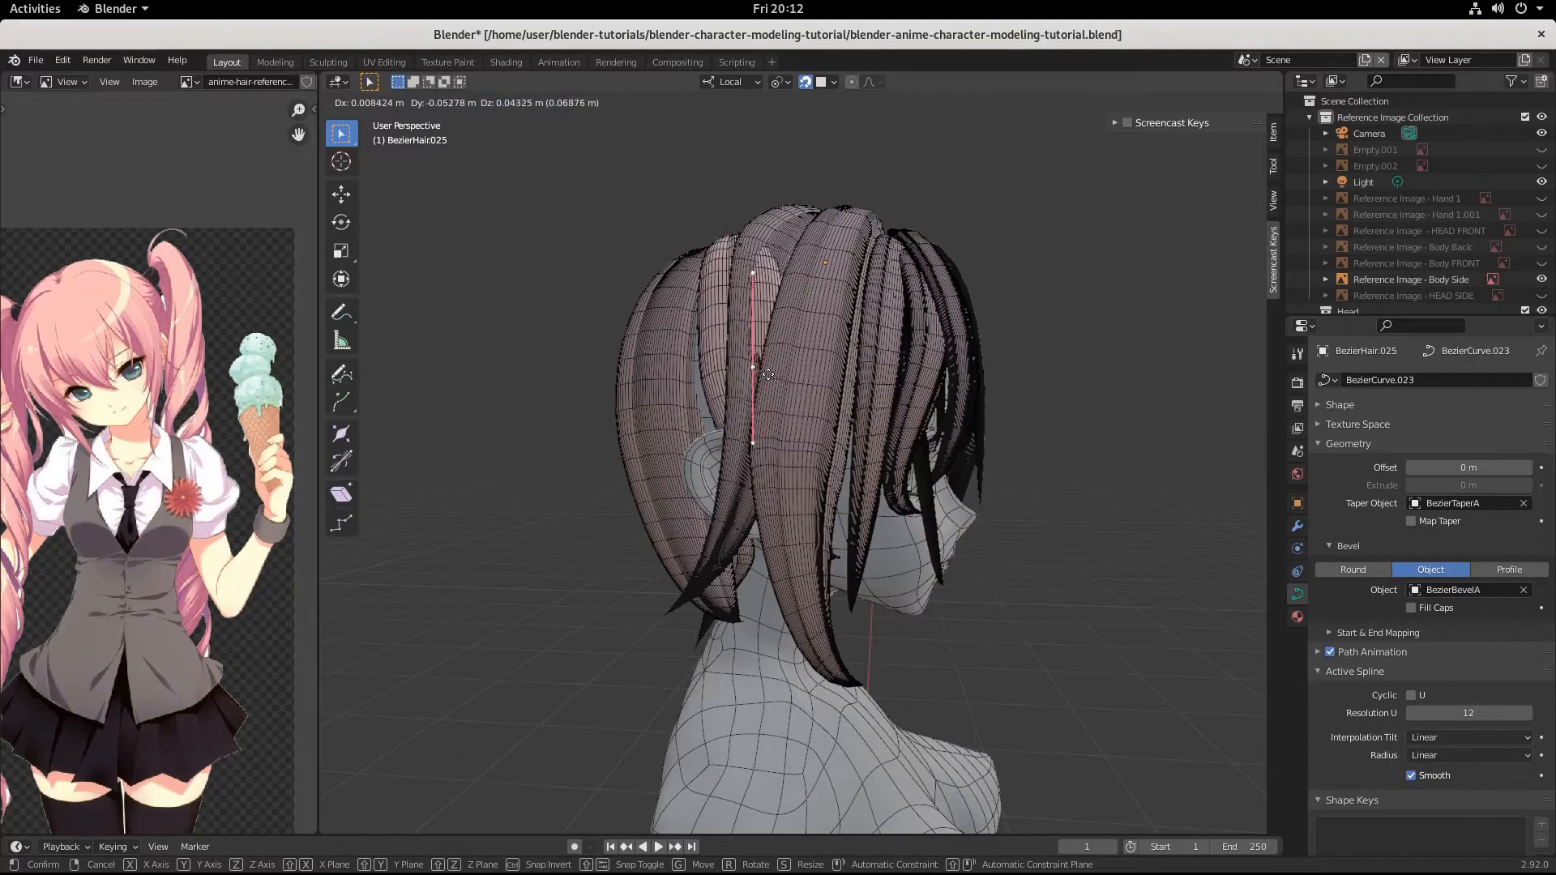
{"action": "left_click", "coordinate": [765, 374]}
Shift the strand's root control point slightly towards the roots of the neighbouring back strands.
{"action": "middle_click_drag", "start_coordinate": [765, 374], "coordinate": [727, 250]}
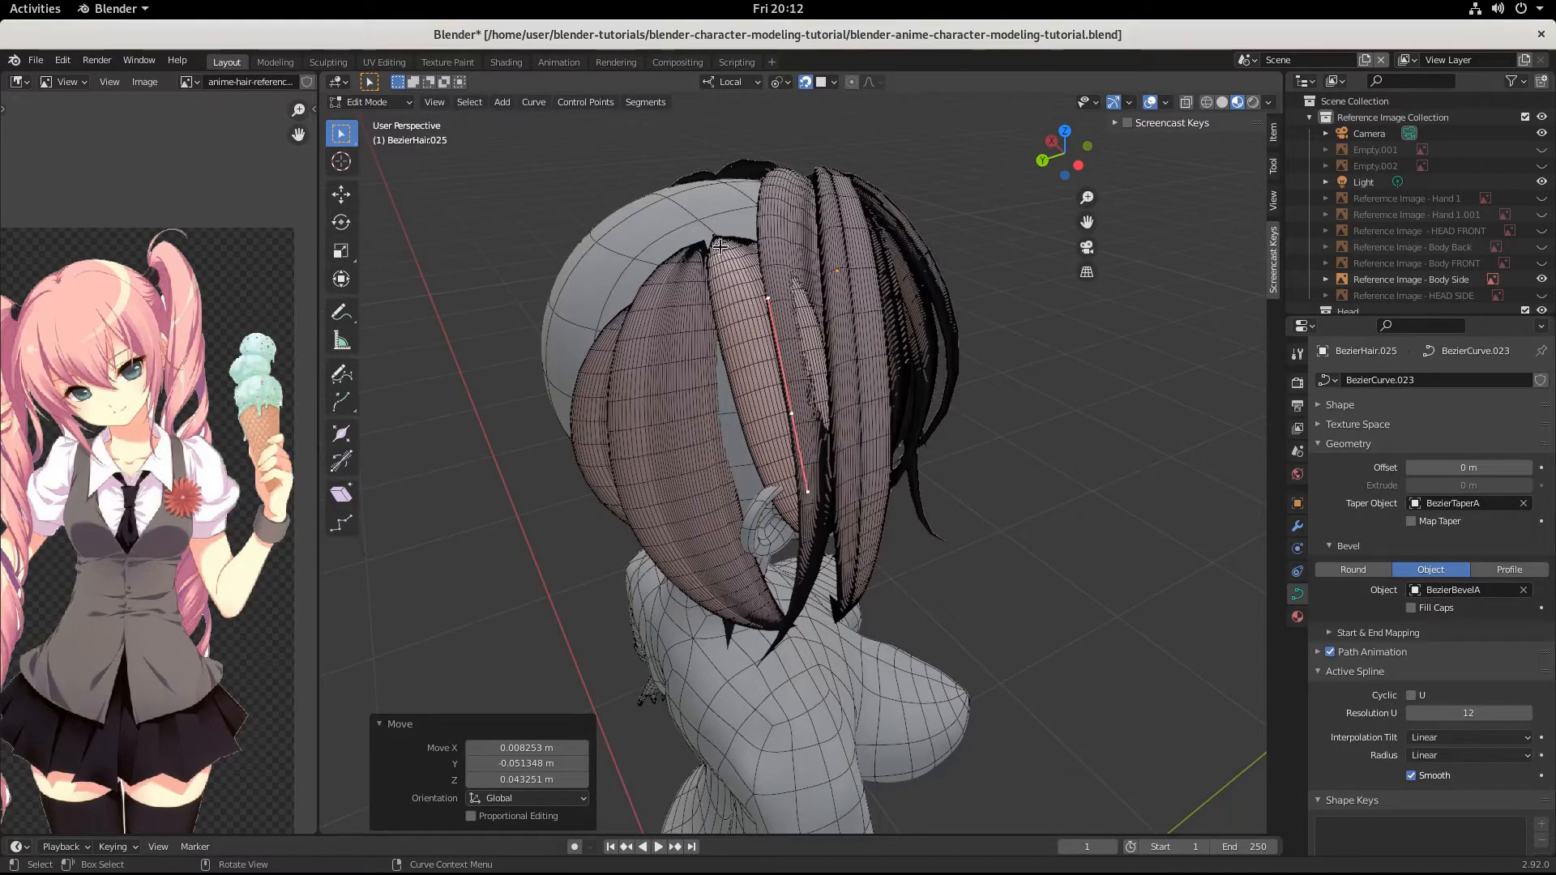
{"action": "left_click", "coordinate": [720, 248]}
{"action": "key", "text": "g"}
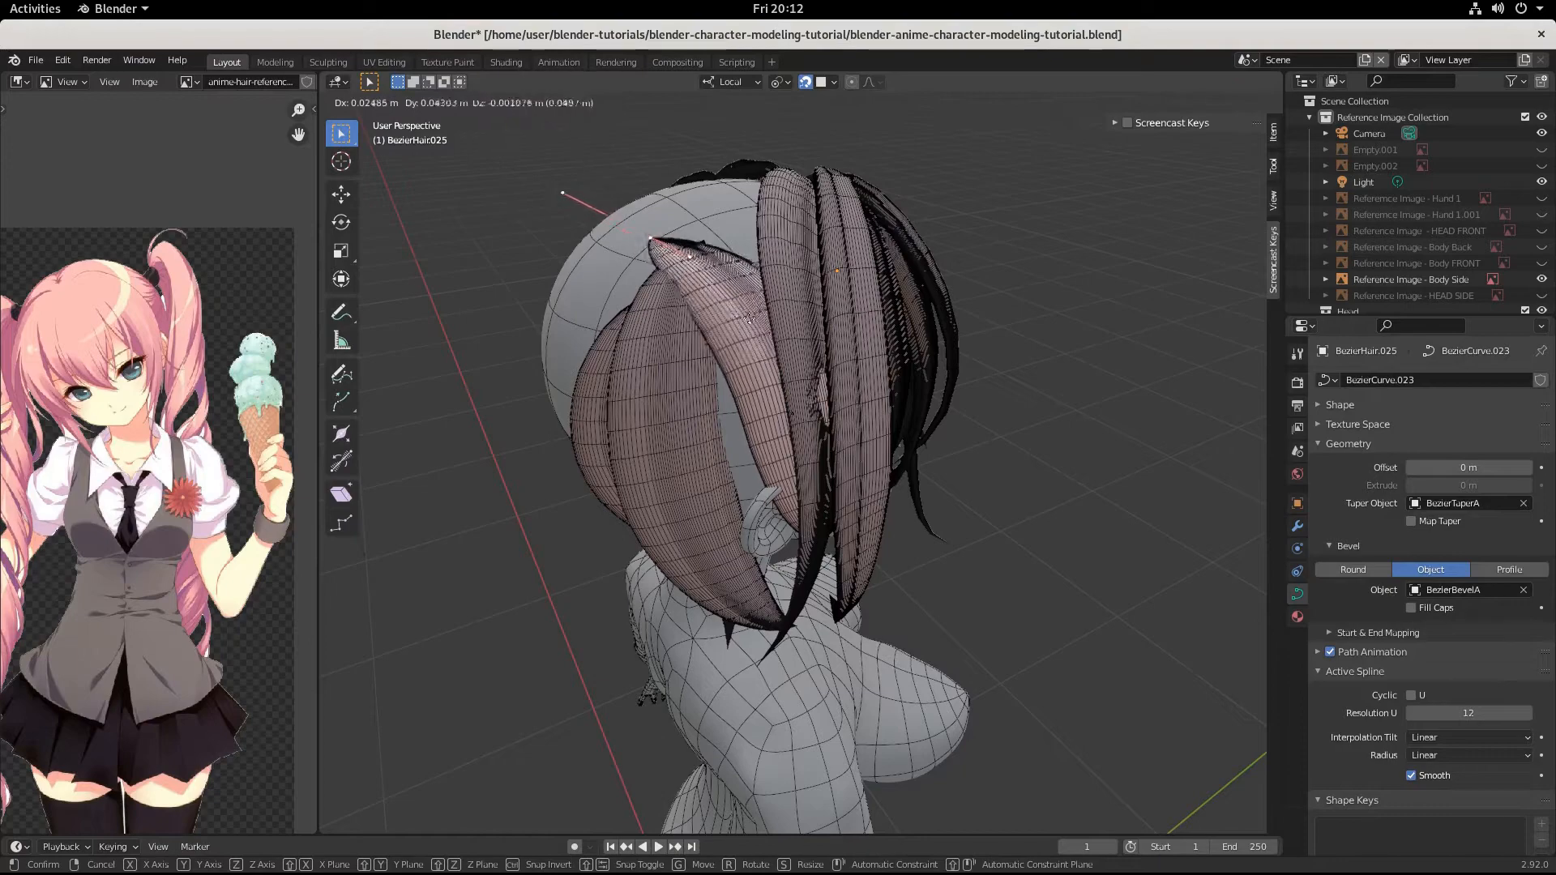
{"action": "left_click", "coordinate": [792, 313]}
Reposition the strand's middle control point with small moves from several angles so the hair follows the side of the head above the ear.
{"action": "left_click", "coordinate": [798, 421]}
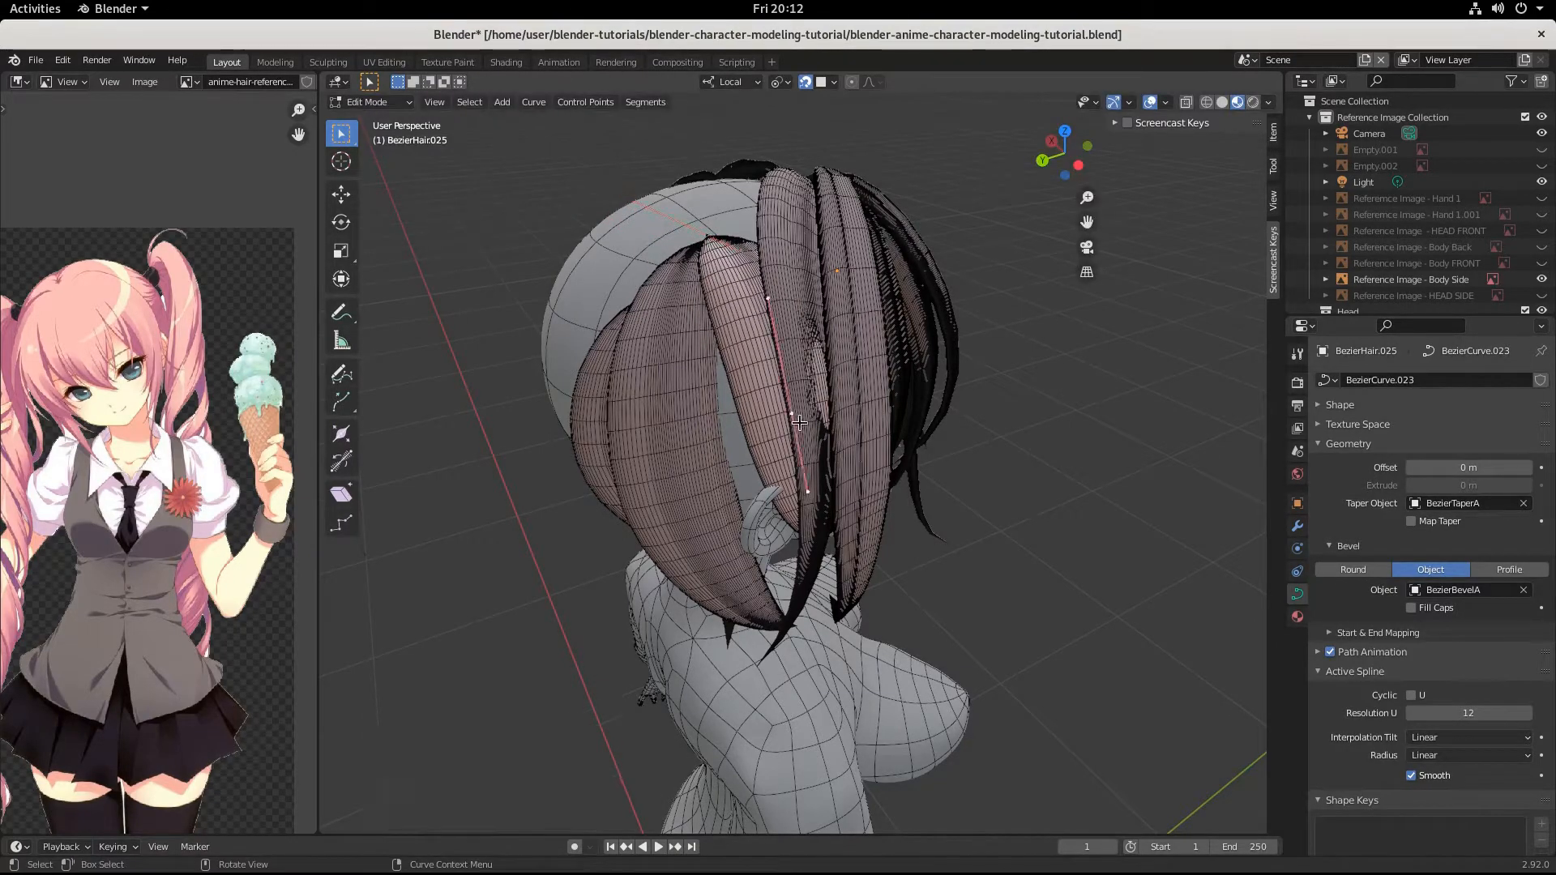
{"action": "key", "text": "g"}
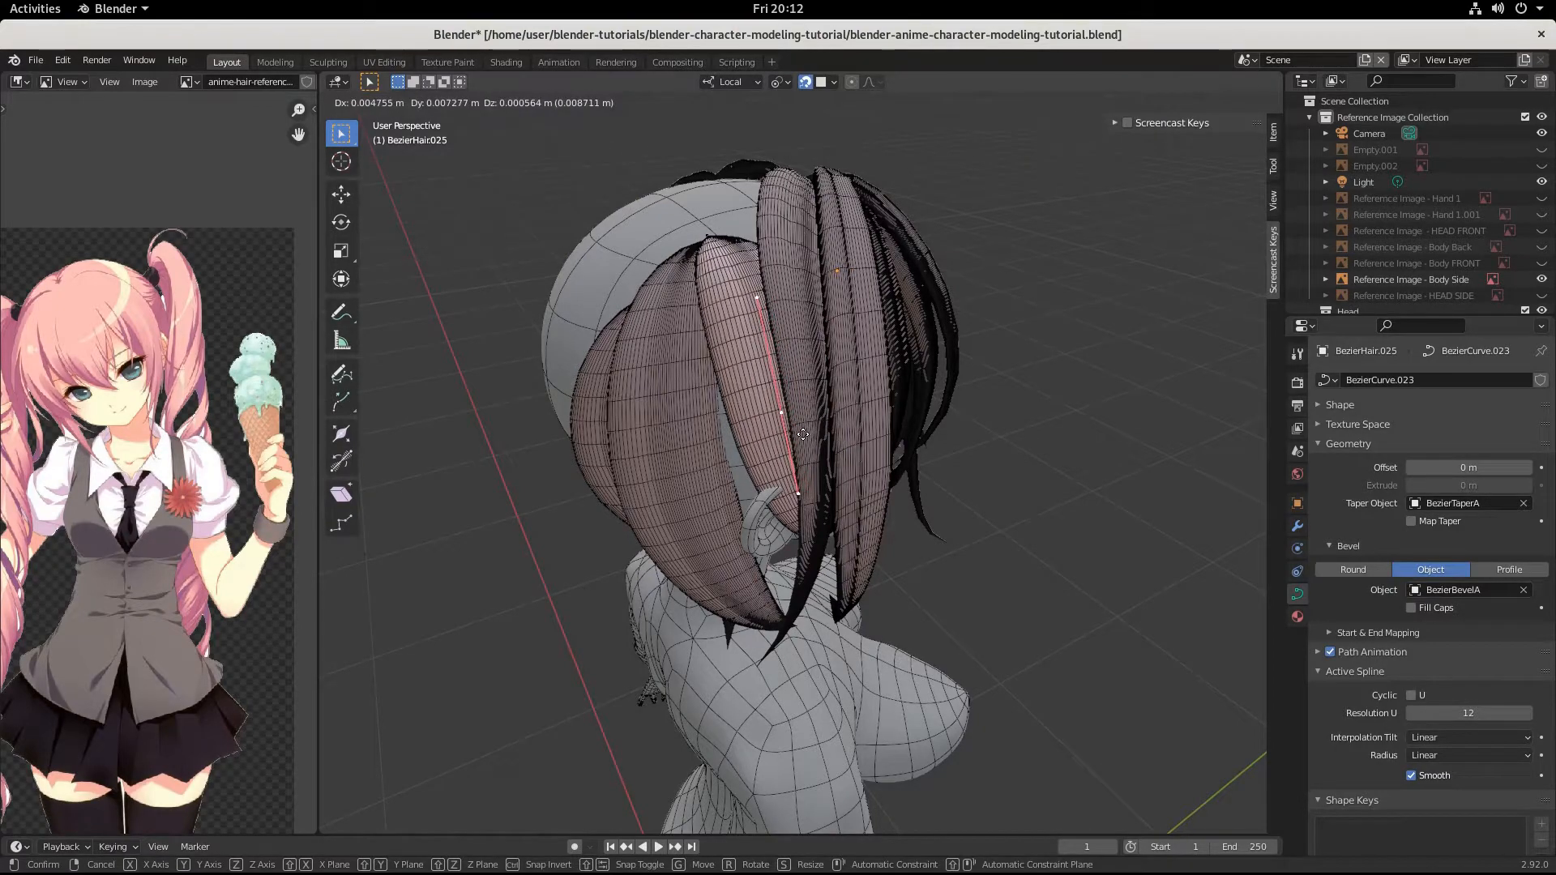
{"action": "left_click", "coordinate": [756, 392]}
{"action": "middle_click_drag", "start_coordinate": [757, 392], "coordinate": [758, 379]}
{"action": "key", "text": "g"}
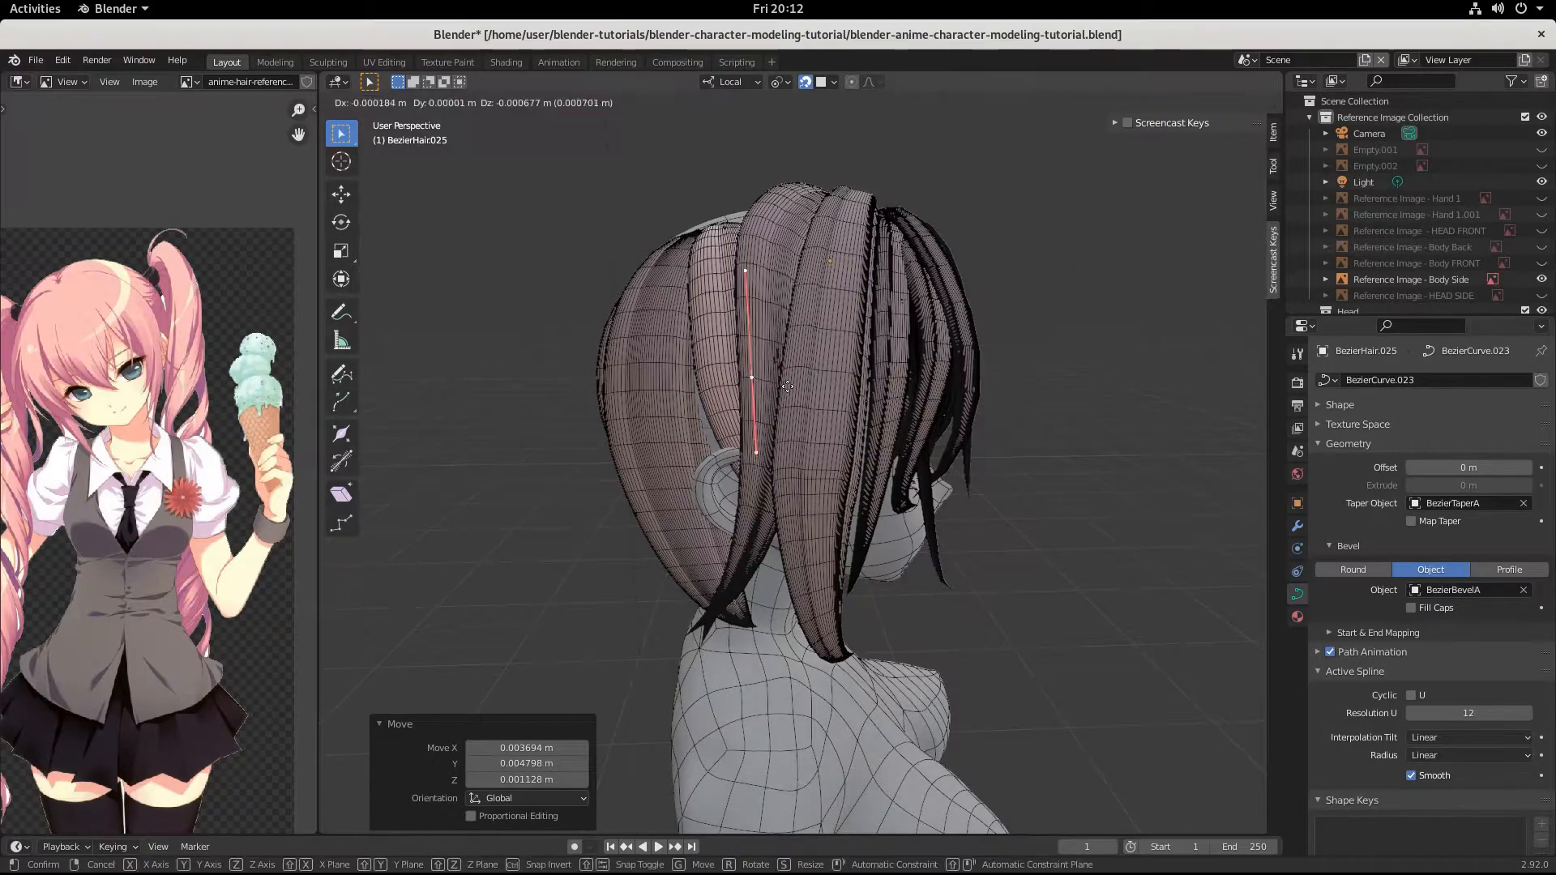
{"action": "left_click", "coordinate": [791, 390]}
{"action": "middle_click_drag", "start_coordinate": [792, 389], "coordinate": [898, 441]}
{"action": "key", "text": "g"}
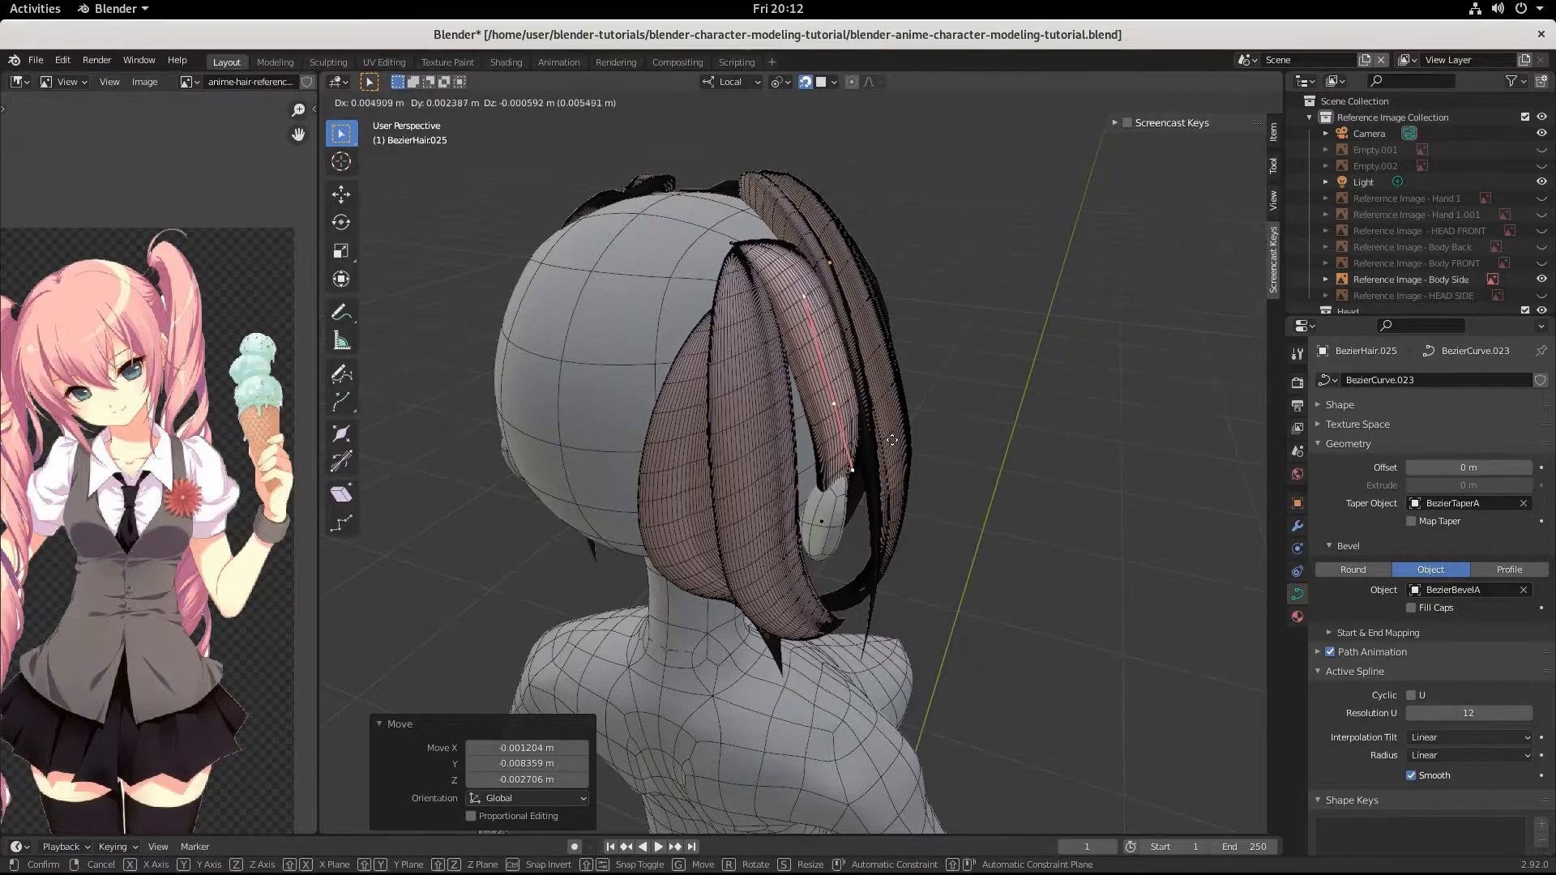
{"action": "left_click", "coordinate": [888, 441]}
Raise the strand's tip control point beside the cheek by about -0.016, -0.013, 0.057 m.
{"action": "middle_click_drag", "start_coordinate": [888, 440], "coordinate": [753, 251]}
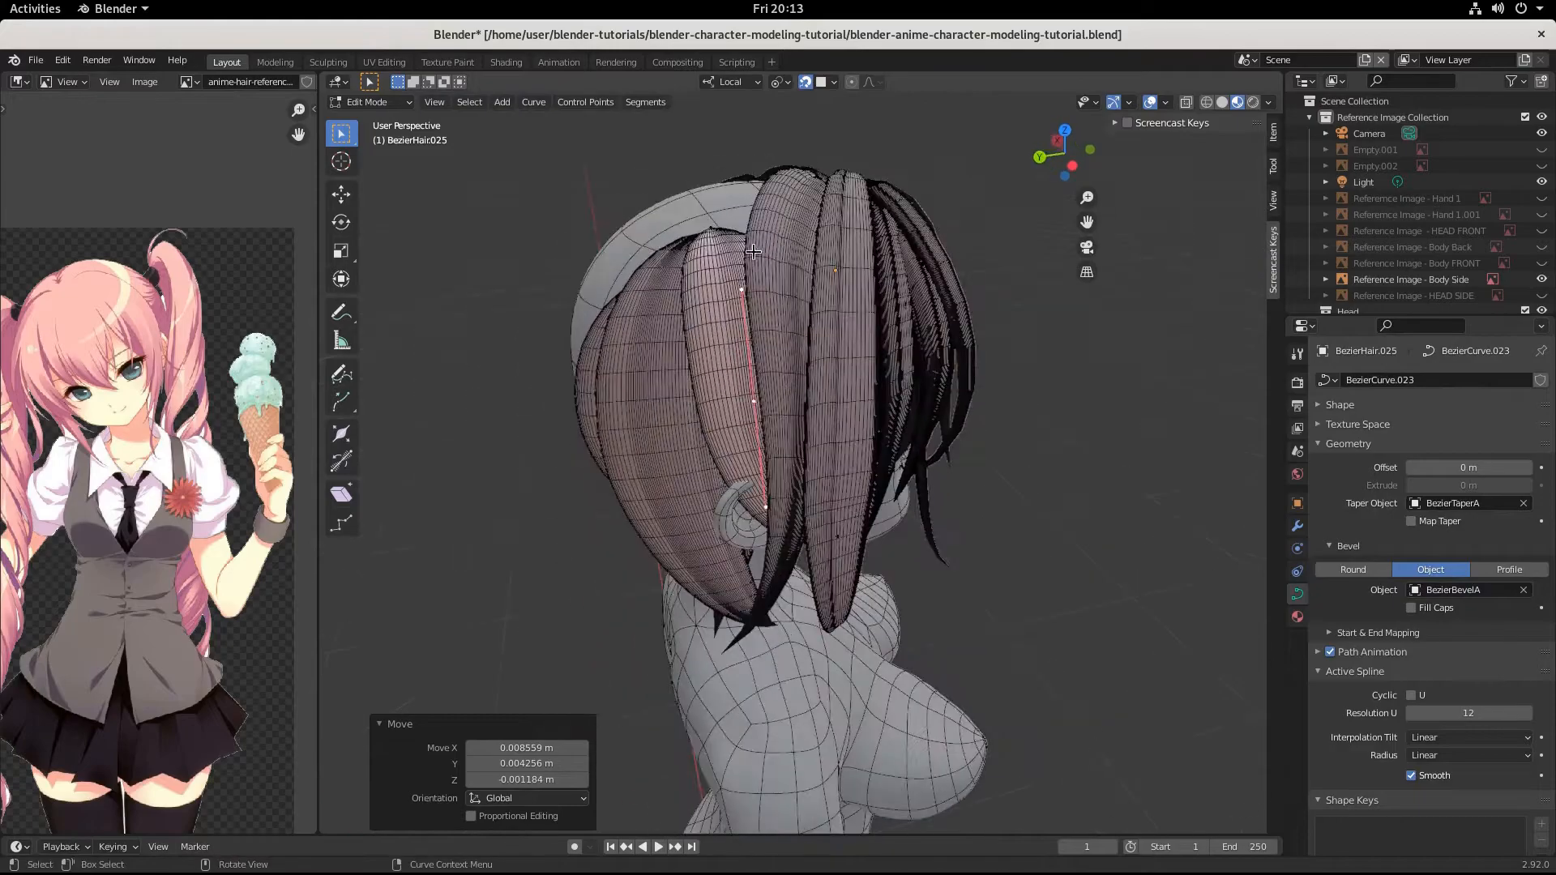
{"action": "middle_click_drag", "start_coordinate": [790, 398], "coordinate": [811, 547]}
{"action": "left_click_drag", "start_coordinate": [826, 554], "coordinate": [826, 570]}
{"action": "middle_click_drag", "start_coordinate": [826, 570], "coordinate": [841, 559]}
{"action": "left_click", "coordinate": [840, 557]}
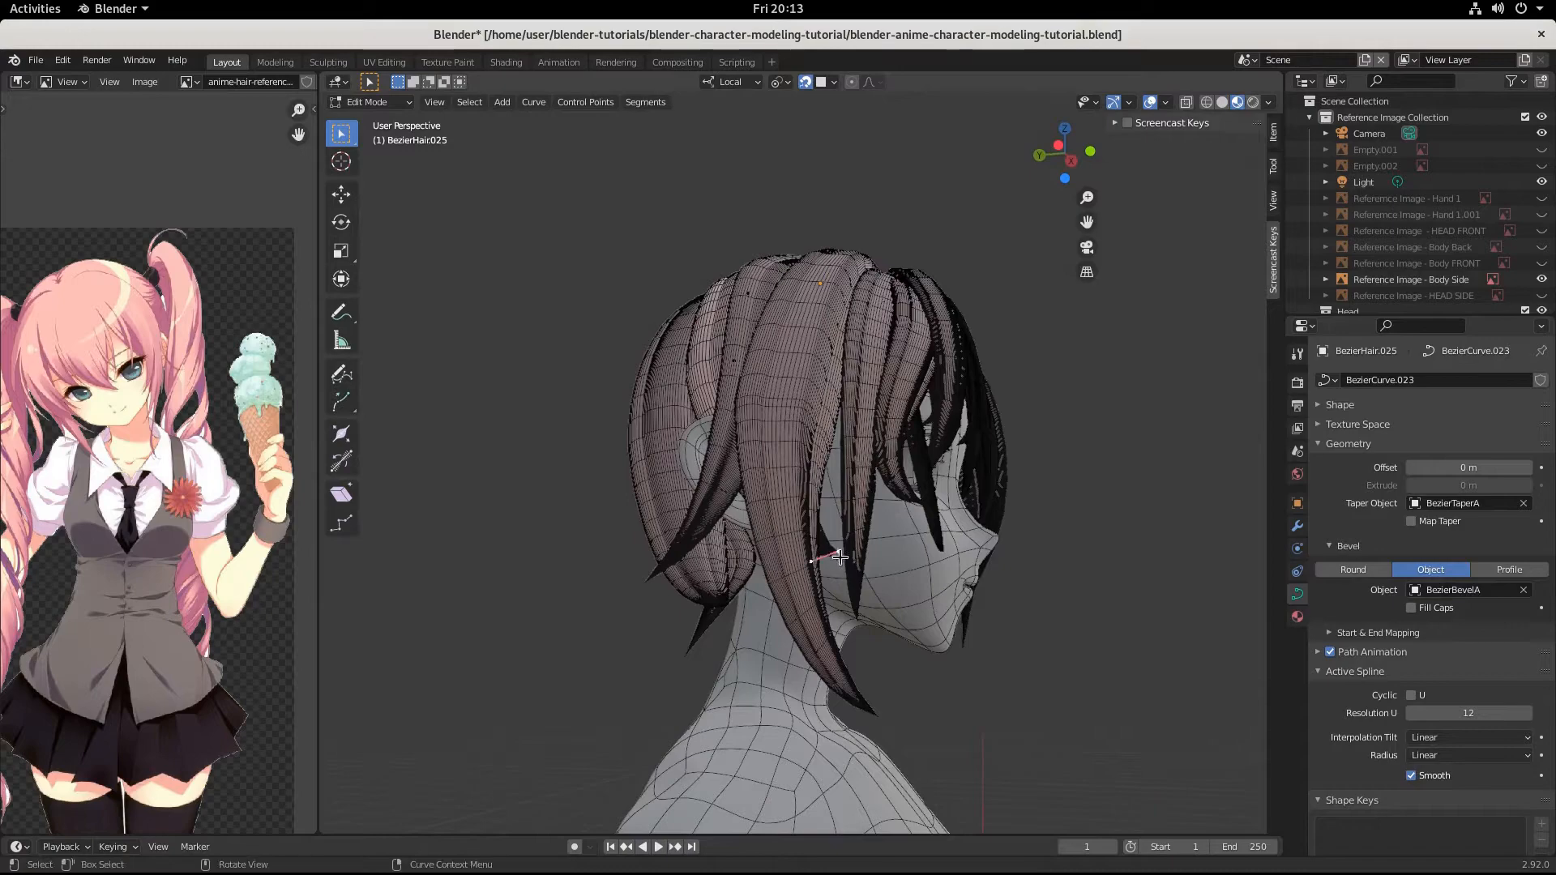
{"action": "key", "text": "g"}
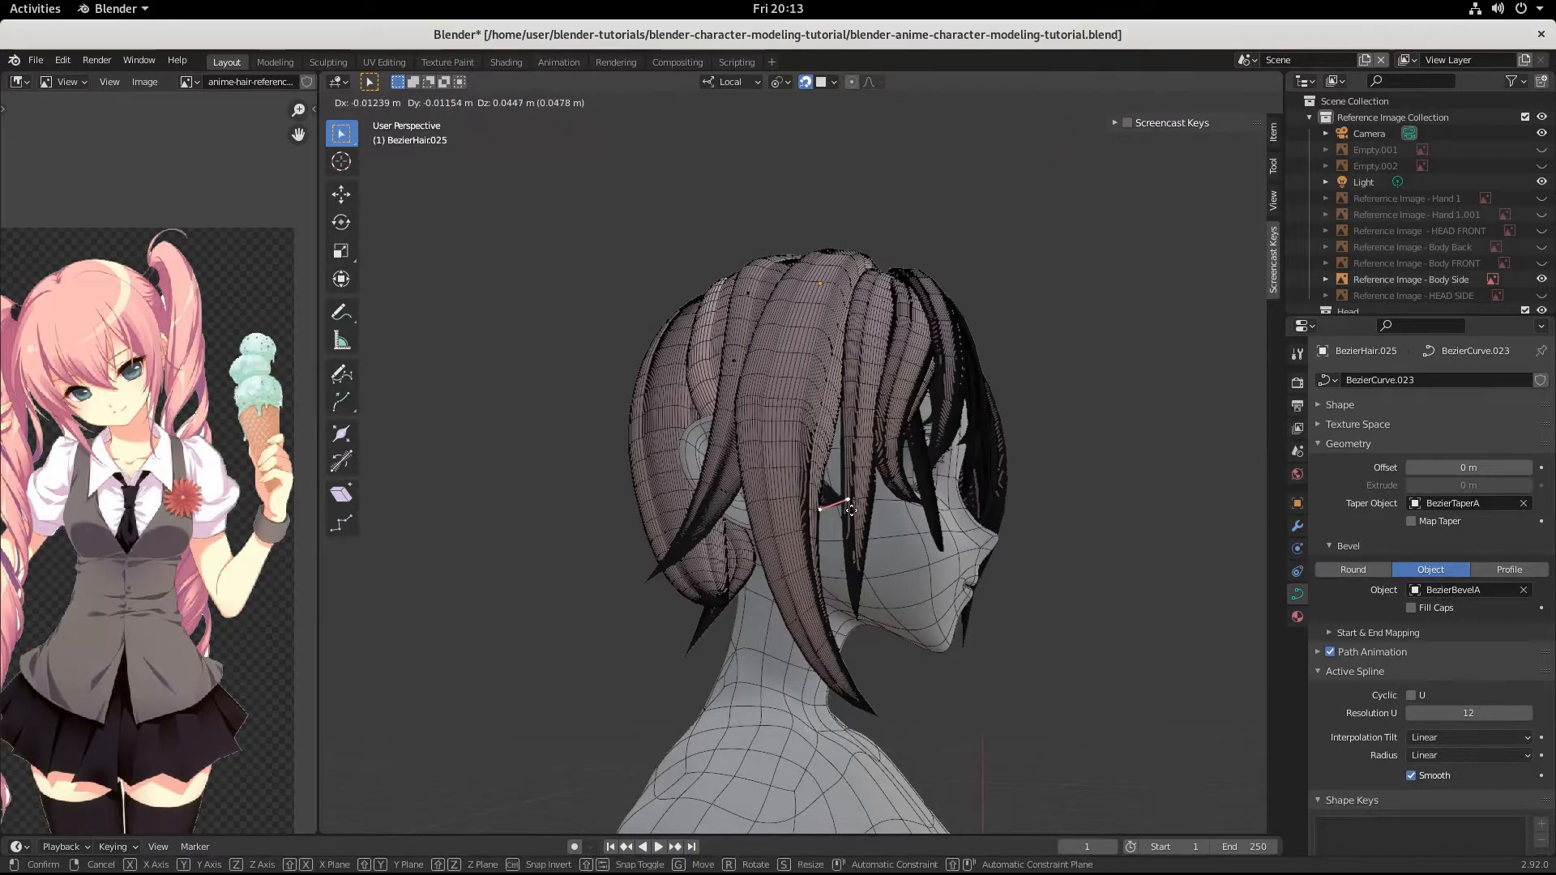
{"action": "left_click", "coordinate": [846, 494]}
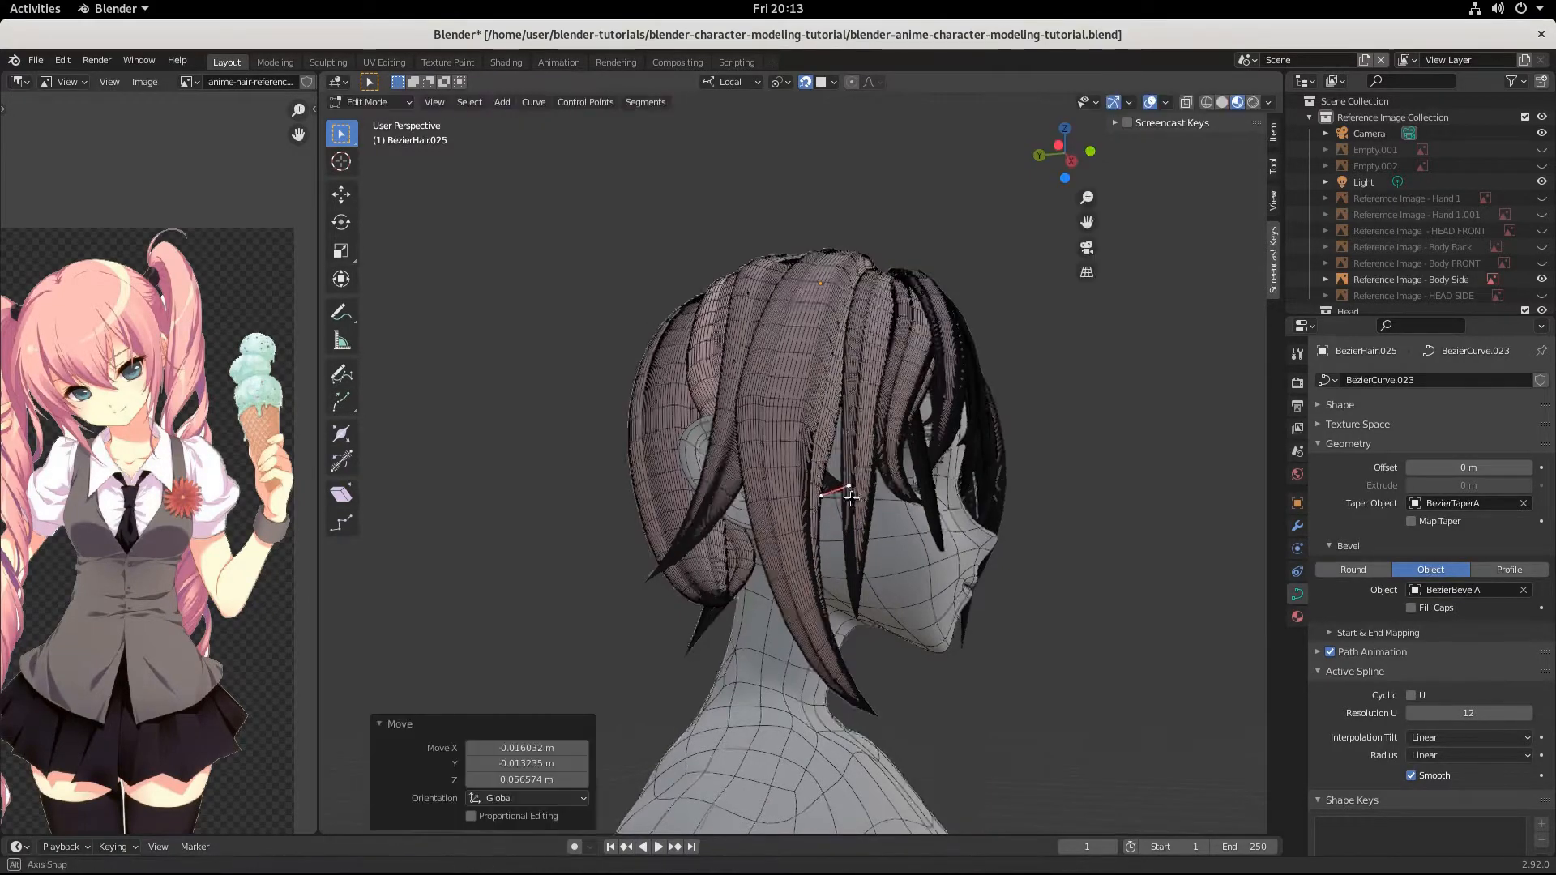
Move the middle control point up about 0.020 m, then shift it about 0.009, 0.007, 0.001 m relative to the head's side.
{"action": "middle_click_drag", "start_coordinate": [846, 493], "coordinate": [821, 499]}
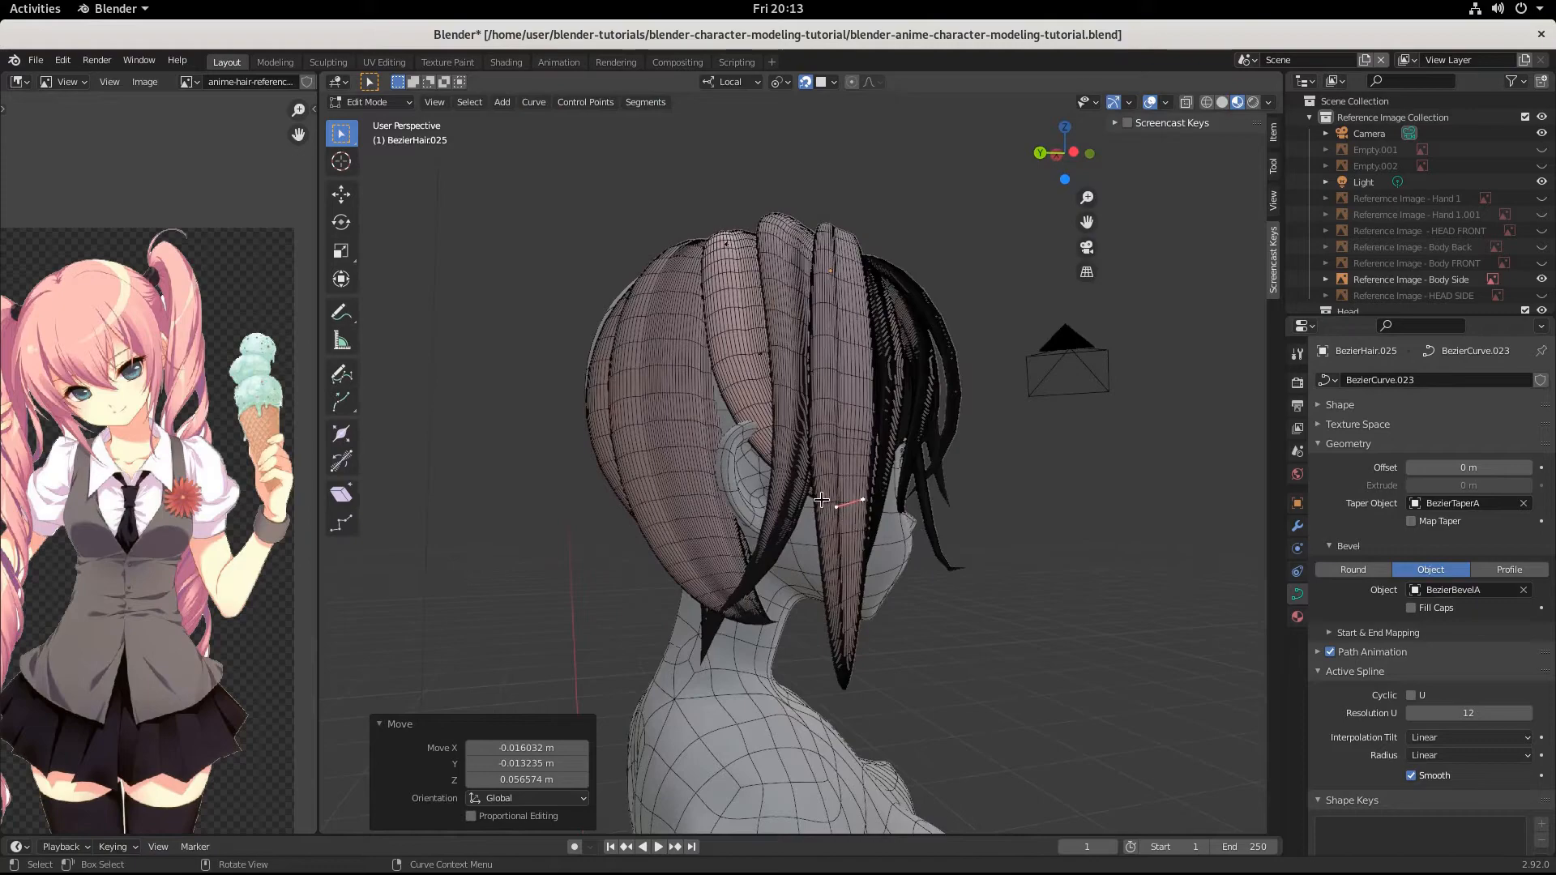
{"action": "left_click", "coordinate": [750, 378]}
{"action": "key", "text": "g"}
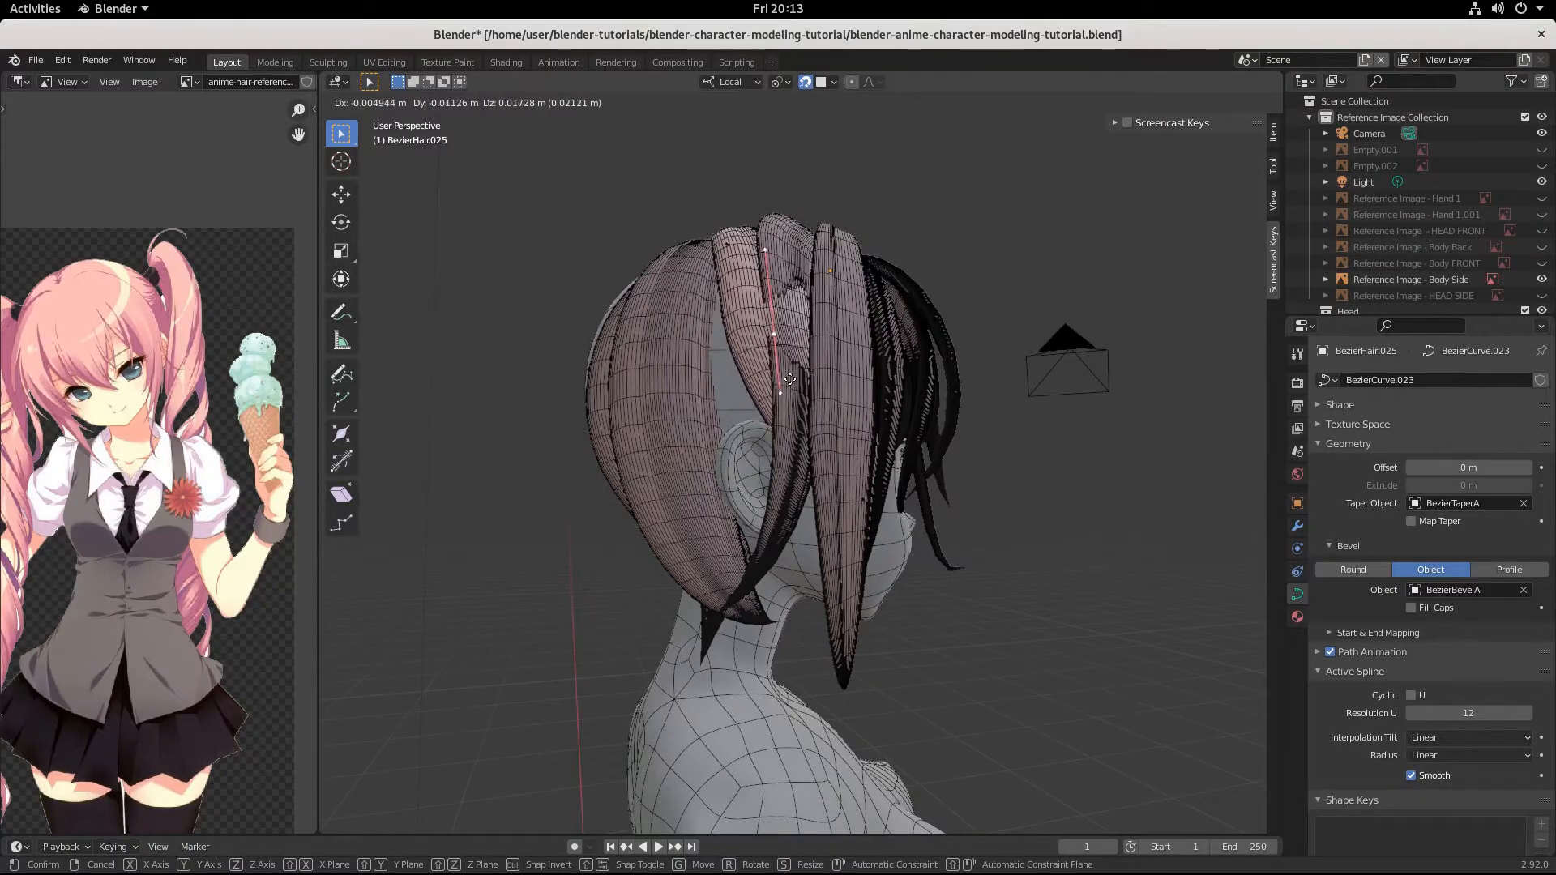
{"action": "left_click", "coordinate": [786, 376]}
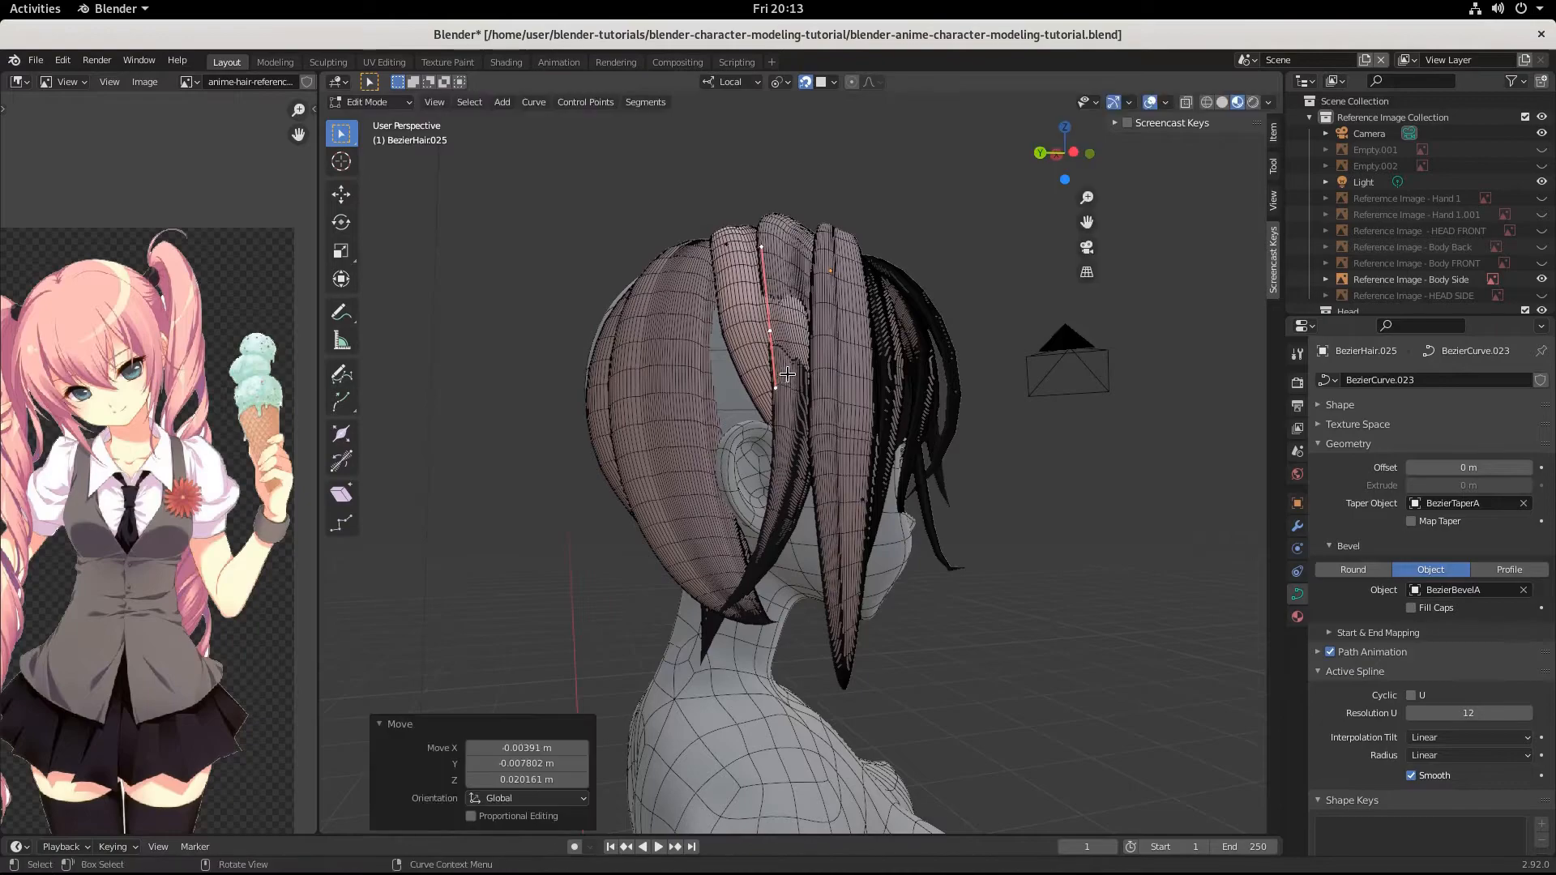
{"action": "middle_click_drag", "start_coordinate": [785, 376], "coordinate": [824, 394]}
{"action": "key", "text": "g"}
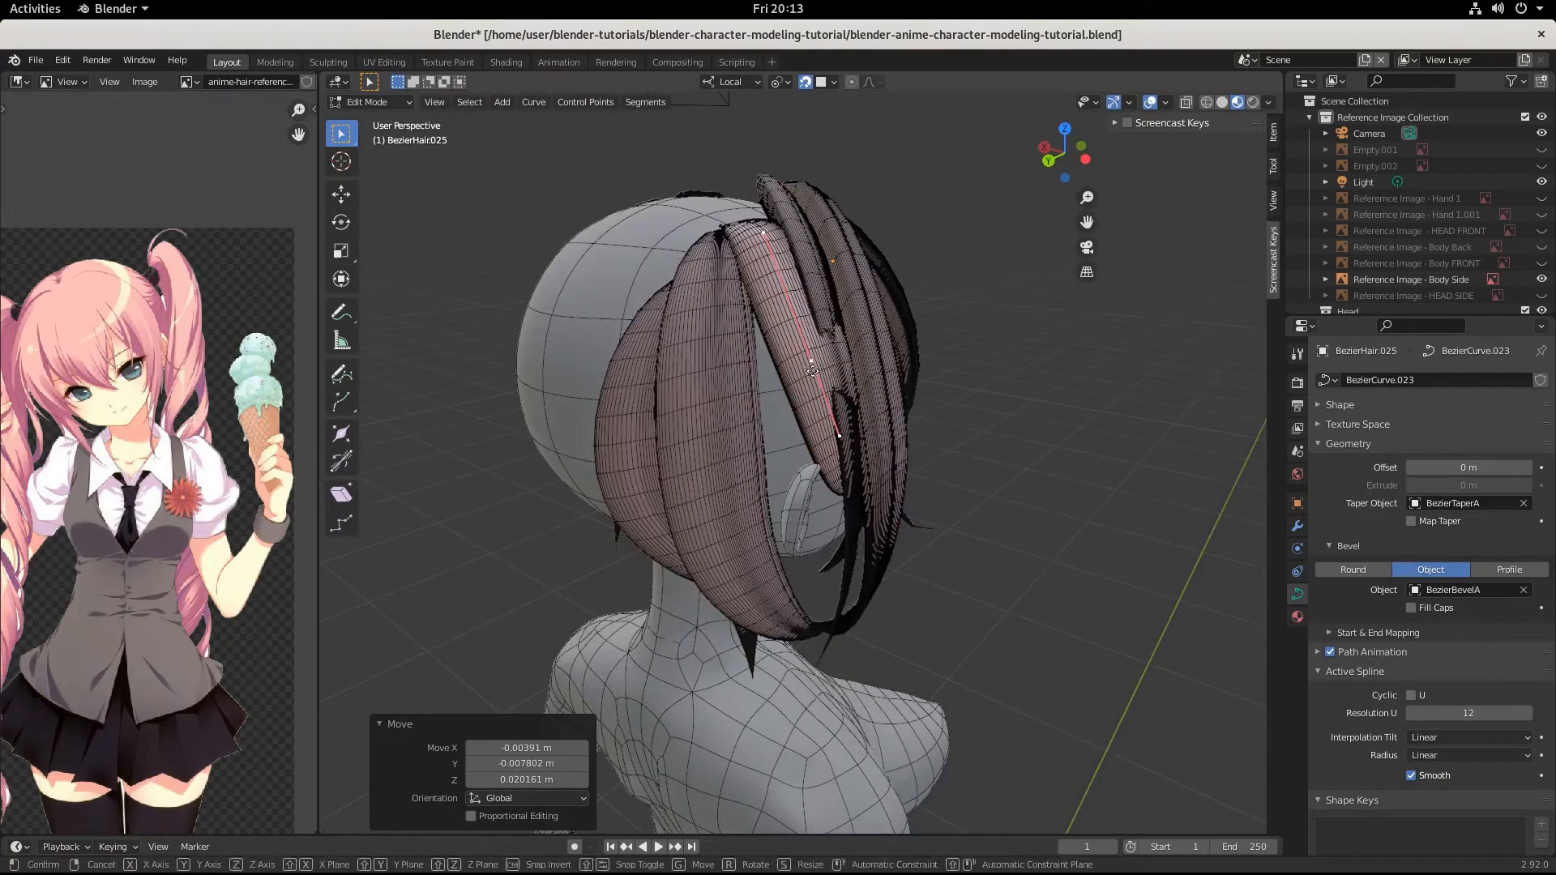
{"action": "left_click", "coordinate": [798, 370]}
Rotate the middle control point by -10.7° in the view and move it about 0.004, 0.003, 0.001 m.
{"action": "middle_click_drag", "start_coordinate": [799, 369], "coordinate": [763, 492]}
{"action": "key", "text": "r"}
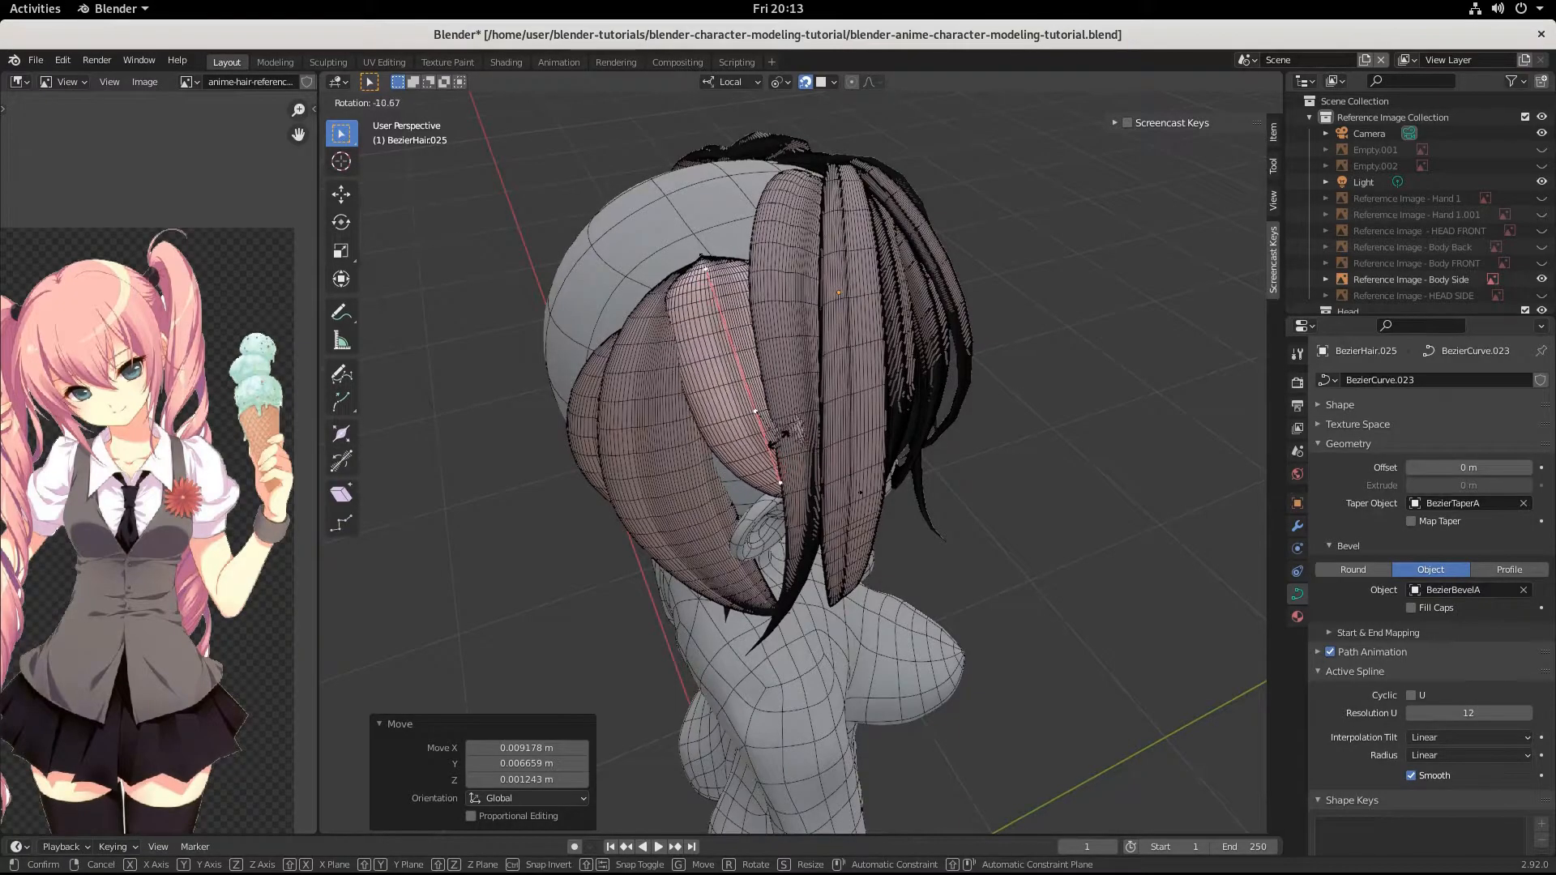
{"action": "left_click", "coordinate": [794, 427]}
{"action": "middle_click_drag", "start_coordinate": [794, 427], "coordinate": [836, 455]}
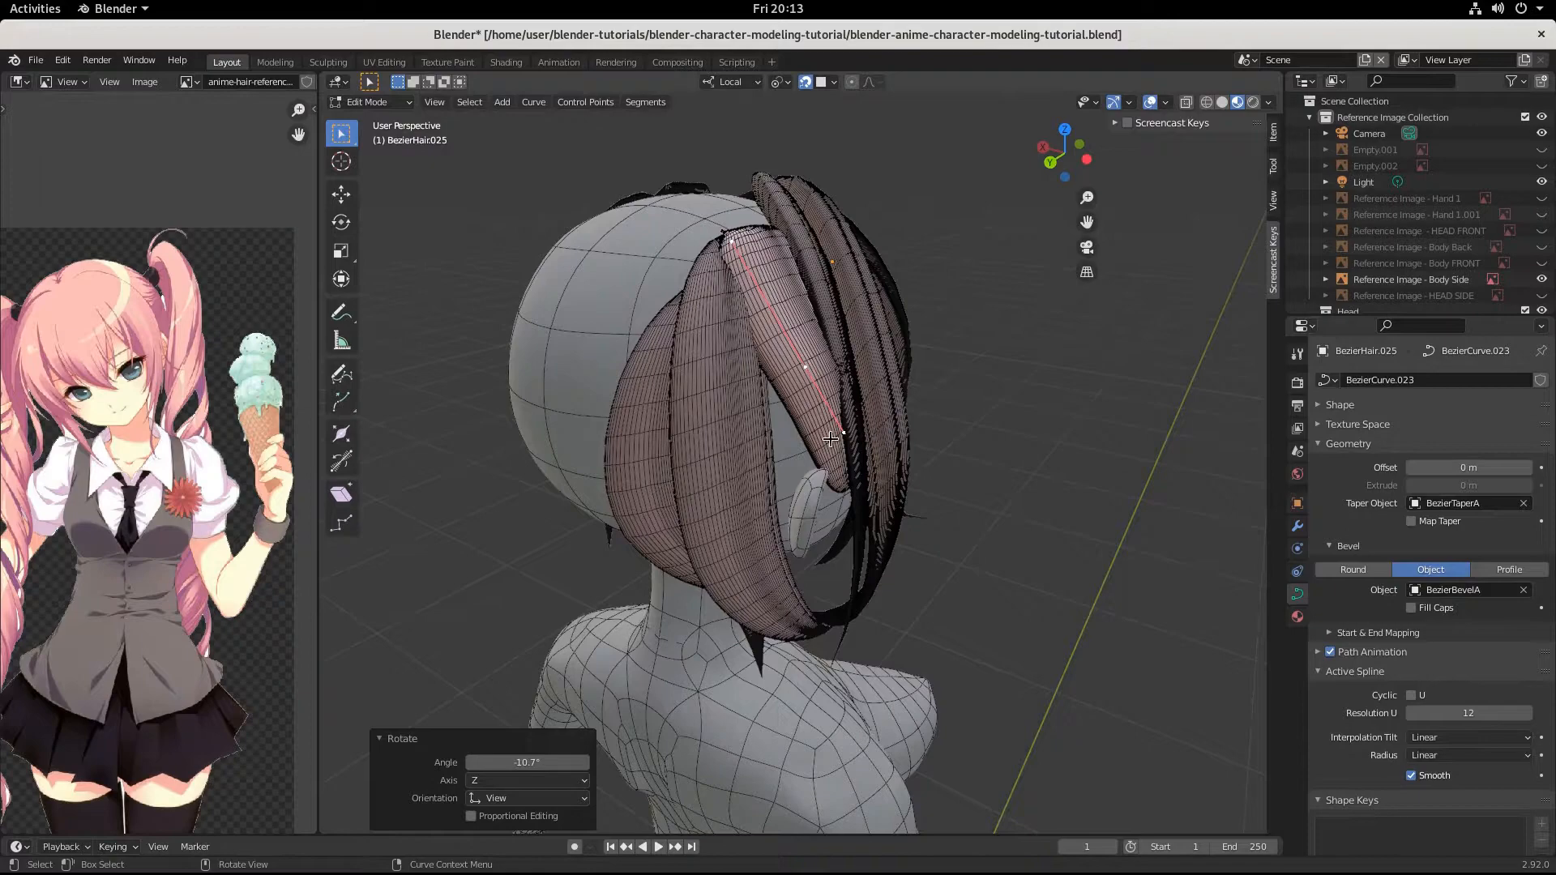
{"action": "key", "text": "g"}
{"action": "left_click", "coordinate": [824, 439]}
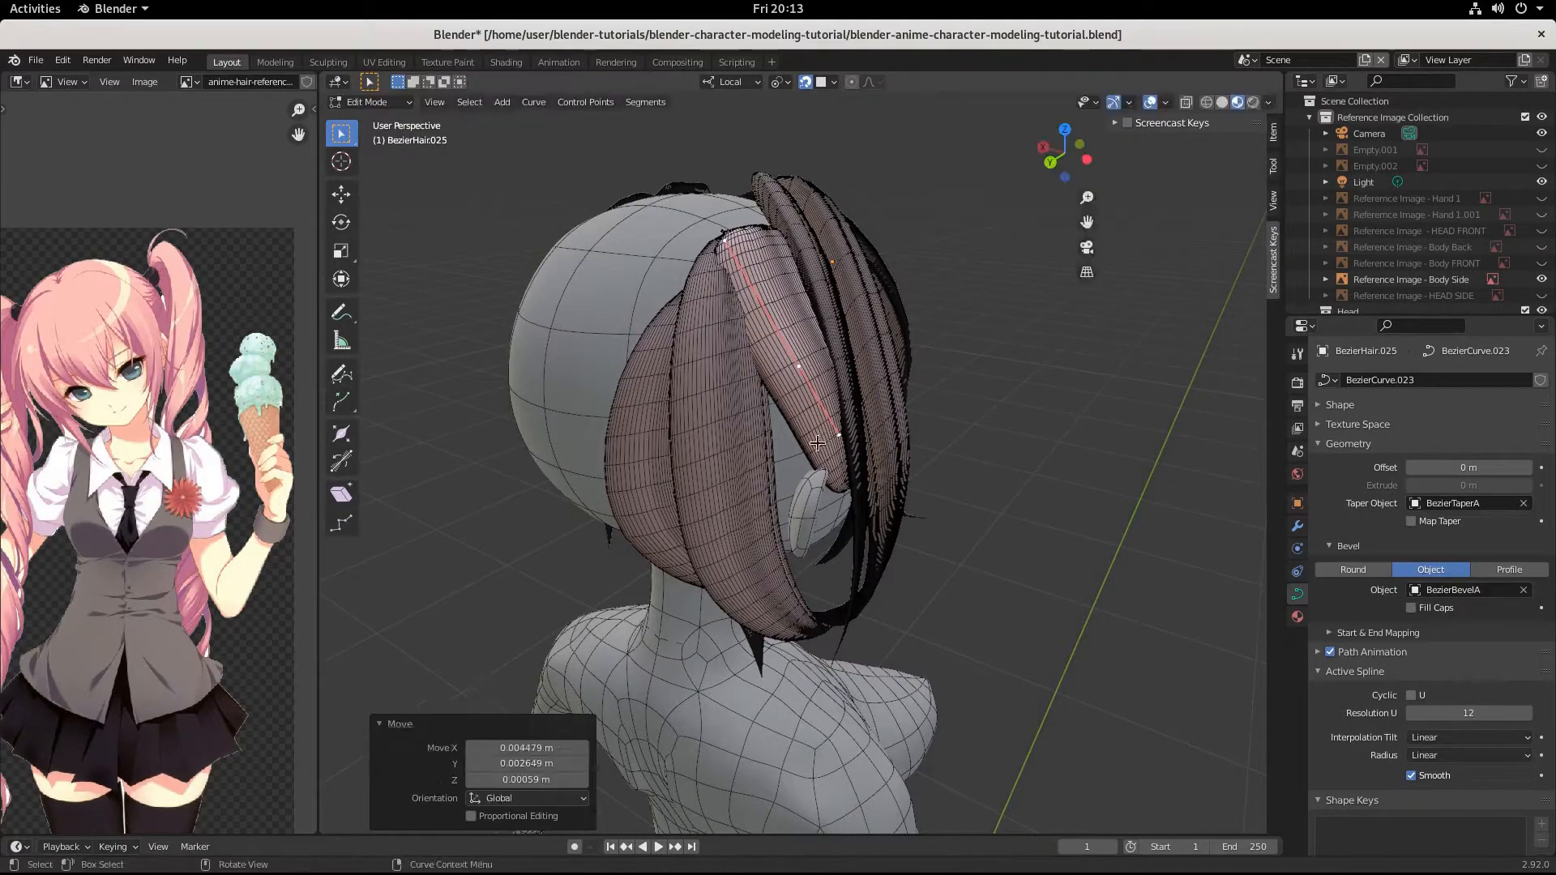
Move the strand's root control point on the crown by about -0.005, -0.020, 0.003 m.
{"action": "middle_click_drag", "start_coordinate": [825, 438], "coordinate": [781, 389]}
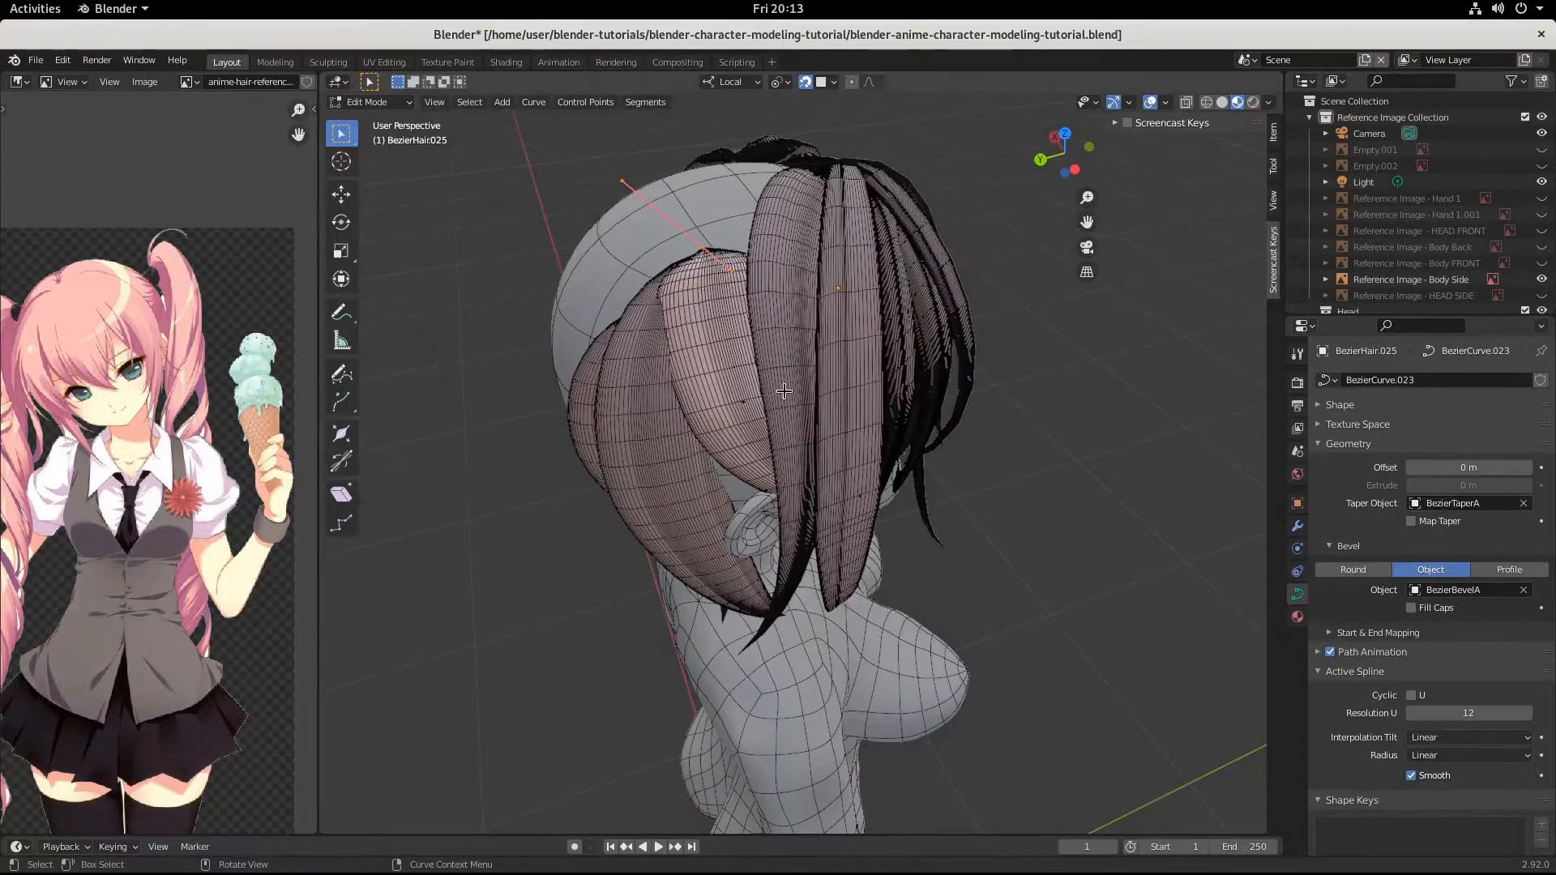
{"action": "key", "text": "s"}
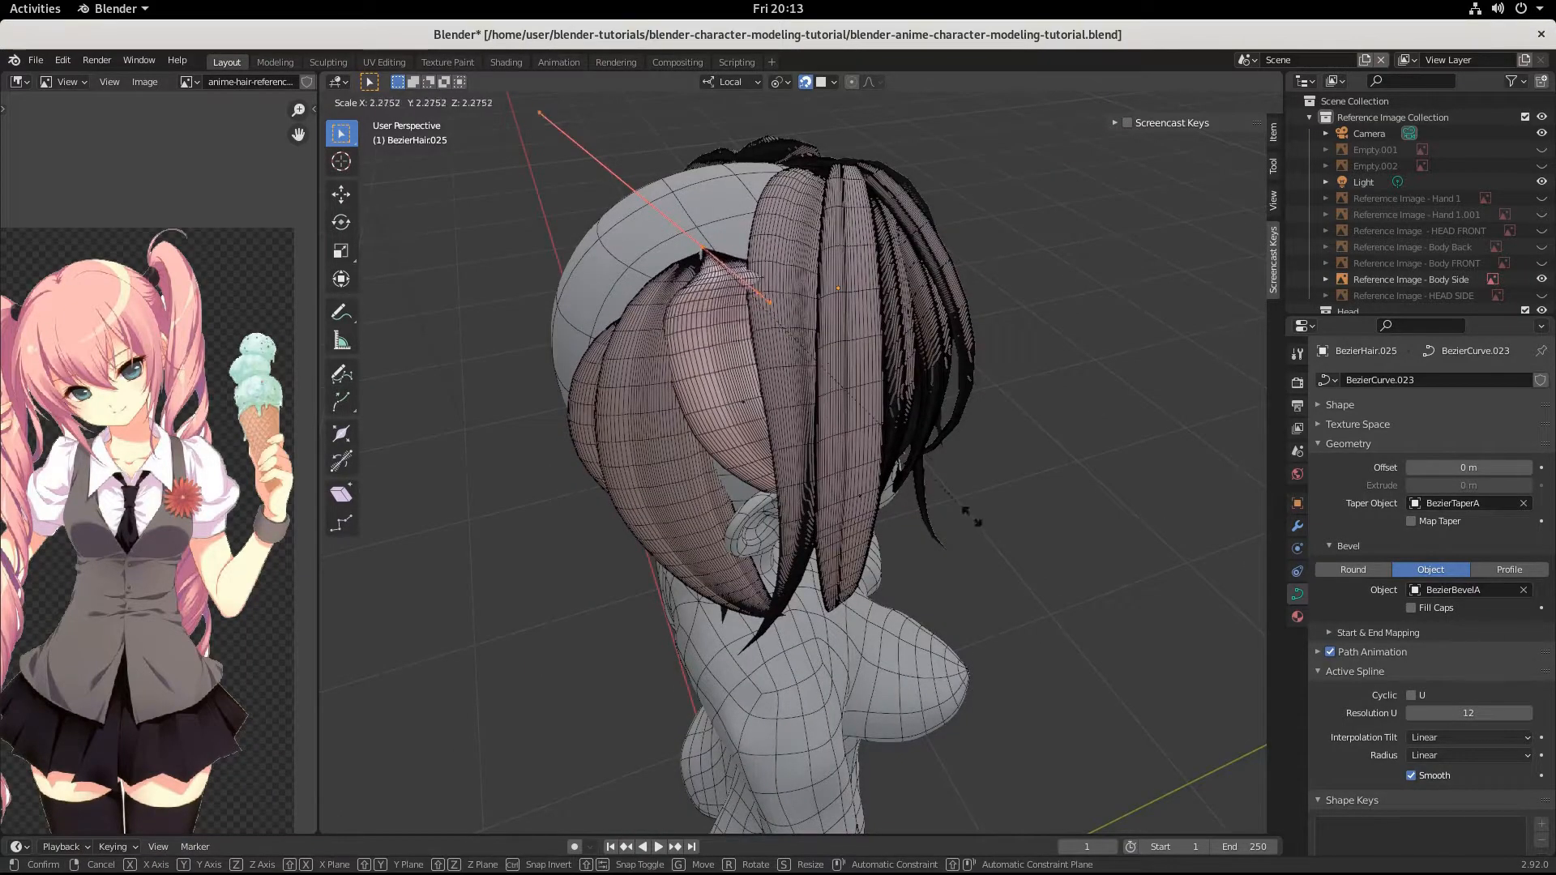
{"action": "right_click", "coordinate": [843, 452]}
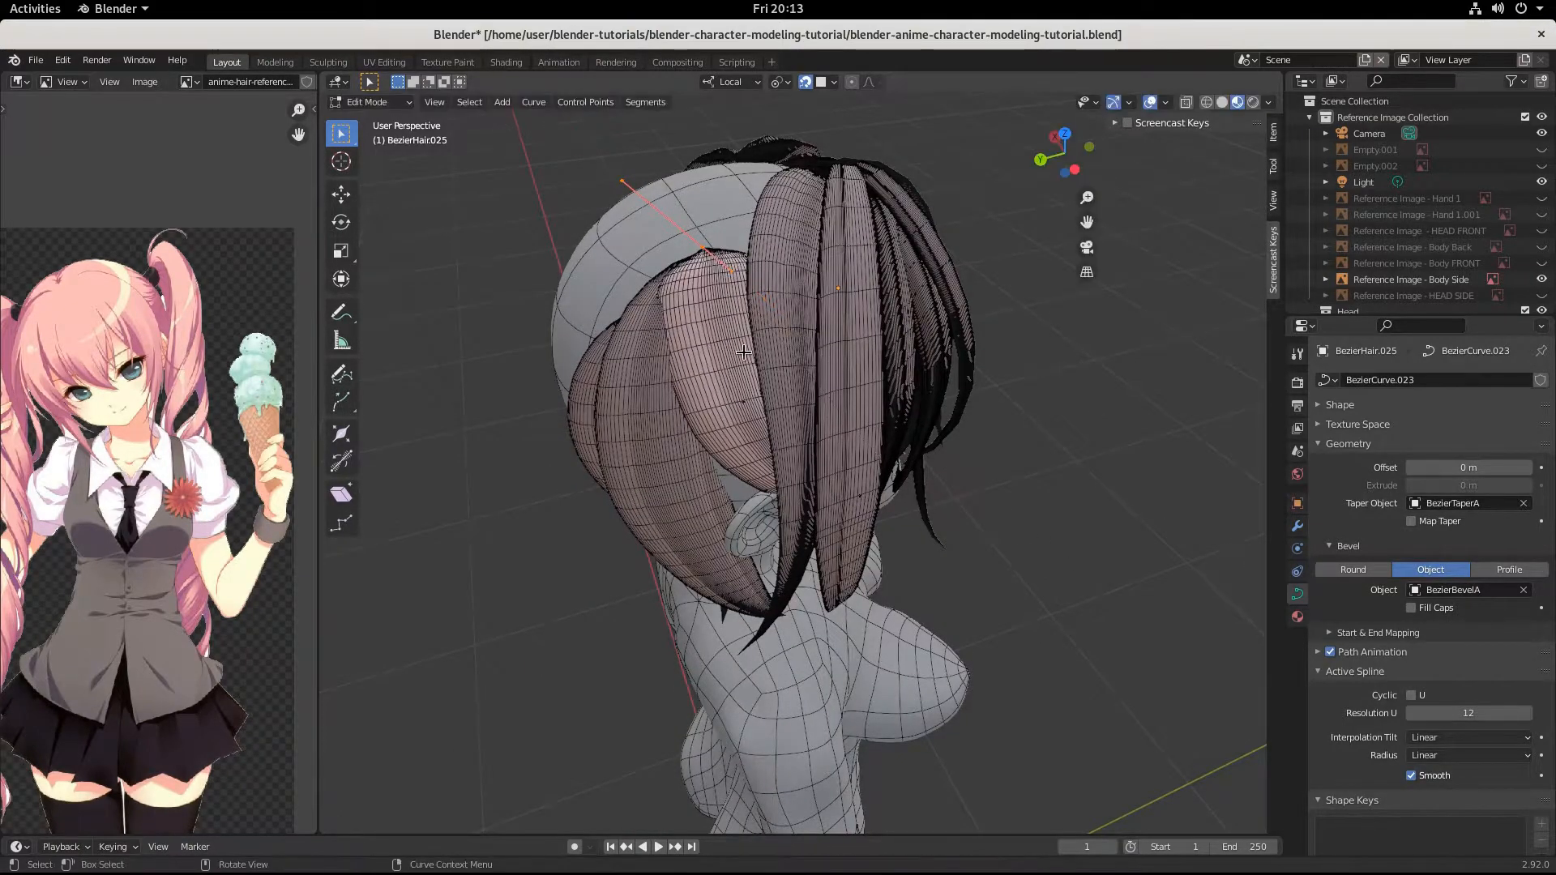
{"action": "key", "text": "g"}
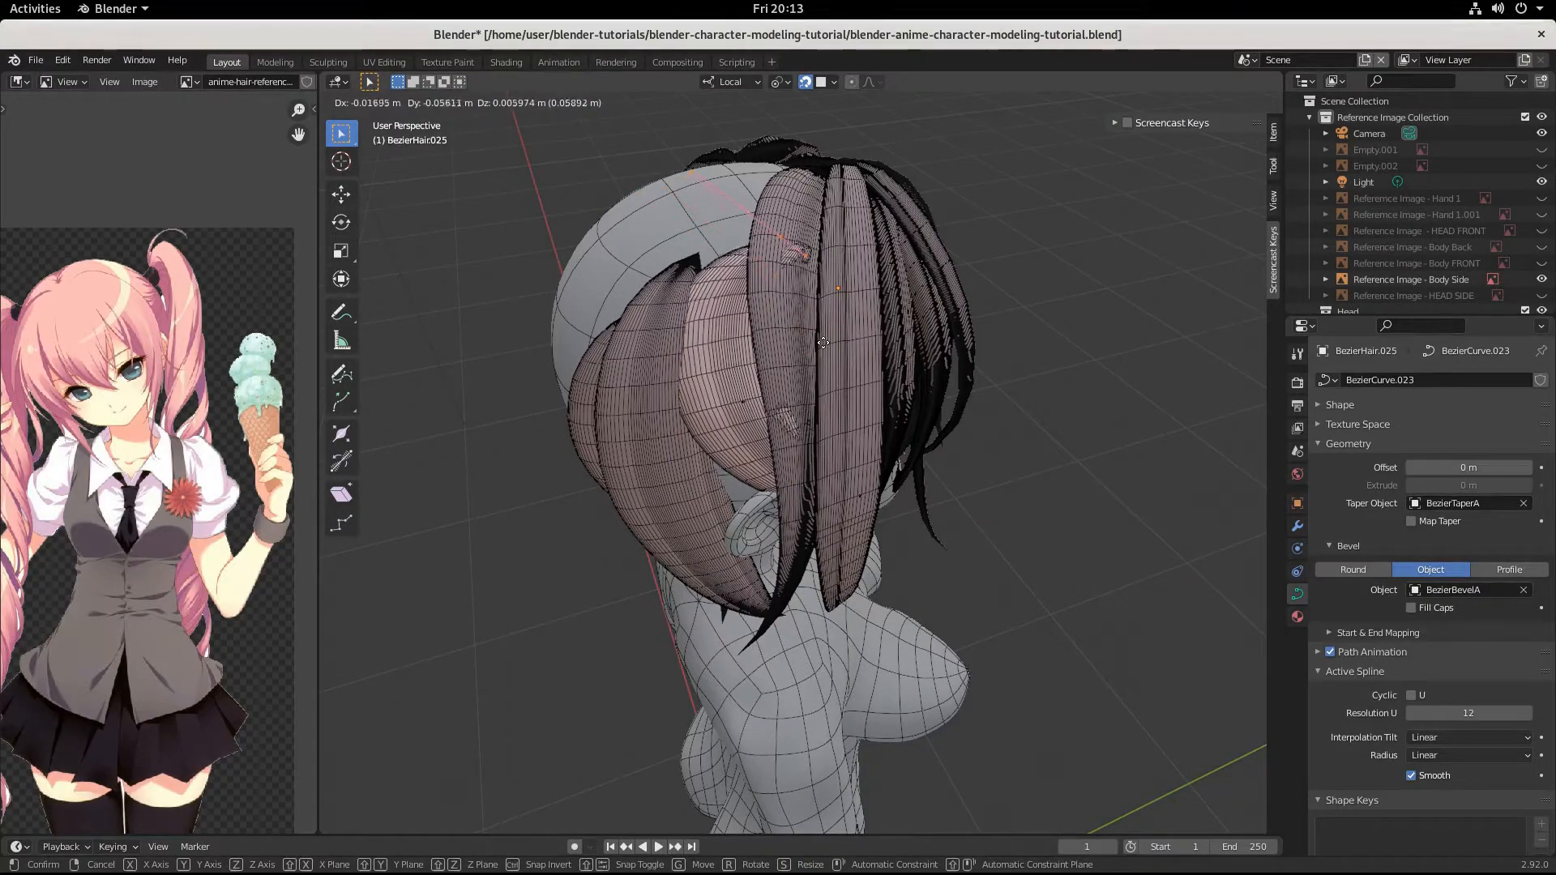
{"action": "left_click", "coordinate": [771, 348]}
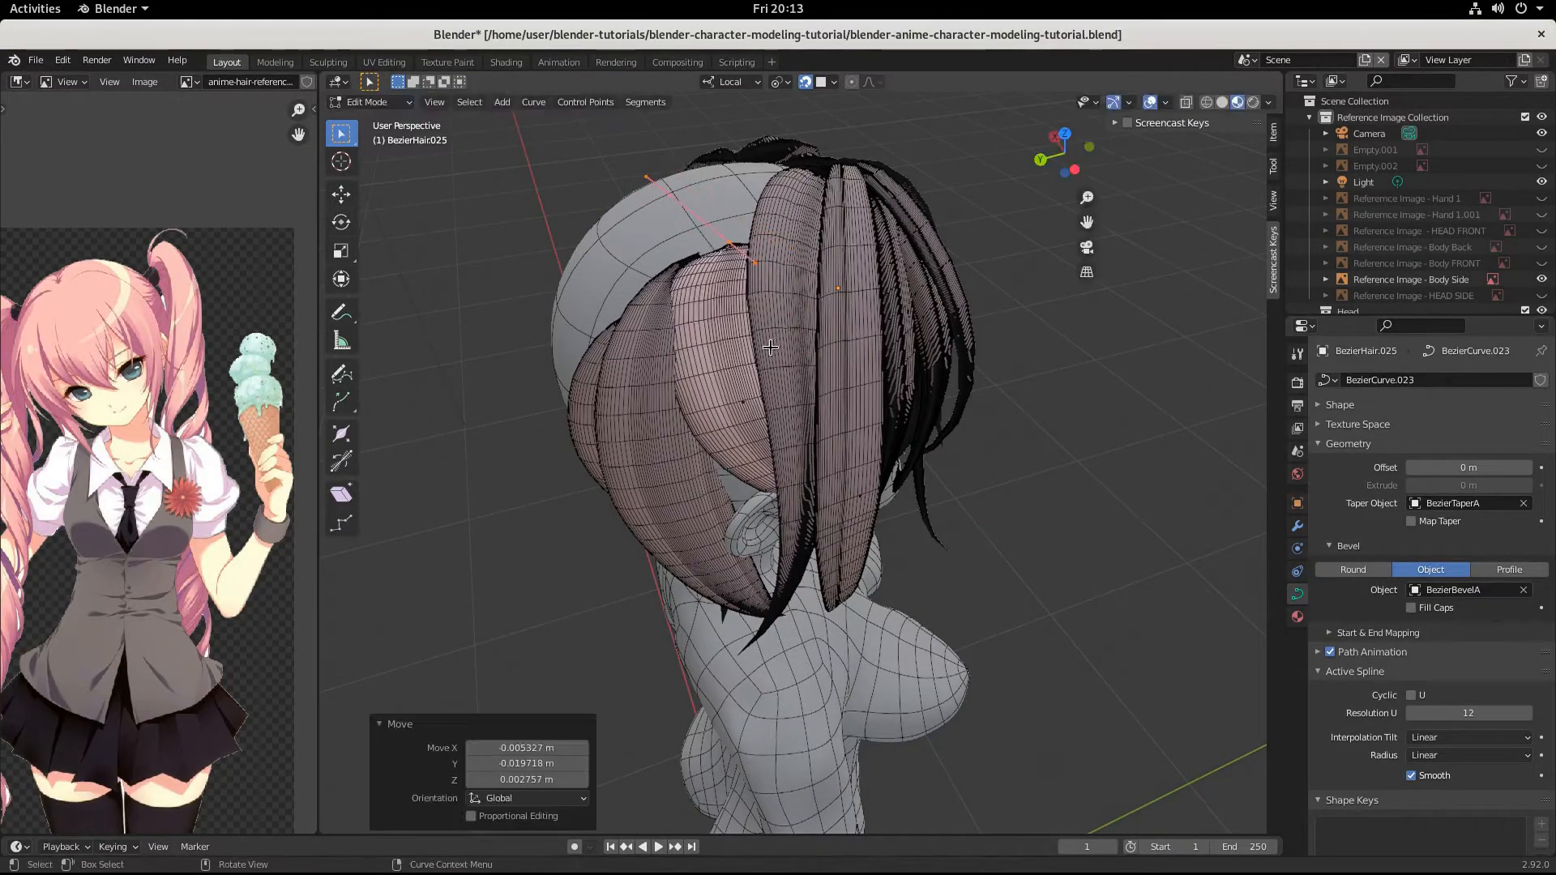
{"action": "key", "text": "g"}
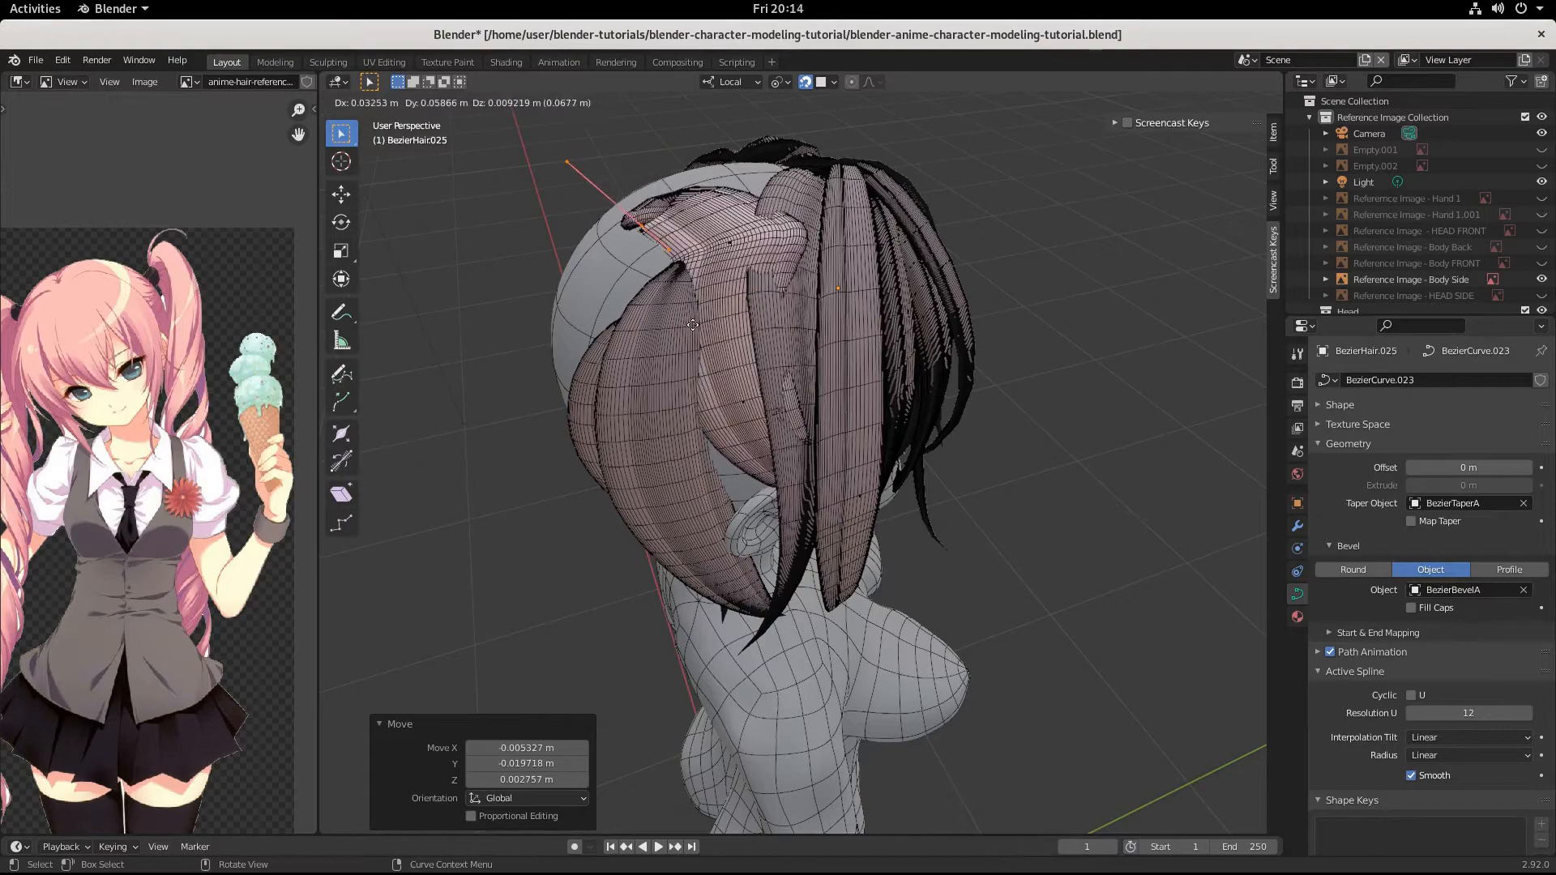
{"action": "right_click", "coordinate": [784, 394]}
{"action": "key", "text": "ctrl+z"}
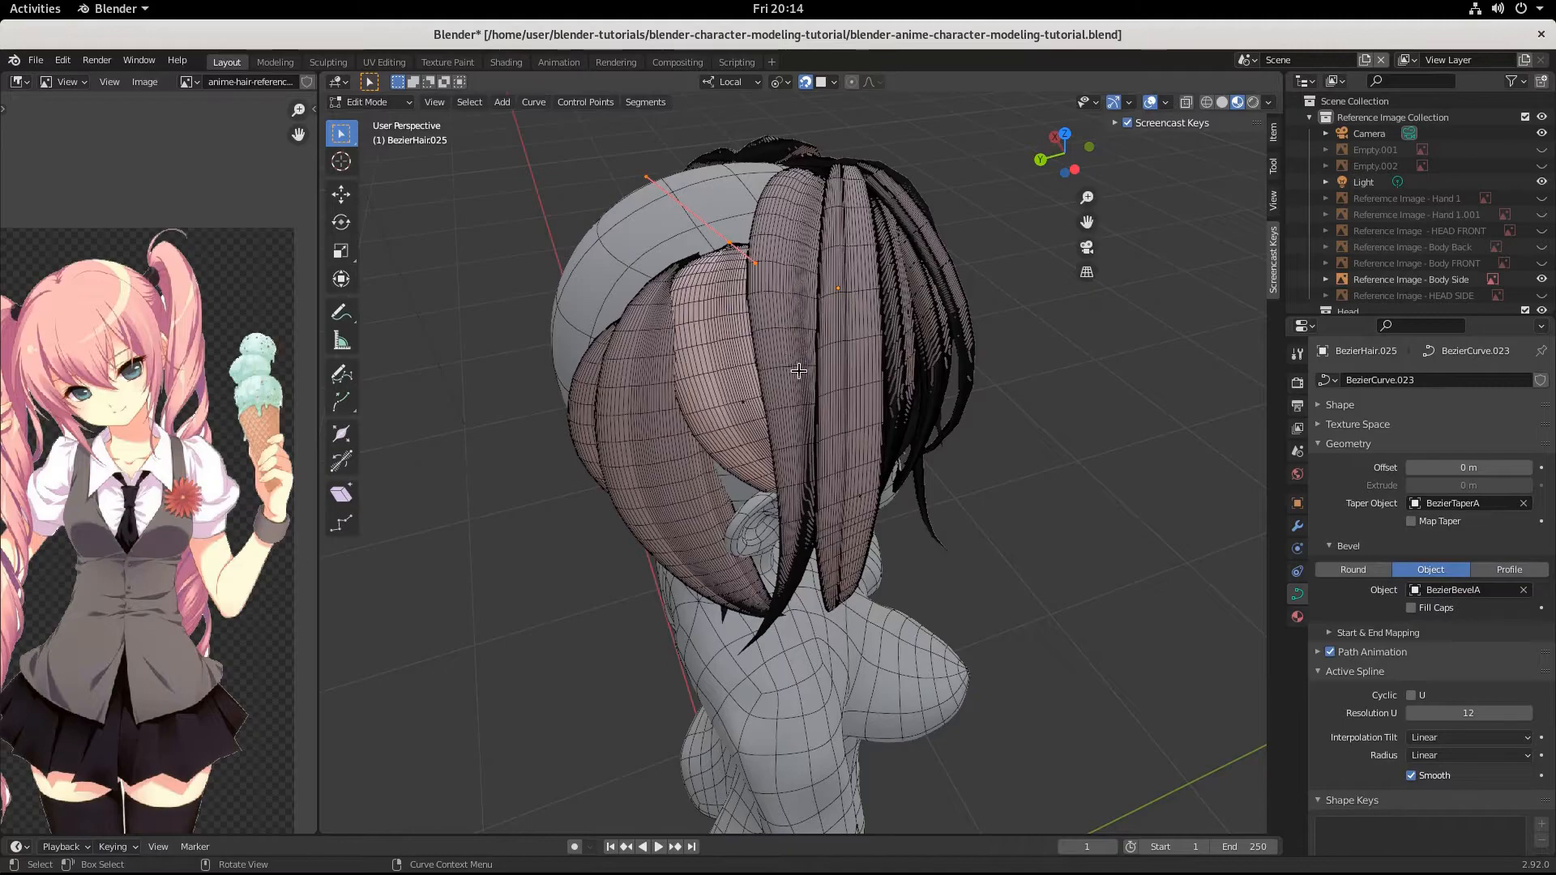
Scale the root control point's handles by 1.057 and move the point about 0.011, 0.024, -0.007 m.
{"action": "key", "text": "s"}
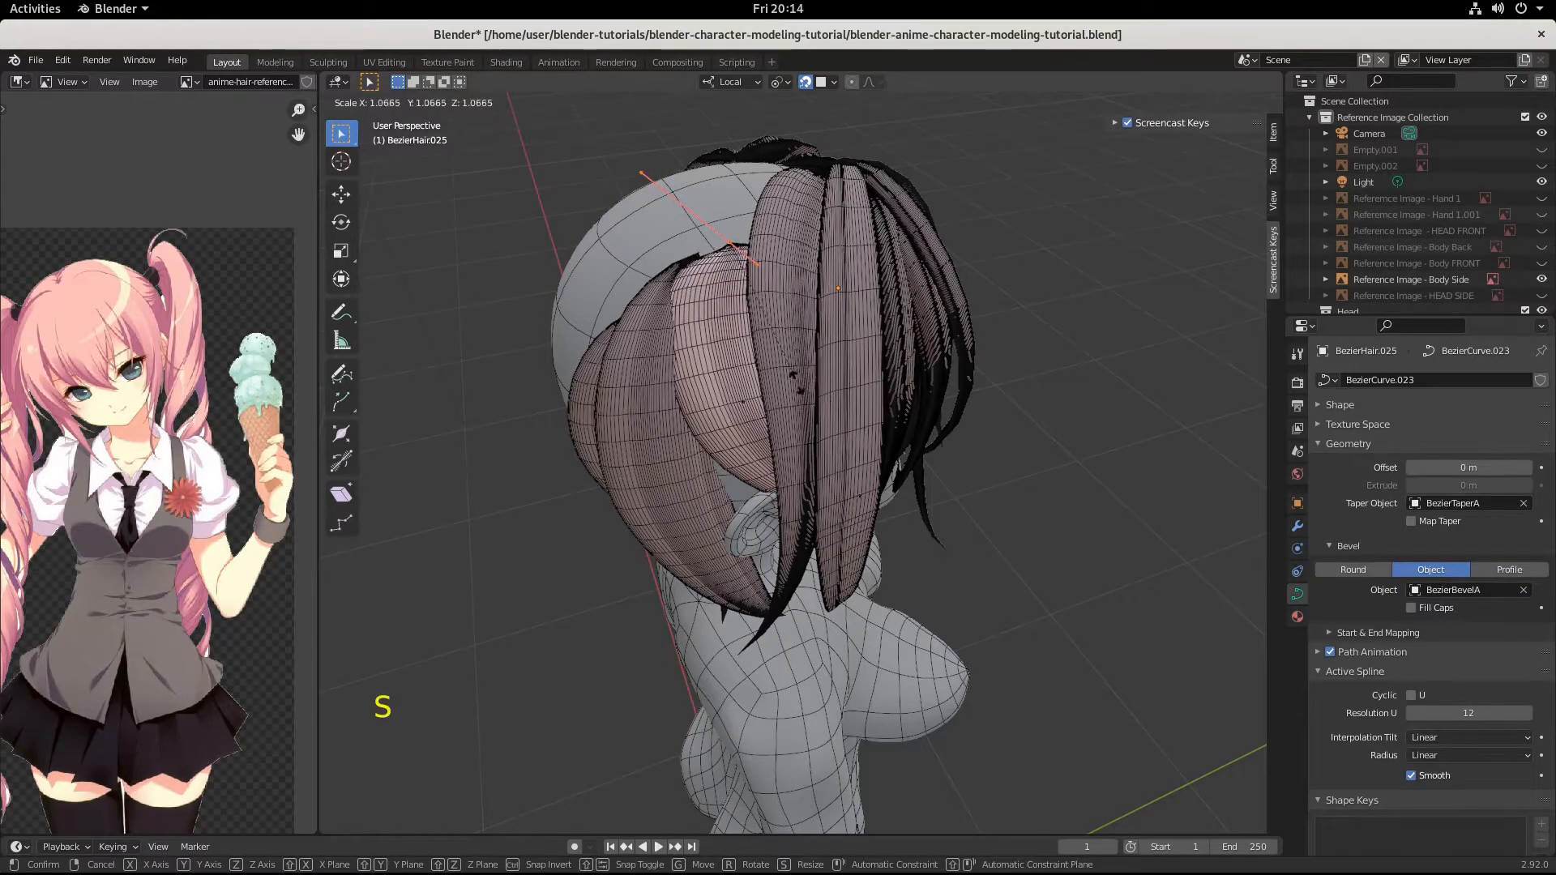
{"action": "left_click", "coordinate": [796, 382]}
{"action": "middle_click_drag", "start_coordinate": [797, 382], "coordinate": [920, 365]}
{"action": "key", "text": "g"}
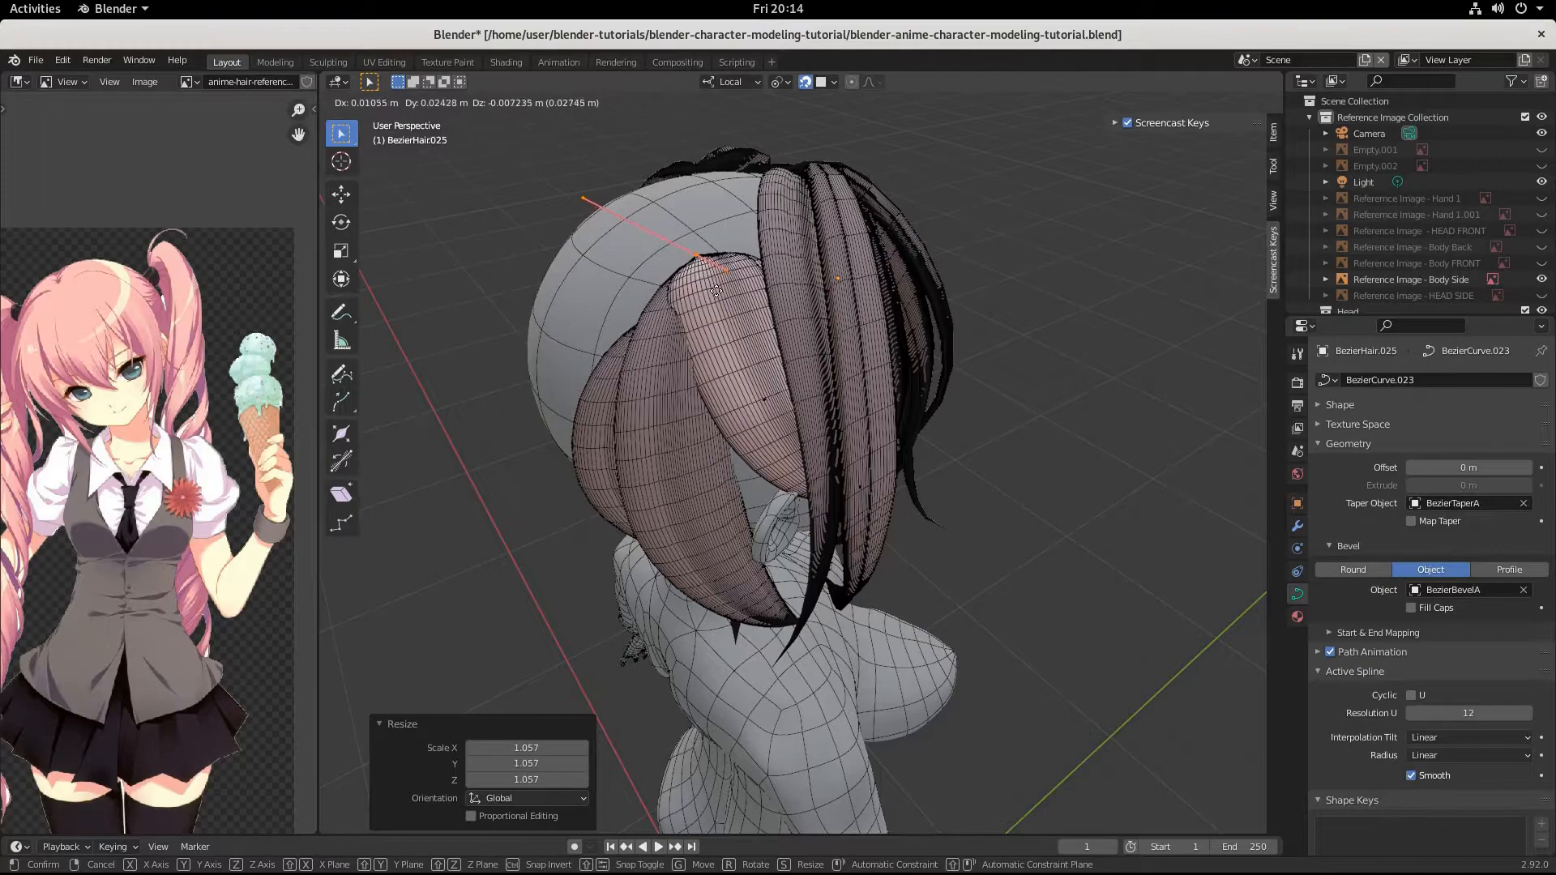
{"action": "left_click", "coordinate": [716, 290]}
Try moving the root control point about -0.017, -0.039, 0.003 m toward the front strands, and undo it.
{"action": "middle_click_drag", "start_coordinate": [716, 290], "coordinate": [758, 330]}
{"action": "key", "text": "g"}
{"action": "key", "text": "ctrl"}
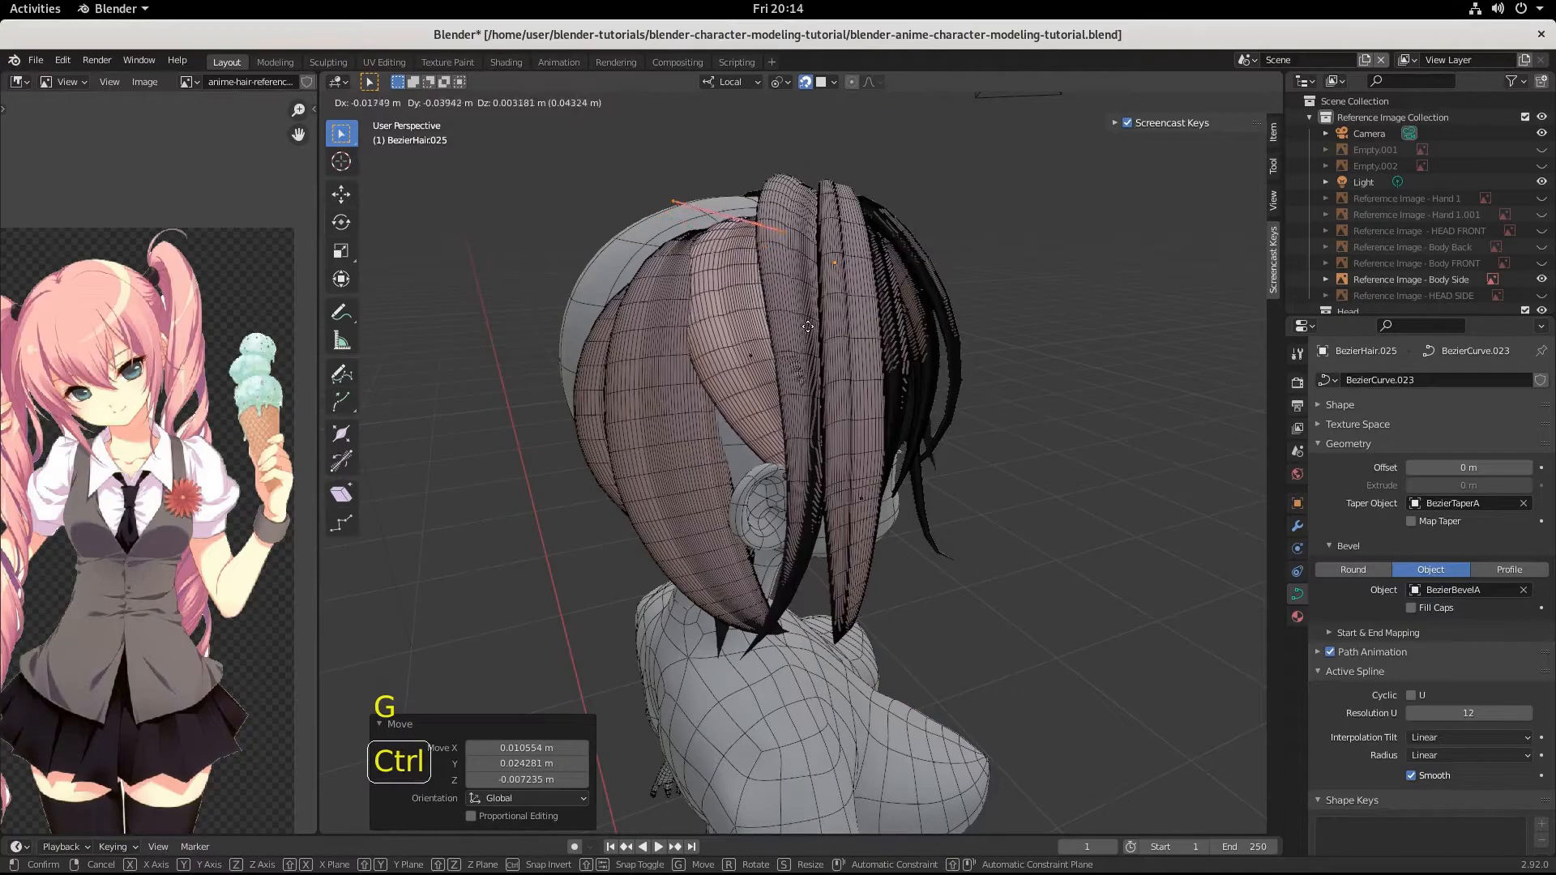
{"action": "left_click", "coordinate": [798, 334]}
{"action": "middle_click_drag", "start_coordinate": [798, 334], "coordinate": [692, 344]}
{"action": "key", "text": "ctrl+z"}
Scale the root control point's handles by 1.758 and move the point about -0.001, -0.002, 0.001 m.
{"action": "key", "text": "s"}
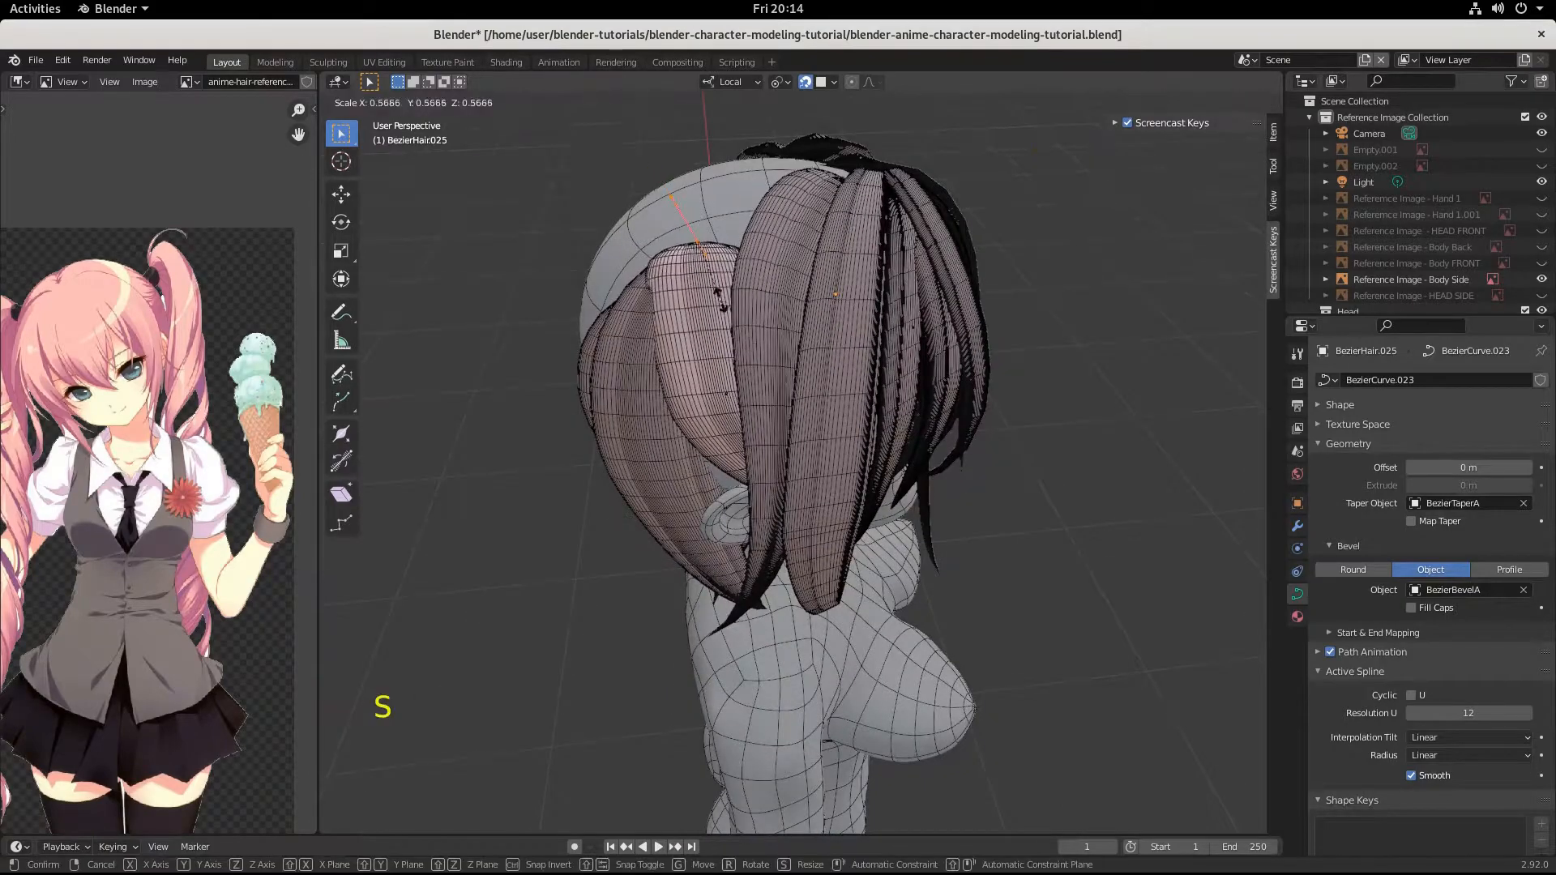
{"action": "left_click", "coordinate": [830, 396]}
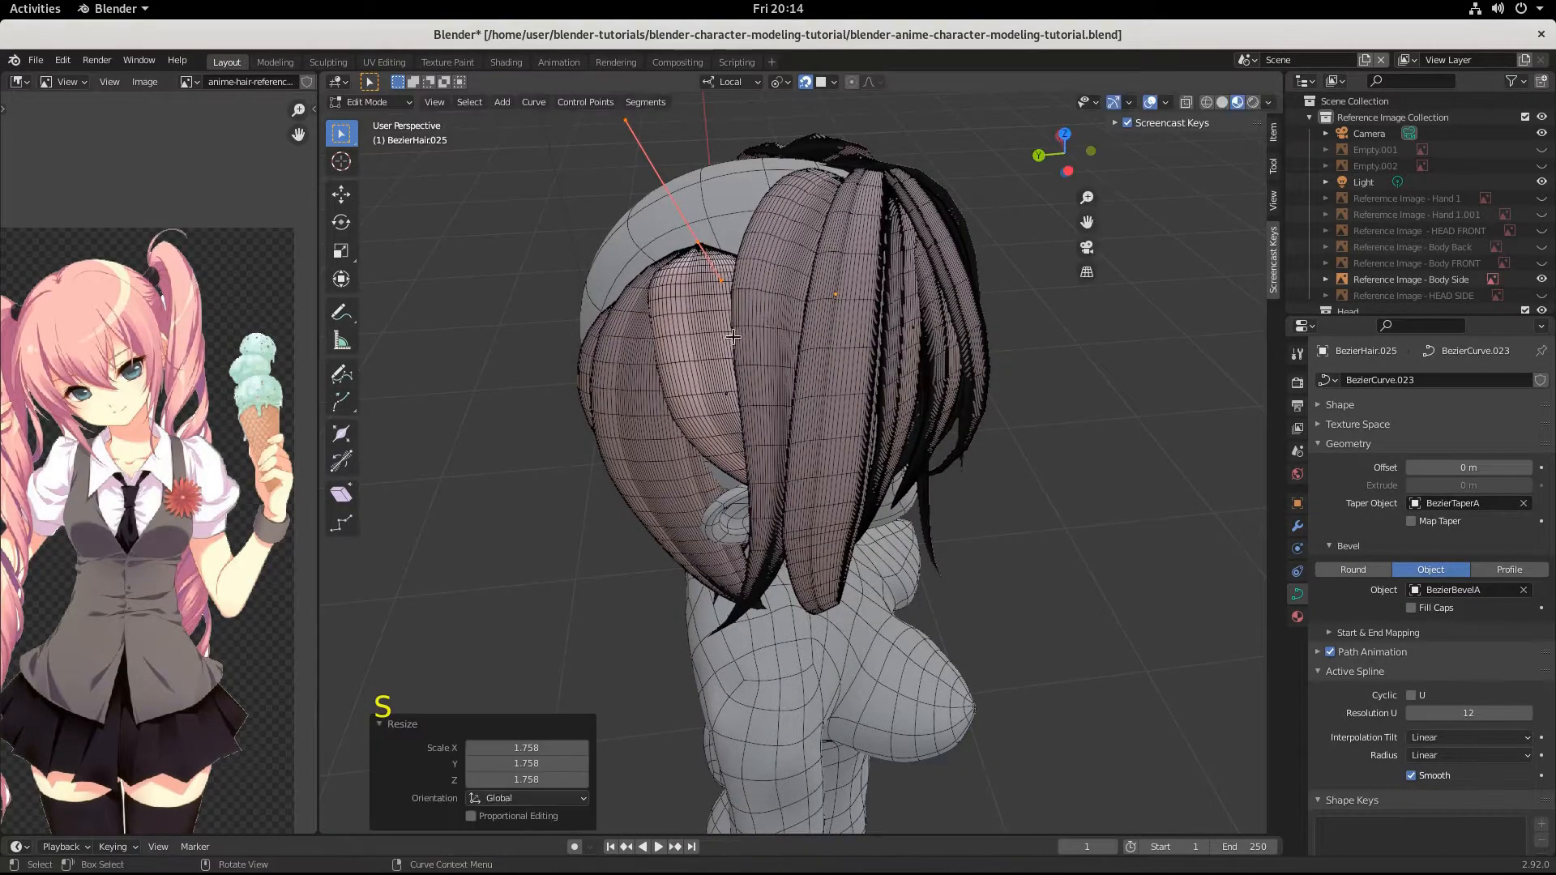
{"action": "middle_click_drag", "start_coordinate": [831, 396], "coordinate": [836, 327]}
{"action": "key", "text": "g"}
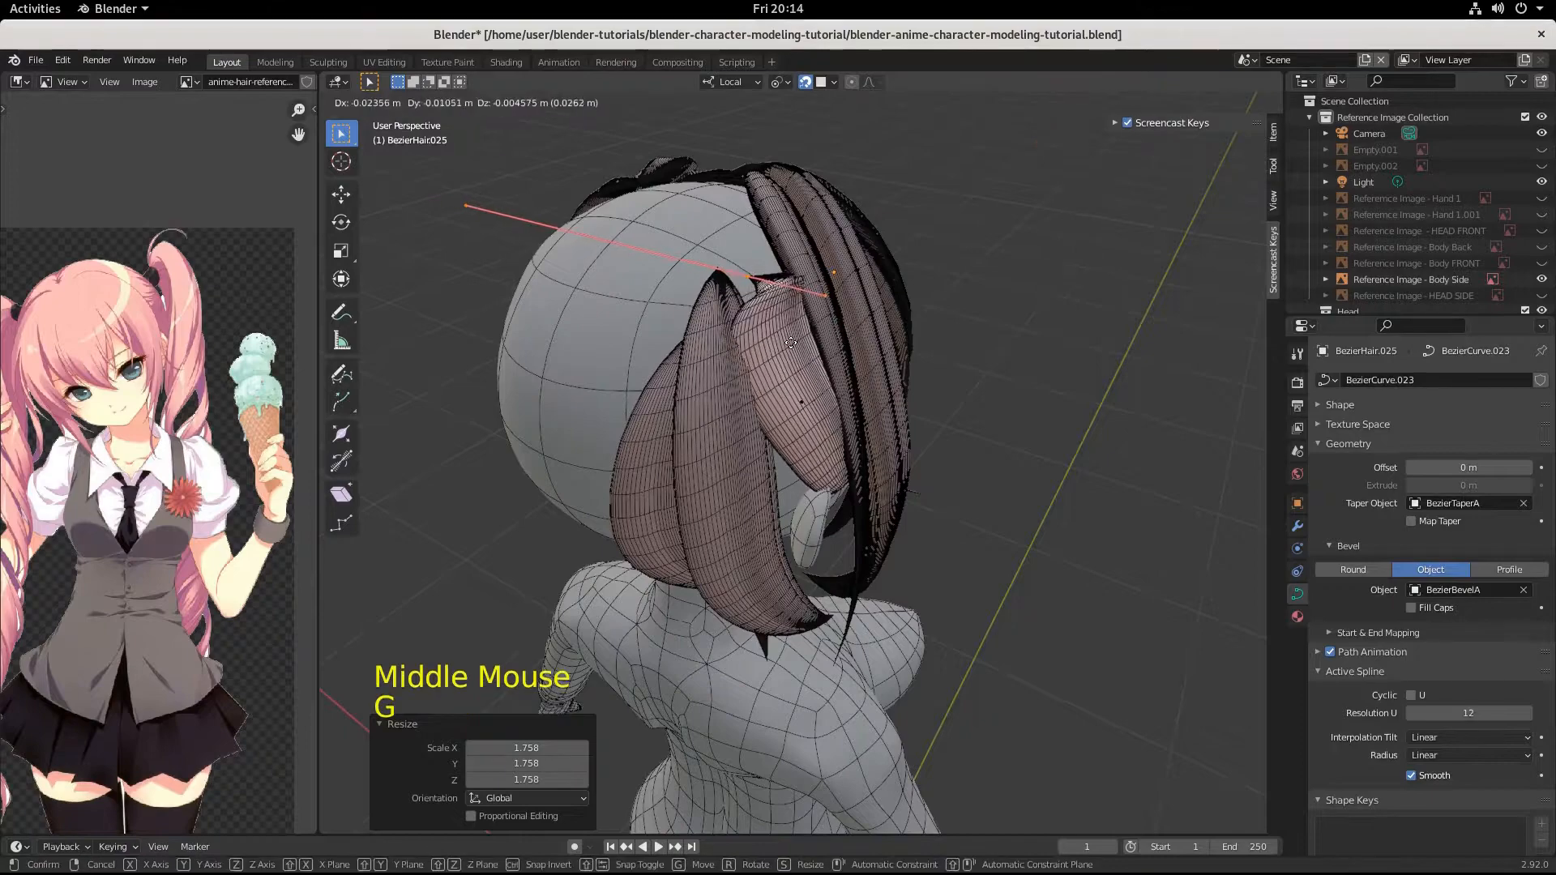
{"action": "left_click", "coordinate": [756, 330]}
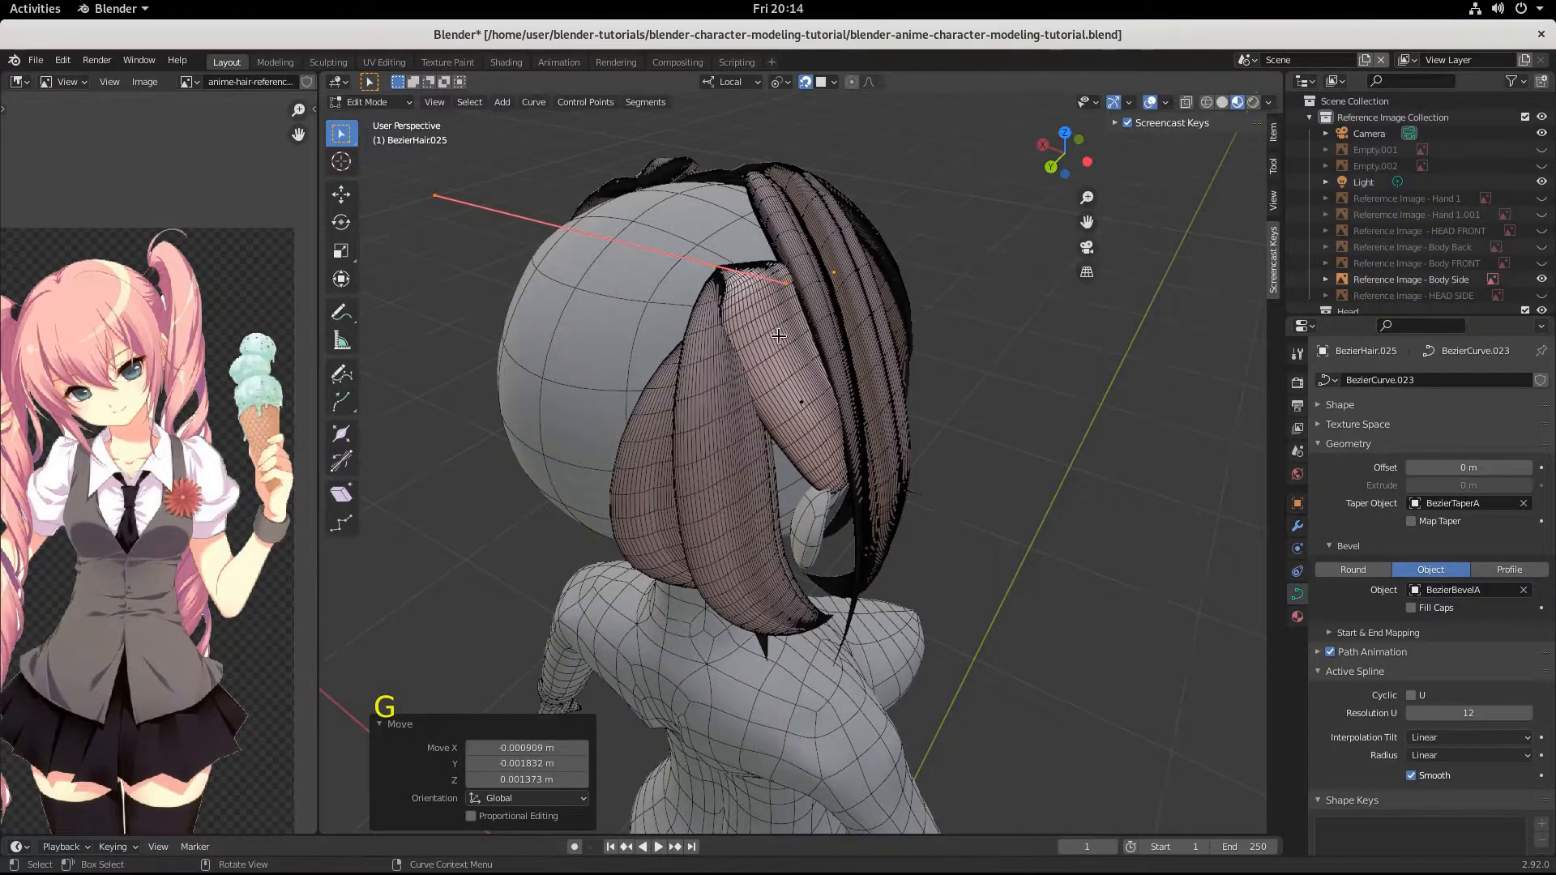
Try rotating the root control point and scaling its handles by 0.048, and undo the scaling.
{"action": "key", "text": "r"}
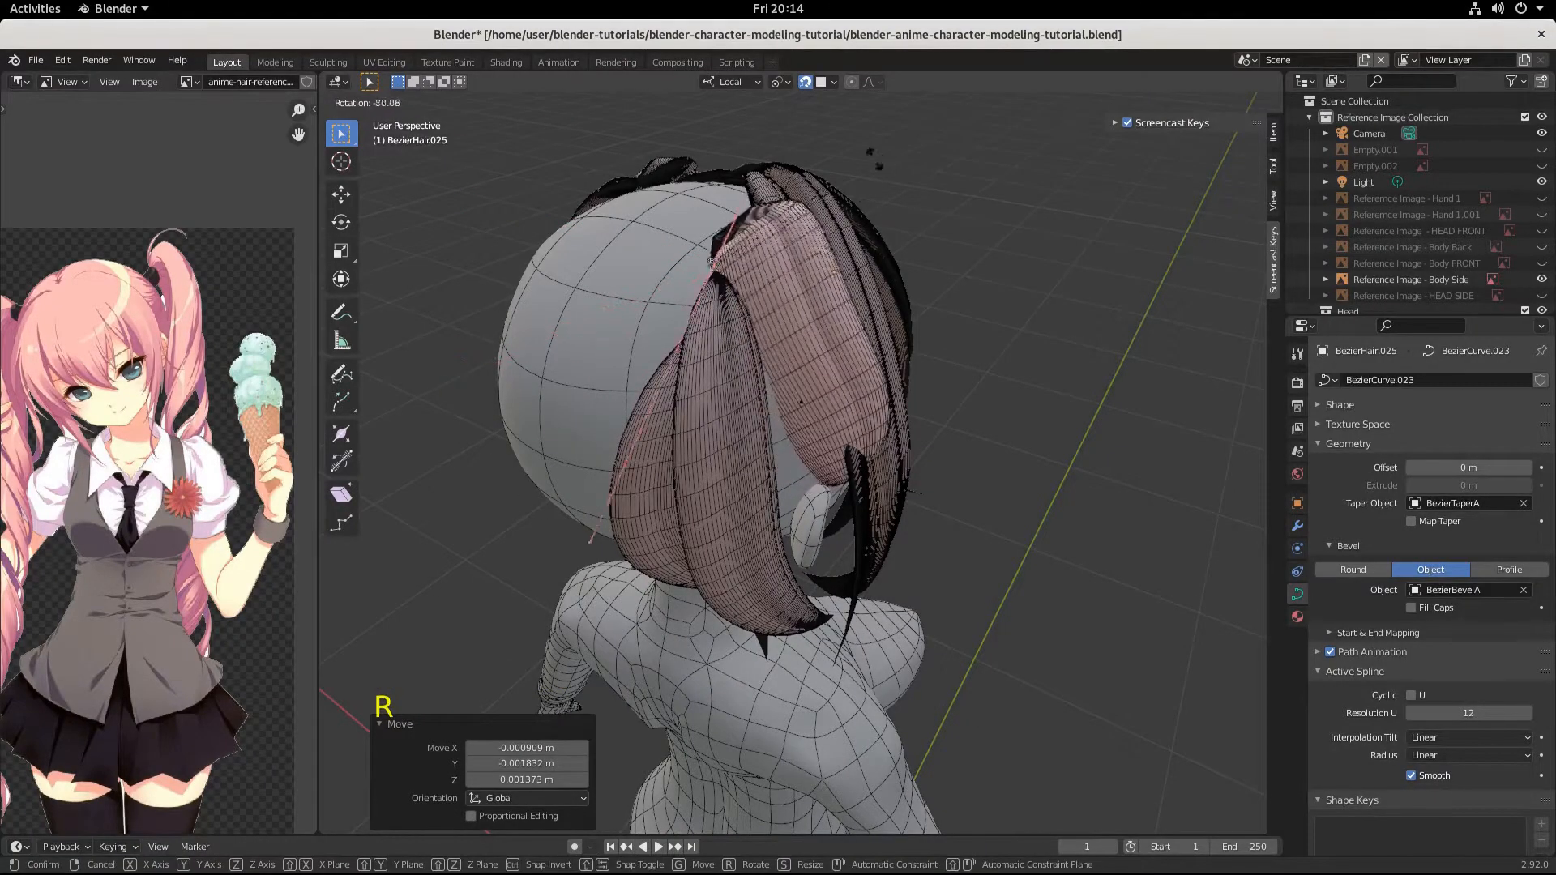
{"action": "right_click", "coordinate": [696, 402]}
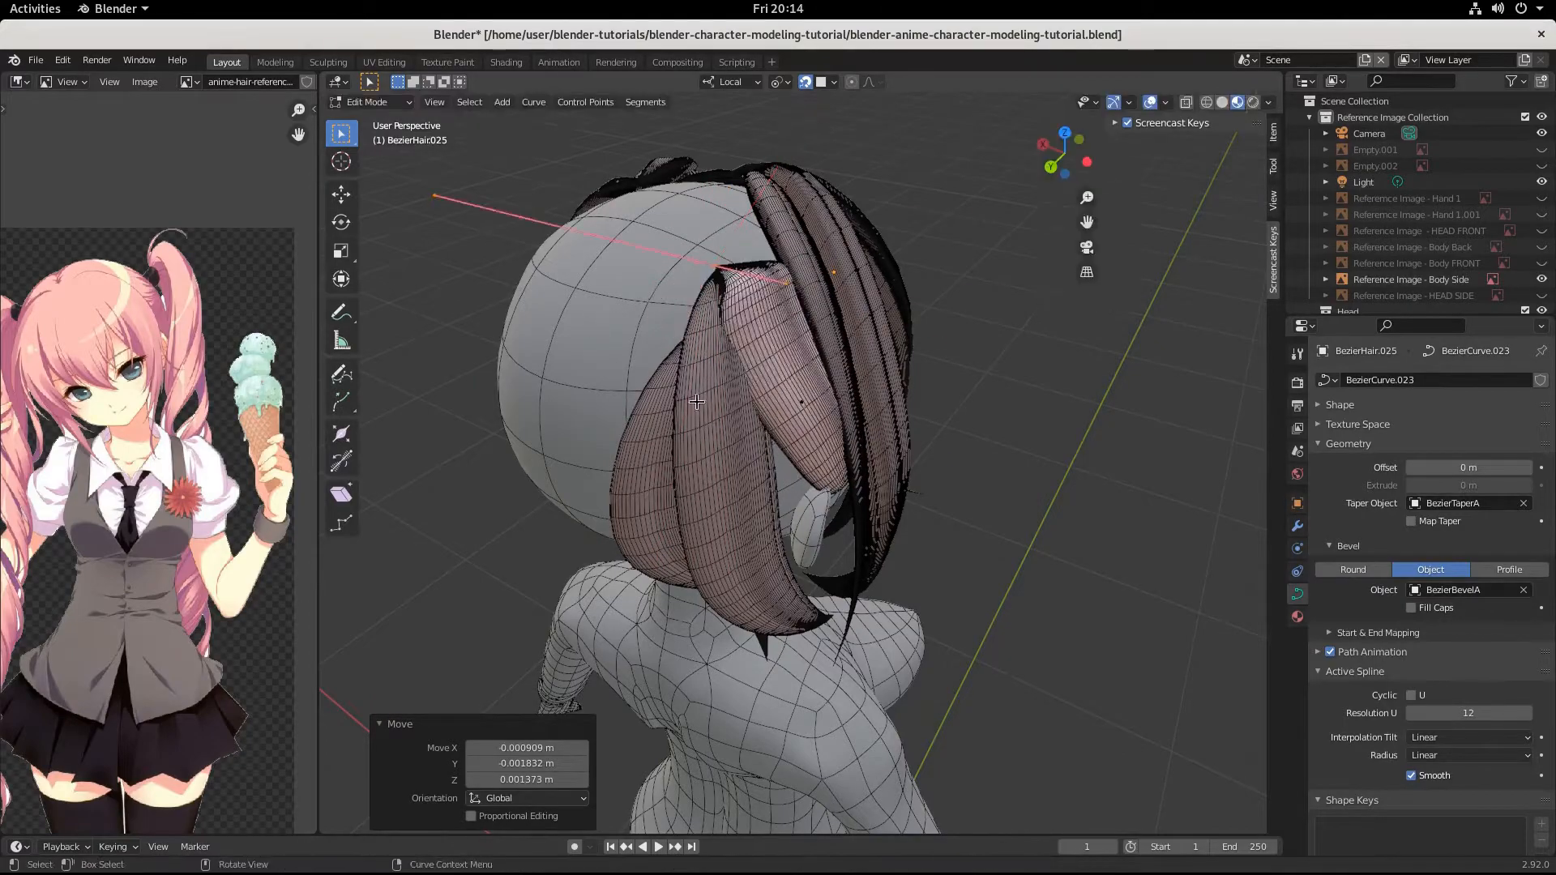
{"action": "middle_click_drag", "start_coordinate": [697, 402], "coordinate": [824, 468]}
{"action": "key", "text": "s"}
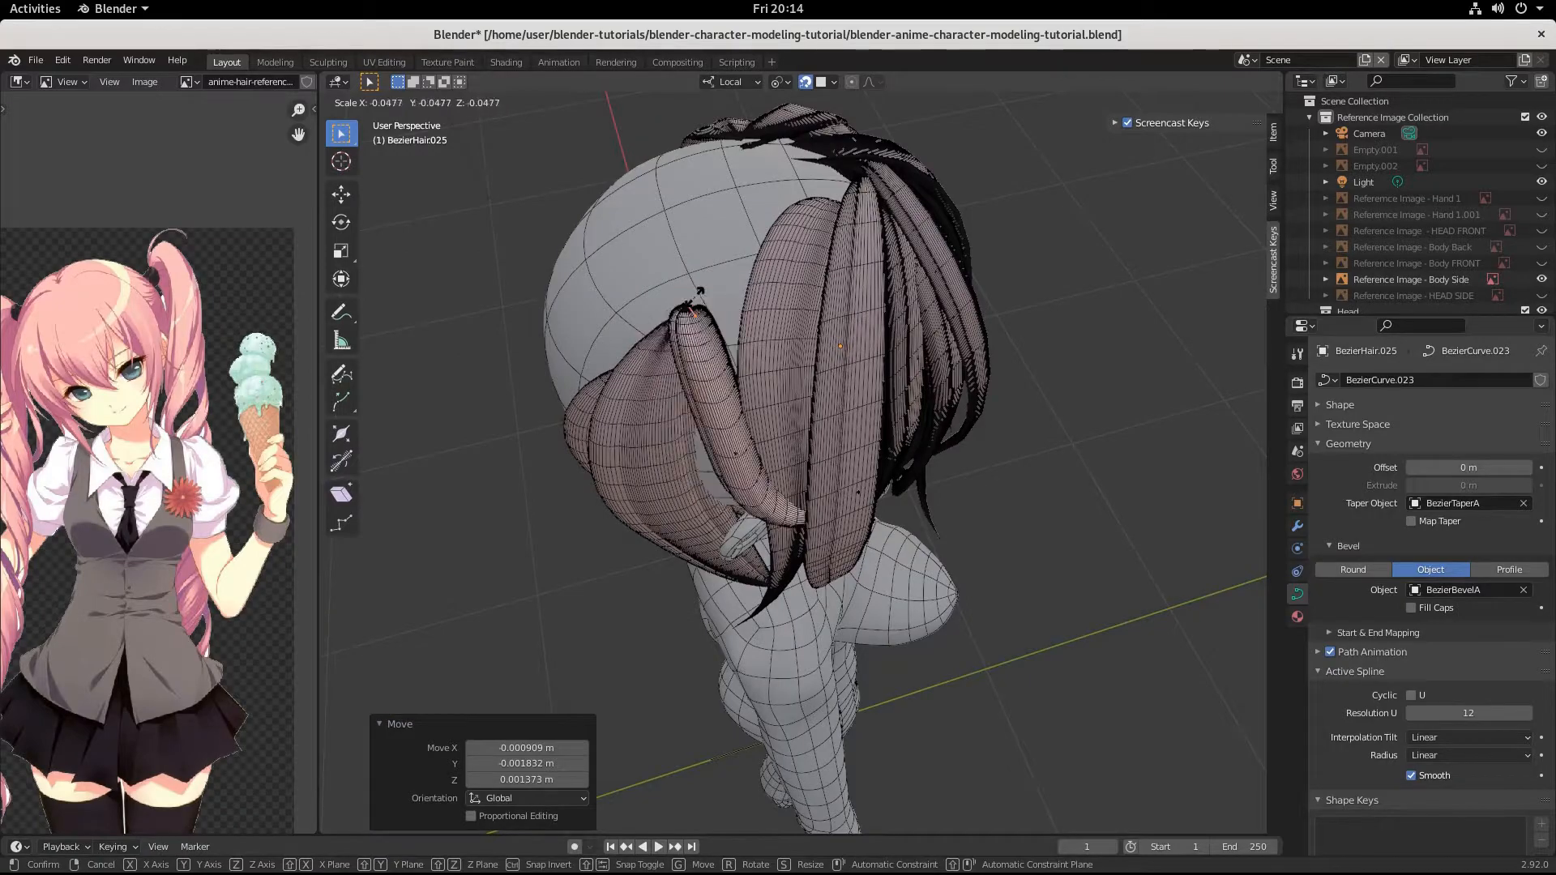
{"action": "left_click", "coordinate": [692, 288]}
{"action": "middle_click_drag", "start_coordinate": [692, 287], "coordinate": [781, 388]}
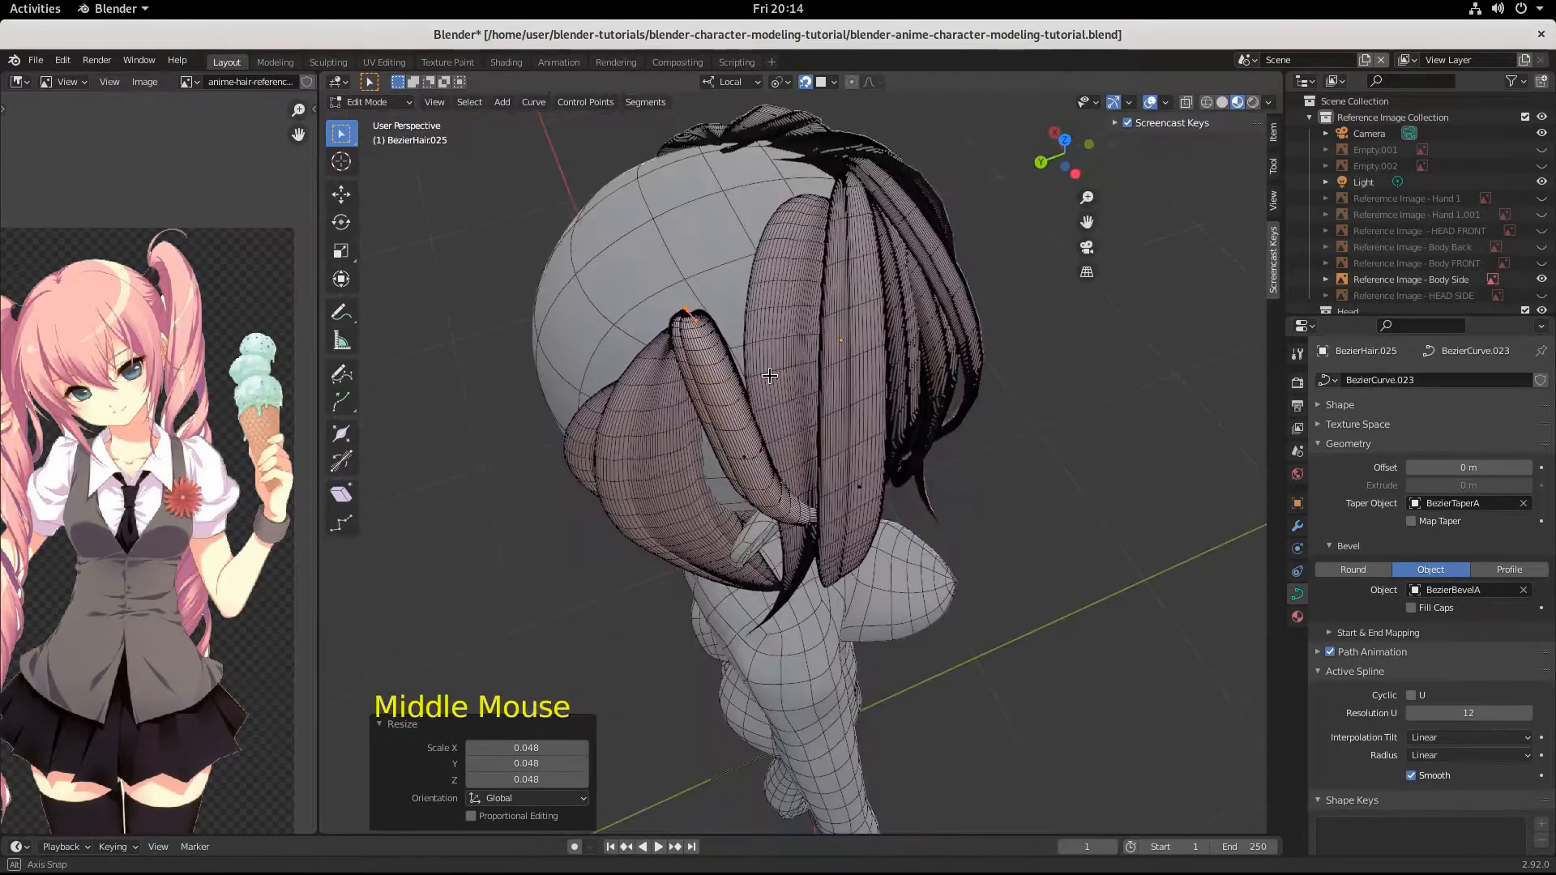
{"action": "key", "text": "ctrl+z"}
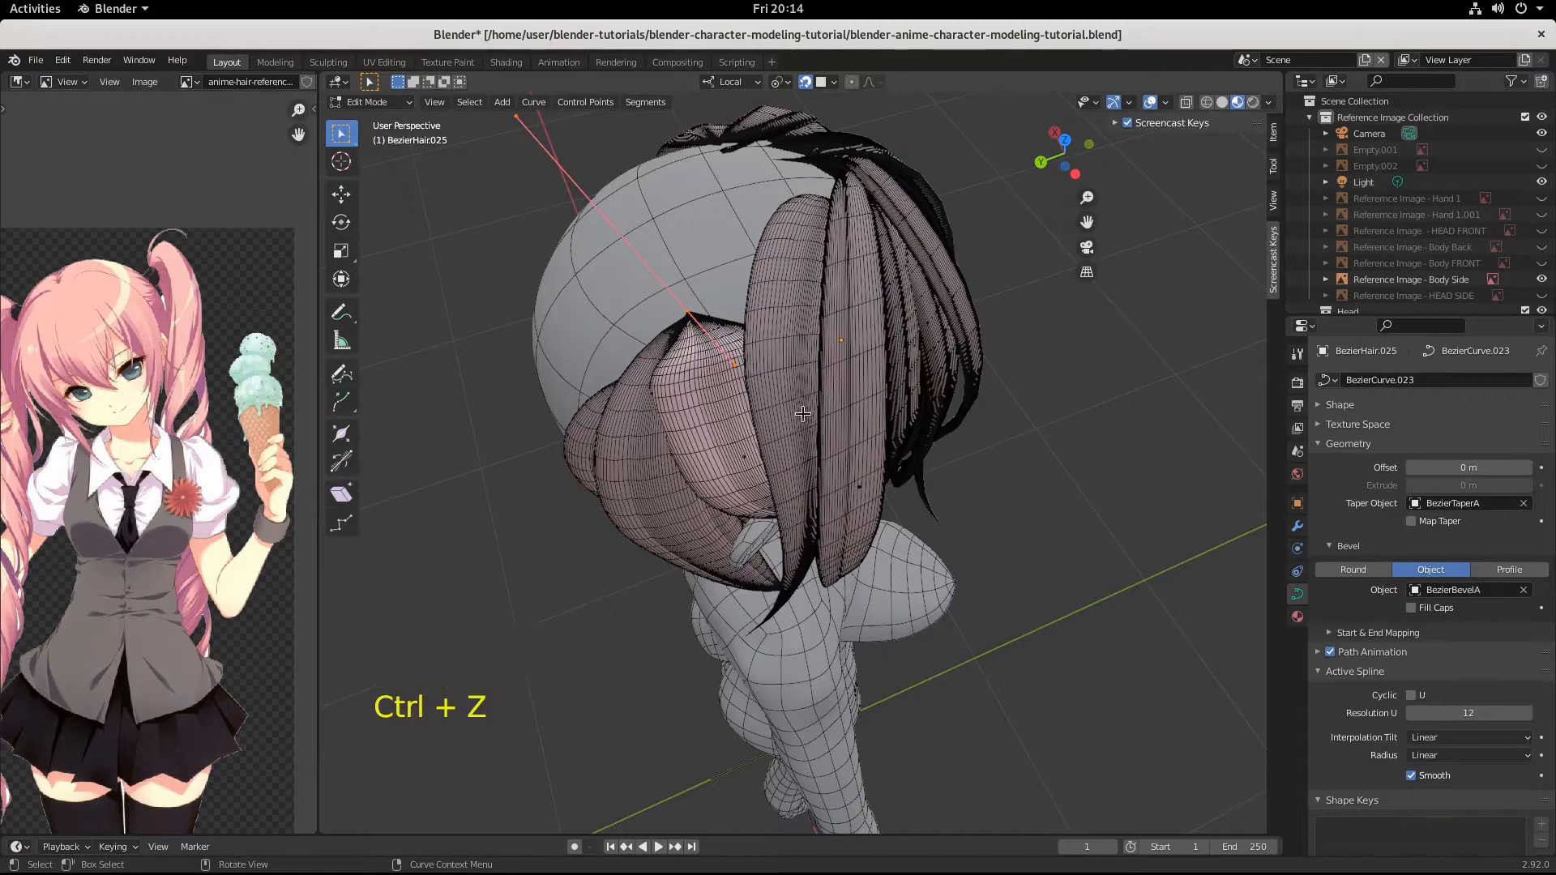
Scale the root control point's handles by 0.190 and move the point about -0.003, -0.067, 0.013 m beneath the front strands.
{"action": "key", "text": "s"}
{"action": "left_click", "coordinate": [695, 320]}
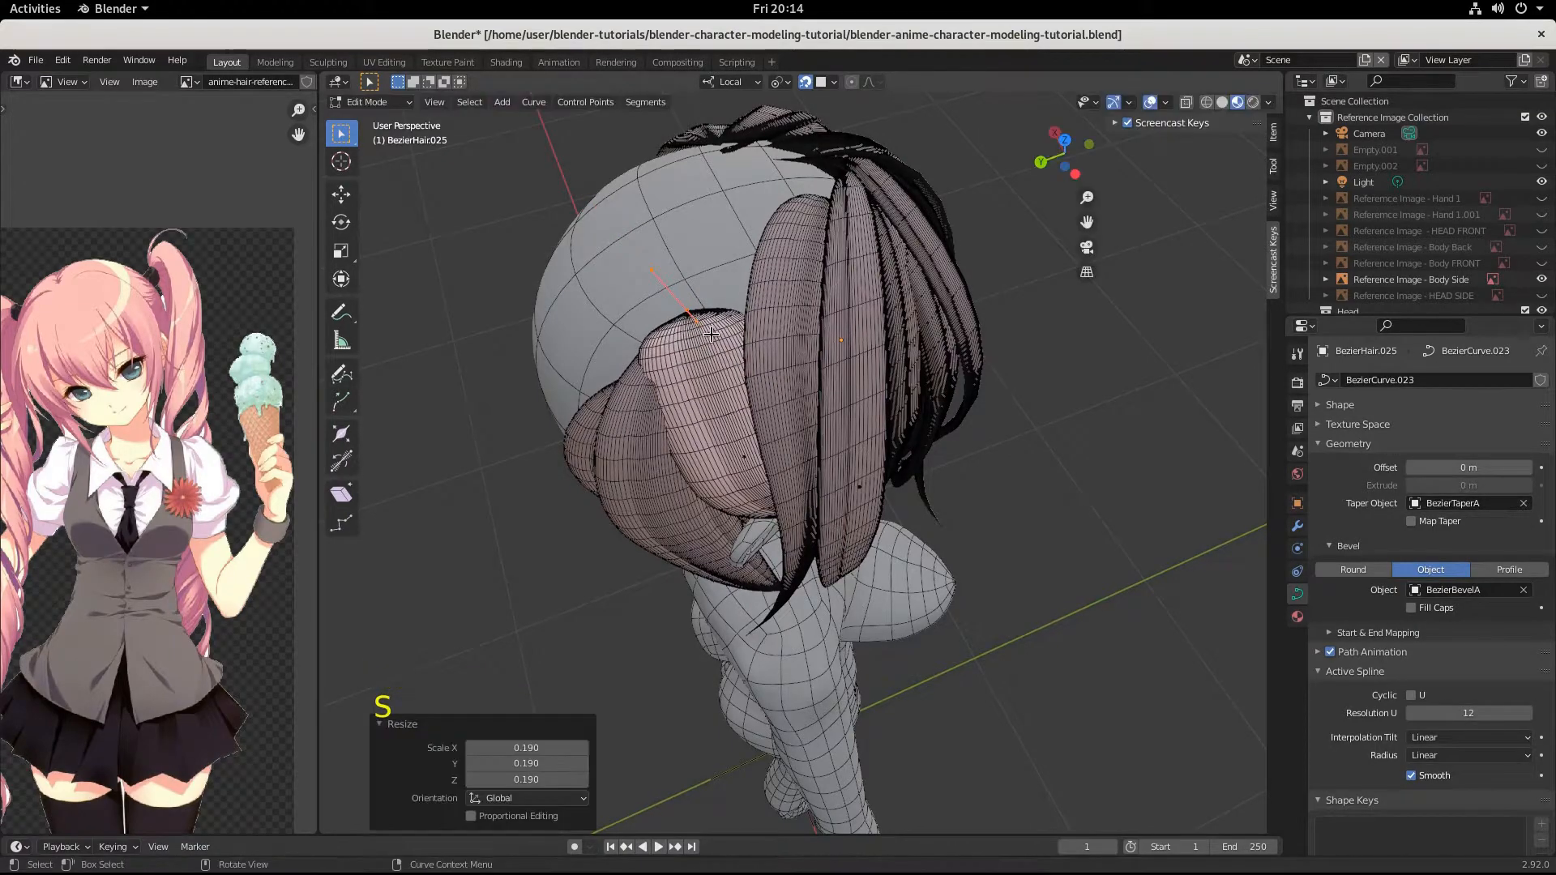
{"action": "key", "text": "g"}
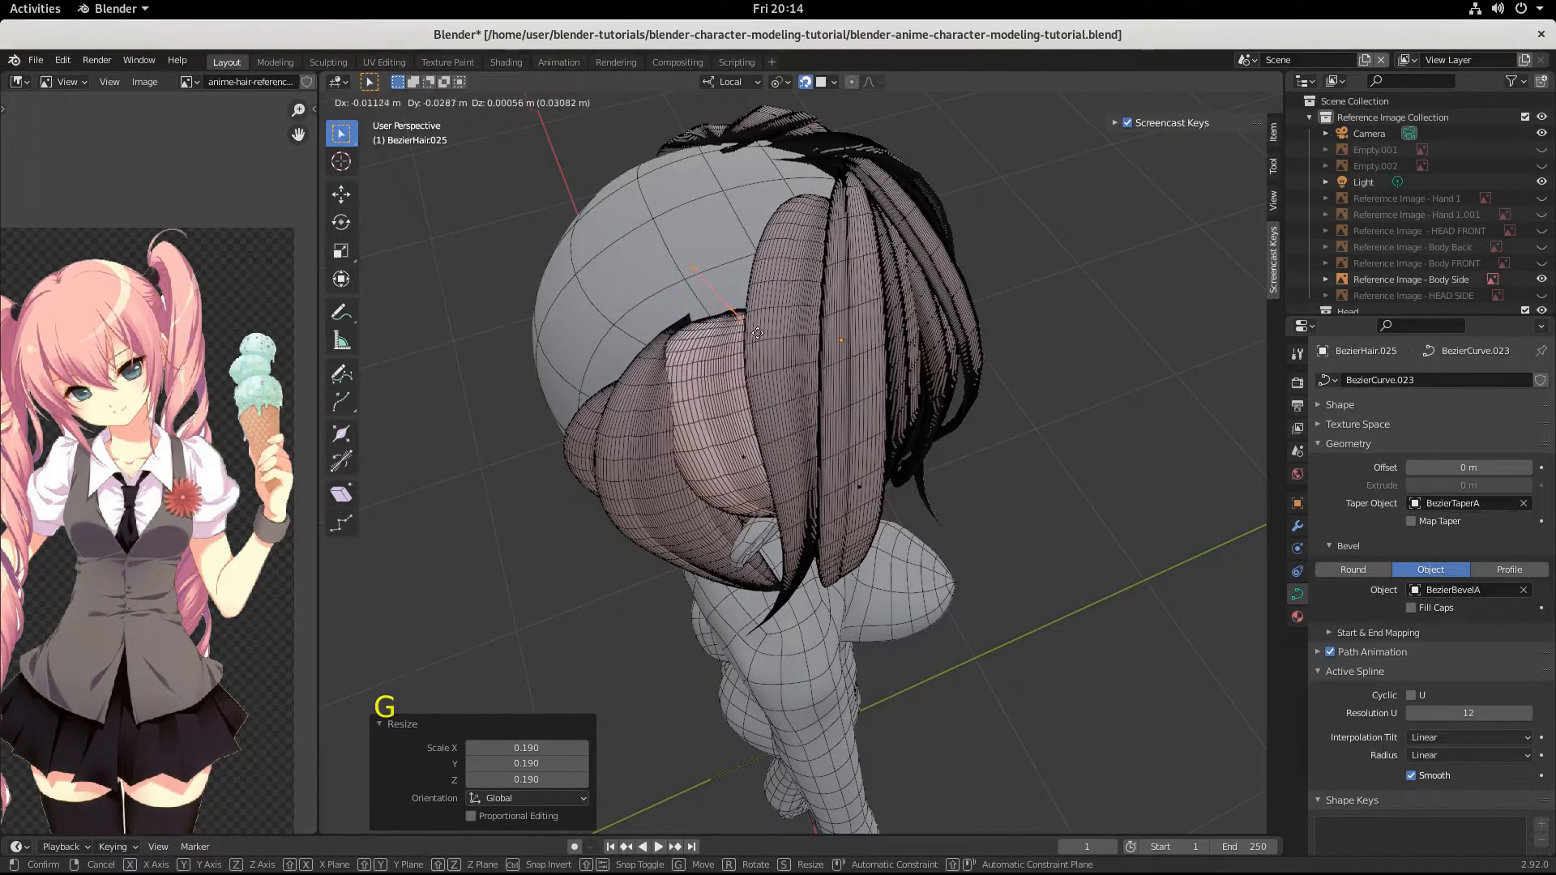
{"action": "left_click", "coordinate": [802, 298]}
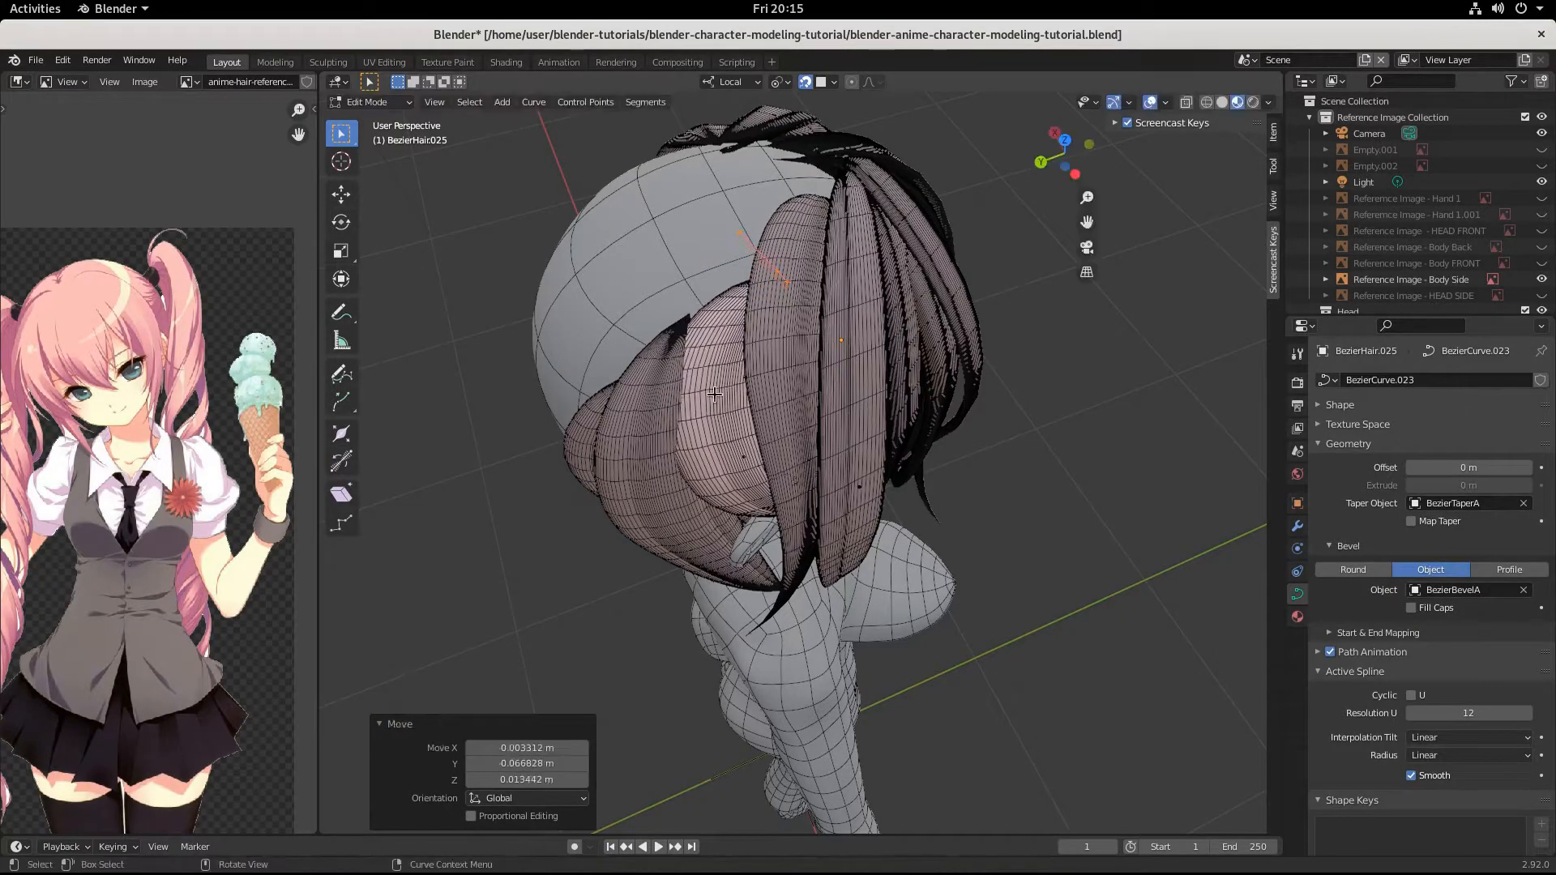
Select the strand's middle control point above the ear and scale its handles by 0.350.
{"action": "middle_click_drag", "start_coordinate": [802, 298], "coordinate": [676, 286]}
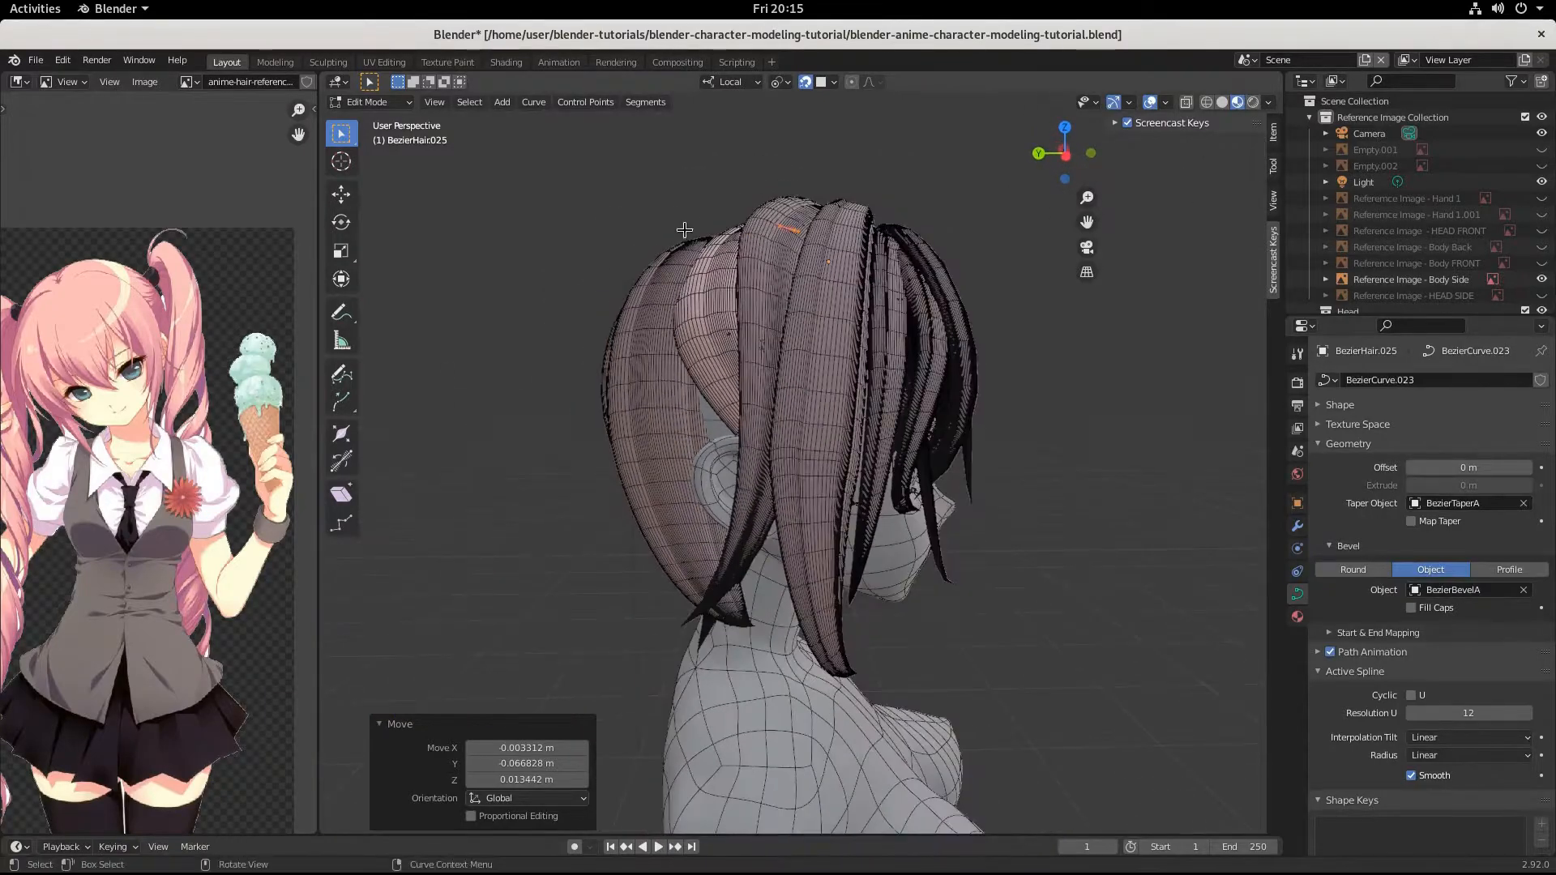
{"action": "middle_click_drag", "start_coordinate": [671, 341], "coordinate": [776, 373]}
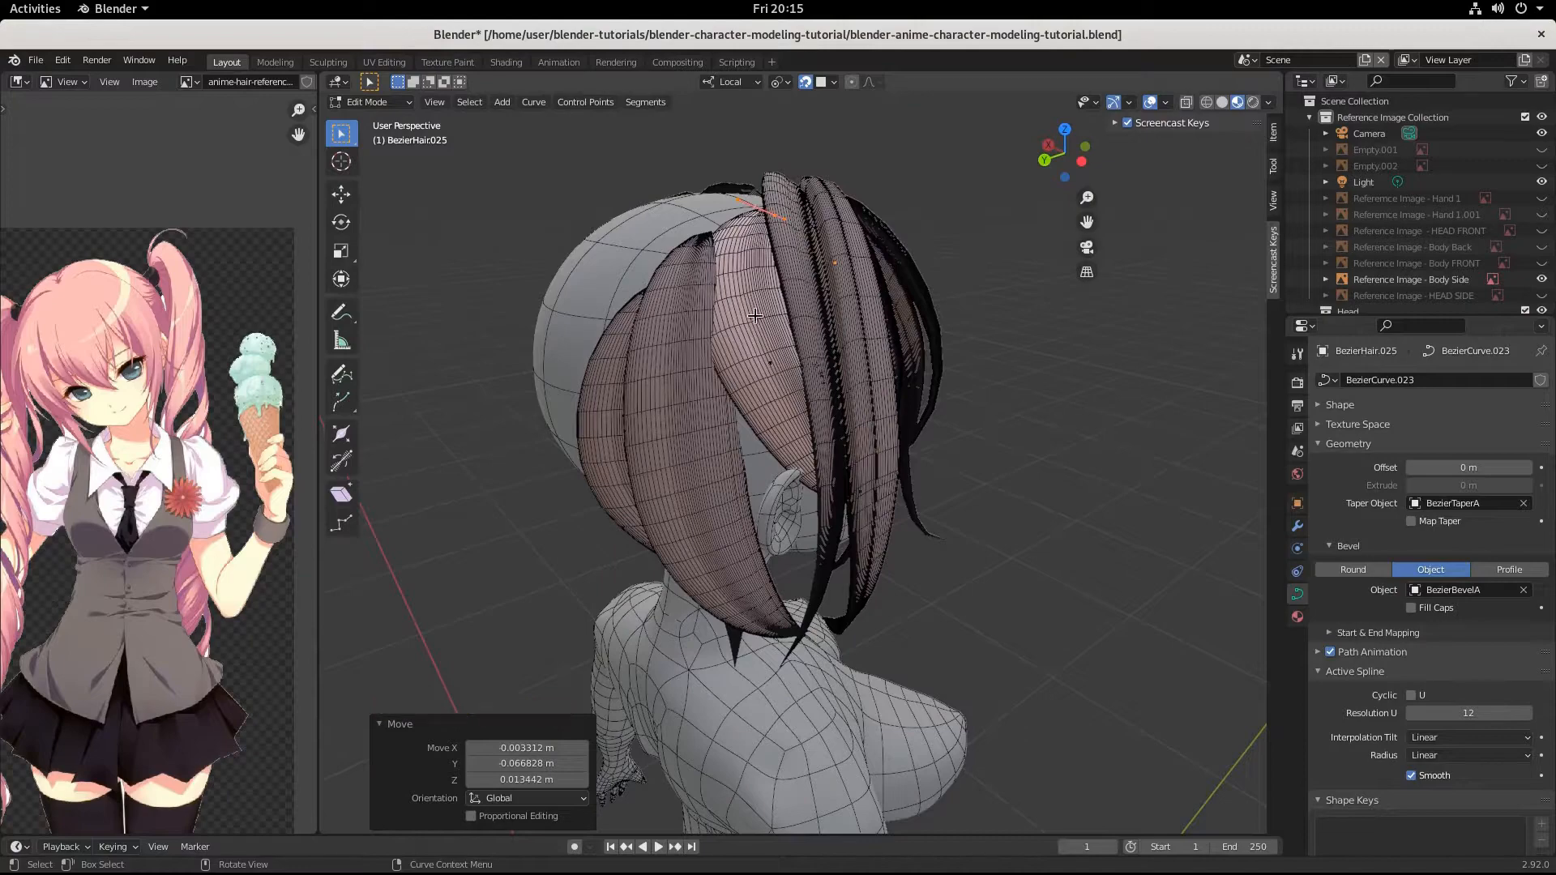
{"action": "middle_click_drag", "start_coordinate": [754, 315], "coordinate": [694, 247]}
{"action": "left_click", "coordinate": [695, 247]}
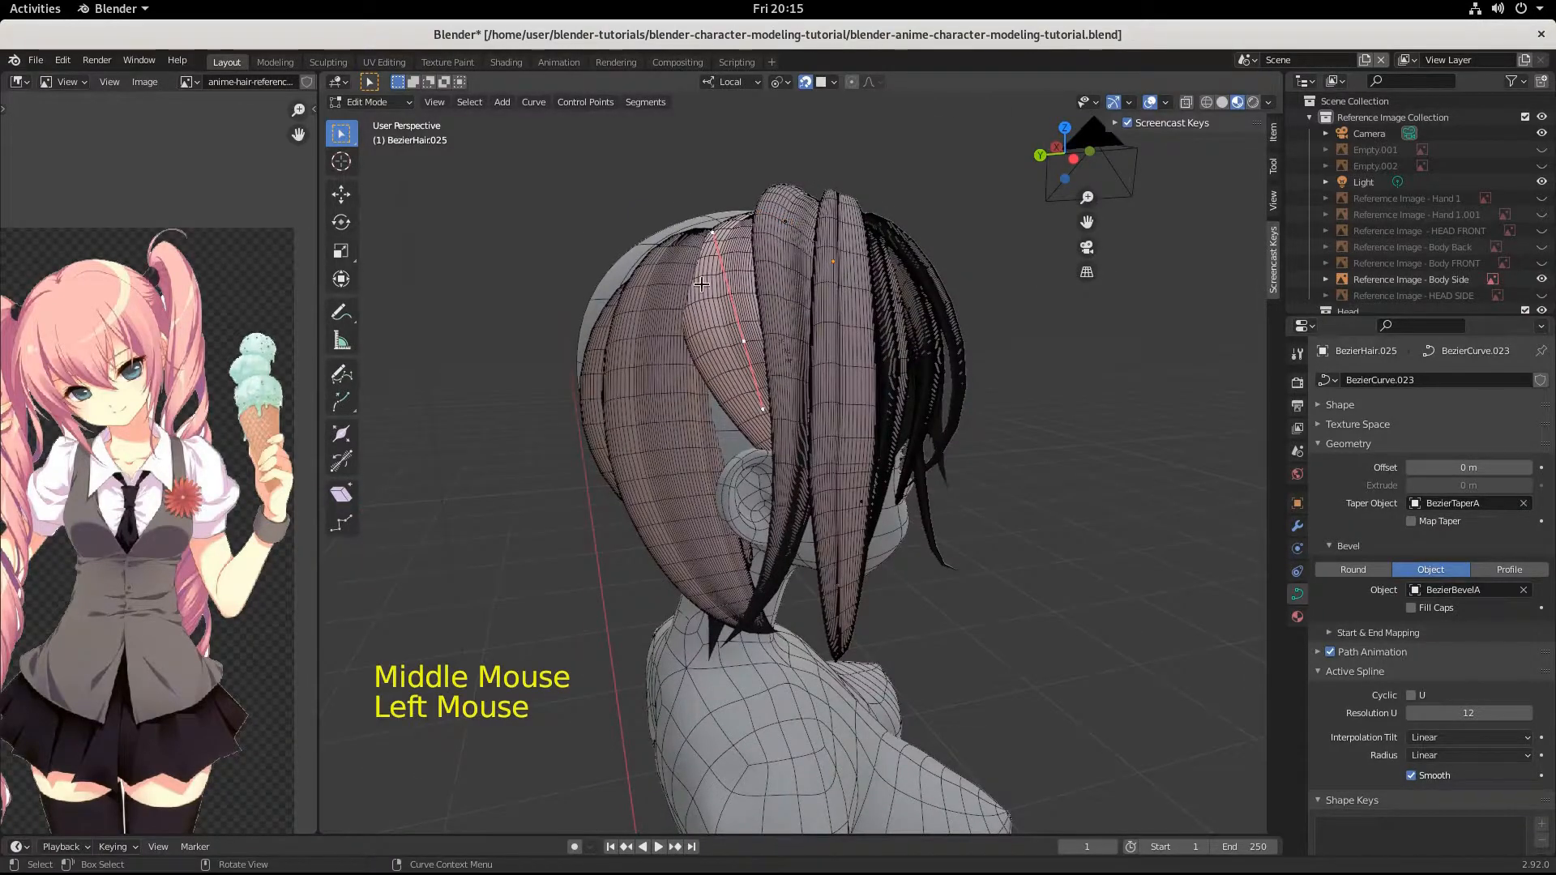
{"action": "key", "text": "s"}
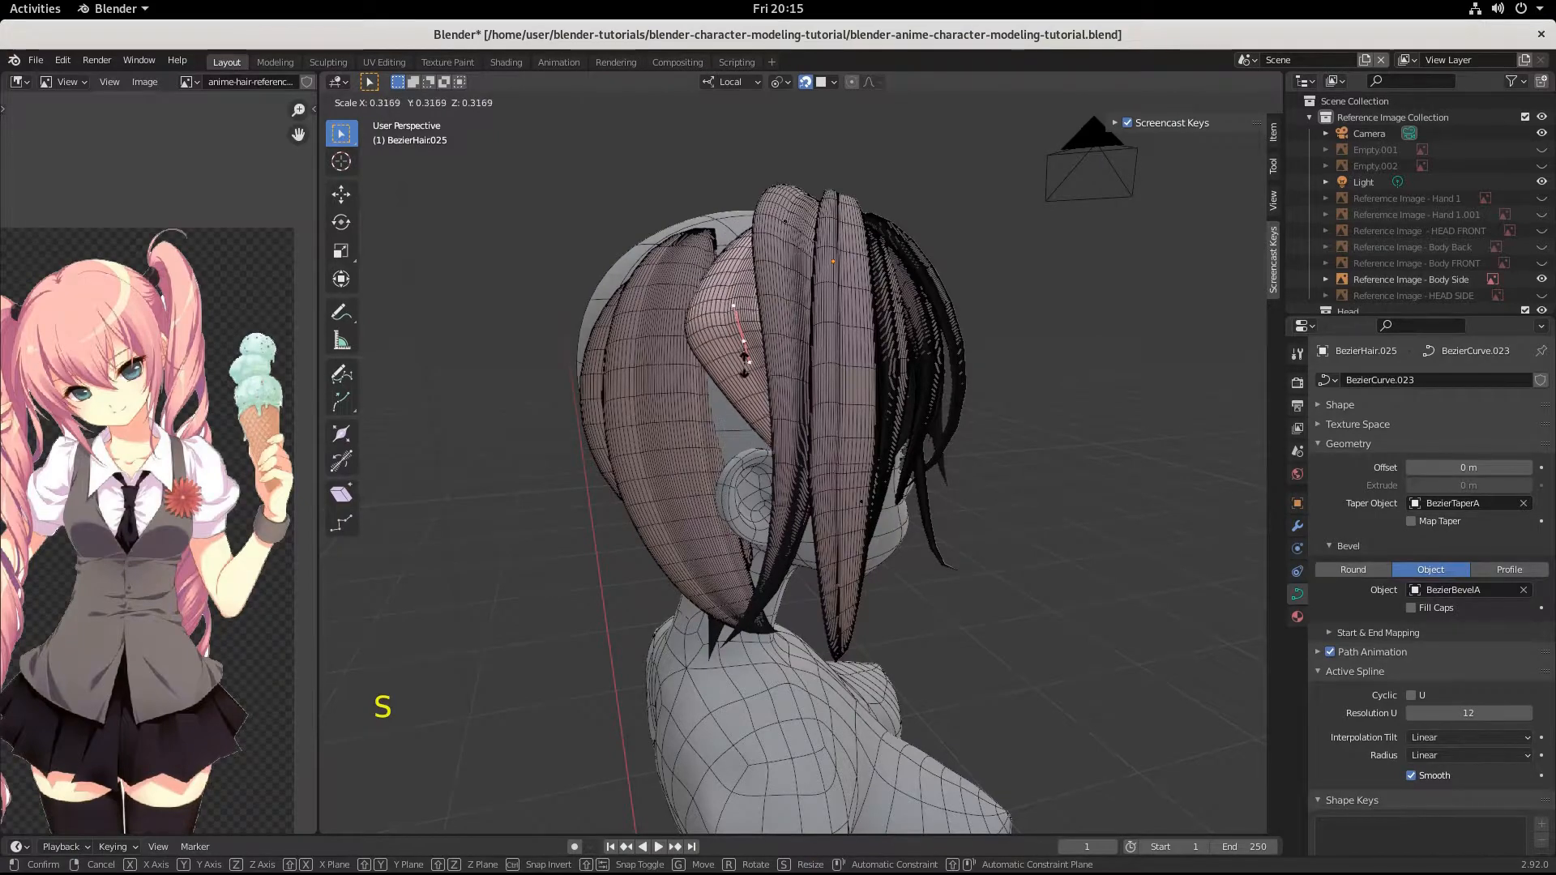
{"action": "left_click", "coordinate": [752, 364]}
Reposition the middle control point toward the front strands, finishing with a move of about 0.008, 0.005, 0 m against the head.
{"action": "key", "text": "g"}
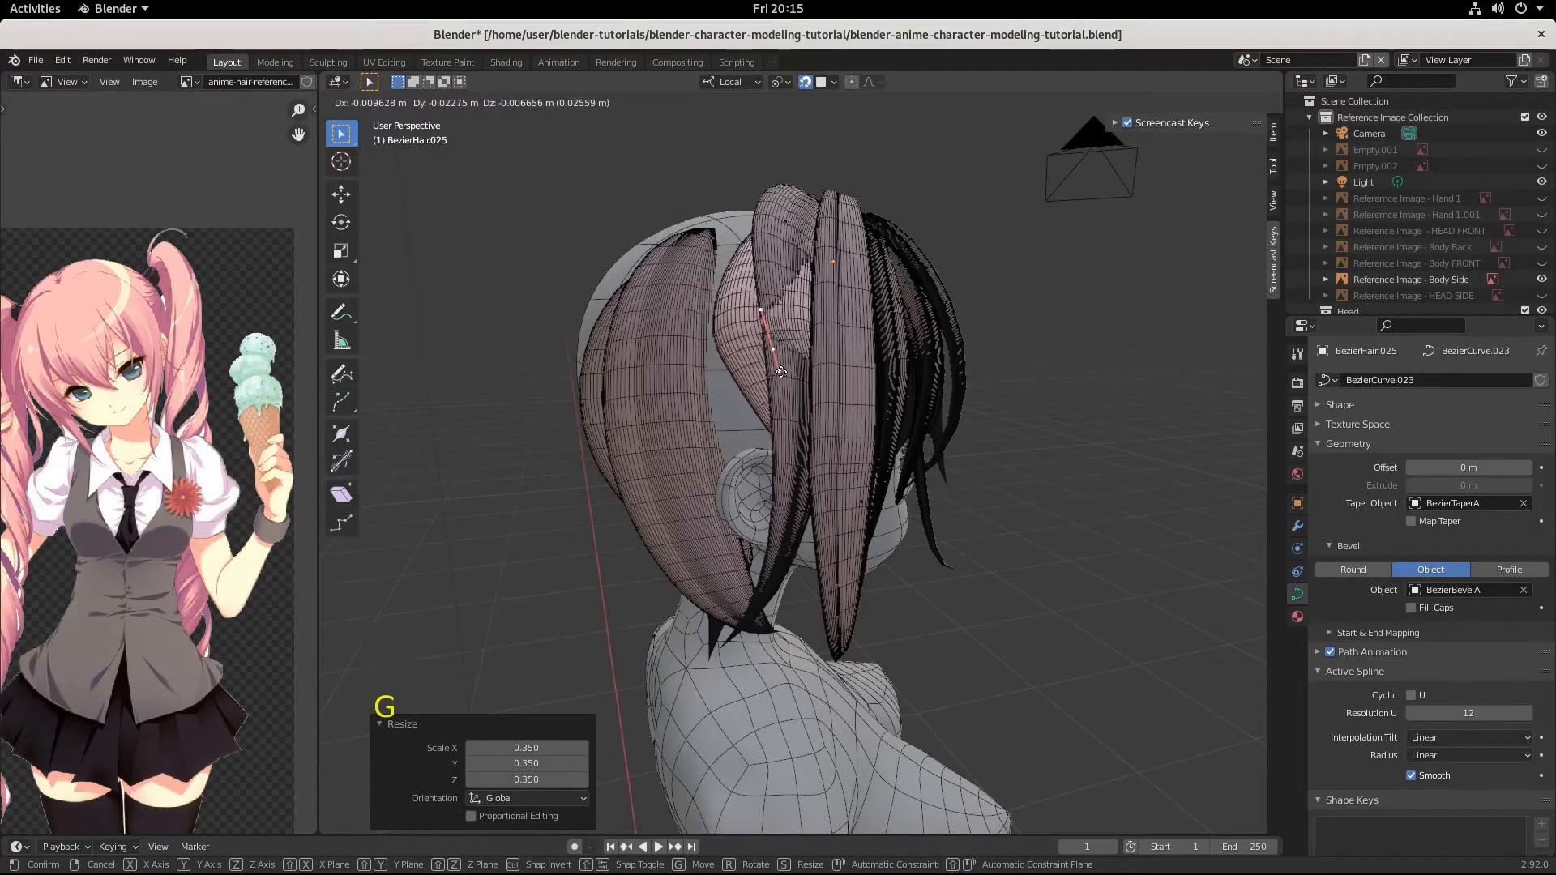
{"action": "left_click", "coordinate": [777, 374]}
{"action": "middle_click_drag", "start_coordinate": [777, 373], "coordinate": [814, 400]}
{"action": "key", "text": "g"}
{"action": "left_click", "coordinate": [863, 392]}
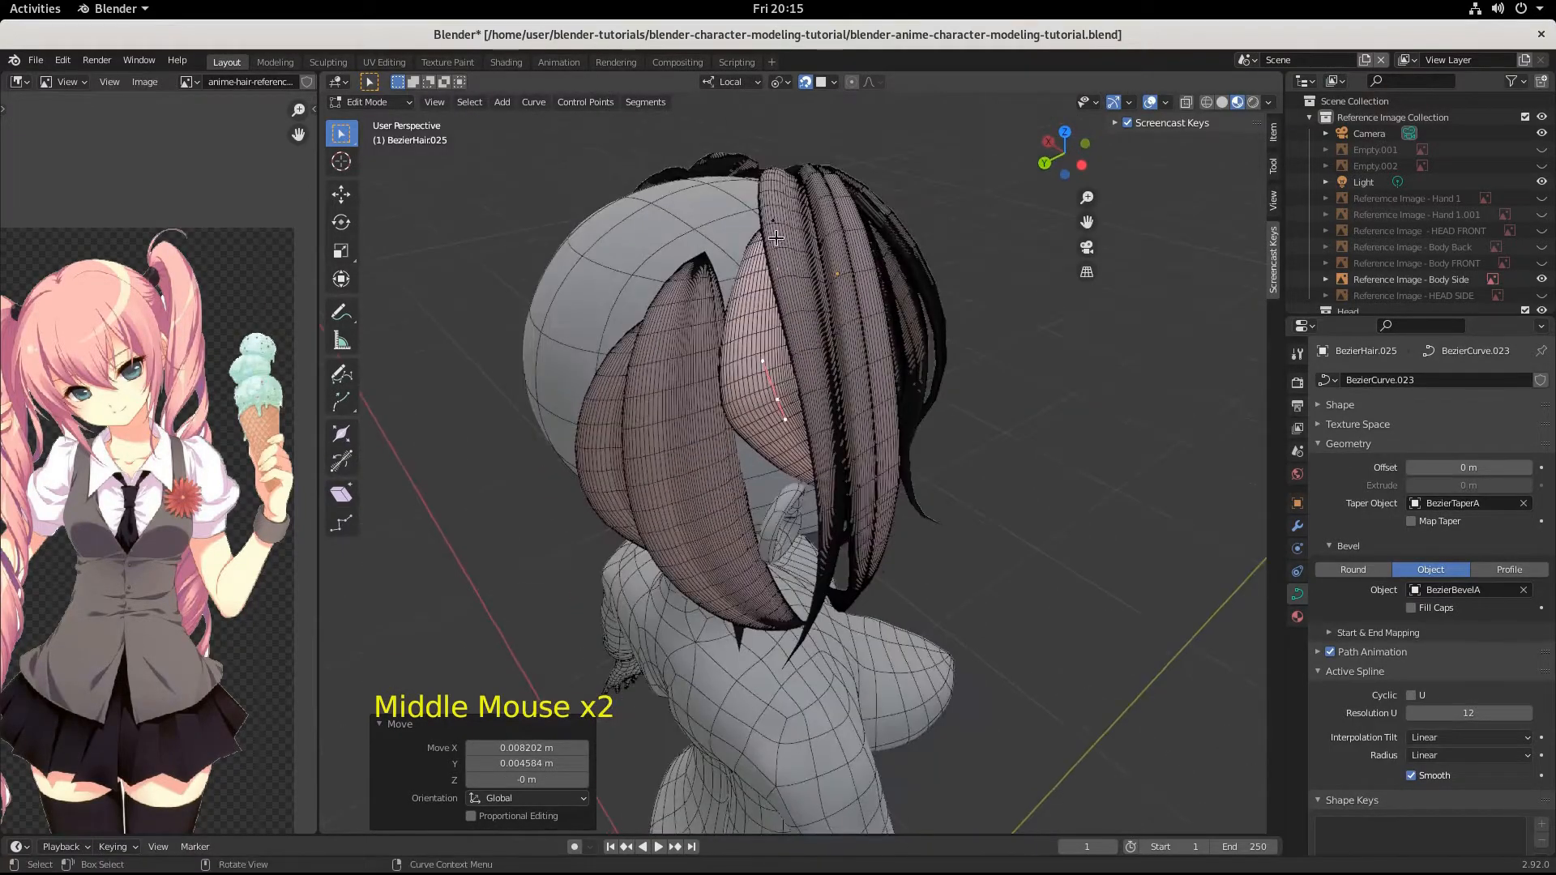
Select the strand's root control point and move it back along the crown by about 0.011, 0.032, -0.016 m.
{"action": "left_click", "coordinate": [794, 270]}
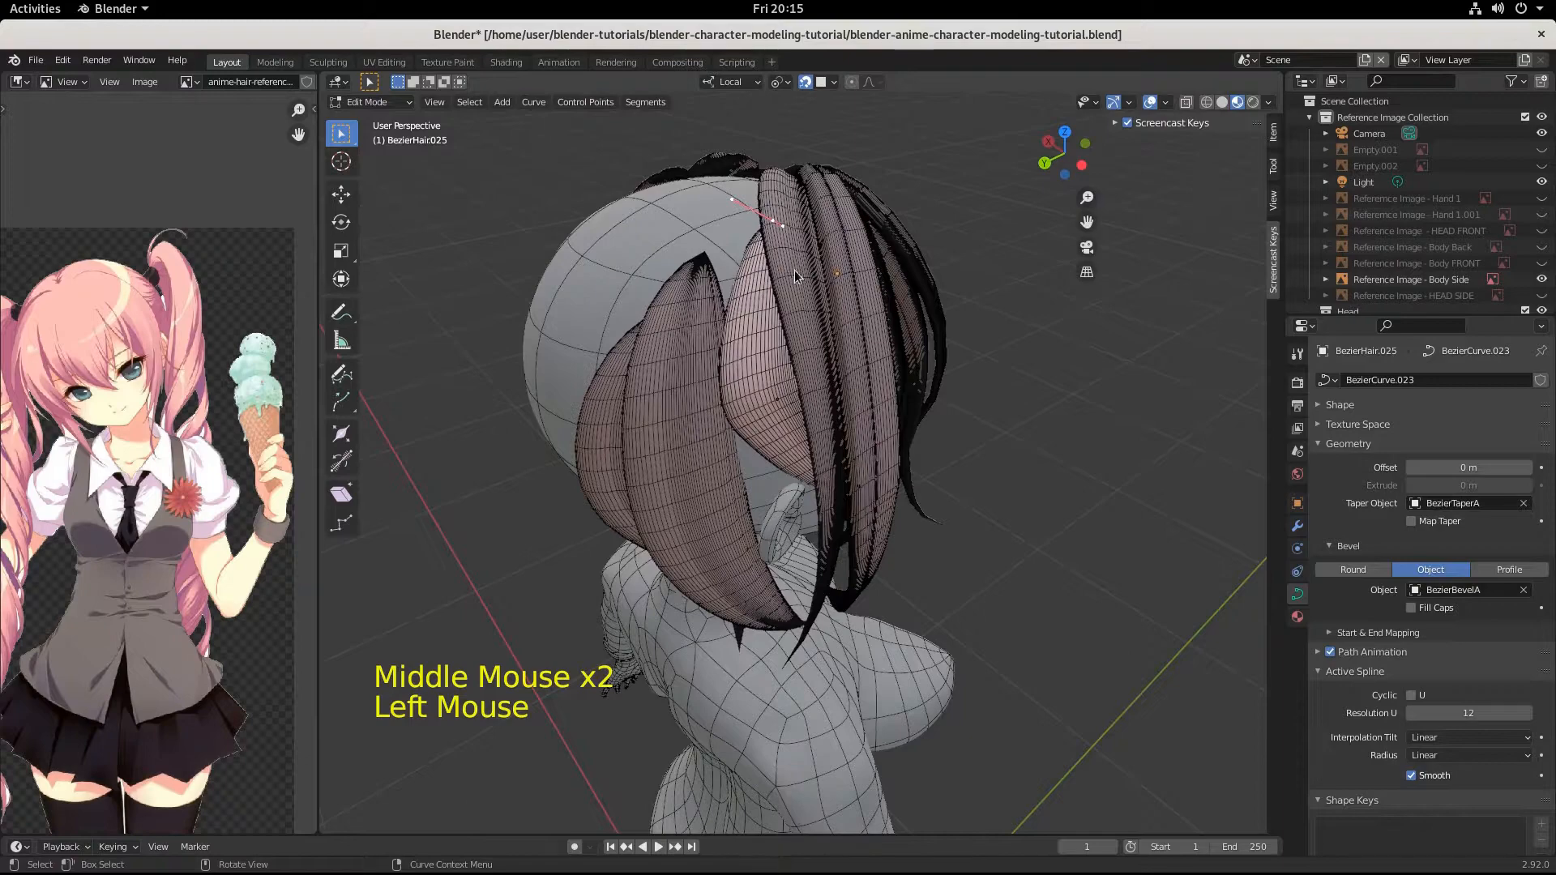
{"action": "key", "text": "f"}
{"action": "key", "text": "g"}
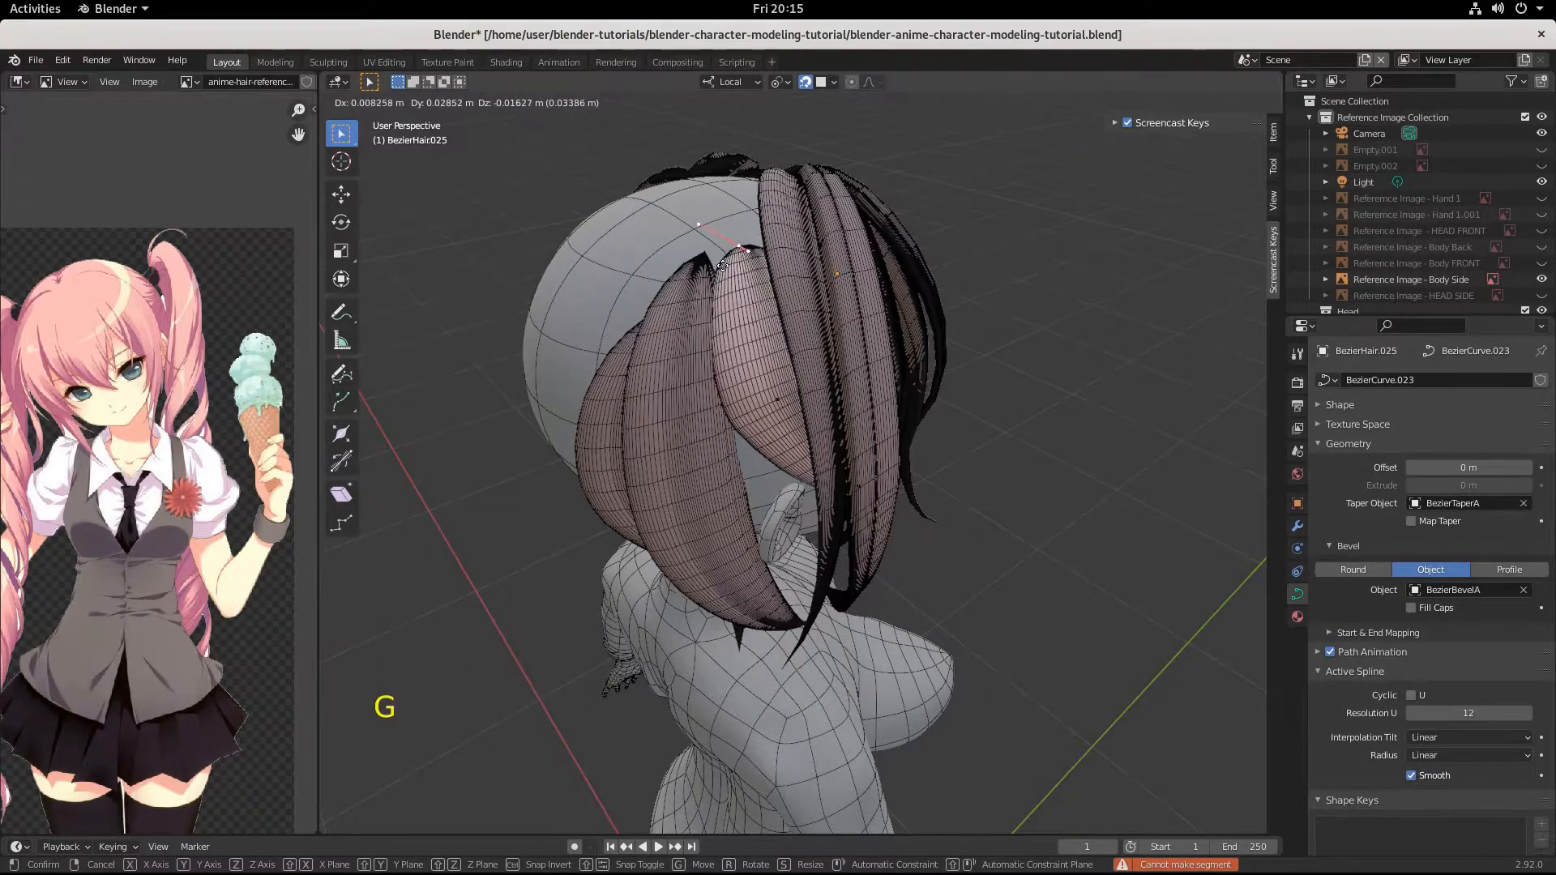
{"action": "left_click", "coordinate": [718, 266]}
Select the middle control point and lower it toward the ear by about -0.001, -0.005, -0.033 m.
{"action": "mouse_move", "coordinate": [718, 266]}
{"action": "middle_mouse_down"}
{"action": "mouse_move", "coordinate": [650, 299]}
{"action": "mouse_move", "coordinate": [689, 231]}
{"action": "mouse_move", "coordinate": [714, 272]}
{"action": "middle_mouse_up"}
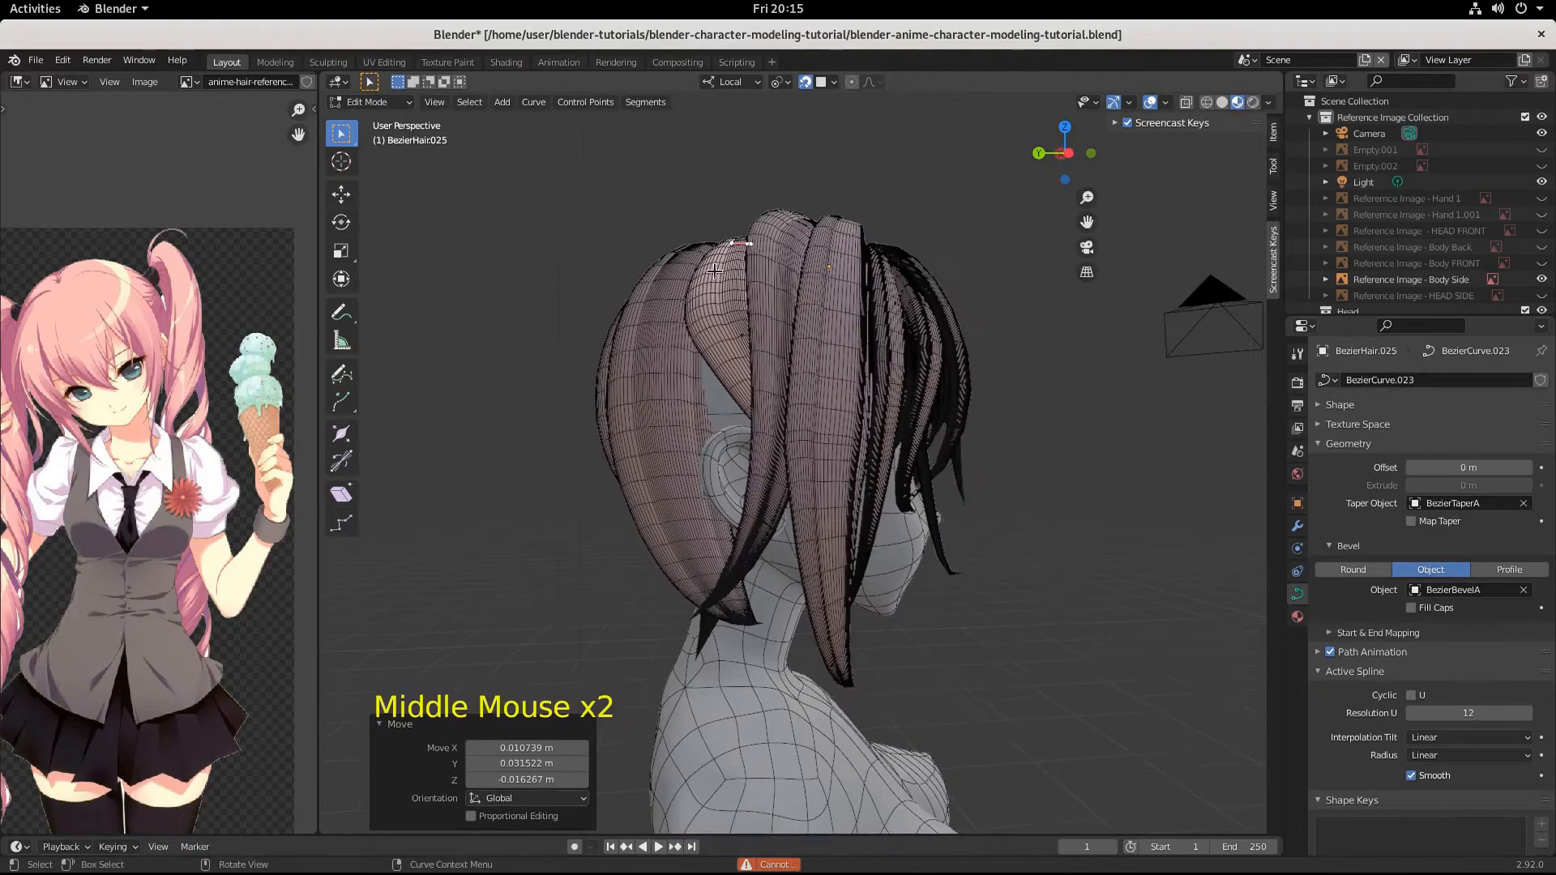
{"action": "left_click", "coordinate": [741, 338]}
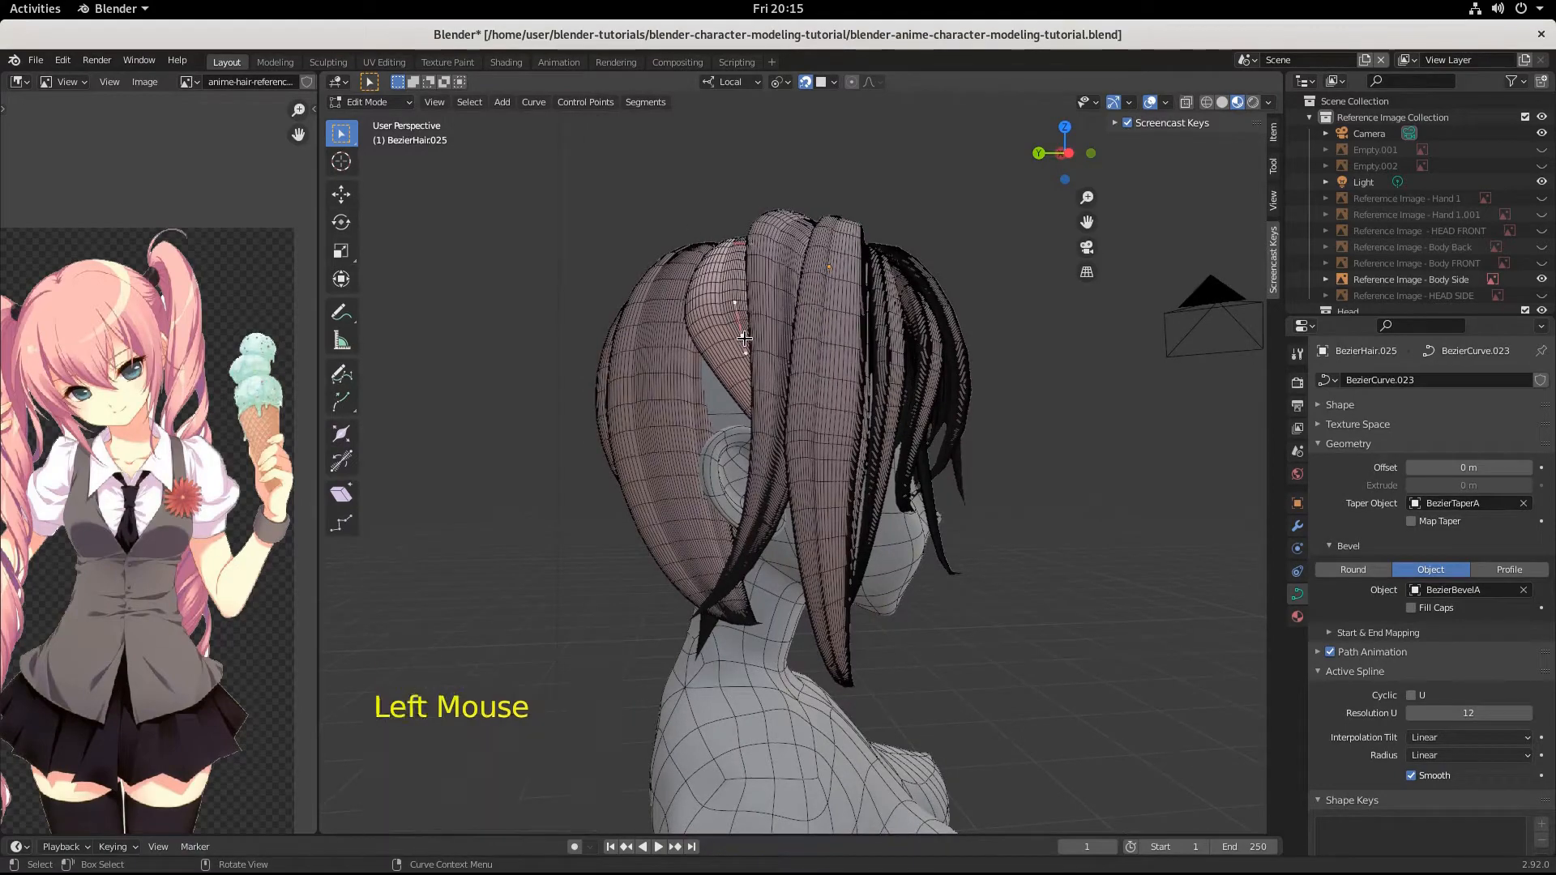
{"action": "key", "text": "g"}
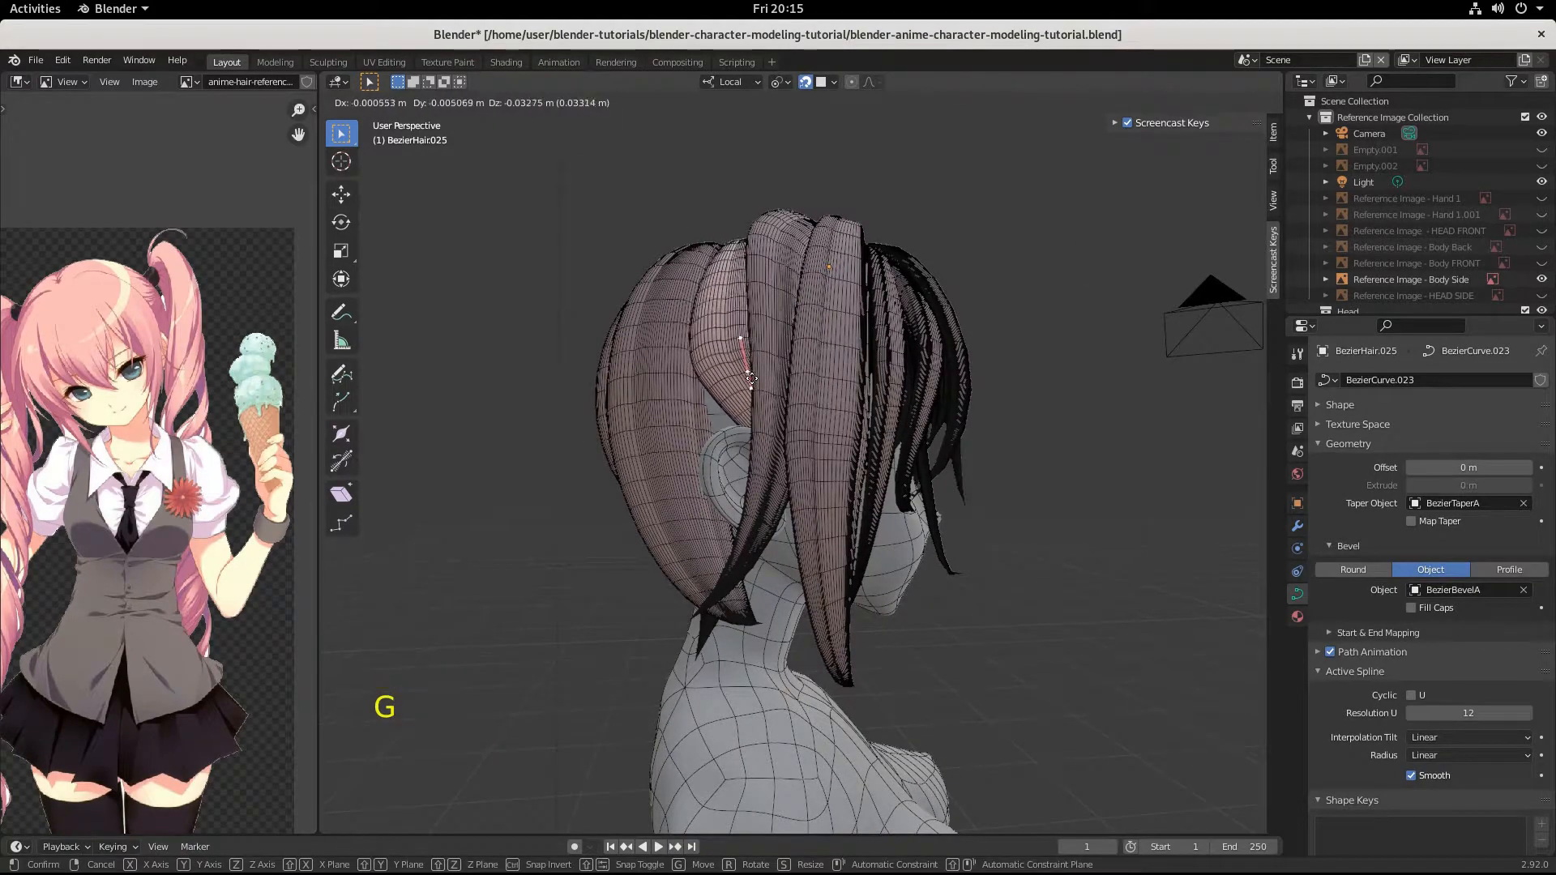
{"action": "left_click", "coordinate": [754, 380]}
Select the strand's tip control point beside the cheek and lower it by about 0.022 m.
{"action": "middle_click_drag", "start_coordinate": [753, 380], "coordinate": [663, 437]}
{"action": "left_click", "coordinate": [801, 499]}
{"action": "middle_click_drag", "start_coordinate": [801, 498], "coordinate": [882, 524]}
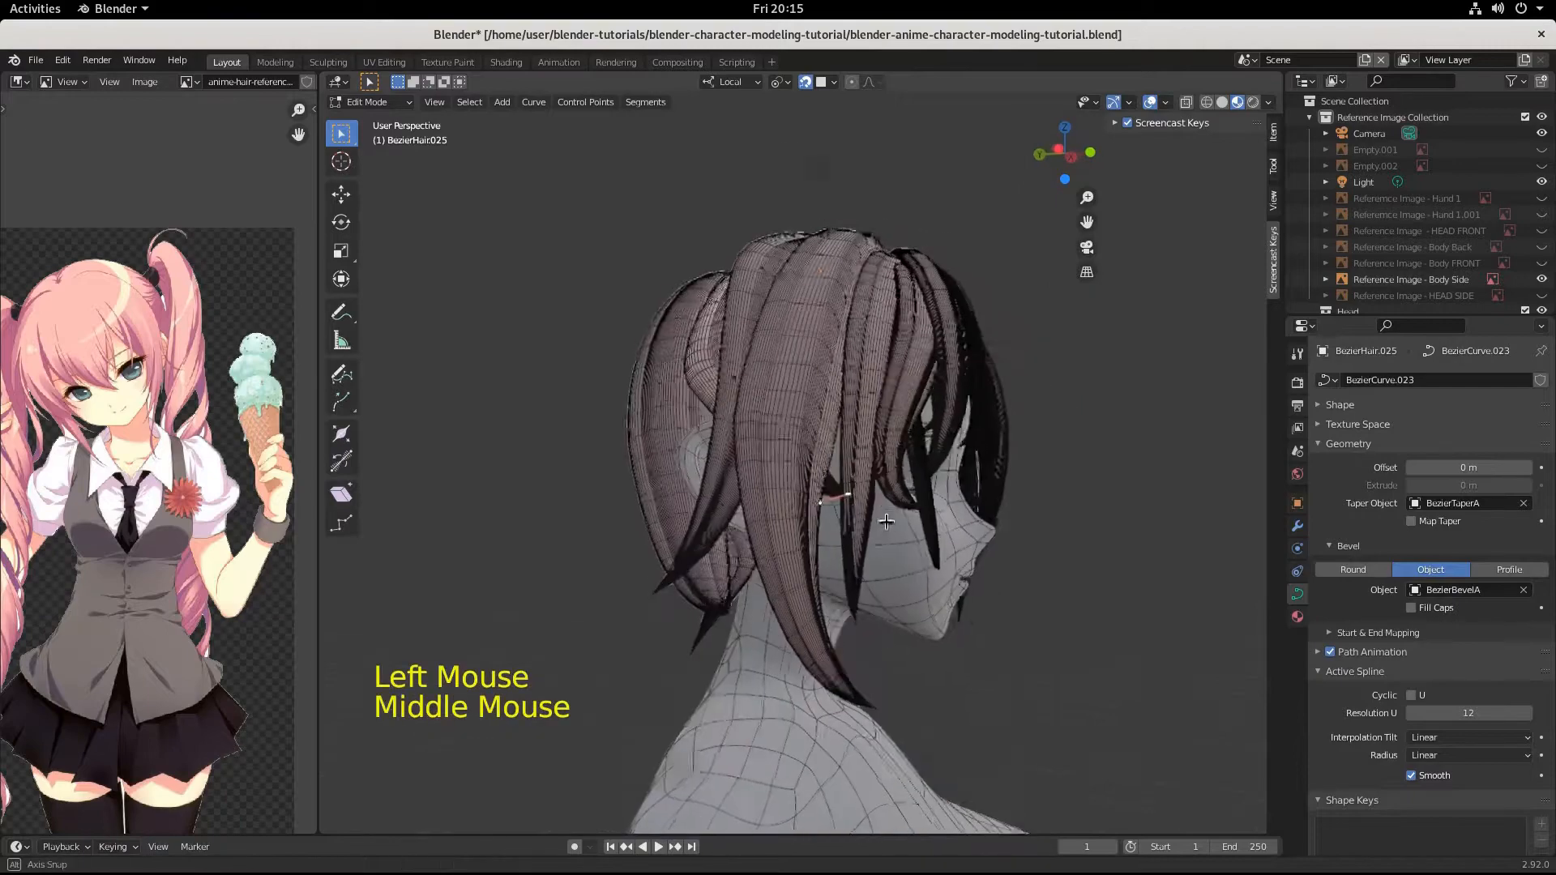
{"action": "key", "text": "g"}
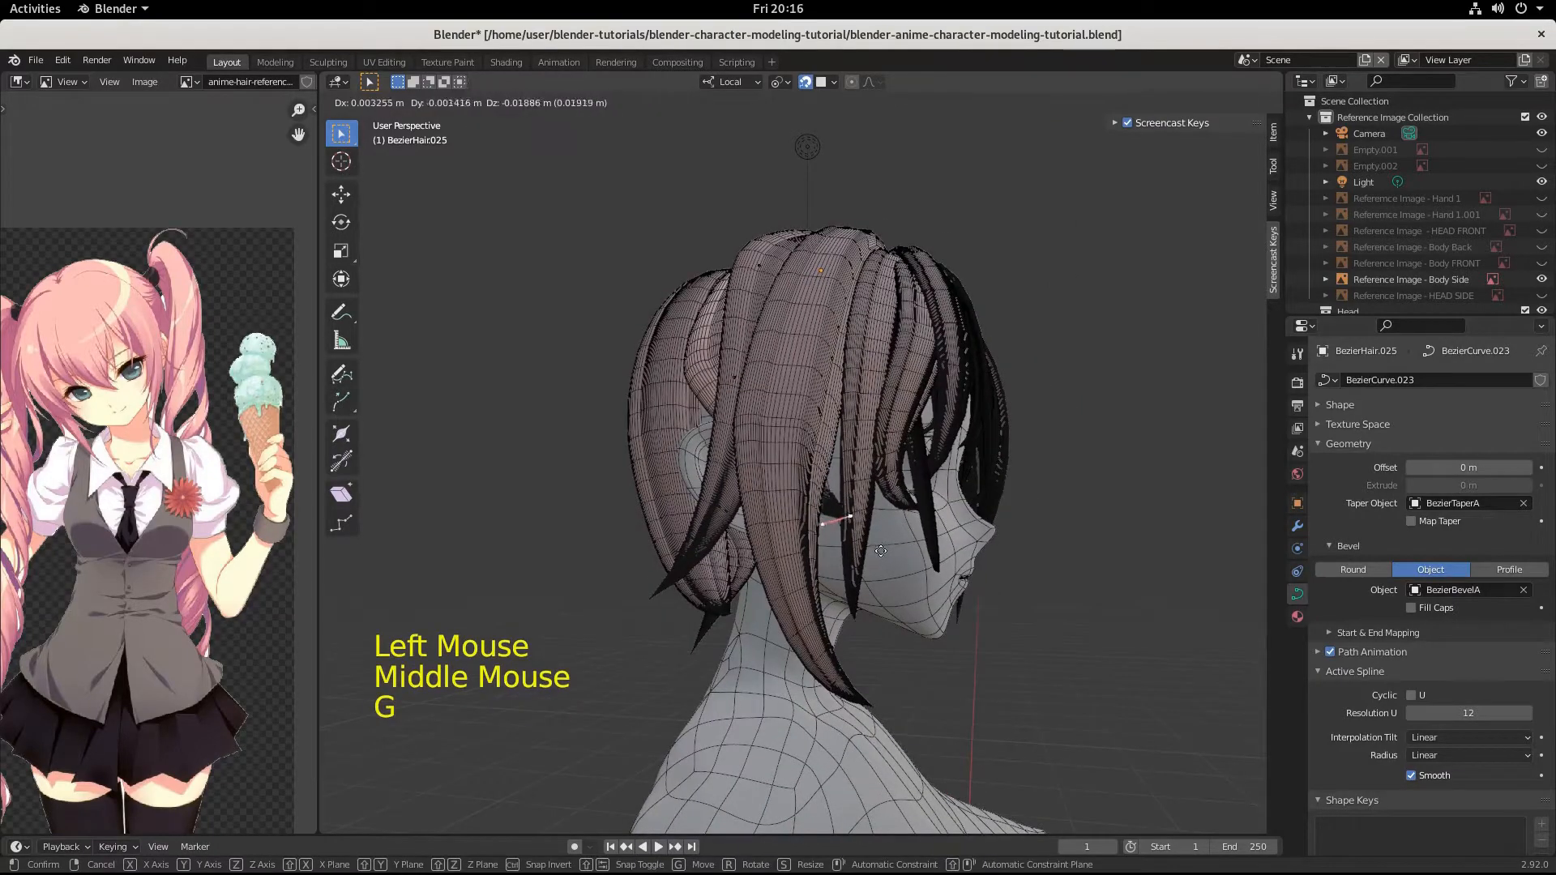
{"action": "left_click", "coordinate": [886, 551]}
Scale the tip control point's handles by 1.860 and move it toward the face by about 0.008, -0.035, 0.006 m.
{"action": "key", "text": "s"}
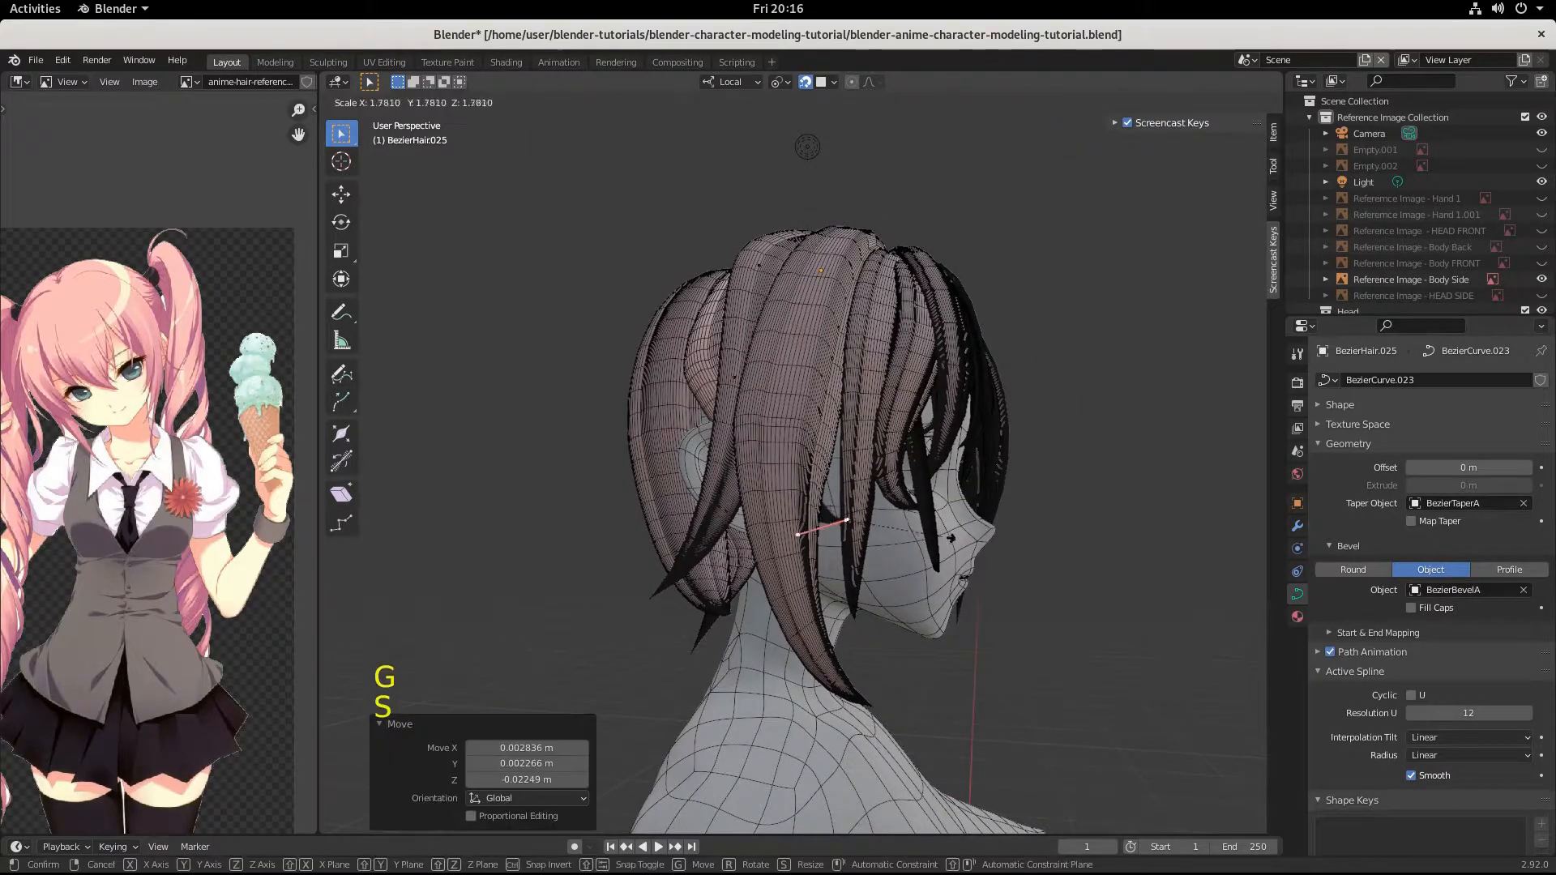
{"action": "left_click", "coordinate": [945, 532]}
{"action": "key", "text": "g"}
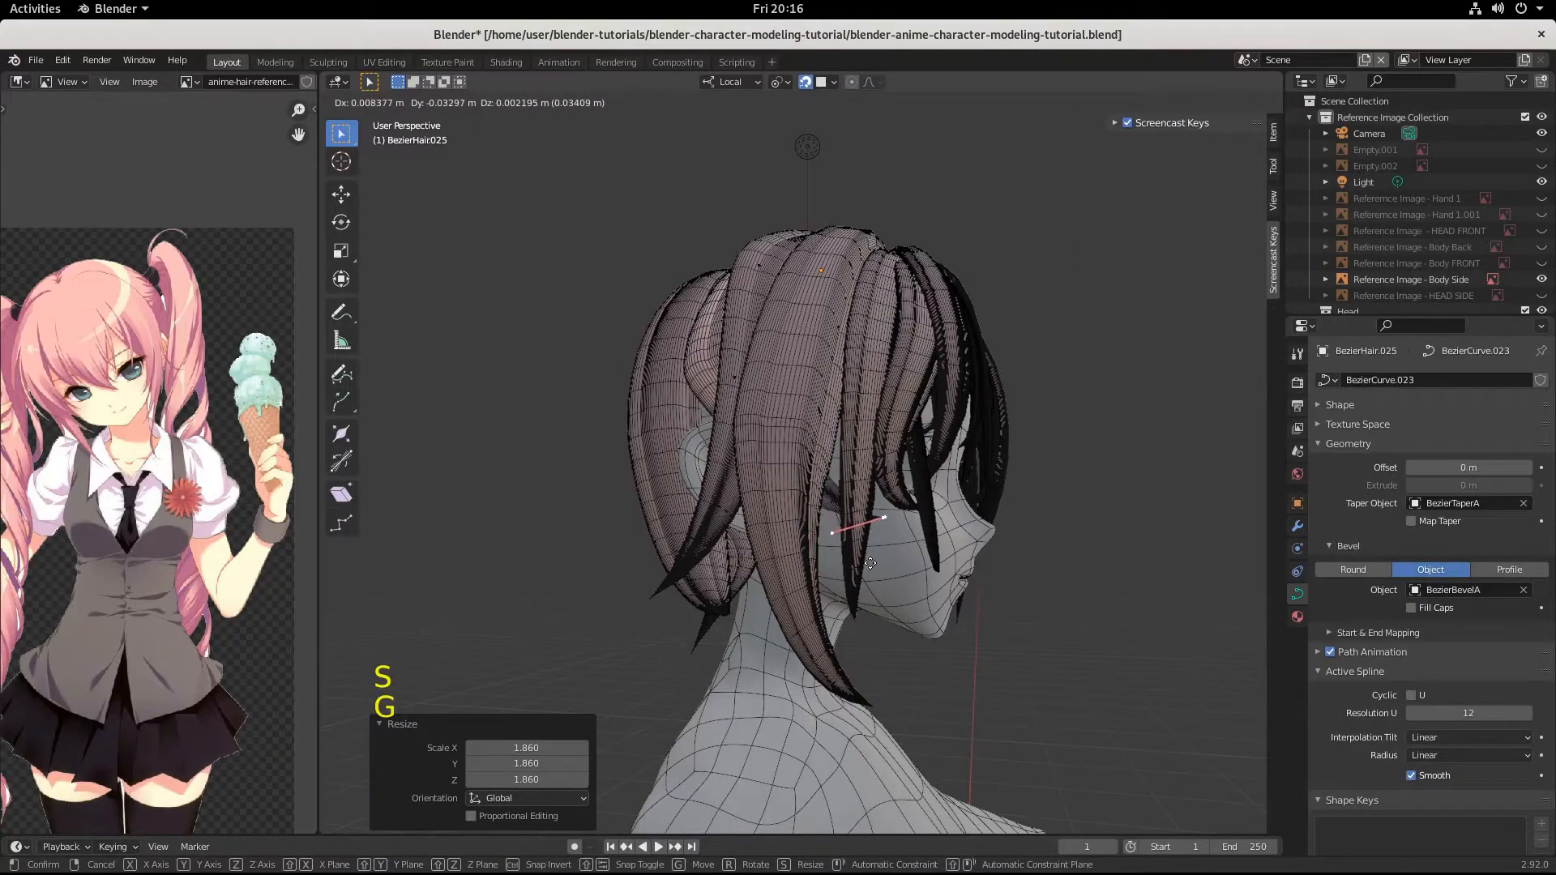
{"action": "left_click", "coordinate": [871, 559]}
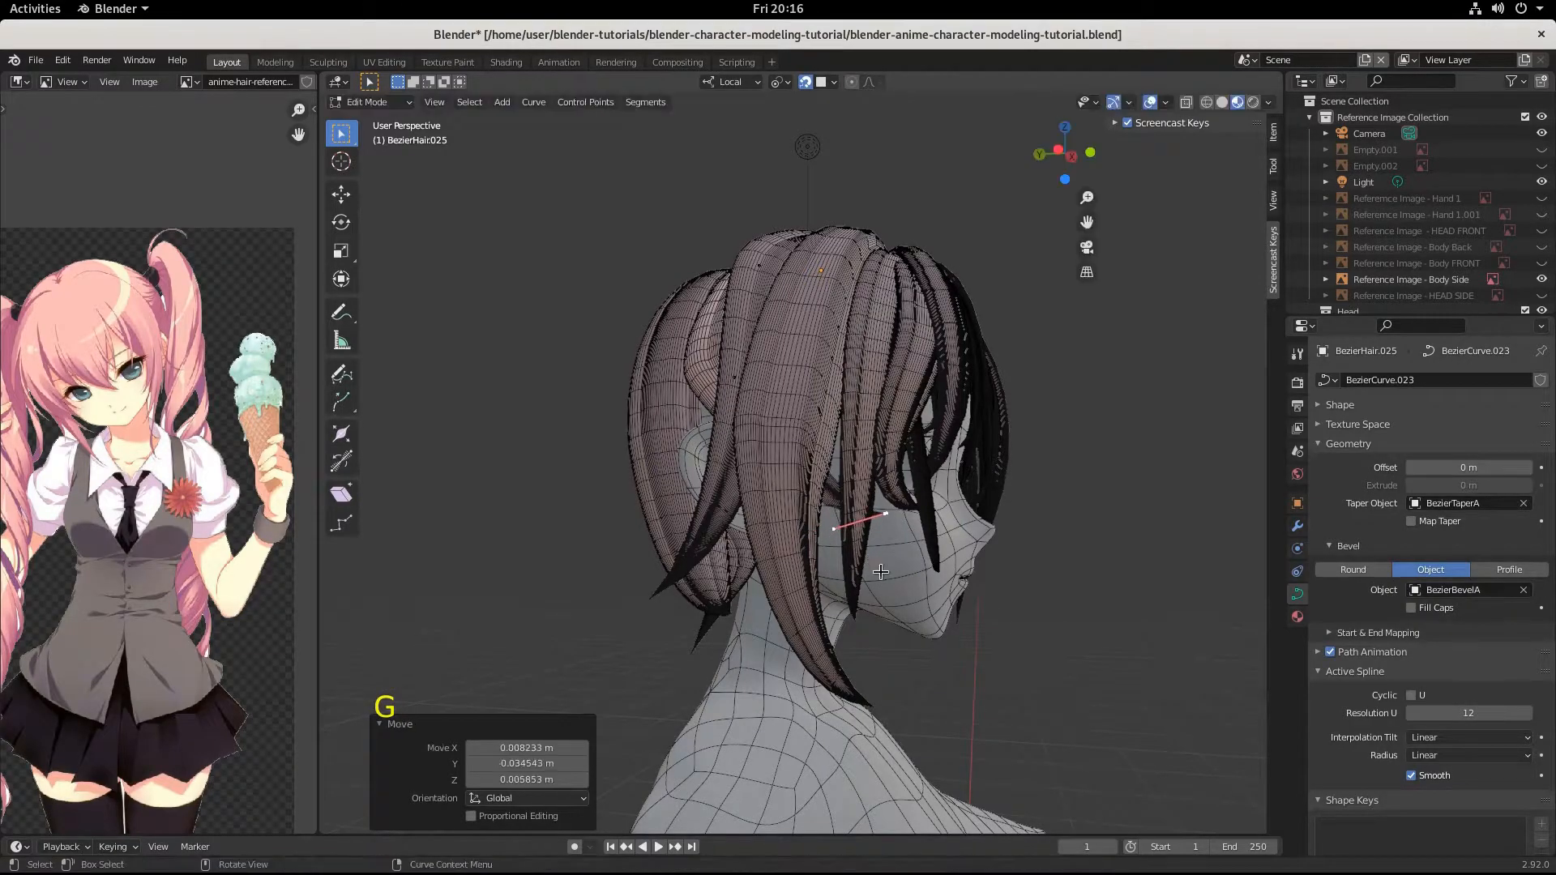
Check the strand's fit above the ear from several angles and save the file.
{"action": "middle_click_drag", "start_coordinate": [872, 559], "coordinate": [838, 519]}
{"action": "scroll", "coordinate": [769, 567], "scroll_direction": "up", "scroll_amount": 3}
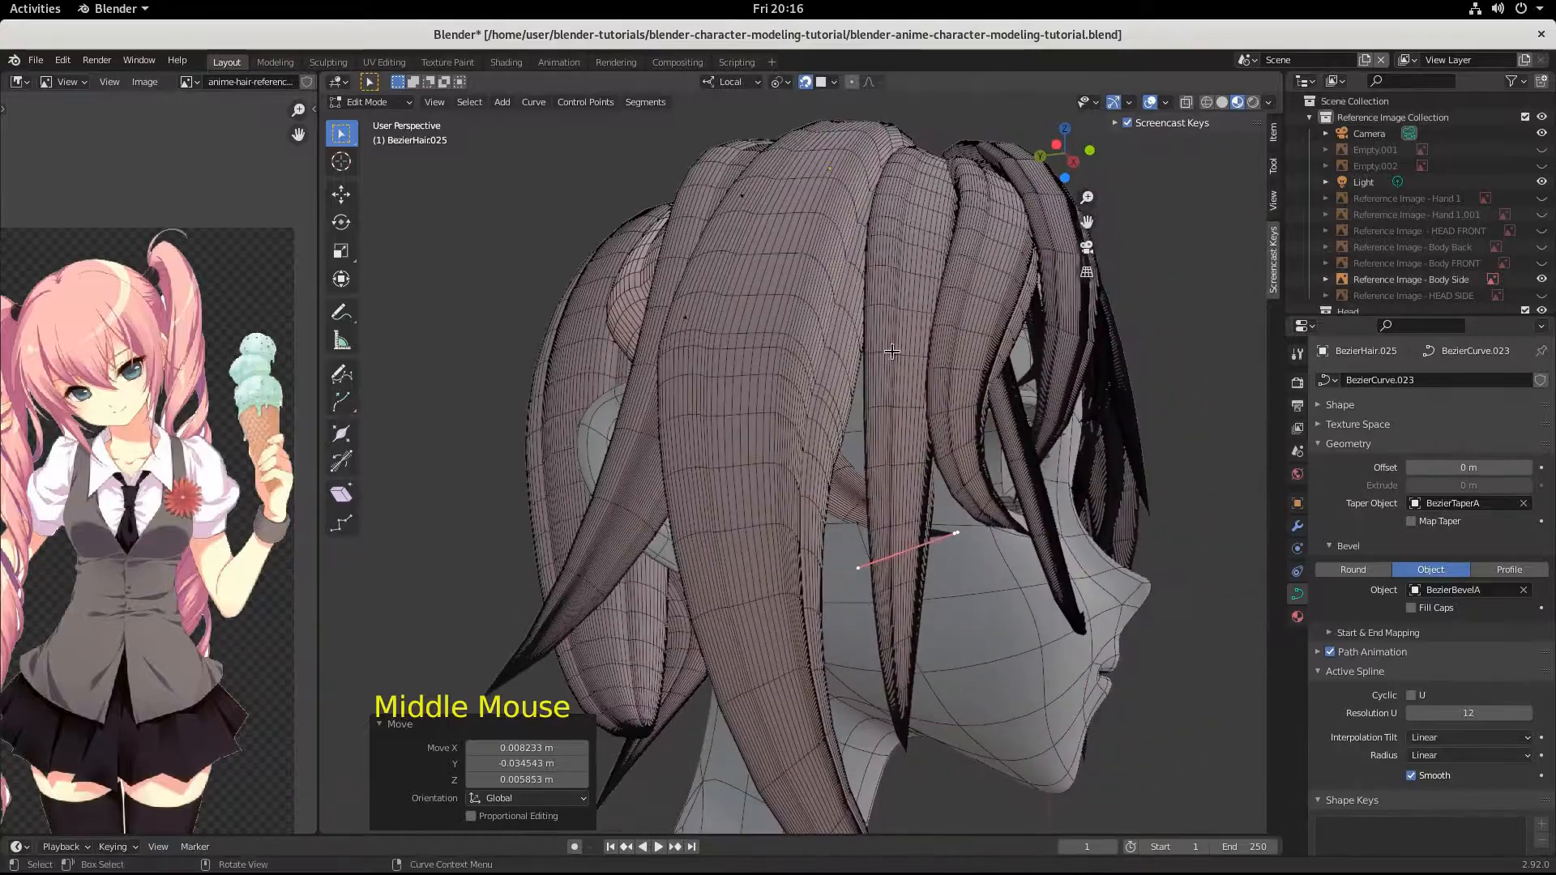
{"action": "middle_click_drag", "start_coordinate": [891, 351], "coordinate": [727, 353]}
{"action": "scroll", "coordinate": [930, 527], "scroll_direction": "down", "scroll_amount": 4}
{"action": "key", "text": "ctrl+s"}
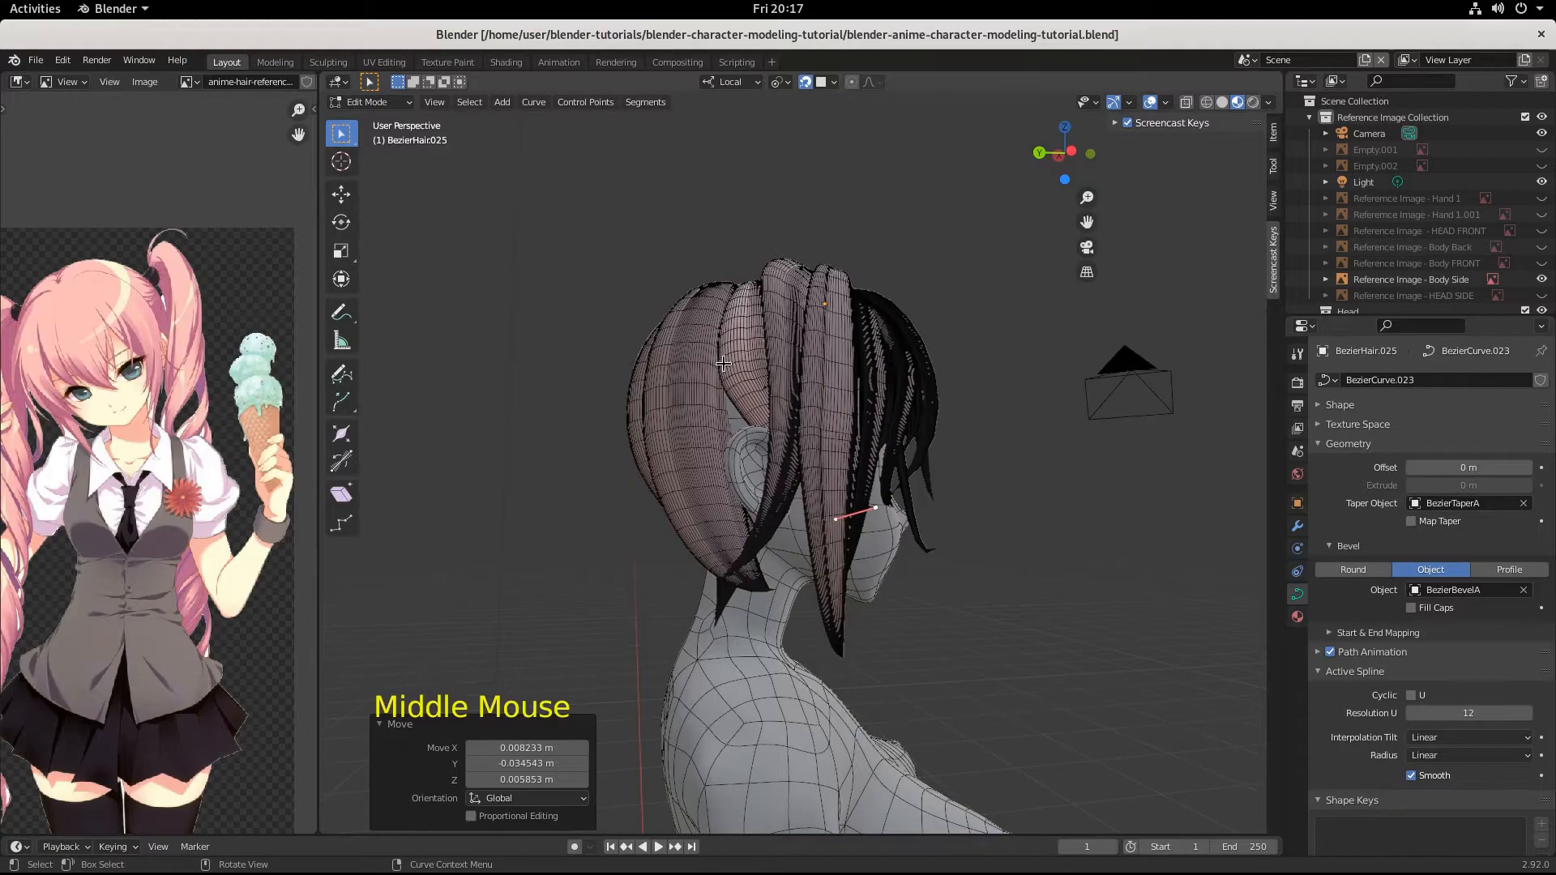
Return to Object Mode and duplicate the strand toward the back of the head, offset by about 0.011, 0.039, -0.0105 m.
{"action": "key", "text": "Tab"}
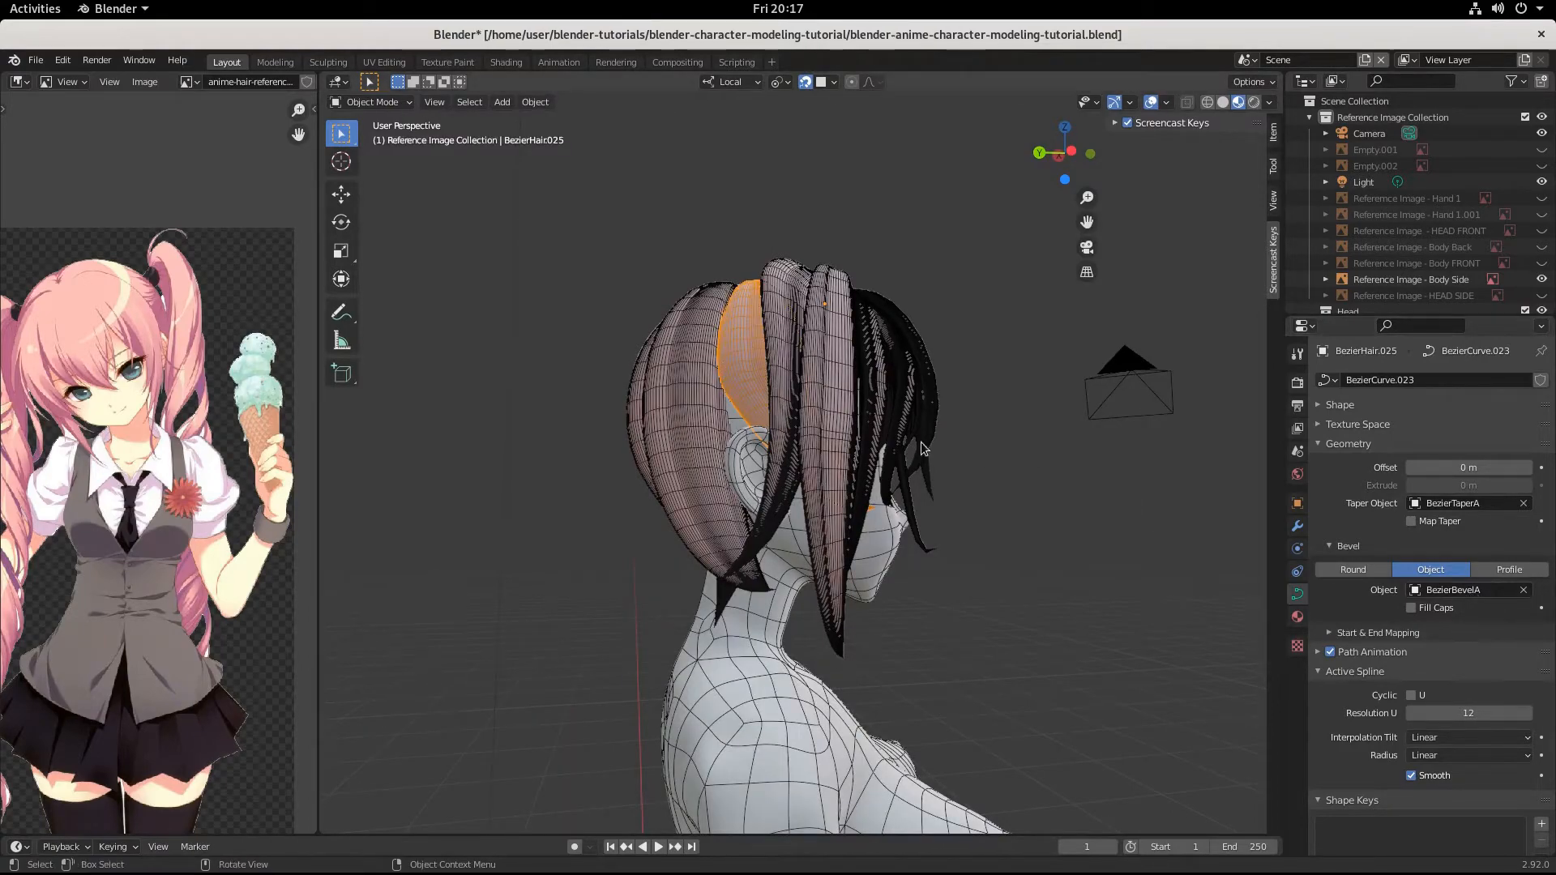
{"action": "key", "text": "shift+d"}
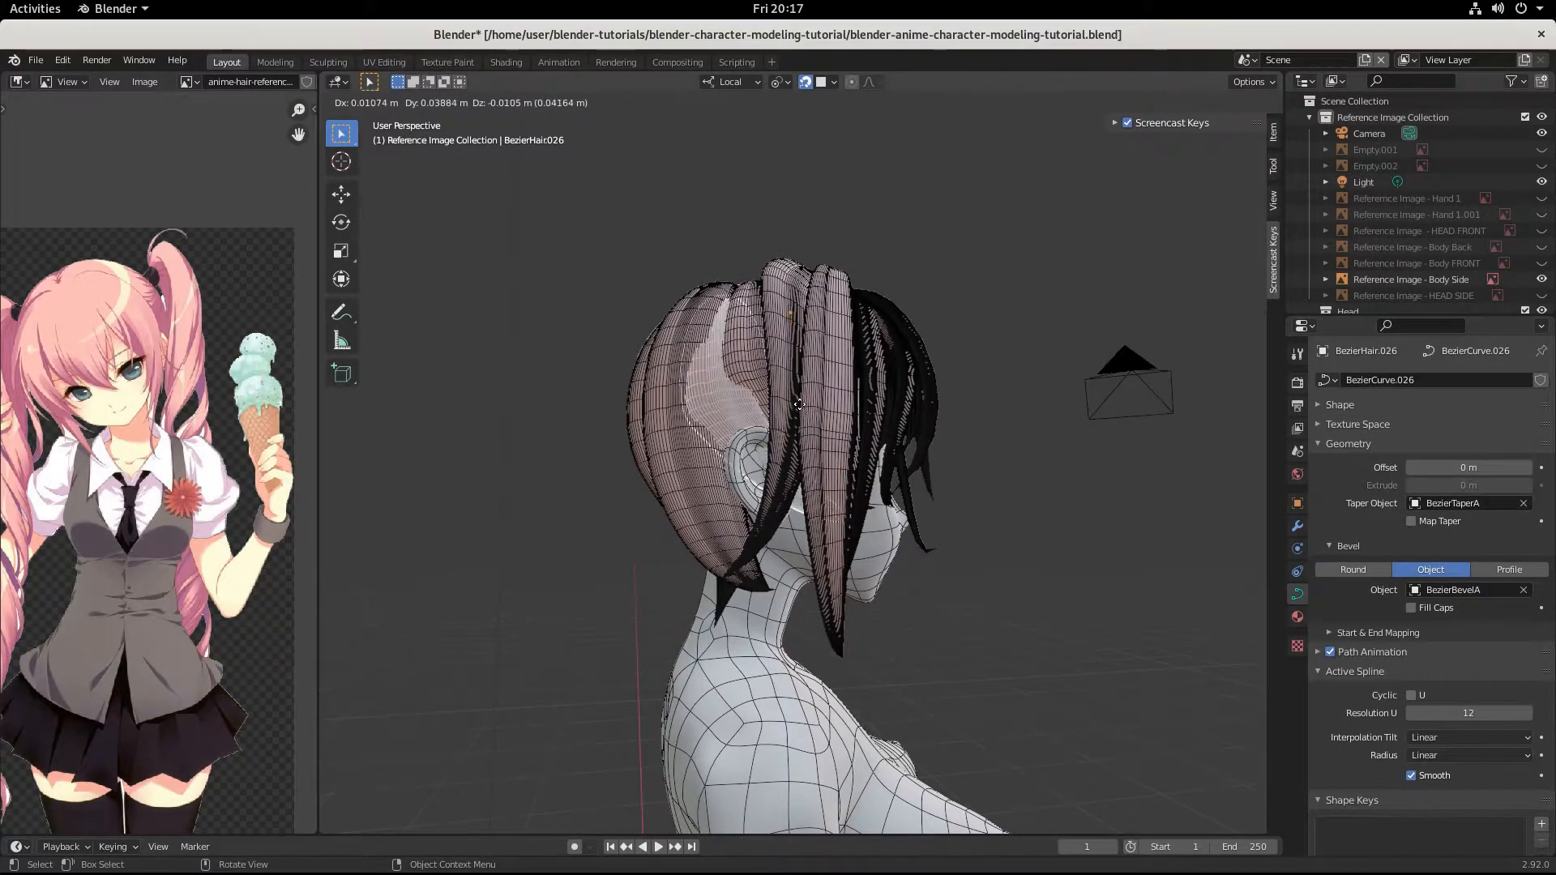
{"action": "left_click", "coordinate": [799, 412]}
{"action": "middle_click_drag", "start_coordinate": [799, 413], "coordinate": [912, 459]}
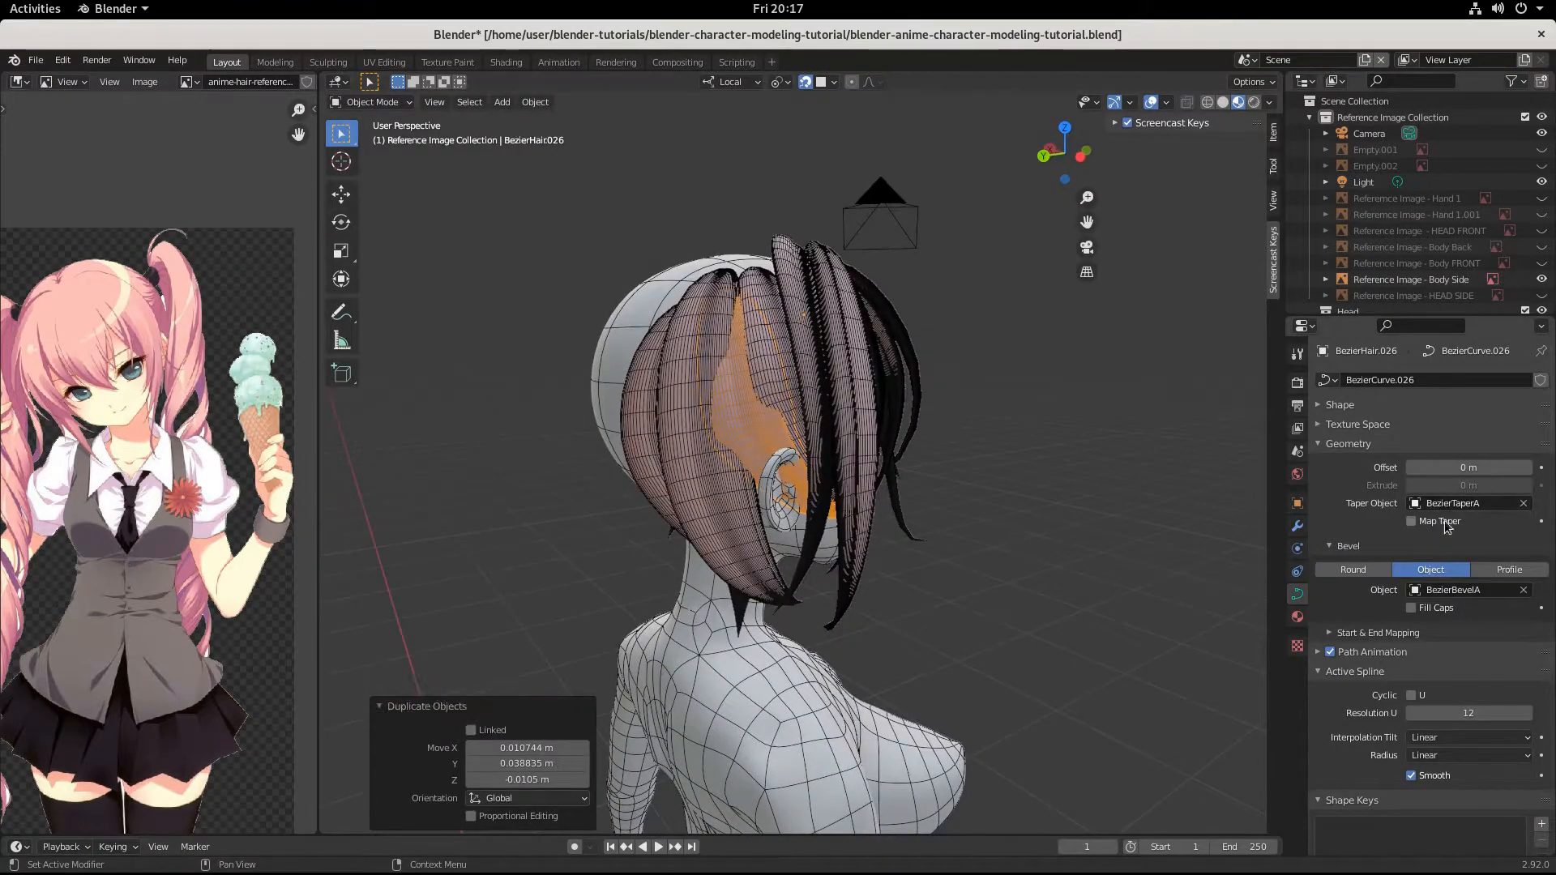
Replace the duplicated strand's bevel object with BezierBevelB.
{"action": "left_click", "coordinate": [1523, 590]}
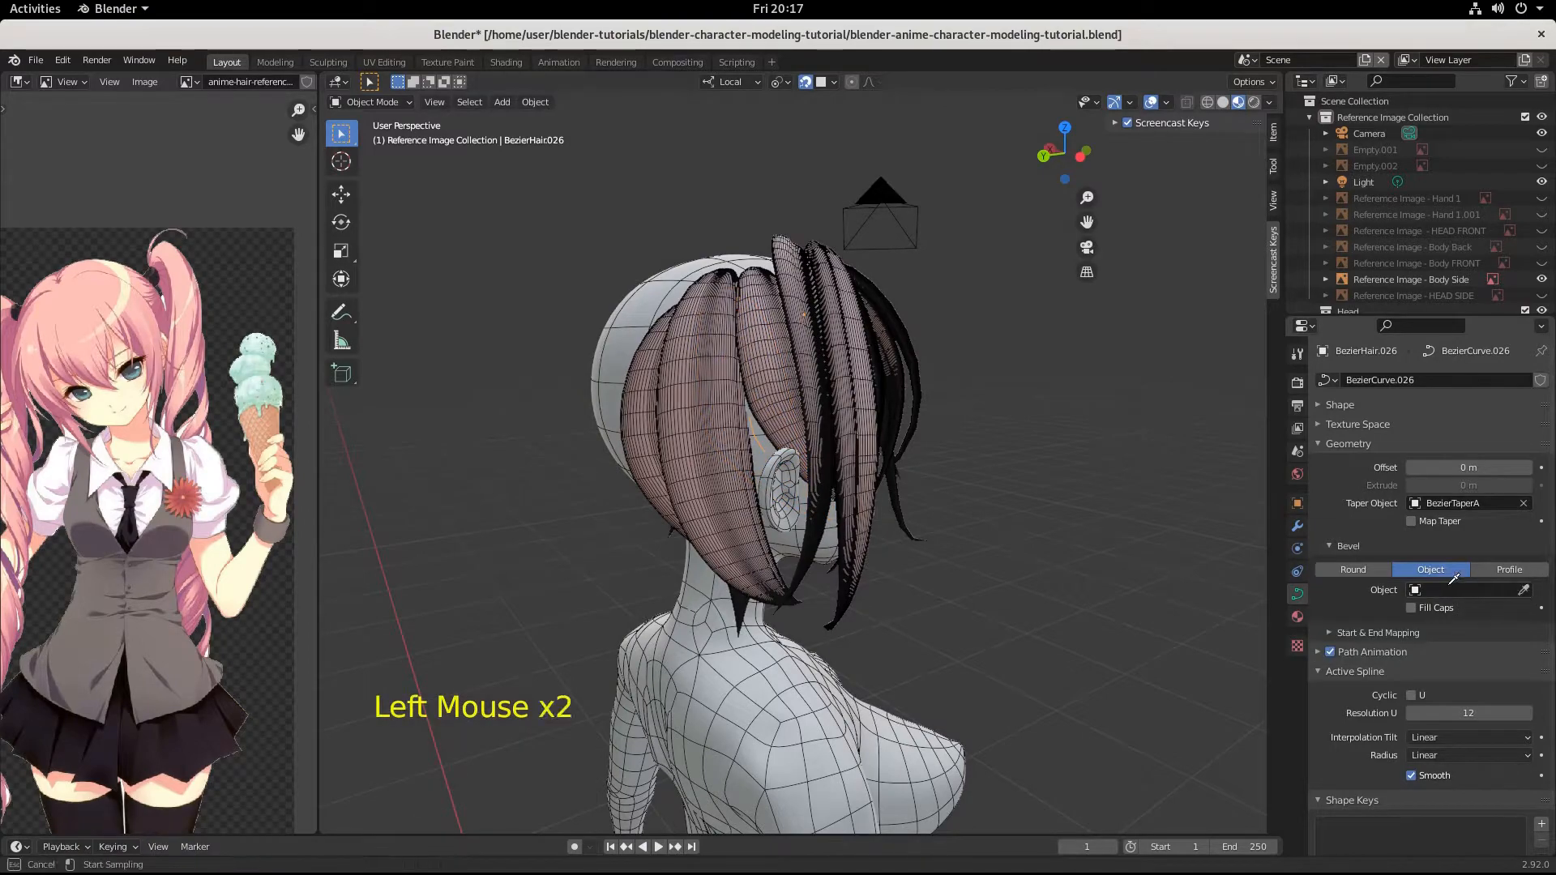
{"action": "left_click_drag", "start_coordinate": [1417, 587], "coordinate": [1431, 640]}
{"action": "middle_click_drag", "start_coordinate": [1080, 657], "coordinate": [845, 510]}
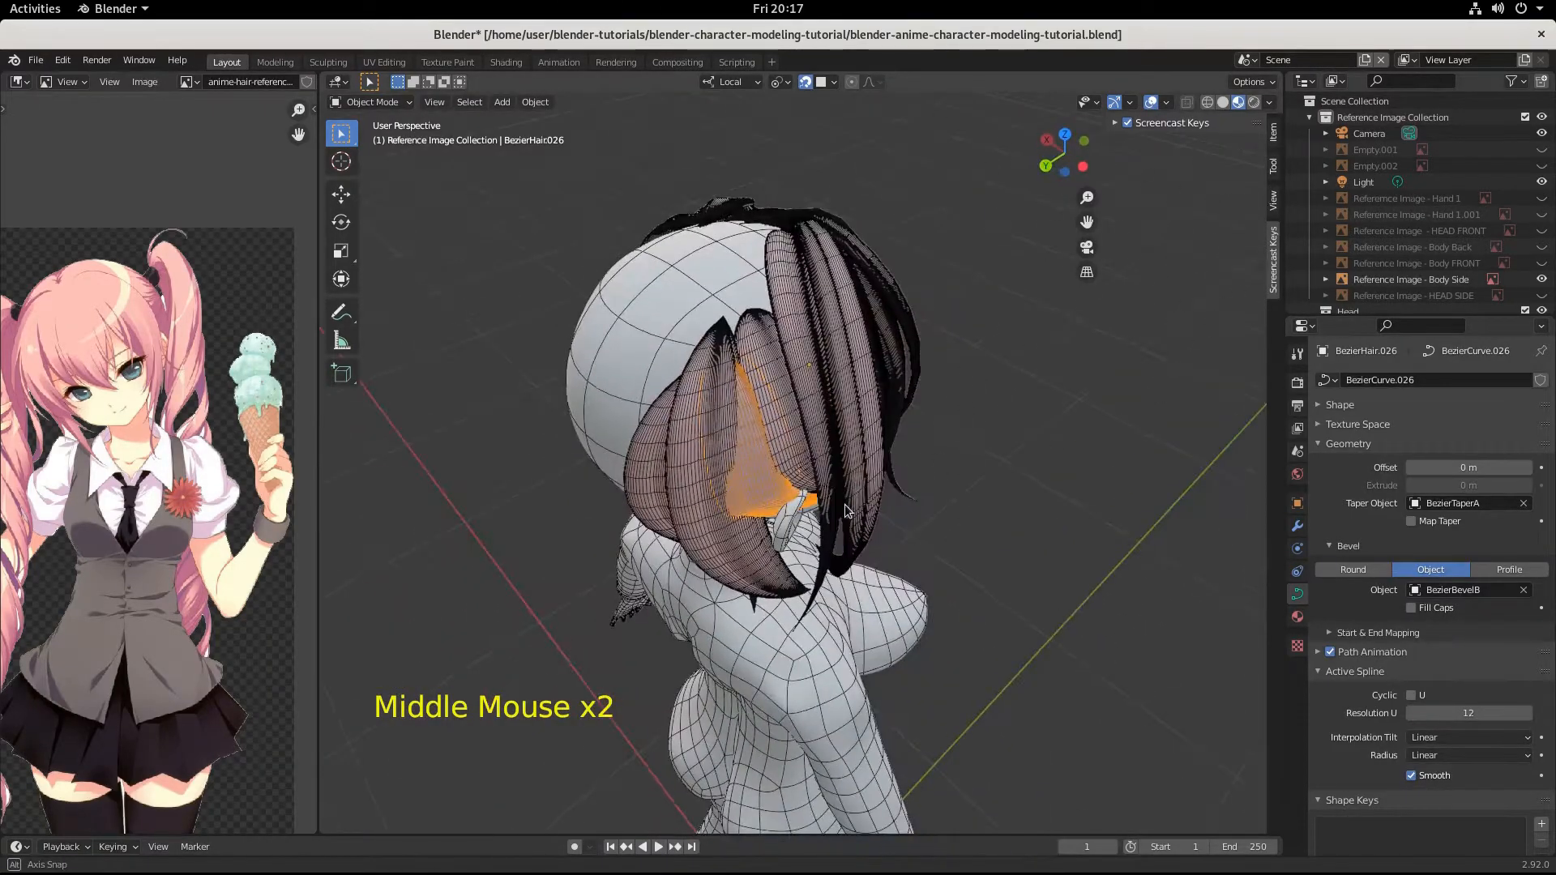
Edit the duplicated strand and move its root control point up toward the crown by about 0.008, -0.024, 0.023 m.
{"action": "left_click", "coordinate": [720, 355]}
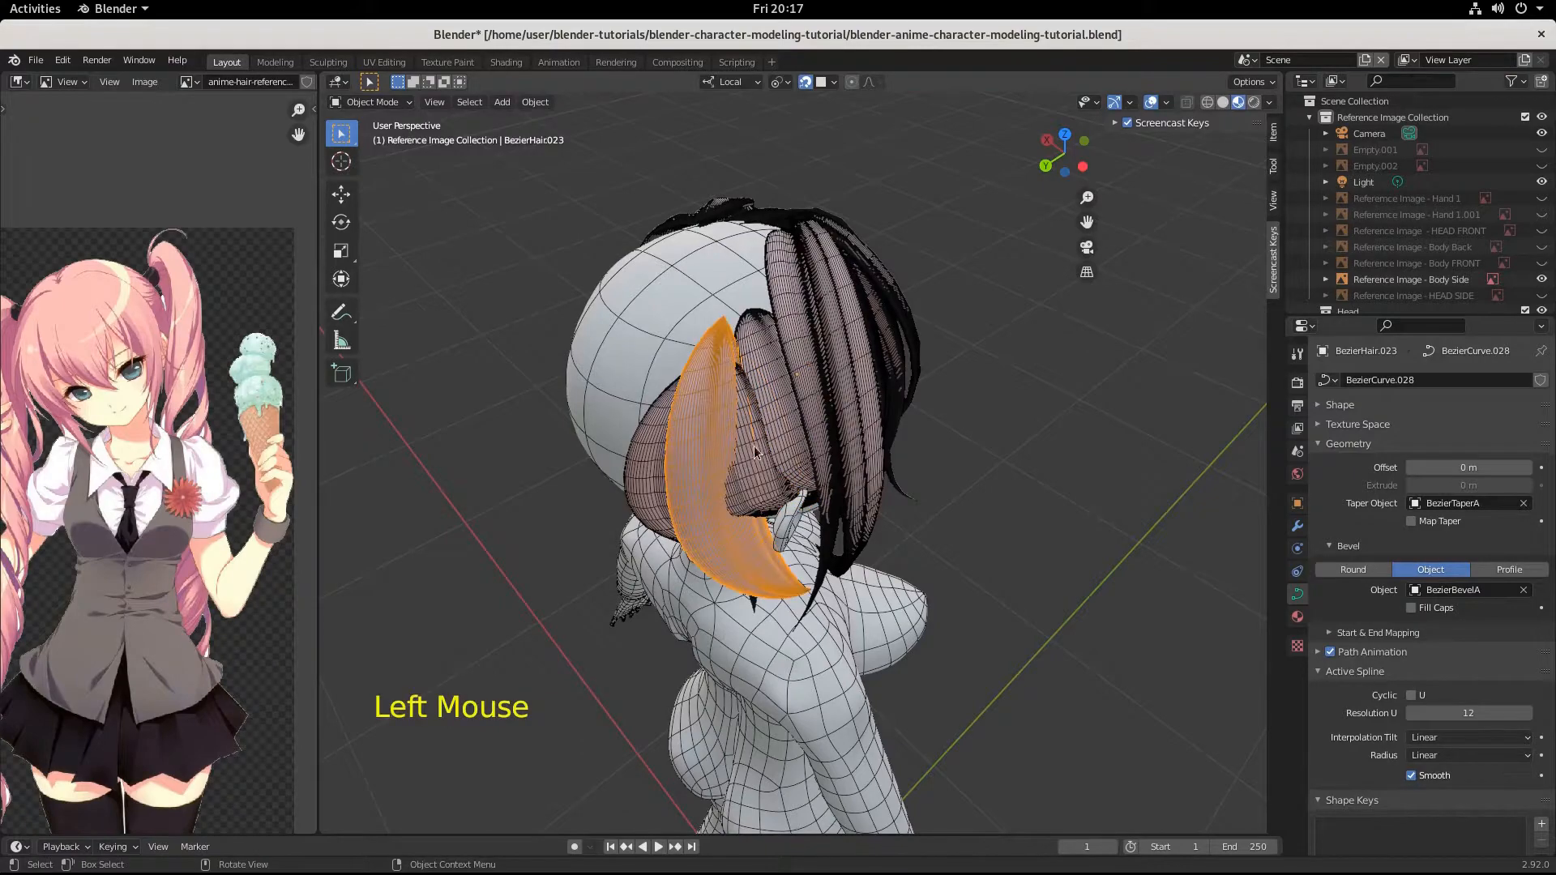
{"action": "left_click", "coordinate": [778, 507]}
{"action": "key", "text": "Tab"}
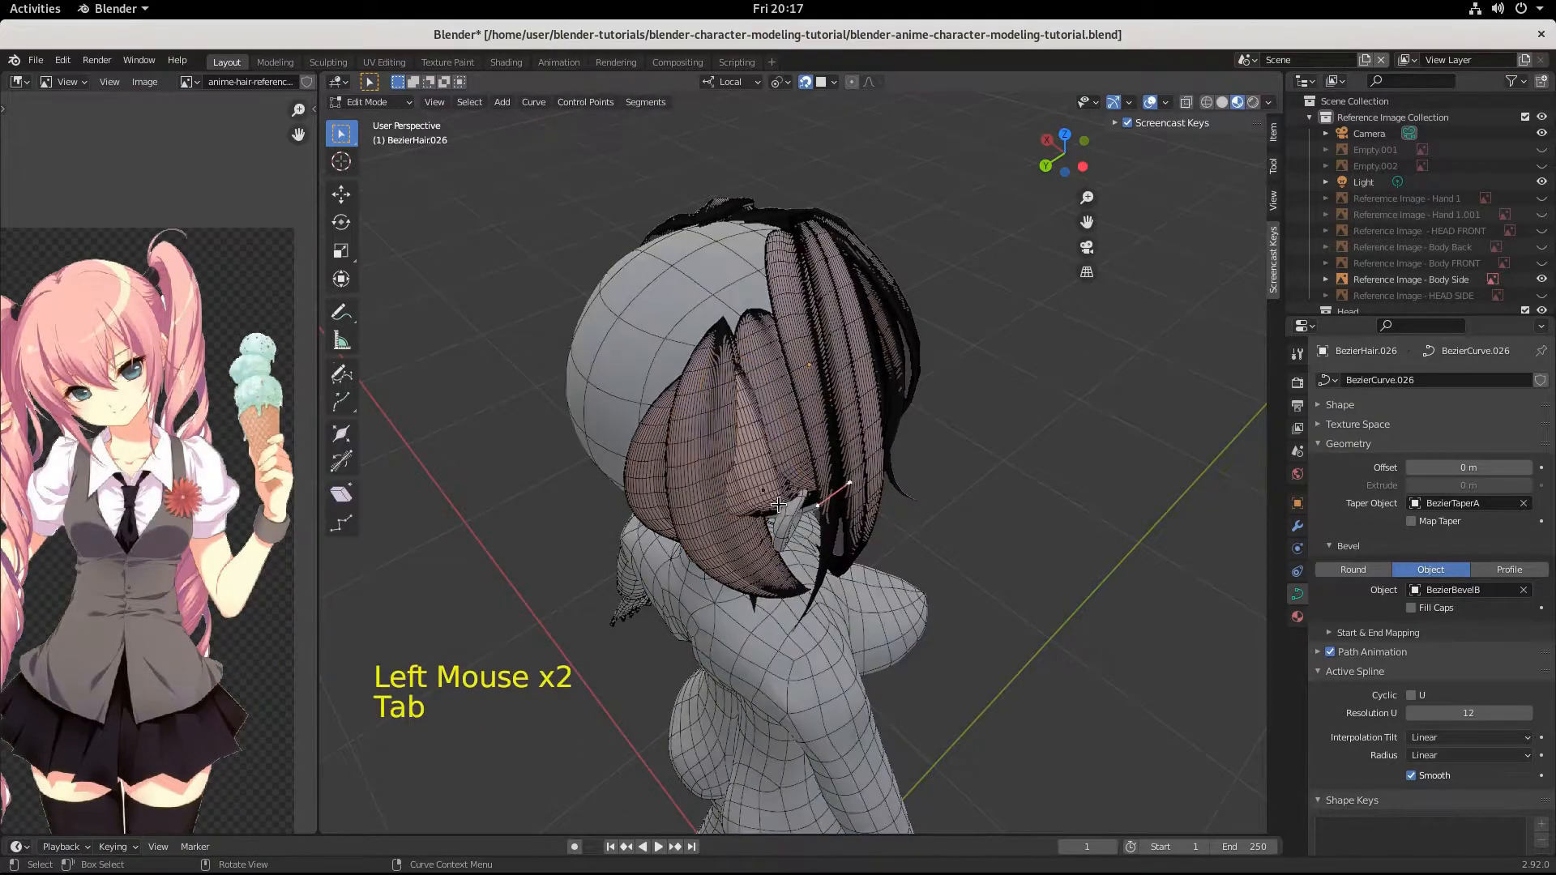
{"action": "left_click", "coordinate": [740, 371]}
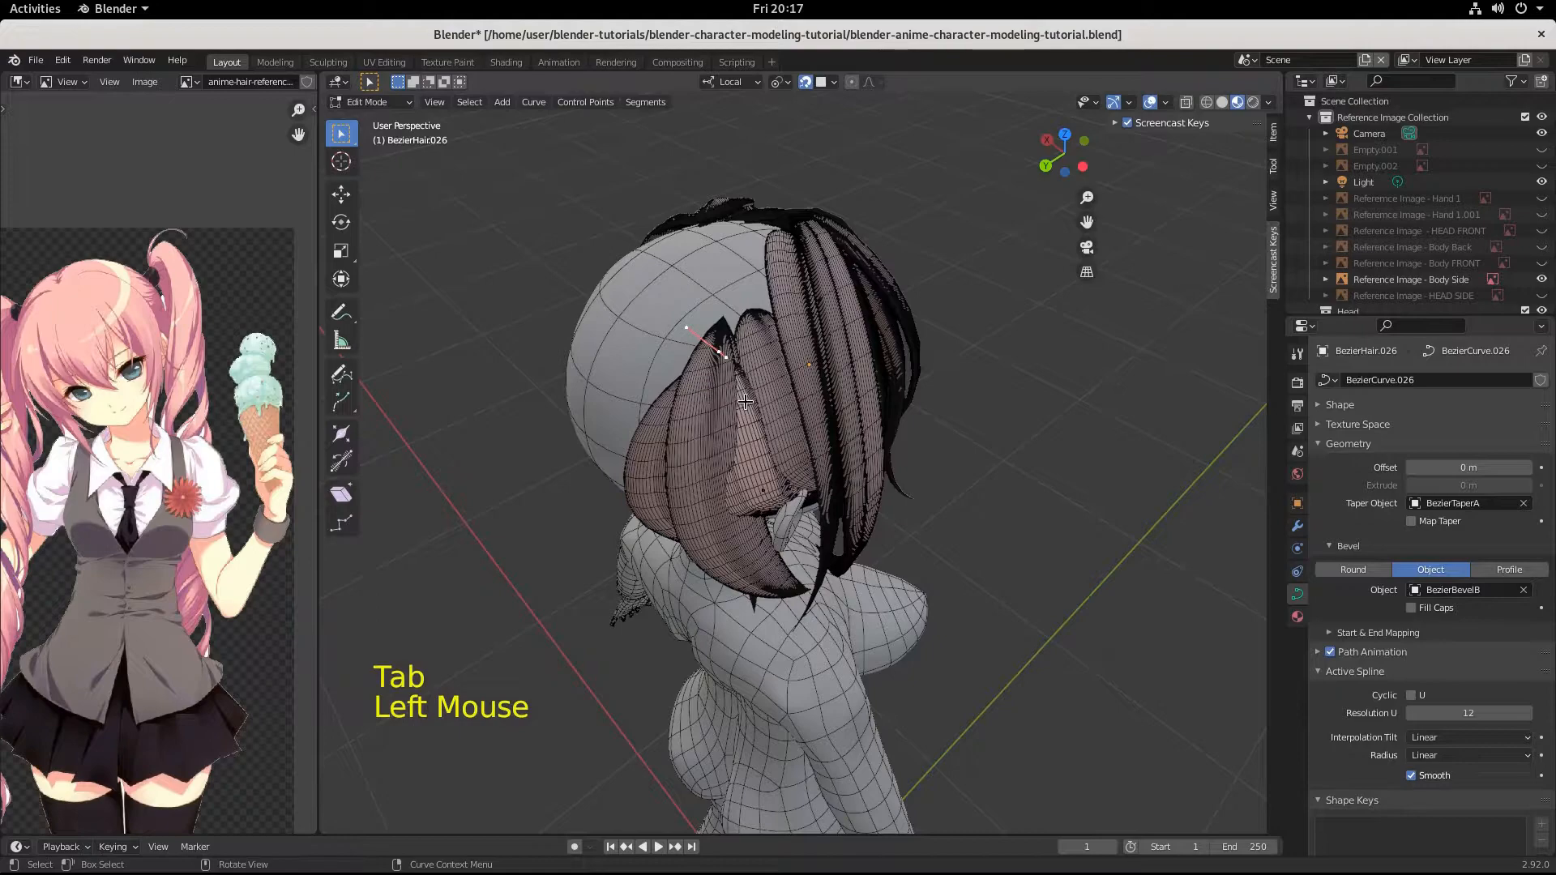
{"action": "key", "text": "g"}
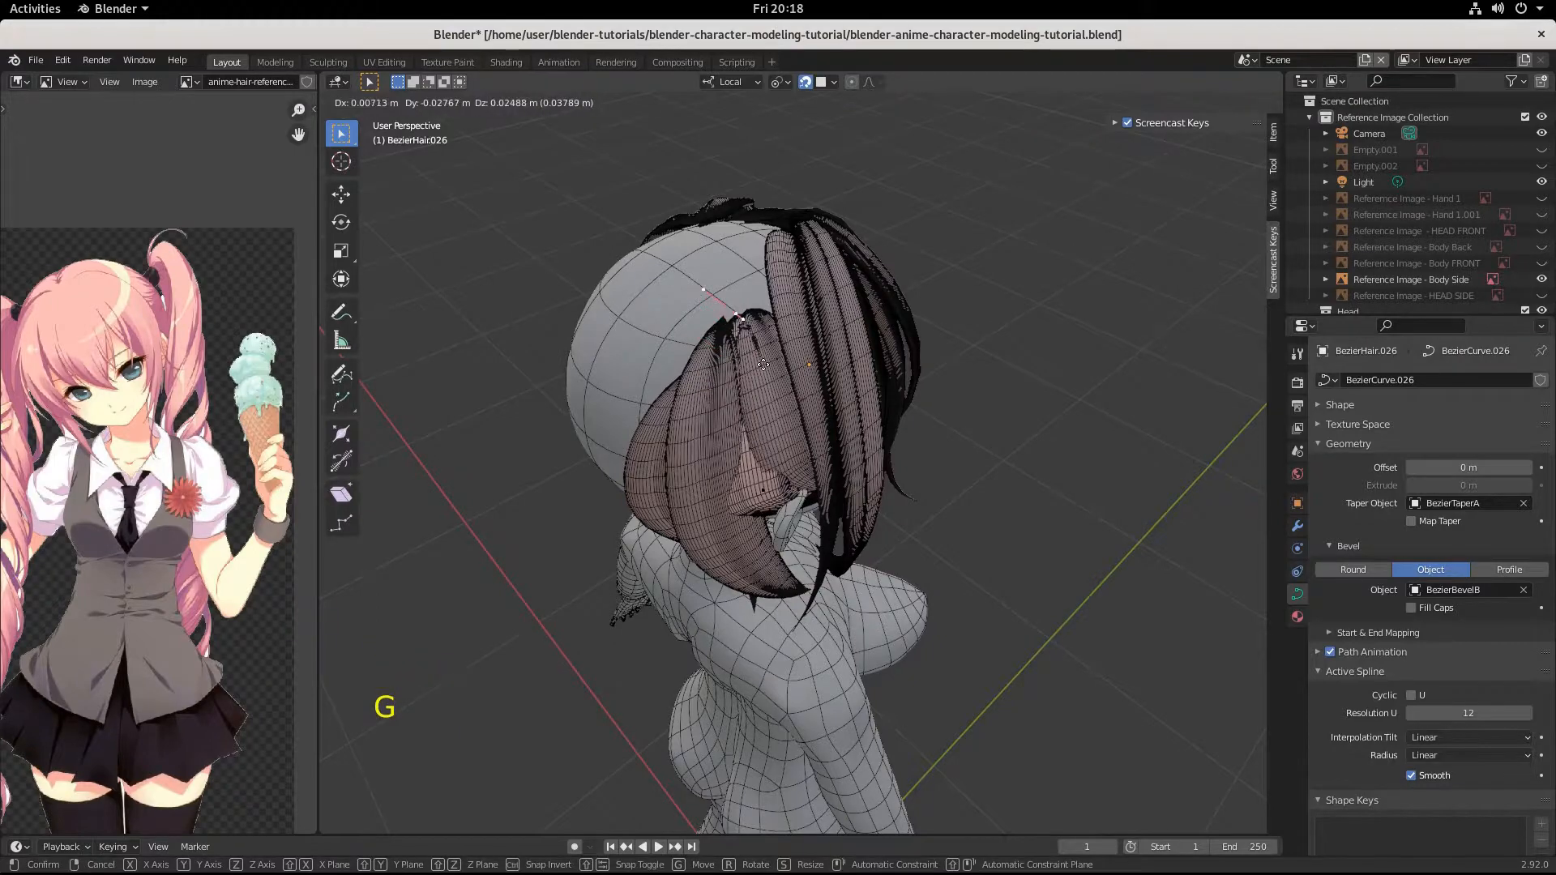
{"action": "left_click", "coordinate": [758, 366]}
Shift the root control point by about 0.004, 0.008, -0.013 m against the scalp and scale its handles.
{"action": "middle_click_drag", "start_coordinate": [759, 366], "coordinate": [838, 362]}
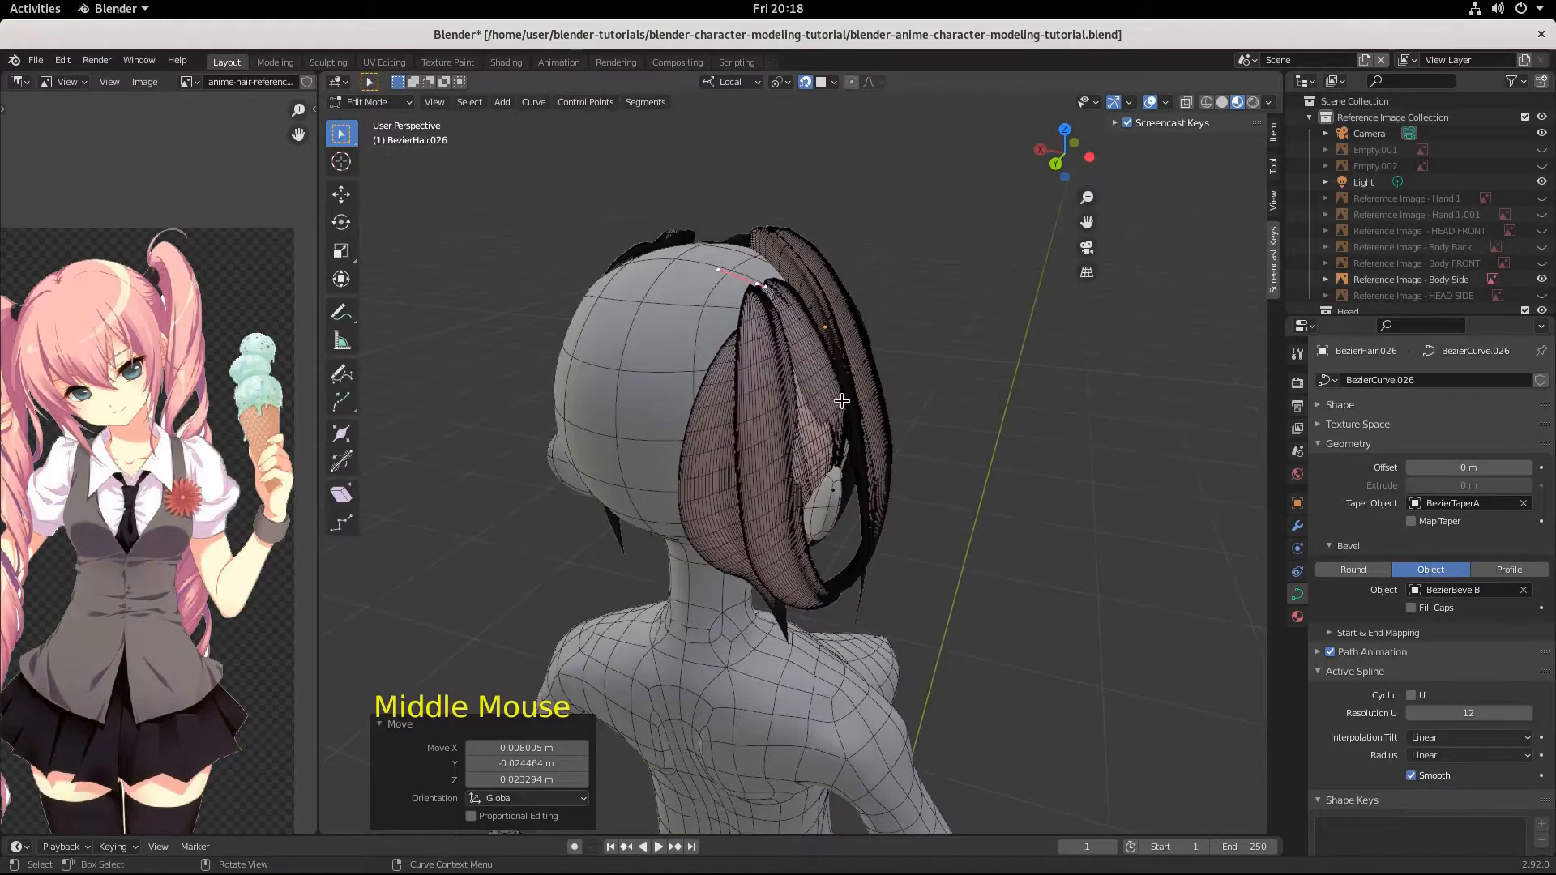
{"action": "key", "text": "g"}
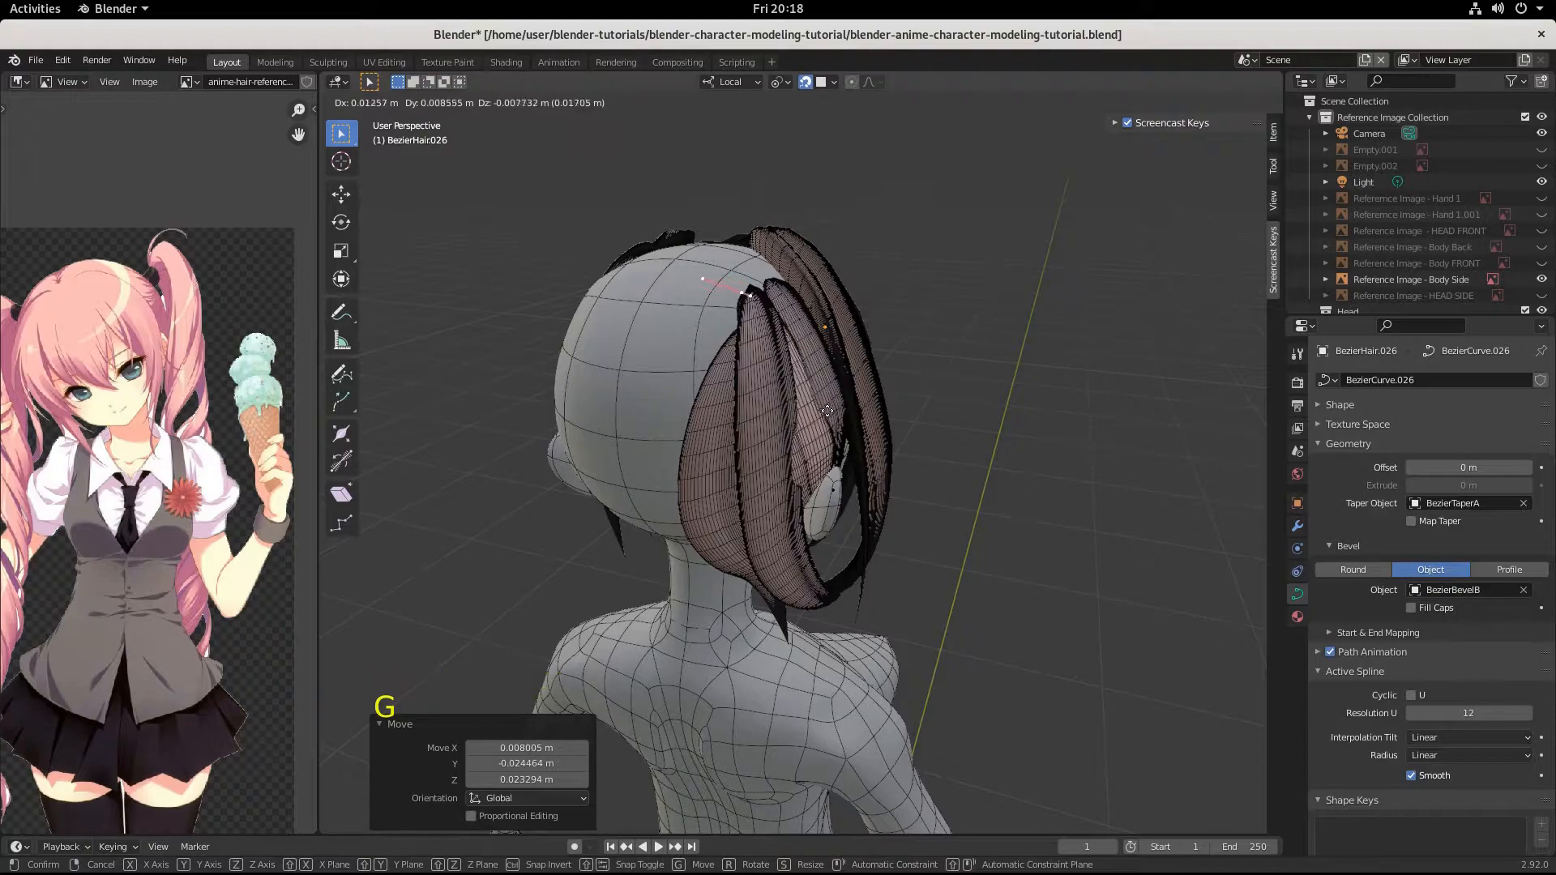
{"action": "left_click", "coordinate": [835, 415]}
{"action": "key", "text": "s"}
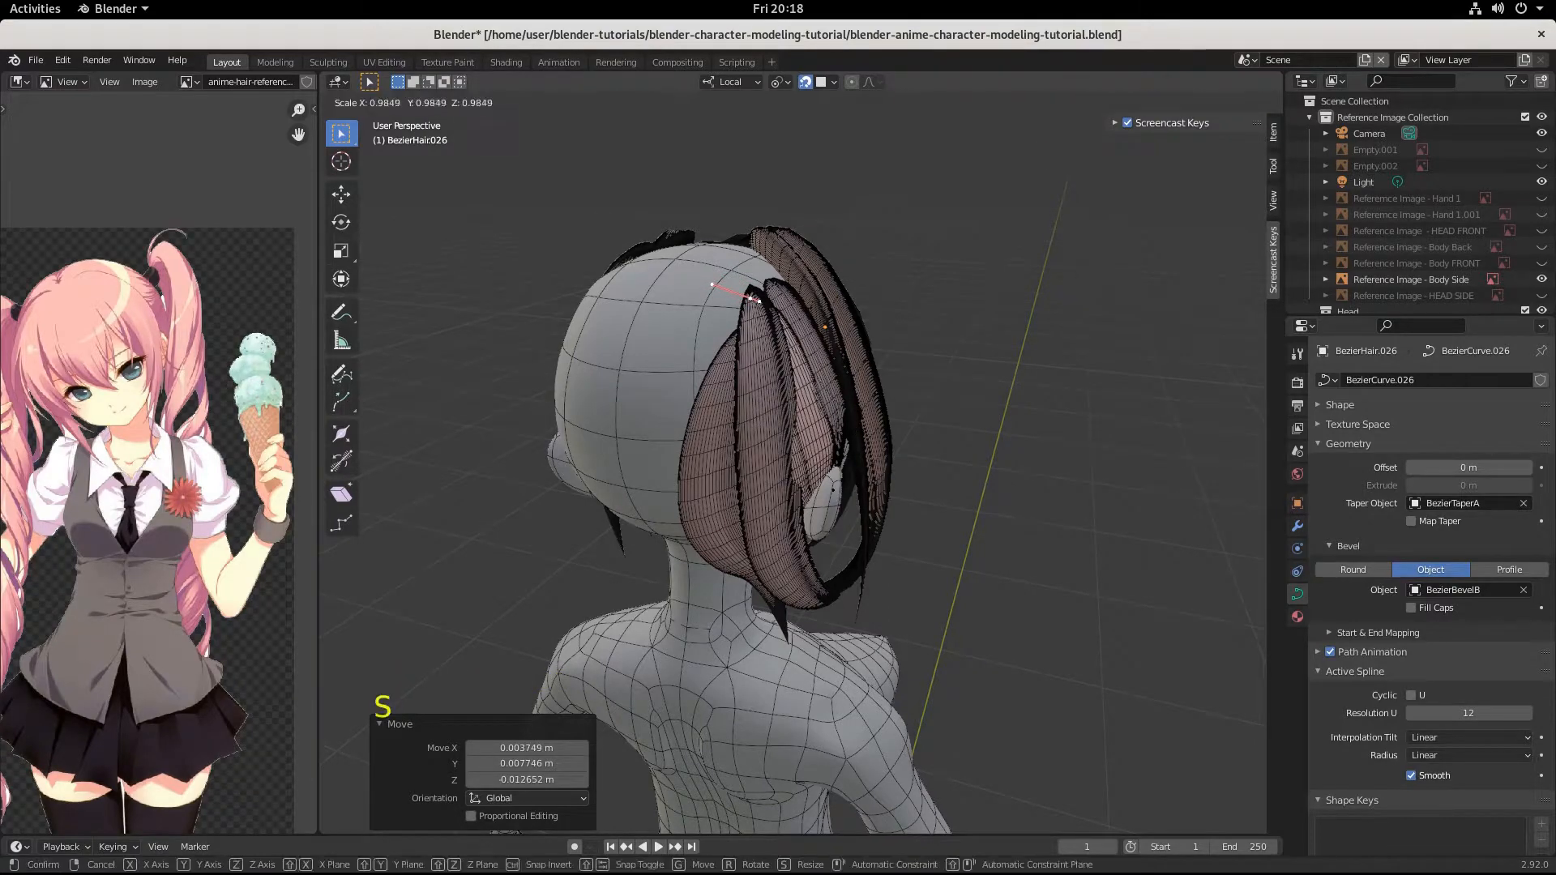
Scale the handles of the strand's middle control point by 0.466 and rotate them by -54.1° in the view.
{"action": "middle_click_drag", "start_coordinate": [753, 298], "coordinate": [835, 304]}
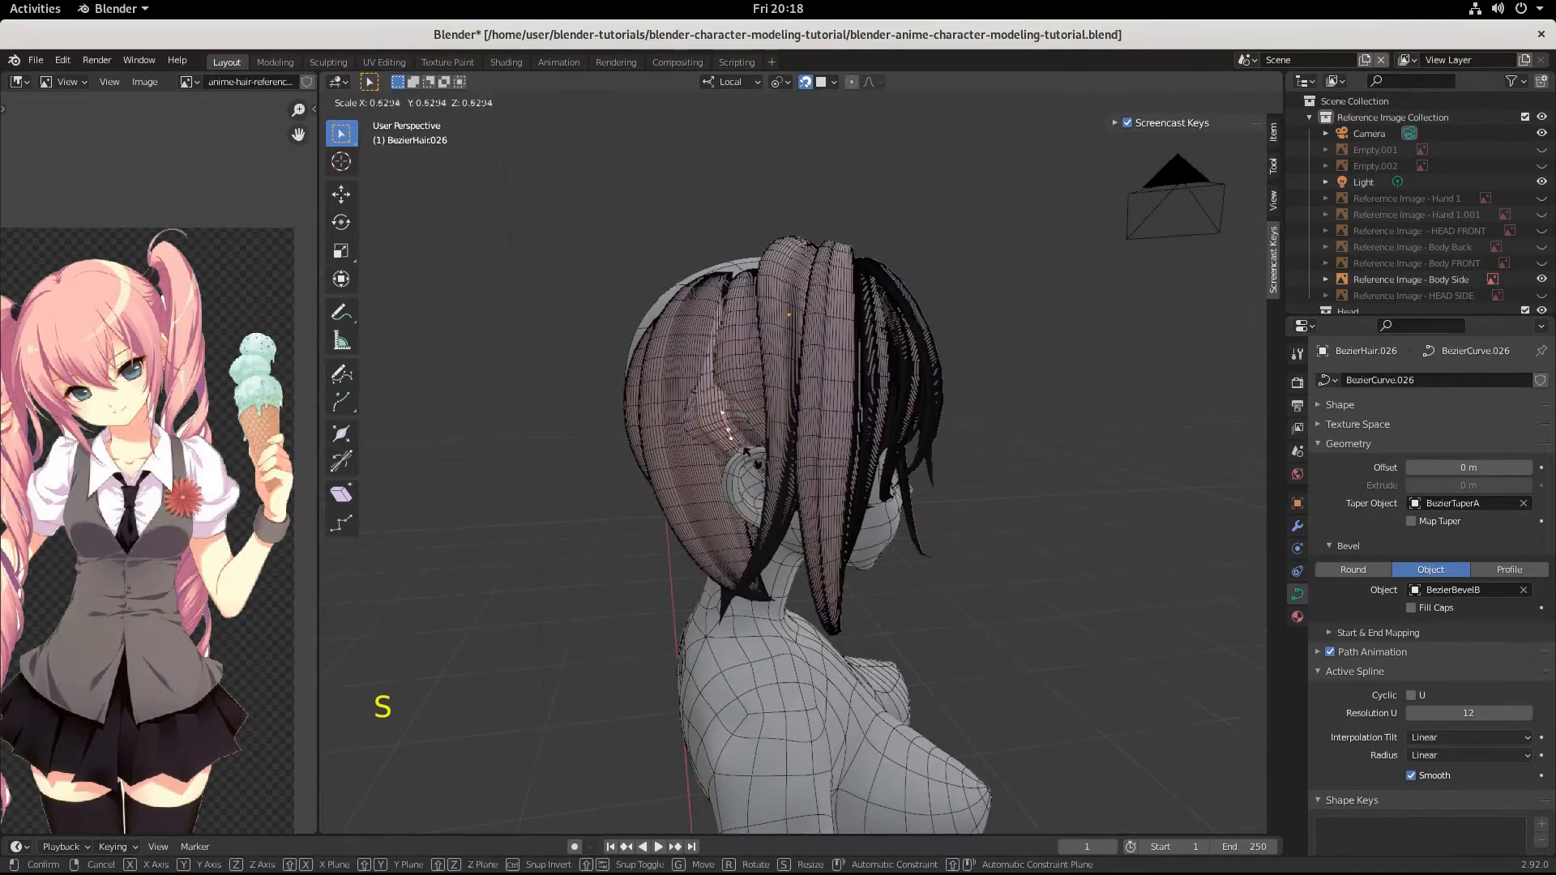
{"action": "left_click", "coordinate": [747, 444]}
{"action": "middle_click_drag", "start_coordinate": [749, 443], "coordinate": [884, 436]}
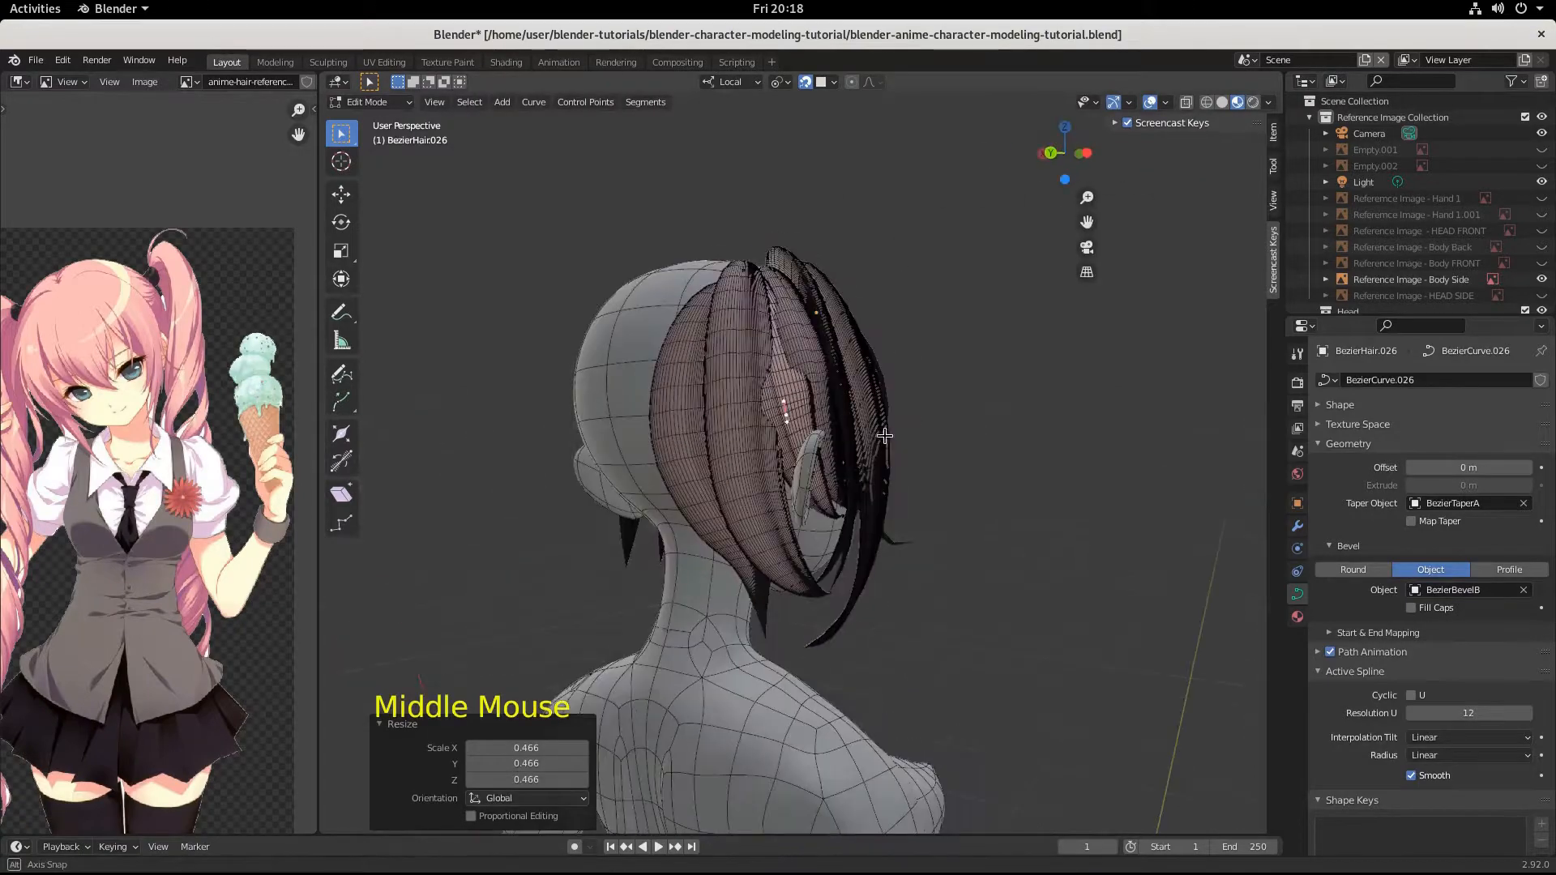
{"action": "key", "text": "r"}
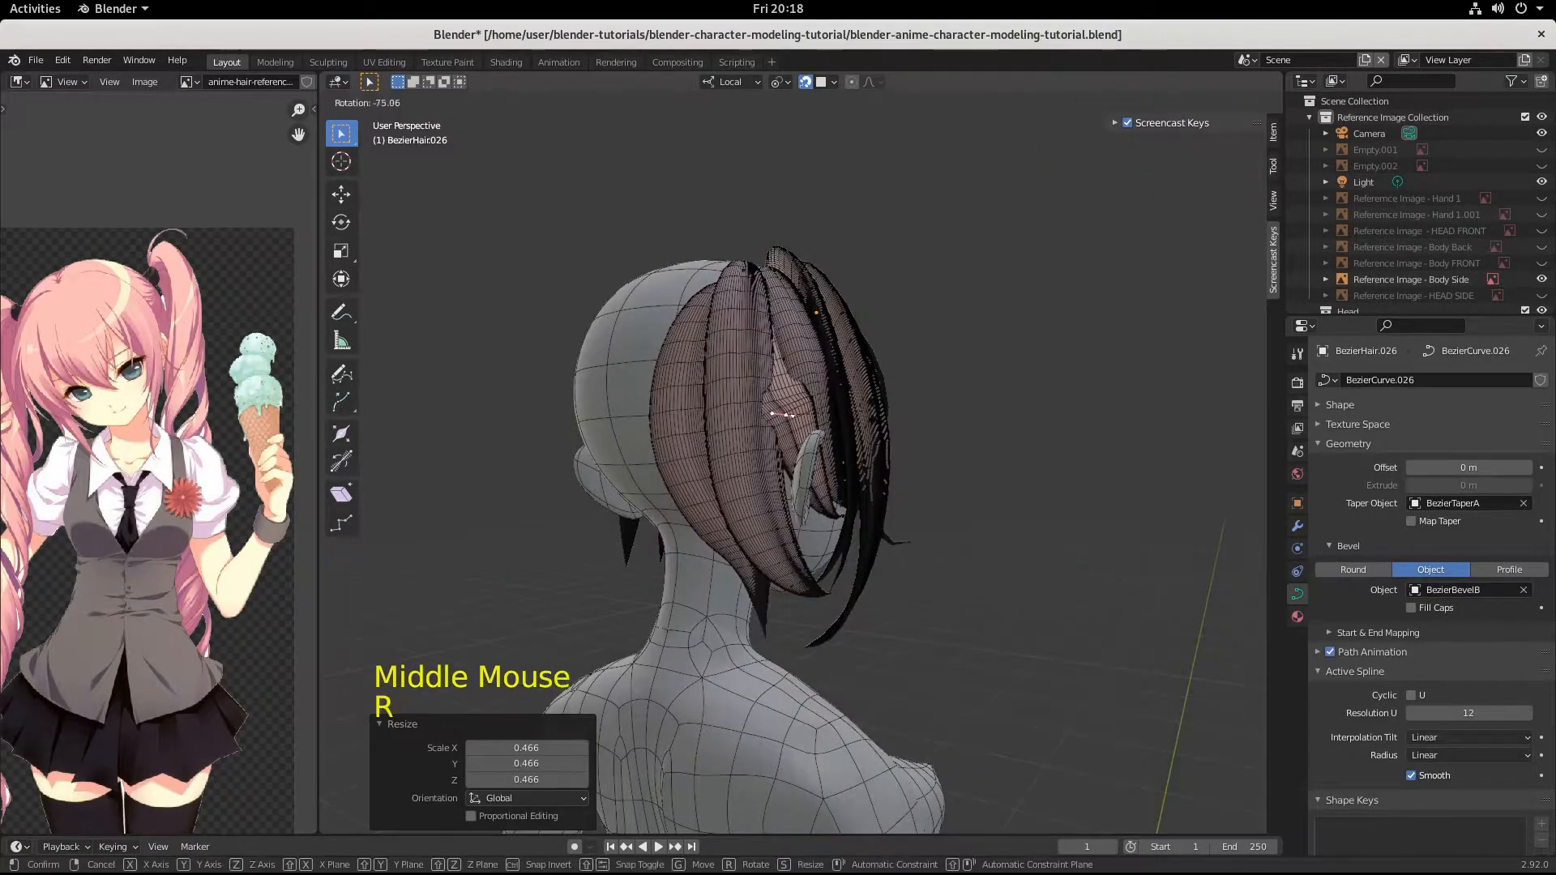
{"action": "left_click", "coordinate": [856, 442]}
Reposition the middle control point down behind the ear, finishing with a move of about 0.031, 0.005, -0.003 m.
{"action": "key", "text": "g"}
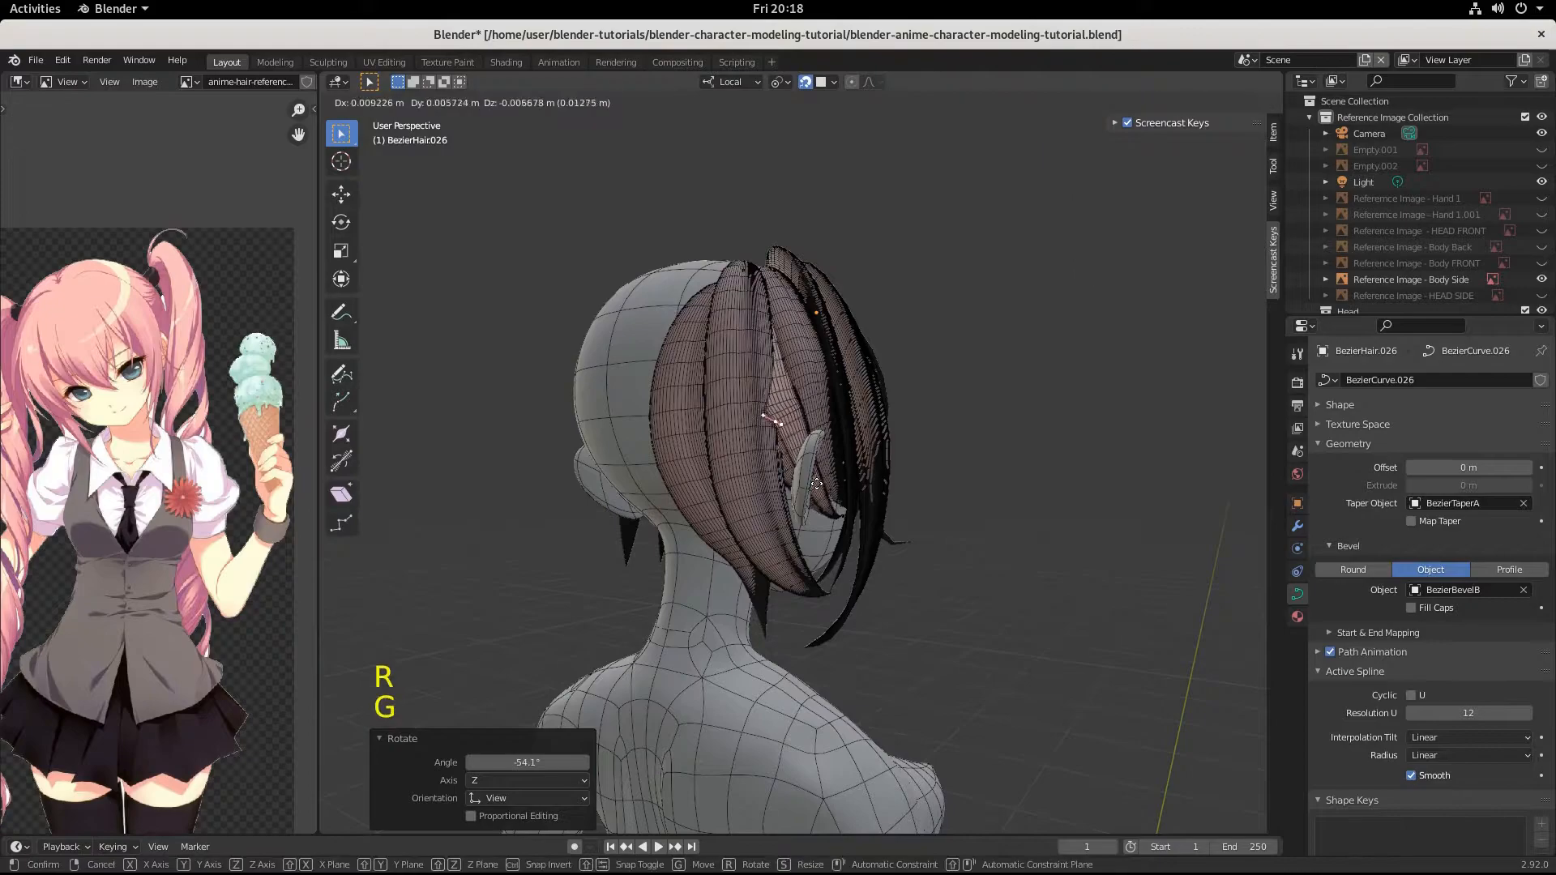
{"action": "left_click", "coordinate": [821, 485]}
{"action": "middle_click_drag", "start_coordinate": [820, 486], "coordinate": [771, 486]}
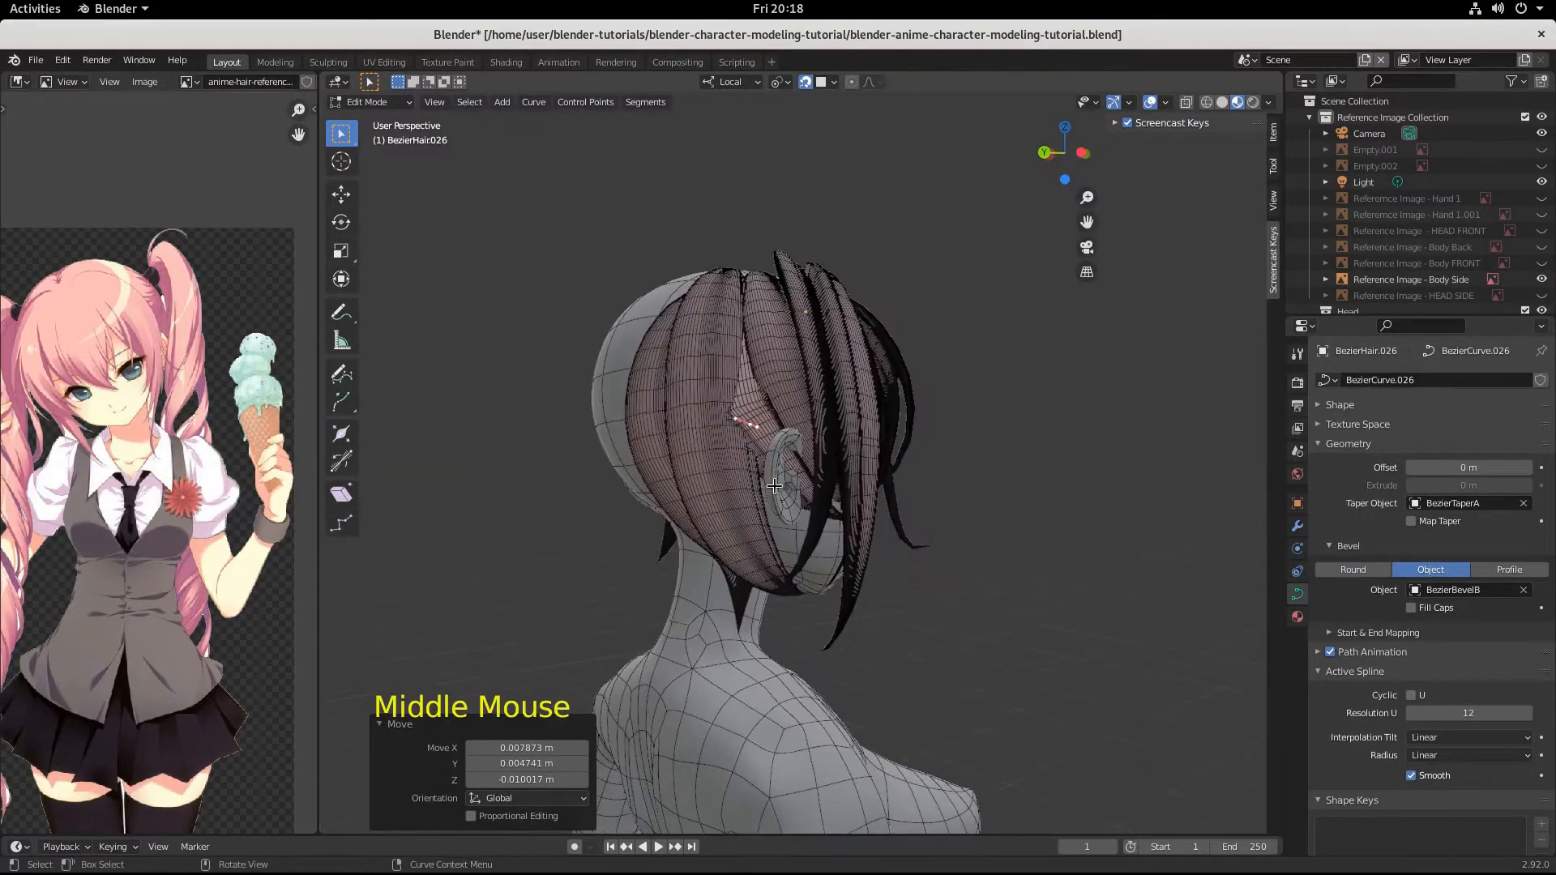
{"action": "key", "text": "g"}
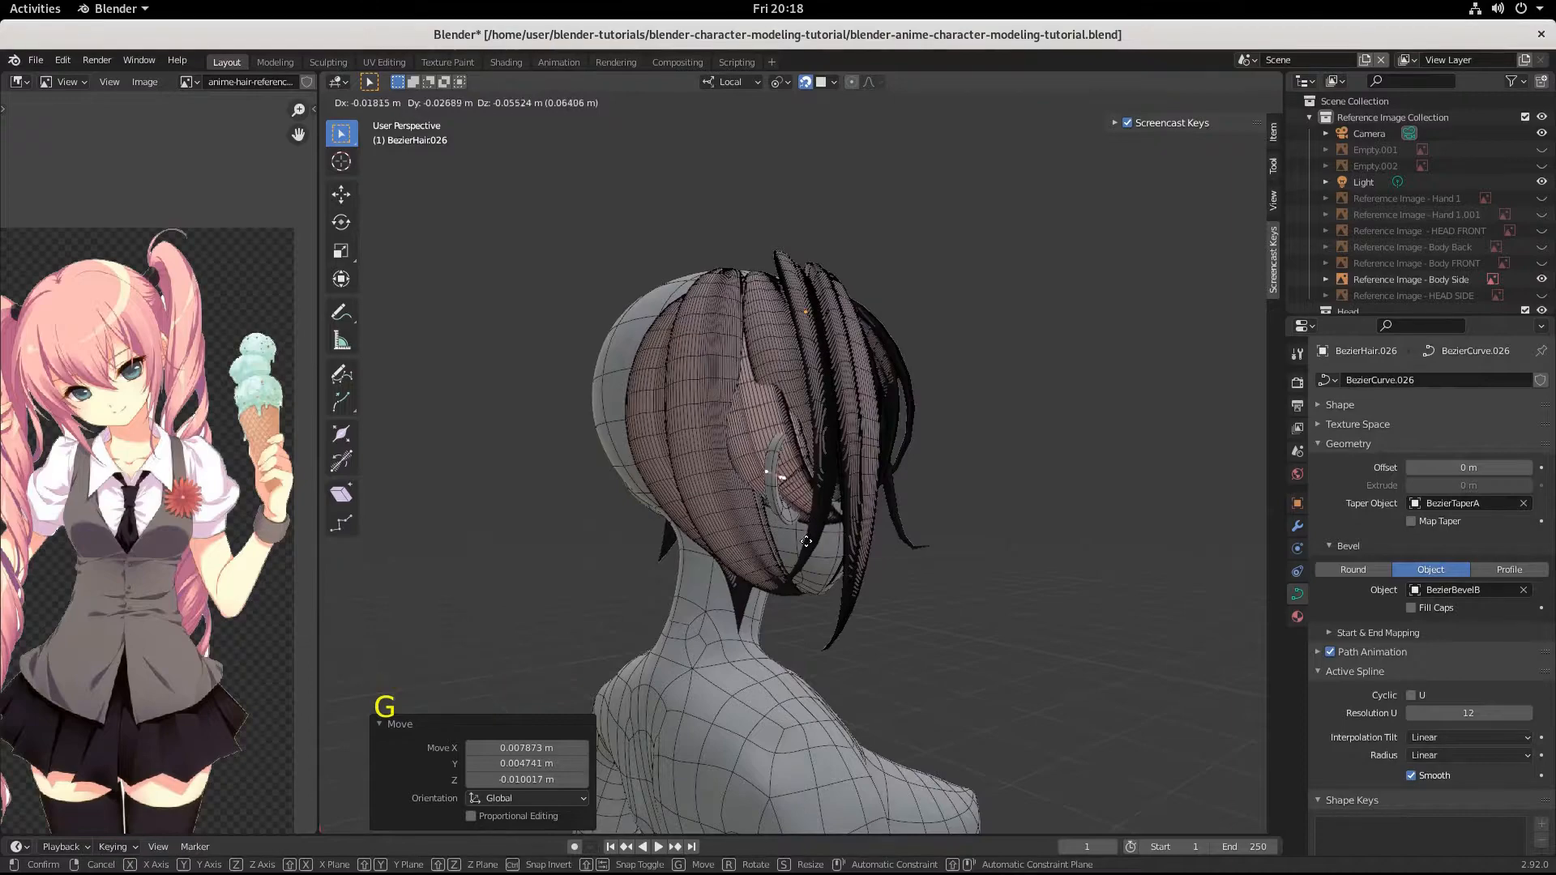
{"action": "left_click", "coordinate": [802, 486]}
{"action": "middle_click_drag", "start_coordinate": [802, 486], "coordinate": [778, 527]}
{"action": "key", "text": "g"}
{"action": "left_click", "coordinate": [889, 513]}
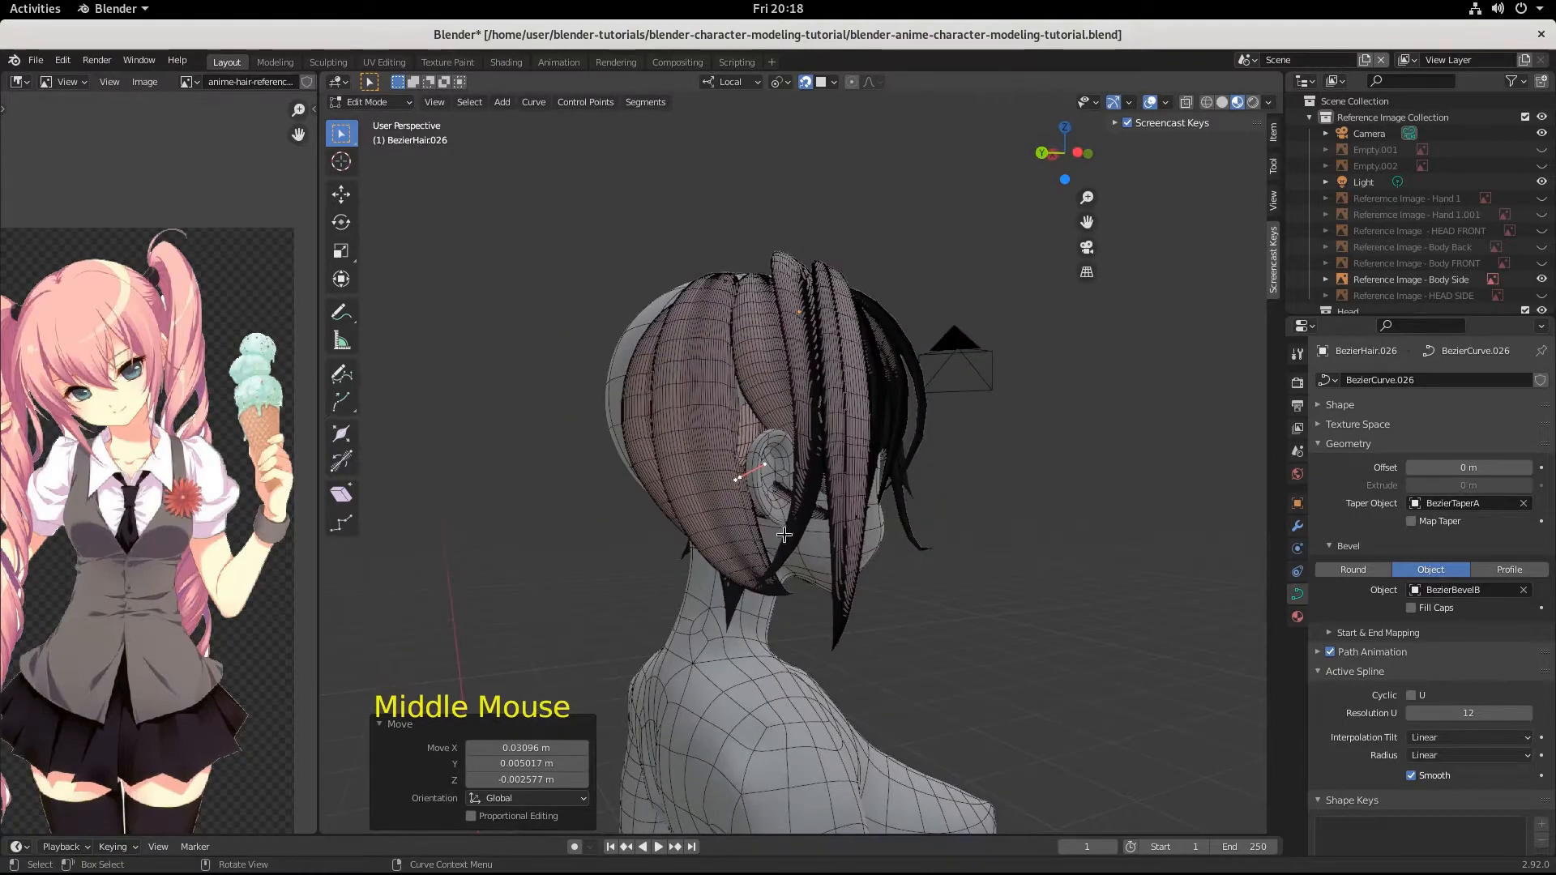
Rotate the middle control point's handles by -61° and then 3.37°, and raise the point by about 0.022 m.
{"action": "key", "text": "r"}
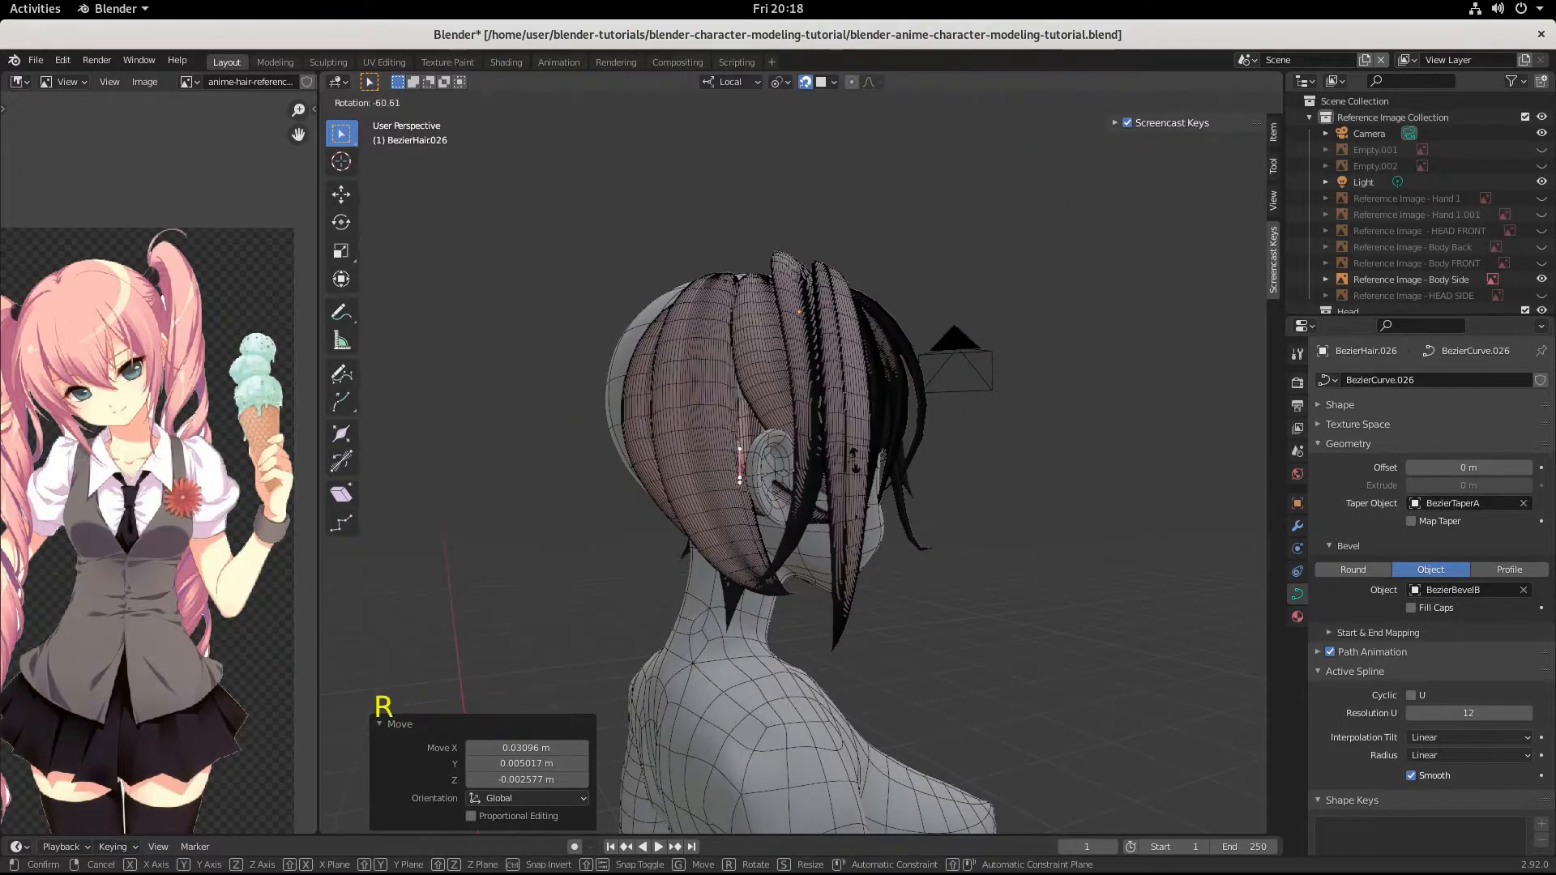
{"action": "left_click", "coordinate": [809, 482]}
{"action": "key", "text": "r"}
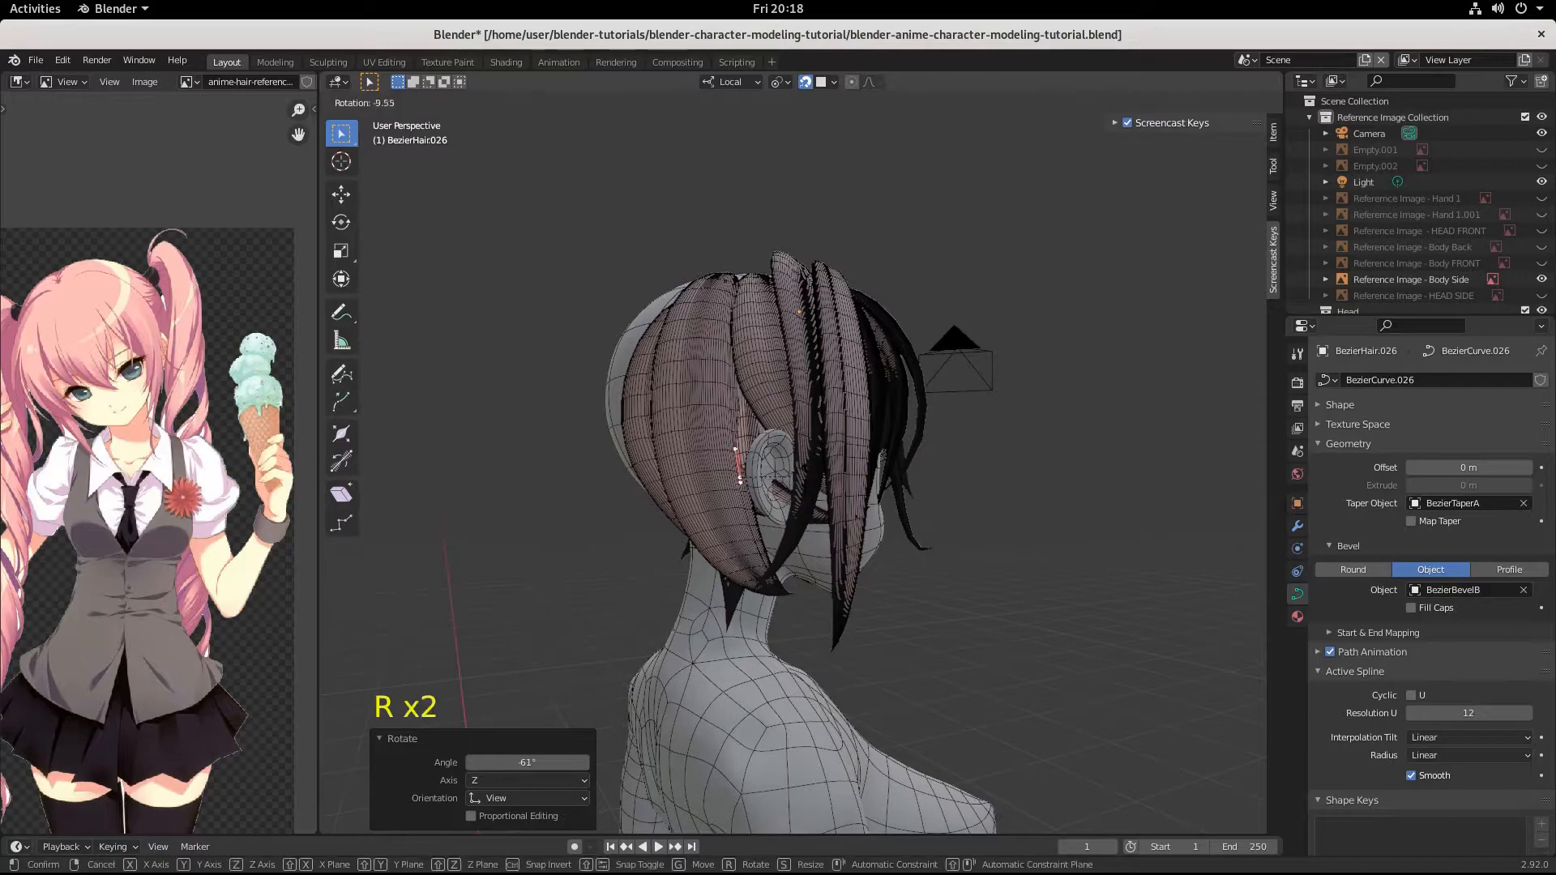
{"action": "left_click", "coordinate": [825, 495]}
{"action": "key", "text": "g"}
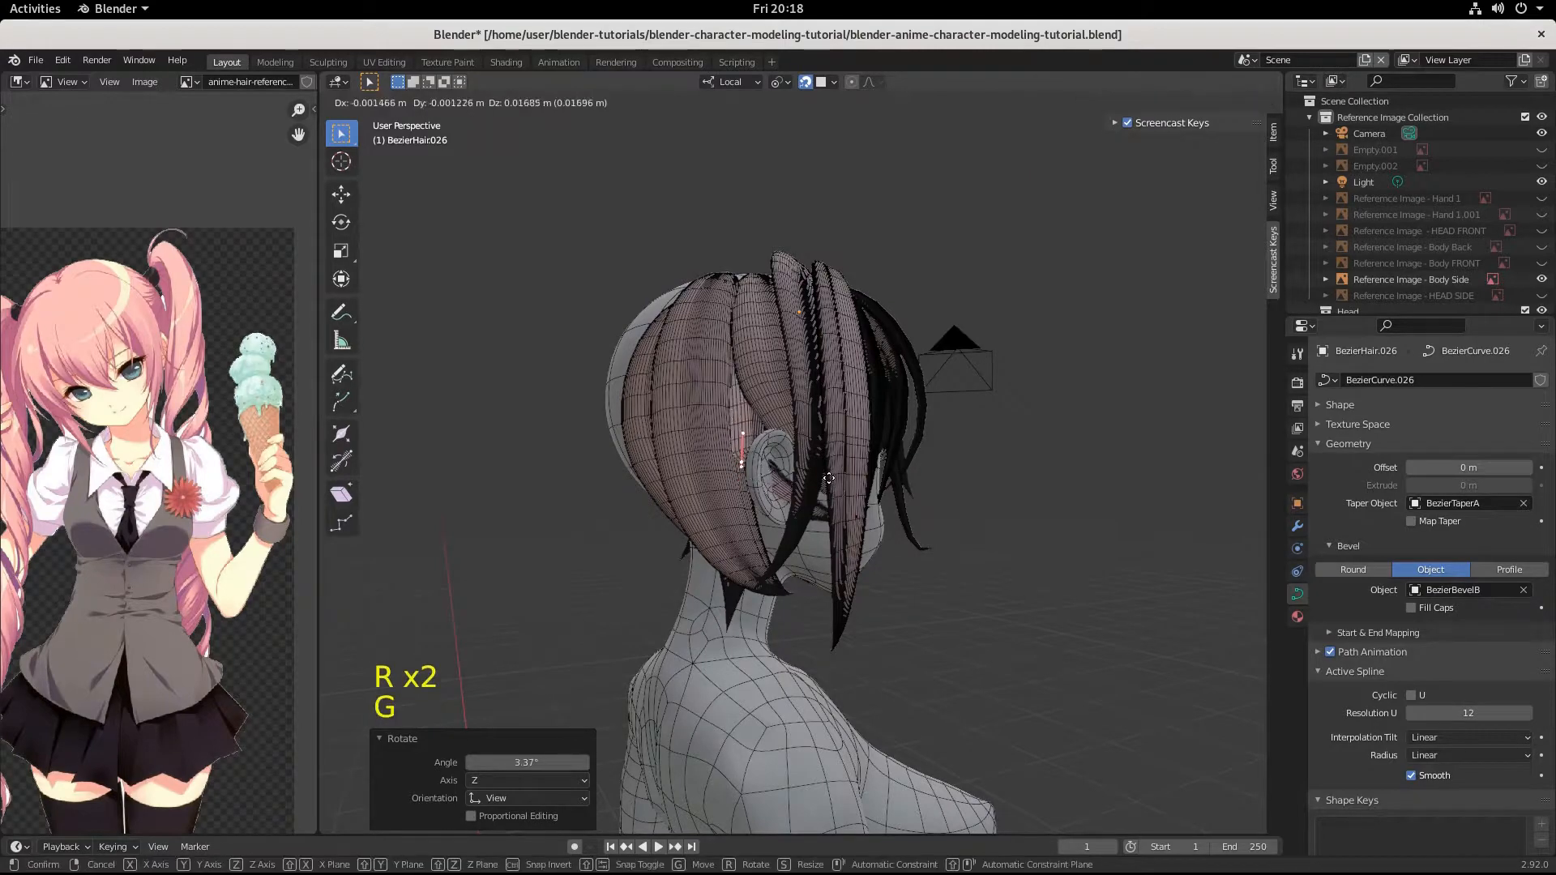
{"action": "left_click", "coordinate": [827, 474]}
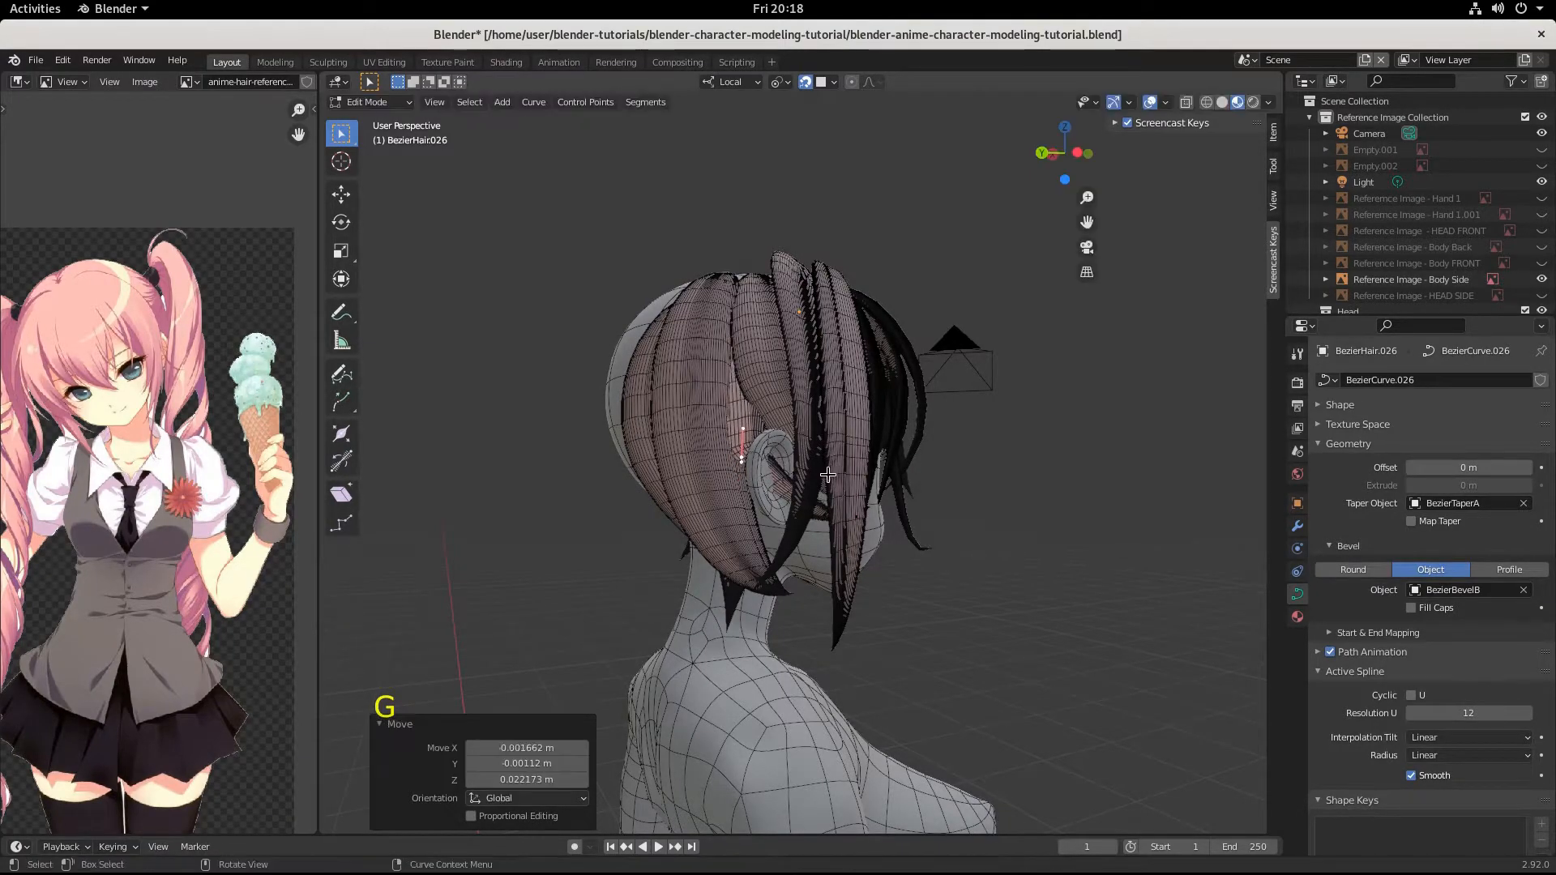
Select the strand's tip control point near the cheek and move it back toward the ear by about -0.052, 0.107, 0.035 m.
{"action": "middle_click_drag", "start_coordinate": [827, 475], "coordinate": [761, 486]}
{"action": "middle_click_drag", "start_coordinate": [717, 352], "coordinate": [830, 503]}
{"action": "left_click", "coordinate": [835, 504]}
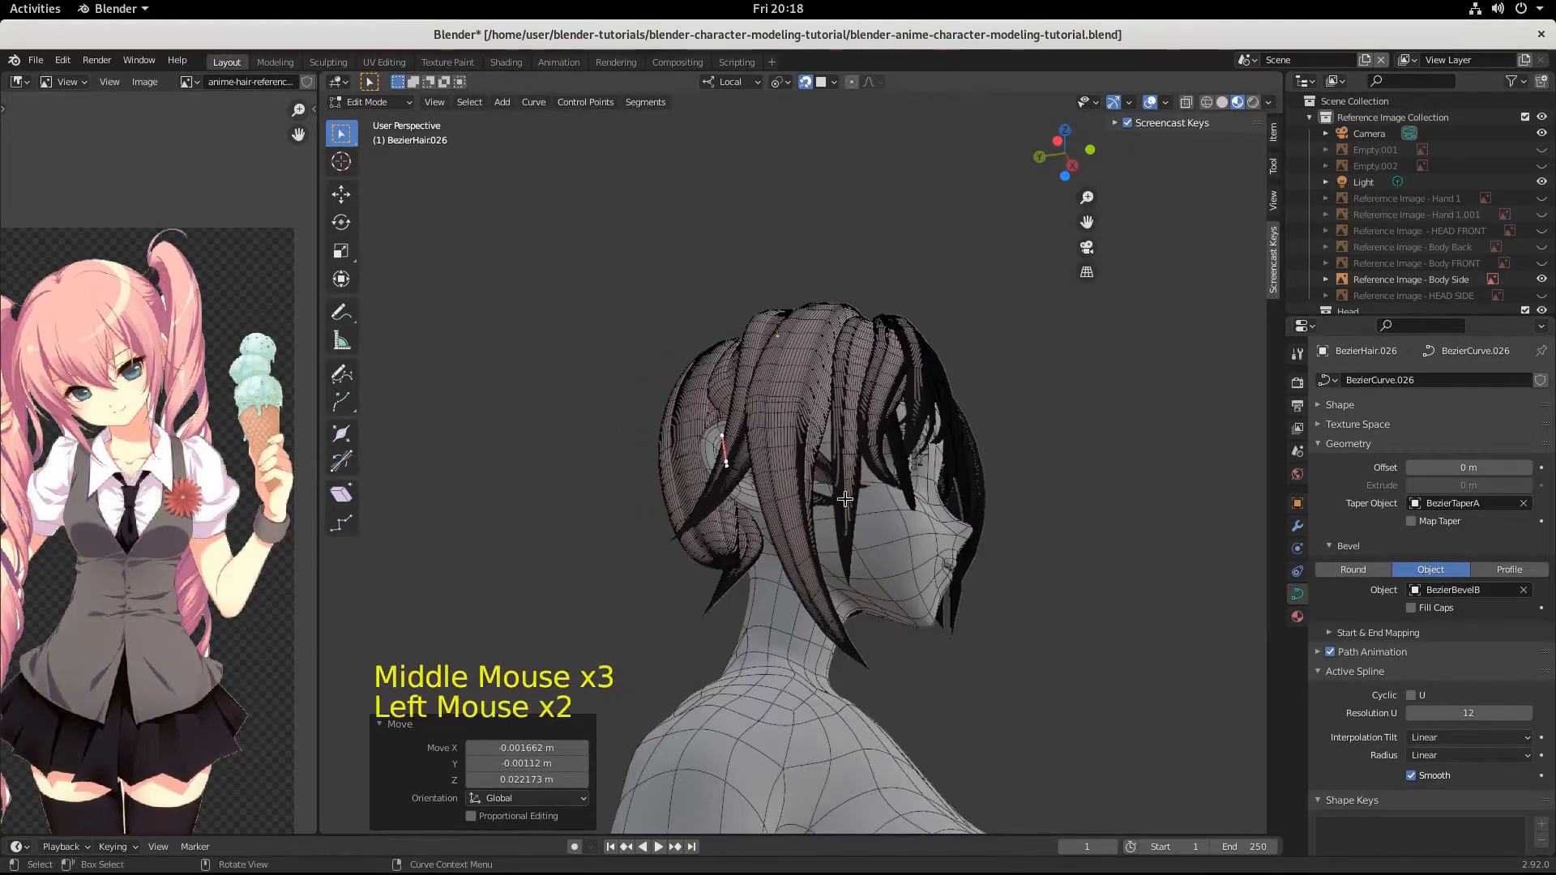
{"action": "key", "text": "g"}
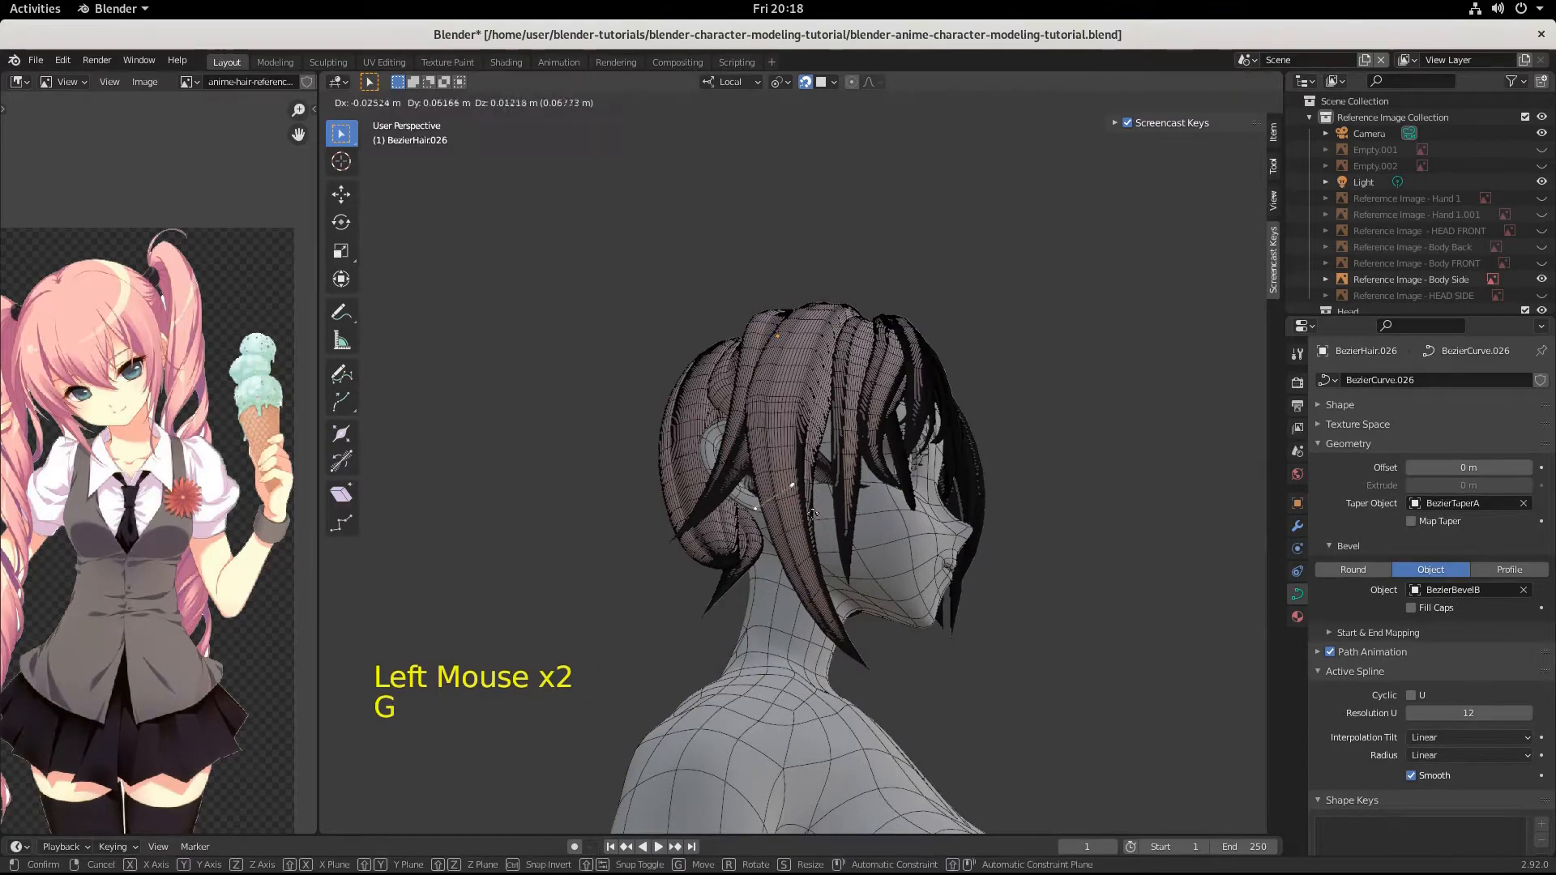
{"action": "left_click", "coordinate": [775, 495]}
Lower the tip control point by about -0.016, -0.022, -0.051 m and scale its handles by 0.333.
{"action": "middle_click_drag", "start_coordinate": [774, 495], "coordinate": [867, 575]}
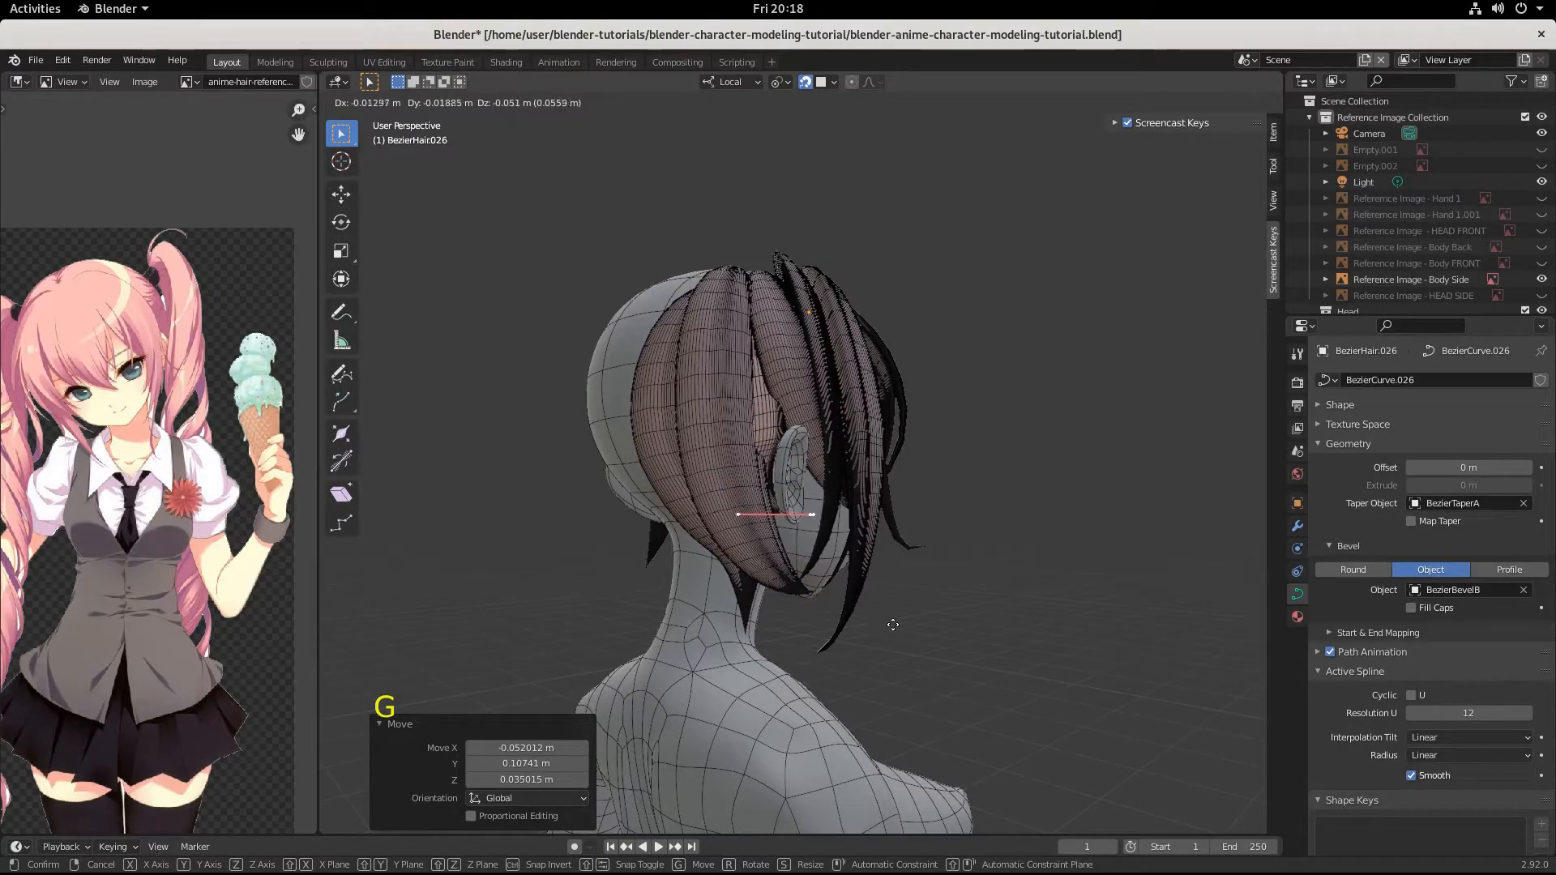
{"action": "left_click", "coordinate": [894, 625]}
{"action": "key", "text": "s"}
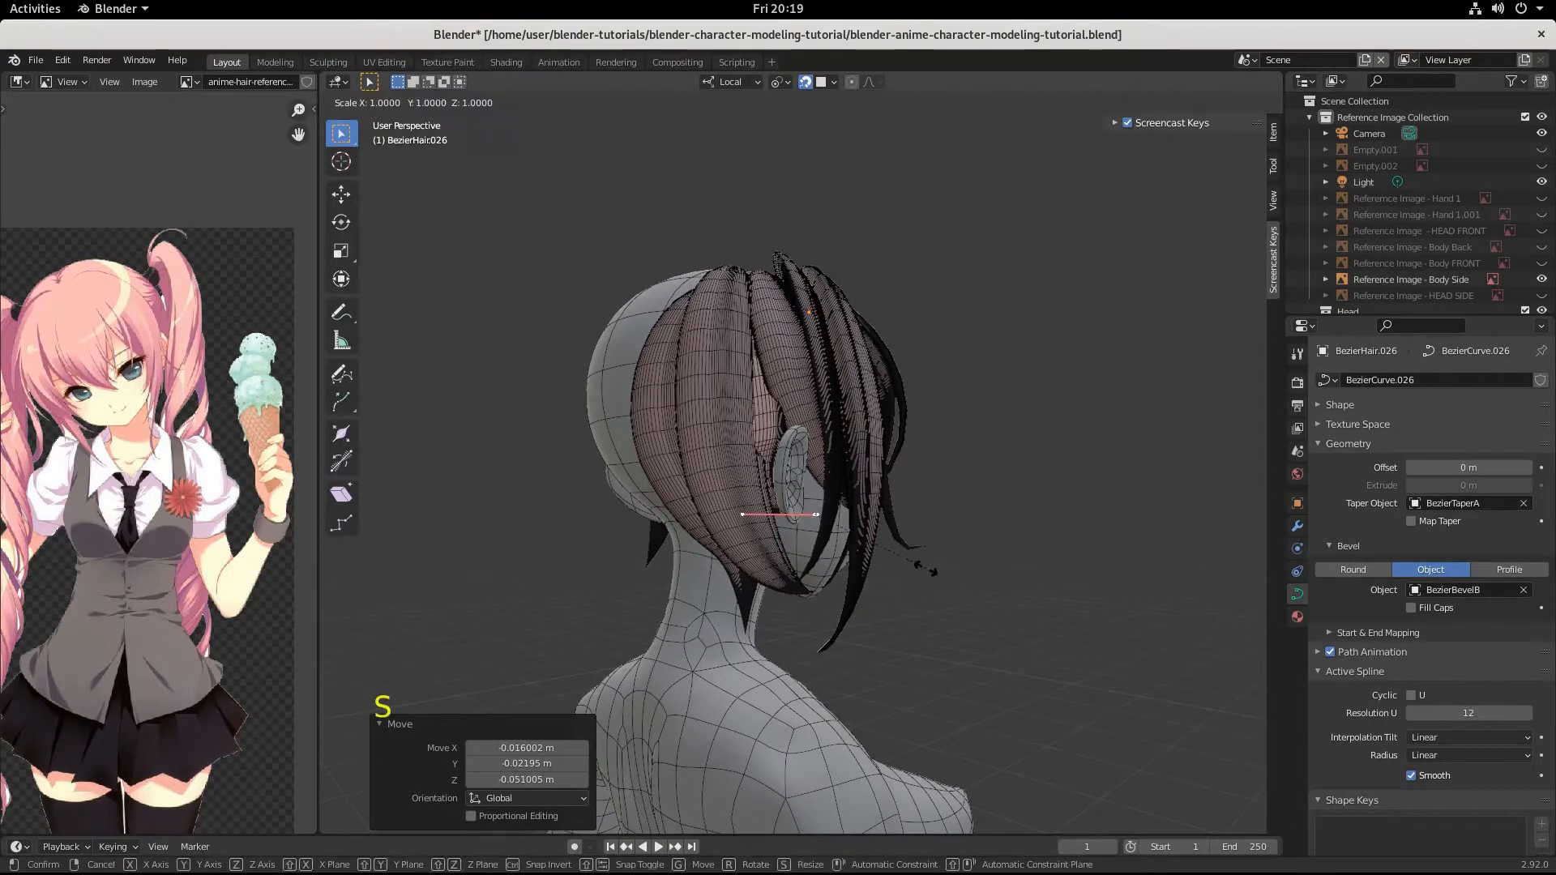
{"action": "left_click", "coordinate": [837, 548]}
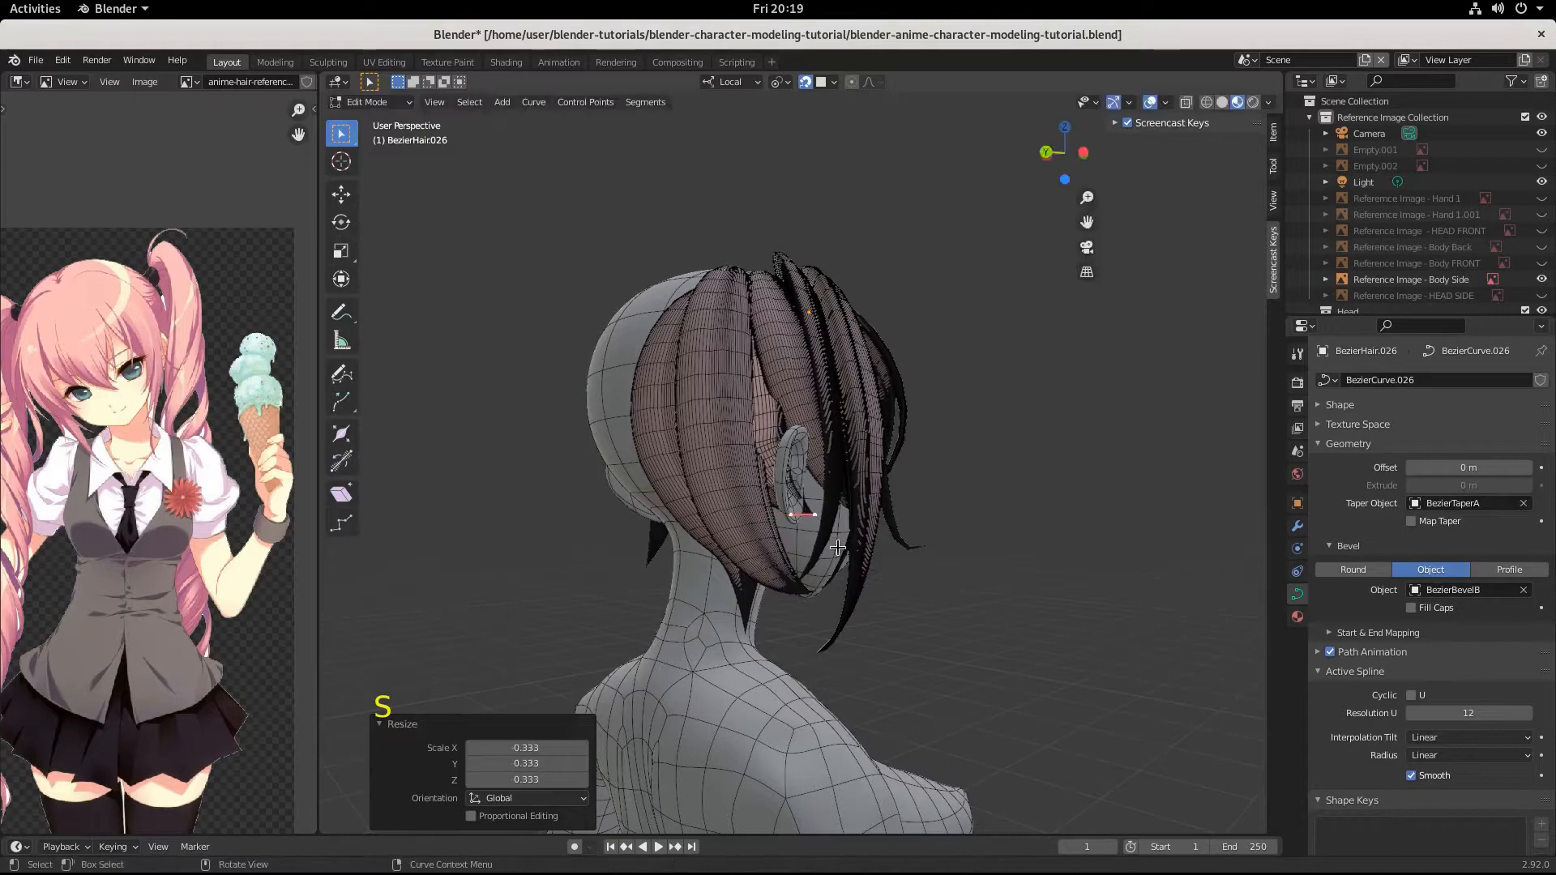
Move the strand's tip control point behind the ear by about 0.027, 0.027, -0.004 m.
{"action": "key", "text": "g"}
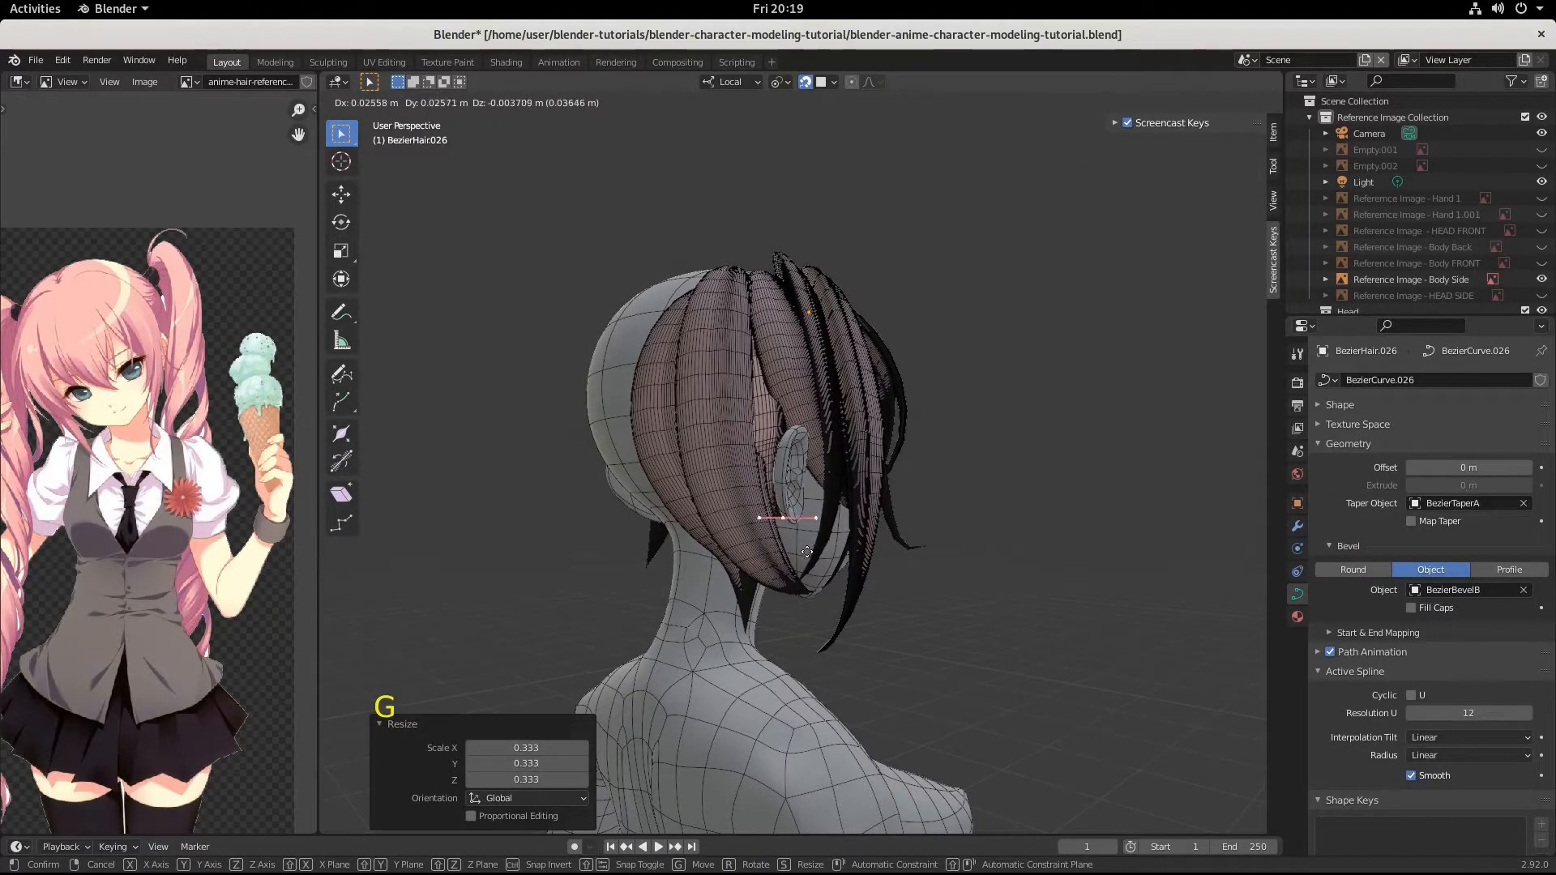
{"action": "left_click", "coordinate": [805, 552]}
{"action": "middle_click_drag", "start_coordinate": [805, 552], "coordinate": [777, 466]}
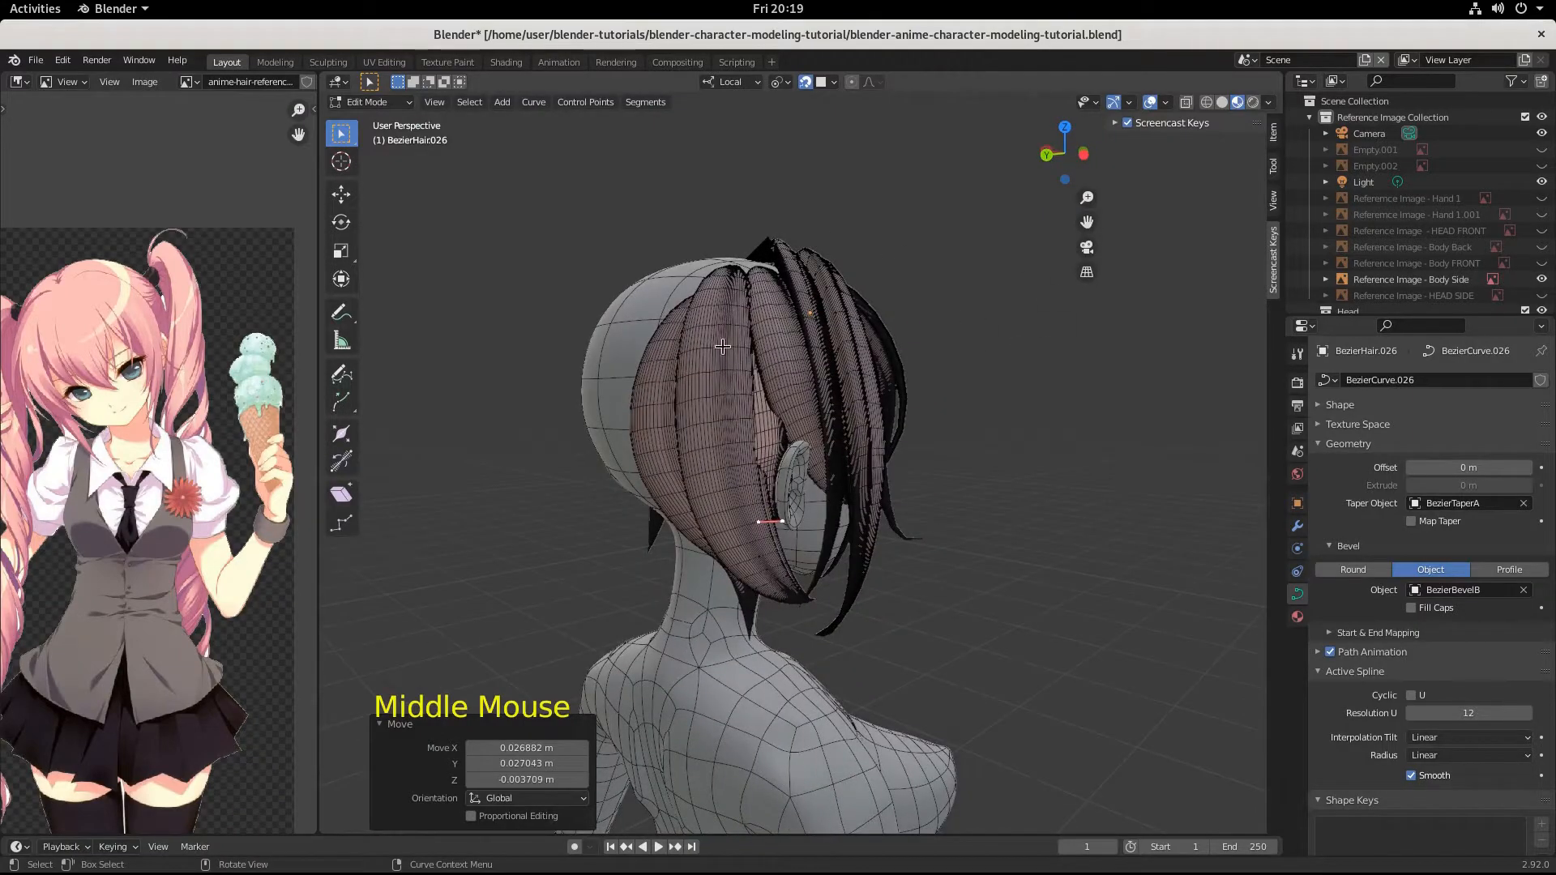
{"action": "scroll", "coordinate": [848, 538], "scroll_direction": "down", "scroll_amount": 2}
{"action": "middle_click_drag", "start_coordinate": [847, 538], "coordinate": [816, 496]}
Select the strand's middle control point and reposition it behind the ear, finishing with a move of about -0.007, -0.007, -0.0004 m.
{"action": "left_click", "coordinate": [800, 483]}
{"action": "scroll", "coordinate": [797, 471], "scroll_direction": "up", "scroll_amount": 6}
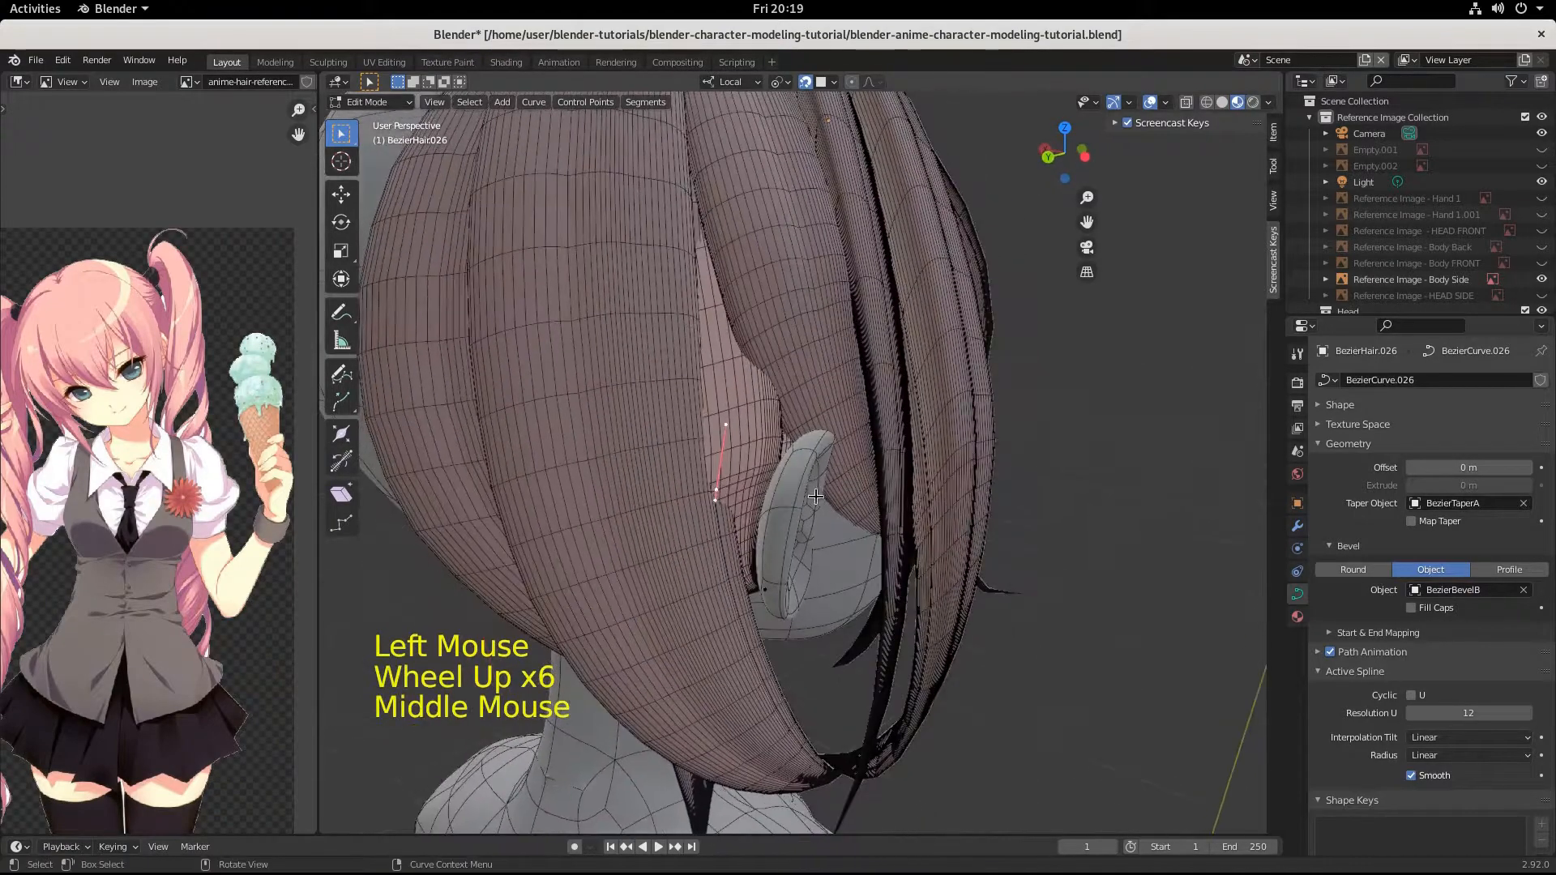
{"action": "key", "text": "g"}
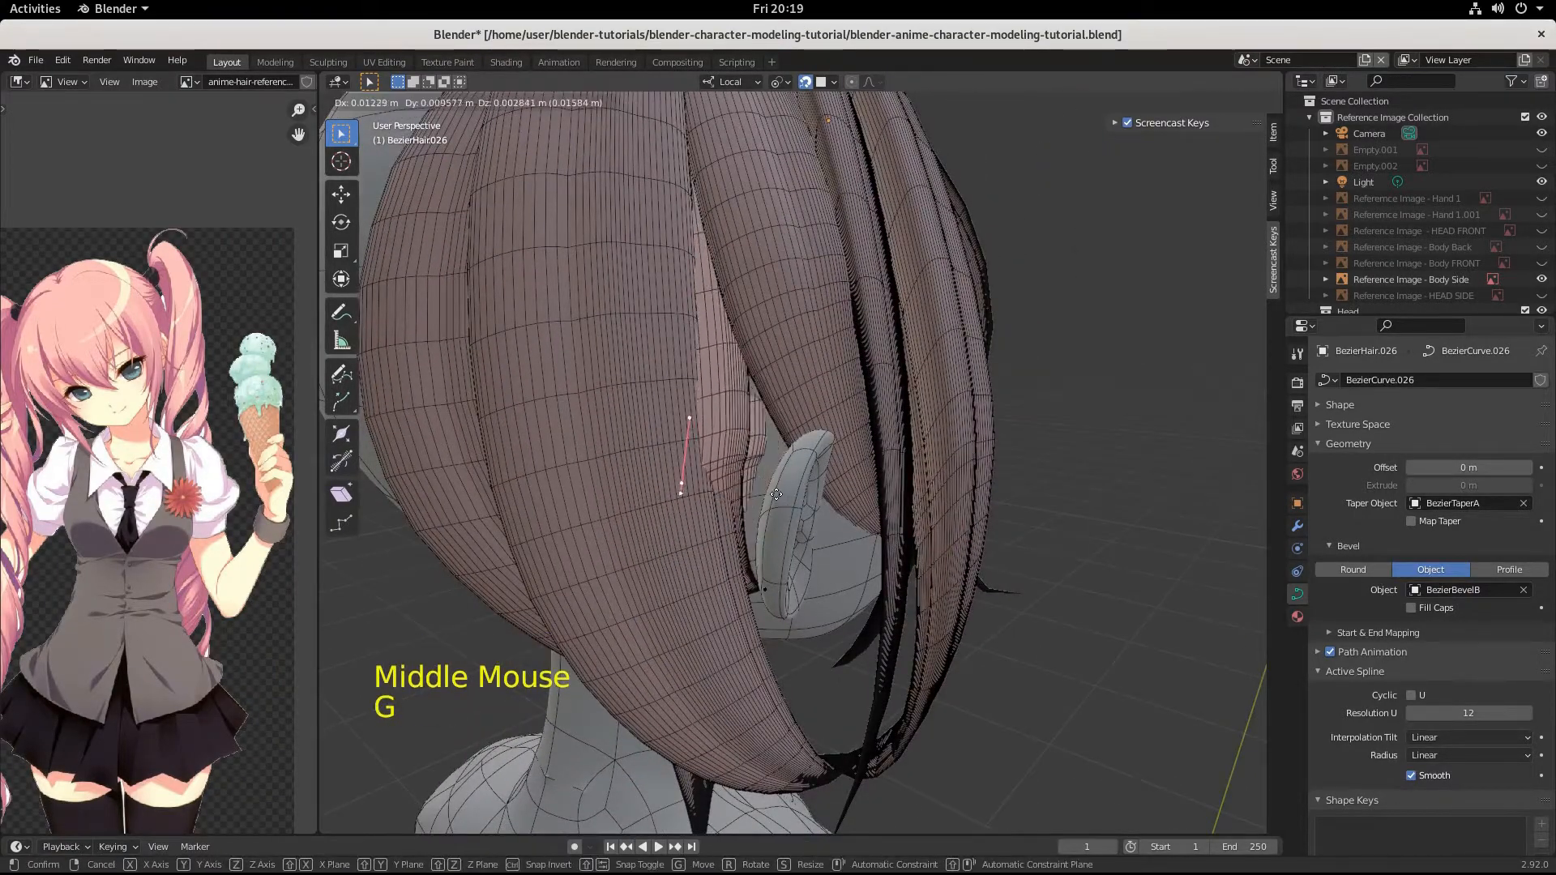
{"action": "left_click", "coordinate": [824, 479]}
{"action": "middle_click_drag", "start_coordinate": [827, 479], "coordinate": [779, 487]}
{"action": "key", "text": "g"}
{"action": "left_click", "coordinate": [861, 478]}
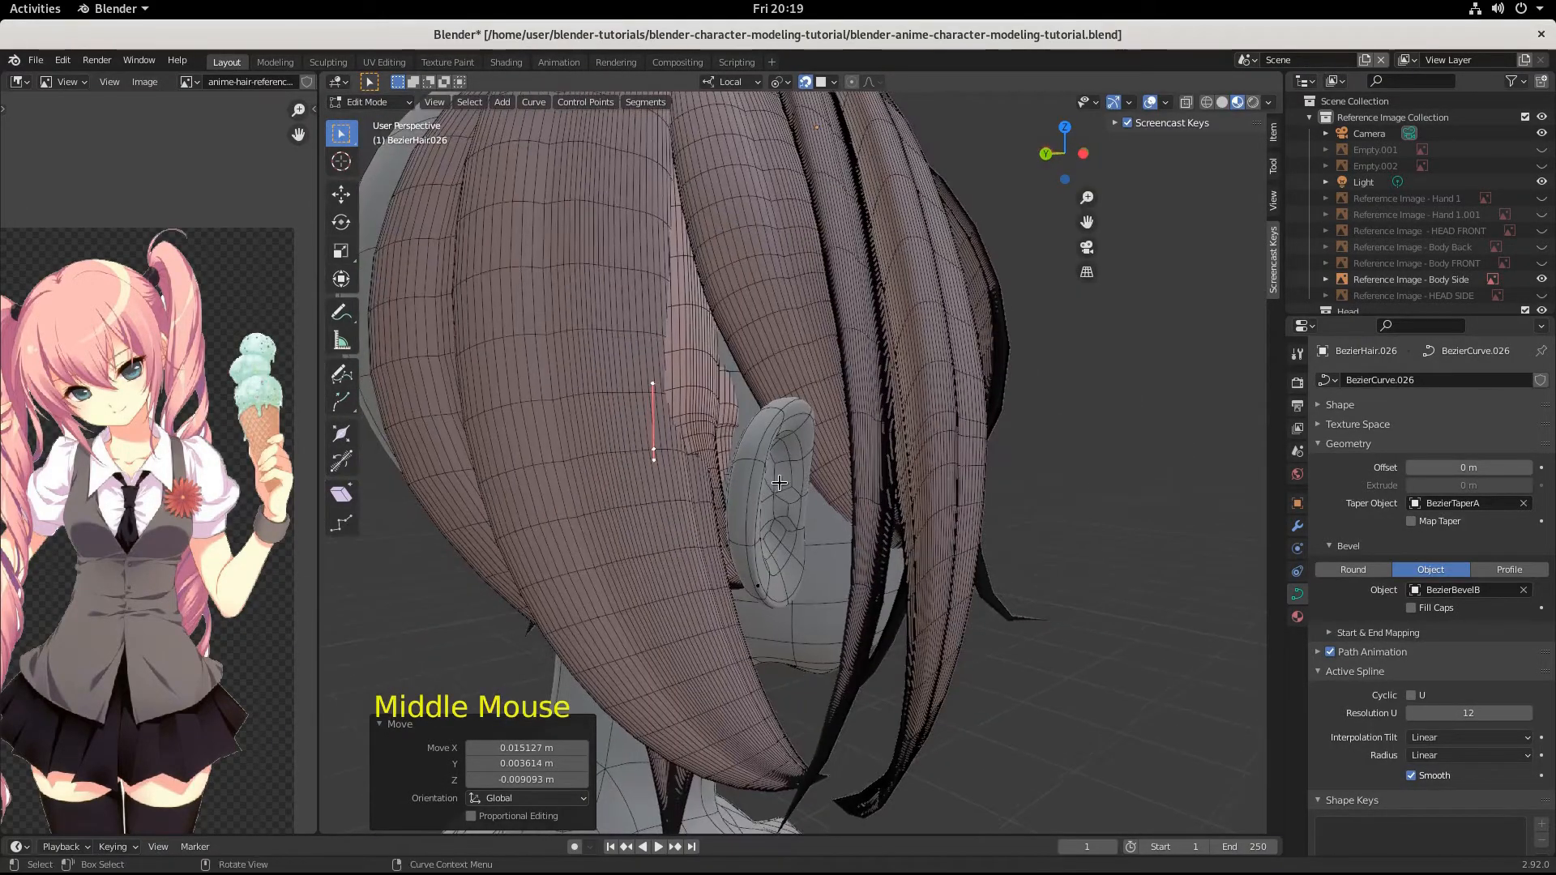
{"action": "key", "text": "g"}
{"action": "left_click", "coordinate": [793, 486]}
{"action": "middle_click_drag", "start_coordinate": [793, 486], "coordinate": [760, 490]}
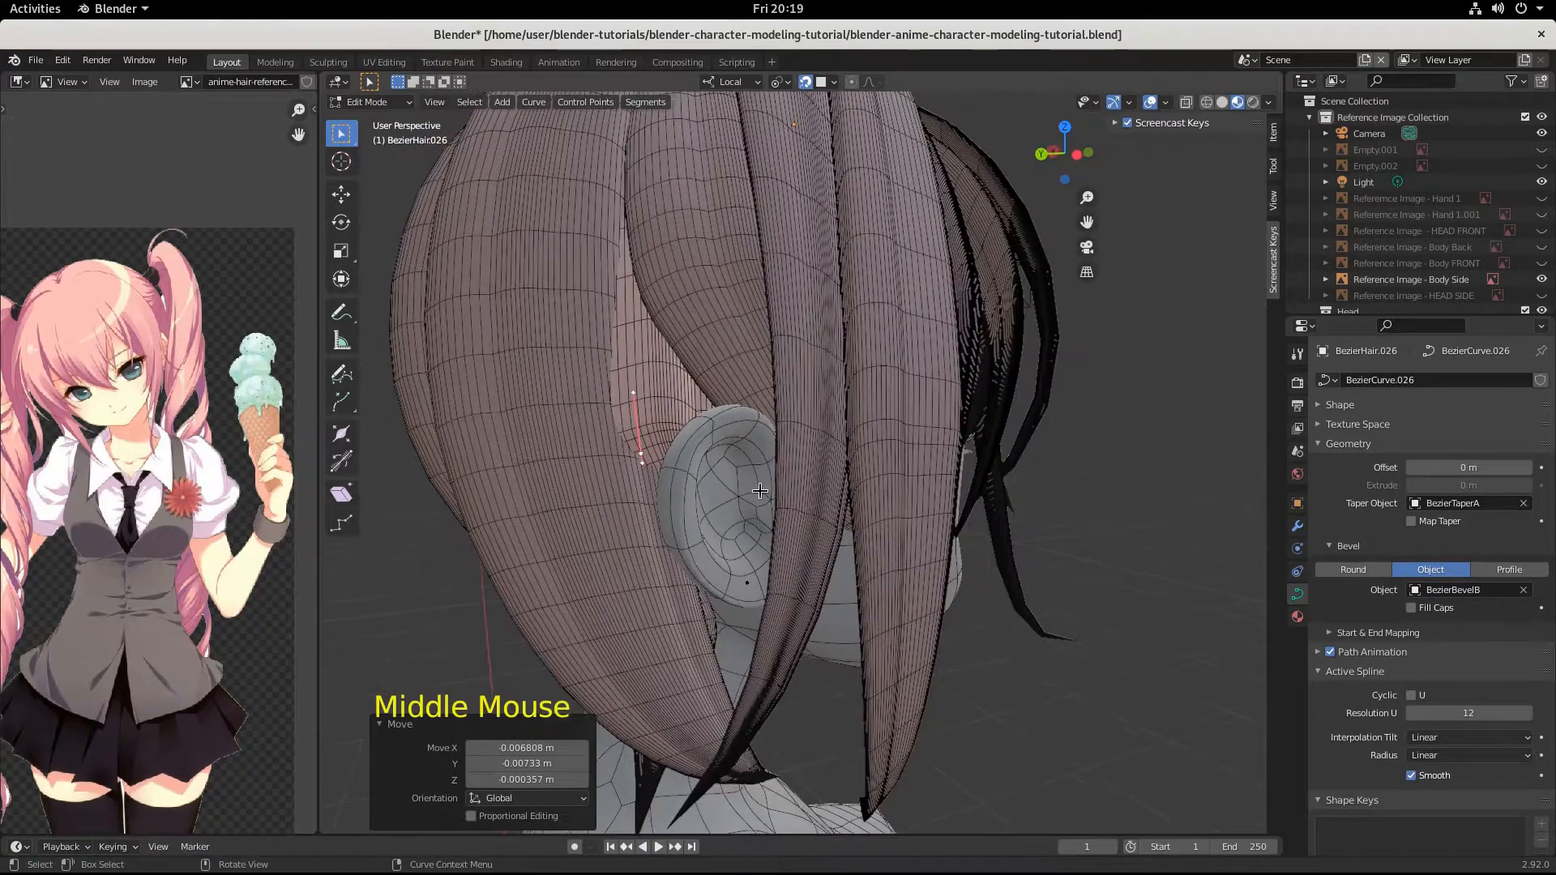
Scale the middle control point's handles by 0.435 and lower the point by about -0.002, -0.003, -0.008 m.
{"action": "key", "text": "s"}
{"action": "left_click", "coordinate": [692, 468]}
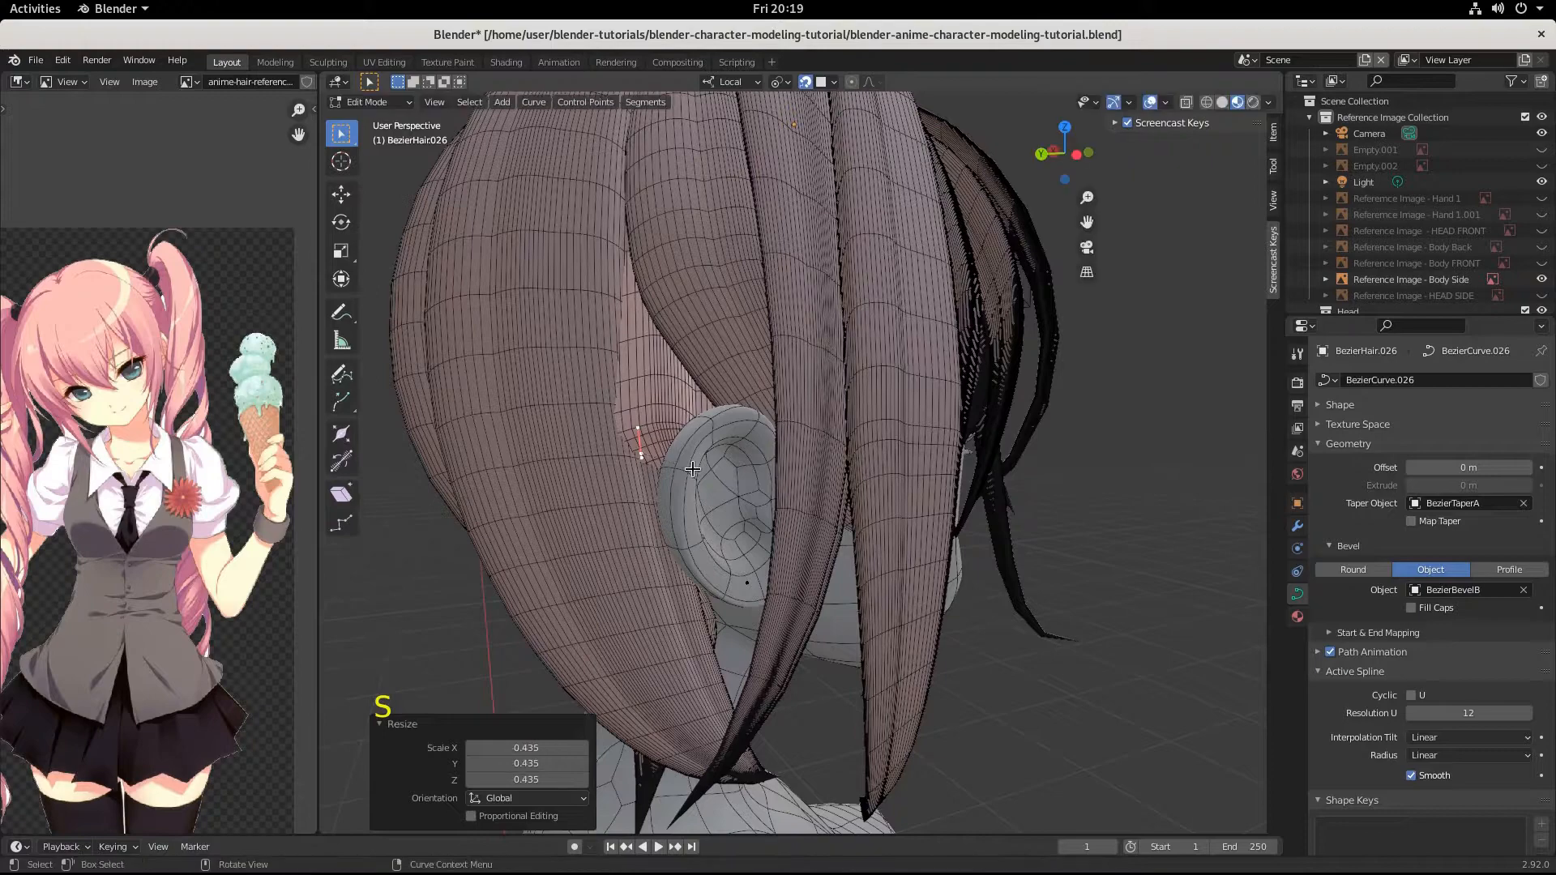
{"action": "key", "text": "g"}
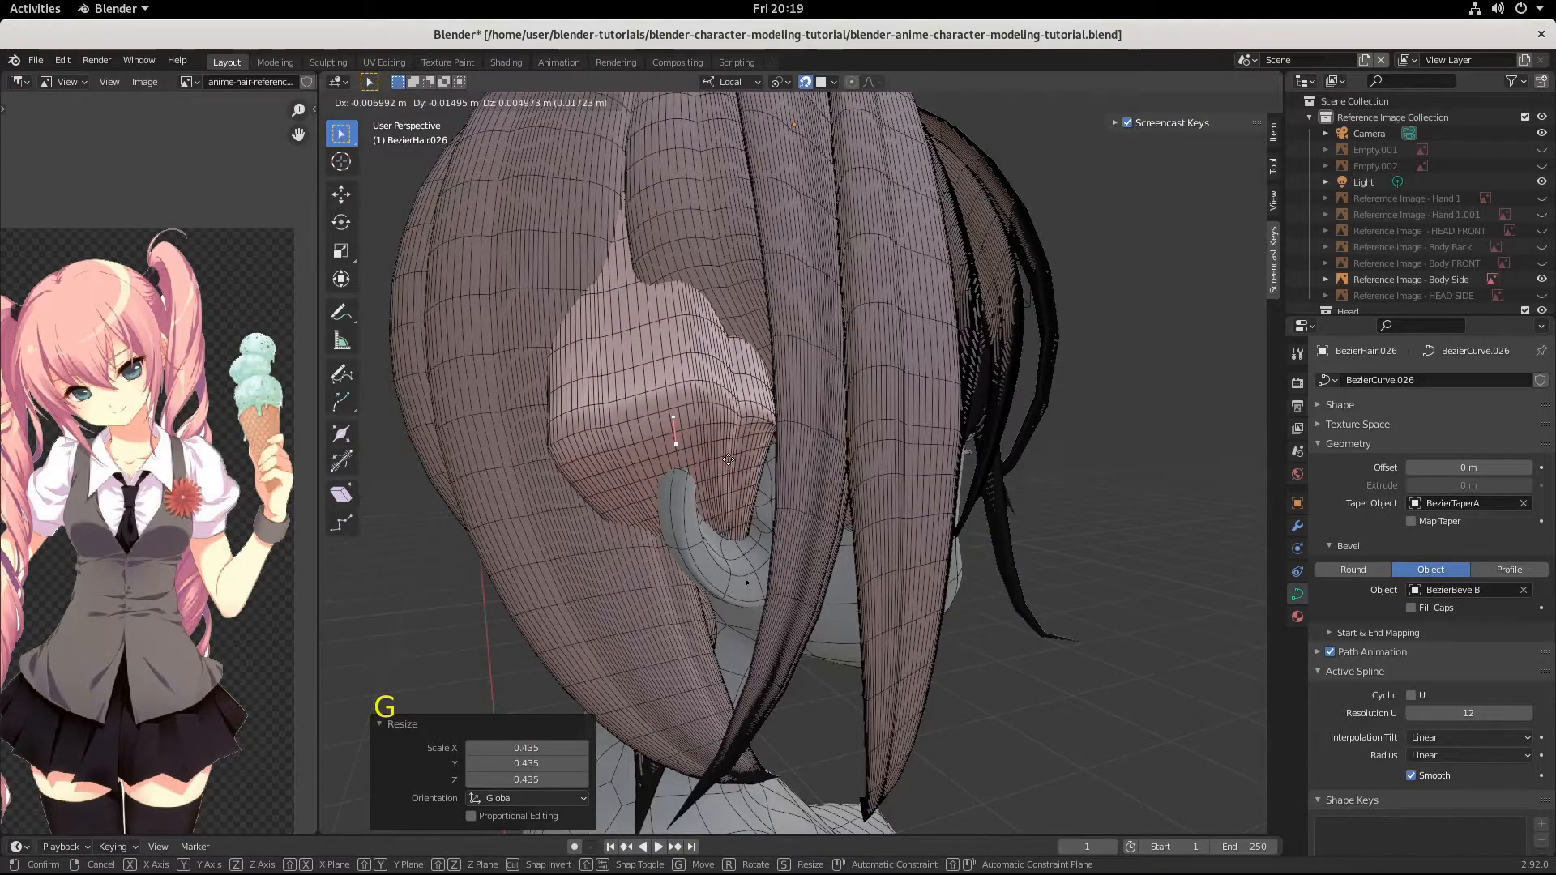
{"action": "key", "text": "ctrl"}
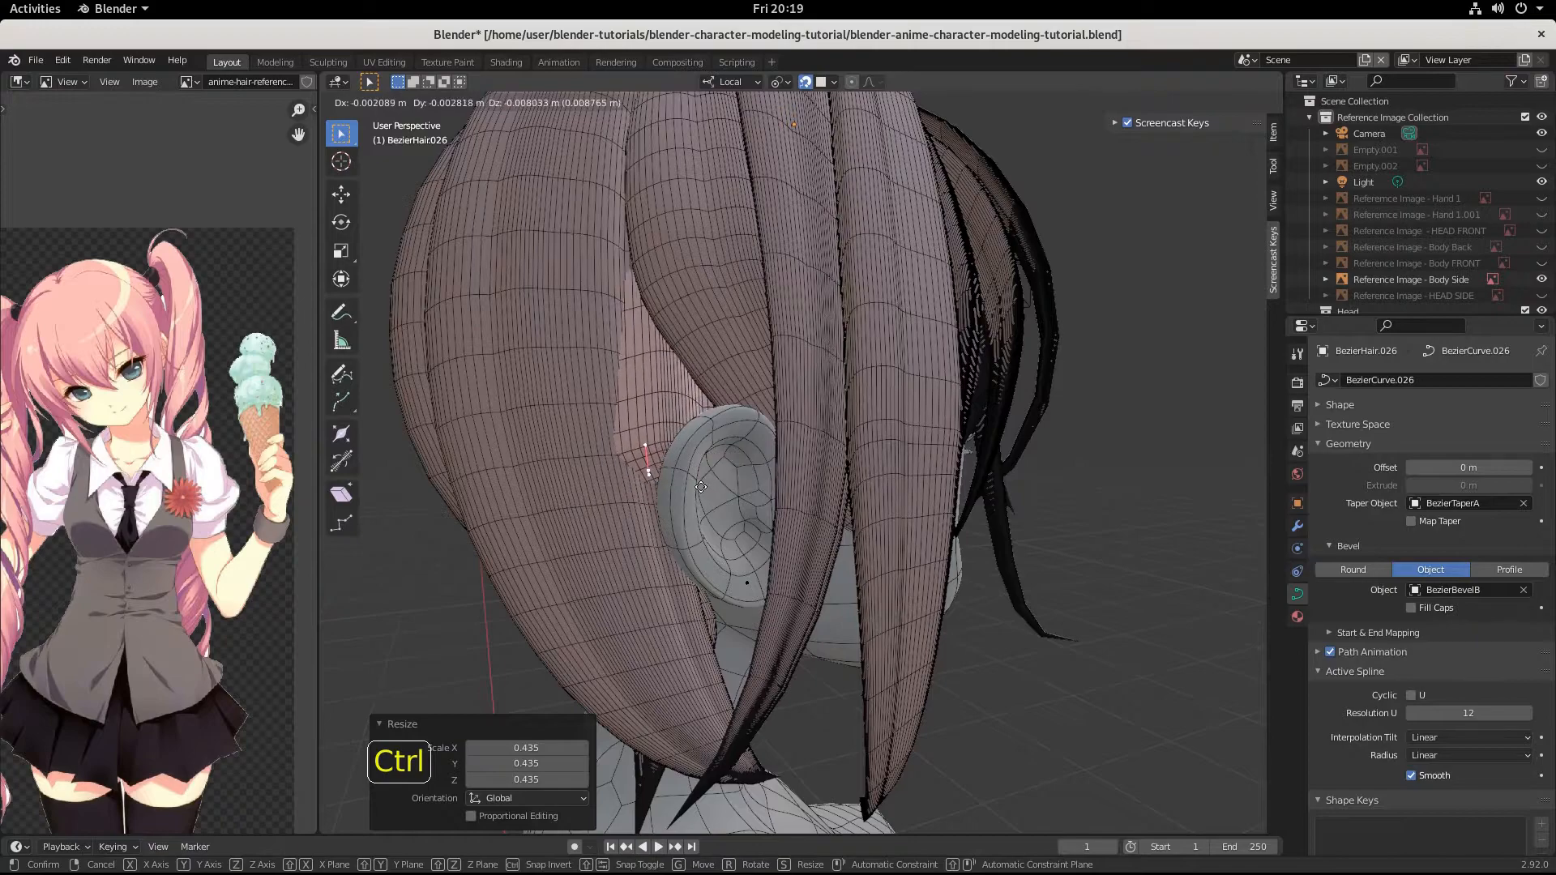
{"action": "left_click", "coordinate": [701, 486]}
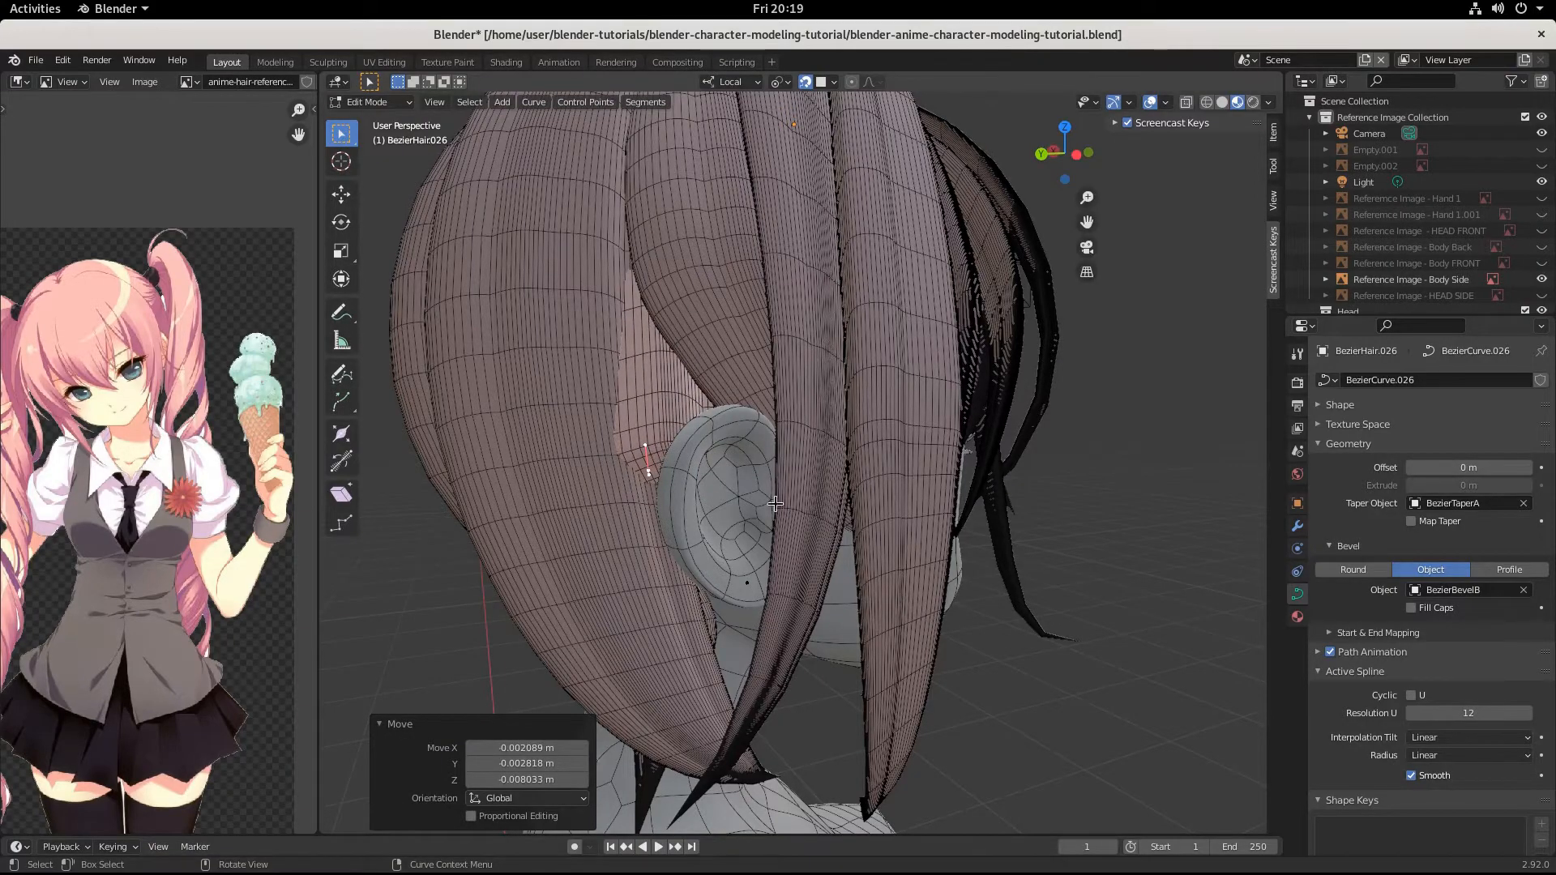
{"action": "mouse_move", "coordinate": [775, 503]}
{"action": "middle_mouse_down"}
{"action": "mouse_move", "coordinate": [645, 448]}
{"action": "mouse_move", "coordinate": [747, 496]}
{"action": "middle_mouse_up"}
On the neighbouring strand above the ear, rotate the middle control point's handles by 6.98° and lower the point about 0.012 m.
{"action": "left_click", "coordinate": [718, 360]}
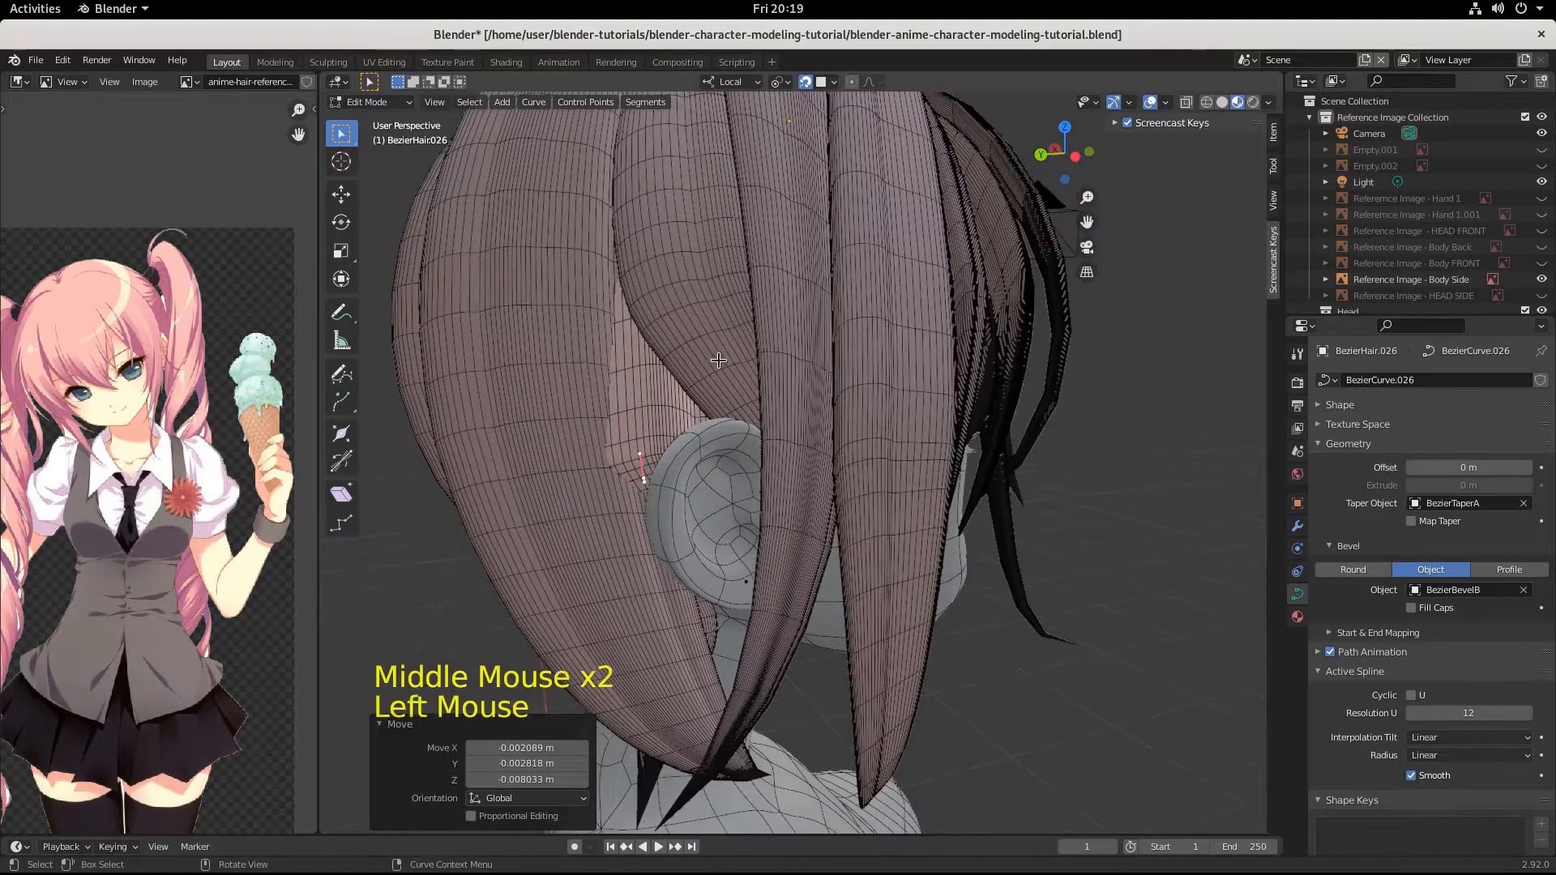
{"action": "left_click", "coordinate": [682, 249]}
{"action": "key", "text": "Tab"}
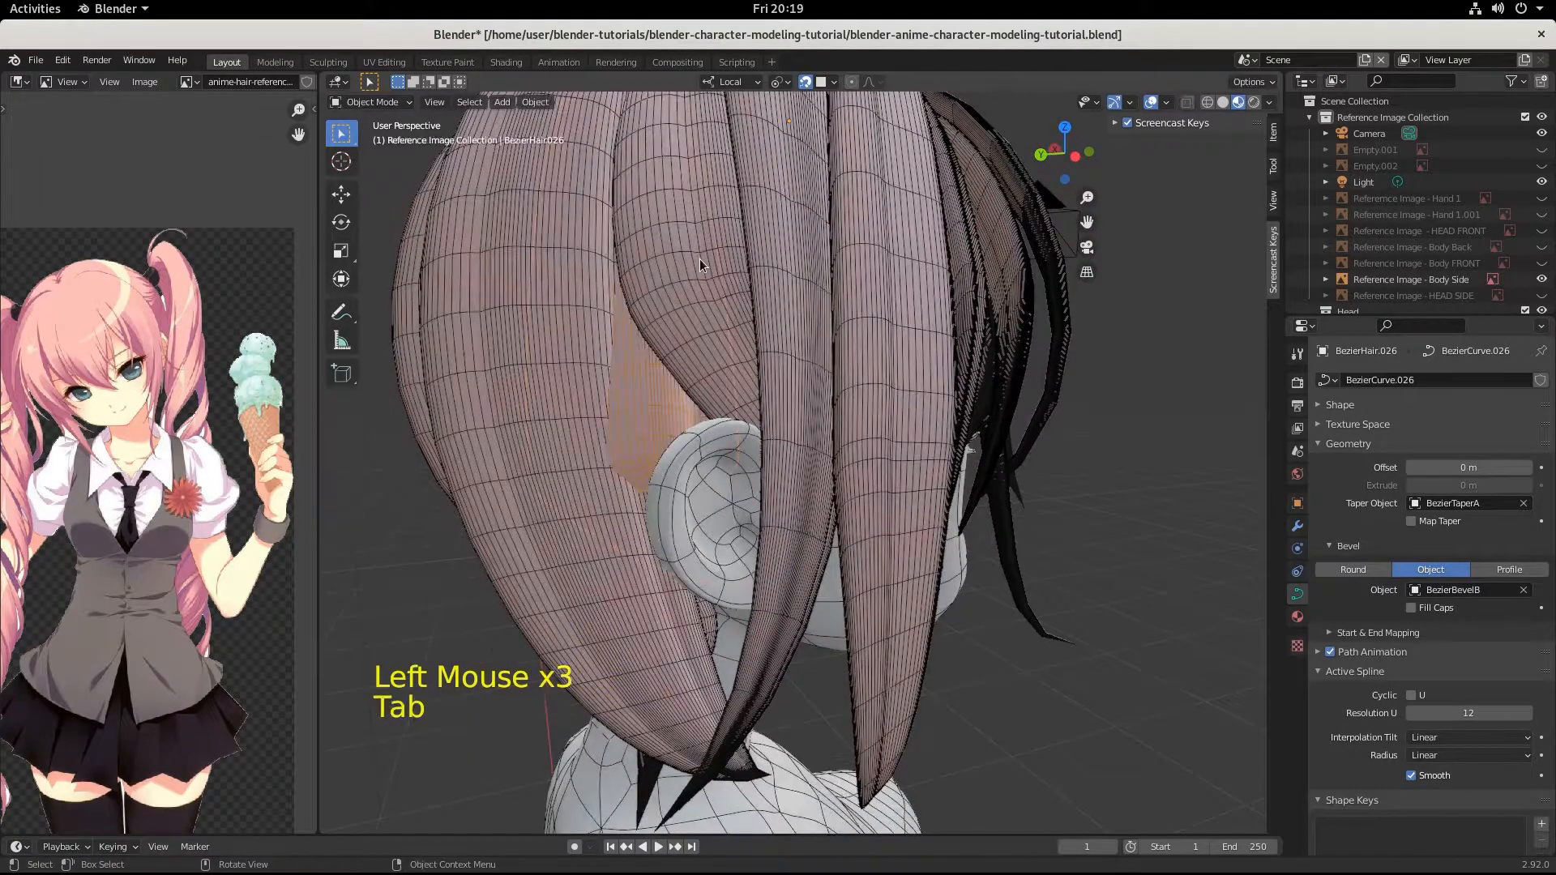
{"action": "left_click", "coordinate": [699, 258]}
{"action": "key", "text": "Tab"}
{"action": "scroll", "coordinate": [698, 259], "scroll_direction": "down", "scroll_amount": 2}
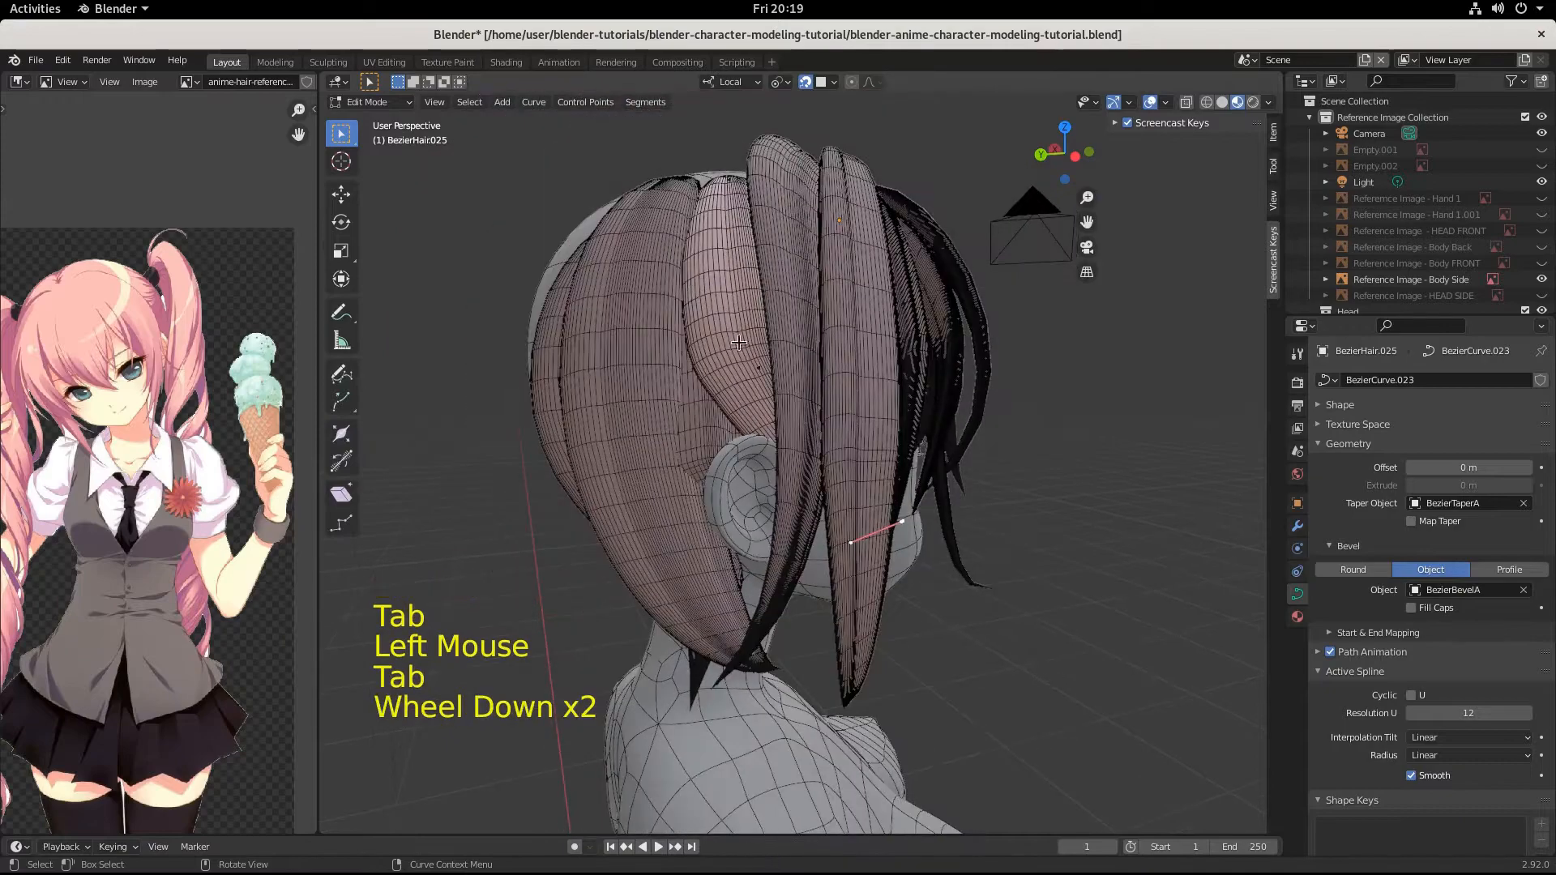
{"action": "left_click", "coordinate": [767, 375]}
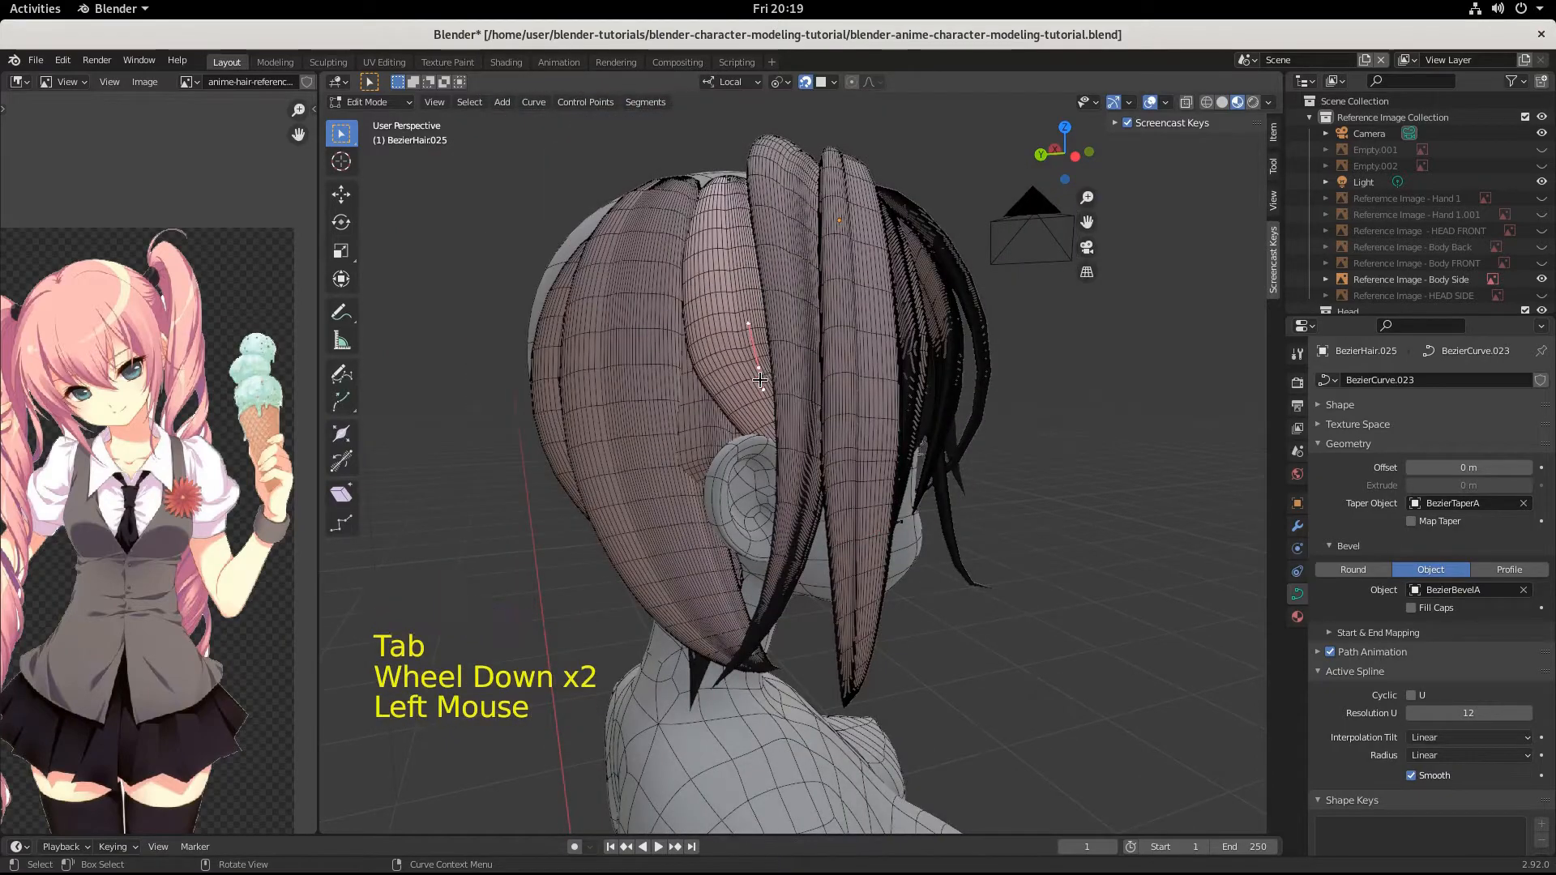
{"action": "key", "text": "r"}
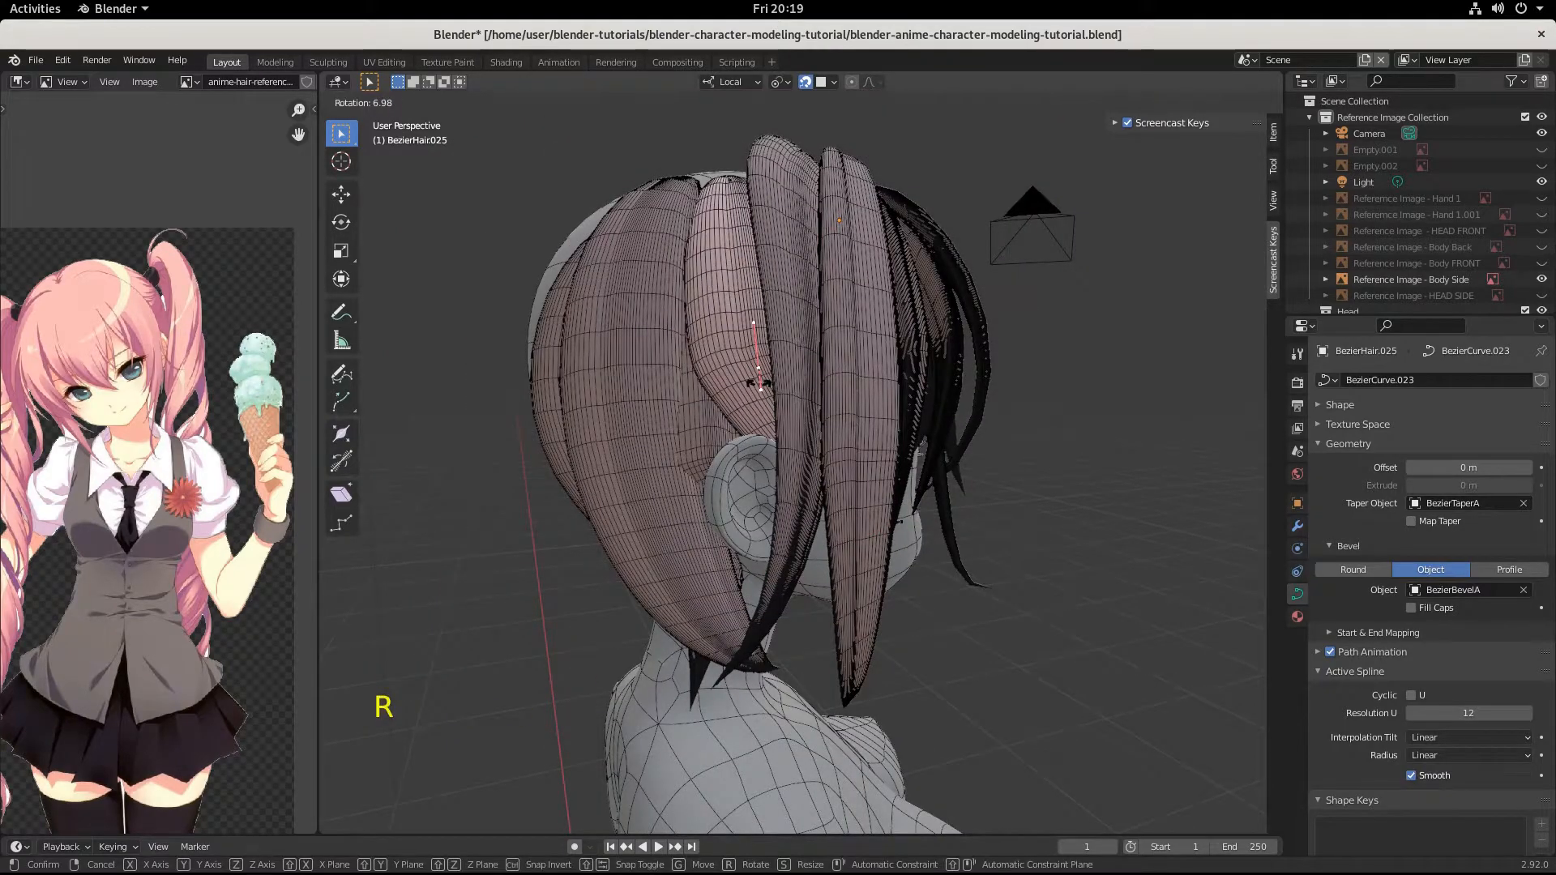
{"action": "left_click", "coordinate": [759, 384]}
{"action": "key", "text": "g"}
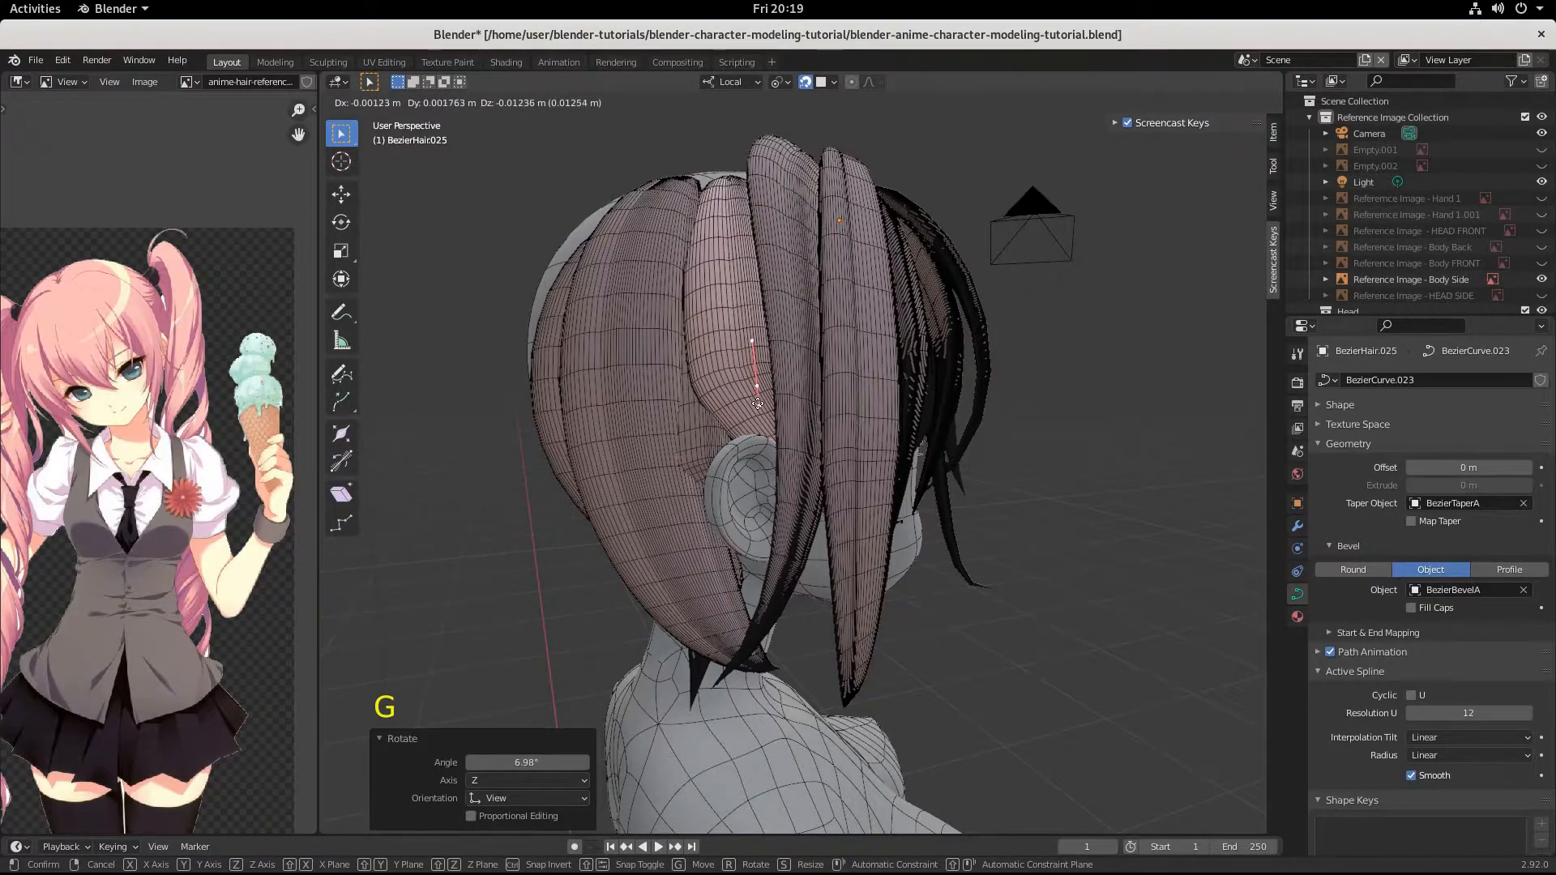
{"action": "left_click", "coordinate": [756, 403]}
{"action": "middle_click_drag", "start_coordinate": [757, 402], "coordinate": [616, 460]}
Return to editing BezierHair.026 and move its middle control point above the ear by about -0.003, -0.038, 0.025 m.
{"action": "scroll", "coordinate": [767, 411], "scroll_direction": "up", "scroll_amount": 3}
{"action": "left_click", "coordinate": [721, 411]}
{"action": "key", "text": "Tab"}
{"action": "left_click", "coordinate": [721, 412]}
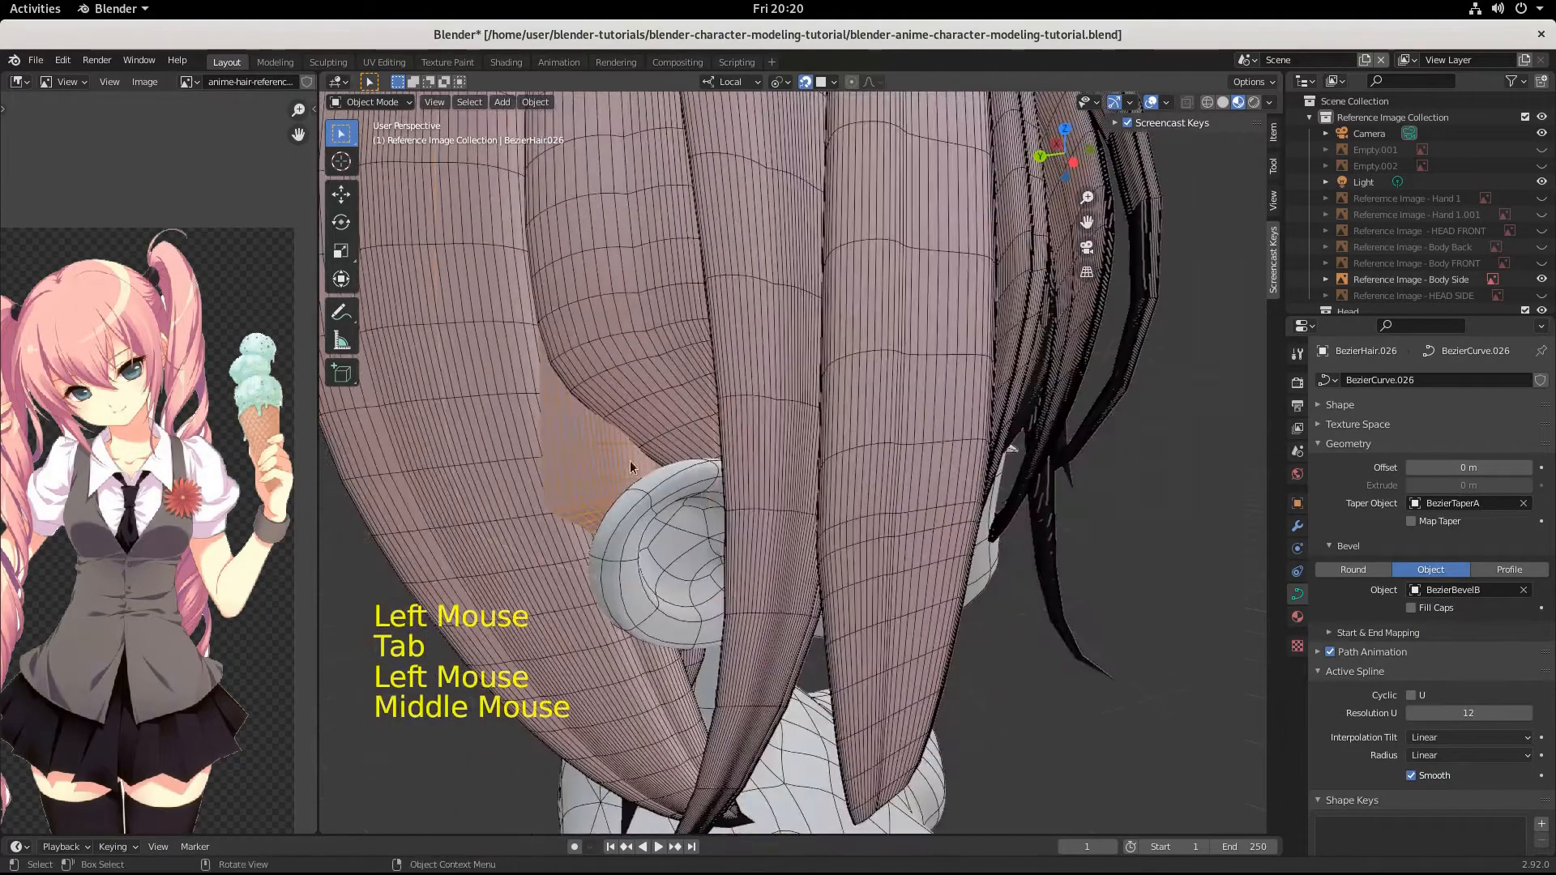
{"action": "key", "text": "Tab"}
{"action": "left_click", "coordinate": [614, 499]}
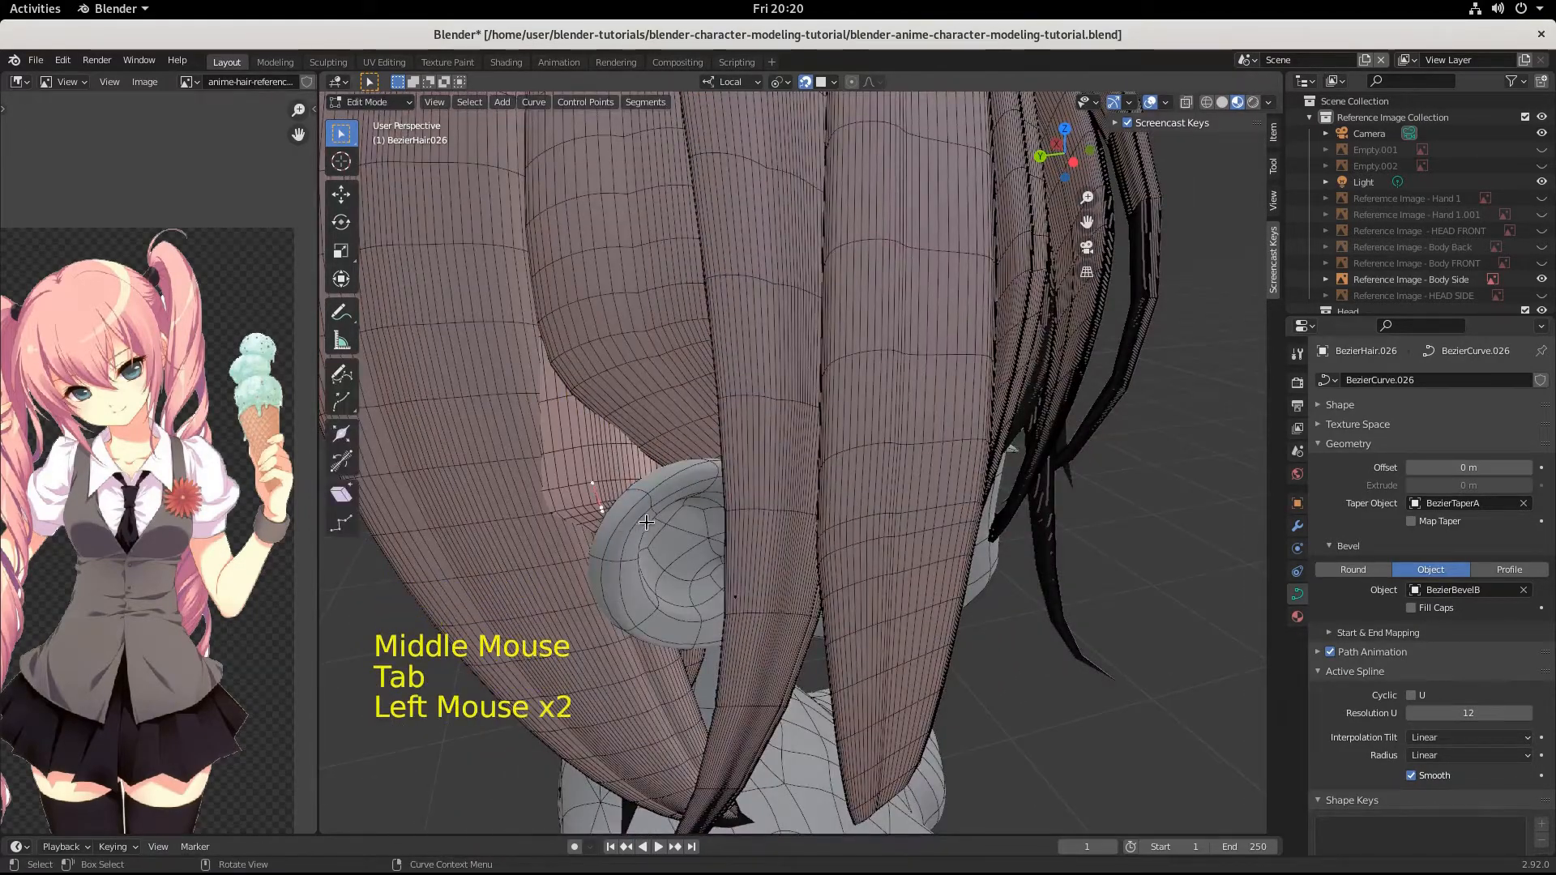
{"action": "key", "text": "g"}
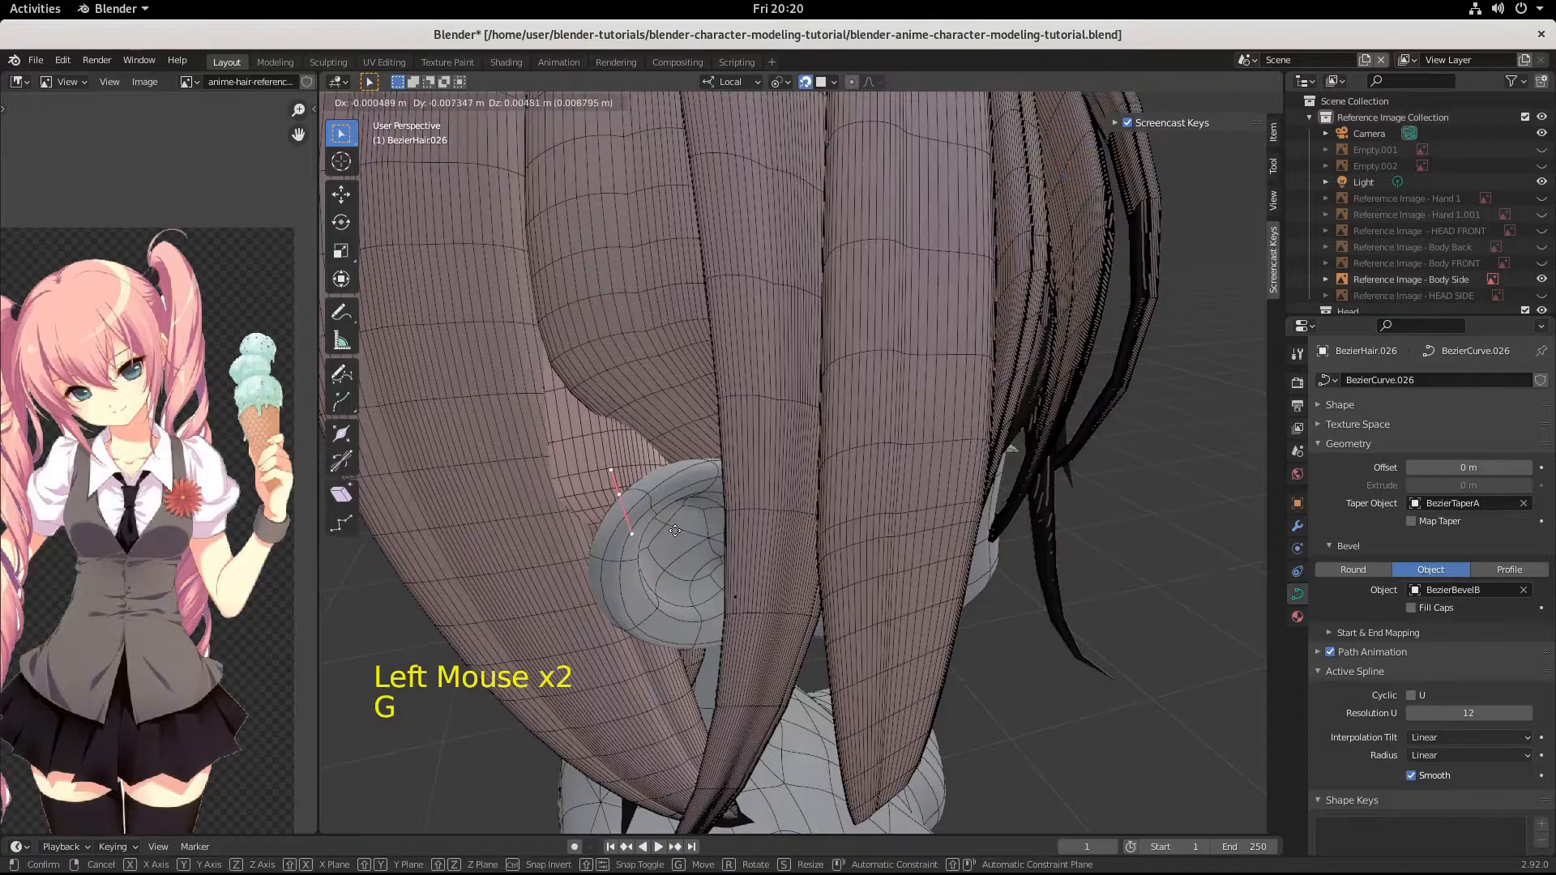
{"action": "key", "text": "ctrl"}
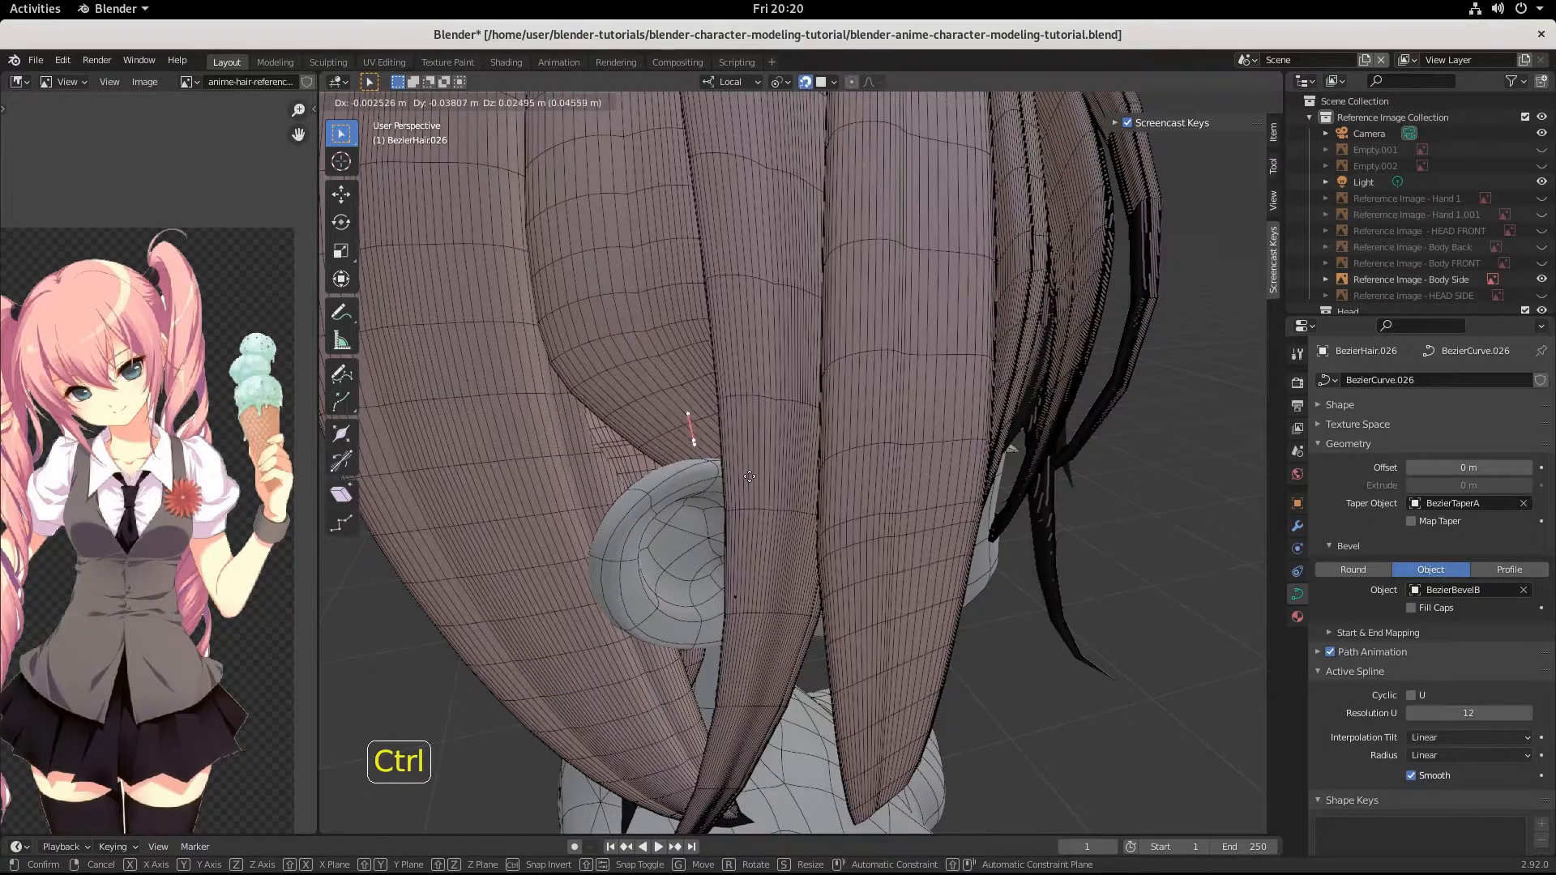
{"action": "left_click", "coordinate": [750, 478]}
{"action": "scroll", "coordinate": [750, 478], "scroll_direction": "up", "scroll_amount": 2}
{"action": "middle_click_drag", "start_coordinate": [749, 478], "coordinate": [732, 252]}
{"action": "scroll", "coordinate": [729, 422], "scroll_direction": "down", "scroll_amount": 2}
{"action": "scroll", "coordinate": [713, 401], "scroll_direction": "up", "scroll_amount": 1}
{"action": "scroll", "coordinate": [666, 408], "scroll_direction": "down", "scroll_amount": 2}
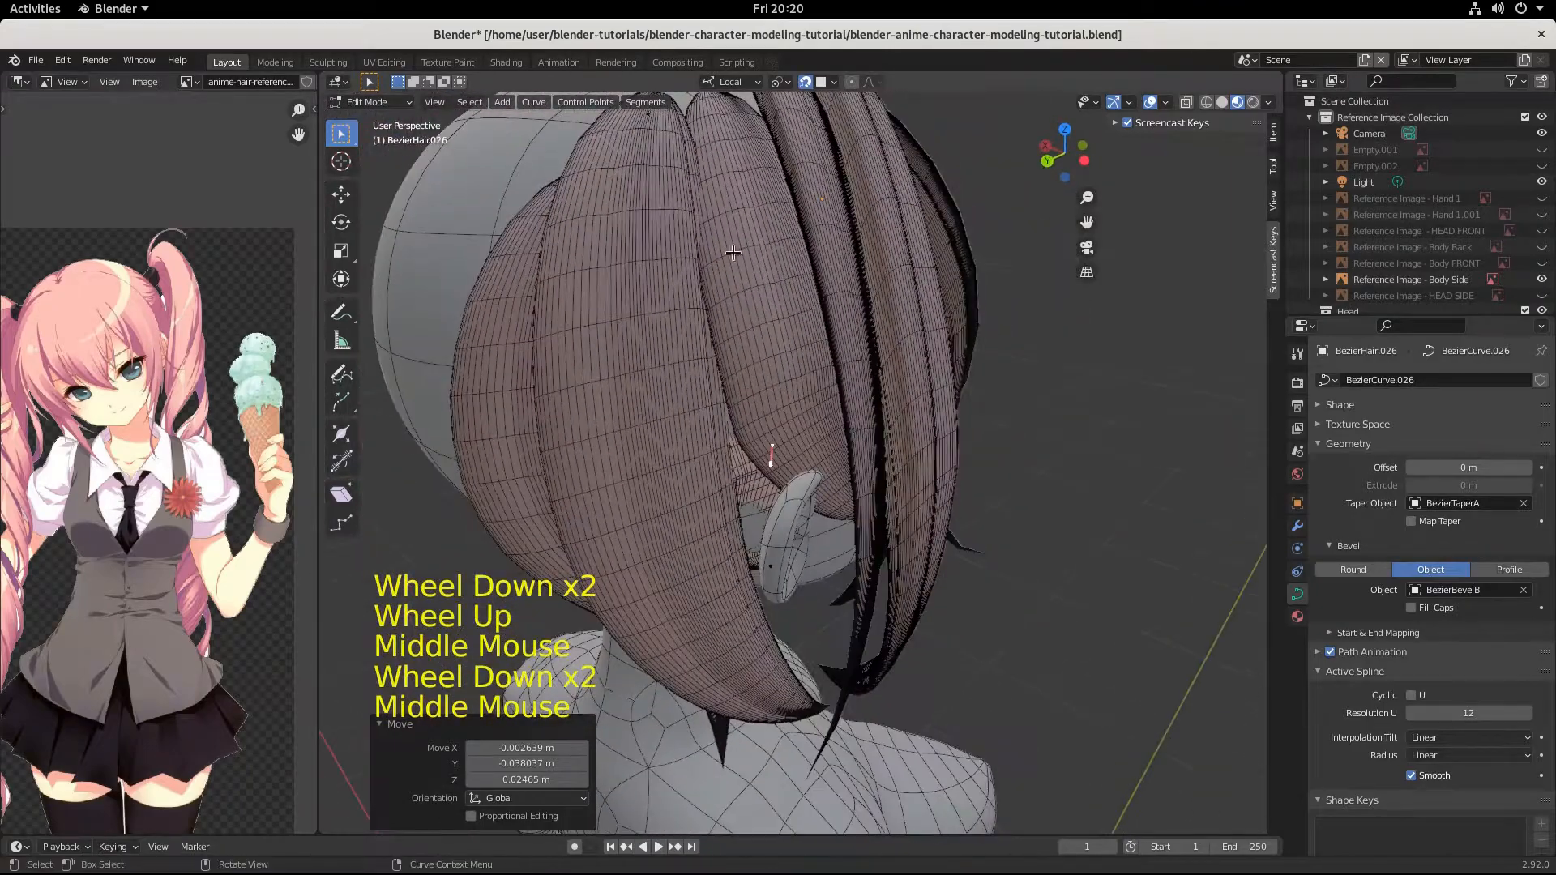
{"action": "left_click", "coordinate": [656, 120]}
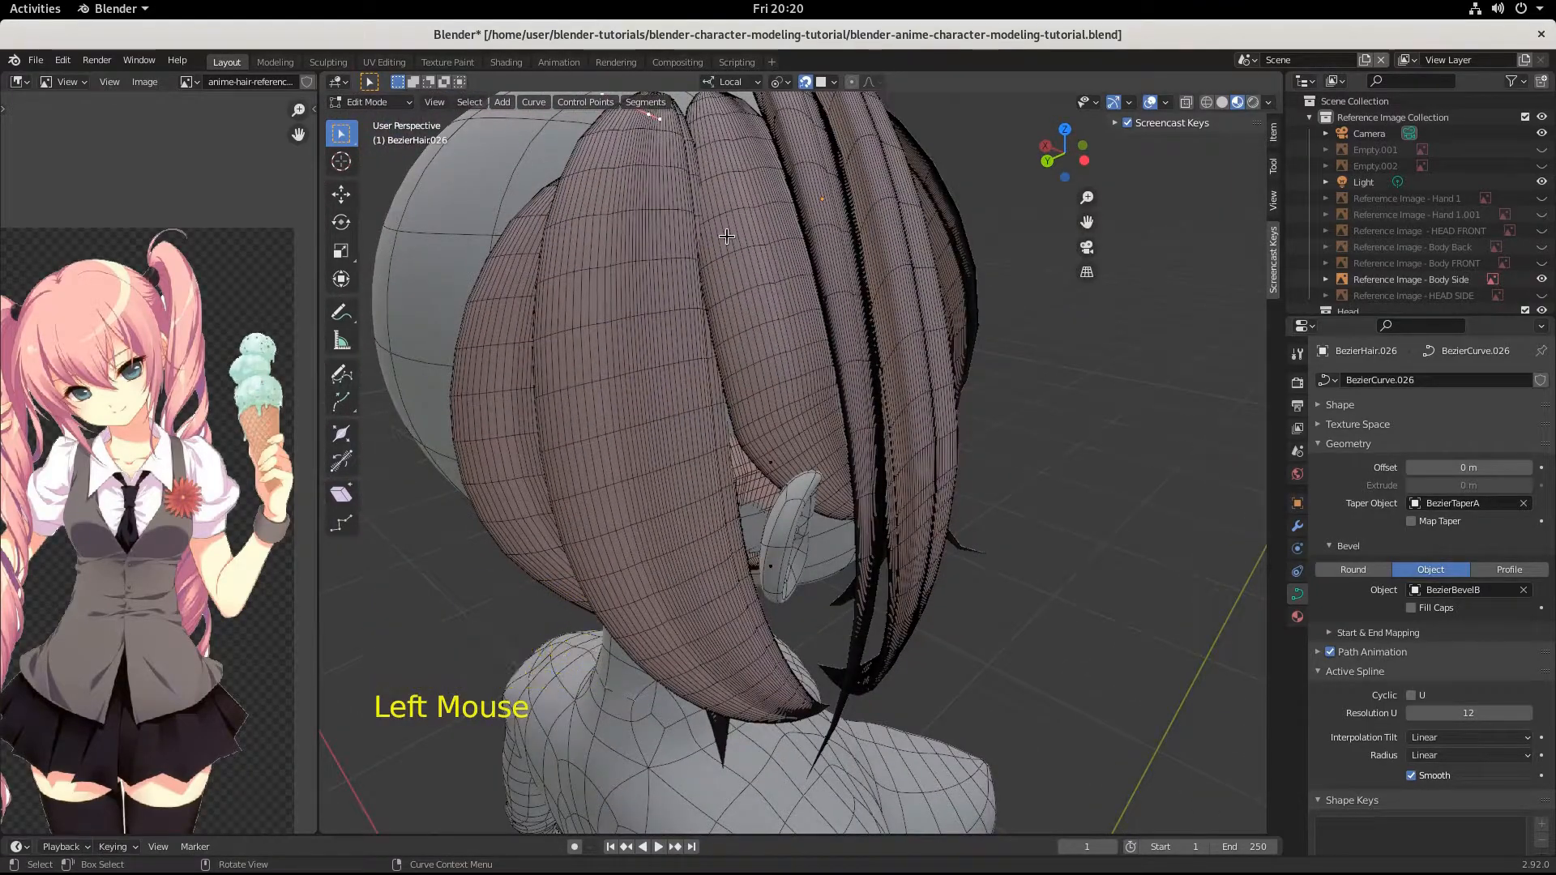
{"action": "key", "text": "g"}
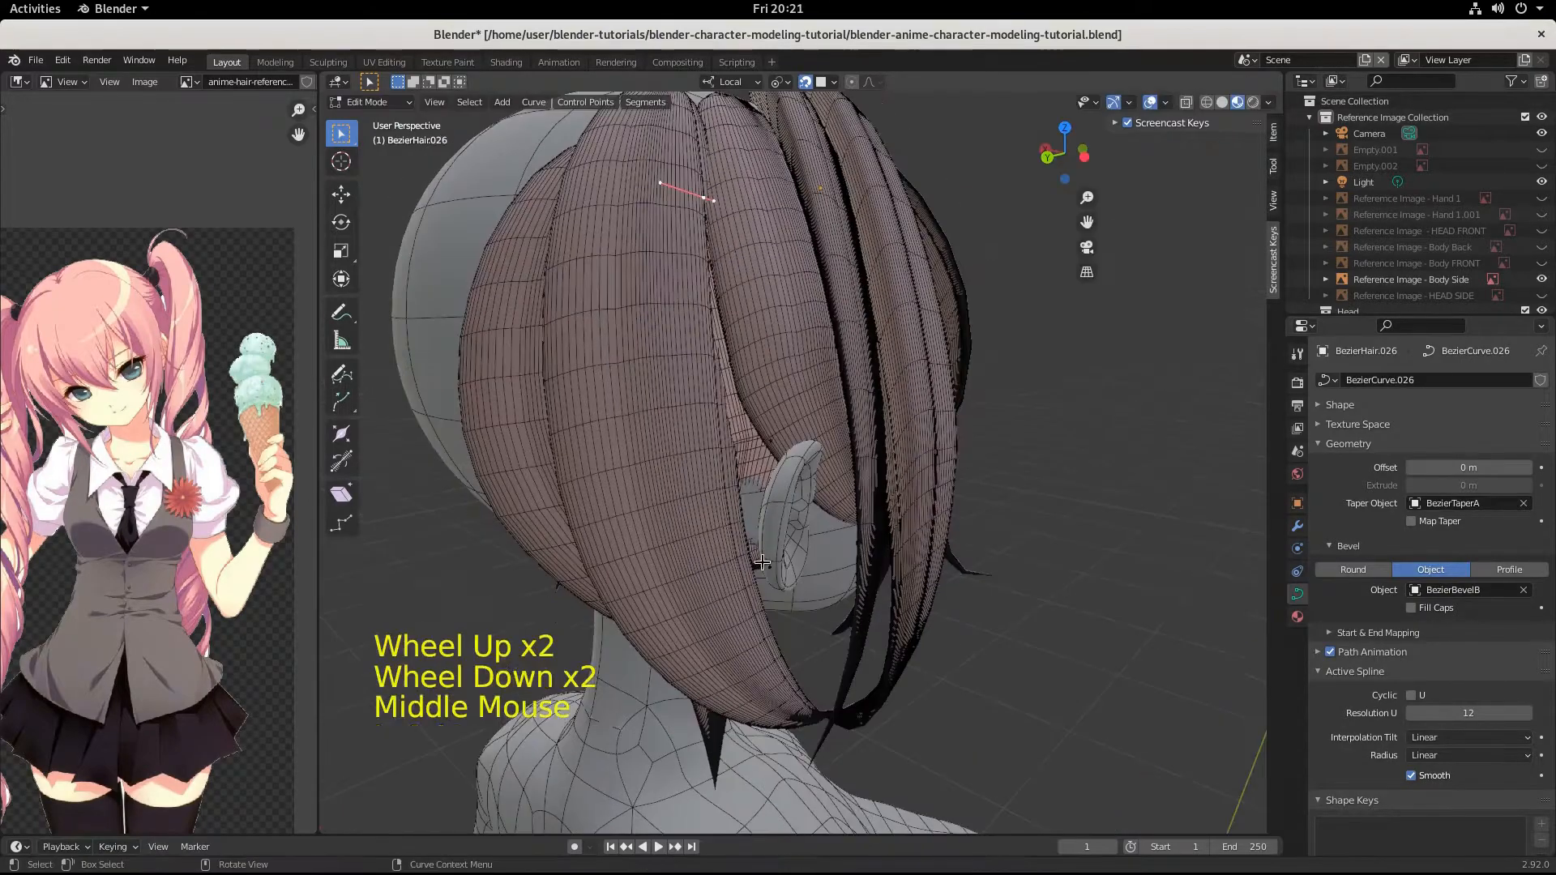
Select the strand's tip control point behind the ear and move it by about -0.006, -0.004, -0.001 m.
{"action": "left_click", "coordinate": [780, 565]}
{"action": "mouse_move", "coordinate": [779, 565]}
{"action": "middle_mouse_down"}
{"action": "mouse_move", "coordinate": [830, 562]}
{"action": "mouse_move", "coordinate": [806, 559]}
{"action": "middle_mouse_up"}
{"action": "key", "text": "g"}
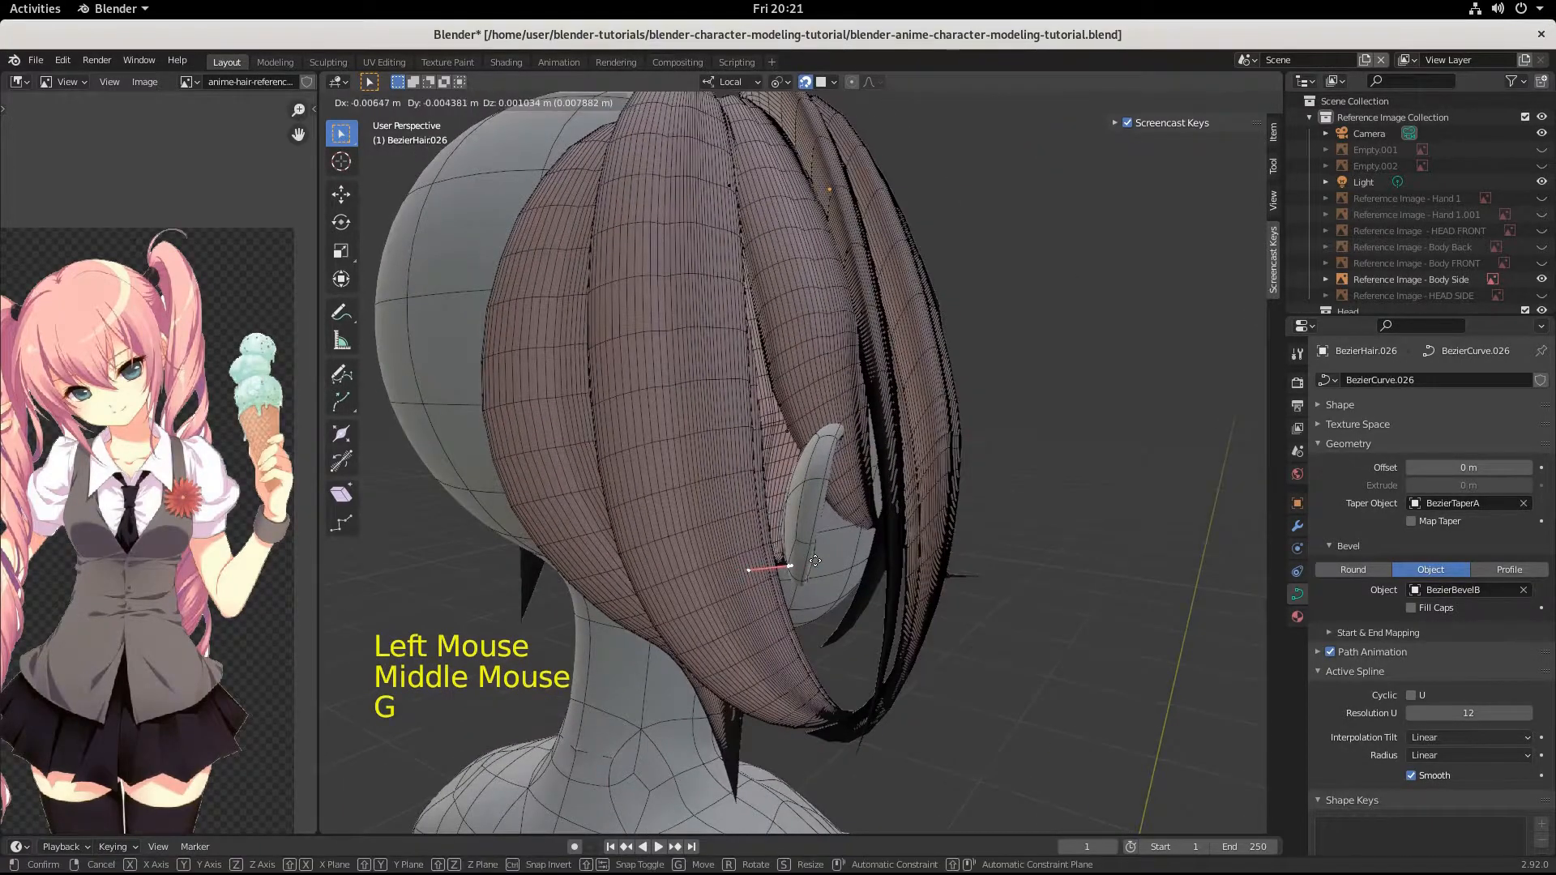
{"action": "left_click", "coordinate": [815, 563]}
{"action": "middle_click_drag", "start_coordinate": [815, 562], "coordinate": [761, 499]}
{"action": "scroll", "coordinate": [762, 513], "scroll_direction": "up", "scroll_amount": 3}
{"action": "scroll", "coordinate": [761, 513], "scroll_direction": "down", "scroll_amount": 2}
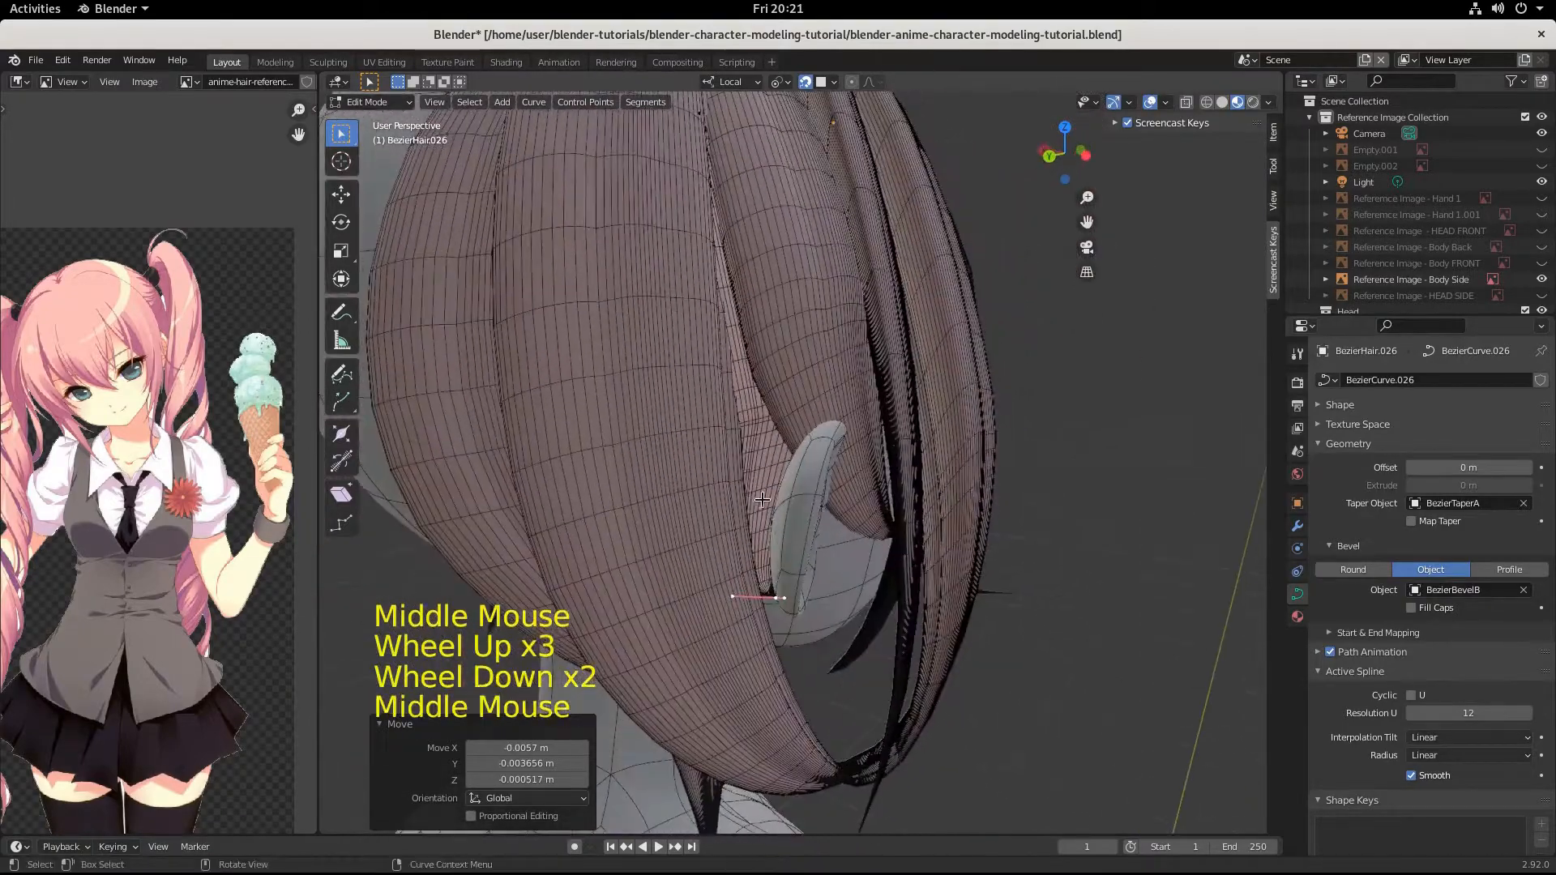
Examine the strands around the ear and the side of the head from several angles.
{"action": "middle_click_drag", "start_coordinate": [785, 595], "coordinate": [715, 484]}
{"action": "scroll", "coordinate": [664, 486], "scroll_direction": "down", "scroll_amount": 3}
{"action": "scroll", "coordinate": [503, 479], "scroll_direction": "up", "scroll_amount": 4}
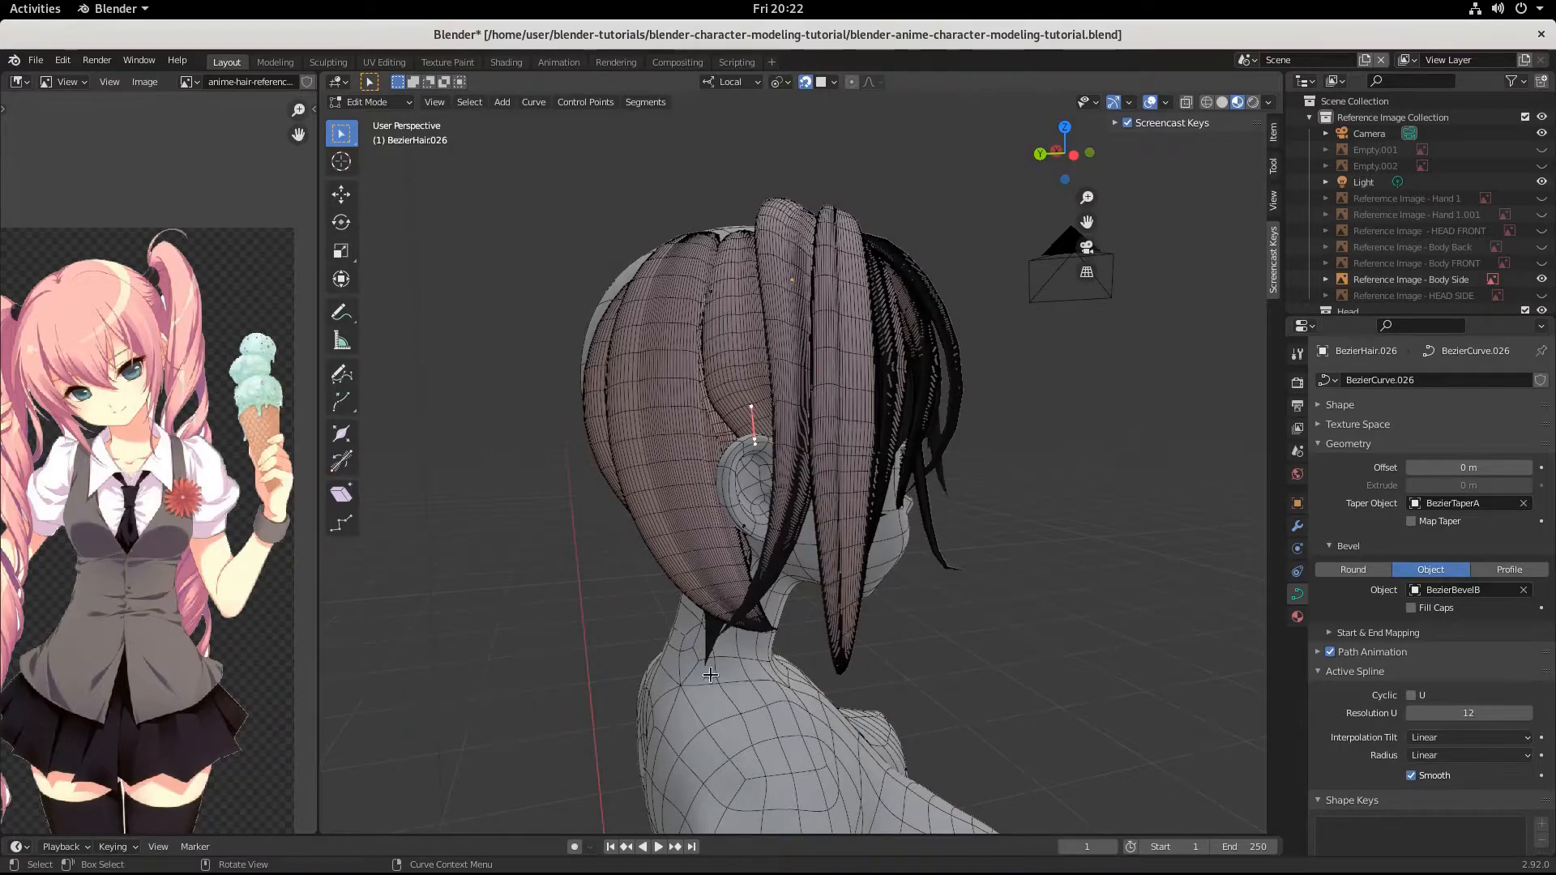
{"action": "middle_click_drag", "start_coordinate": [740, 456], "coordinate": [805, 481]}
{"action": "scroll", "coordinate": [829, 519], "scroll_direction": "up", "scroll_amount": 3}
{"action": "scroll", "coordinate": [856, 543], "scroll_direction": "down", "scroll_amount": 2}
{"action": "scroll", "coordinate": [856, 544], "scroll_direction": "up", "scroll_amount": 1}
{"action": "scroll", "coordinate": [806, 481], "scroll_direction": "down", "scroll_amount": 1}
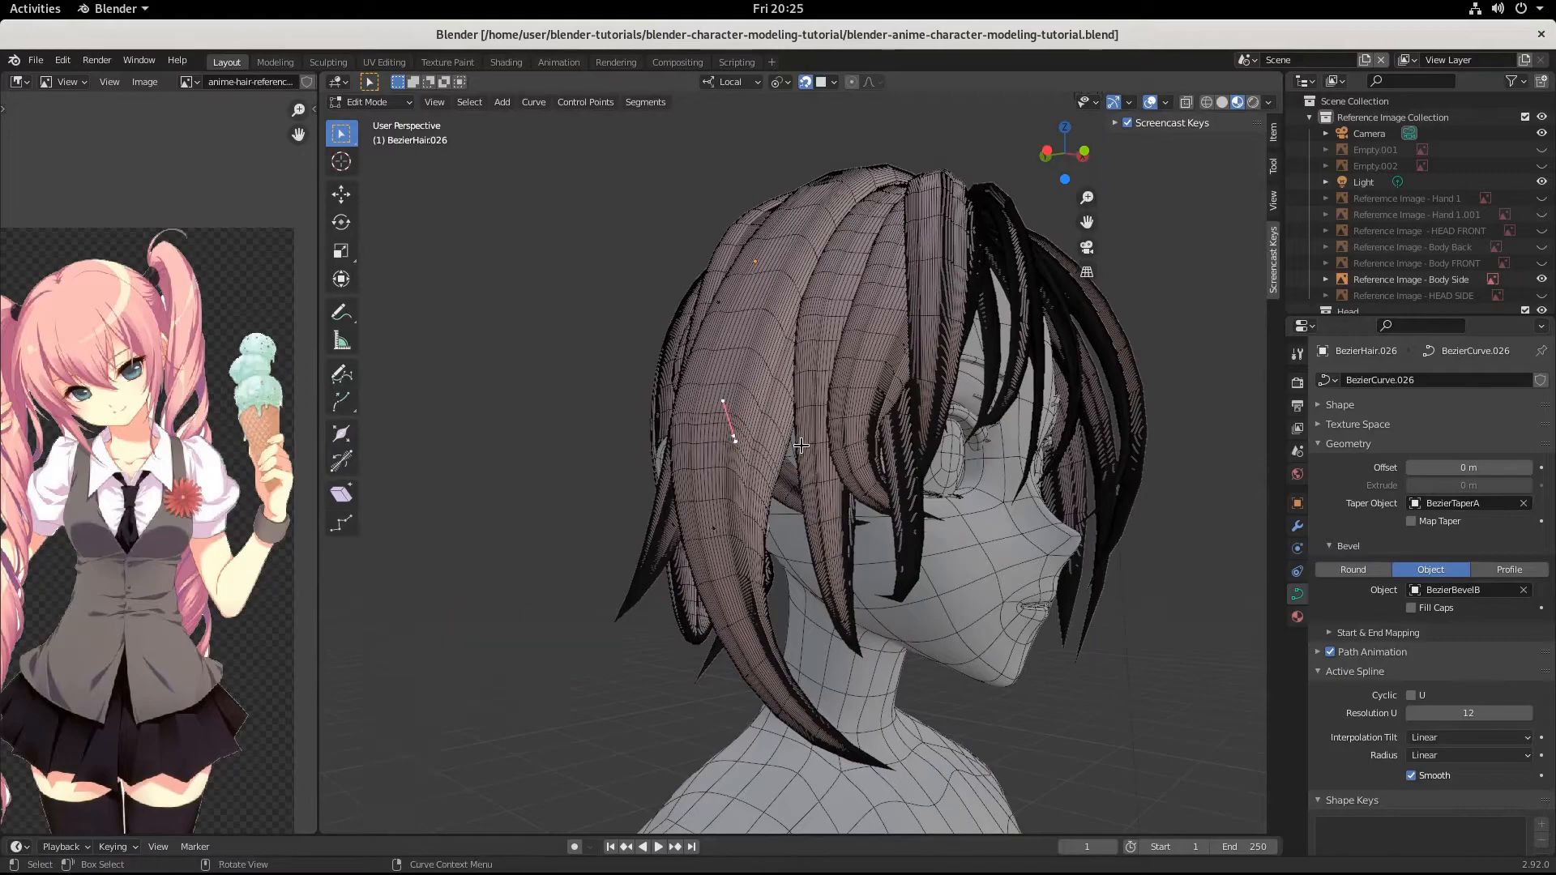
Leave curve editing and duplicate the BezierHair.025 strand above the ear, offsetting the copy by about 0.083, -0.002, 0.069 m.
{"action": "key", "text": "Tab"}
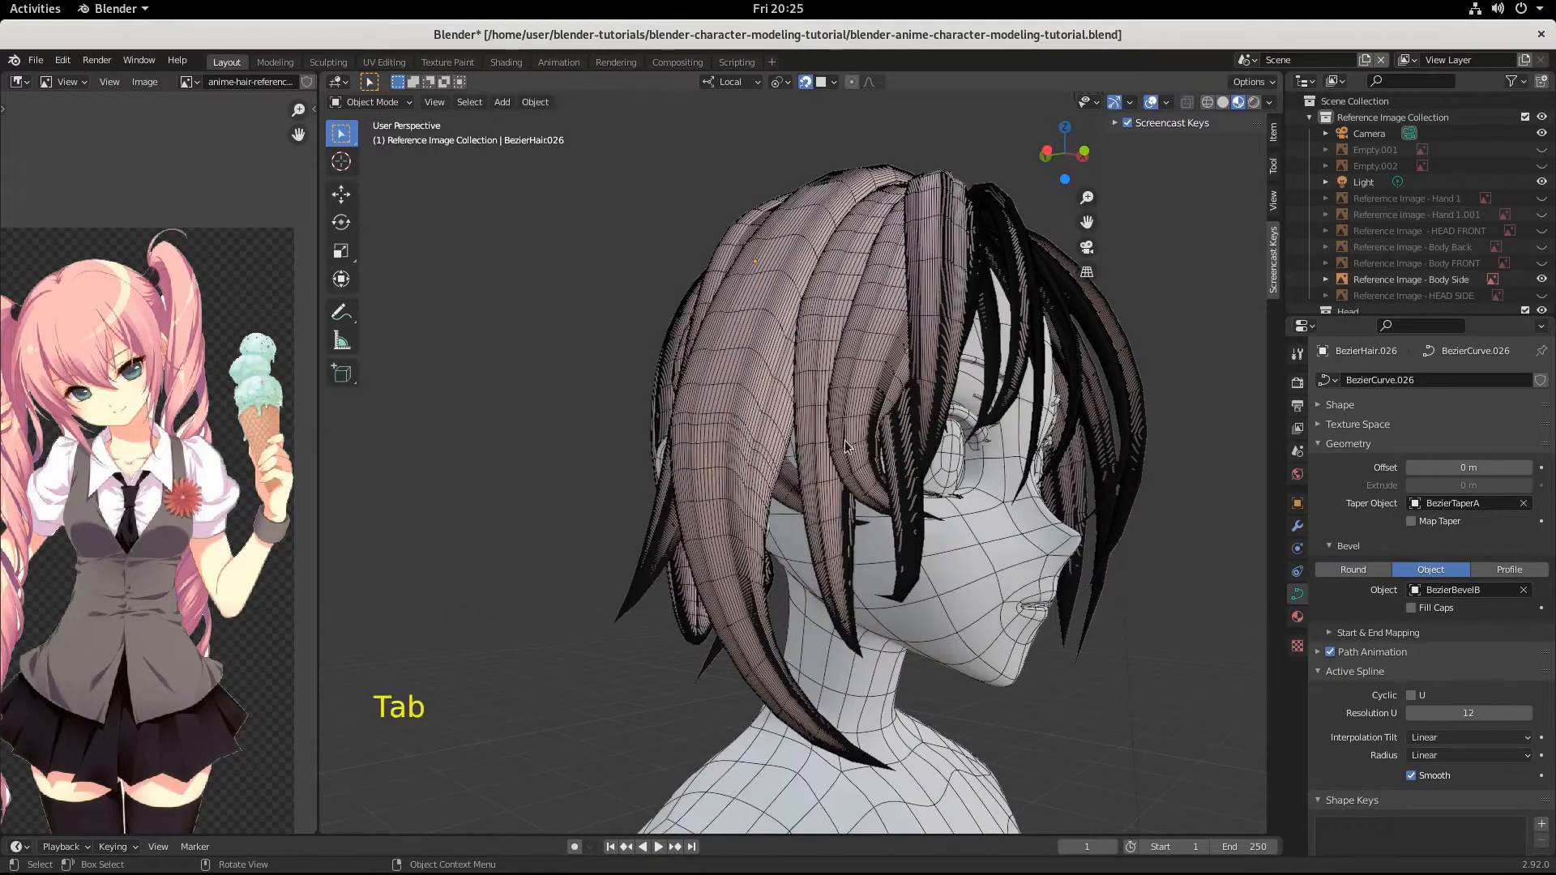
{"action": "scroll", "coordinate": [848, 437], "scroll_direction": "down", "scroll_amount": 2}
{"action": "middle_click_drag", "start_coordinate": [847, 437], "coordinate": [755, 464]}
{"action": "scroll", "coordinate": [910, 492], "scroll_direction": "down", "scroll_amount": 1}
{"action": "left_click", "coordinate": [785, 365]}
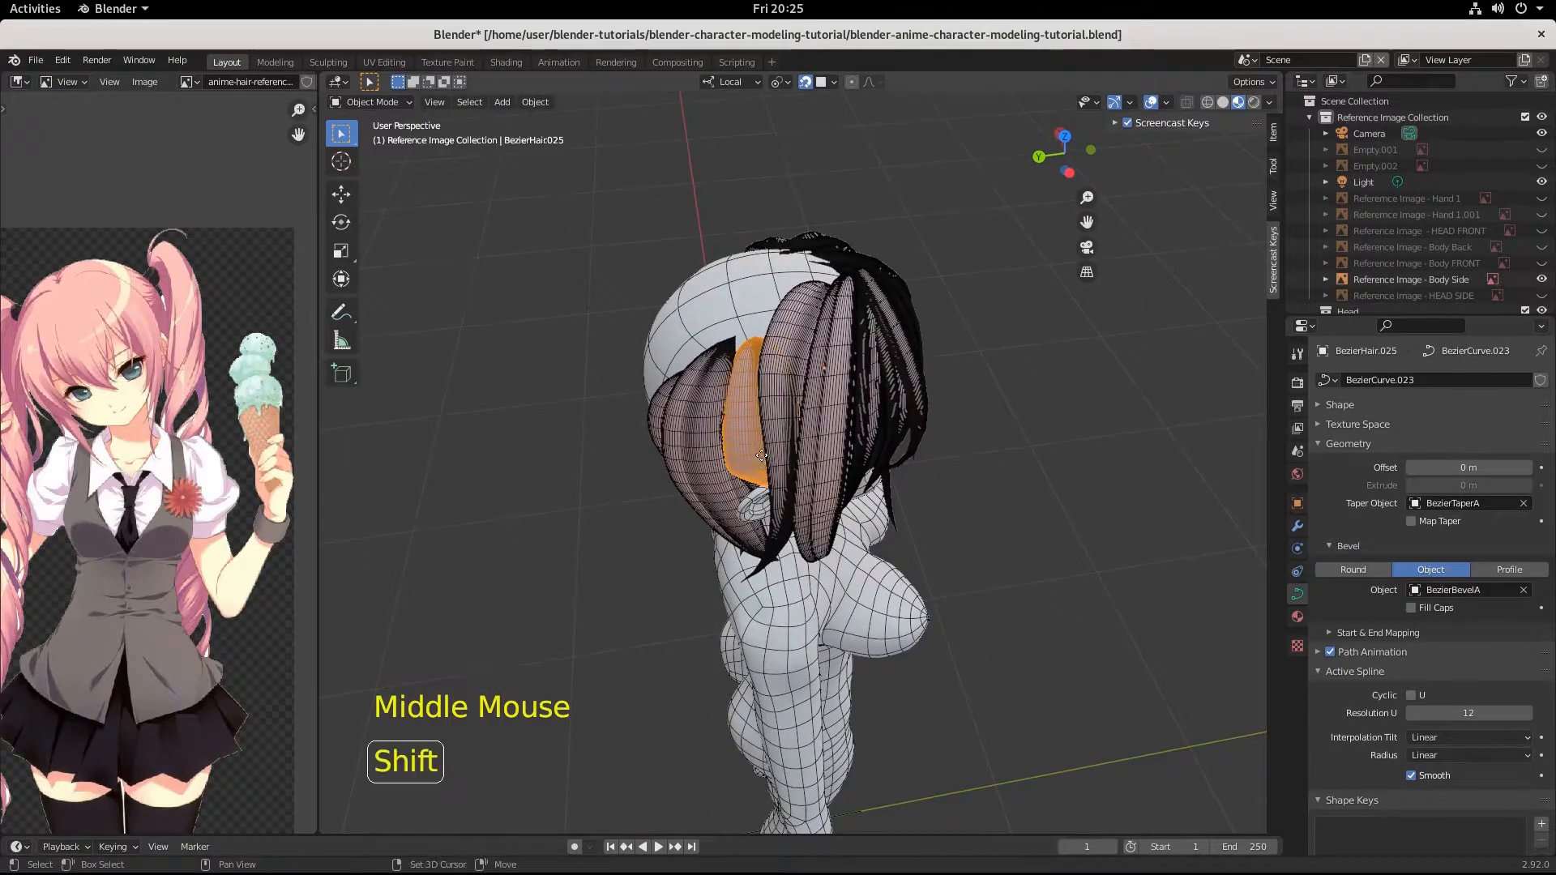
{"action": "key", "text": "shift+d"}
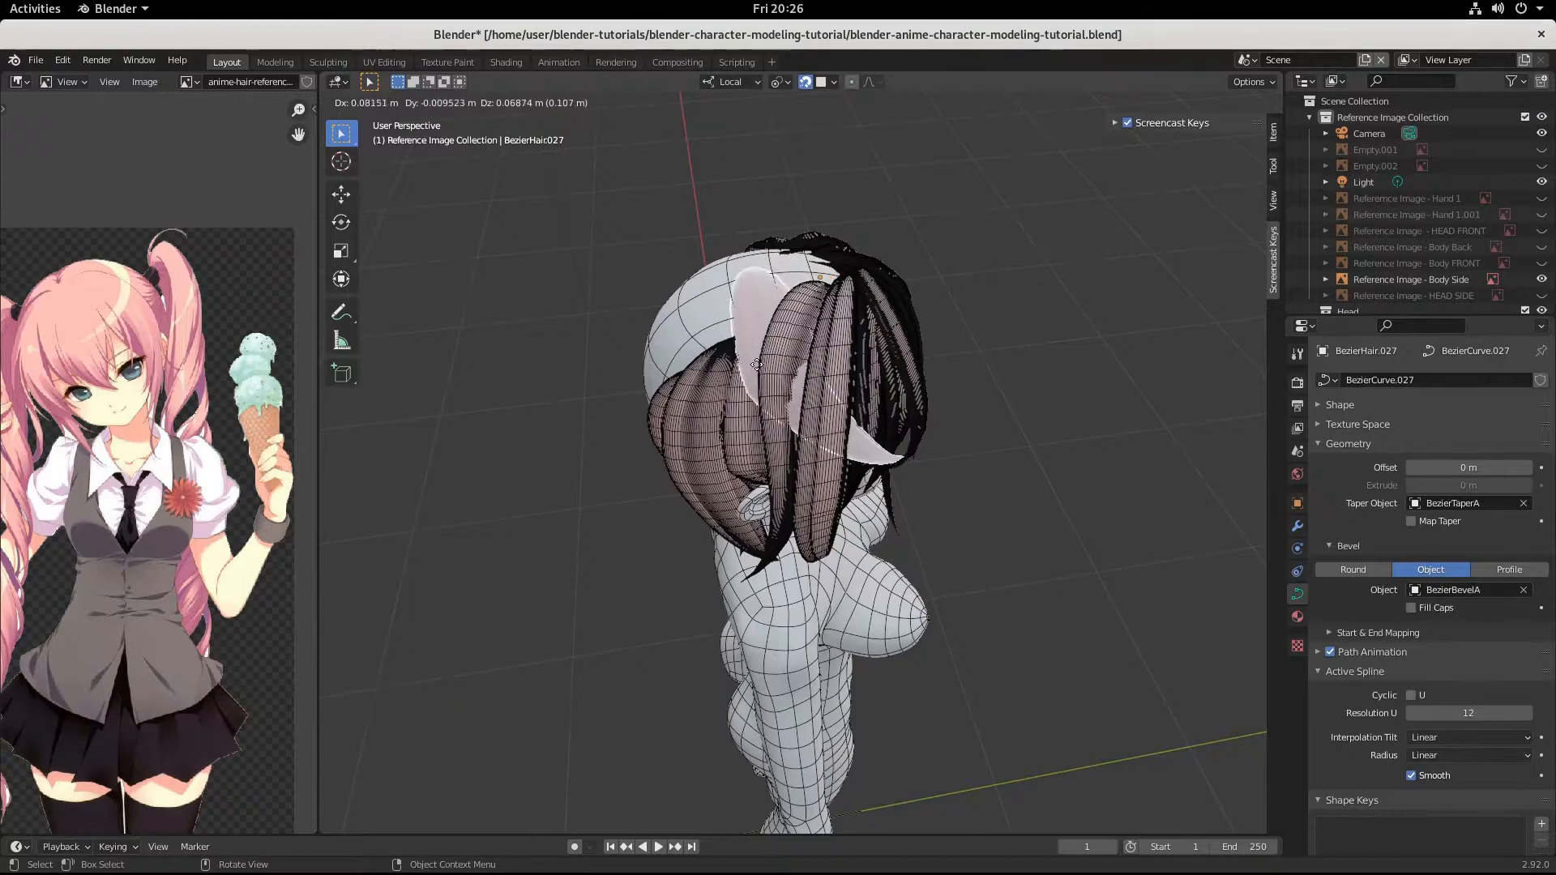
{"action": "left_click", "coordinate": [753, 371]}
Rotate the duplicated strand by -43.5° and move it onto the crown by about 0.037, 0.075, 0.020 m.
{"action": "key", "text": "r"}
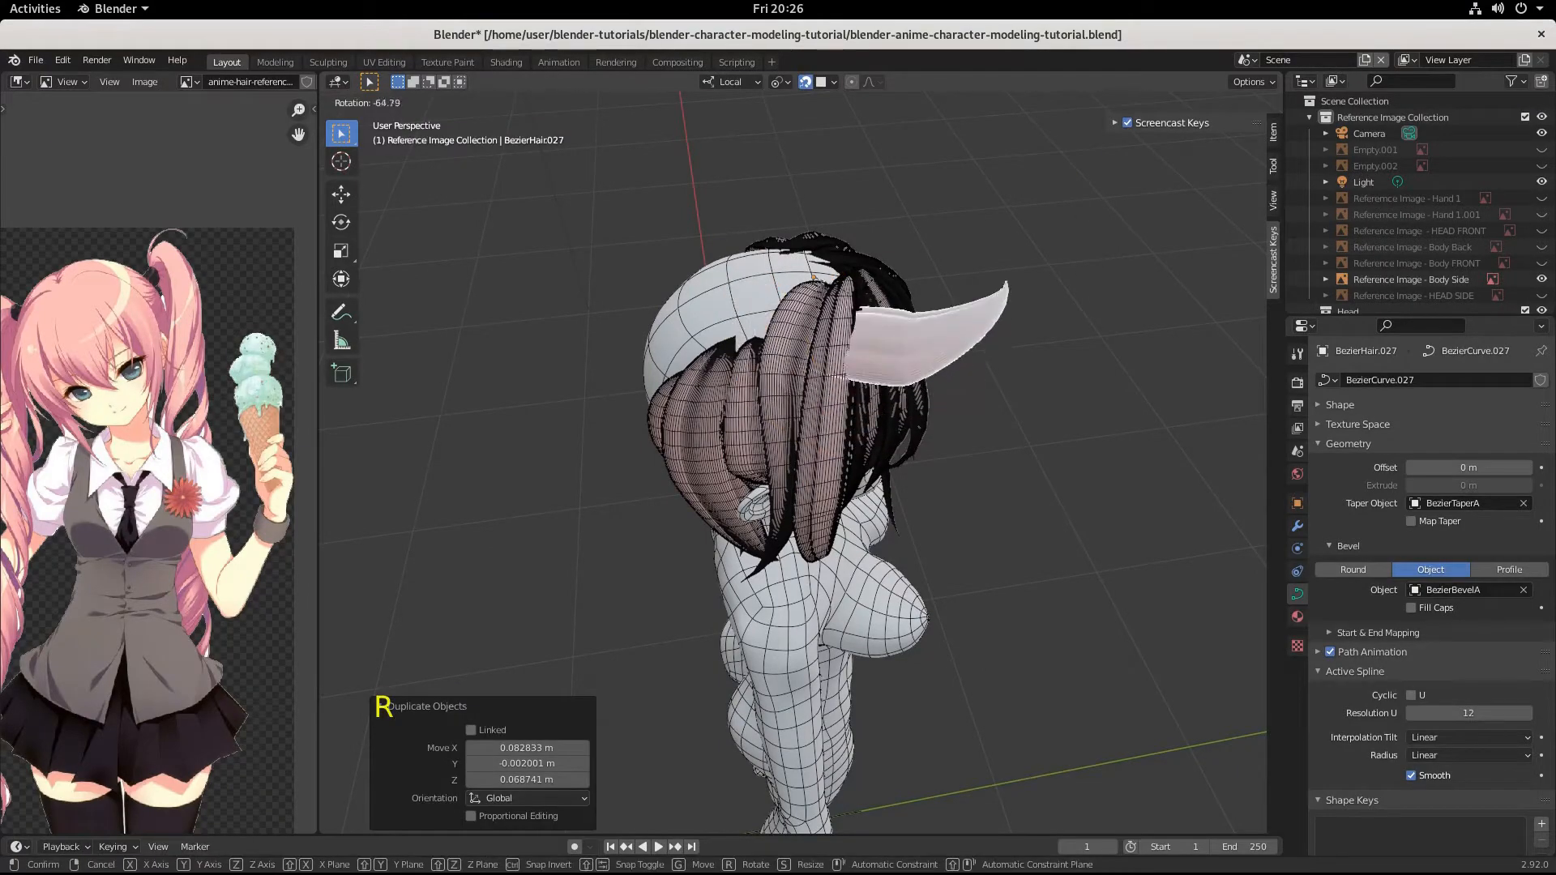
{"action": "left_click", "coordinate": [848, 318]}
{"action": "key", "text": "g"}
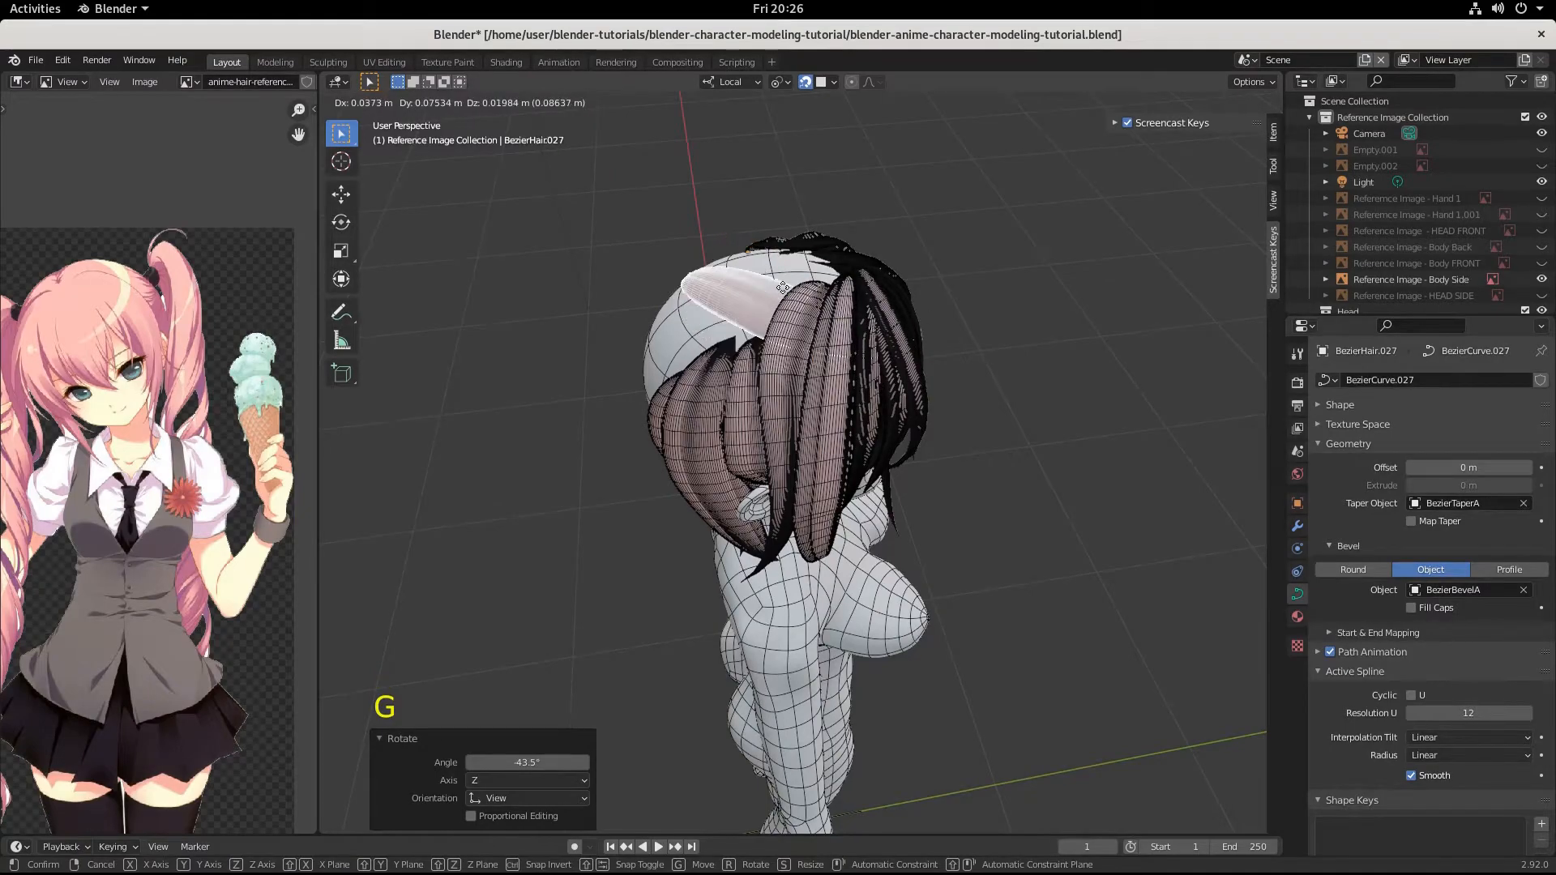
{"action": "left_click", "coordinate": [761, 316]}
{"action": "middle_click_drag", "start_coordinate": [829, 310], "coordinate": [818, 372]}
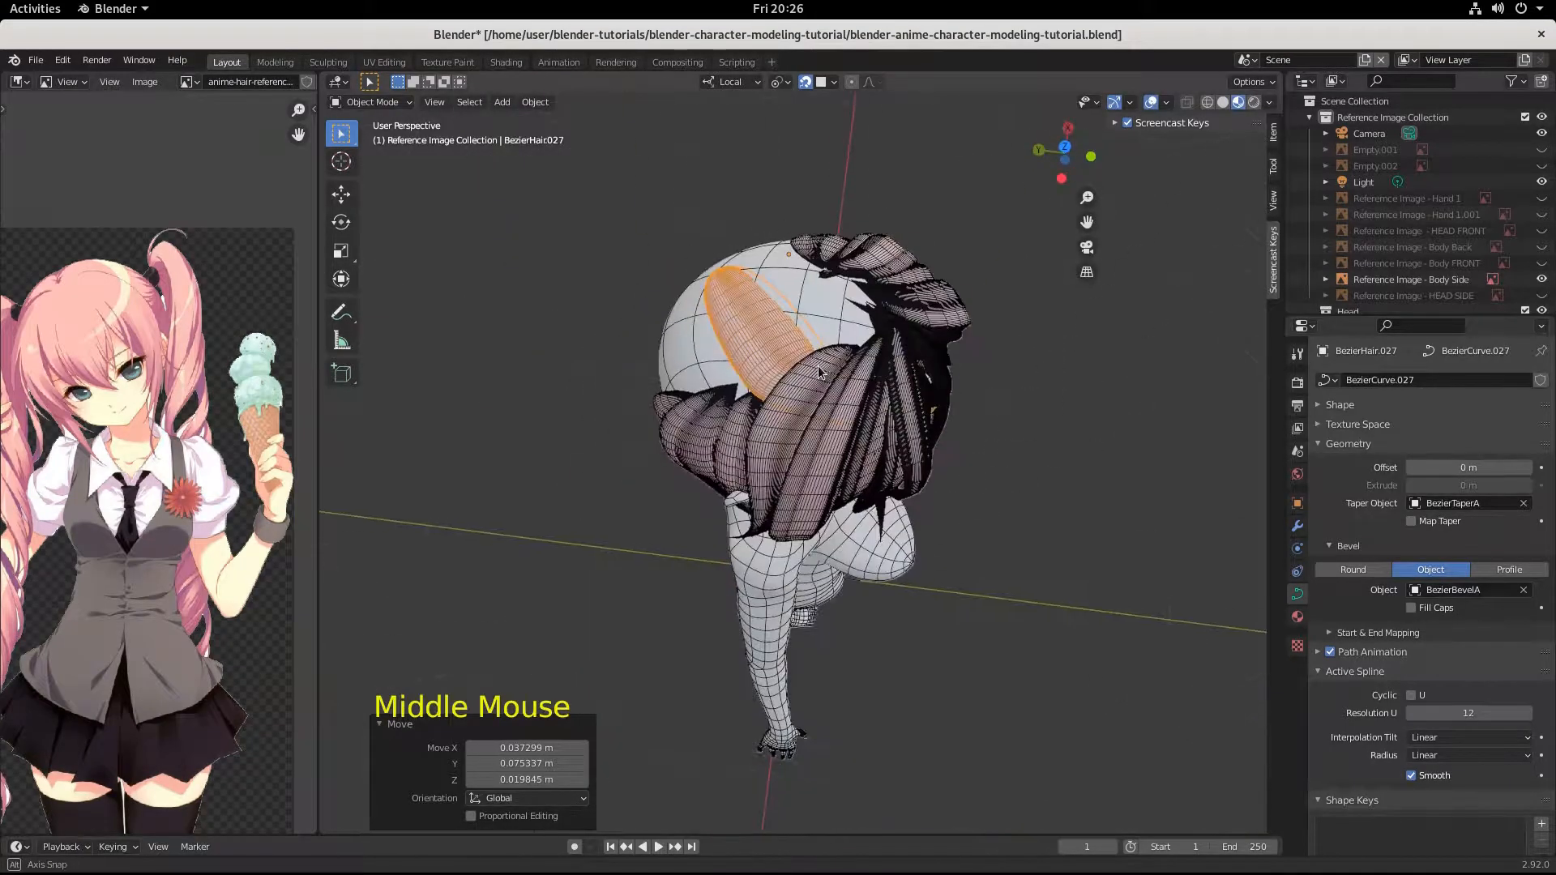
Shift the duplicated strand toward the back of the crown by about 0.001, 0.033, 0.001 m.
{"action": "key", "text": "g"}
{"action": "key", "text": "ctrl"}
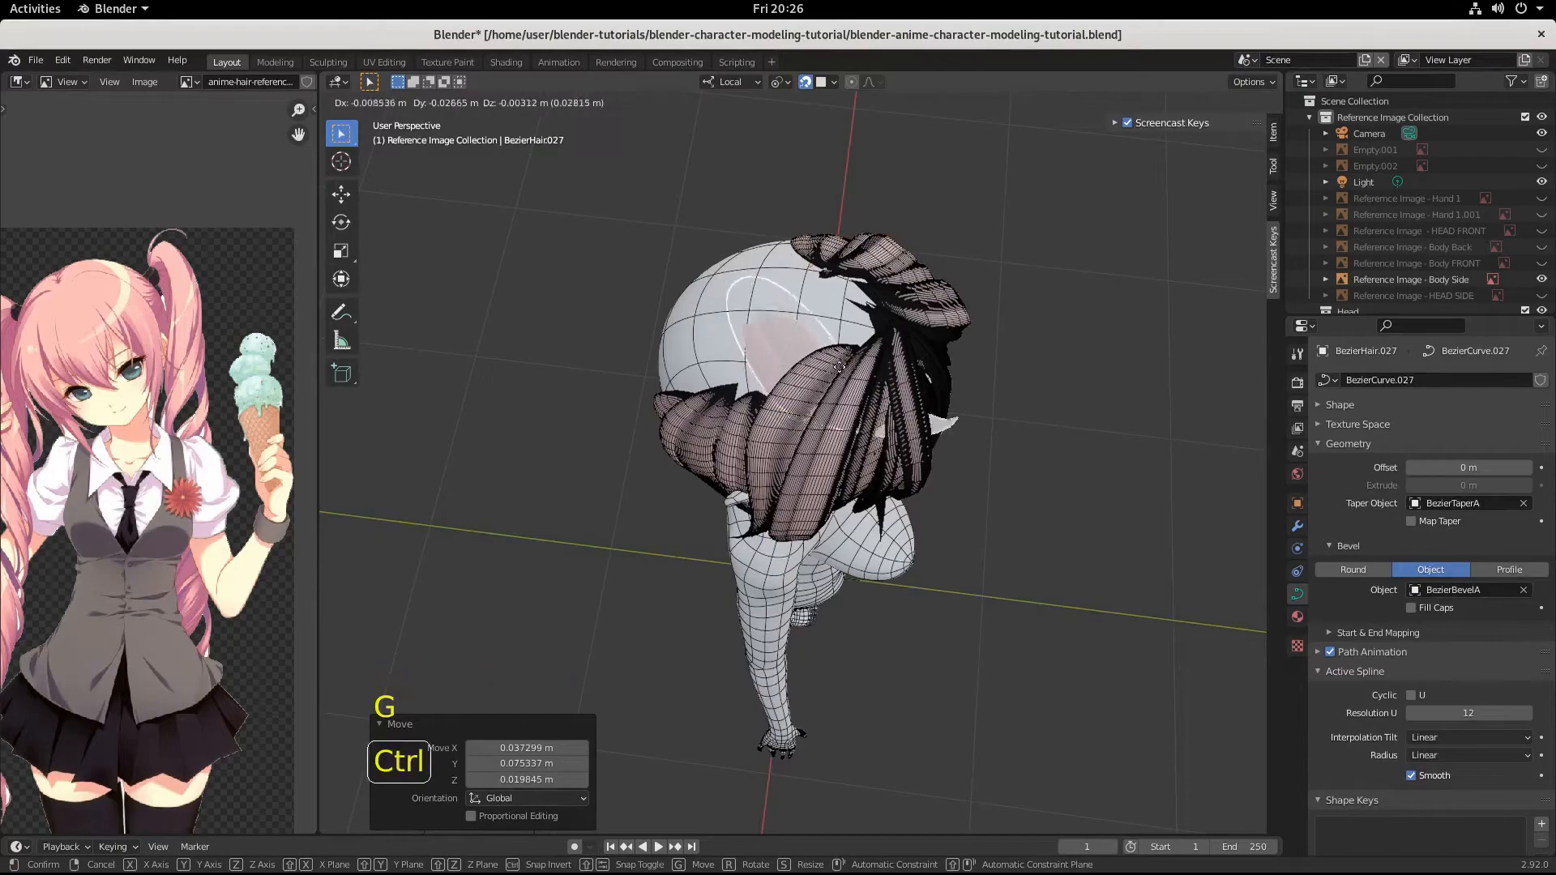
{"action": "left_click", "coordinate": [794, 351]}
{"action": "middle_click_drag", "start_coordinate": [794, 351], "coordinate": [861, 374]}
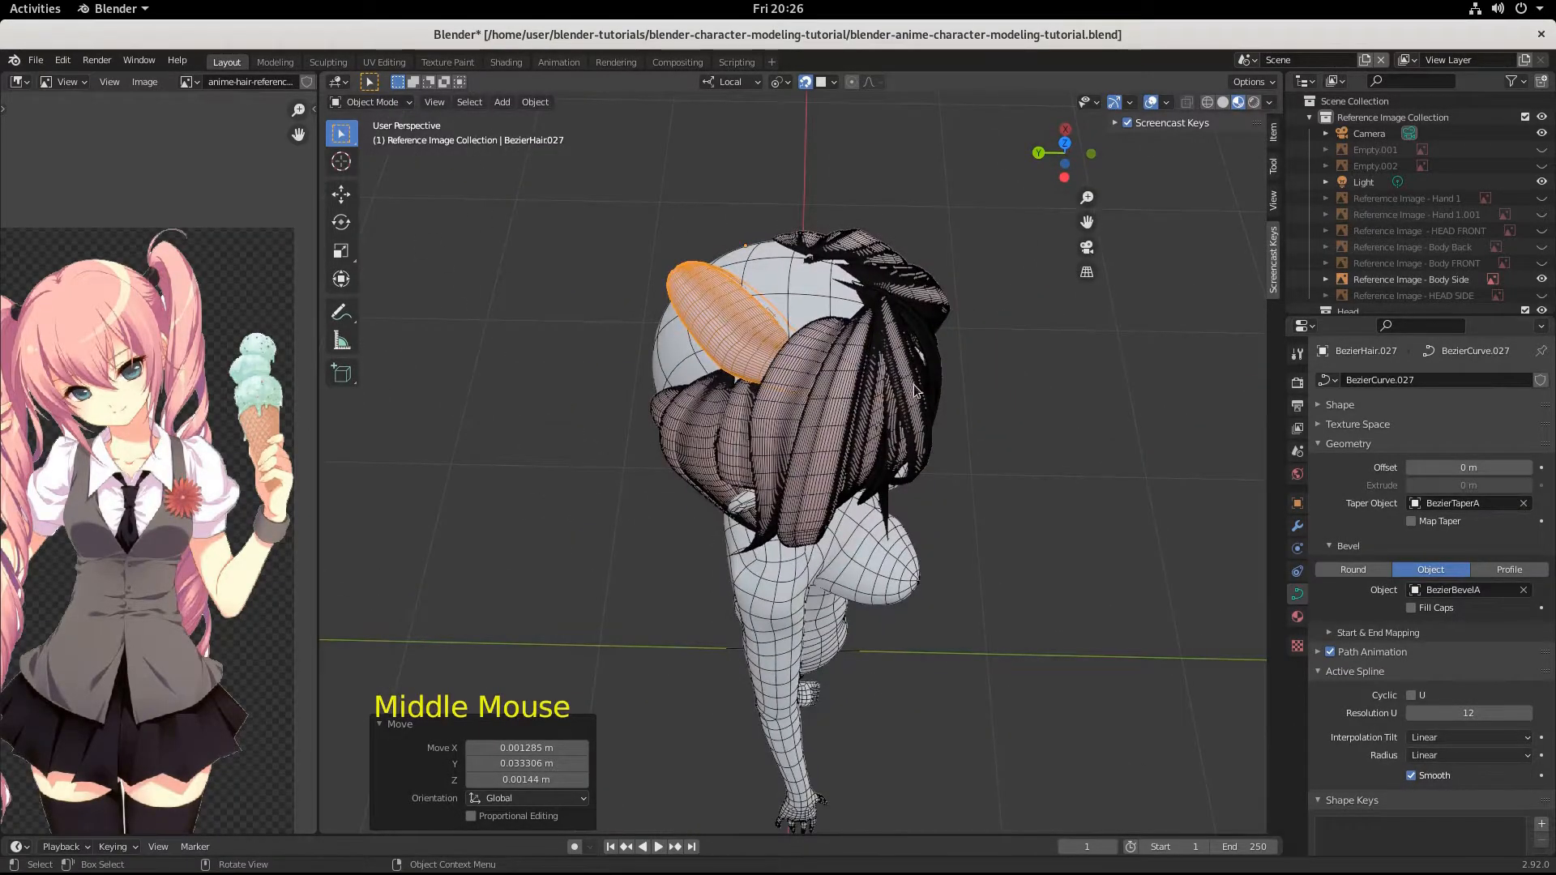
Rotate the duplicated hair strand -149° about the global Z axis and move it back onto the crown toward the gathered hair.
{"action": "key", "text": "r"}
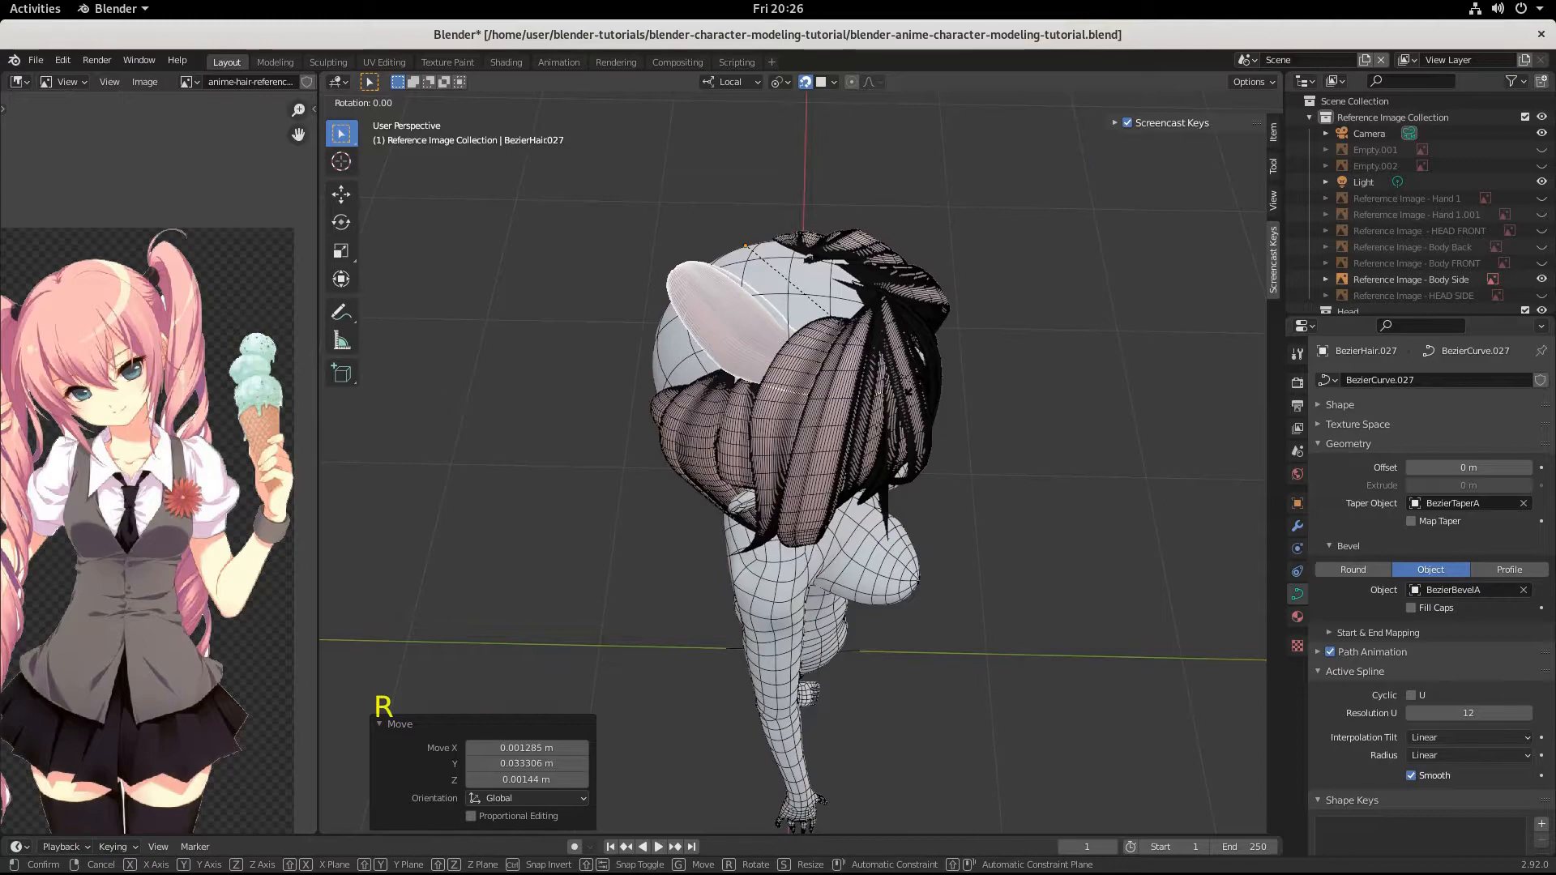
{"action": "key", "text": "z"}
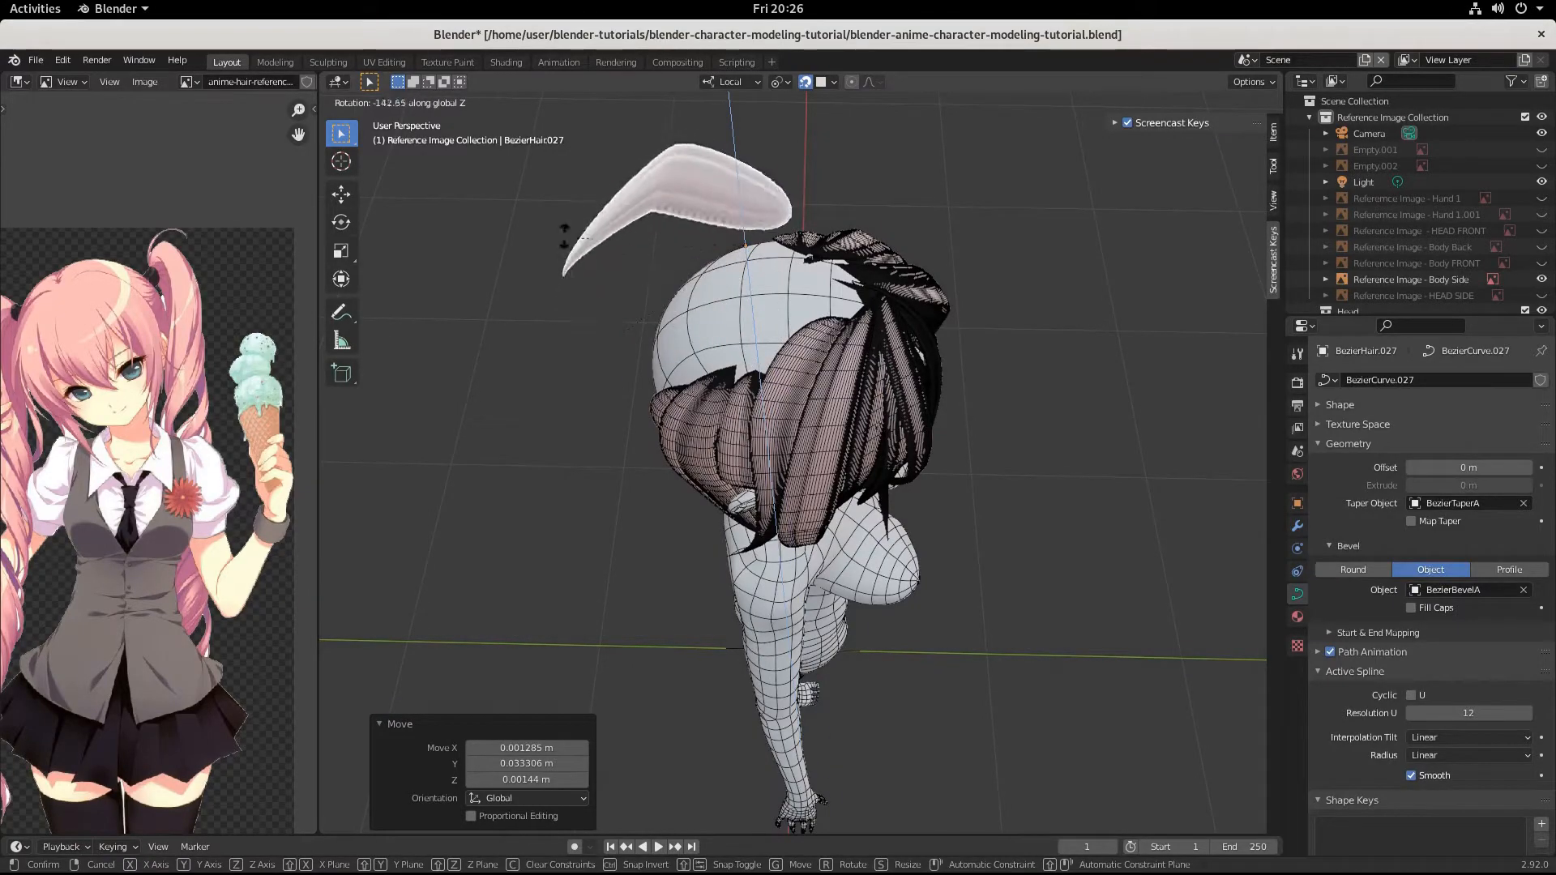
{"action": "left_click", "coordinate": [567, 232]}
{"action": "key", "text": "g"}
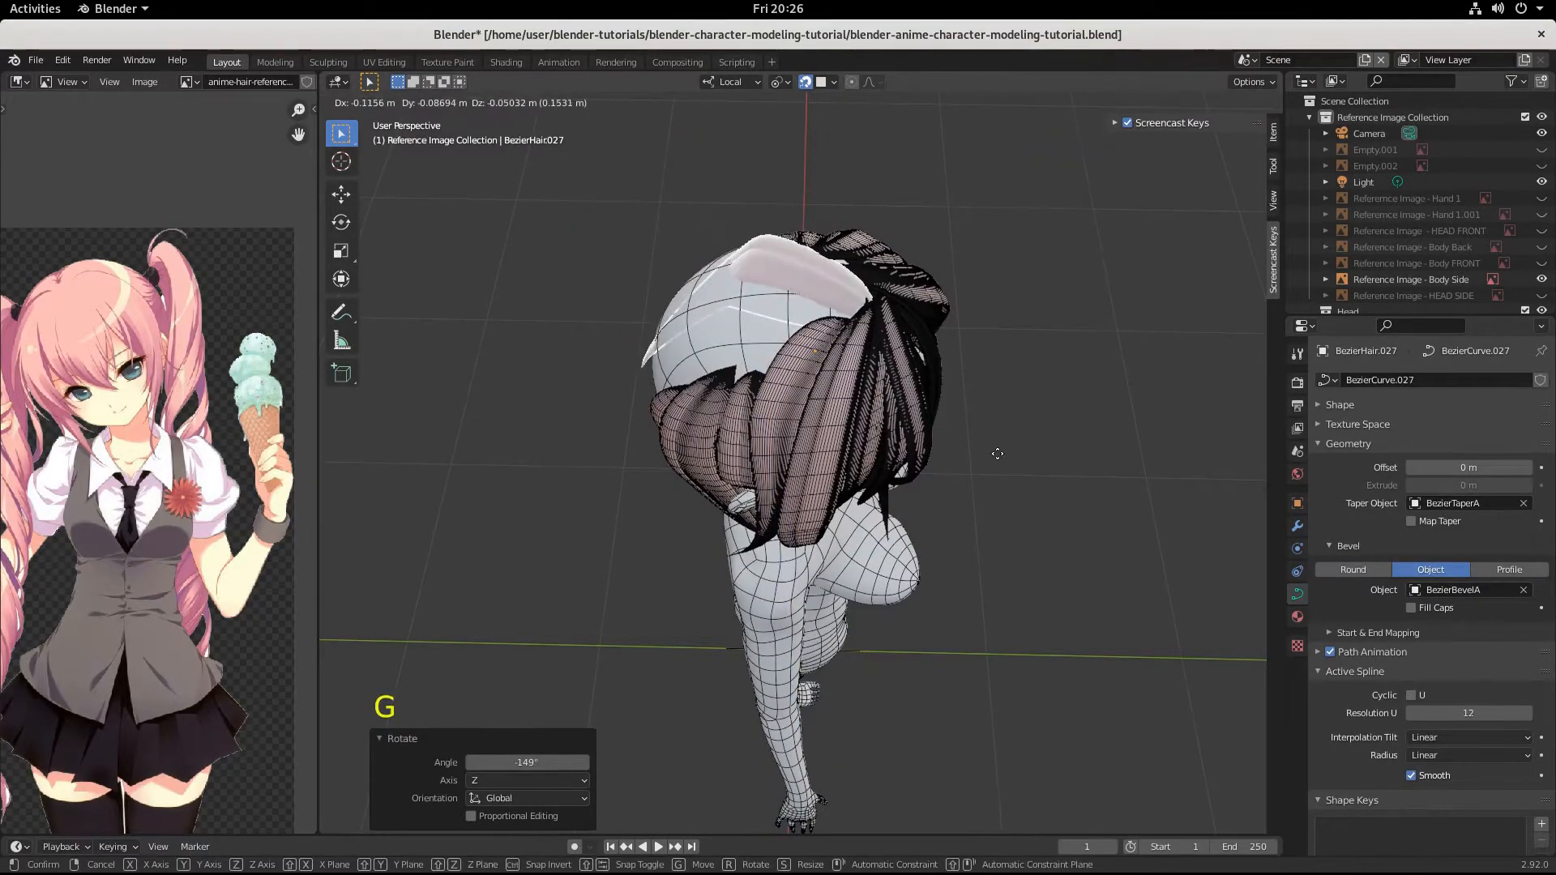
{"action": "left_click", "coordinate": [899, 454]}
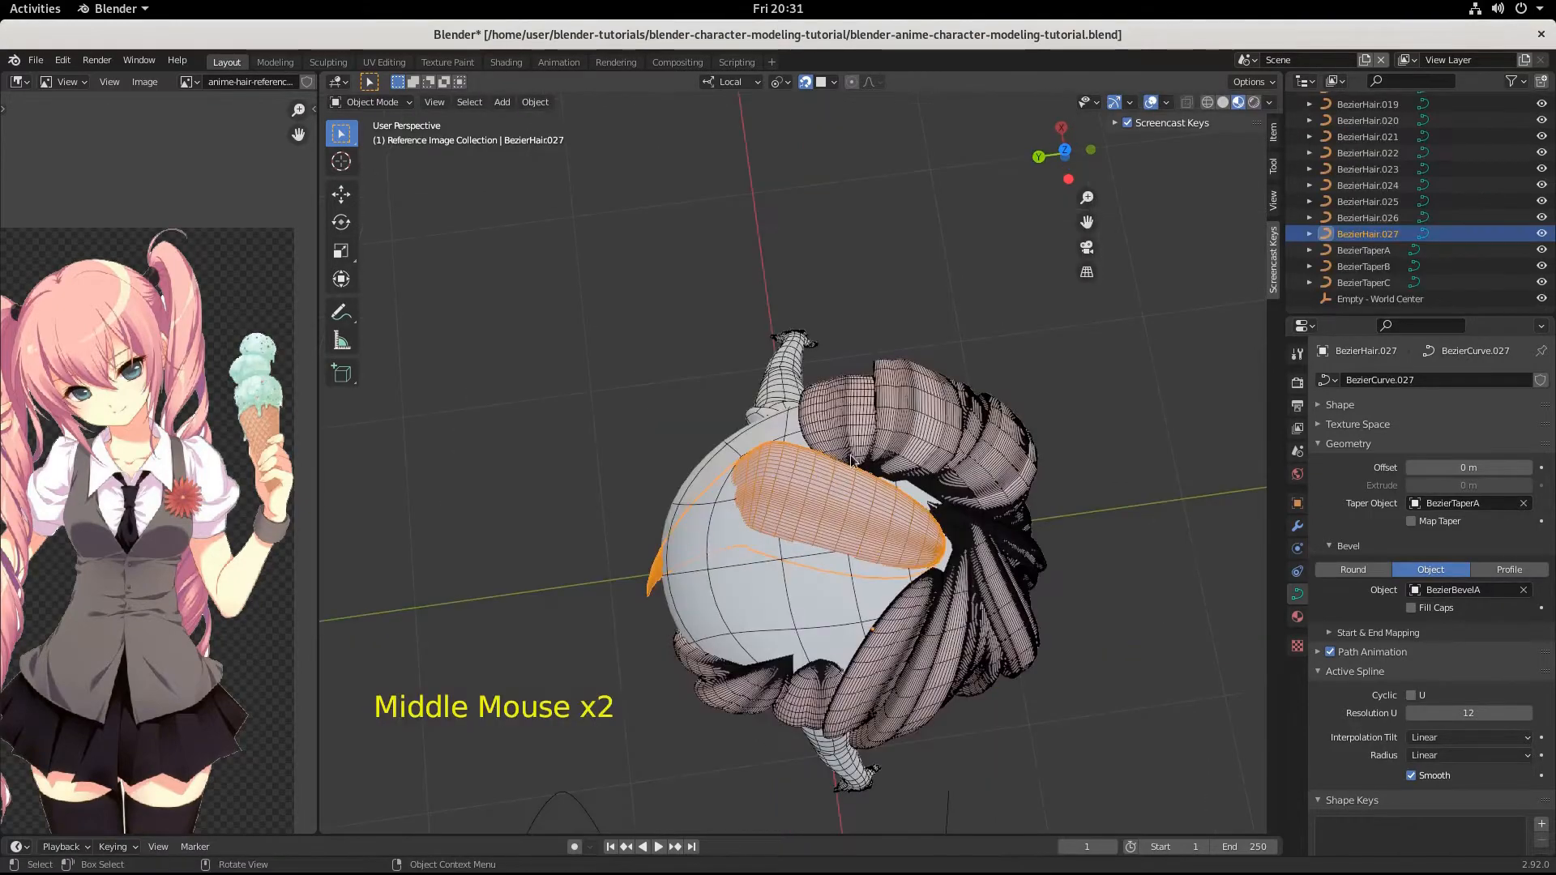
Enter curve editing on the crown strand and select the control point at its bend.
{"action": "key", "text": "Tab"}
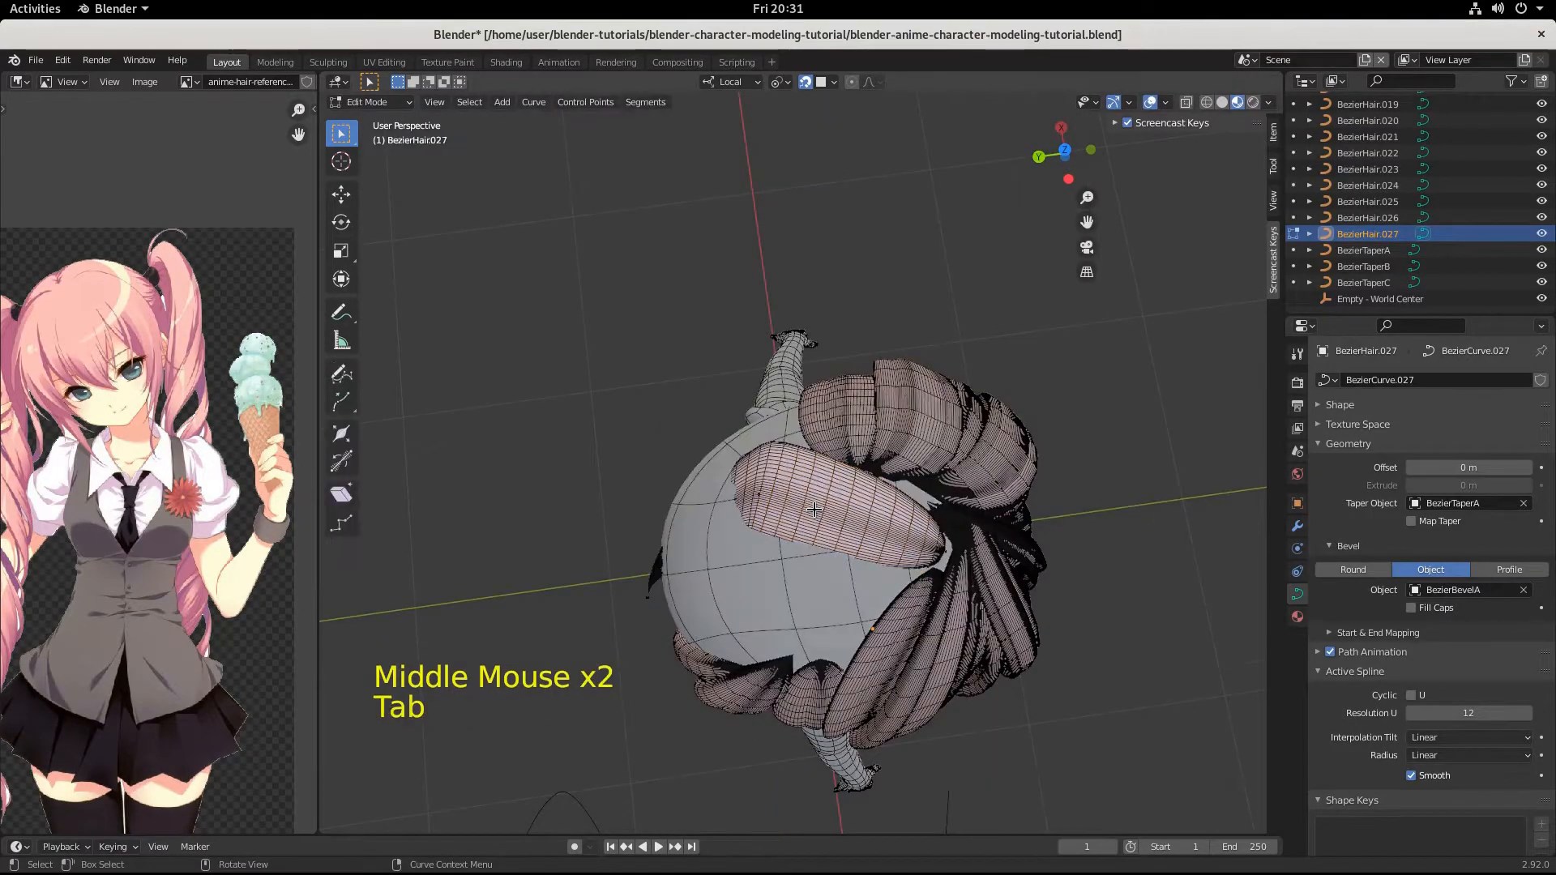
{"action": "left_click", "coordinate": [747, 504]}
{"action": "right_click", "coordinate": [766, 503]}
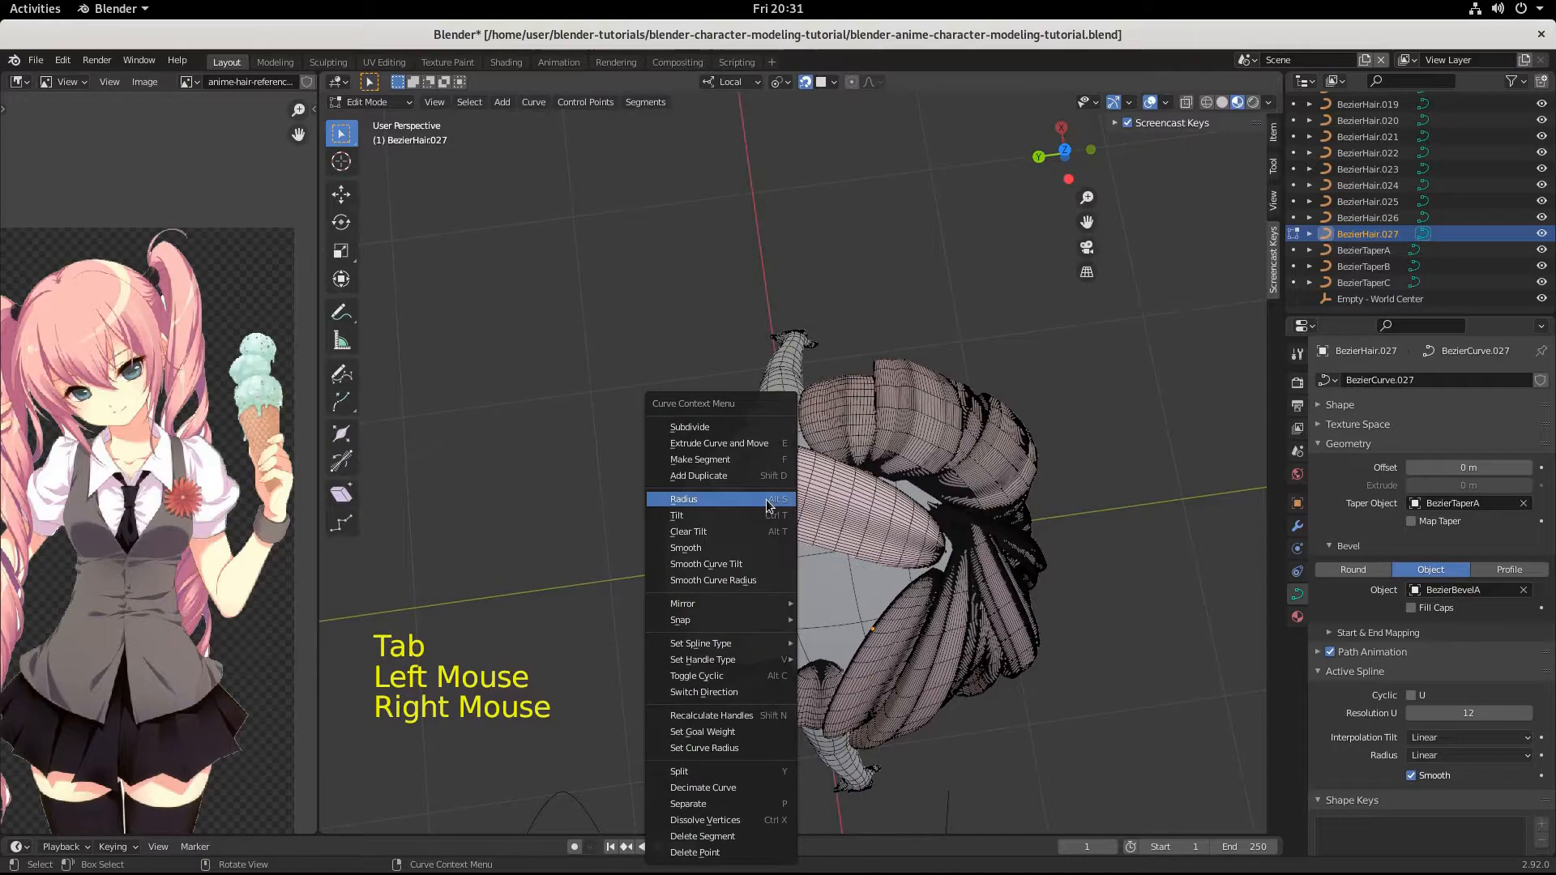
{"action": "left_click", "coordinate": [734, 420]}
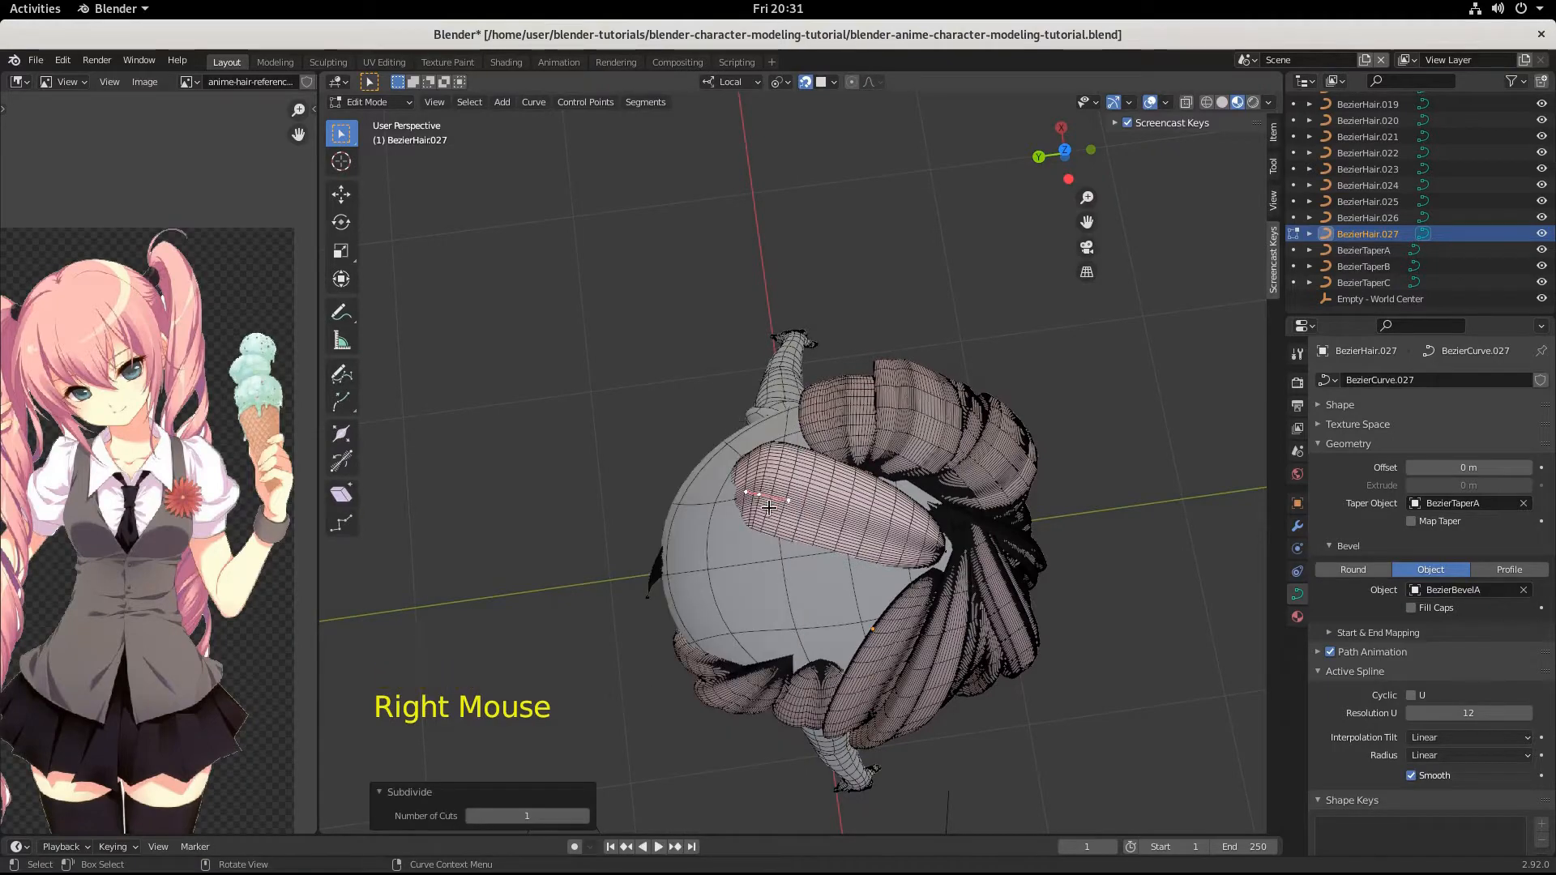
{"action": "key", "text": "ctrl+z"}
Dissolve the selected middle control point and scale the handles of the strand's tip point to about 0.182.
{"action": "right_click", "coordinate": [761, 500]}
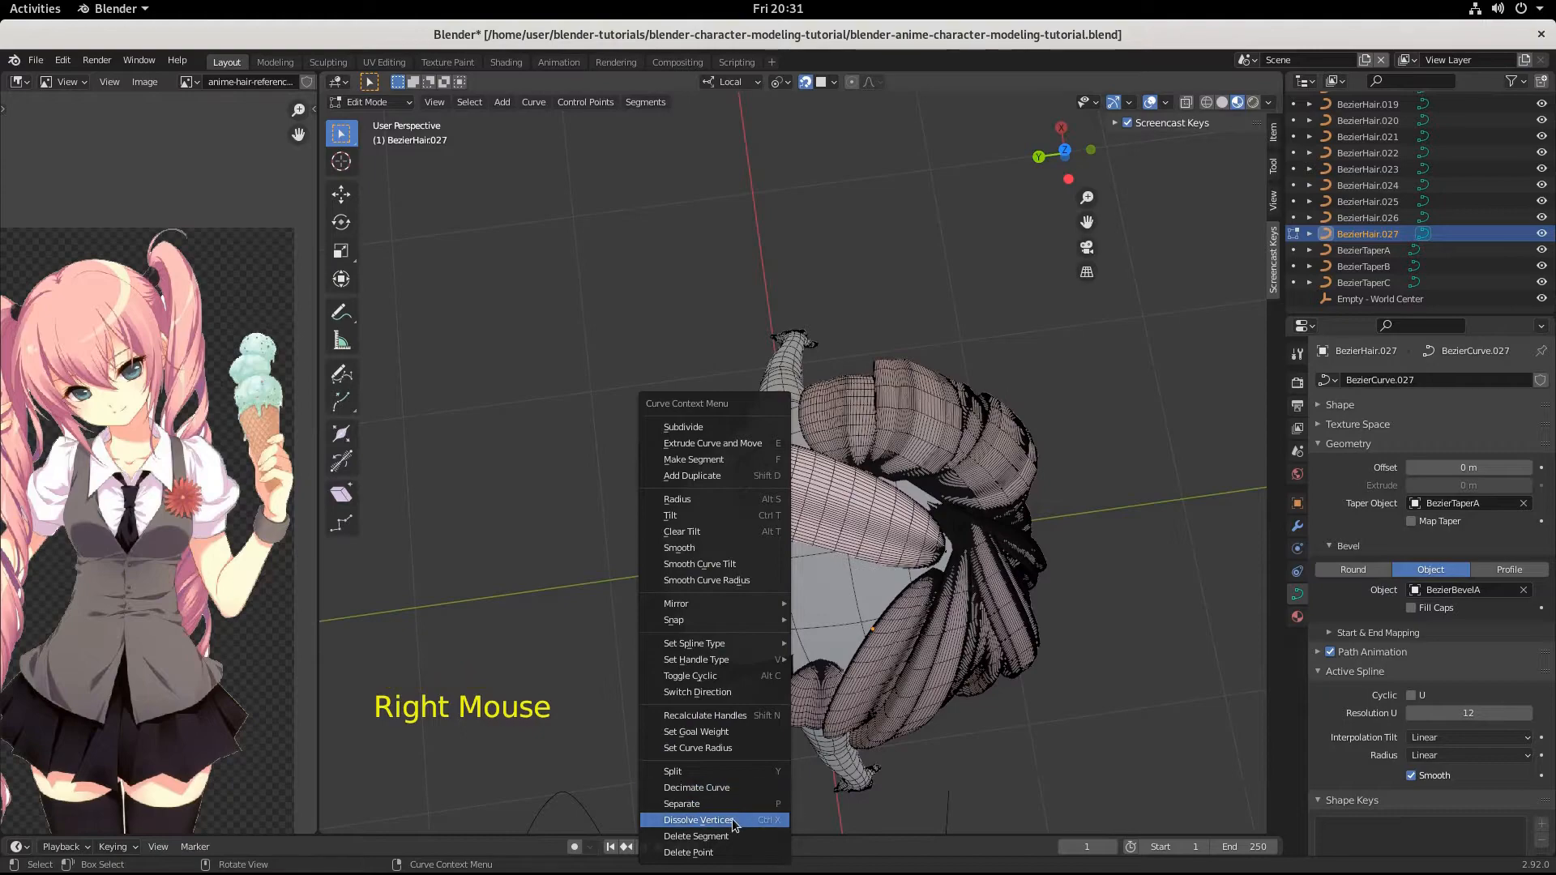
{"action": "left_click", "coordinate": [733, 820]}
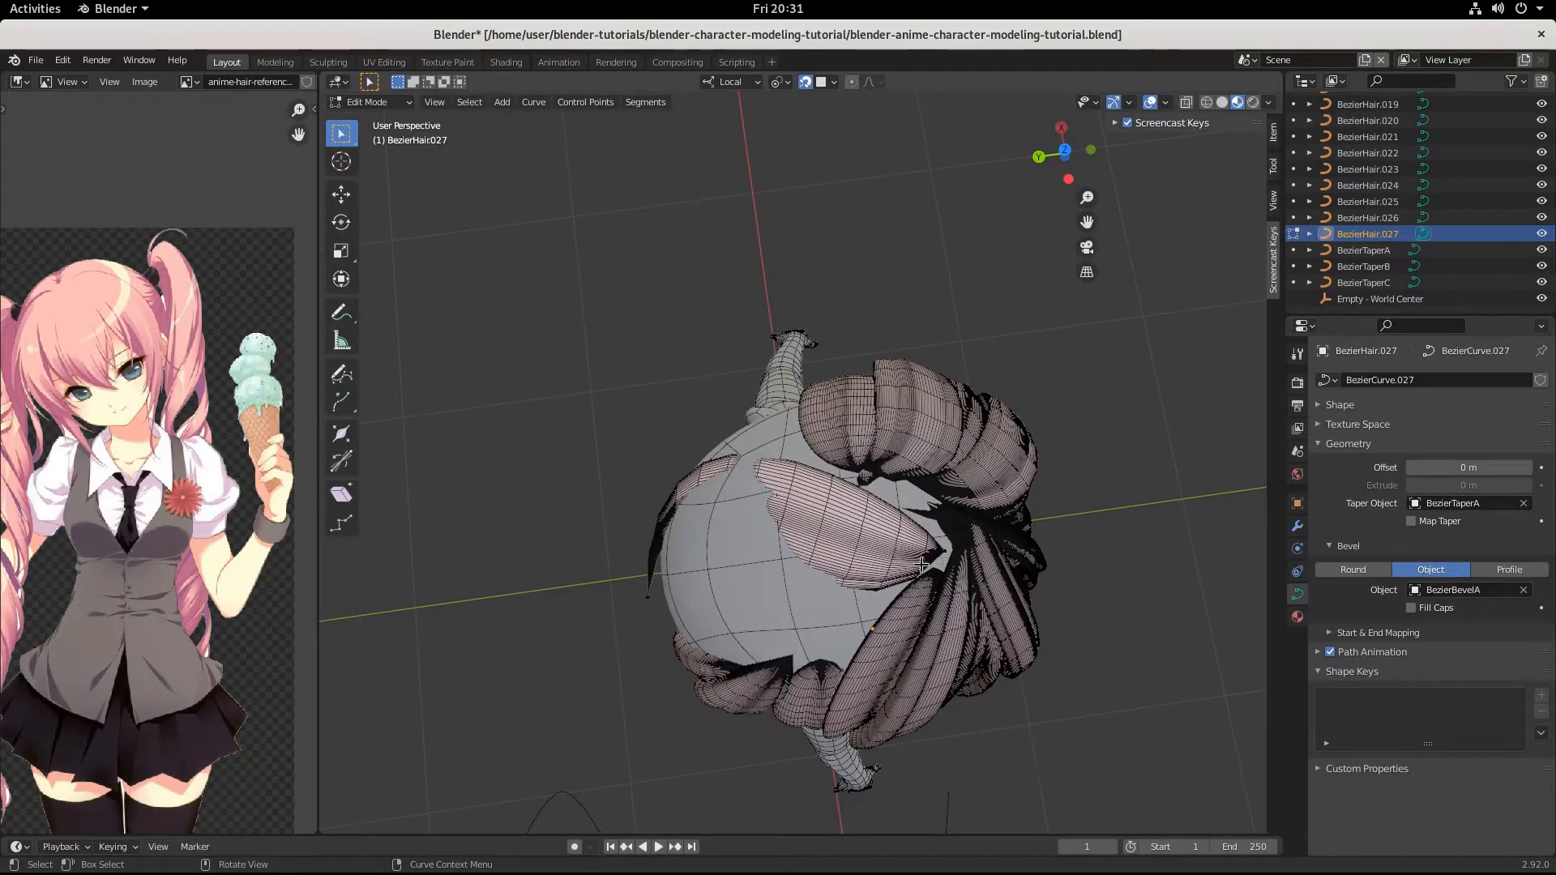
{"action": "left_click", "coordinate": [652, 593]}
{"action": "middle_click_drag", "start_coordinate": [652, 593], "coordinate": [914, 566]}
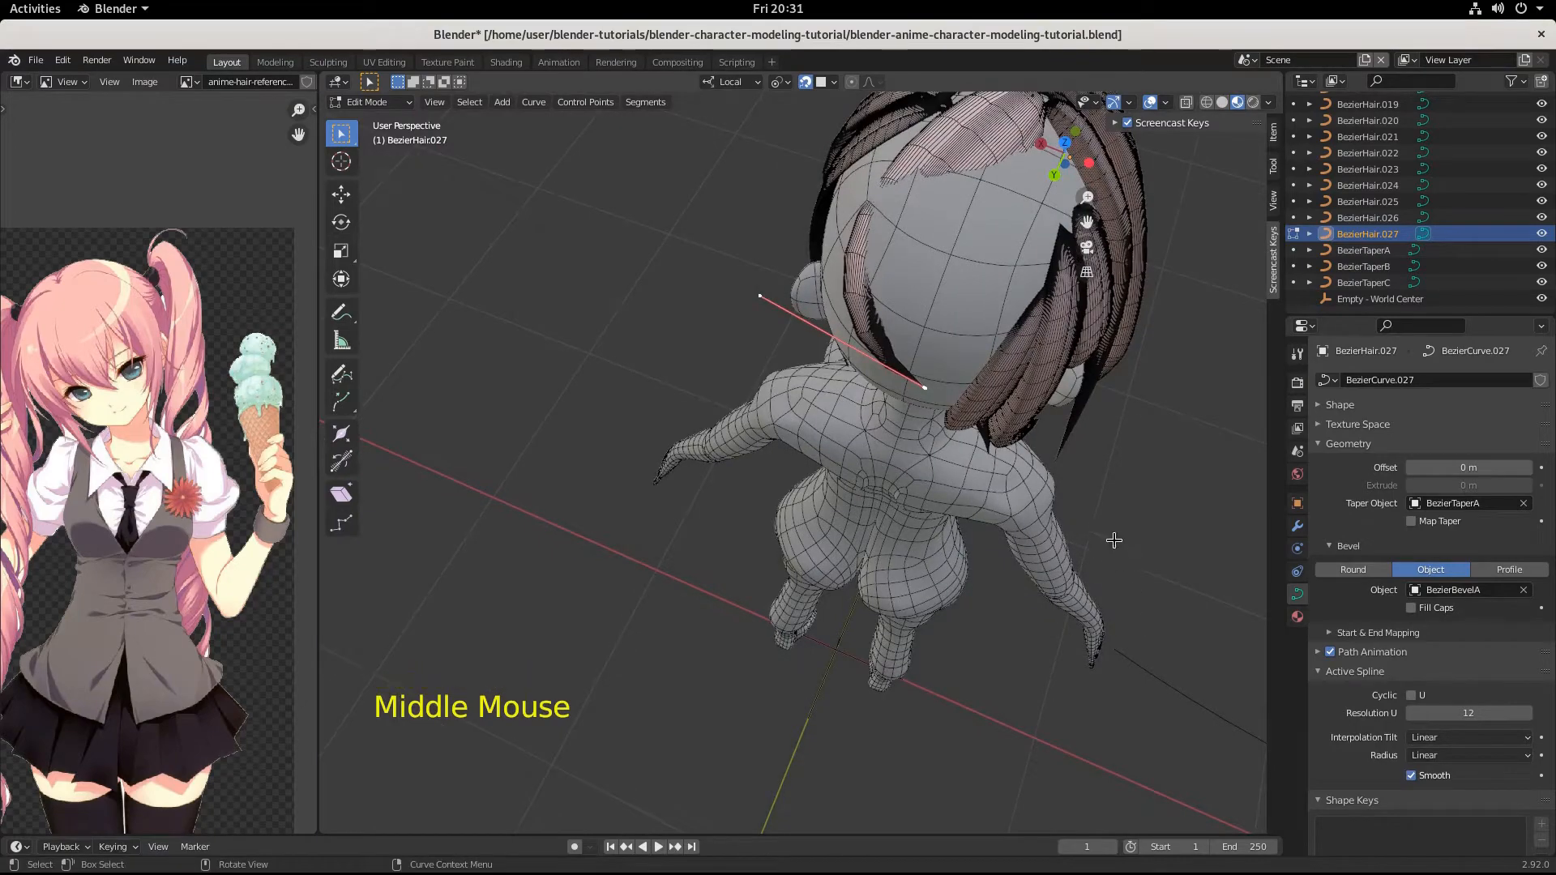
{"action": "key", "text": "s"}
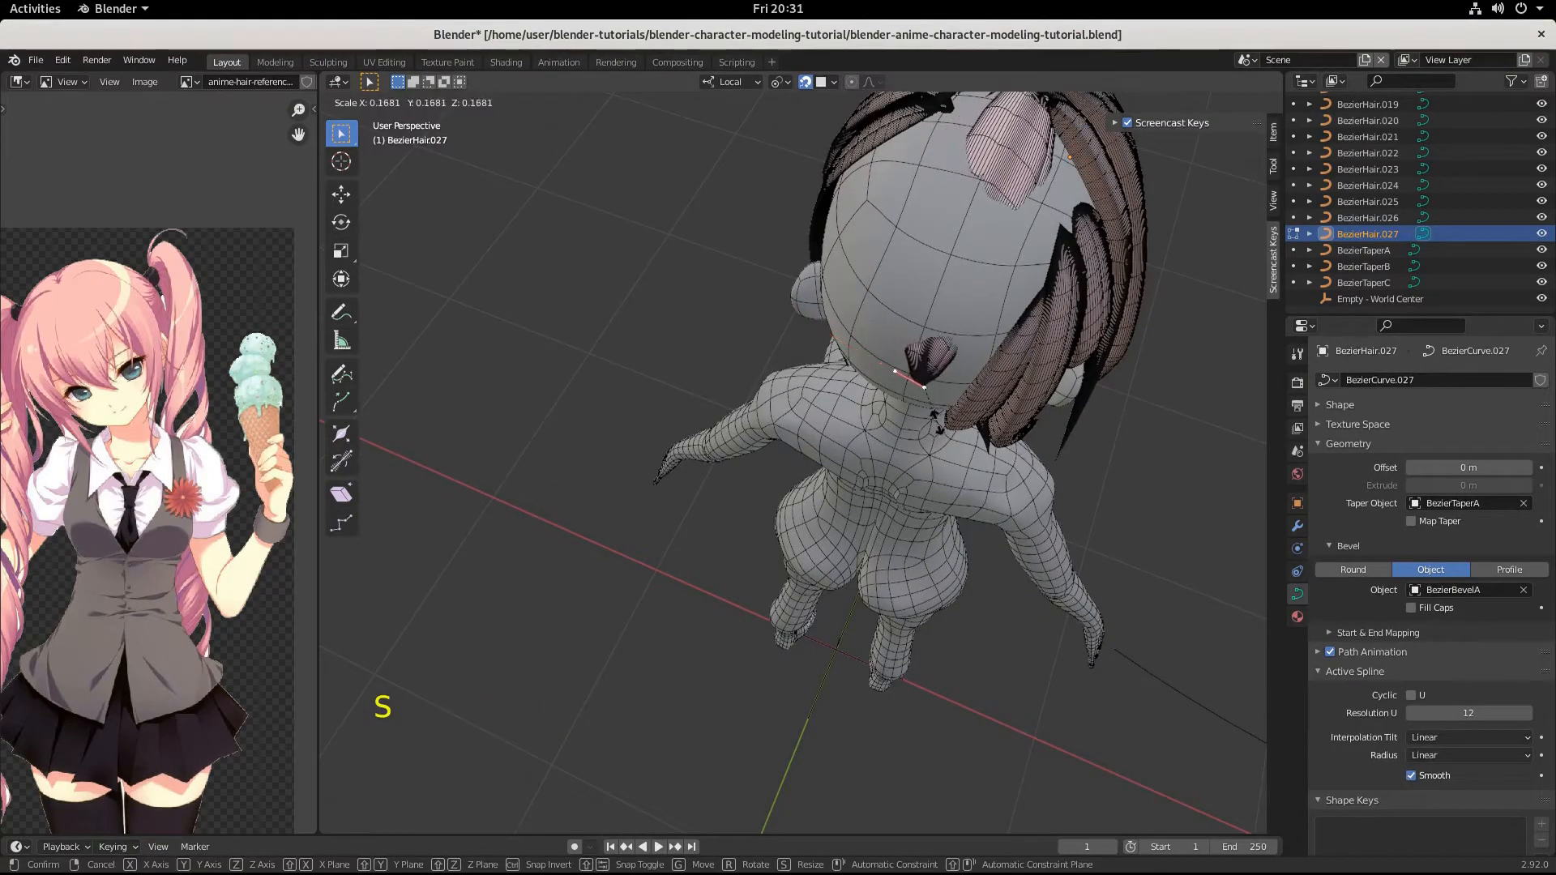
{"action": "key", "text": "Return"}
Move the strand's tip point up the back of the head by about -0.035, -0.127, 0.046 m.
{"action": "key", "text": "g"}
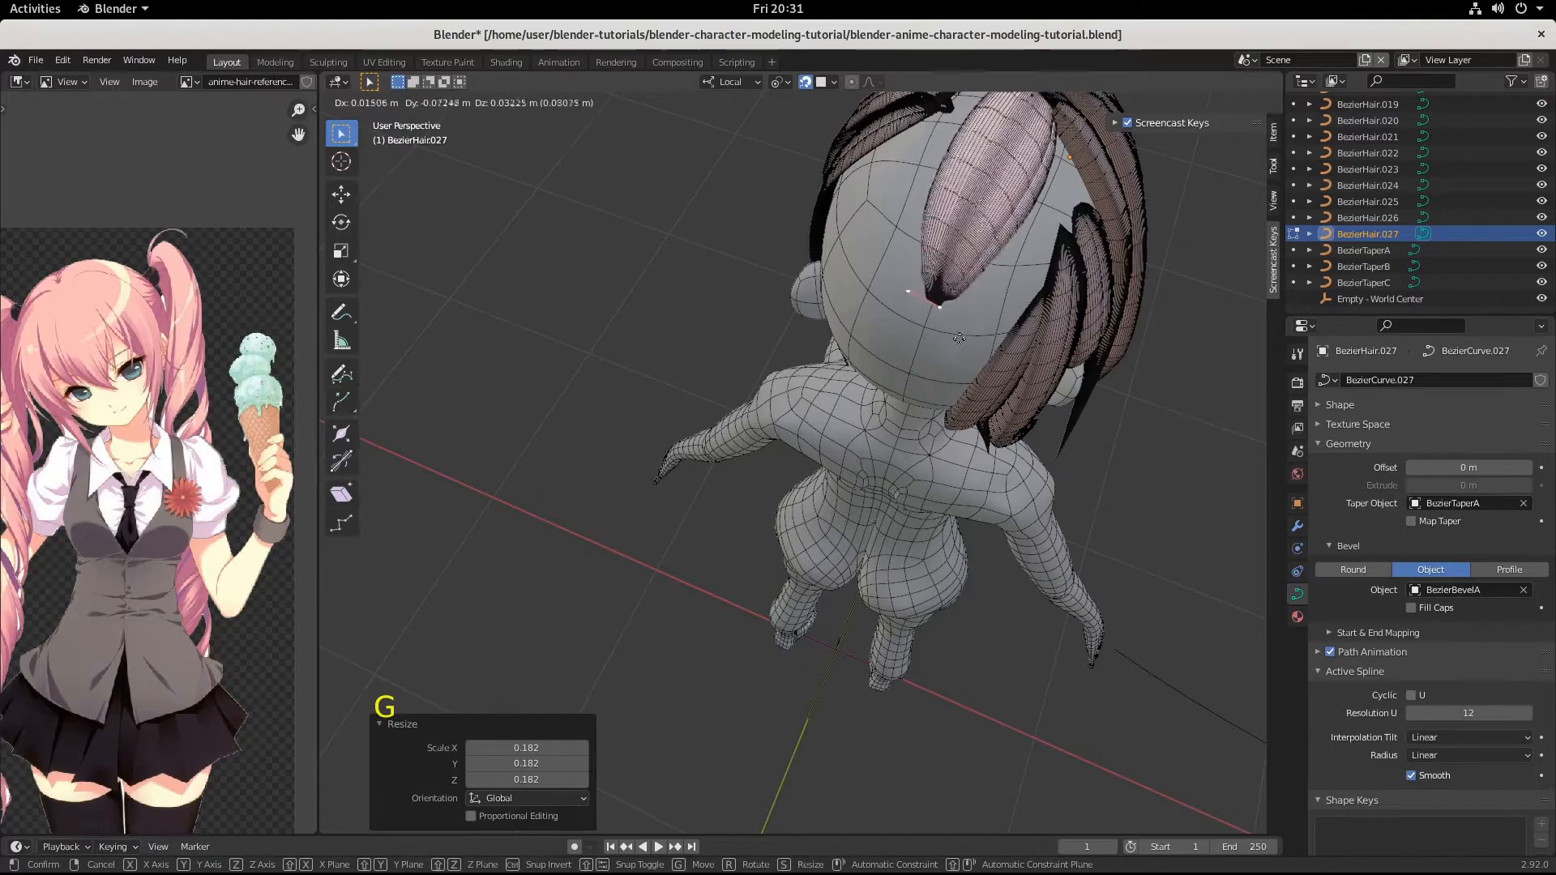
{"action": "key", "text": "ctrl"}
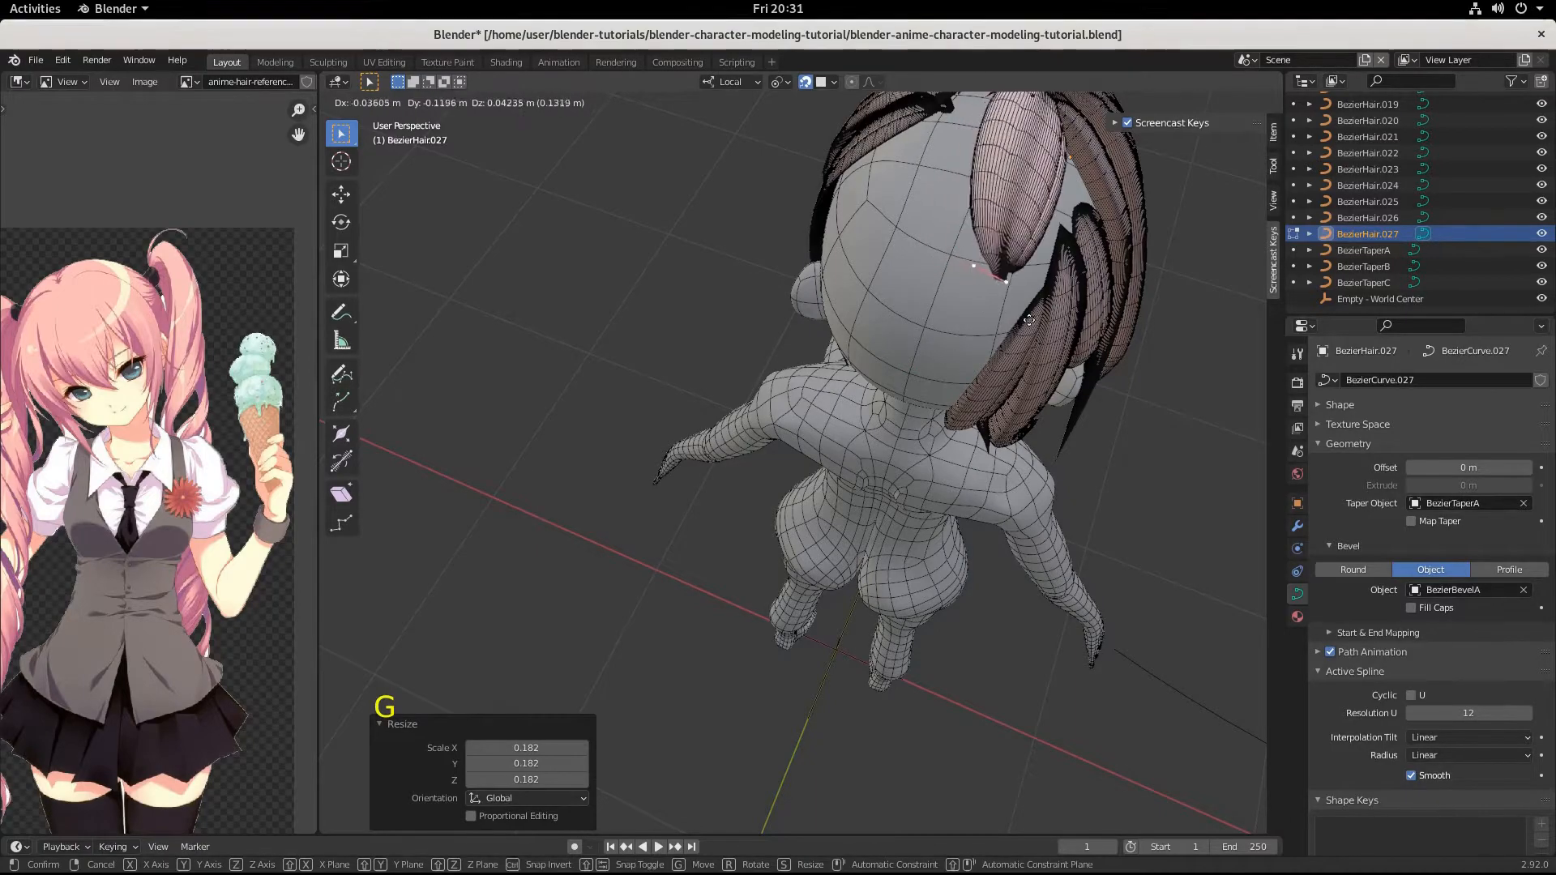
{"action": "left_click", "coordinate": [1041, 315]}
Select the strand's root point where the hair gathers and scale its handles to about 0.238.
{"action": "middle_click_drag", "start_coordinate": [1040, 315], "coordinate": [913, 341]}
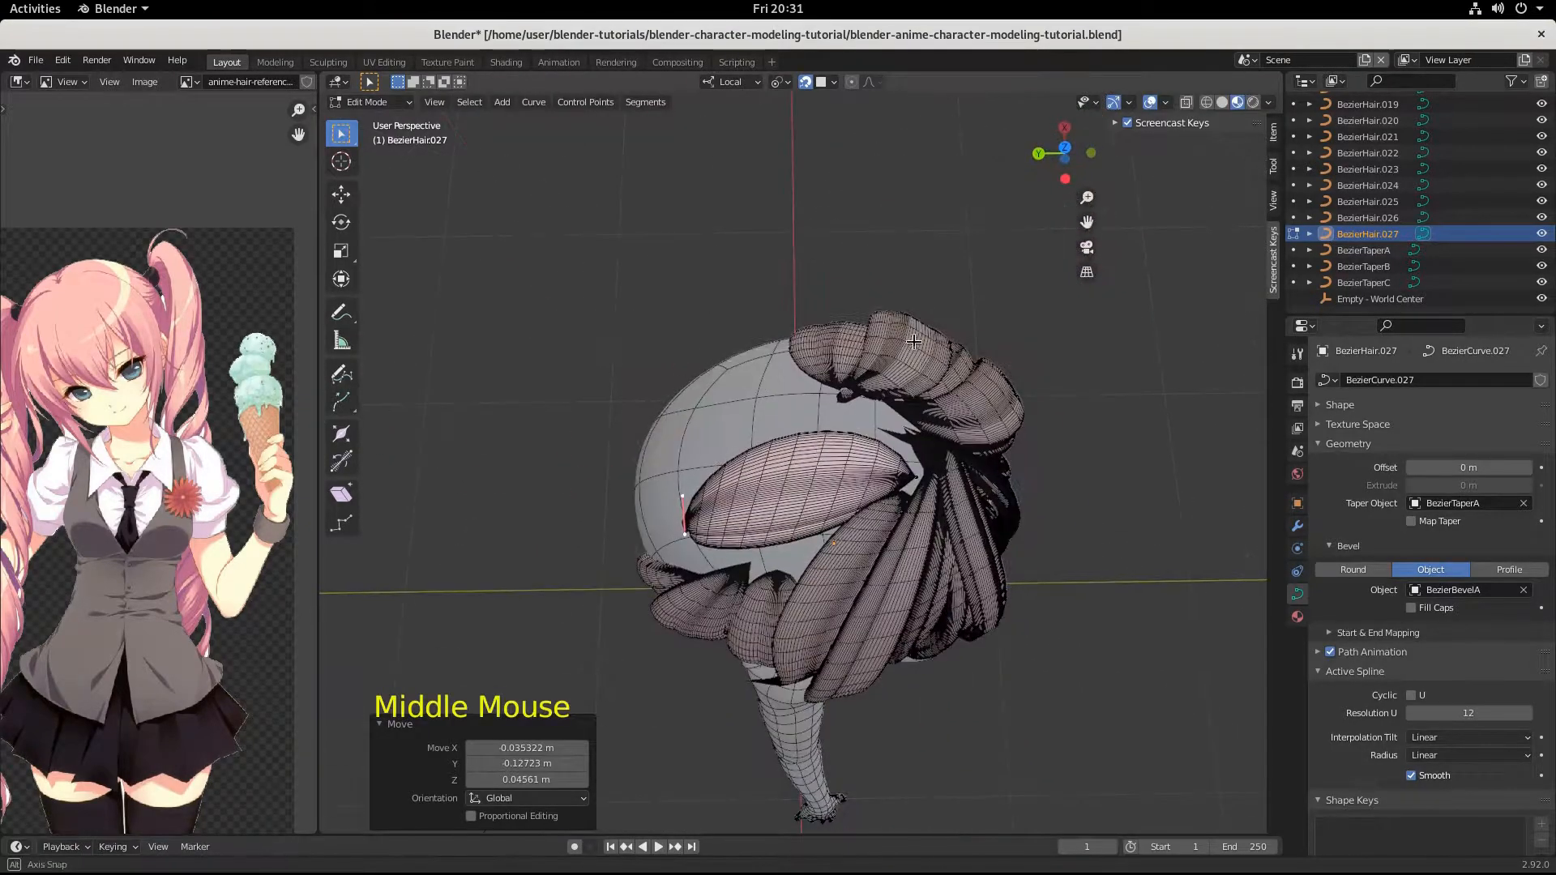
{"action": "left_click", "coordinate": [991, 542]}
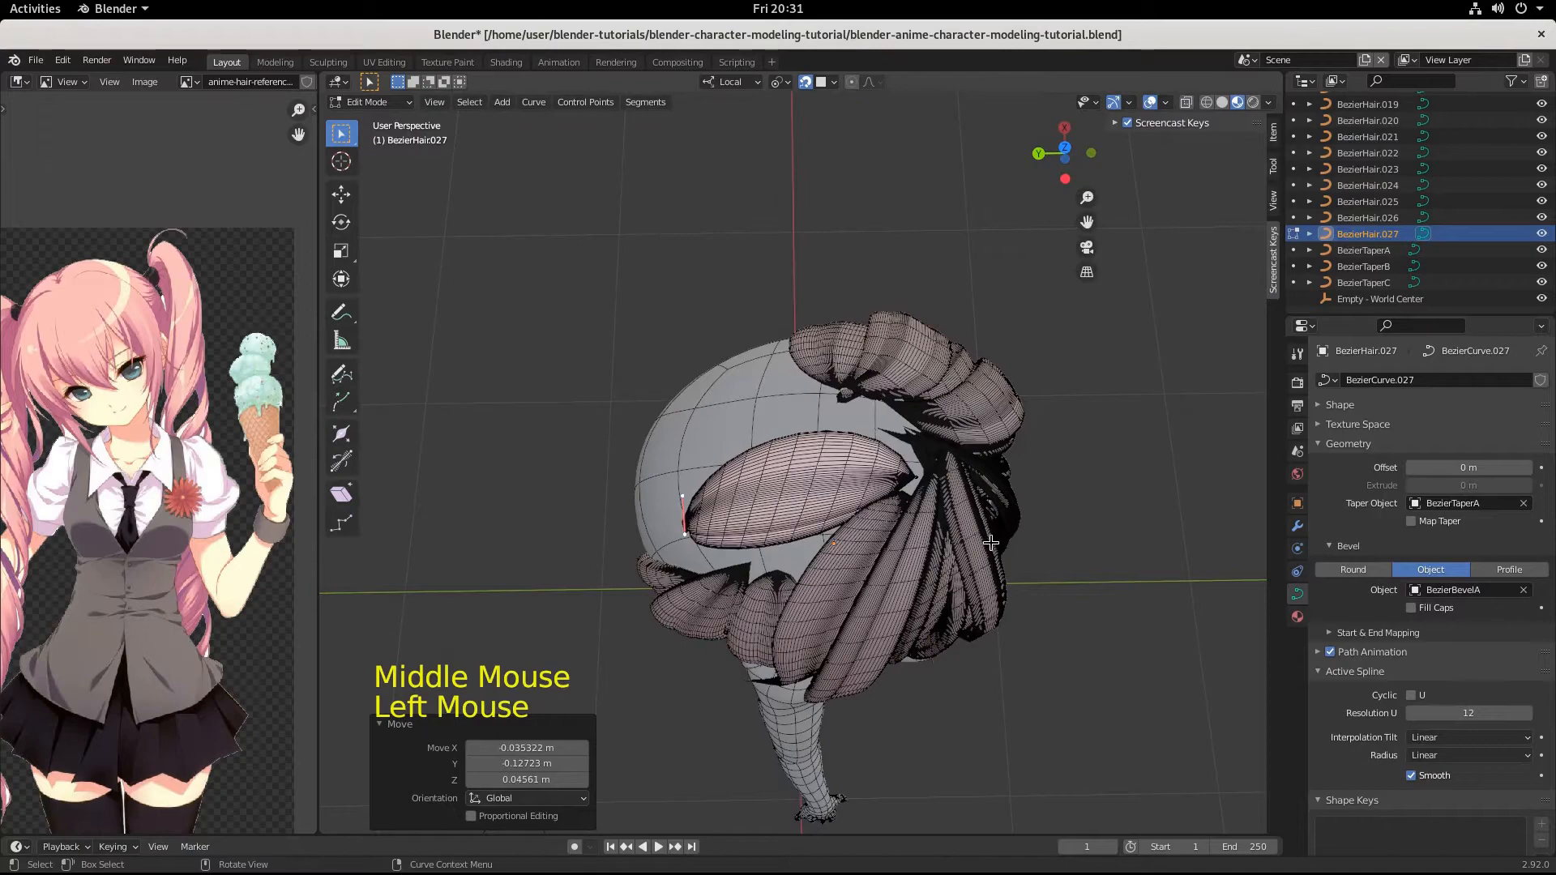
{"action": "left_click", "coordinate": [909, 484]}
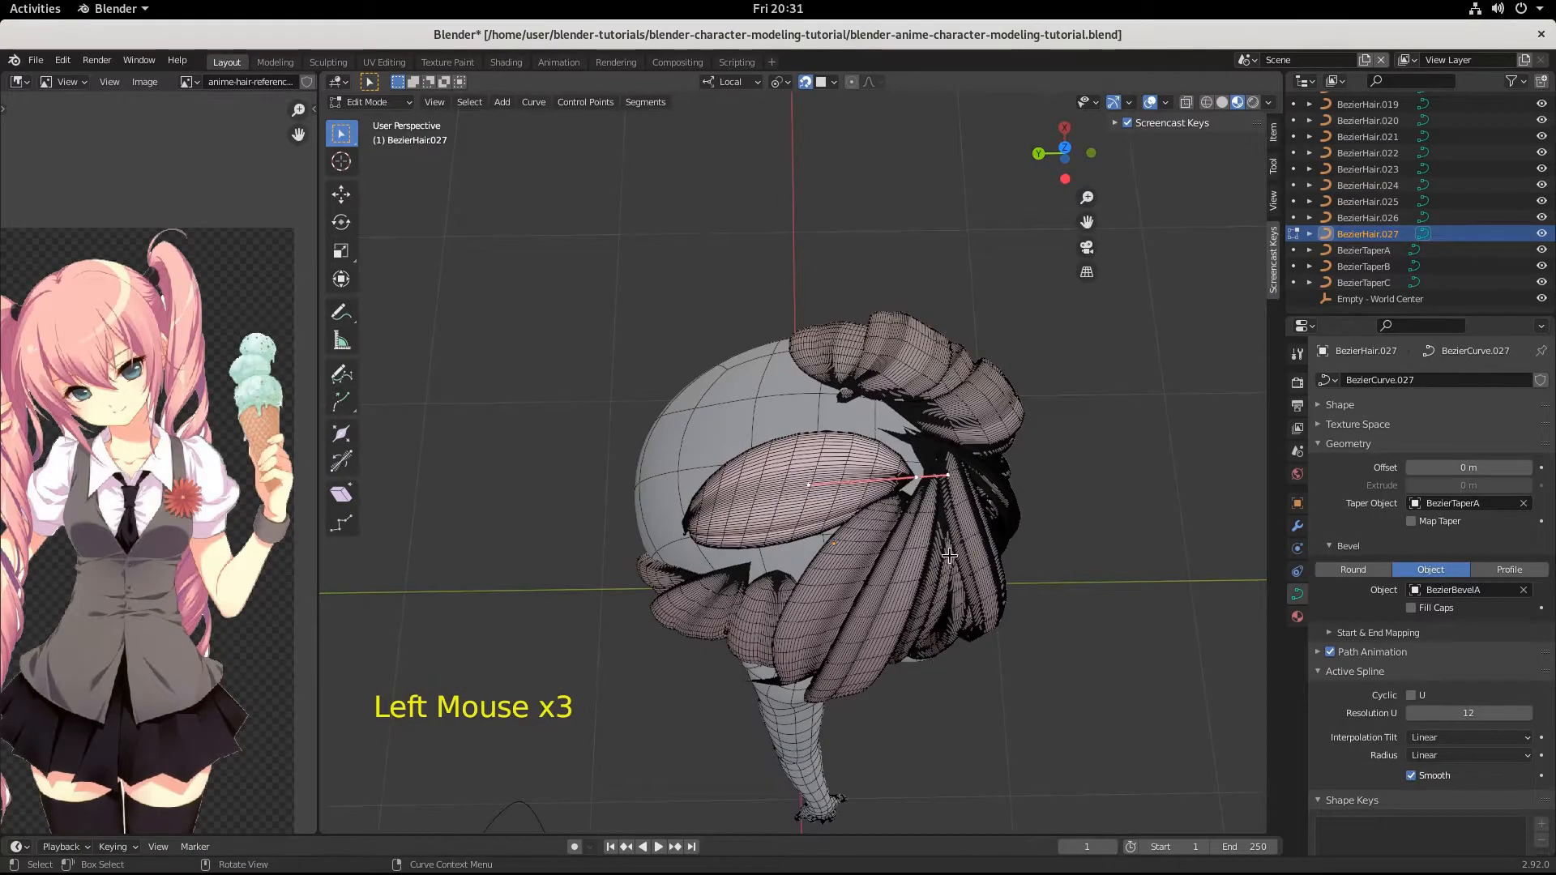
{"action": "scroll", "coordinate": [948, 555], "scroll_direction": "up", "scroll_amount": 3}
{"action": "scroll", "coordinate": [951, 559], "scroll_direction": "down", "scroll_amount": 2}
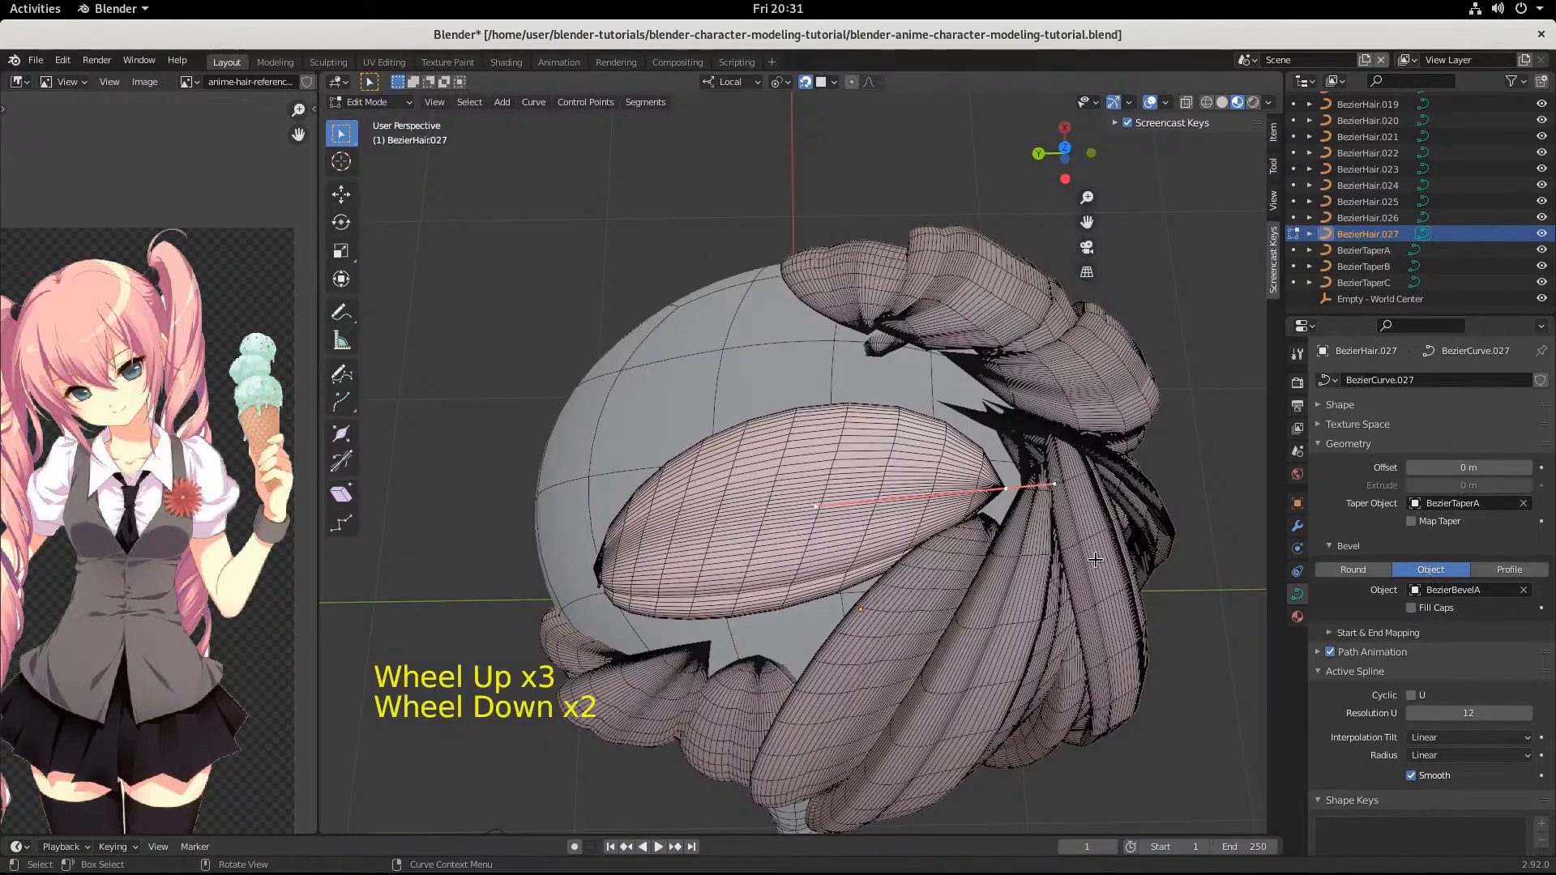
{"action": "key", "text": "s"}
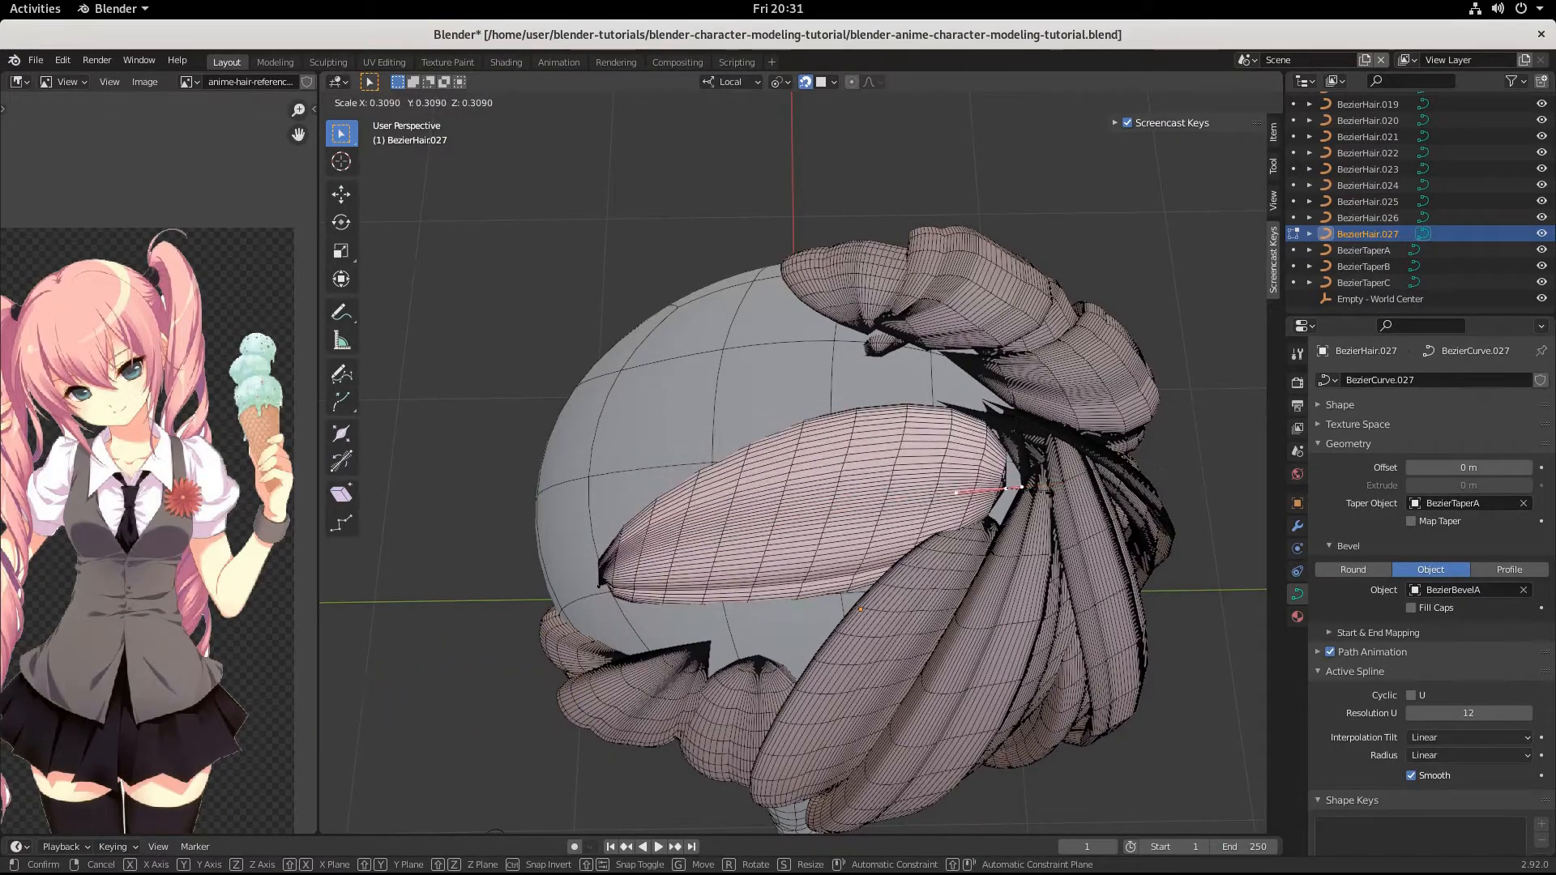
{"action": "left_click", "coordinate": [863, 545]}
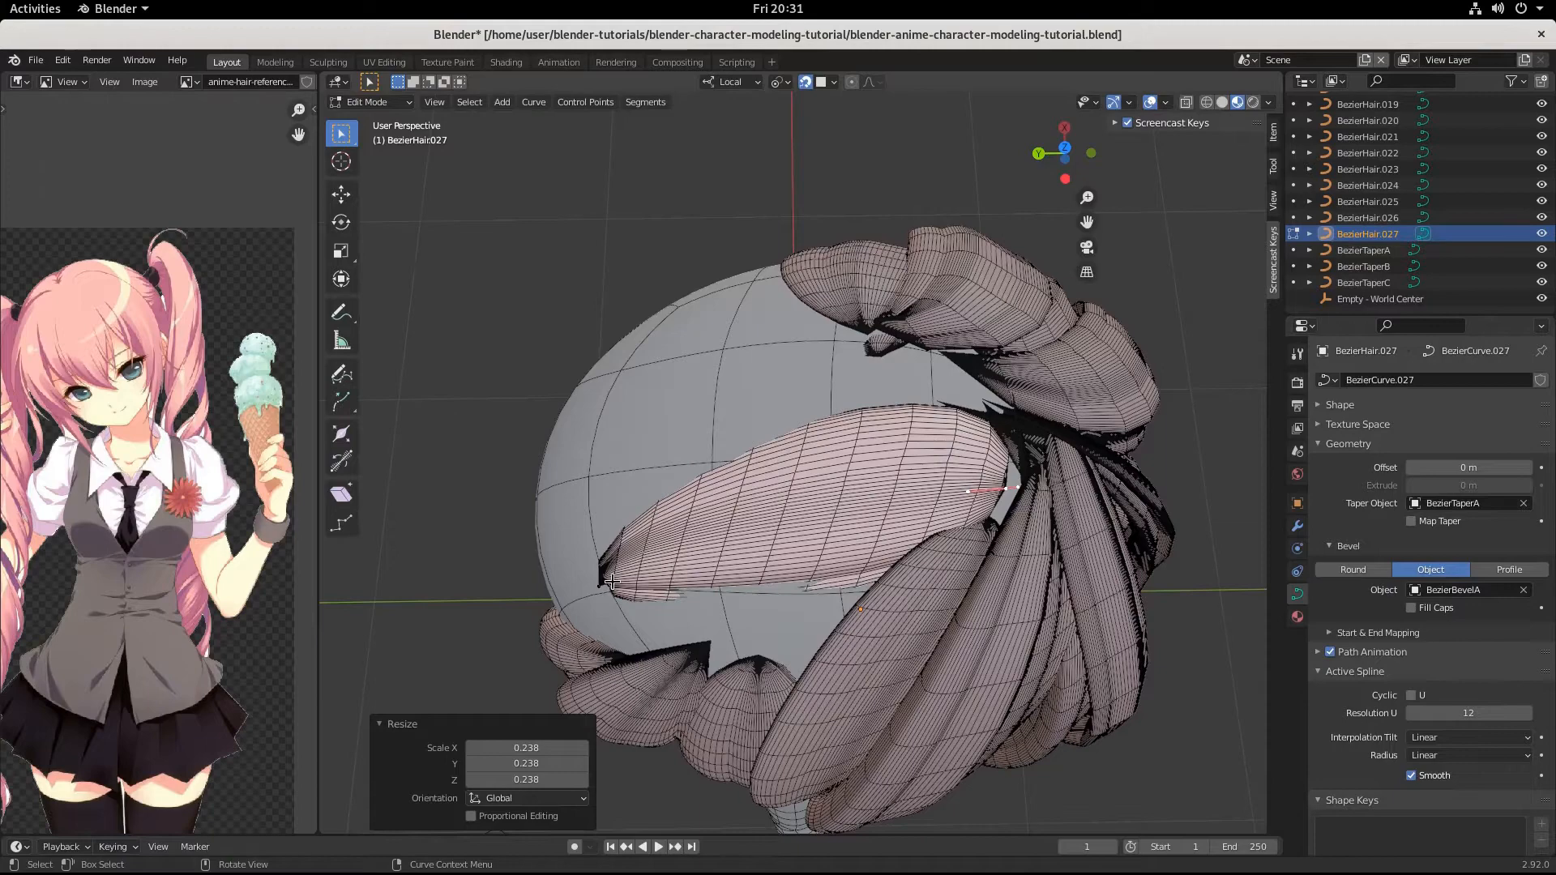
Select the strand's tip point and shift it over the crown by about 0.031, -0.032, 0.007 m.
{"action": "left_click", "coordinate": [612, 582]}
{"action": "key", "text": "g"}
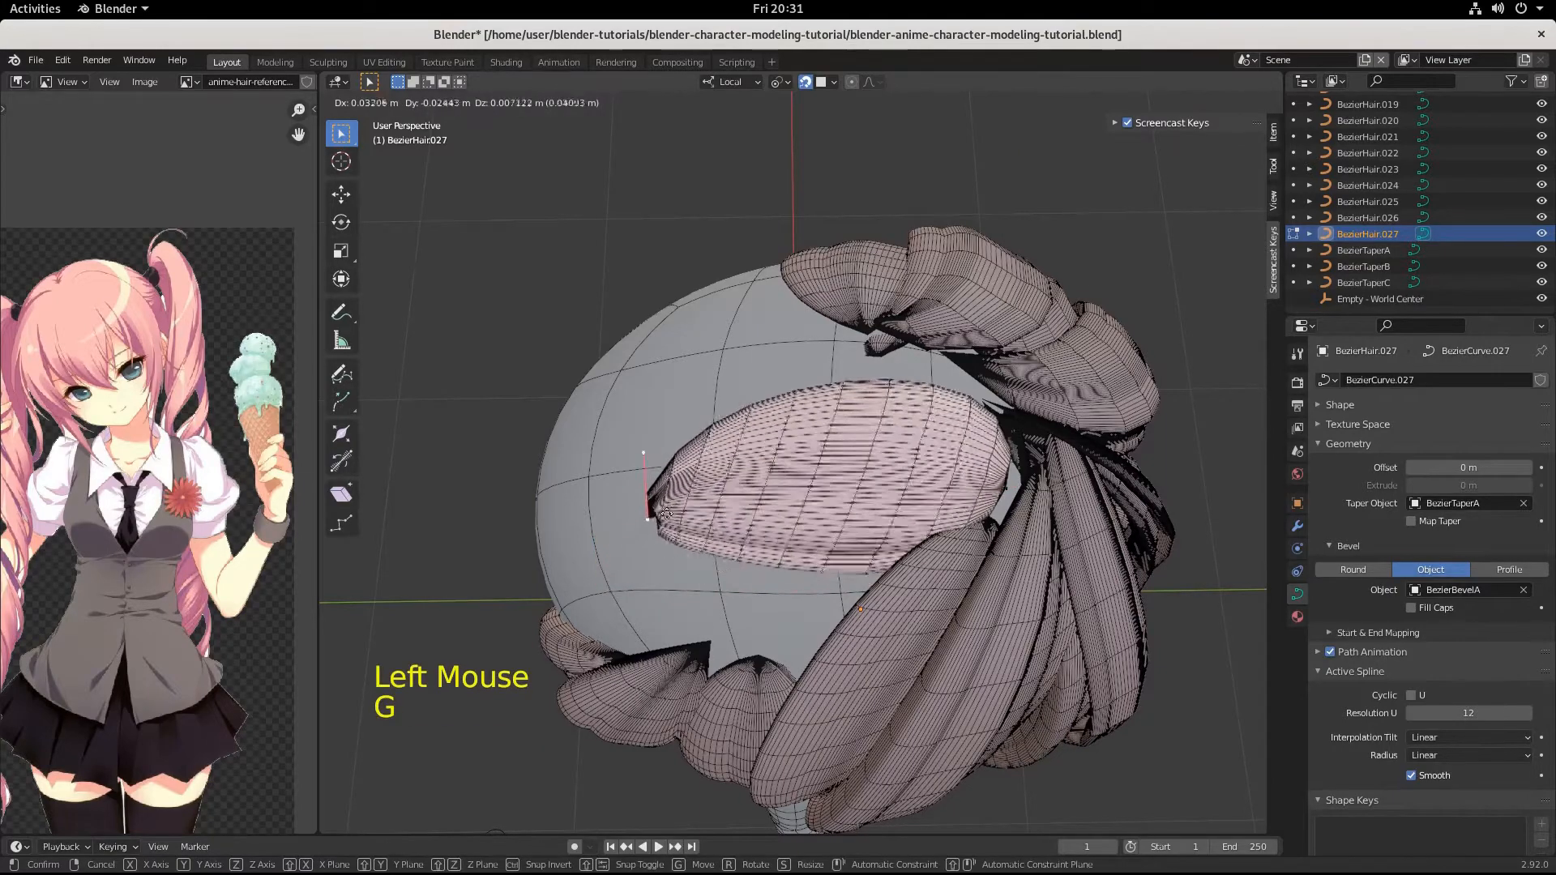
{"action": "left_click", "coordinate": [677, 519]}
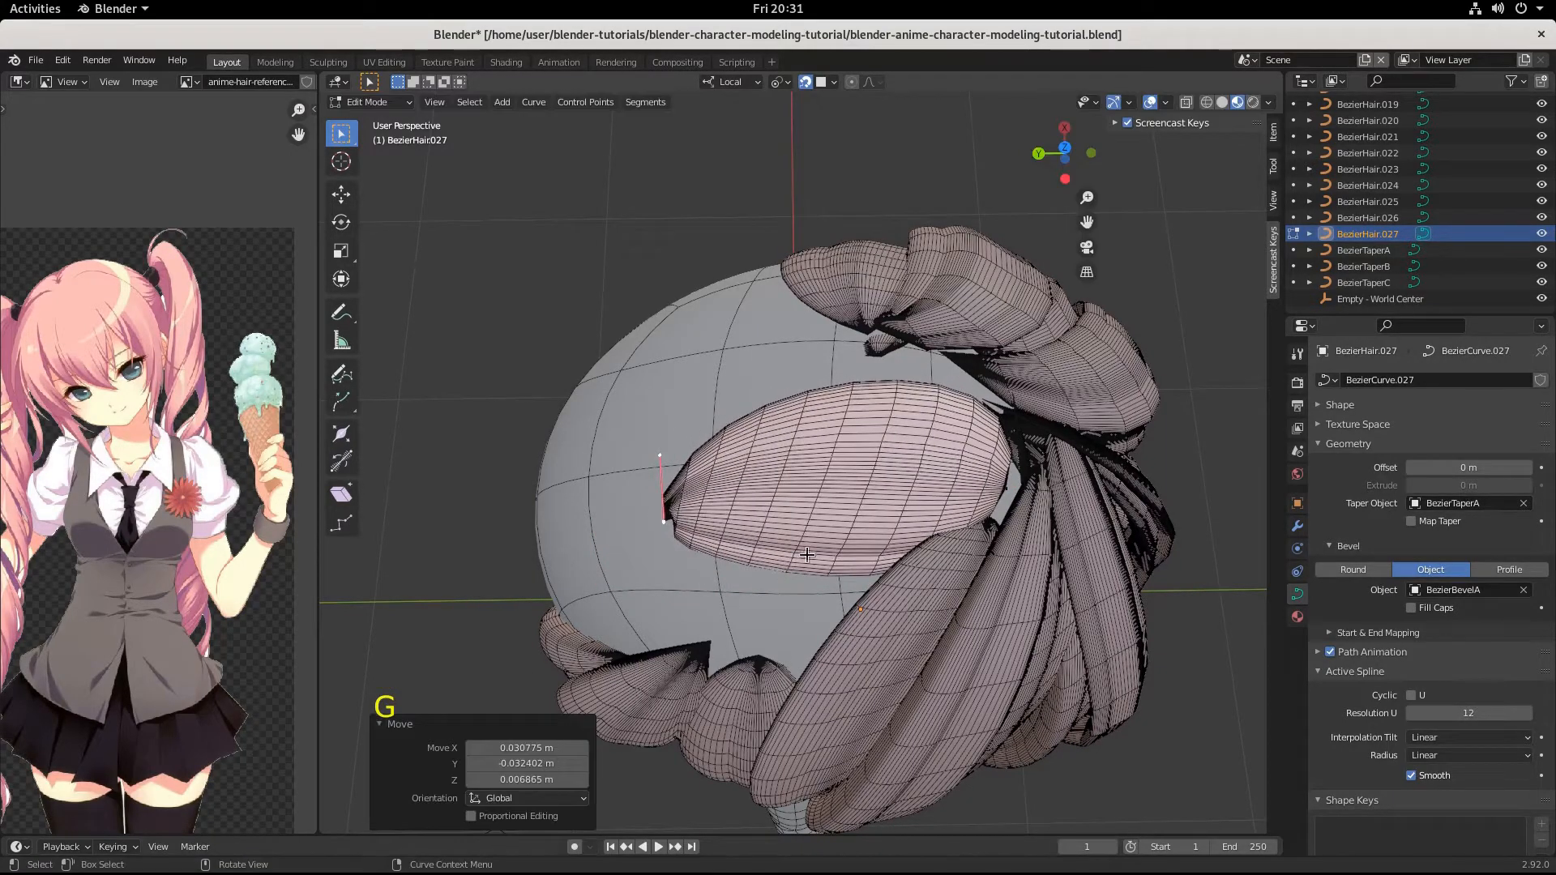
Rotate the tip point's handles by about 90.8° and scale them to about 0.138 to round the end.
{"action": "key", "text": "r"}
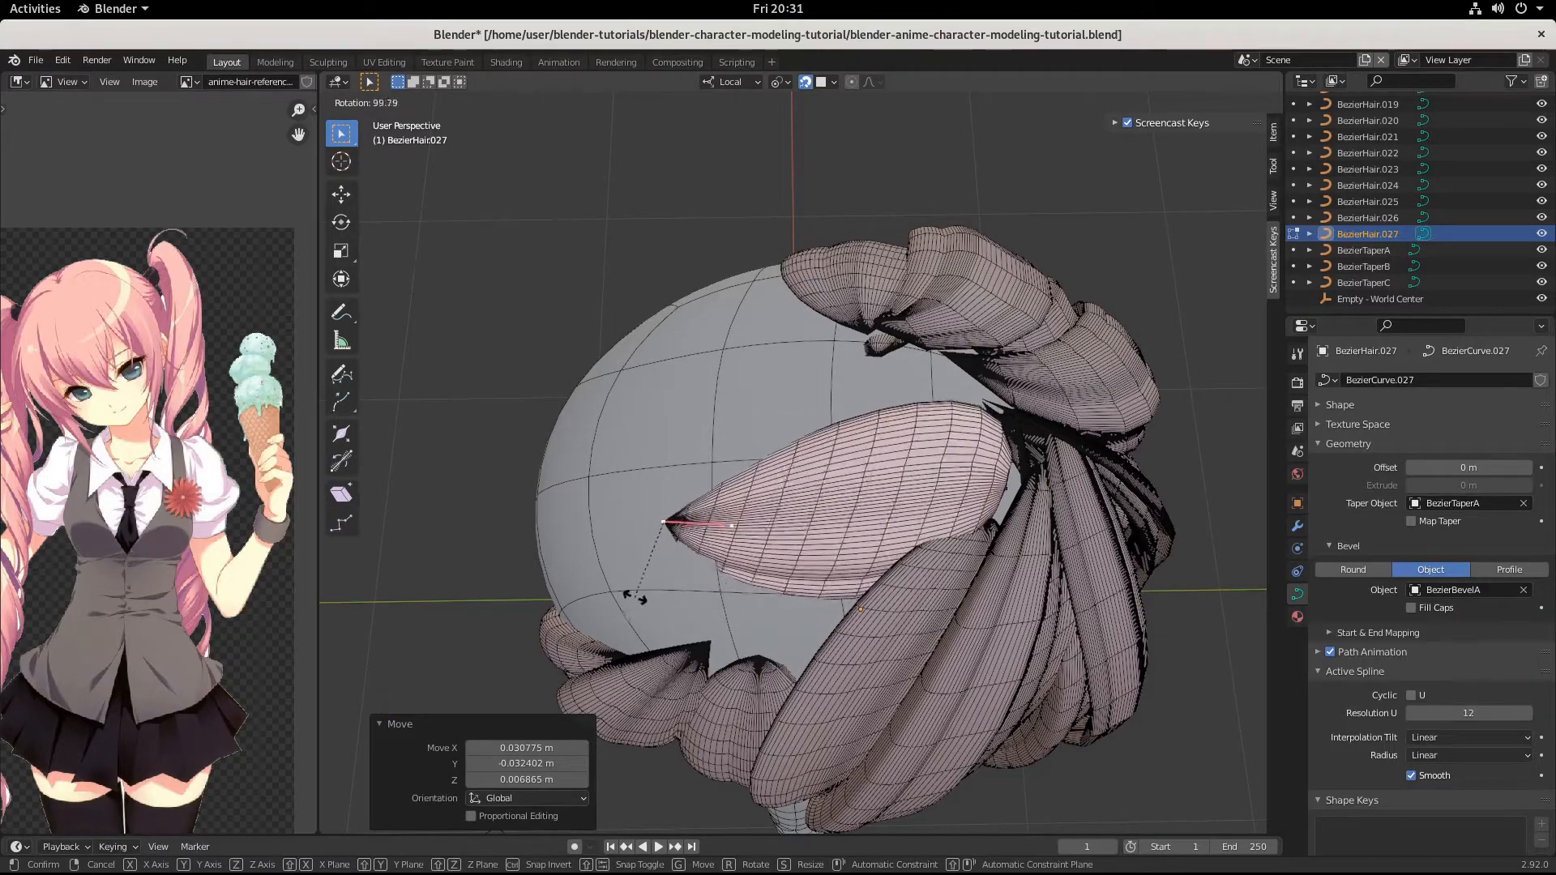
{"action": "left_click", "coordinate": [642, 597]}
{"action": "key", "text": "s"}
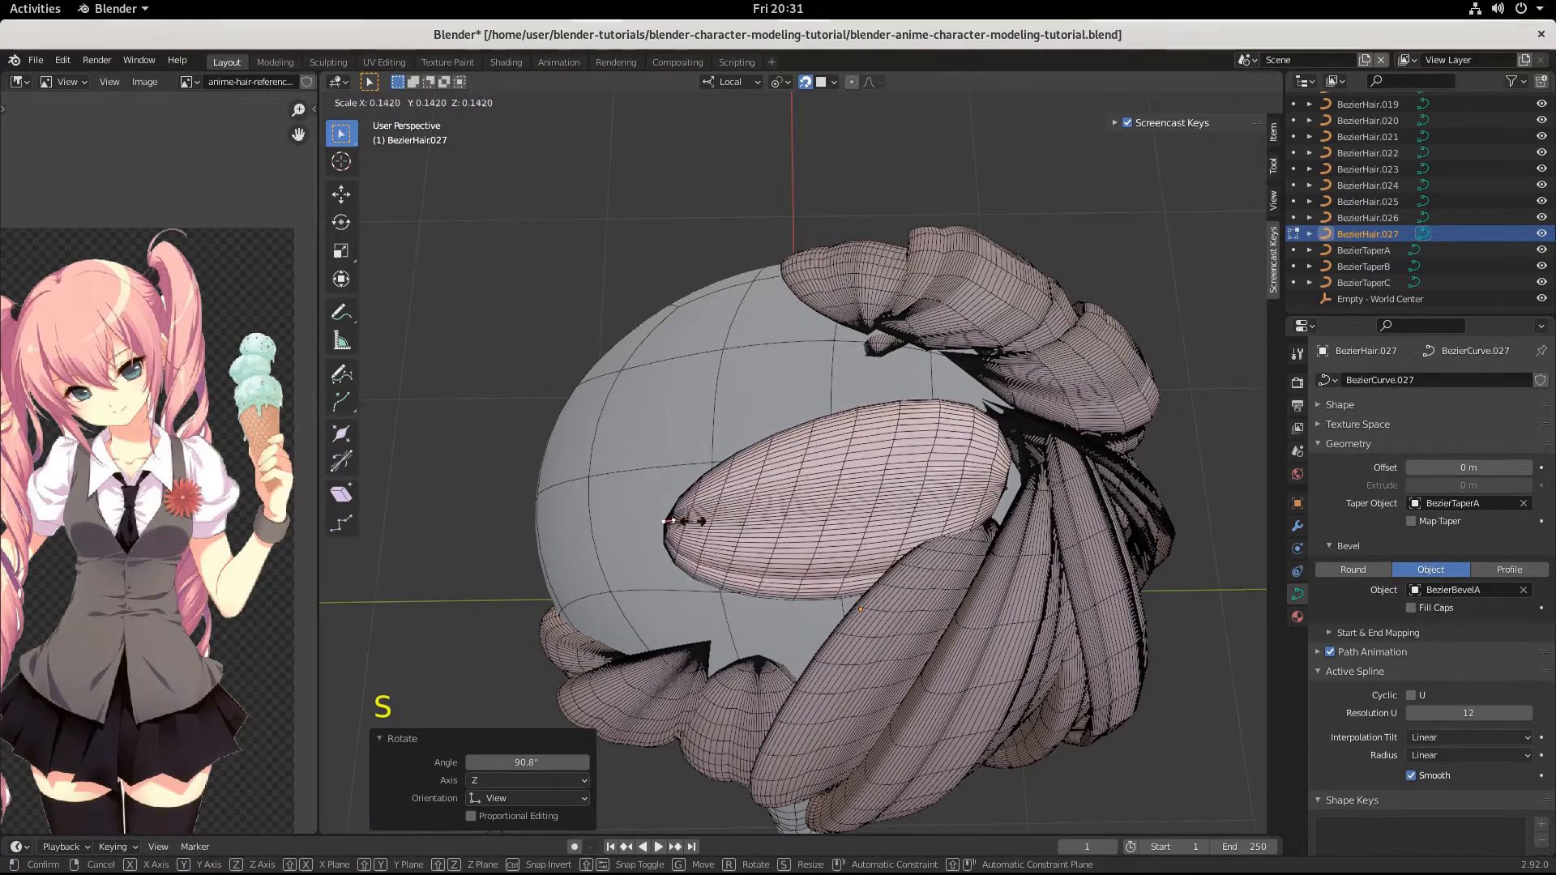
{"action": "left_click", "coordinate": [815, 551]}
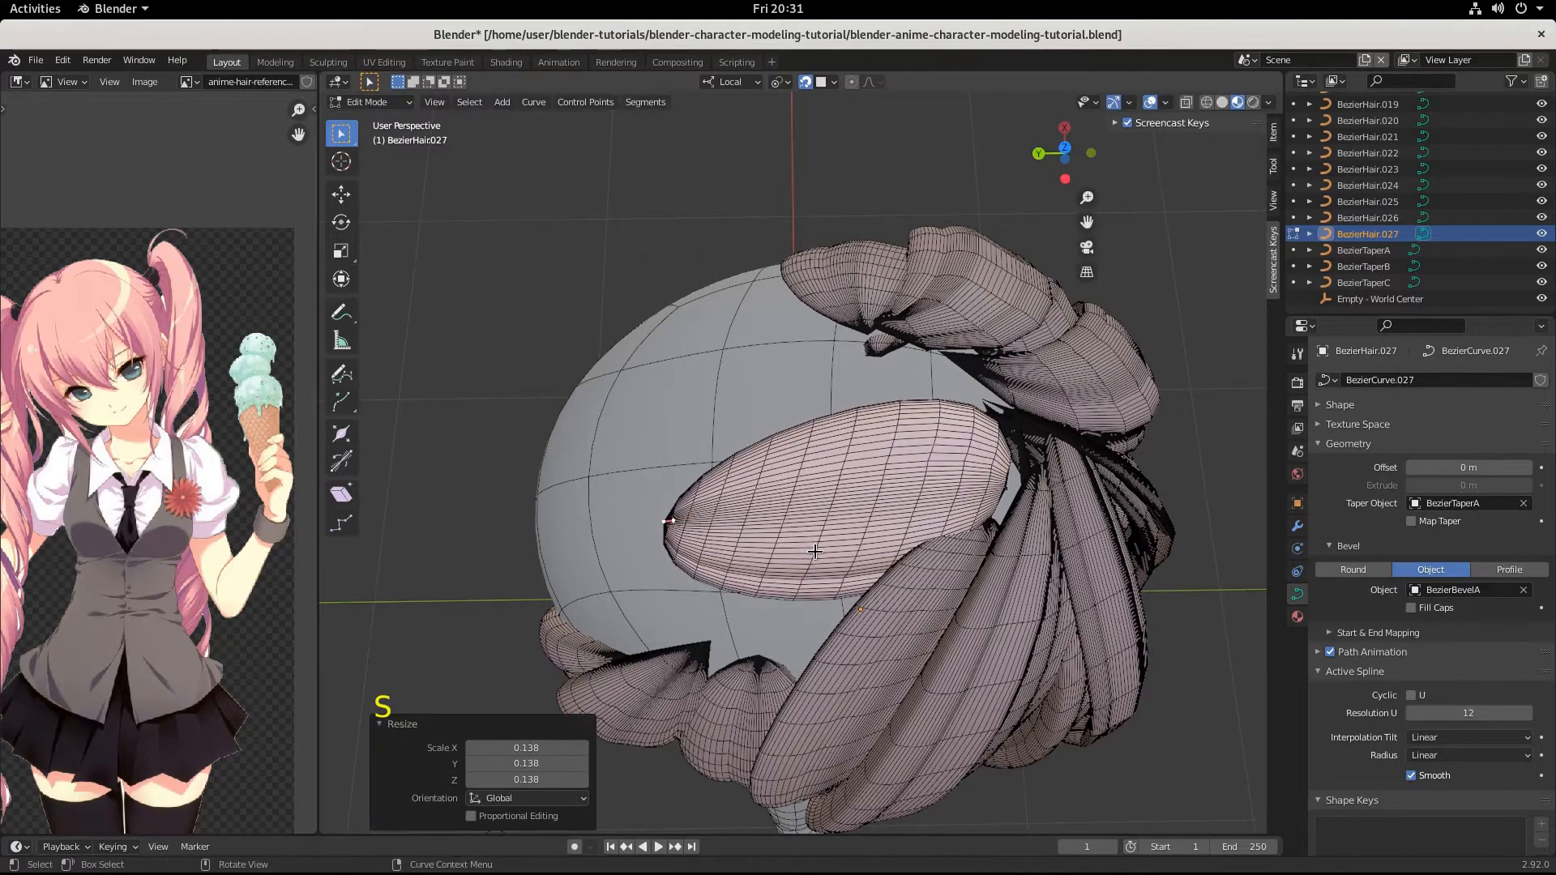
Move the strand's root point by about -0.013, -0.004, -0.003 m toward the neighbouring side strands.
{"action": "double_click", "coordinate": [998, 492]}
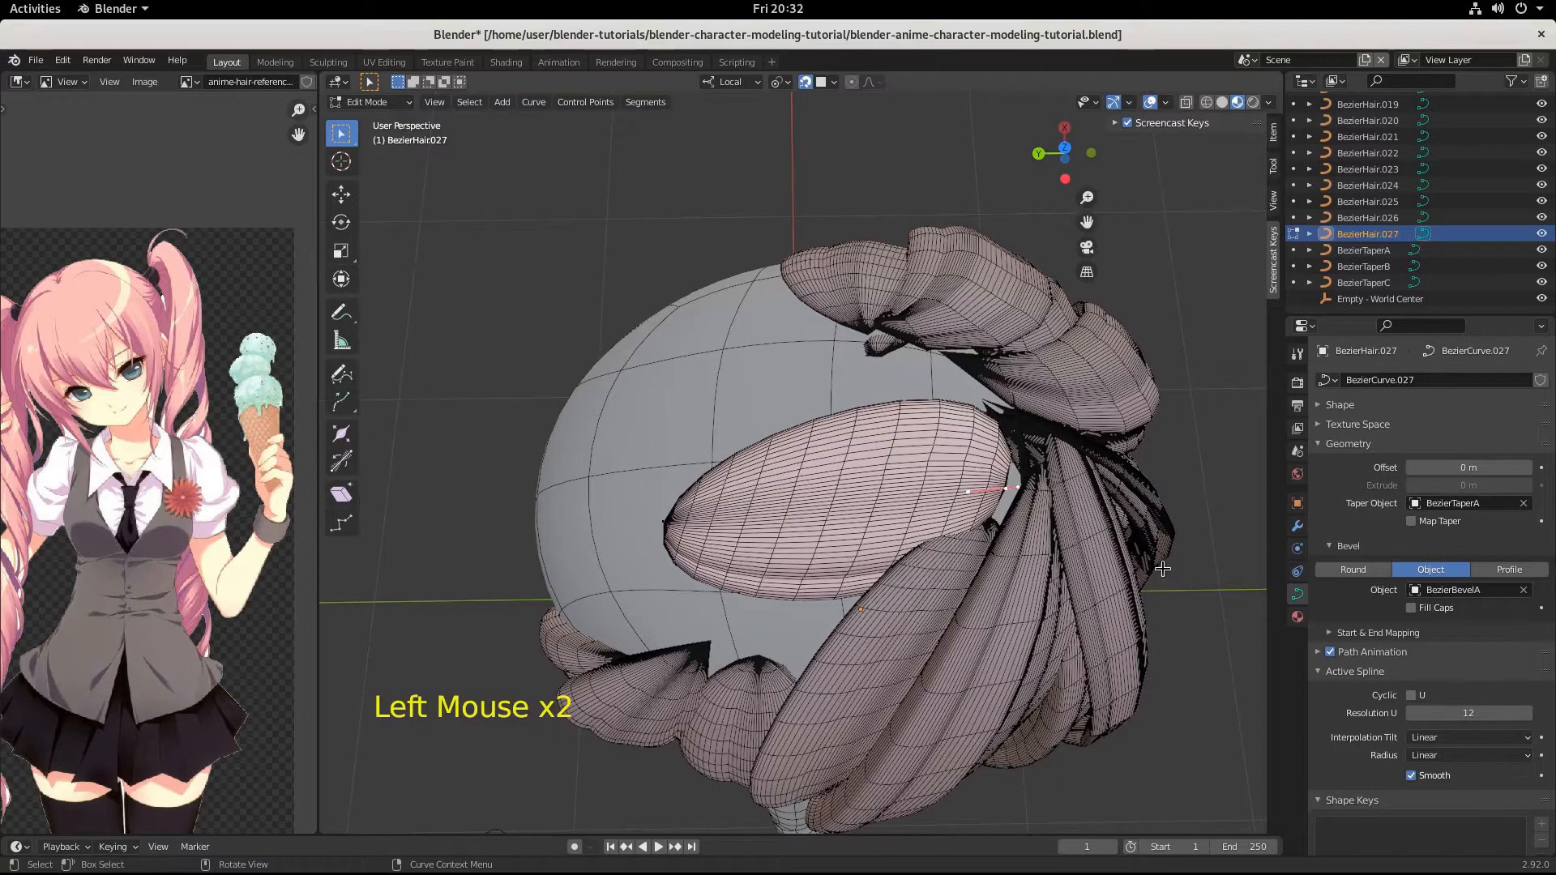
{"action": "key", "text": "g"}
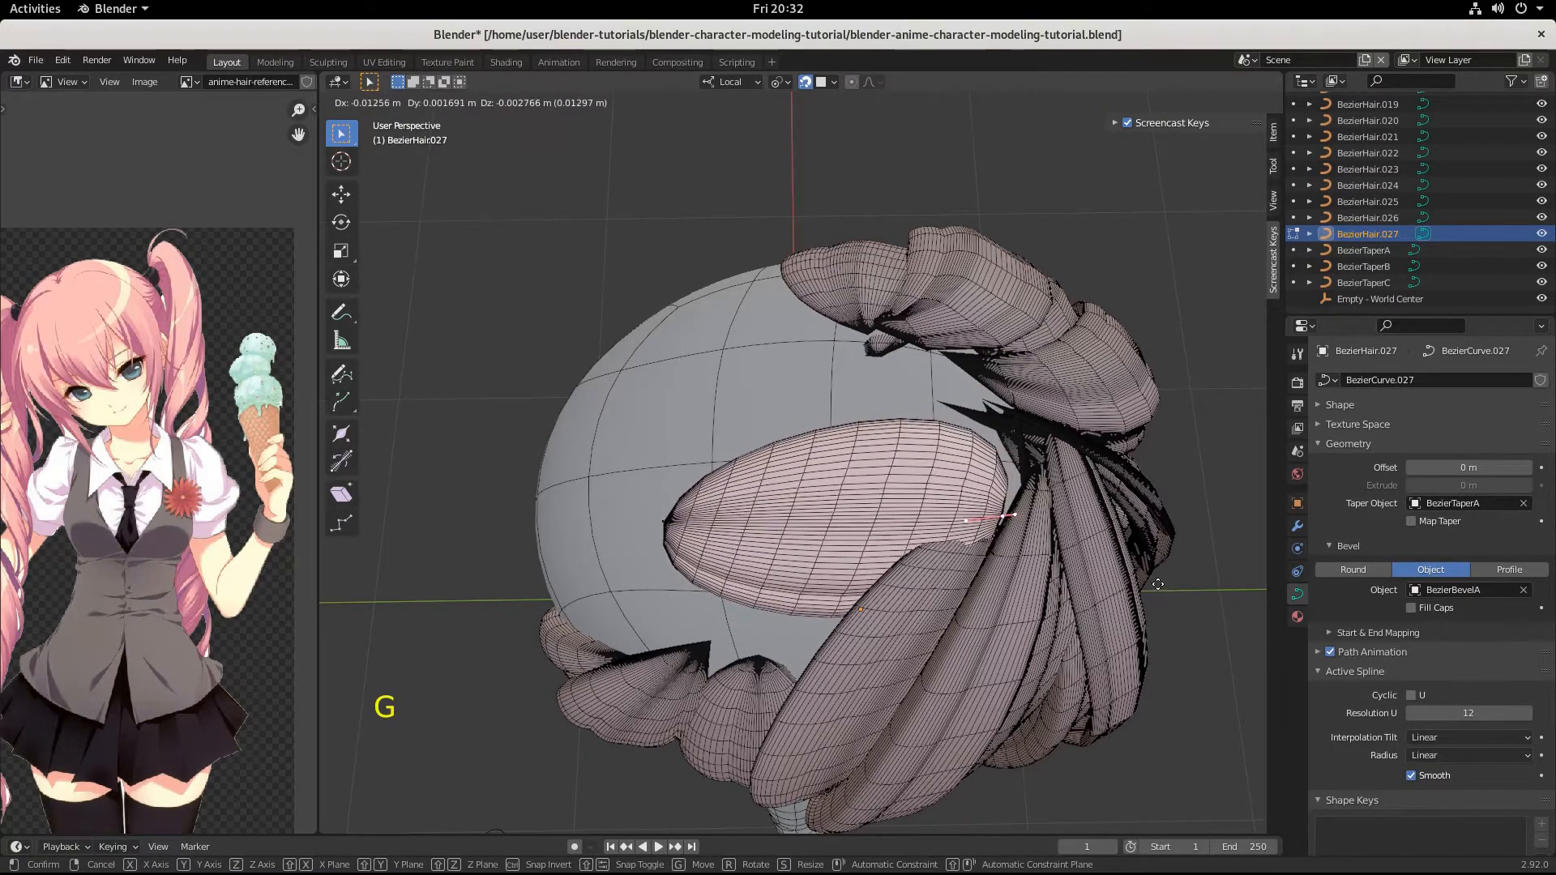
{"action": "left_click", "coordinate": [995, 634]}
Select the strand's tip point and lower it toward the hair strands at the back of the head.
{"action": "middle_click_drag", "start_coordinate": [994, 635], "coordinate": [763, 739]}
{"action": "scroll", "coordinate": [995, 634], "scroll_direction": "down", "scroll_amount": 2}
{"action": "scroll", "coordinate": [790, 636], "scroll_direction": "up", "scroll_amount": 2}
{"action": "scroll", "coordinate": [790, 636], "scroll_direction": "down", "scroll_amount": 1}
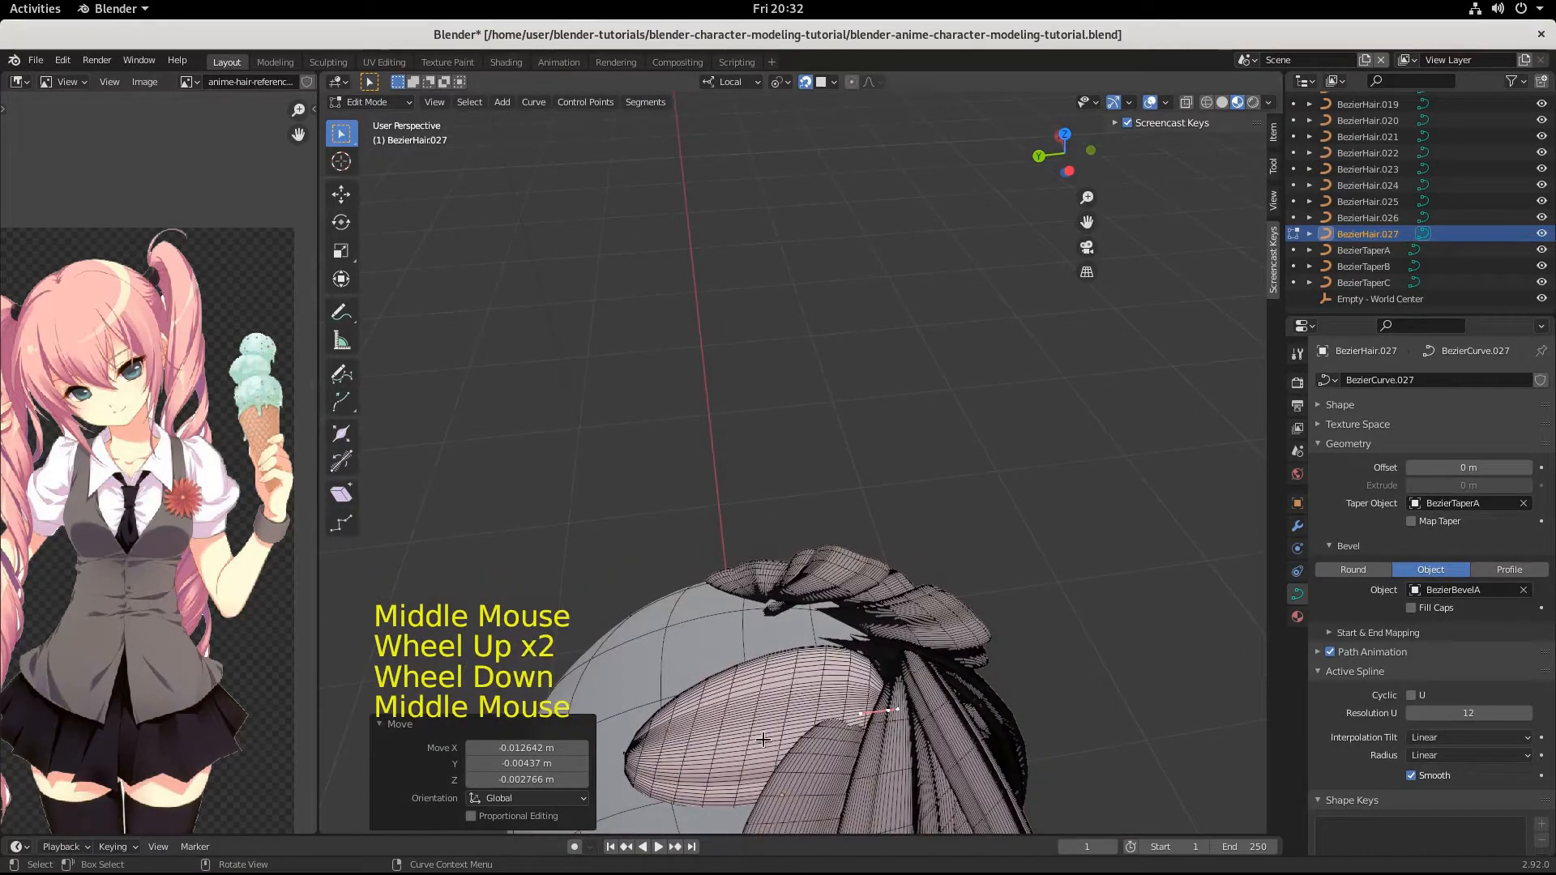
{"action": "left_click", "coordinate": [648, 758]}
{"action": "scroll", "coordinate": [745, 764], "scroll_direction": "down", "scroll_amount": 1}
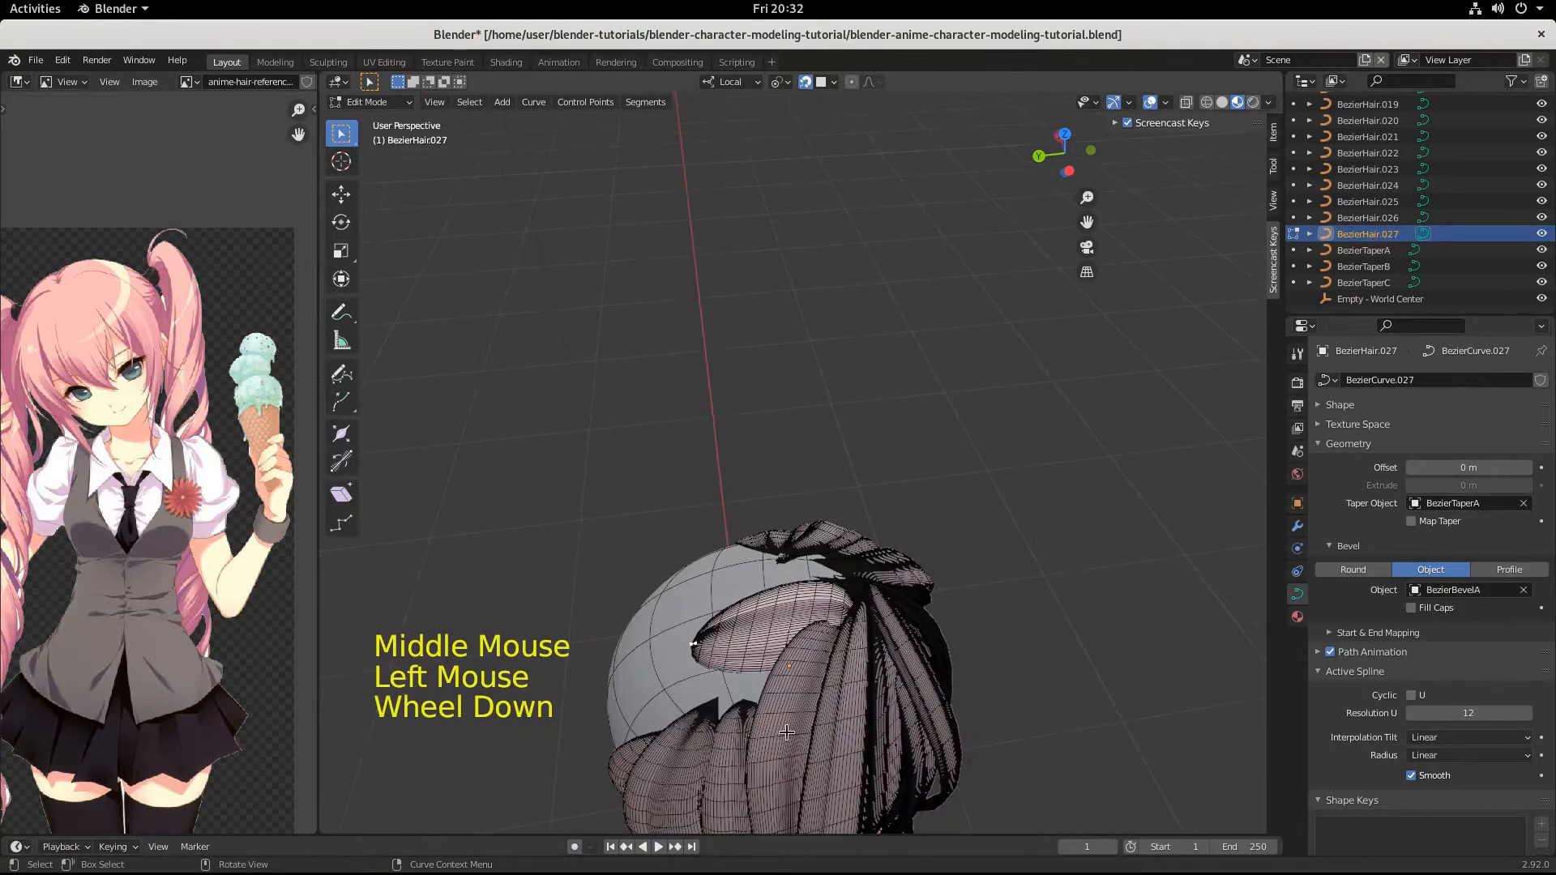
{"action": "key", "text": "g"}
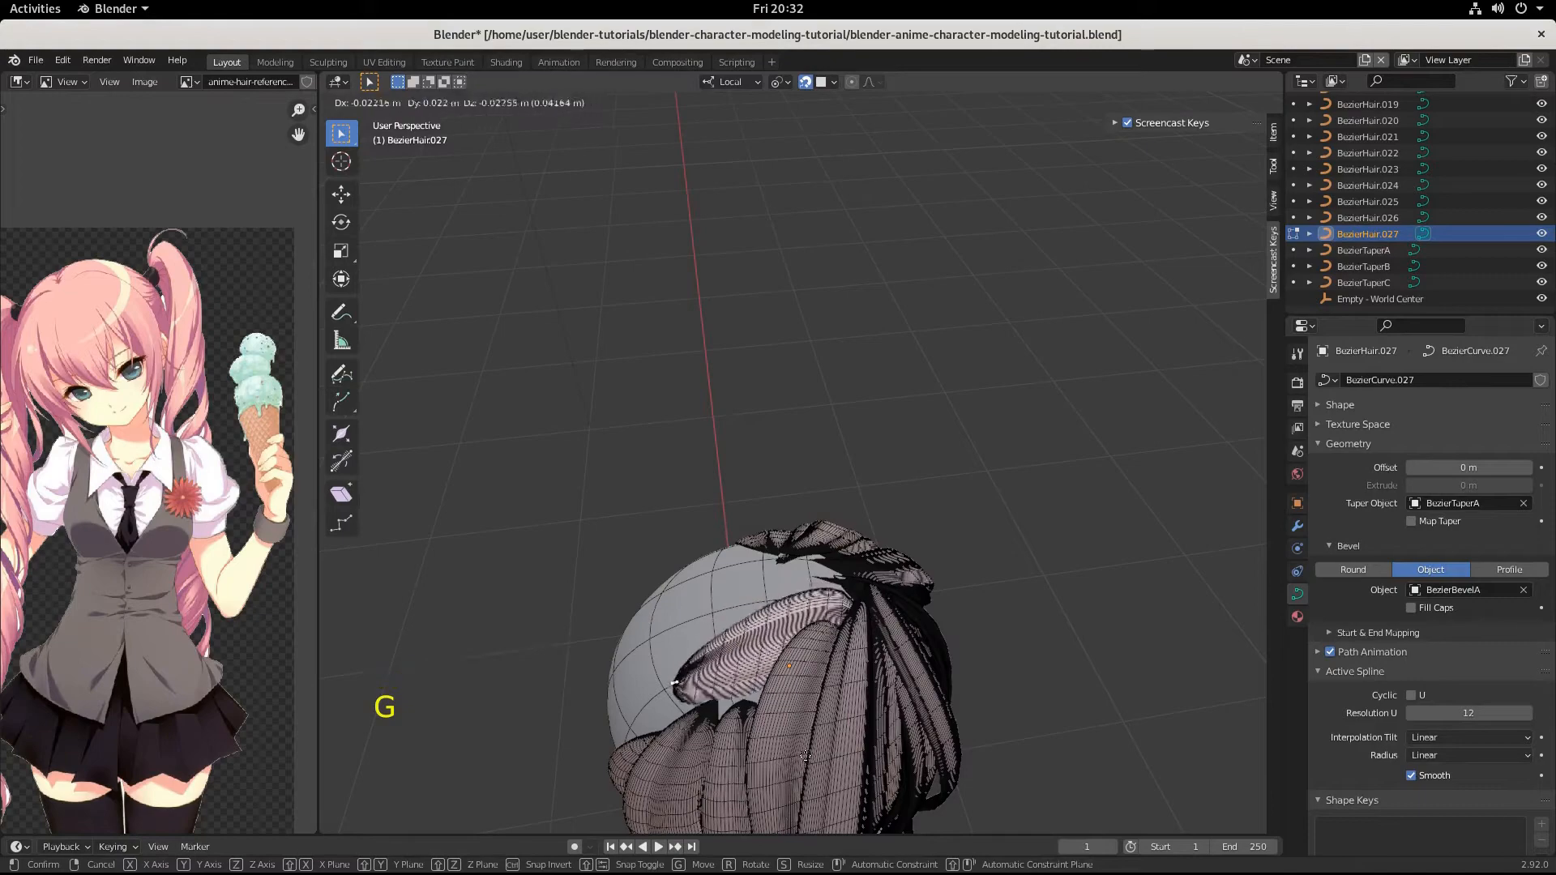
{"action": "left_click", "coordinate": [829, 695]}
Move the root point beneath the adjacent side strand by about -0.023, 0.026, -0.029 m.
{"action": "left_click", "coordinate": [866, 619]}
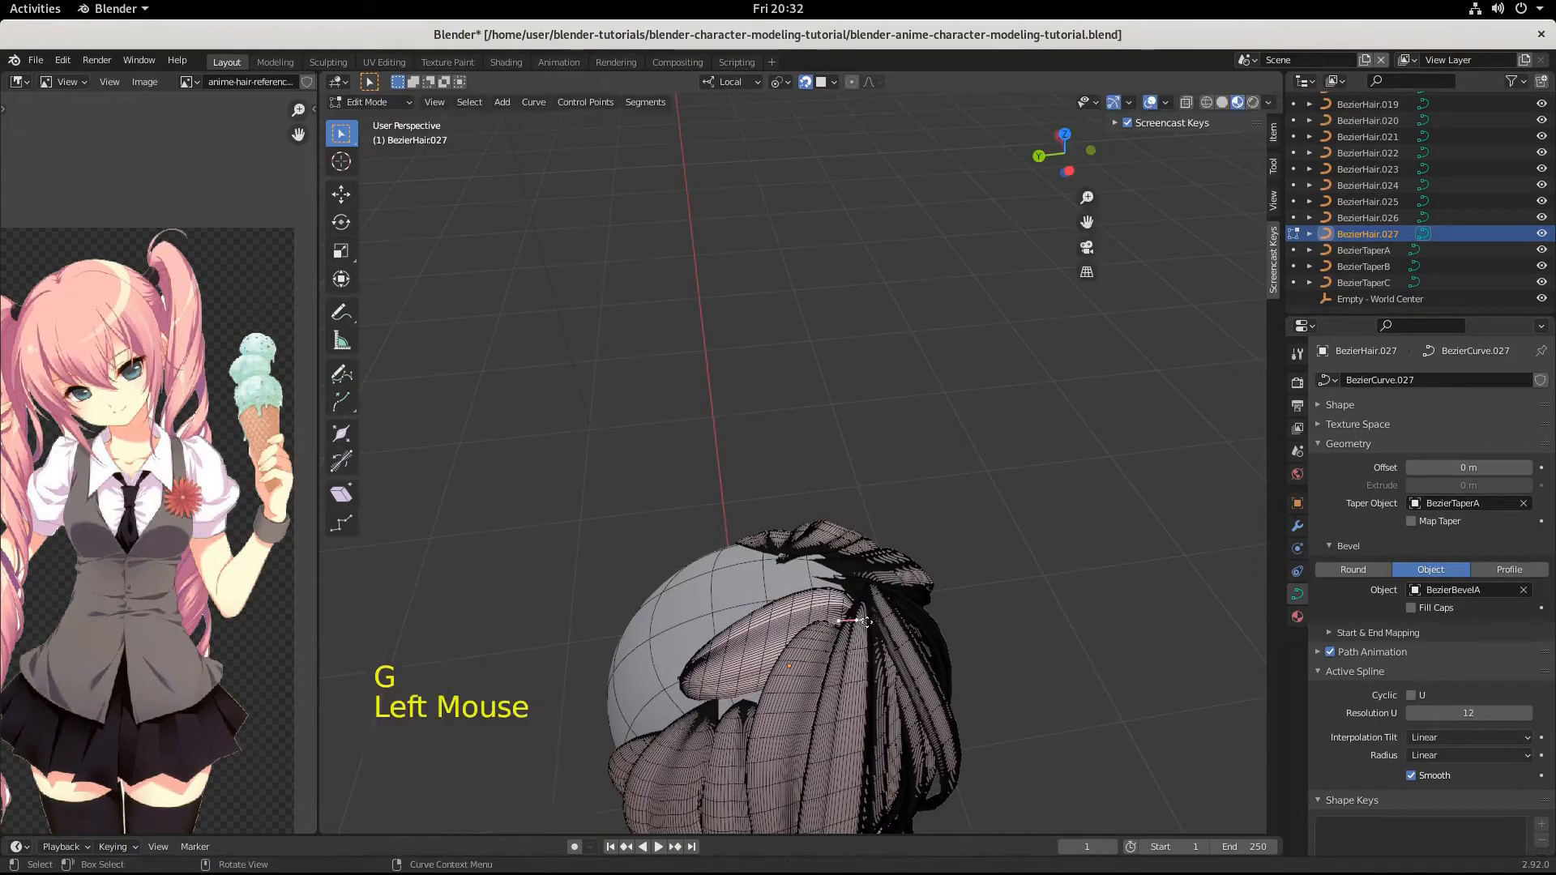
{"action": "key", "text": "g"}
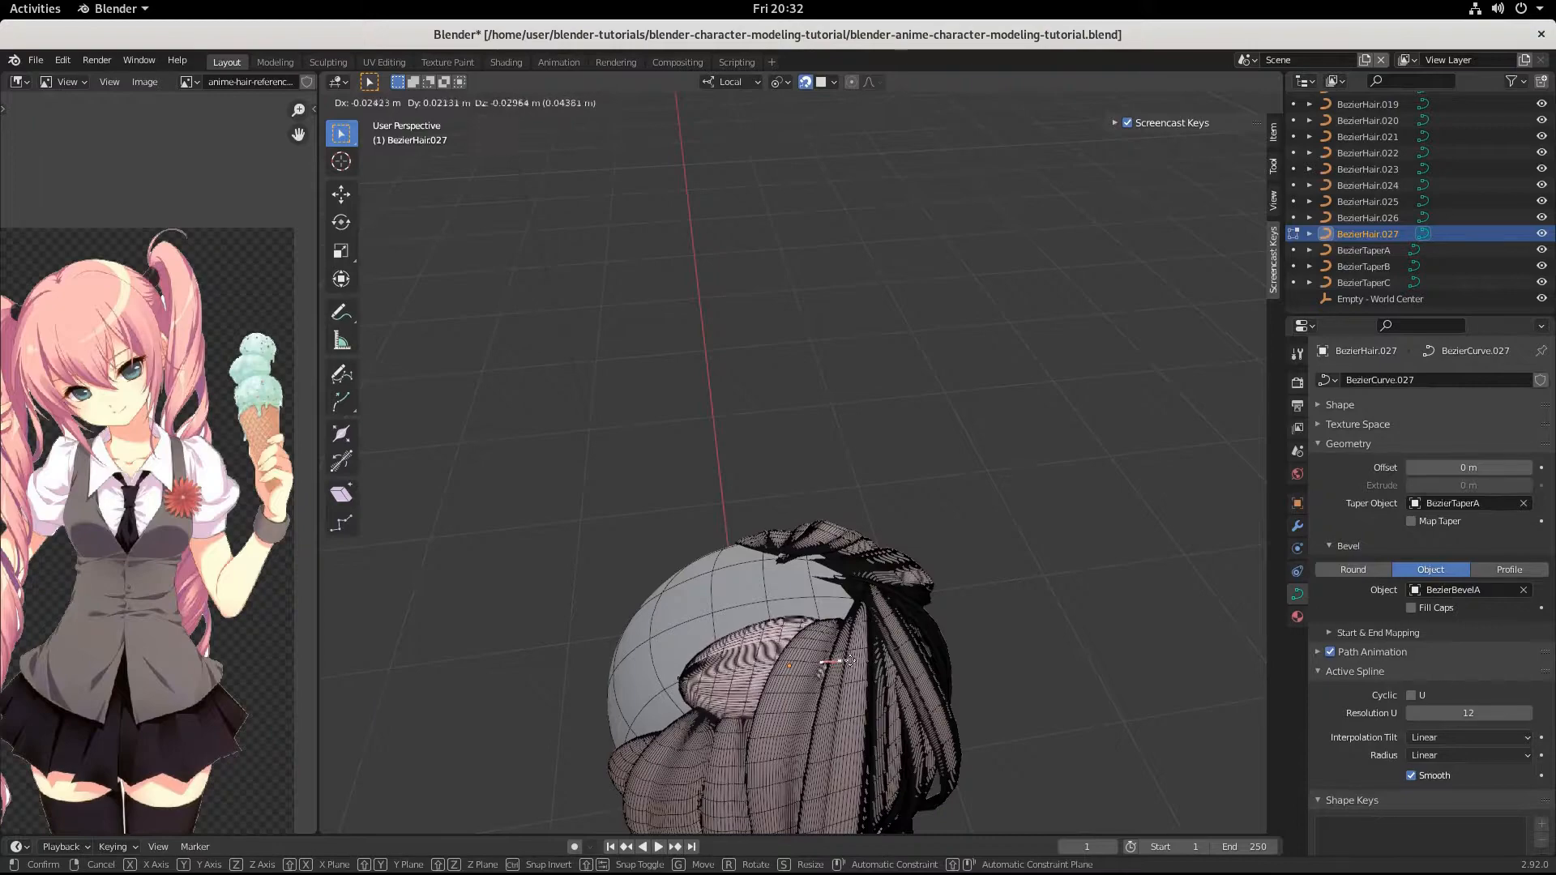
{"action": "left_click", "coordinate": [845, 660]}
Leave curve editing and move the whole crown strand by about 0.021, -0.038, 0.012 m toward the gathering point.
{"action": "middle_click_drag", "start_coordinate": [845, 659], "coordinate": [729, 555]}
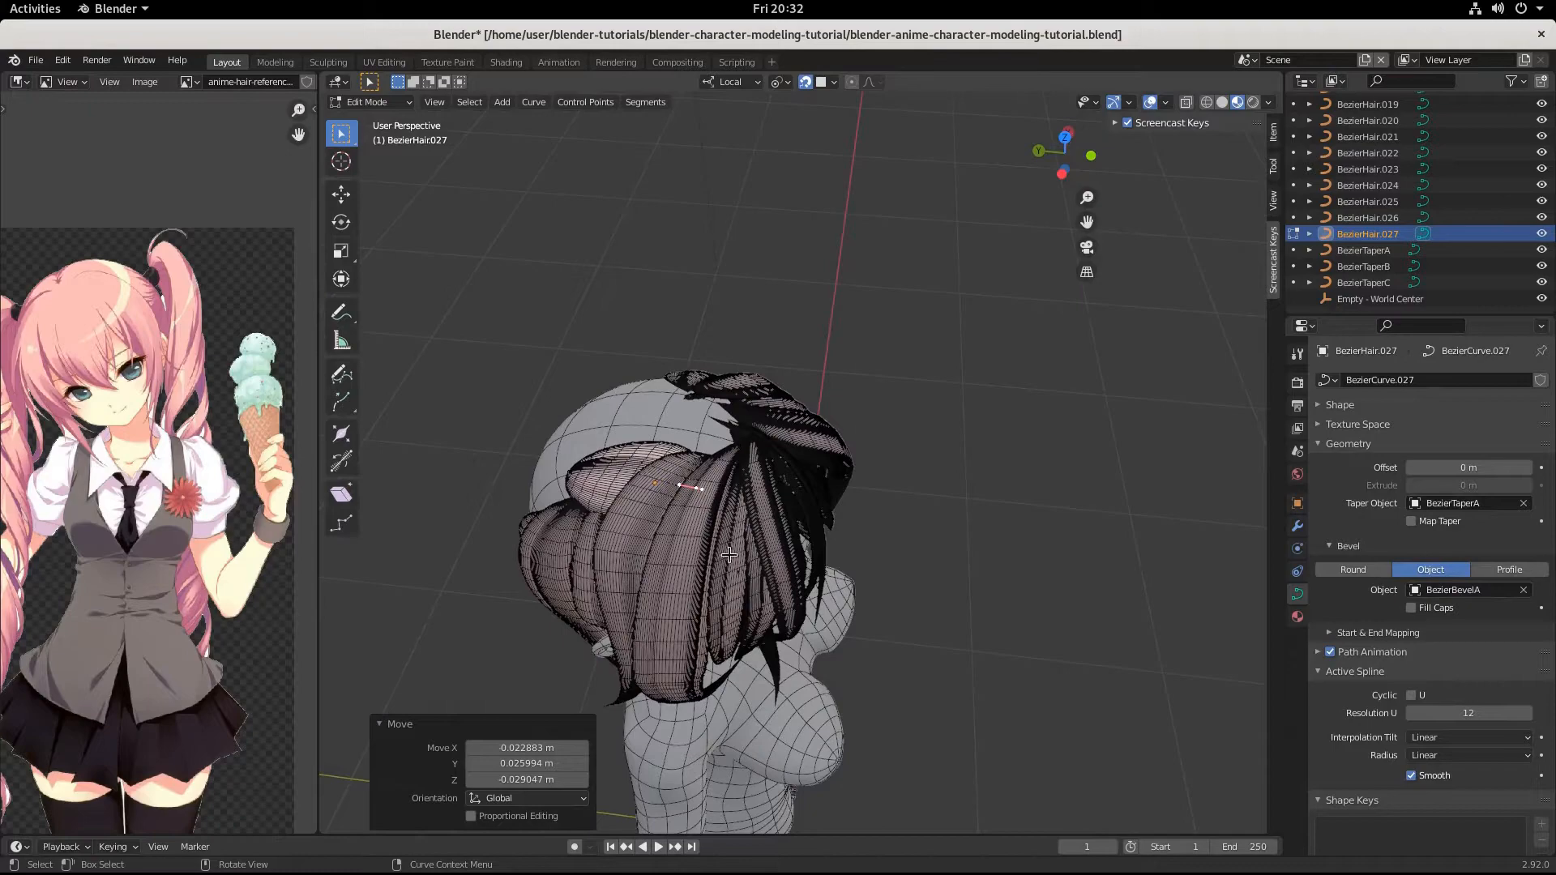
{"action": "left_click", "coordinate": [649, 461]}
{"action": "key", "text": "Tab"}
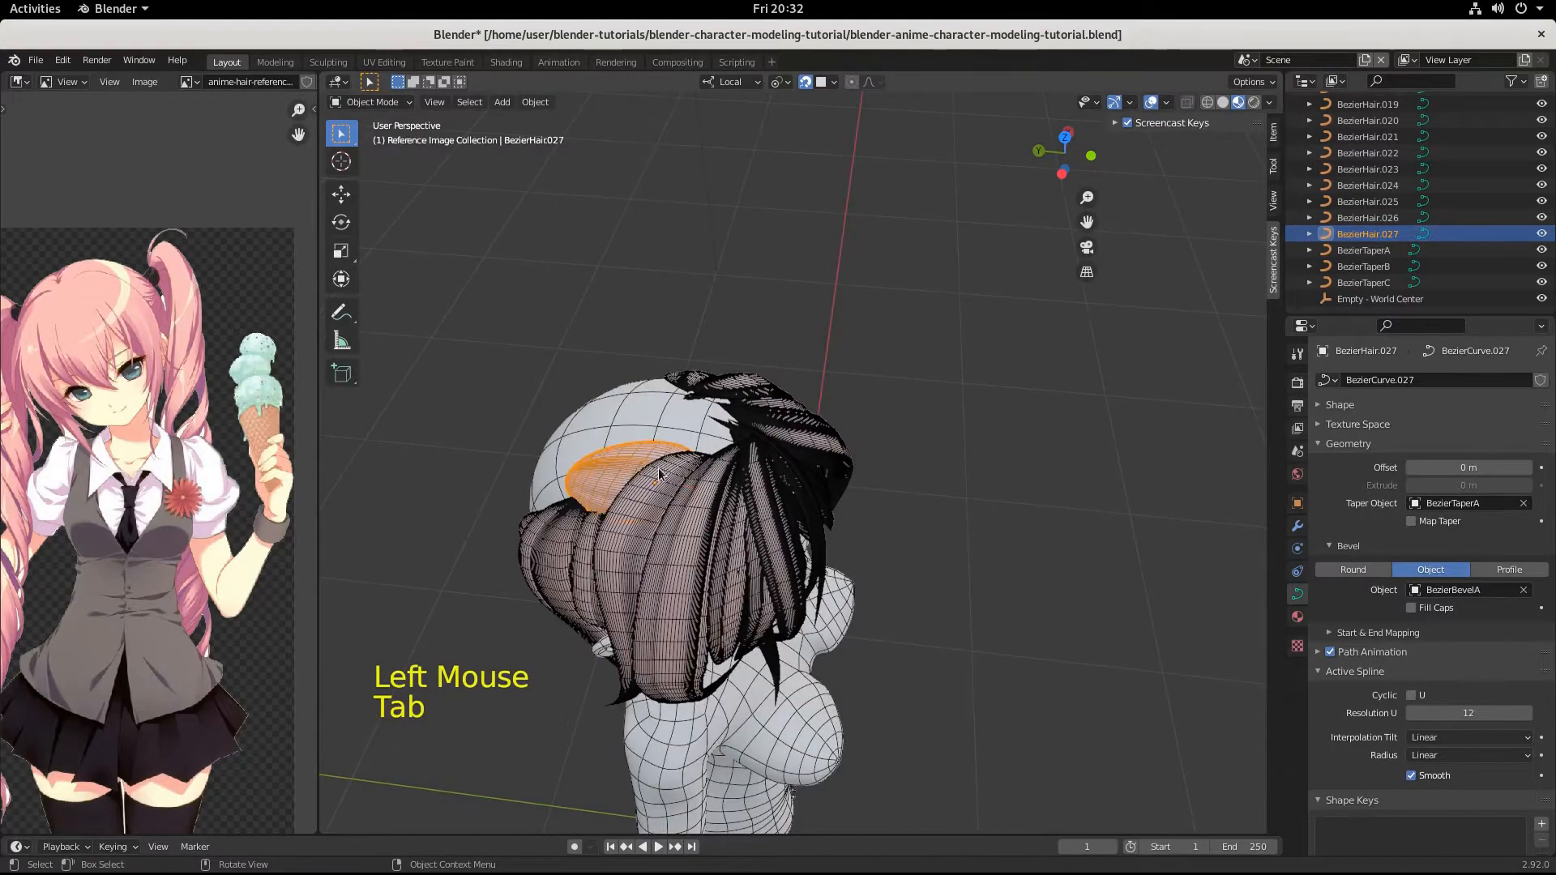
{"action": "key", "text": "g"}
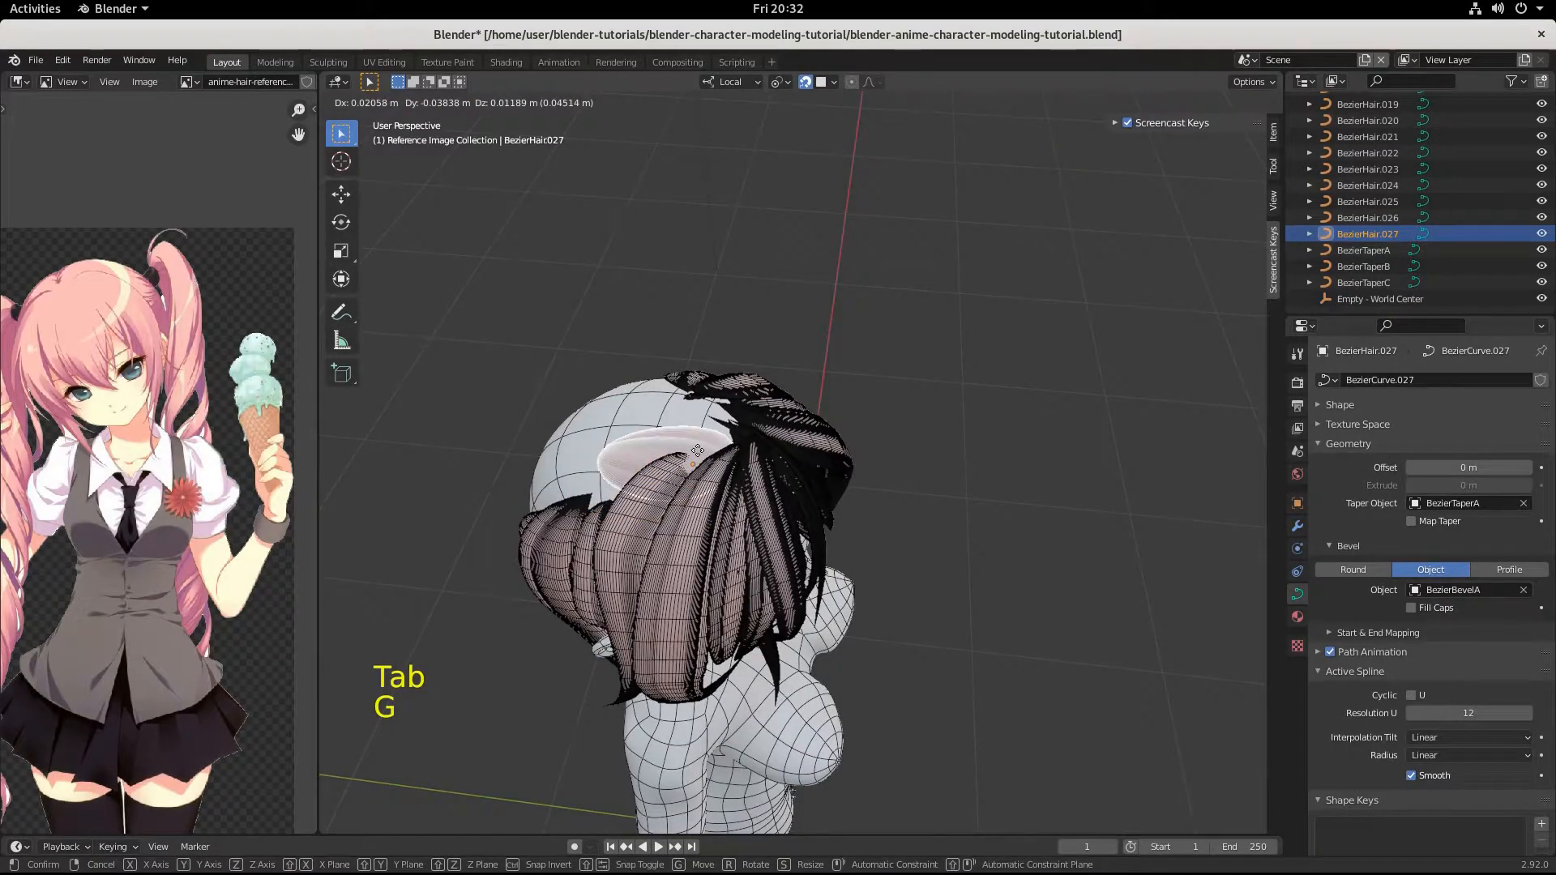
{"action": "left_click", "coordinate": [697, 450]}
Reopen the crown strand's curve for editing and move its tip point toward the back of the head by about -0.003, 0.020, -0.008 m.
{"action": "scroll", "coordinate": [648, 478], "scroll_direction": "up", "scroll_amount": 2}
{"action": "middle_click_drag", "start_coordinate": [652, 476], "coordinate": [855, 389]}
{"action": "key", "text": "Tab"}
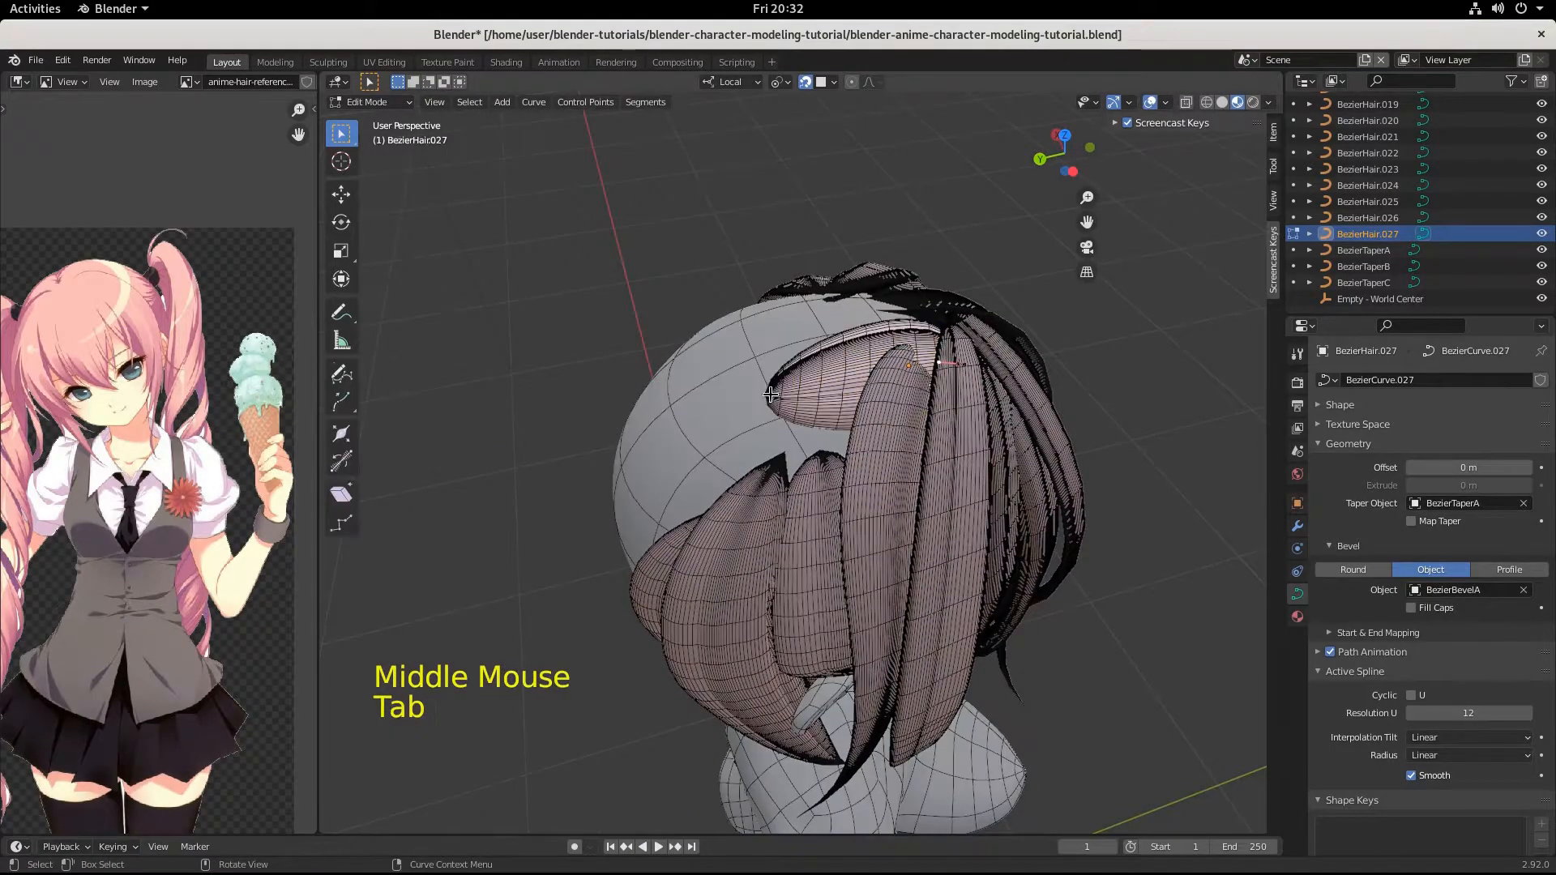
{"action": "left_click", "coordinate": [770, 404]}
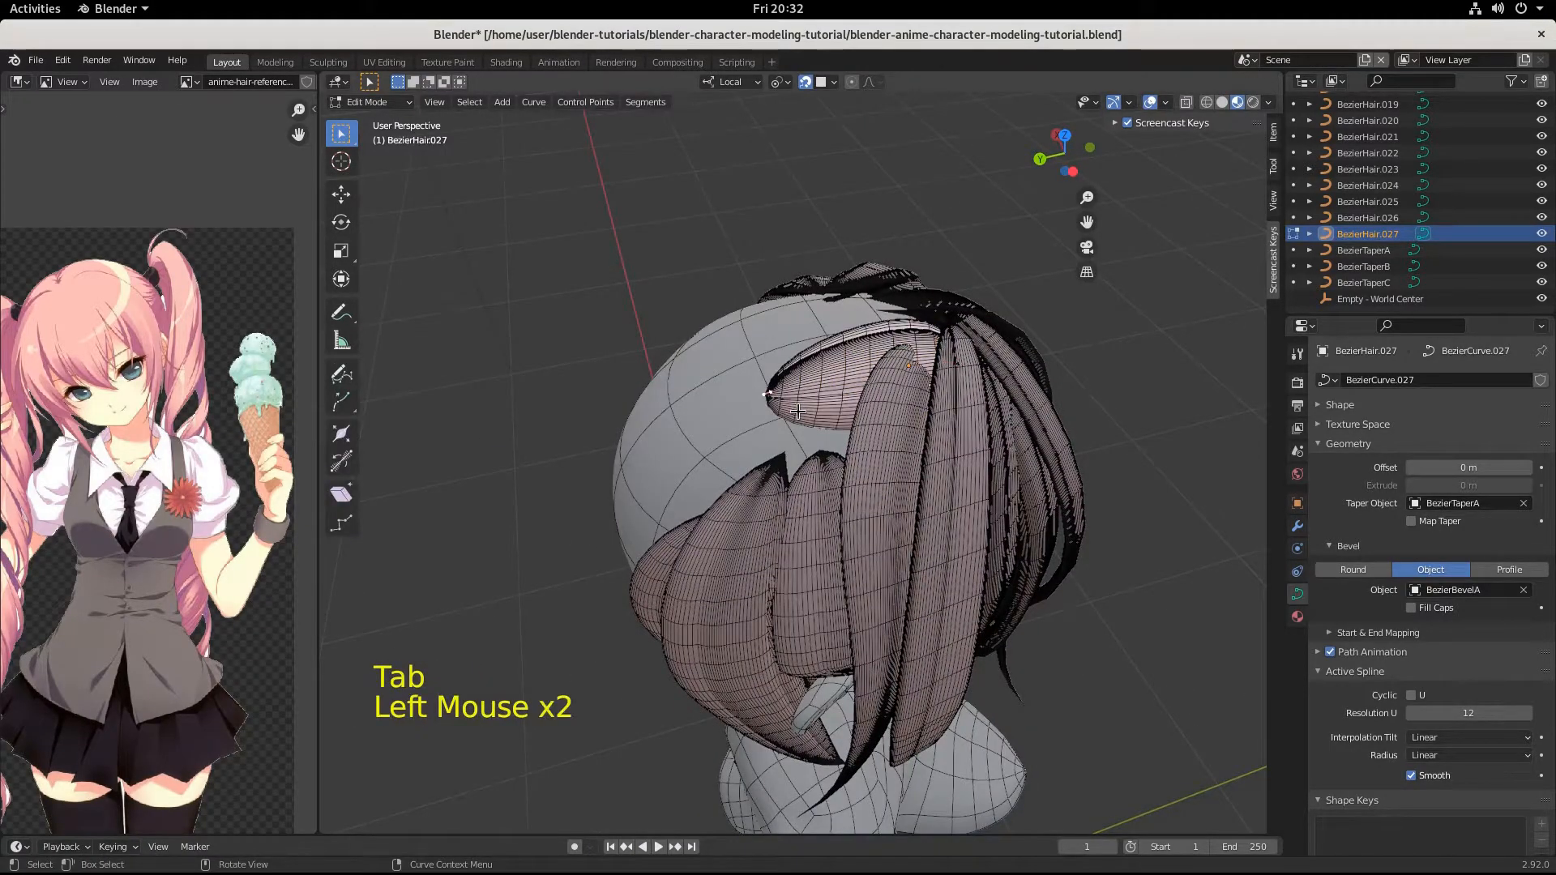
{"action": "key", "text": "g"}
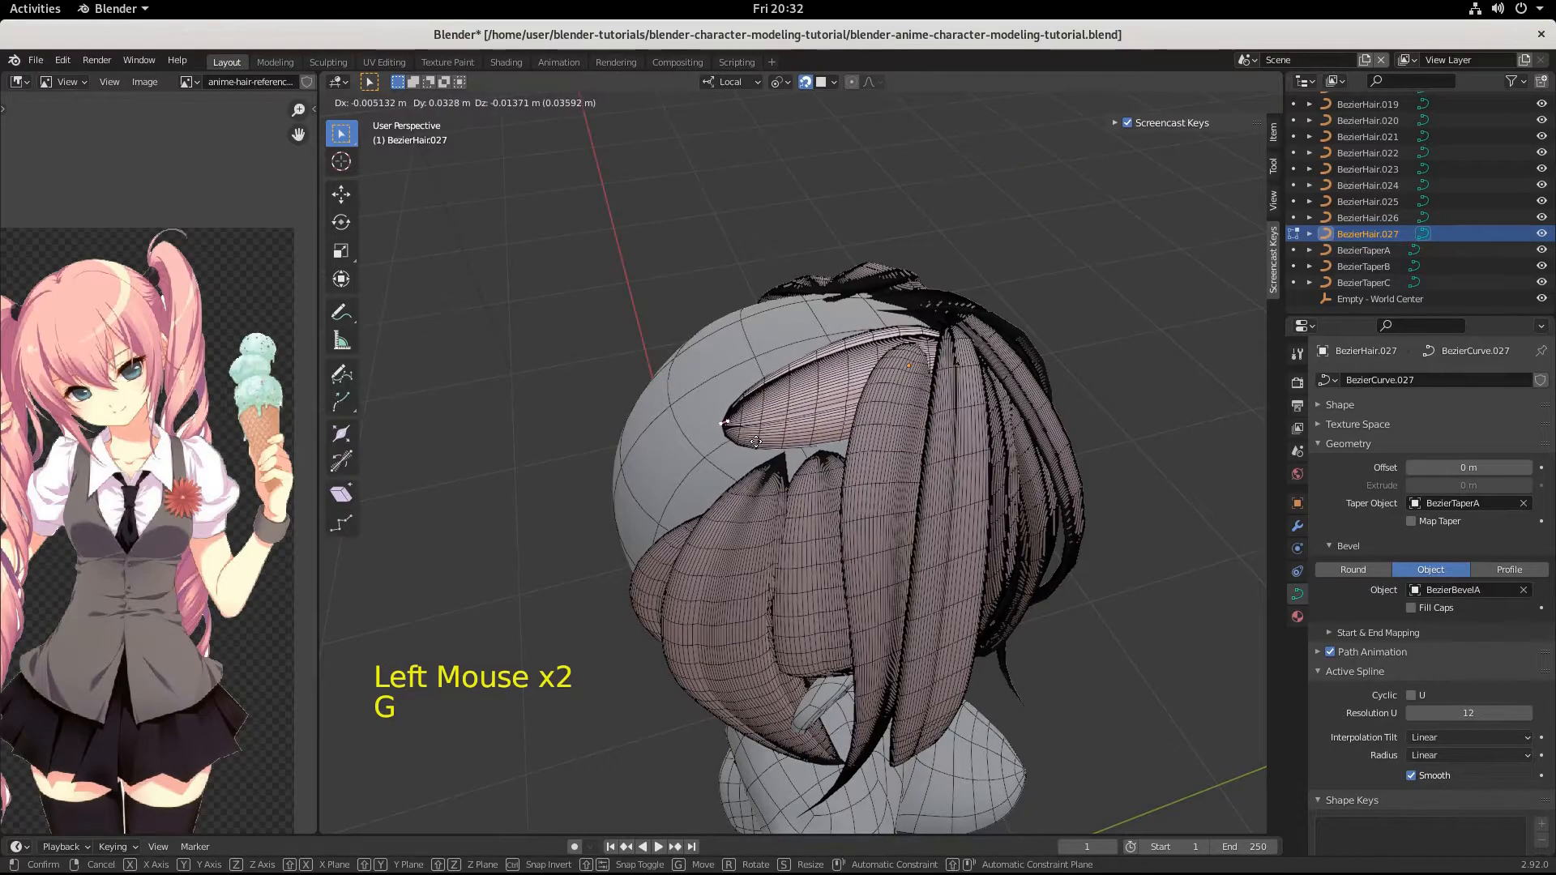
{"action": "left_click", "coordinate": [772, 429]}
{"action": "middle_click_drag", "start_coordinate": [934, 441], "coordinate": [856, 517]}
{"action": "right_click", "coordinate": [821, 574]}
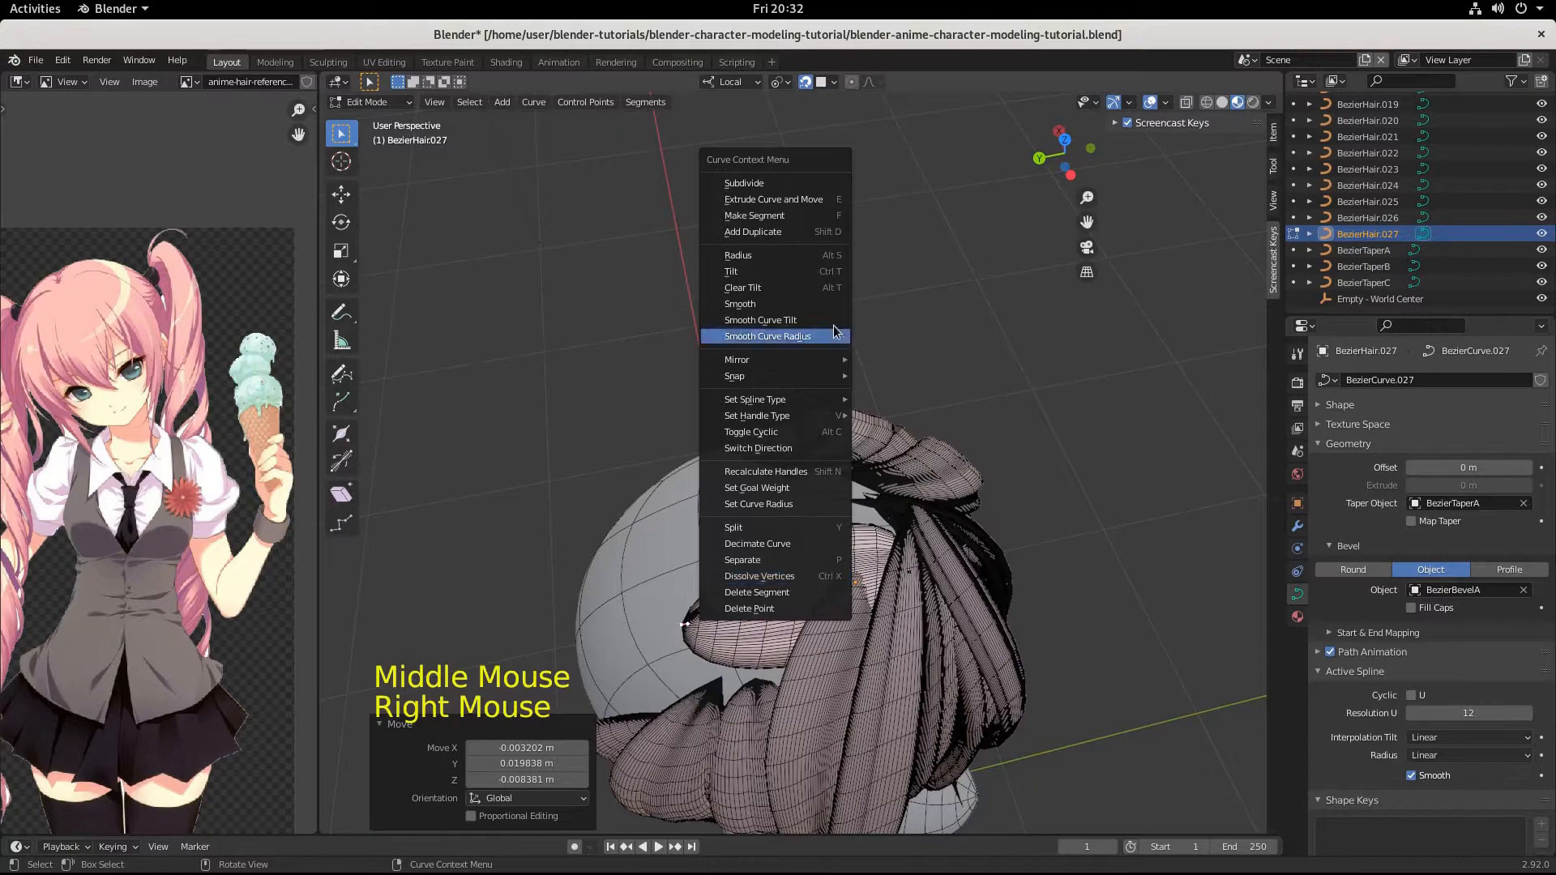
{"action": "left_click", "coordinate": [767, 184]}
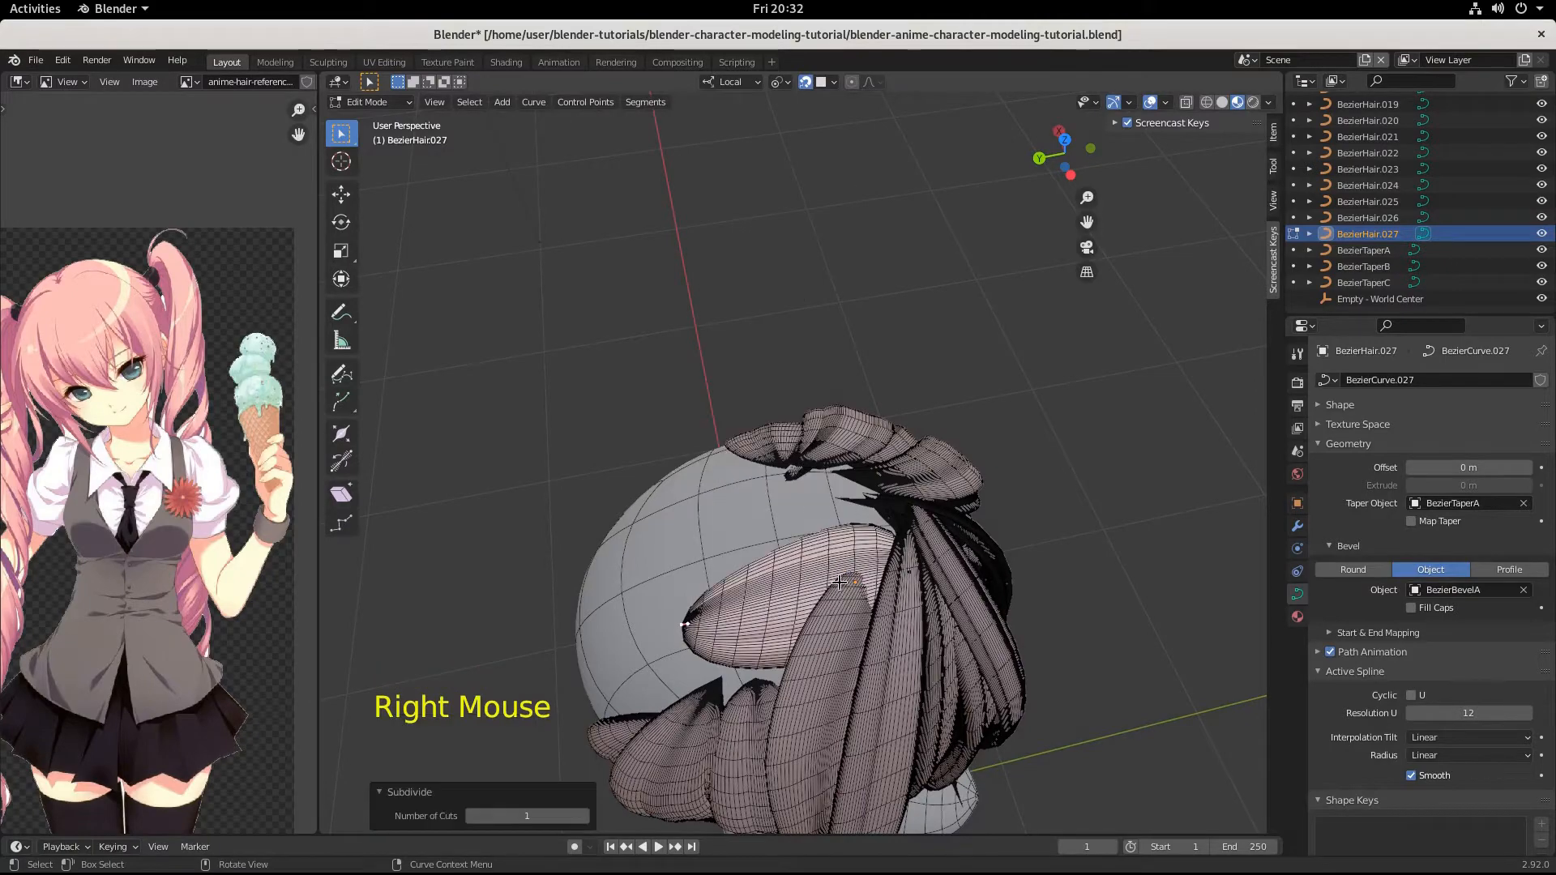
{"action": "left_click", "coordinate": [811, 590]}
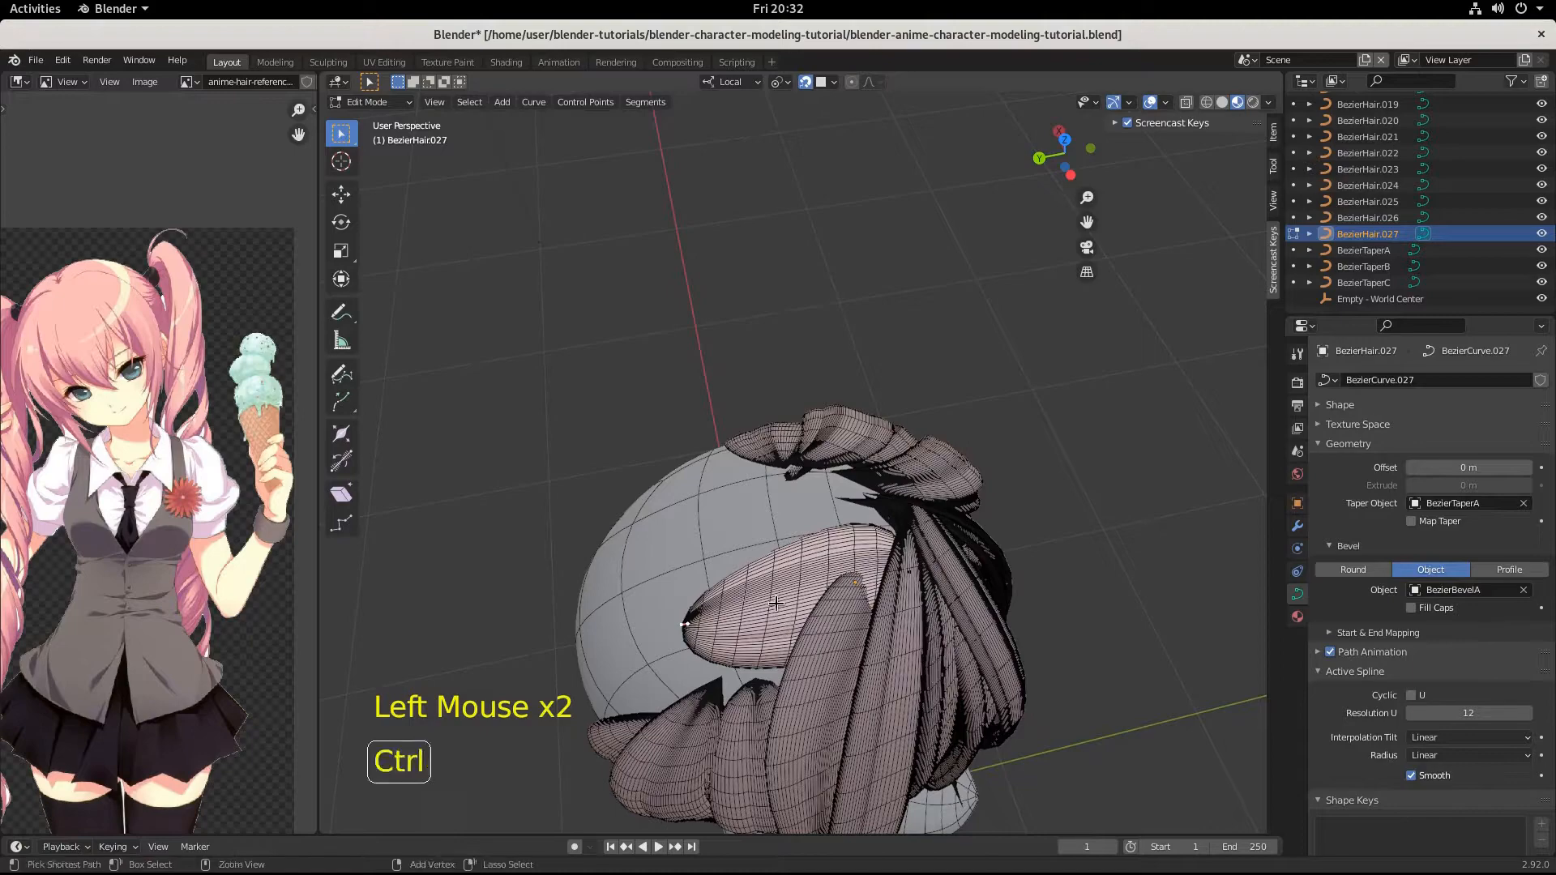
{"action": "left_click", "coordinate": [686, 623]}
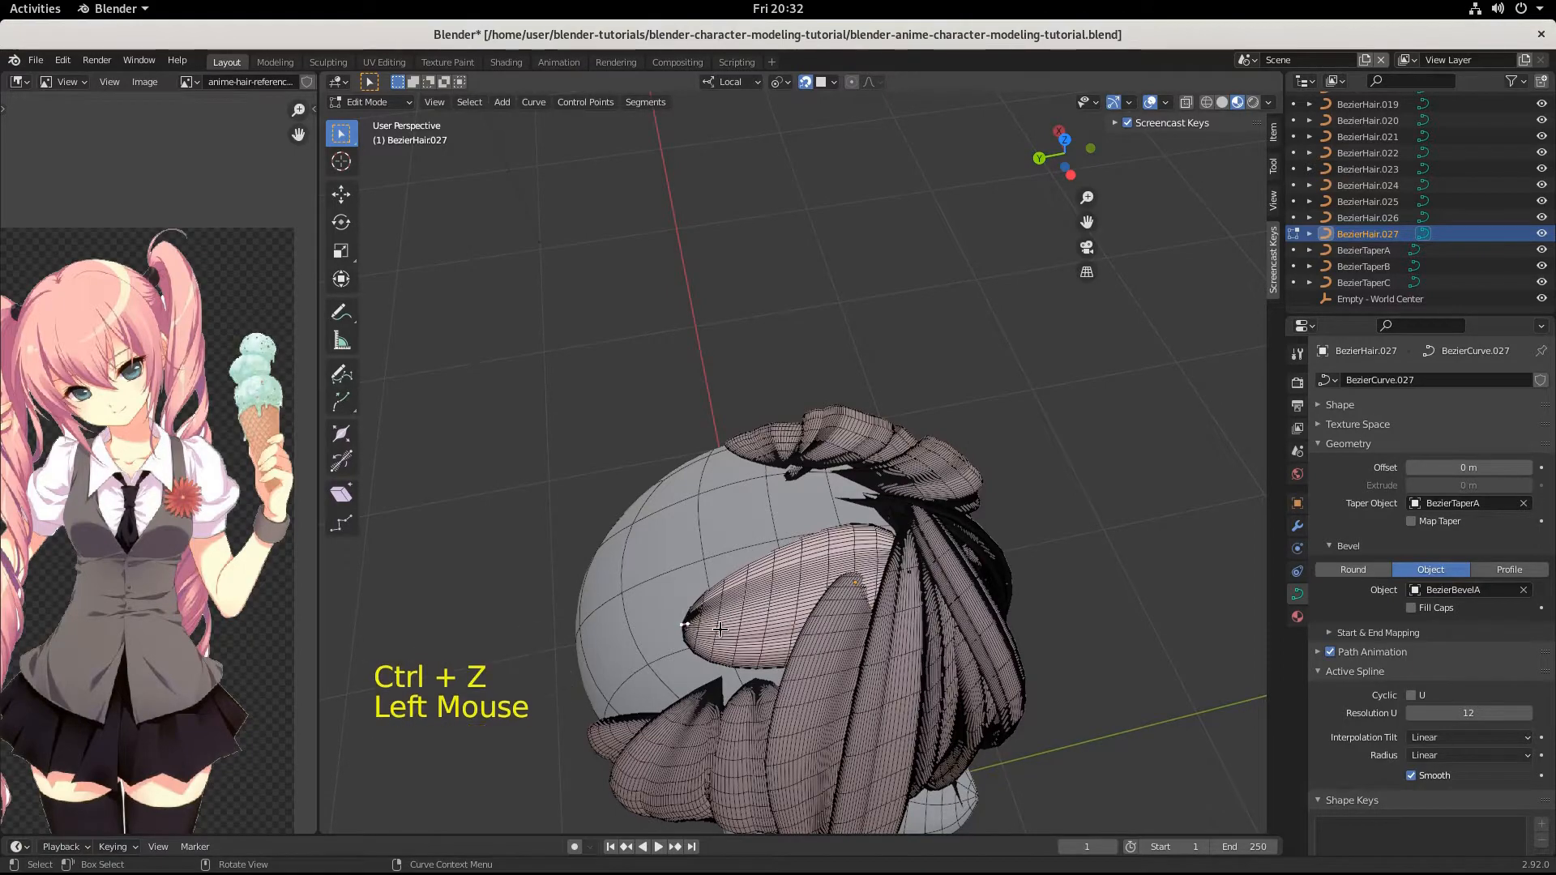
{"action": "key", "text": "ctrl+z"}
{"action": "key", "text": "ctrl+z"}
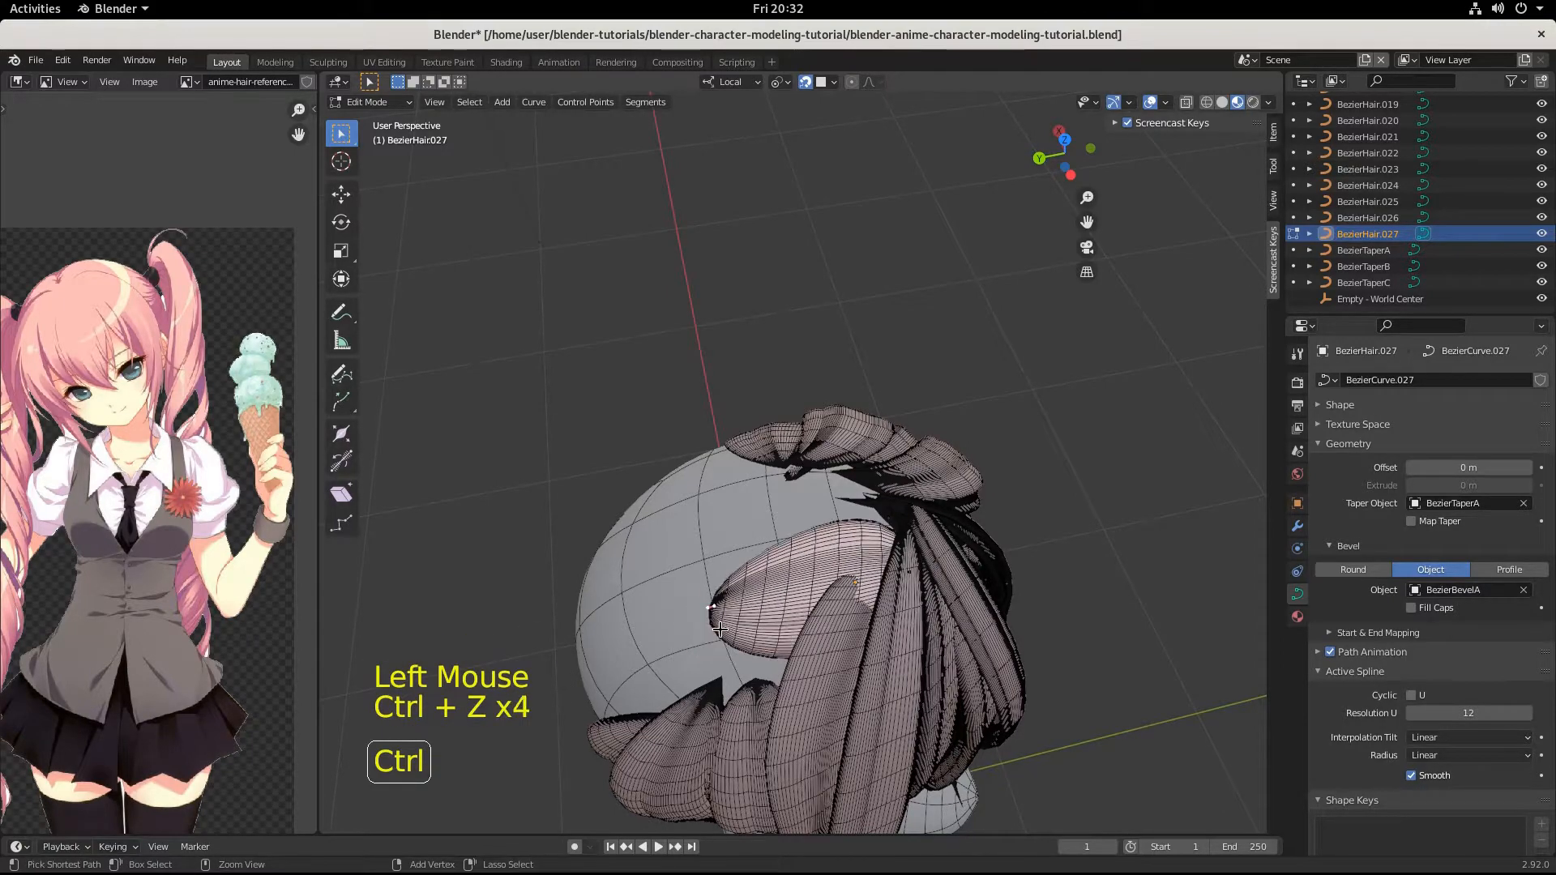
{"action": "key", "text": "ctrl+shift+z"}
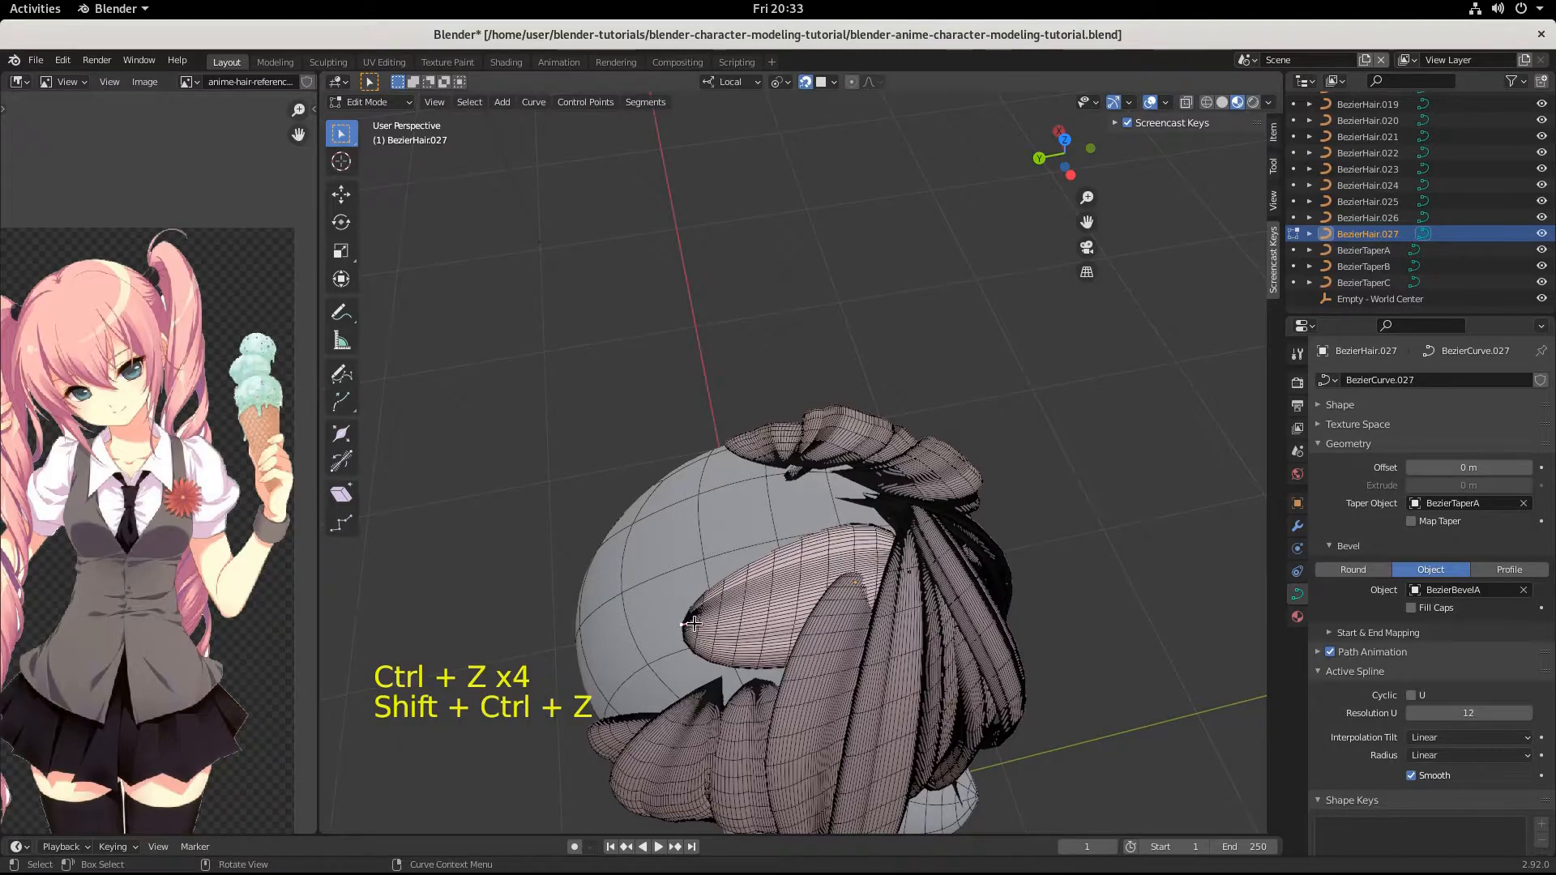
Select both end points of the crown strand and subdivide the curve with one cut.
{"action": "left_click", "coordinate": [692, 623]}
{"action": "left_click", "coordinate": [925, 572], "text": "shift"}
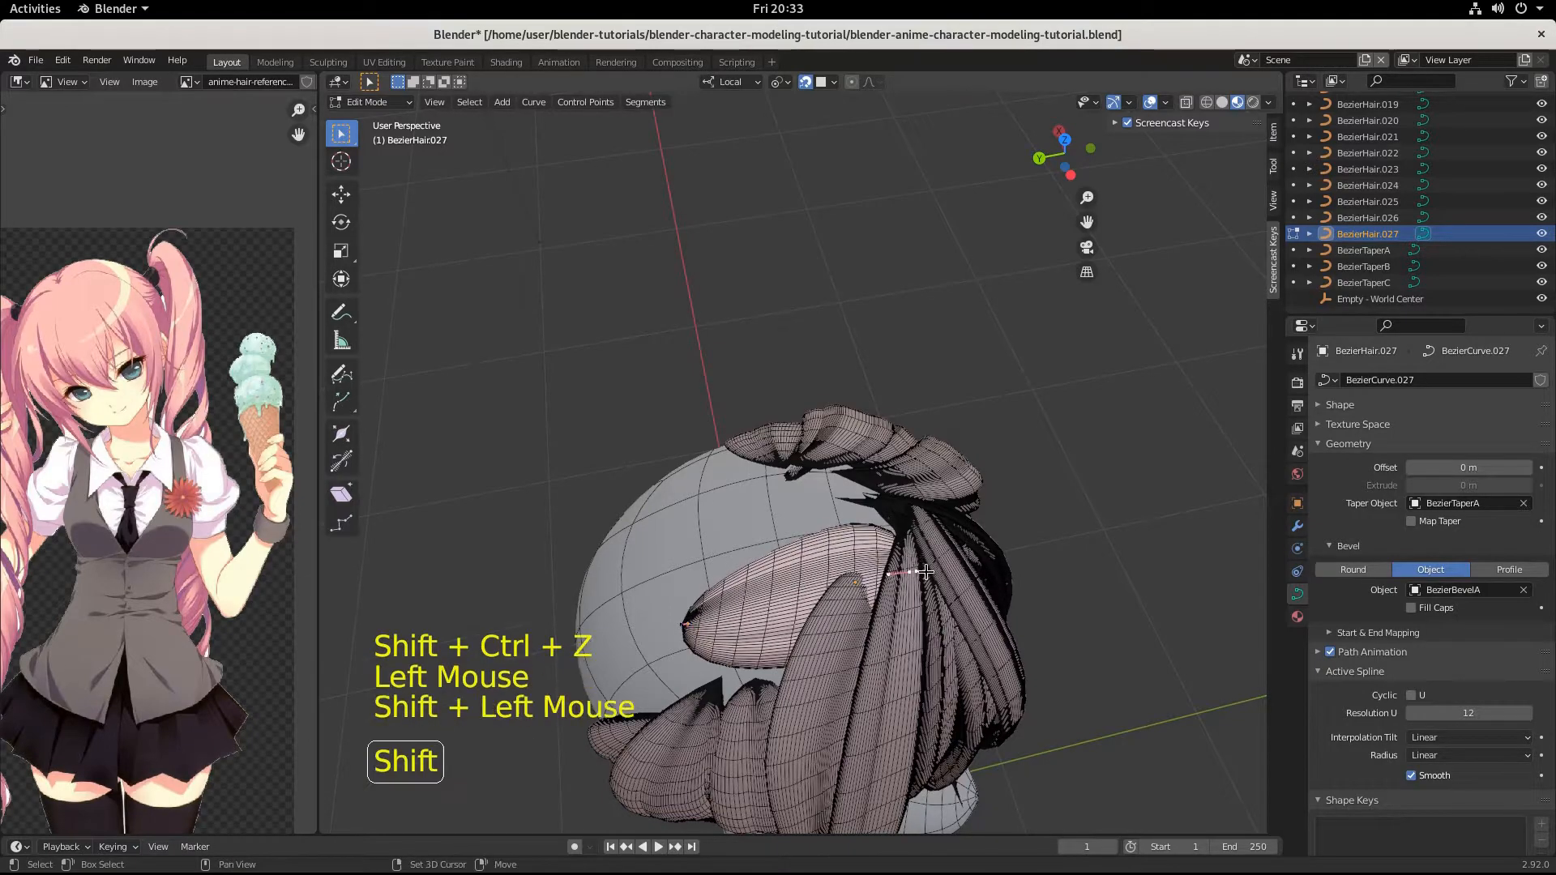
{"action": "right_click", "coordinate": [819, 421]}
{"action": "left_click", "coordinate": [819, 421]}
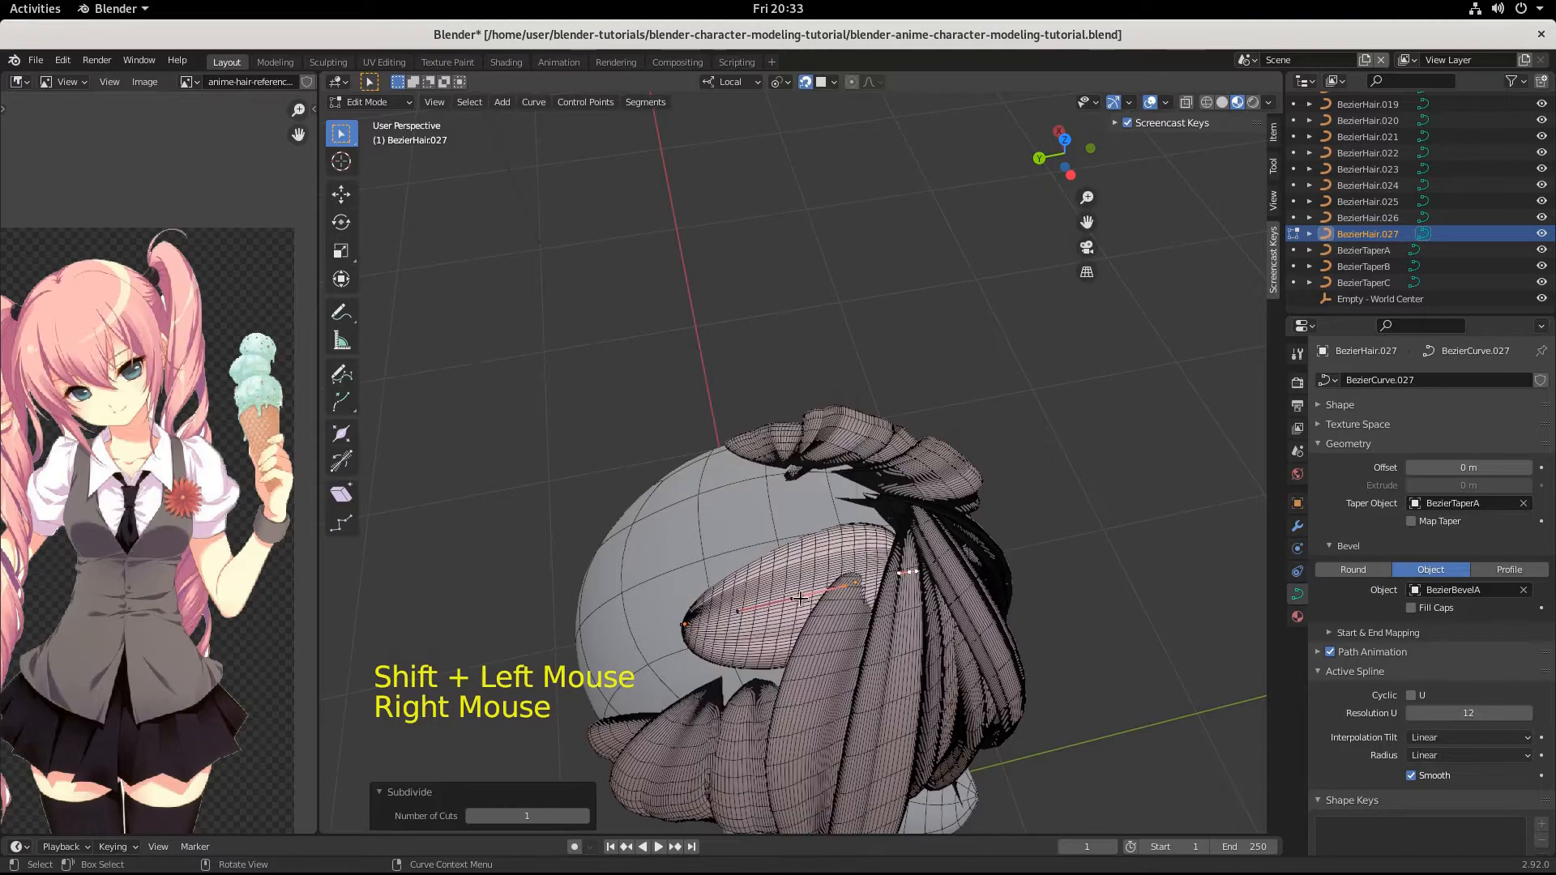
Move the strand's new middle point outward by about 0.008, 0.013, 0.006 m and again by about 0.020, 0.008, 0.010 m.
{"action": "middle_click_drag", "start_coordinate": [801, 599], "coordinate": [800, 592]}
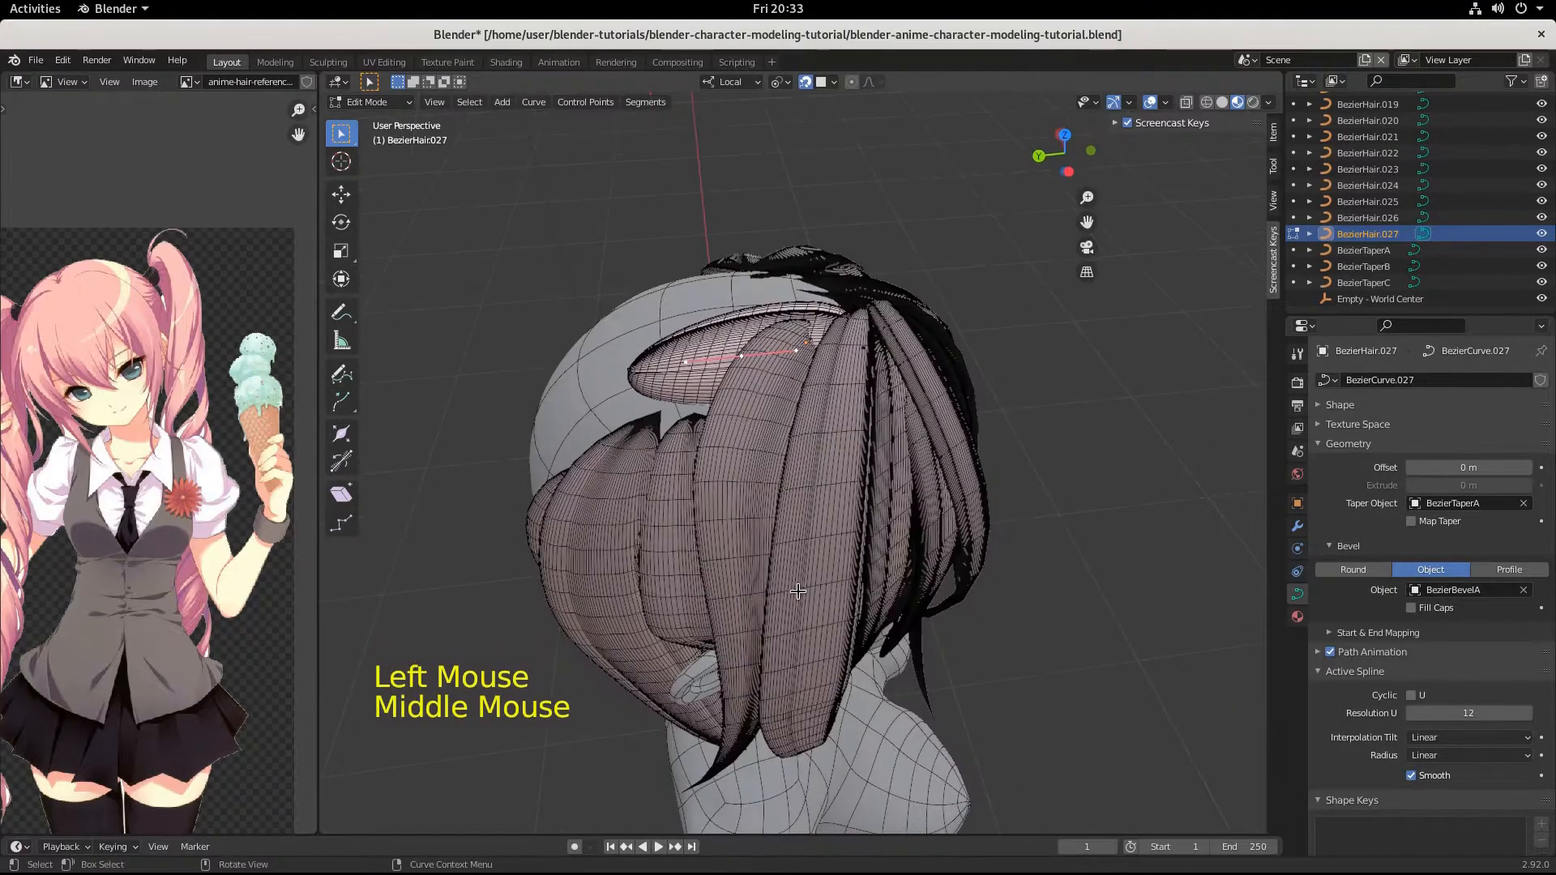
{"action": "key", "text": "g"}
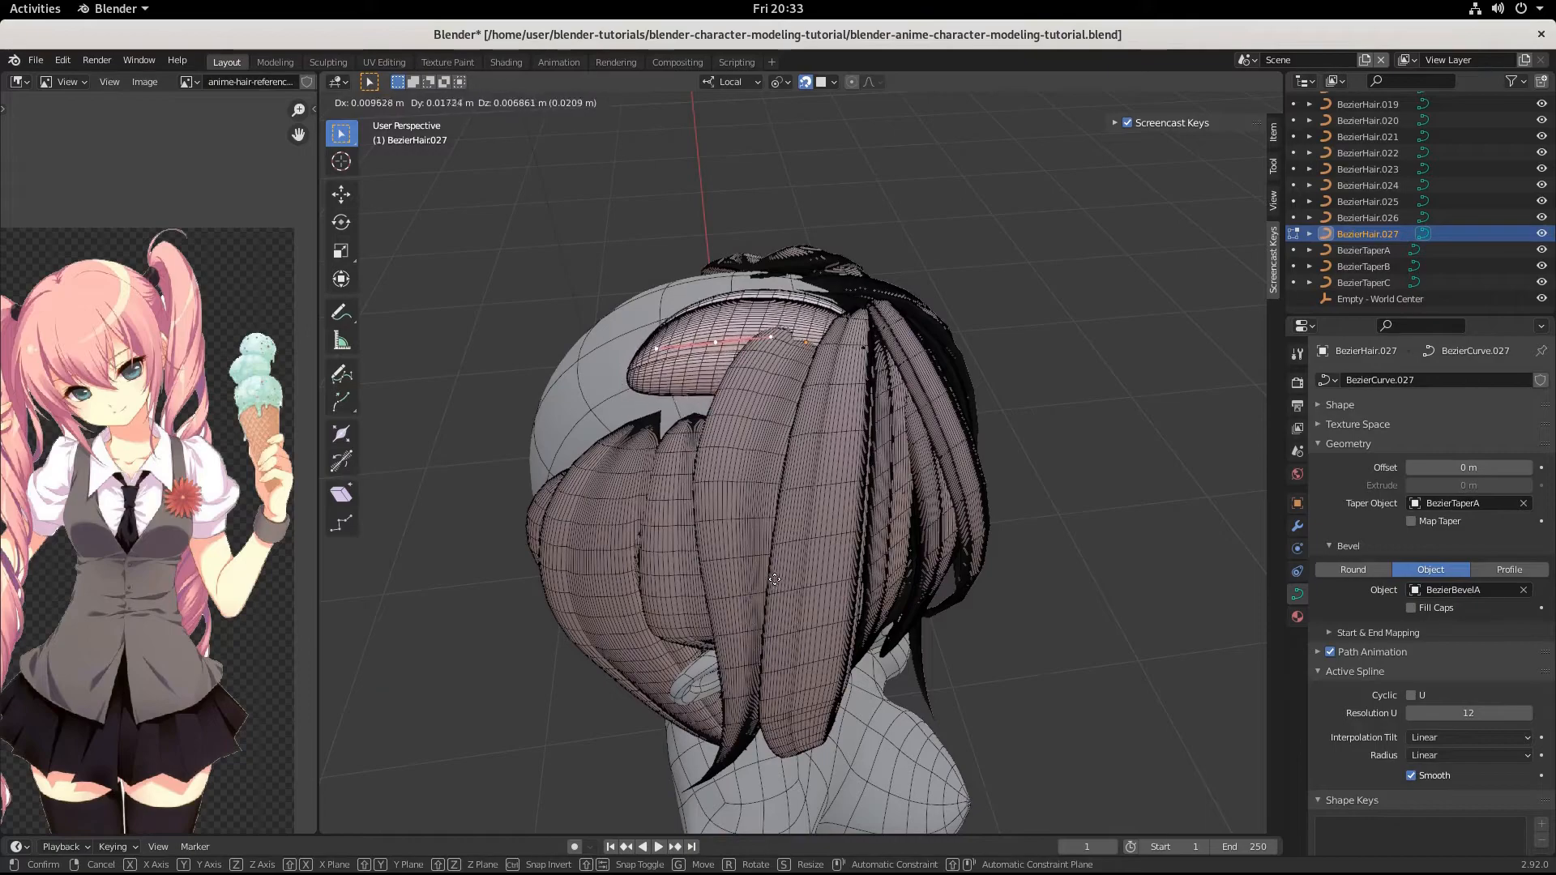
{"action": "left_click", "coordinate": [775, 579]}
{"action": "middle_click_drag", "start_coordinate": [774, 579], "coordinate": [749, 625]}
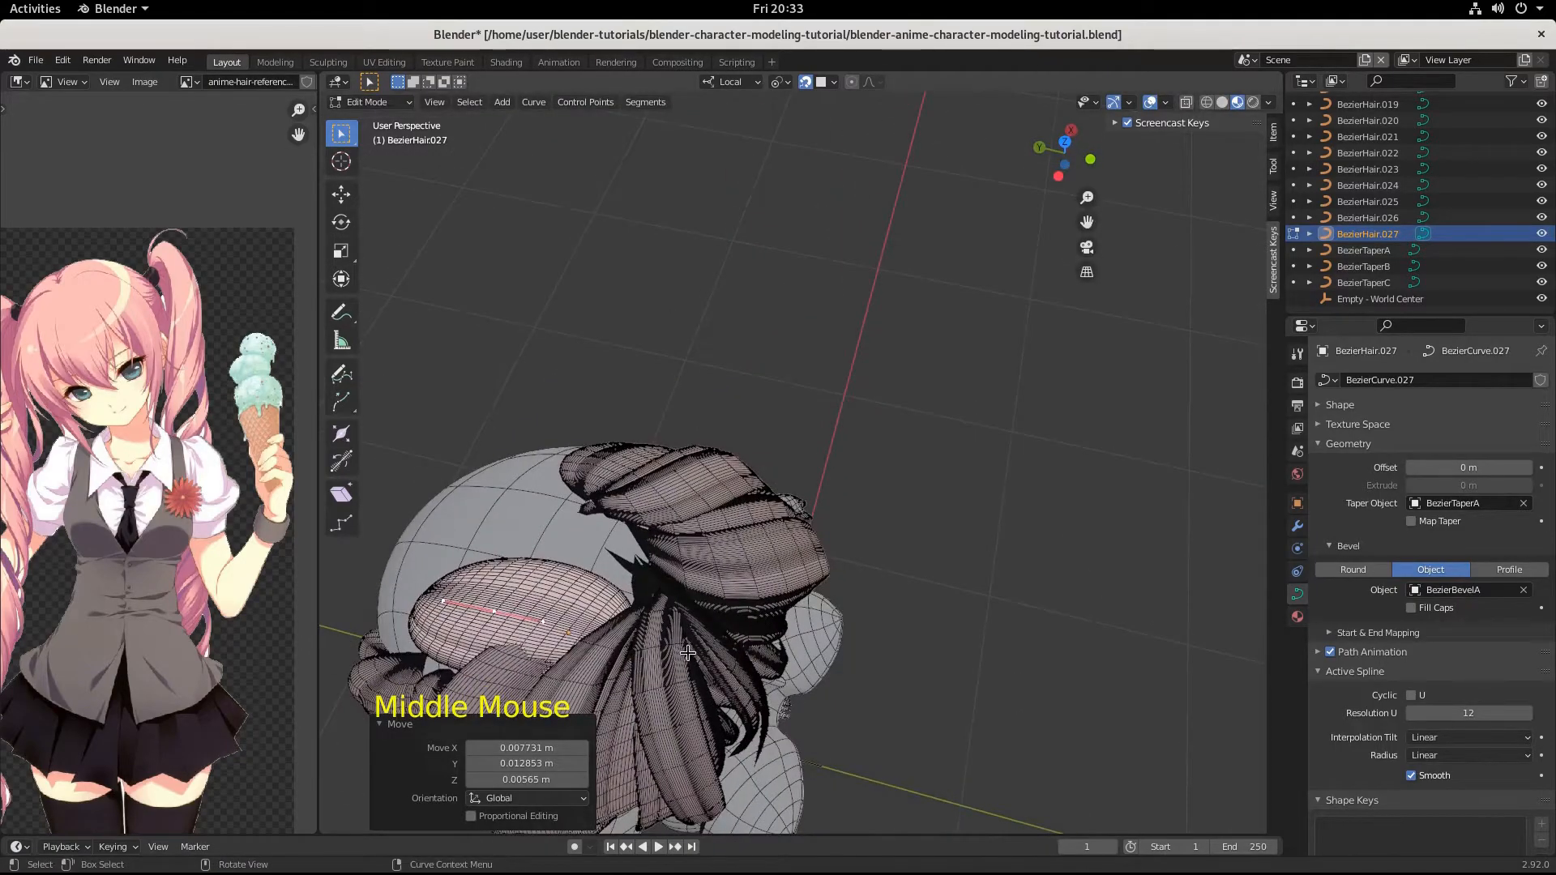
{"action": "key", "text": "g"}
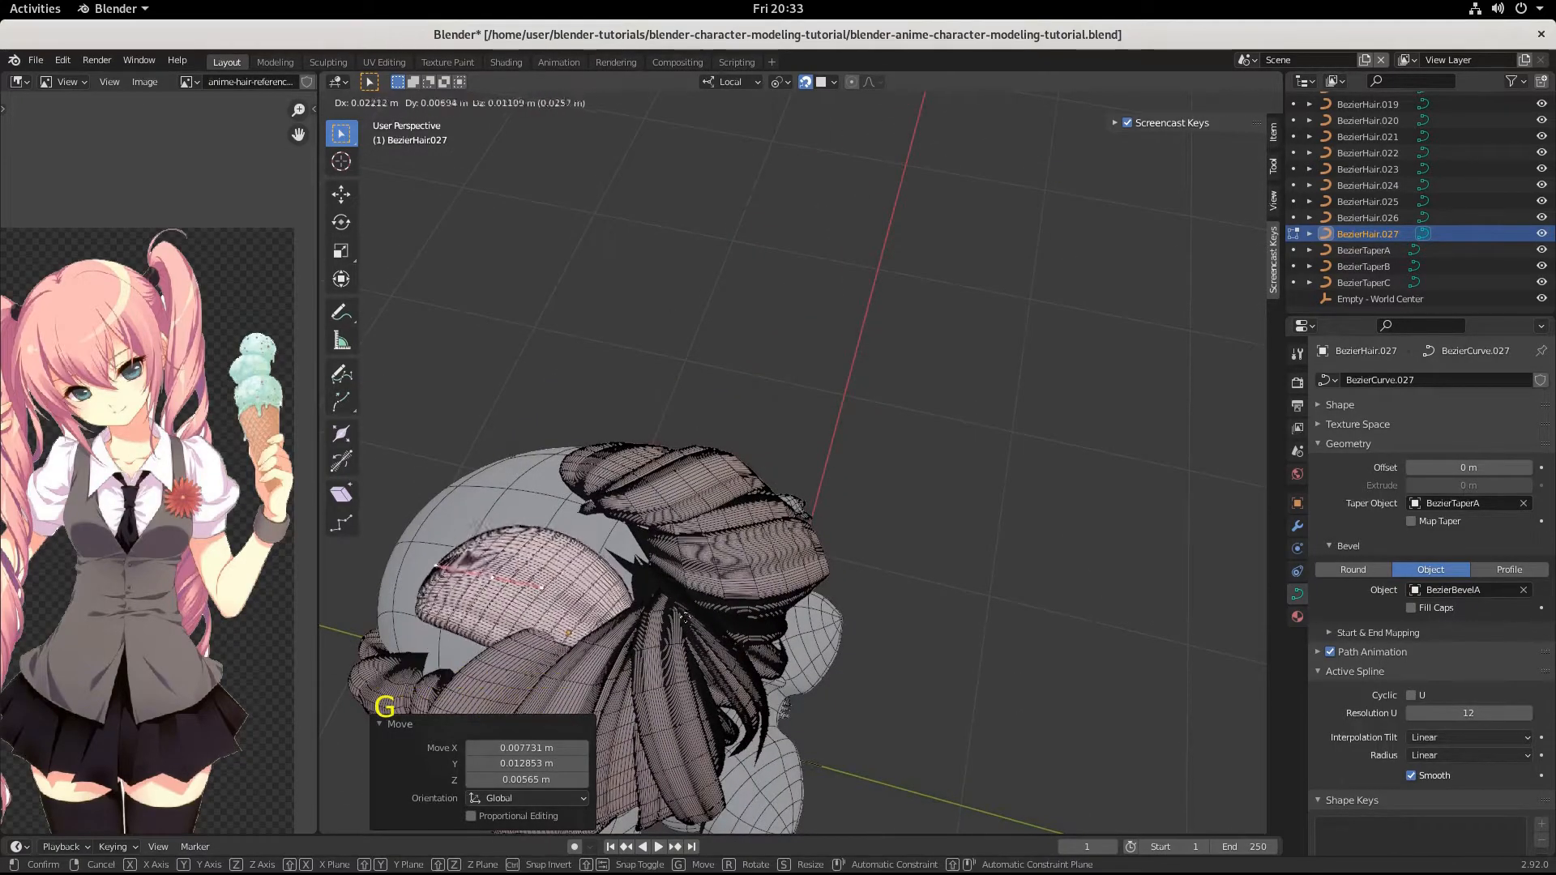
{"action": "left_click", "coordinate": [683, 619]}
Move the middle point toward the side strands by about -0.049, 0.003, -0.023 m.
{"action": "middle_click_drag", "start_coordinate": [683, 619], "coordinate": [889, 365]}
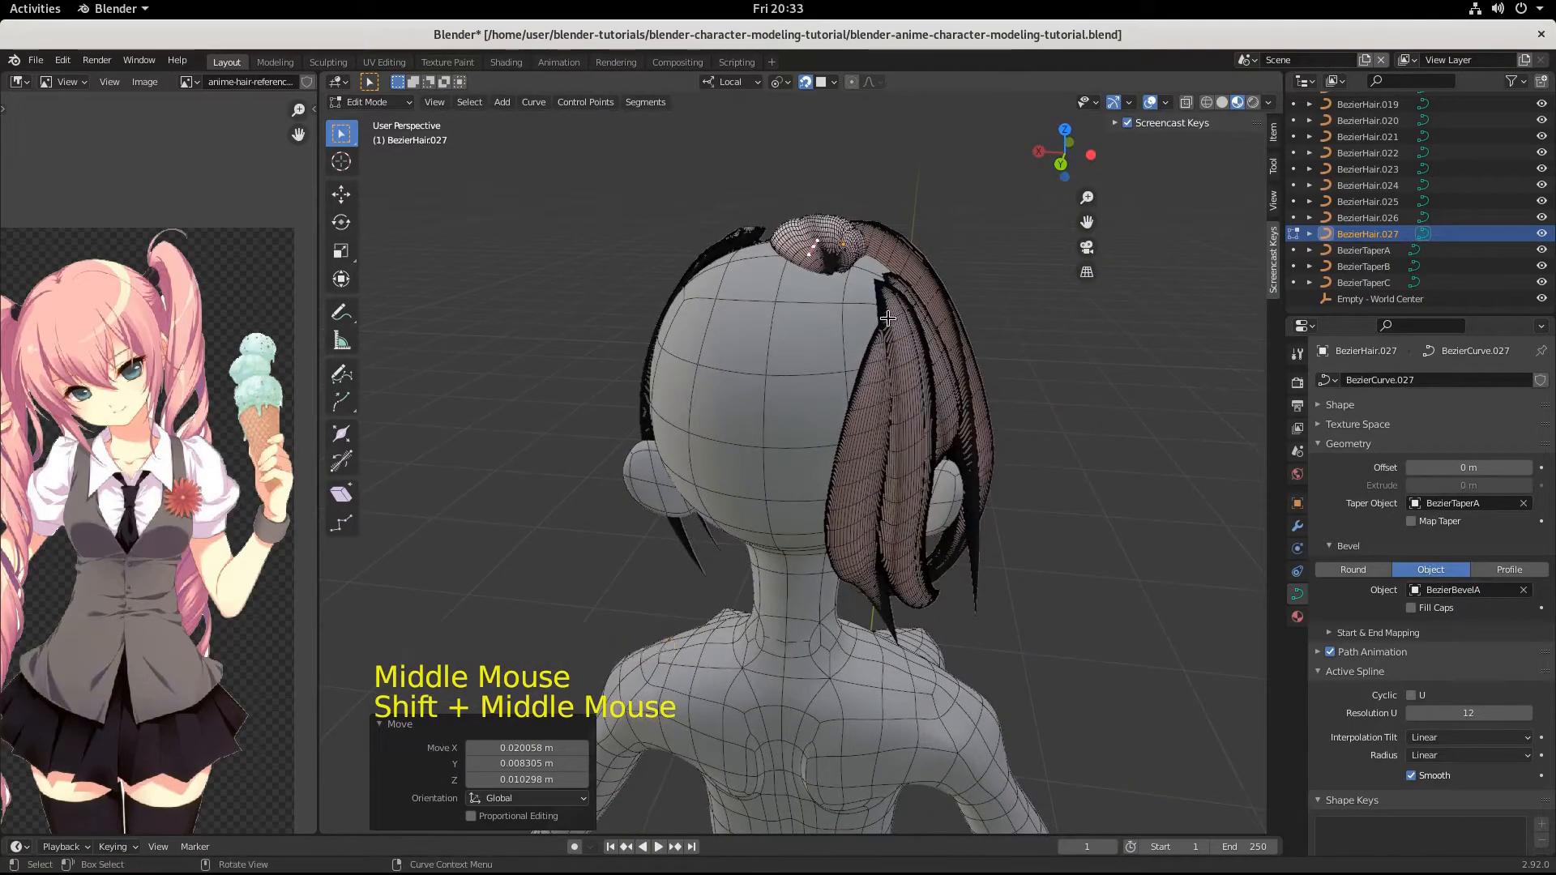
{"action": "key", "text": "g"}
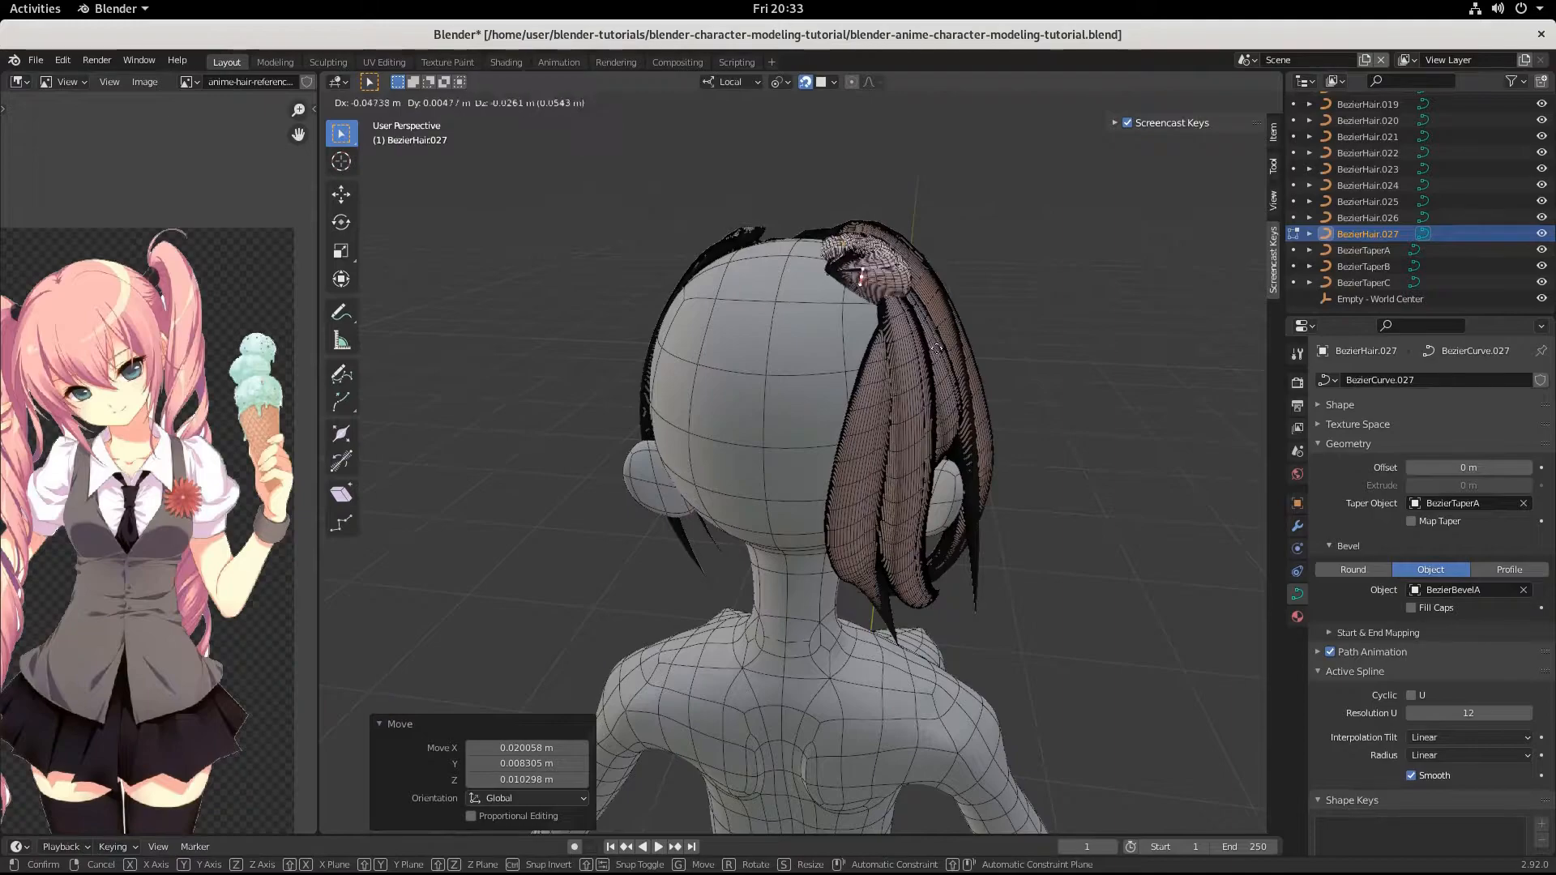
{"action": "left_click", "coordinate": [937, 346]}
Shift the strand's middle point forward and upward so the strand lies over the tops of the side strands.
{"action": "middle_click_drag", "start_coordinate": [937, 346], "coordinate": [893, 392]}
{"action": "scroll", "coordinate": [709, 523], "scroll_direction": "up", "scroll_amount": 2}
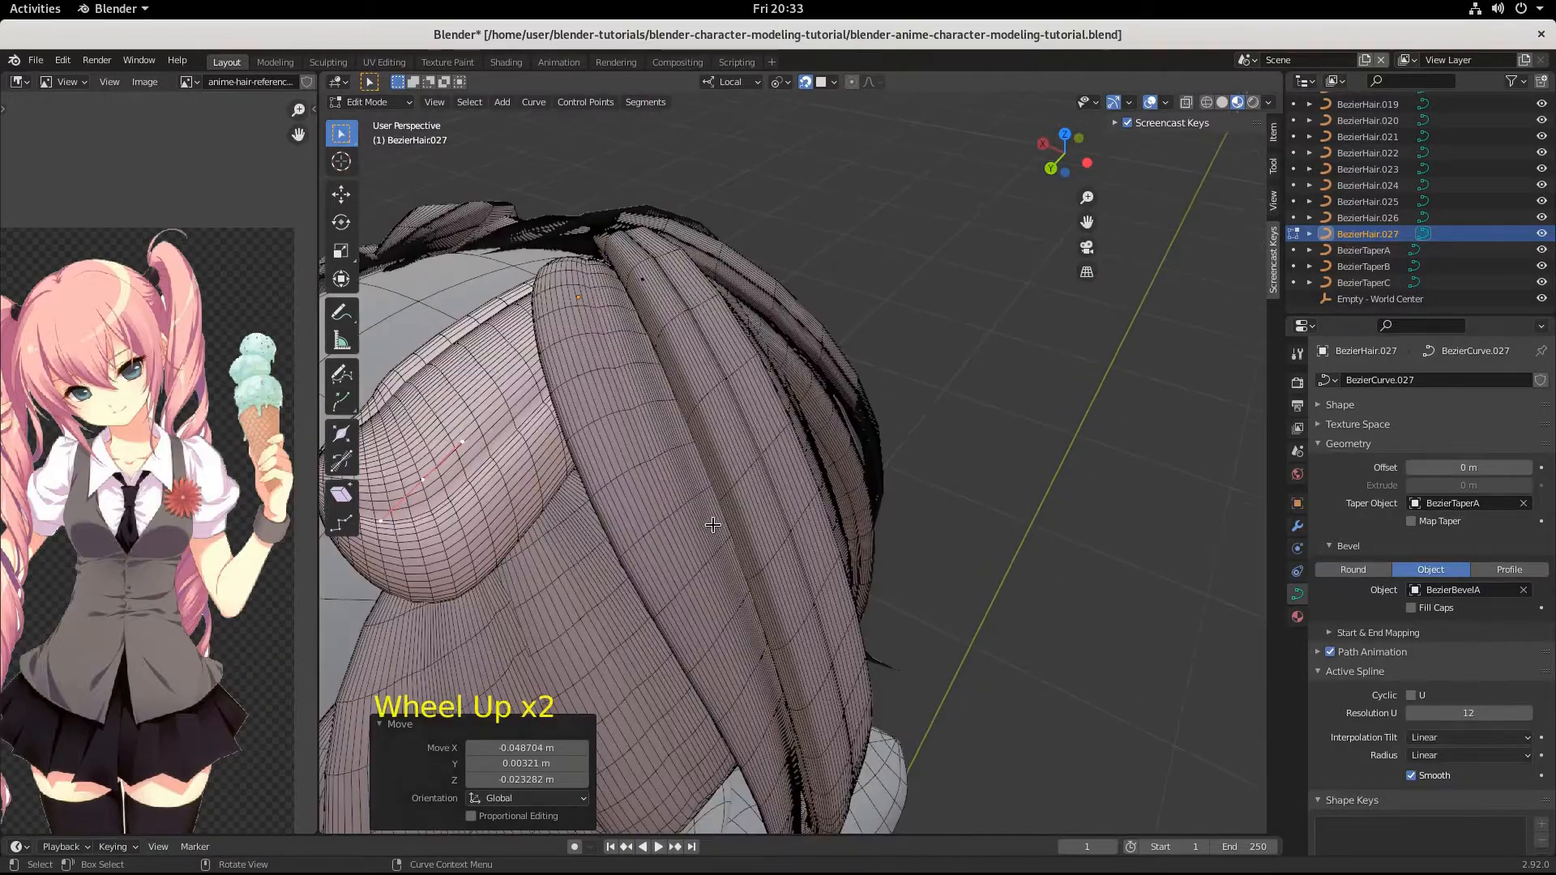
{"action": "middle_click_drag", "start_coordinate": [710, 523], "coordinate": [669, 491]}
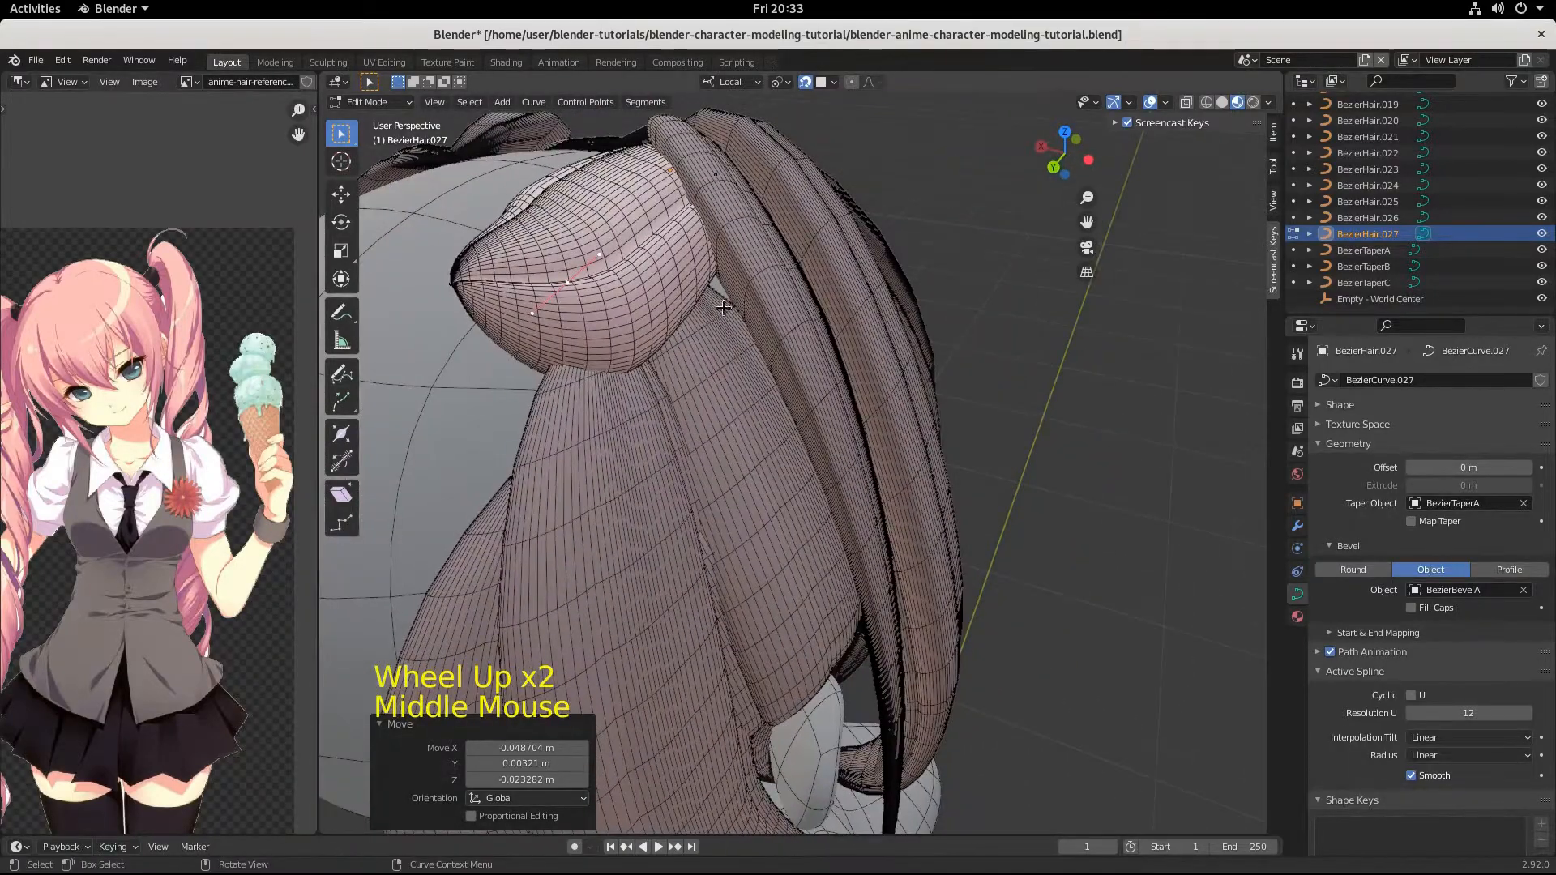
{"action": "middle_click_drag", "start_coordinate": [722, 325], "coordinate": [689, 335]}
{"action": "key", "text": "g"}
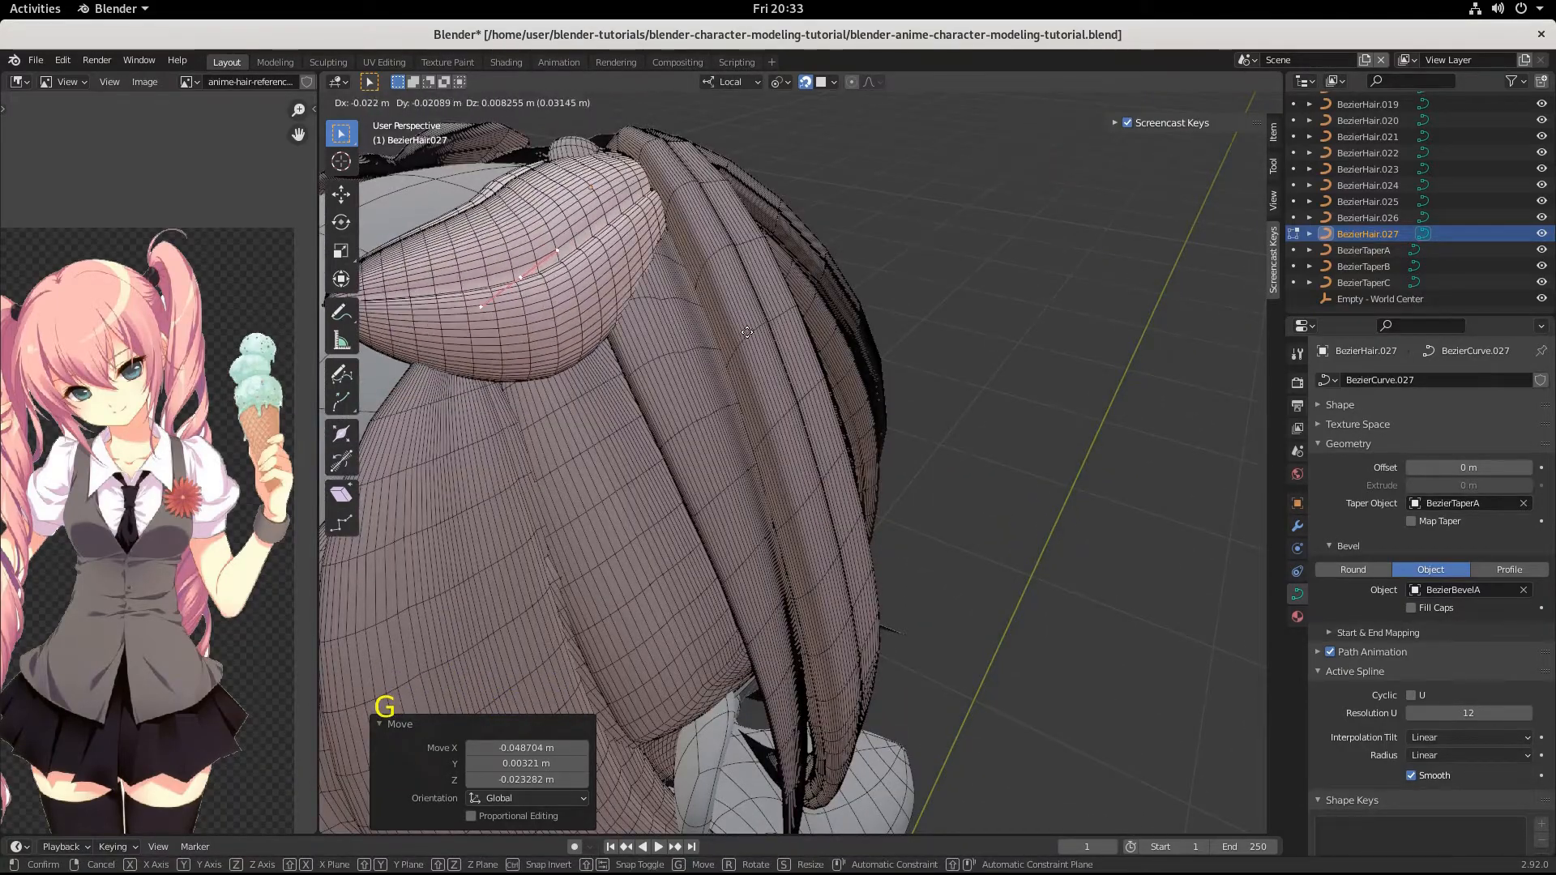
{"action": "key", "text": "ctrl"}
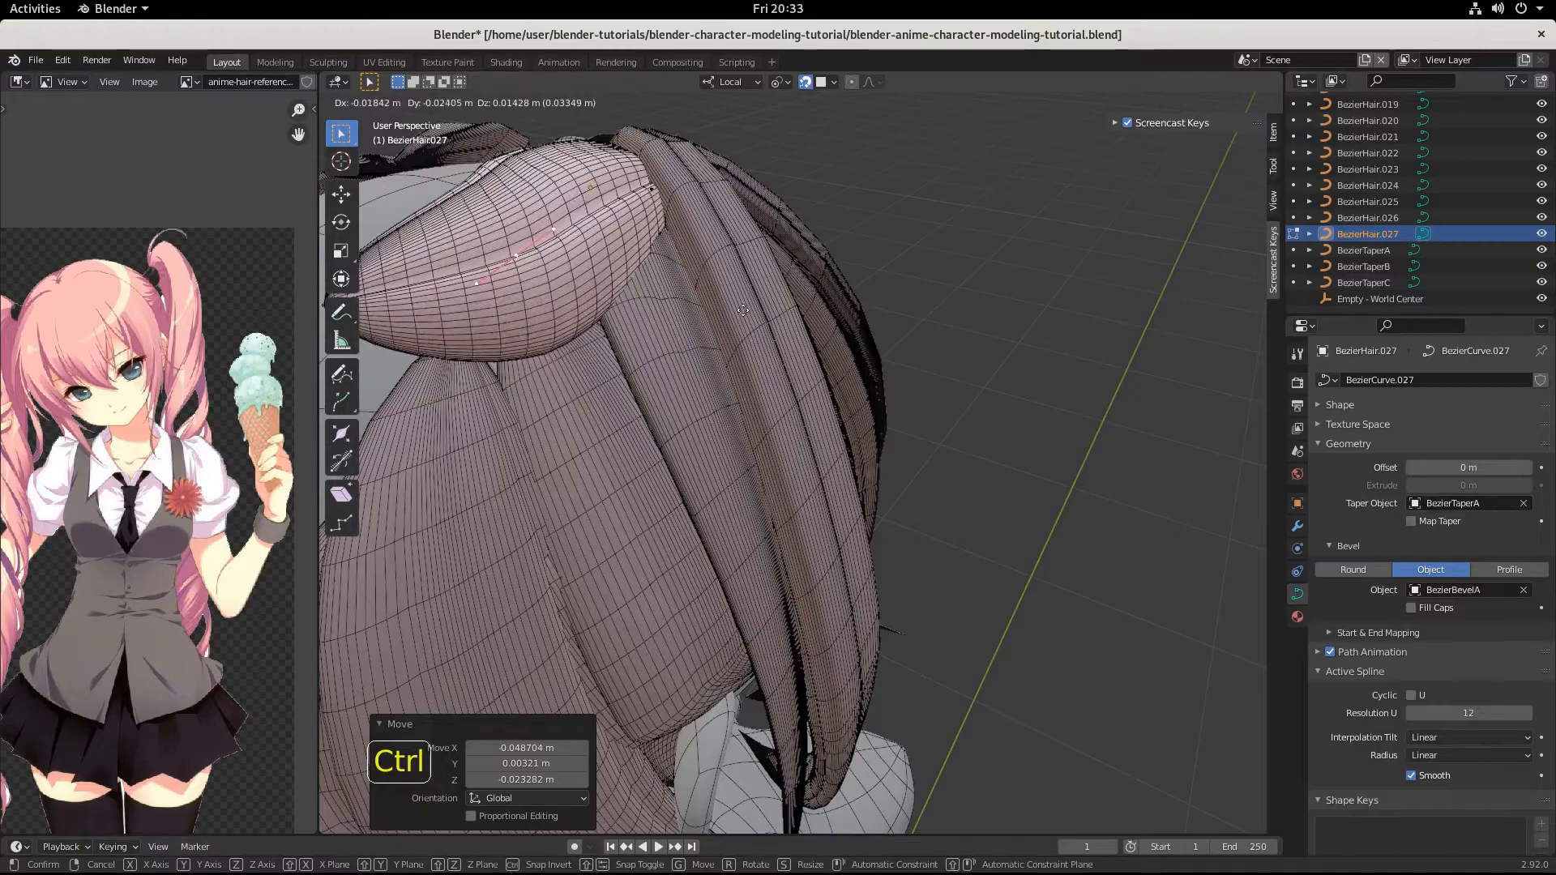
{"action": "left_click", "coordinate": [741, 295]}
Nudge the root point near the gathering point by about 0.003, 0.004, -0.001 m and again by about 0.003, -0.003, 0.003 m.
{"action": "middle_click_drag", "start_coordinate": [741, 294], "coordinate": [724, 341]}
{"action": "left_click", "coordinate": [566, 428]}
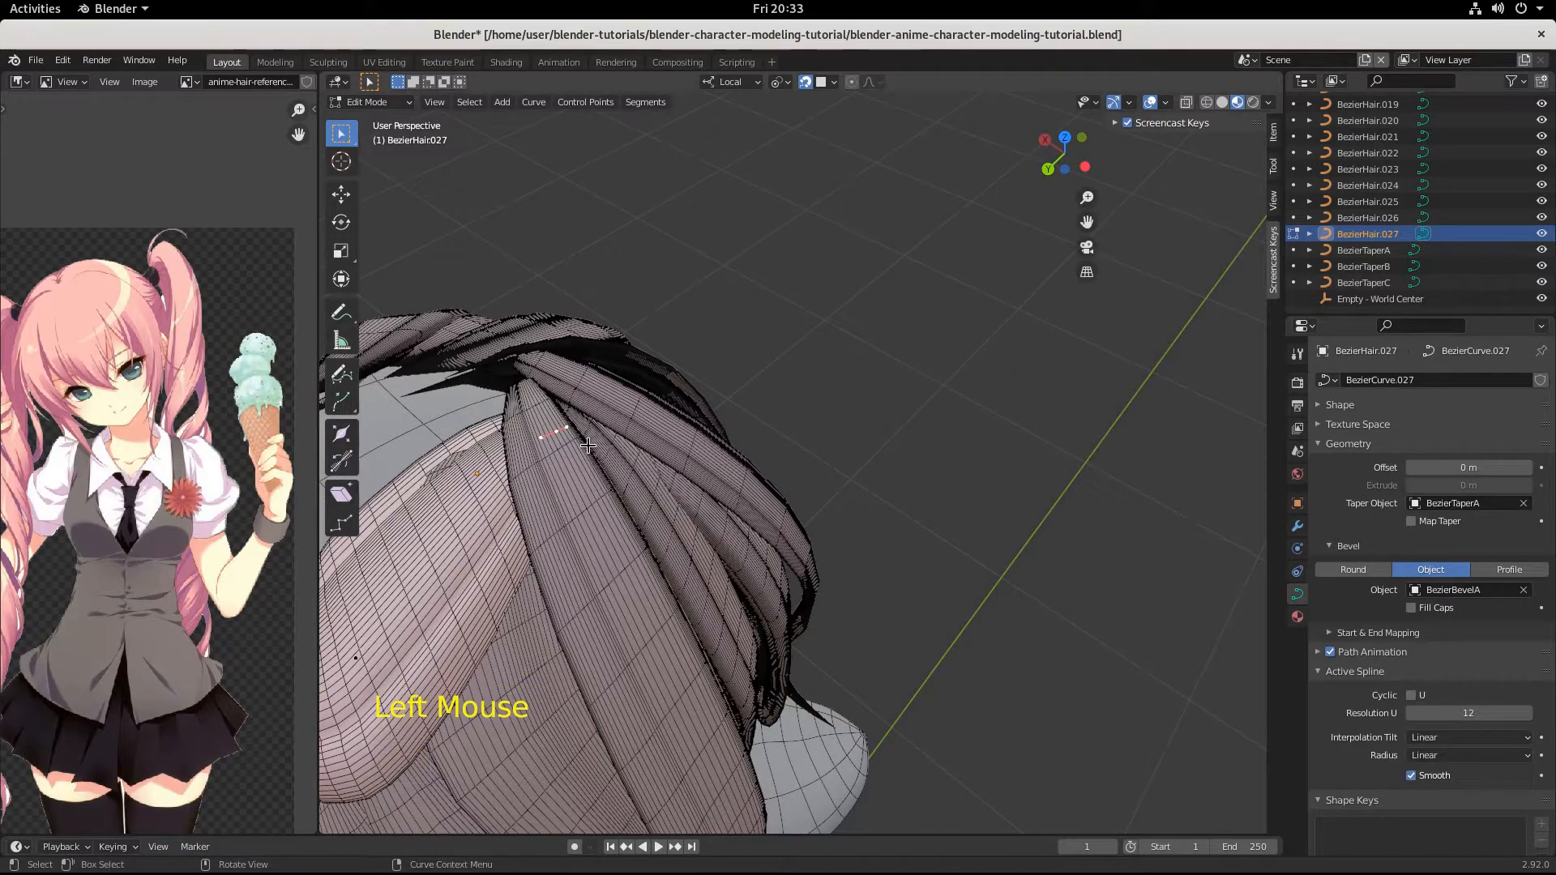
{"action": "key", "text": "g"}
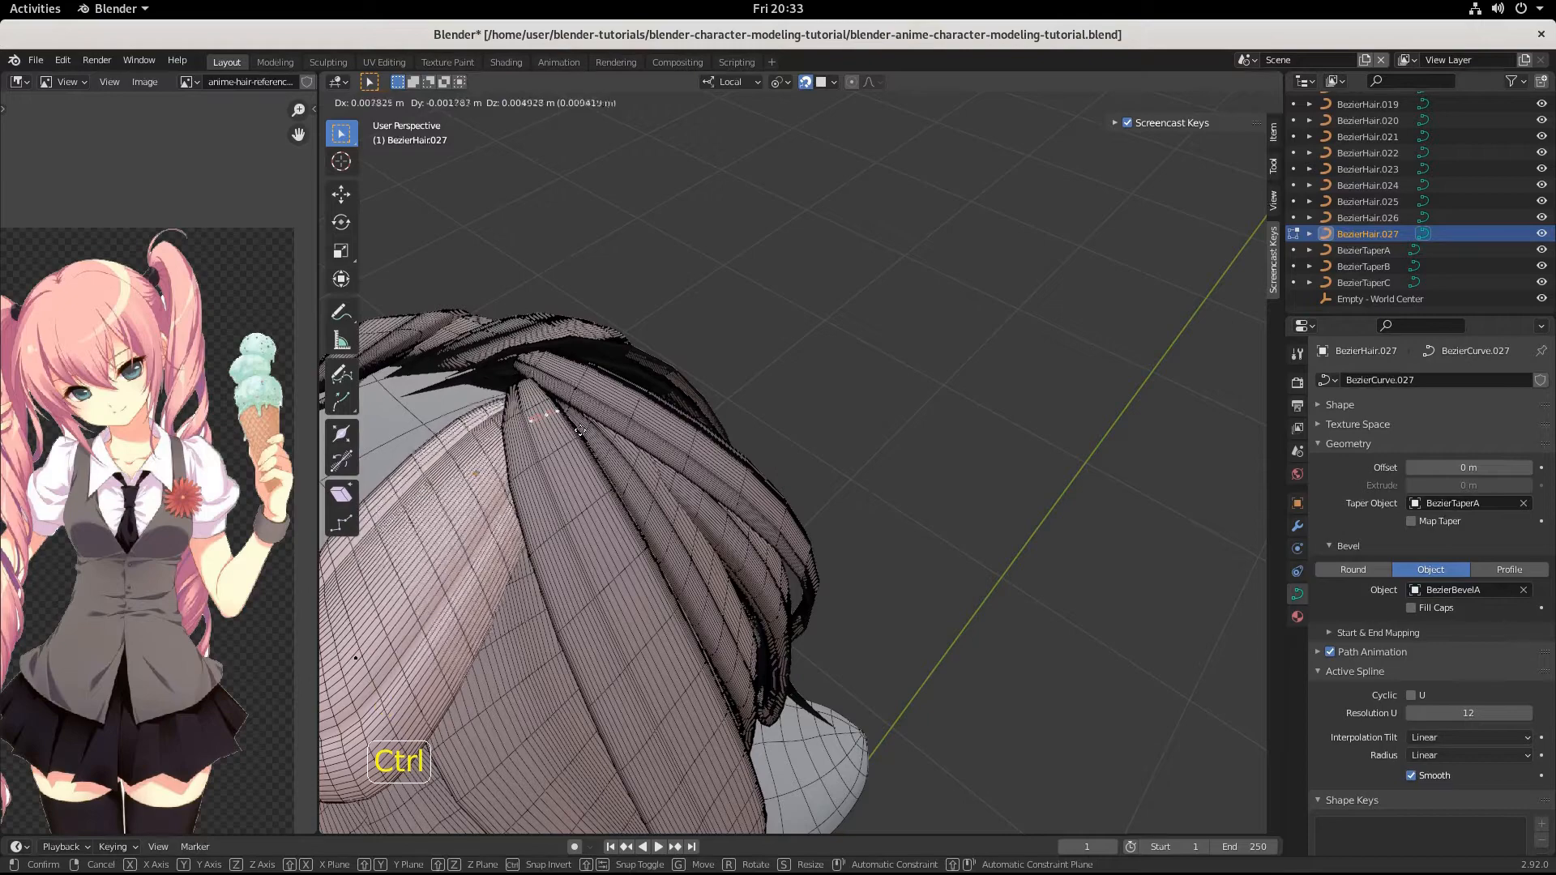
{"action": "left_click", "coordinate": [577, 448], "text": "ctrl"}
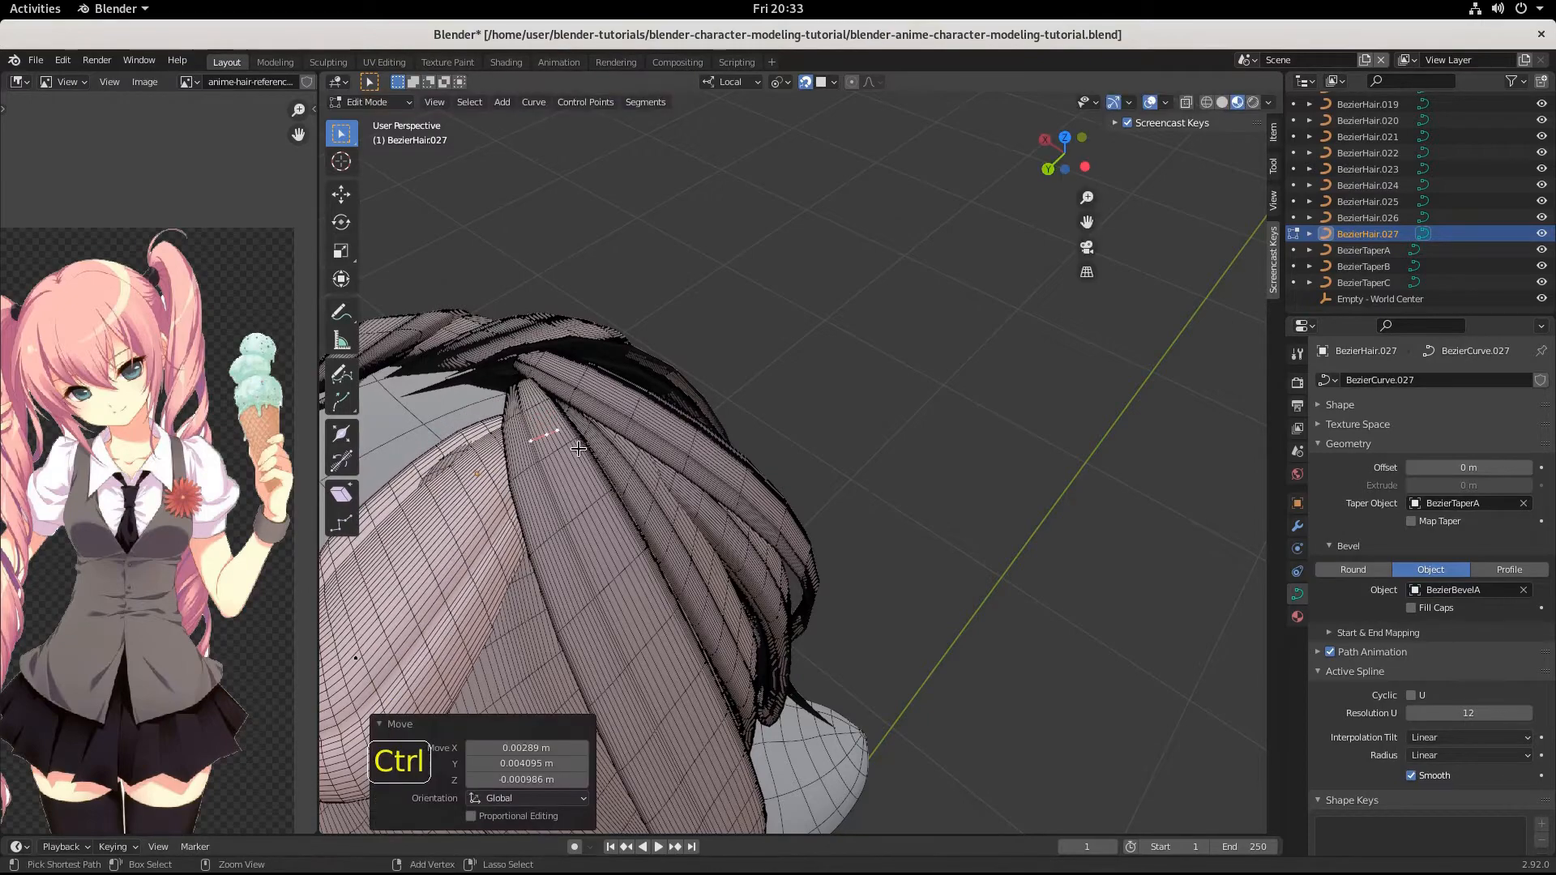
{"action": "key", "text": "g"}
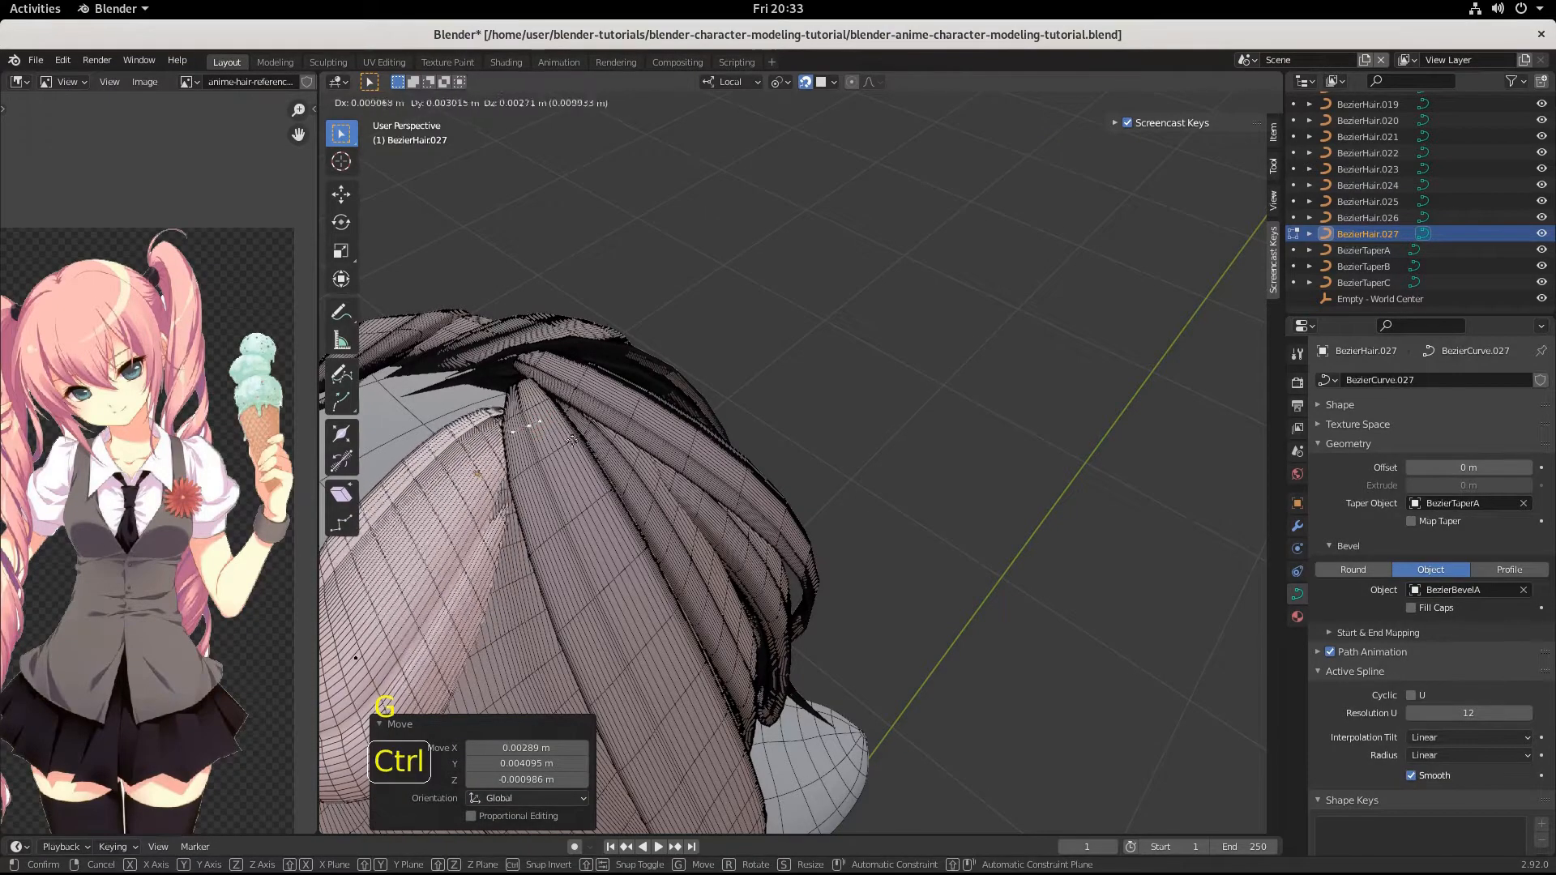
{"action": "left_click", "coordinate": [580, 438], "text": "ctrl"}
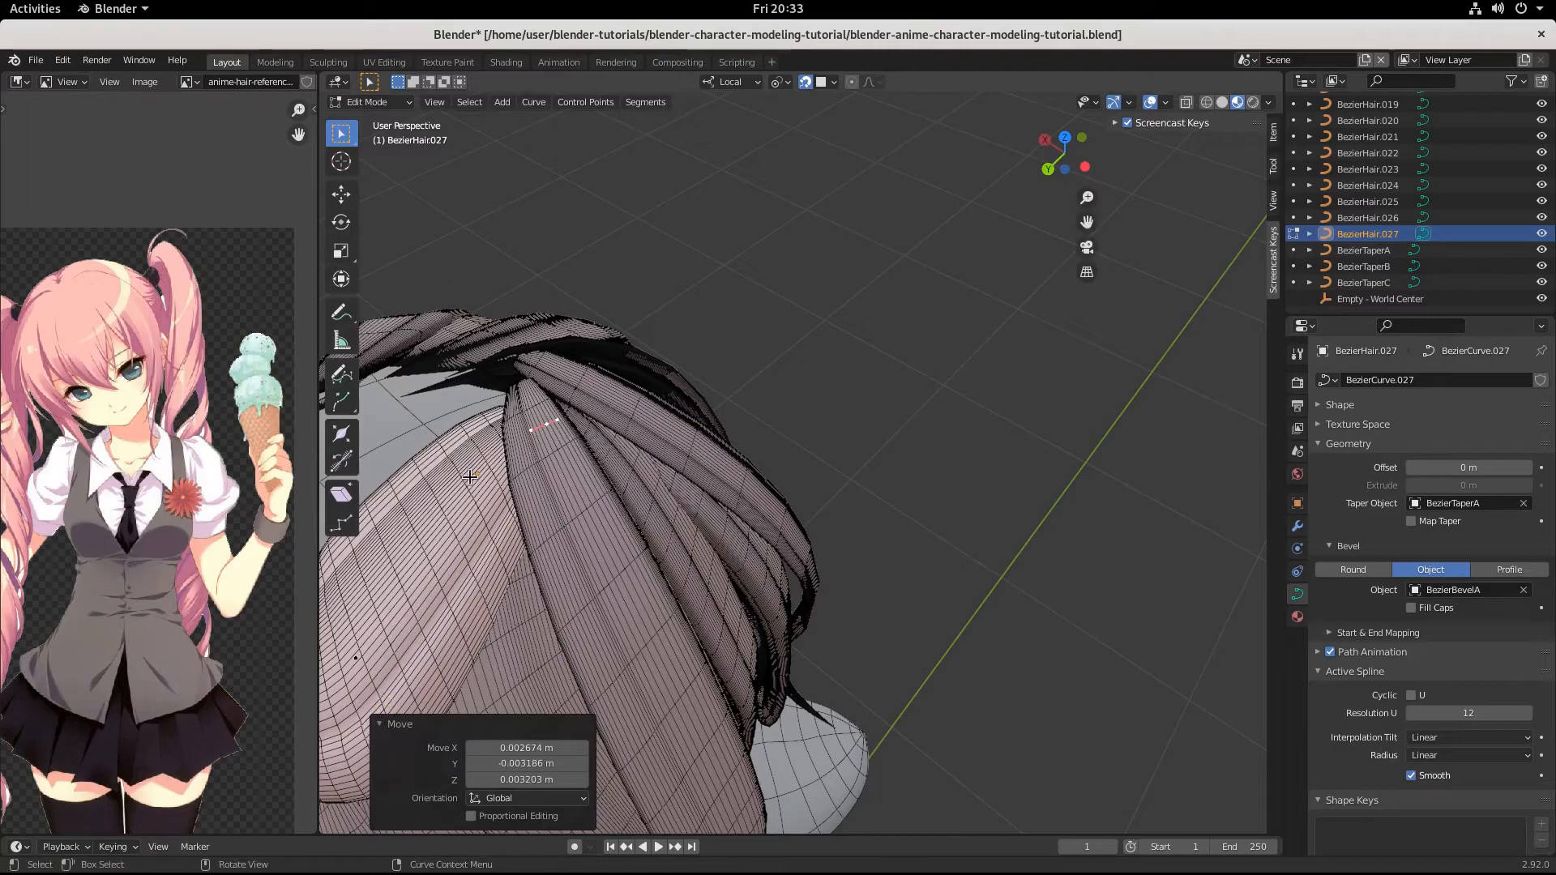
Select the strand's middle point, rotate it 20.2° in the view from above, and scale its handles by 1.353.
{"action": "scroll", "coordinate": [469, 476], "scroll_direction": "down", "scroll_amount": 2}
{"action": "middle_click_drag", "start_coordinate": [469, 476], "coordinate": [522, 648]}
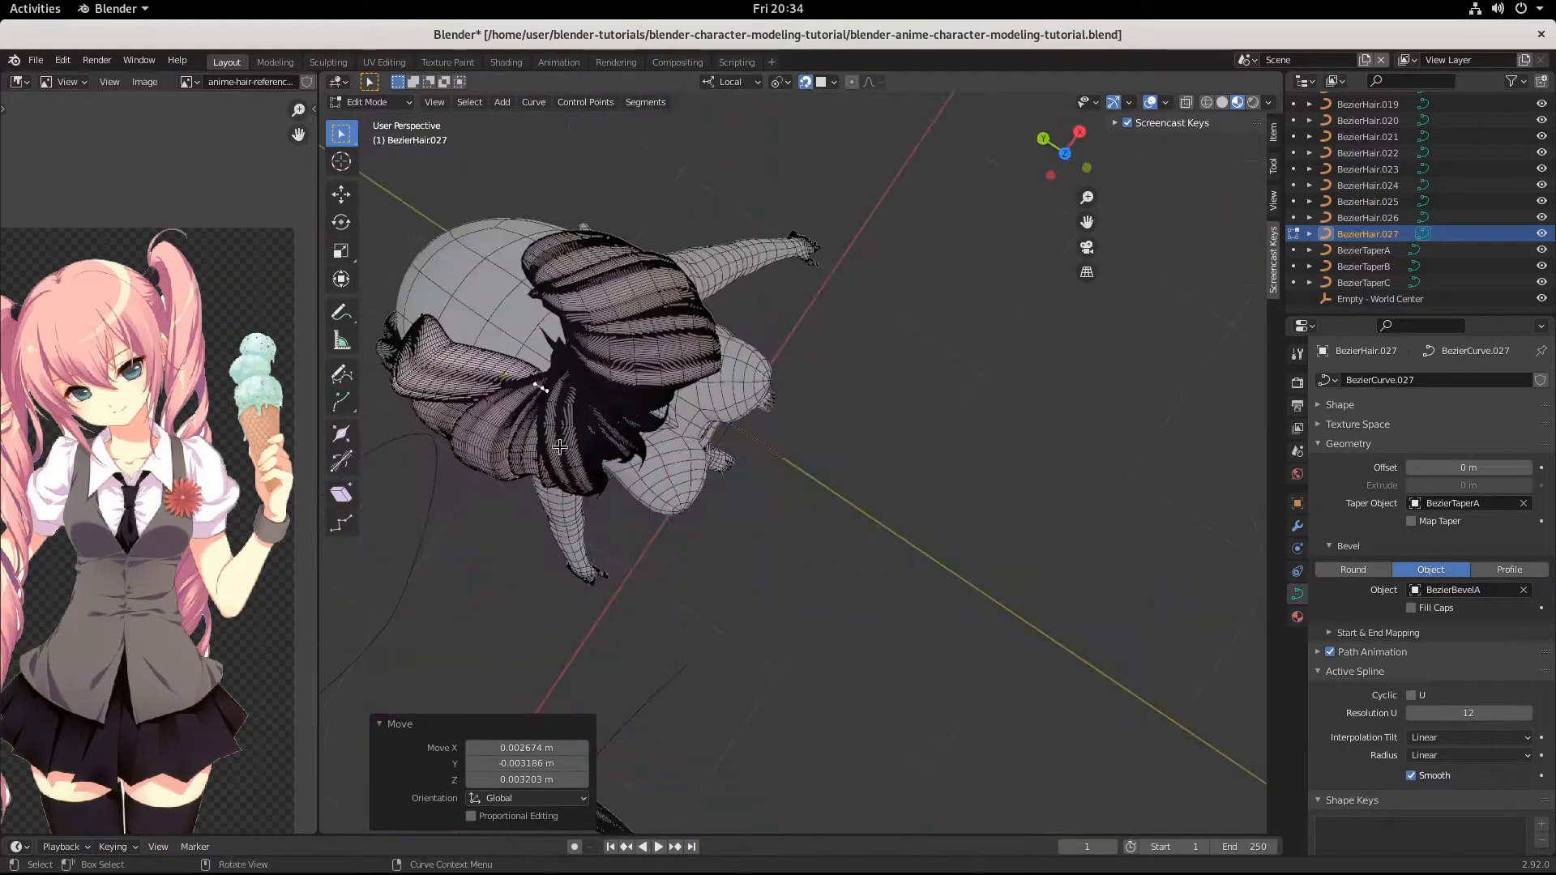
{"action": "middle_click_drag", "start_coordinate": [559, 447], "coordinate": [705, 357], "text": "shift"}
{"action": "scroll", "coordinate": [729, 486], "scroll_direction": "up", "scroll_amount": 2}
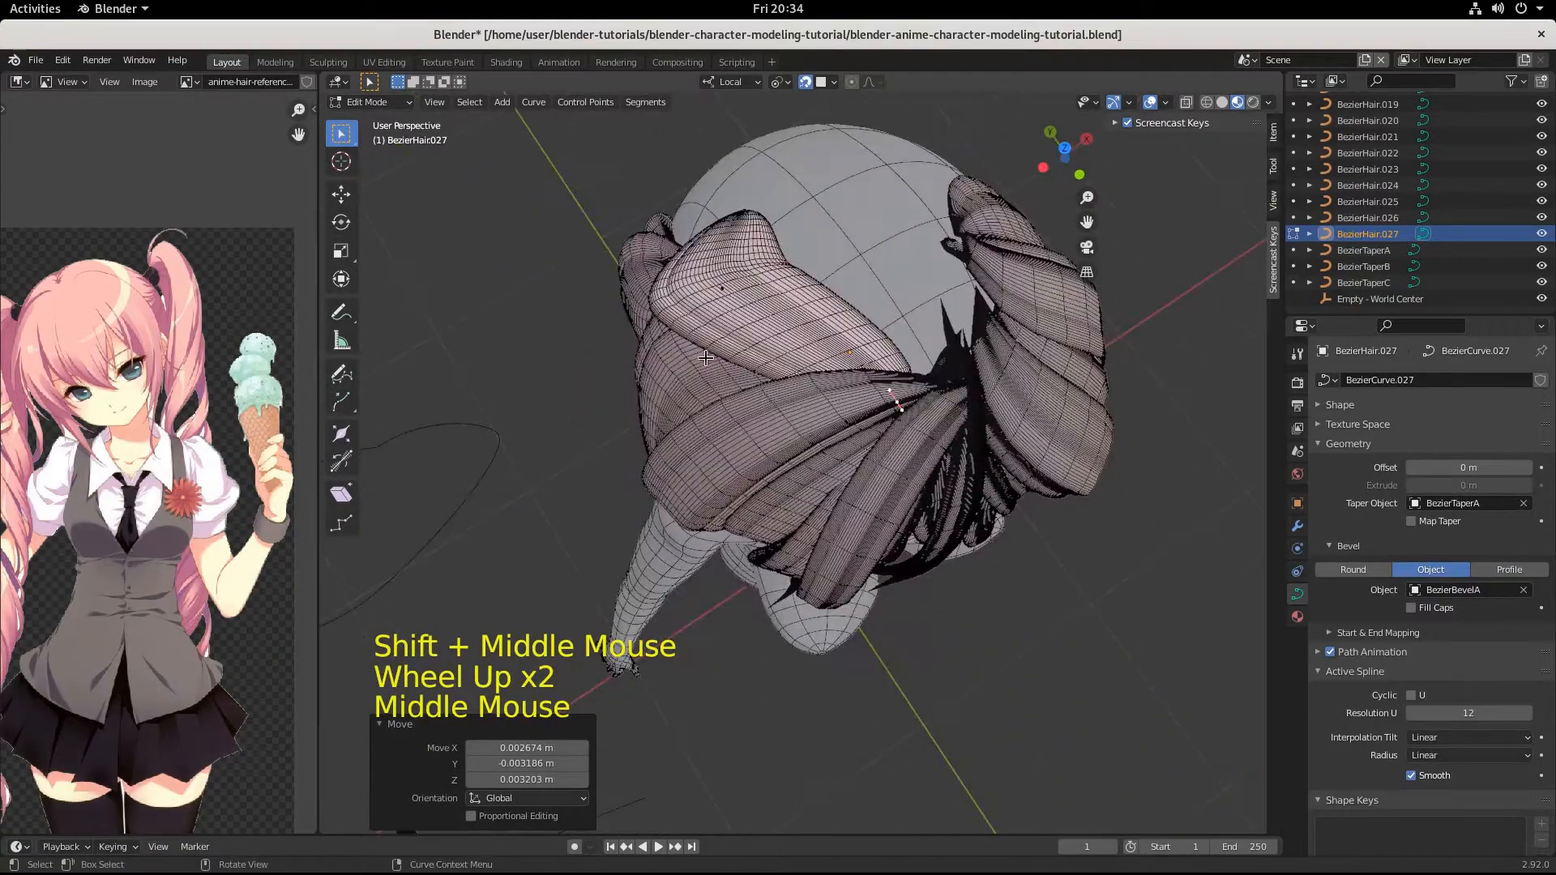
{"action": "left_click", "coordinate": [704, 357]}
{"action": "key", "text": "r"}
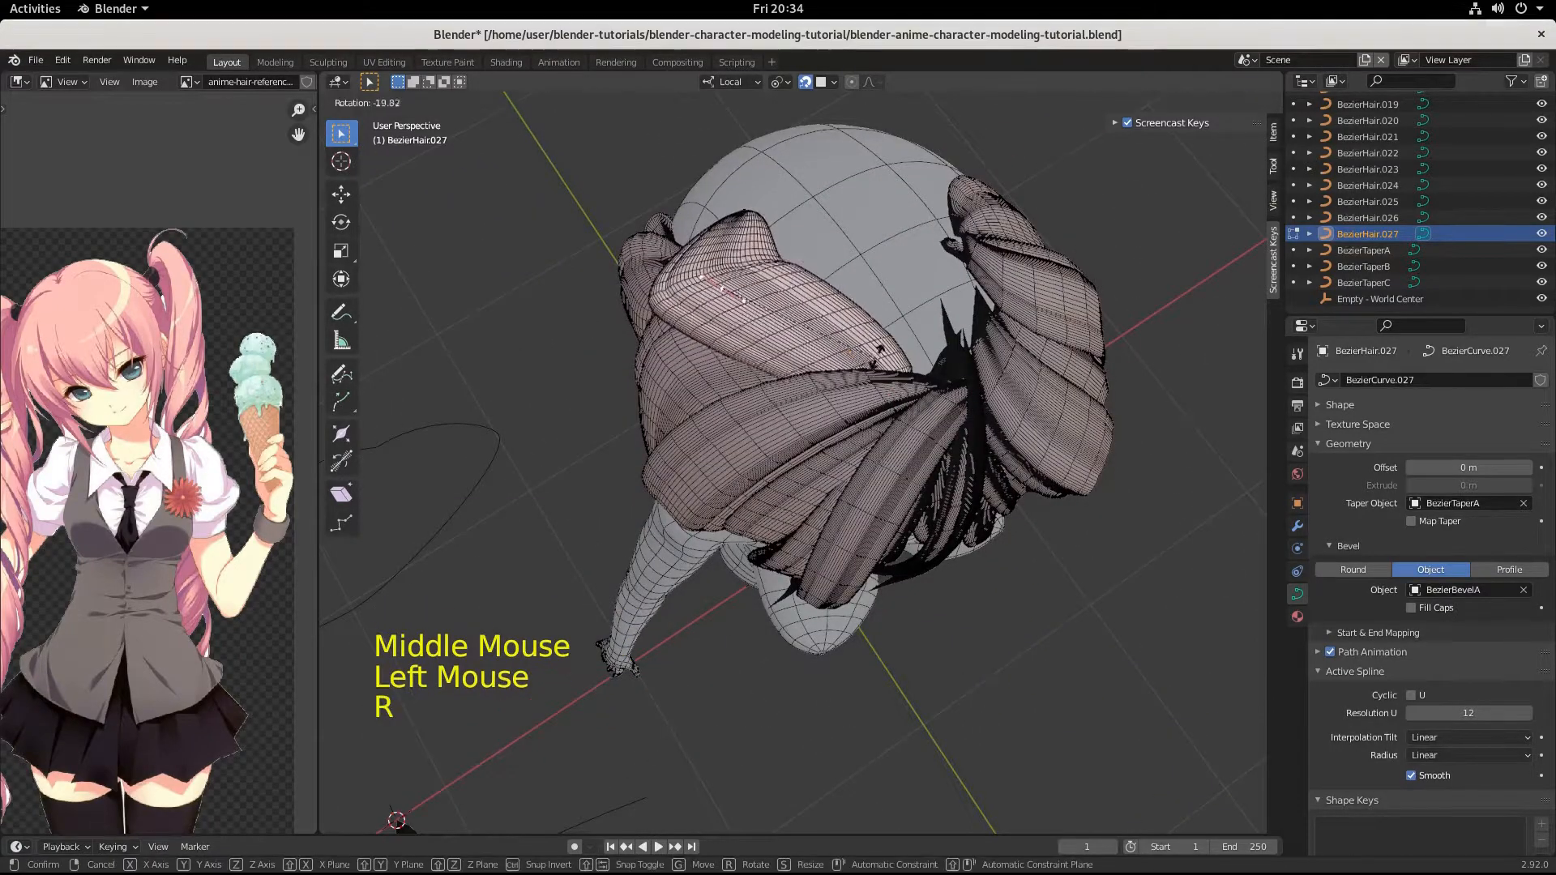
{"action": "left_click", "coordinate": [778, 409]}
{"action": "key", "text": "s"}
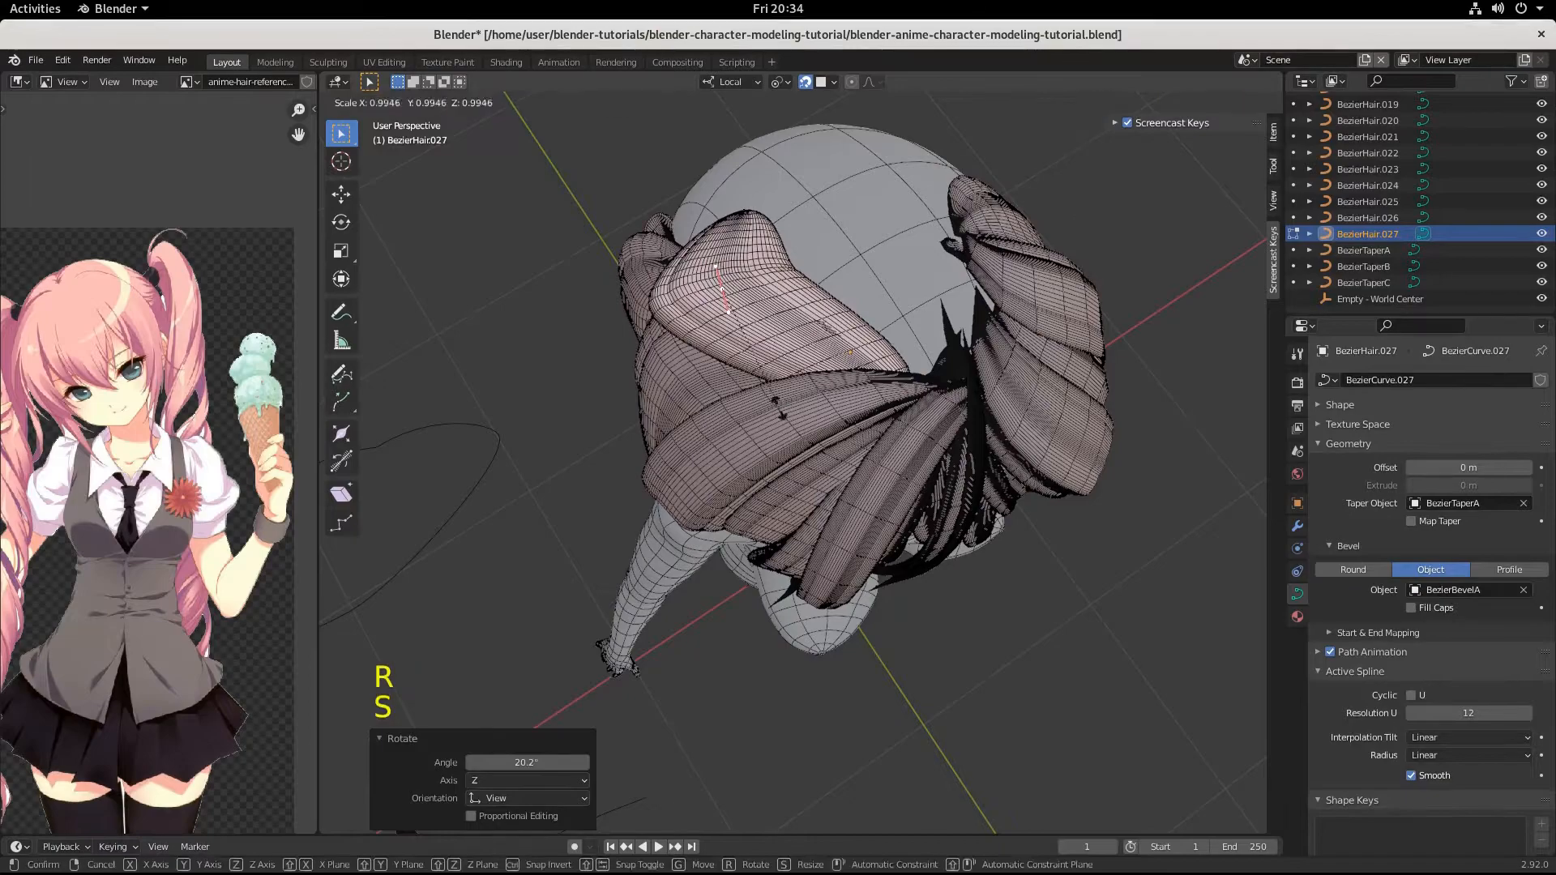
{"action": "left_click", "coordinate": [846, 406]}
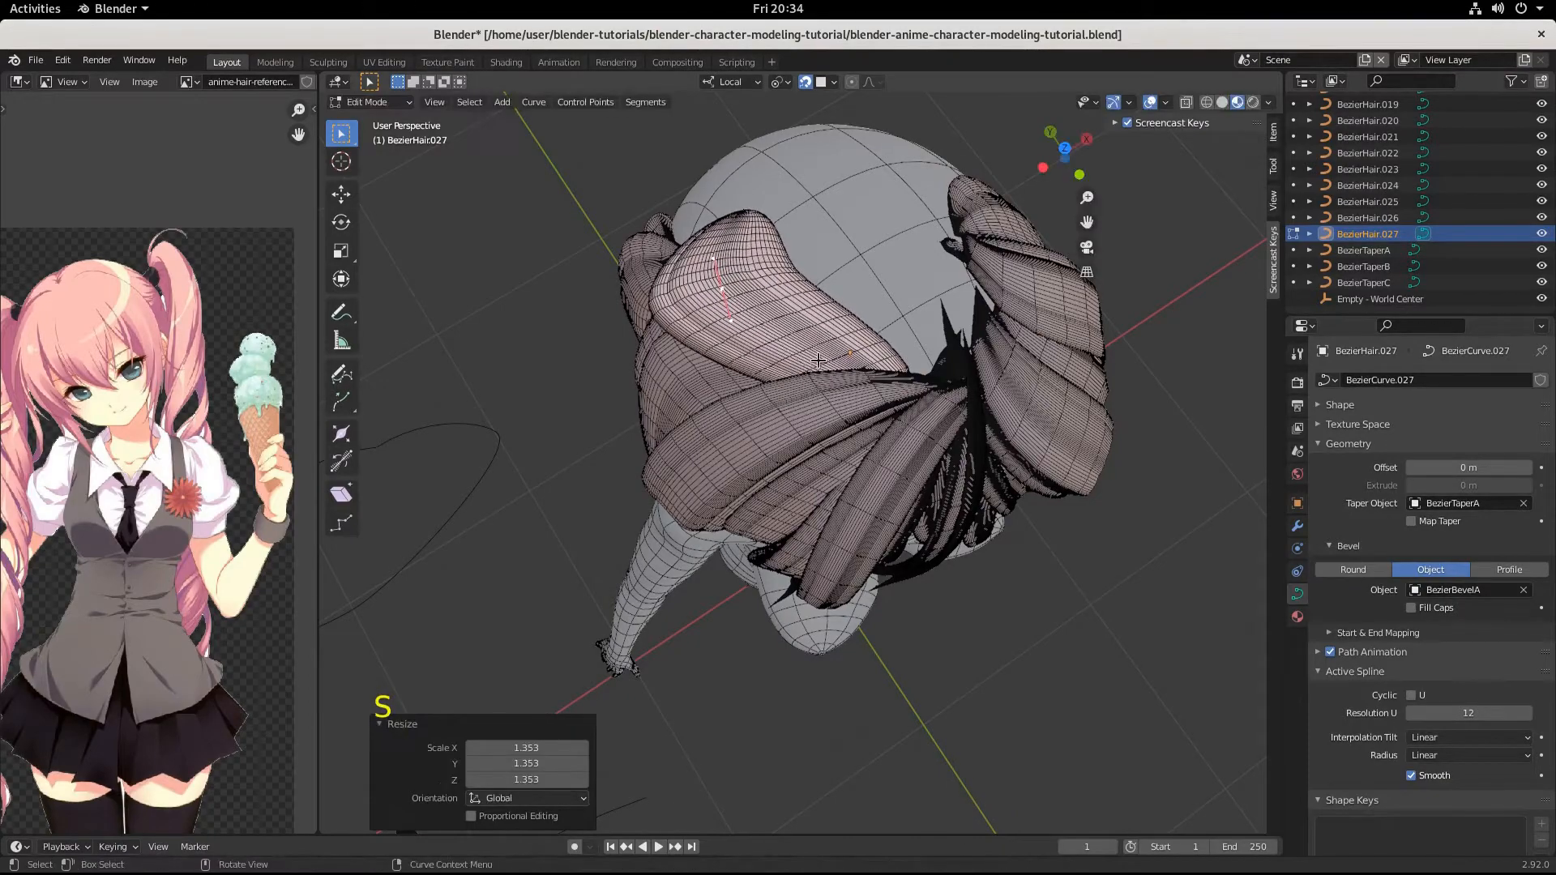
Select the tip point and move it further around the back of the head by about -0.011, 0.032, -0.007 m.
{"action": "middle_click_drag", "start_coordinate": [846, 406], "coordinate": [868, 345]}
{"action": "left_click", "coordinate": [654, 291]}
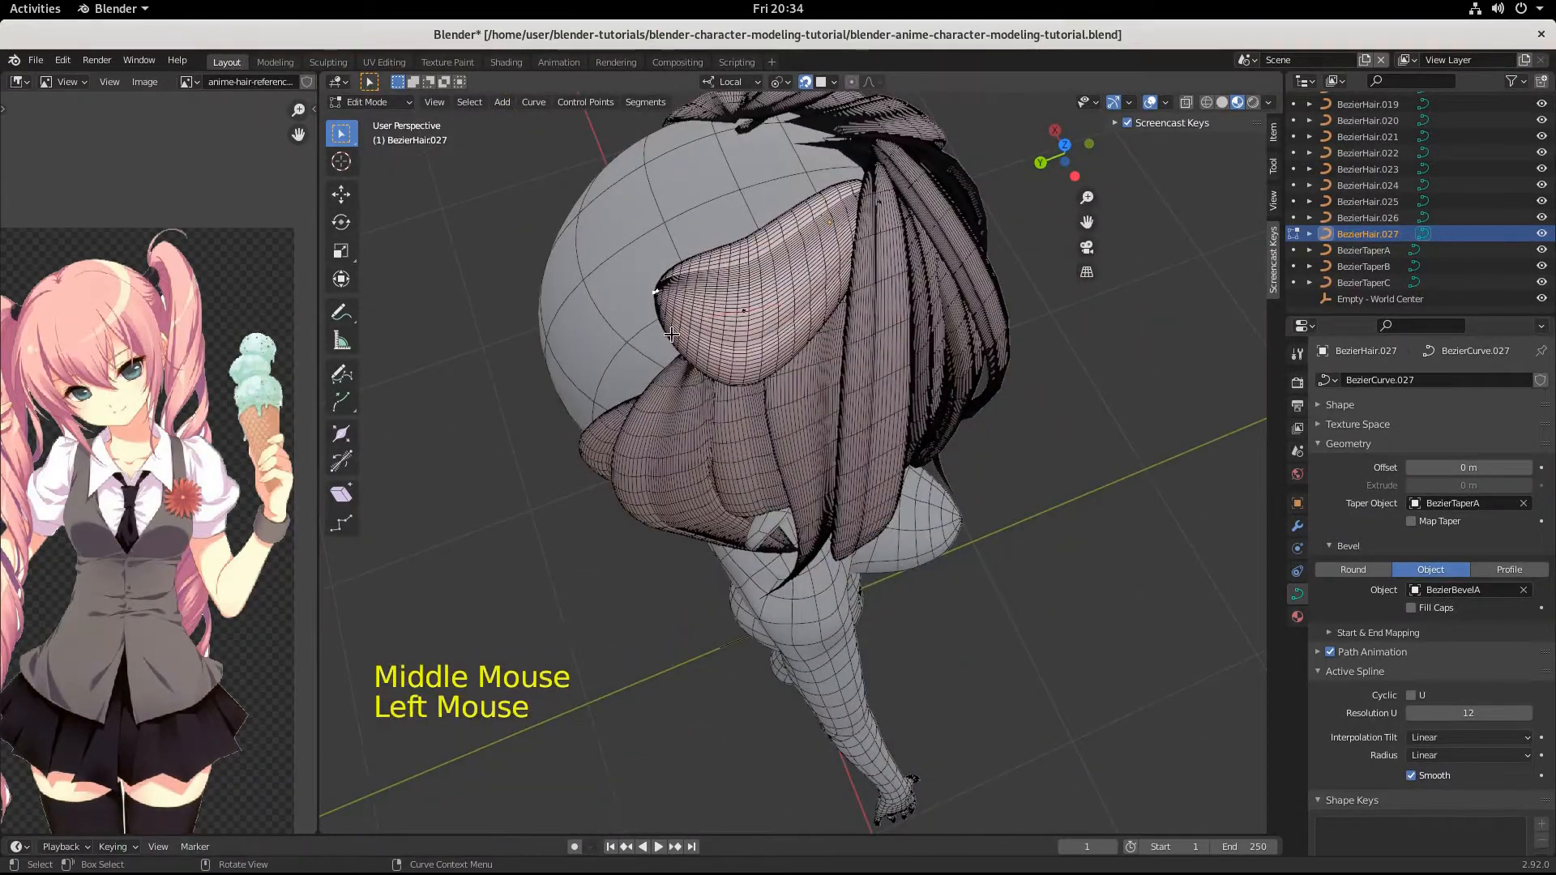
{"action": "key", "text": "g"}
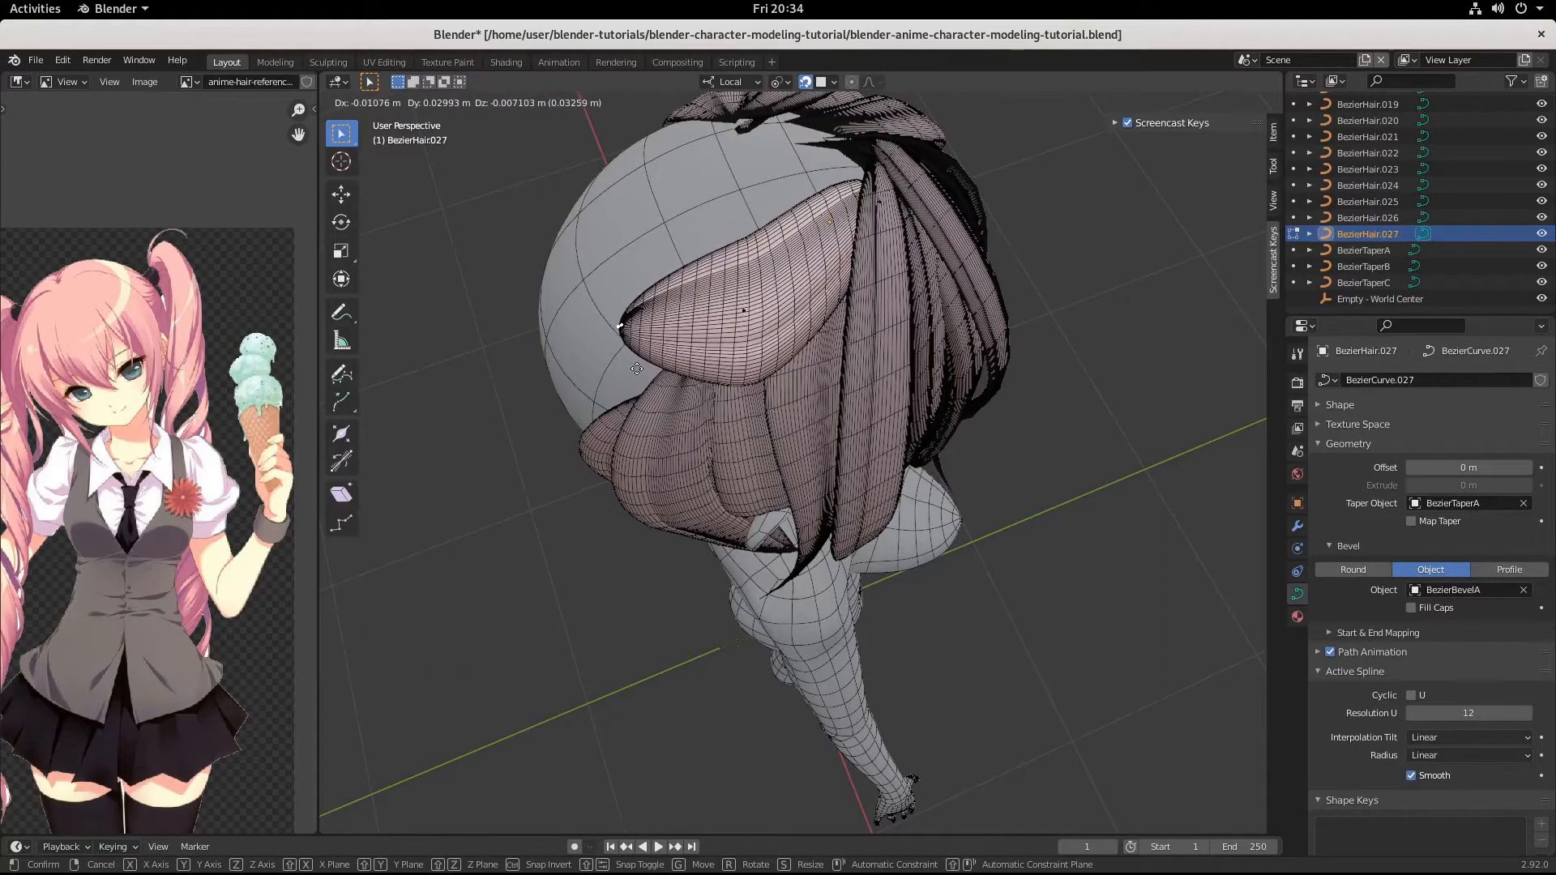
{"action": "left_click", "coordinate": [634, 370]}
Select the crown strand's middle point and lower it onto the side strands by about -0.005, 0.002, -0.012 m.
{"action": "middle_click_drag", "start_coordinate": [634, 369], "coordinate": [810, 408]}
{"action": "scroll", "coordinate": [780, 269], "scroll_direction": "up", "scroll_amount": 2}
{"action": "middle_click_drag", "start_coordinate": [798, 659], "coordinate": [859, 429]}
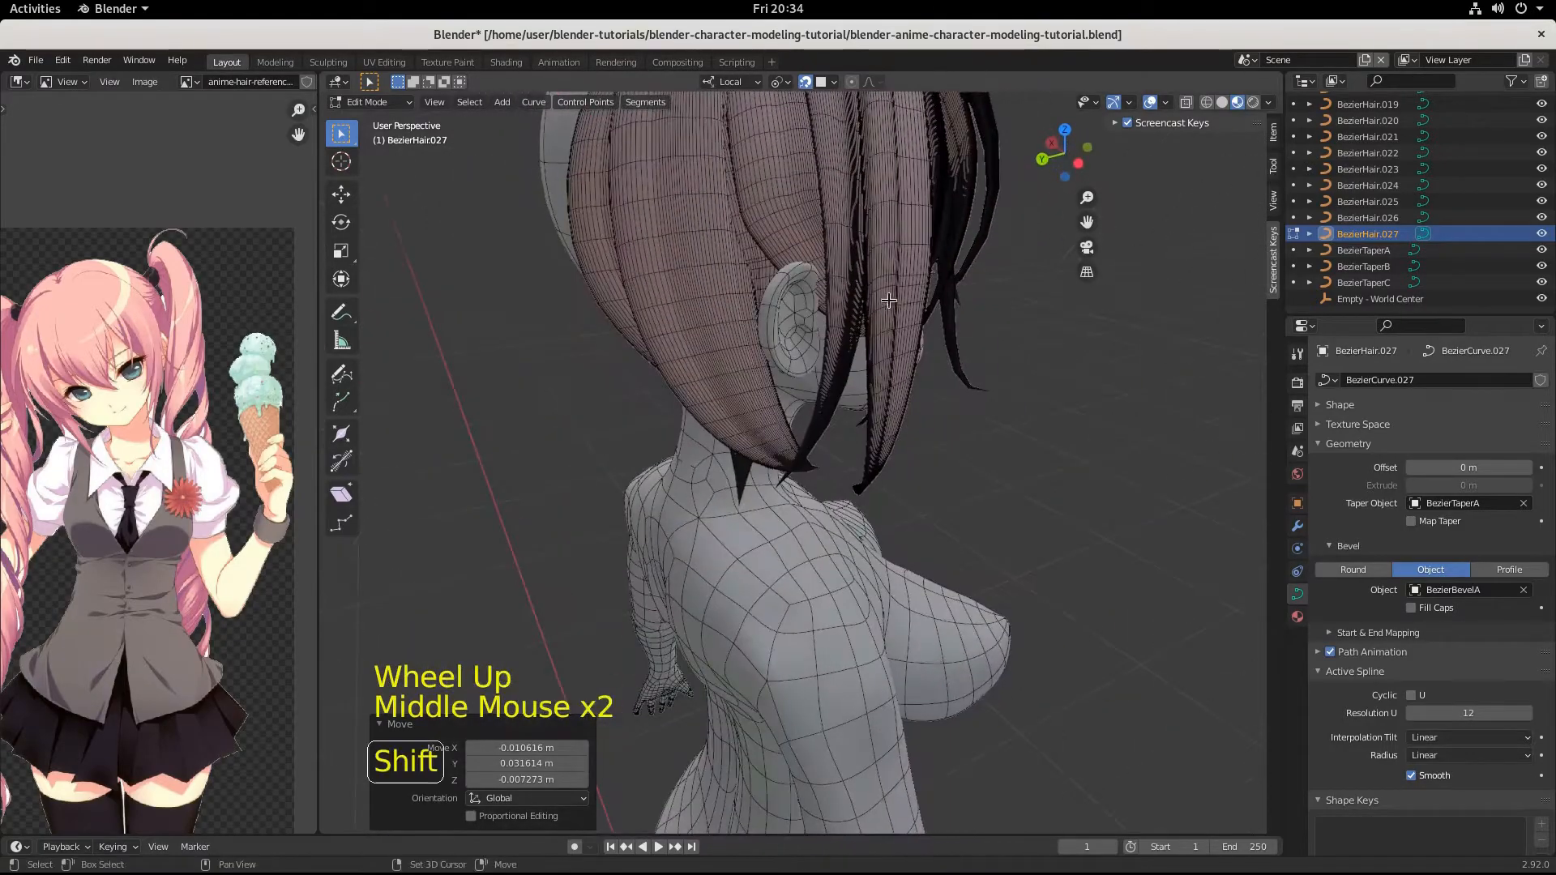
{"action": "middle_click_drag", "start_coordinate": [893, 247], "coordinate": [924, 587], "text": "shift"}
{"action": "scroll", "coordinate": [840, 485], "scroll_direction": "up", "scroll_amount": 2}
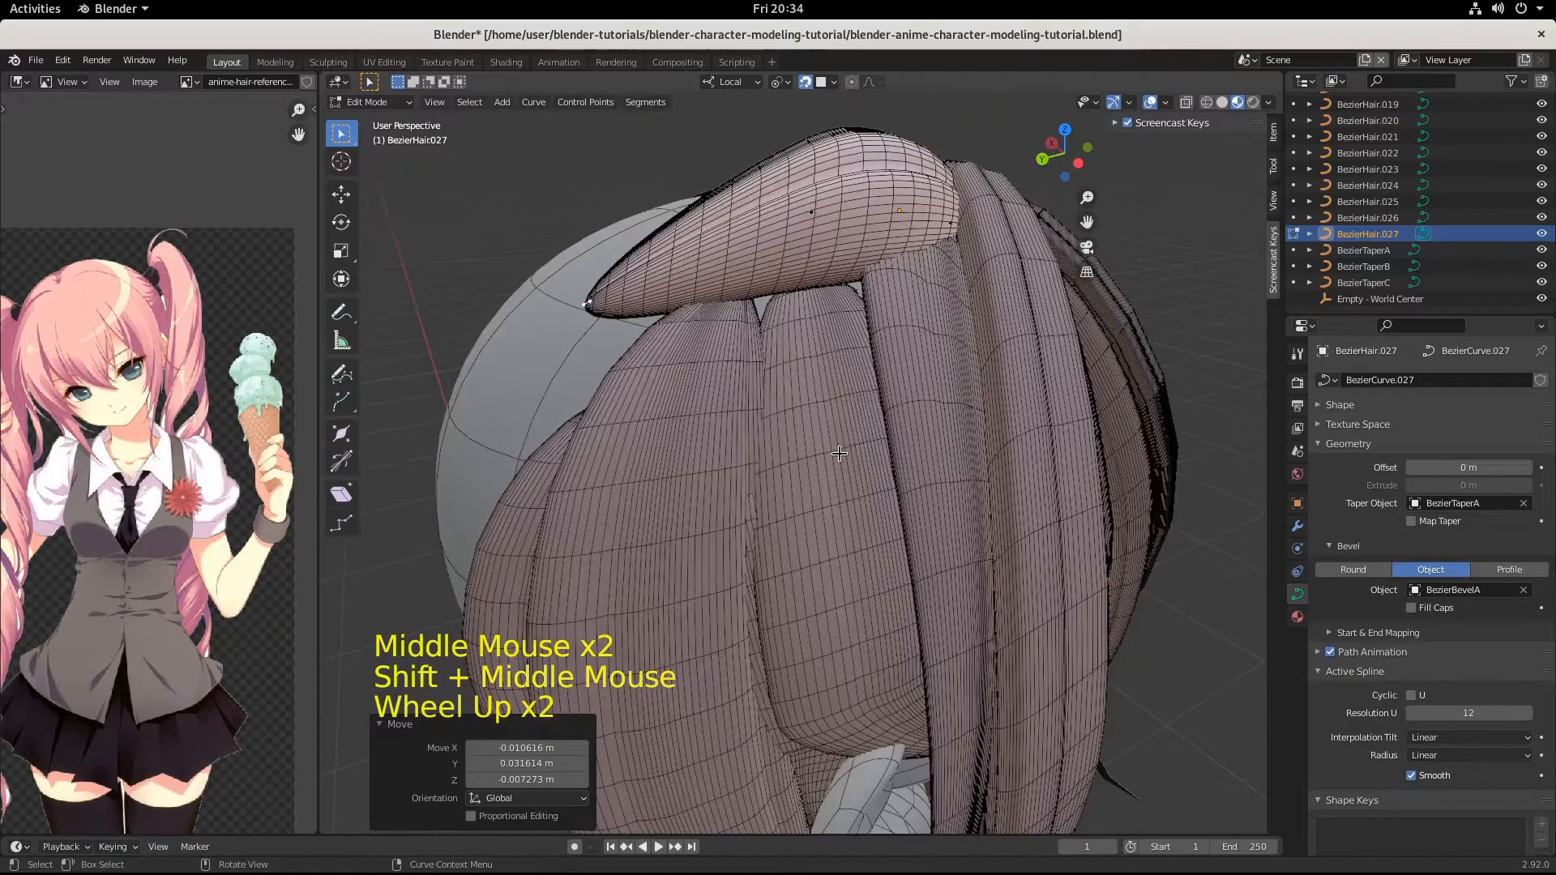
{"action": "left_click", "coordinate": [825, 232]}
{"action": "key", "text": "g"}
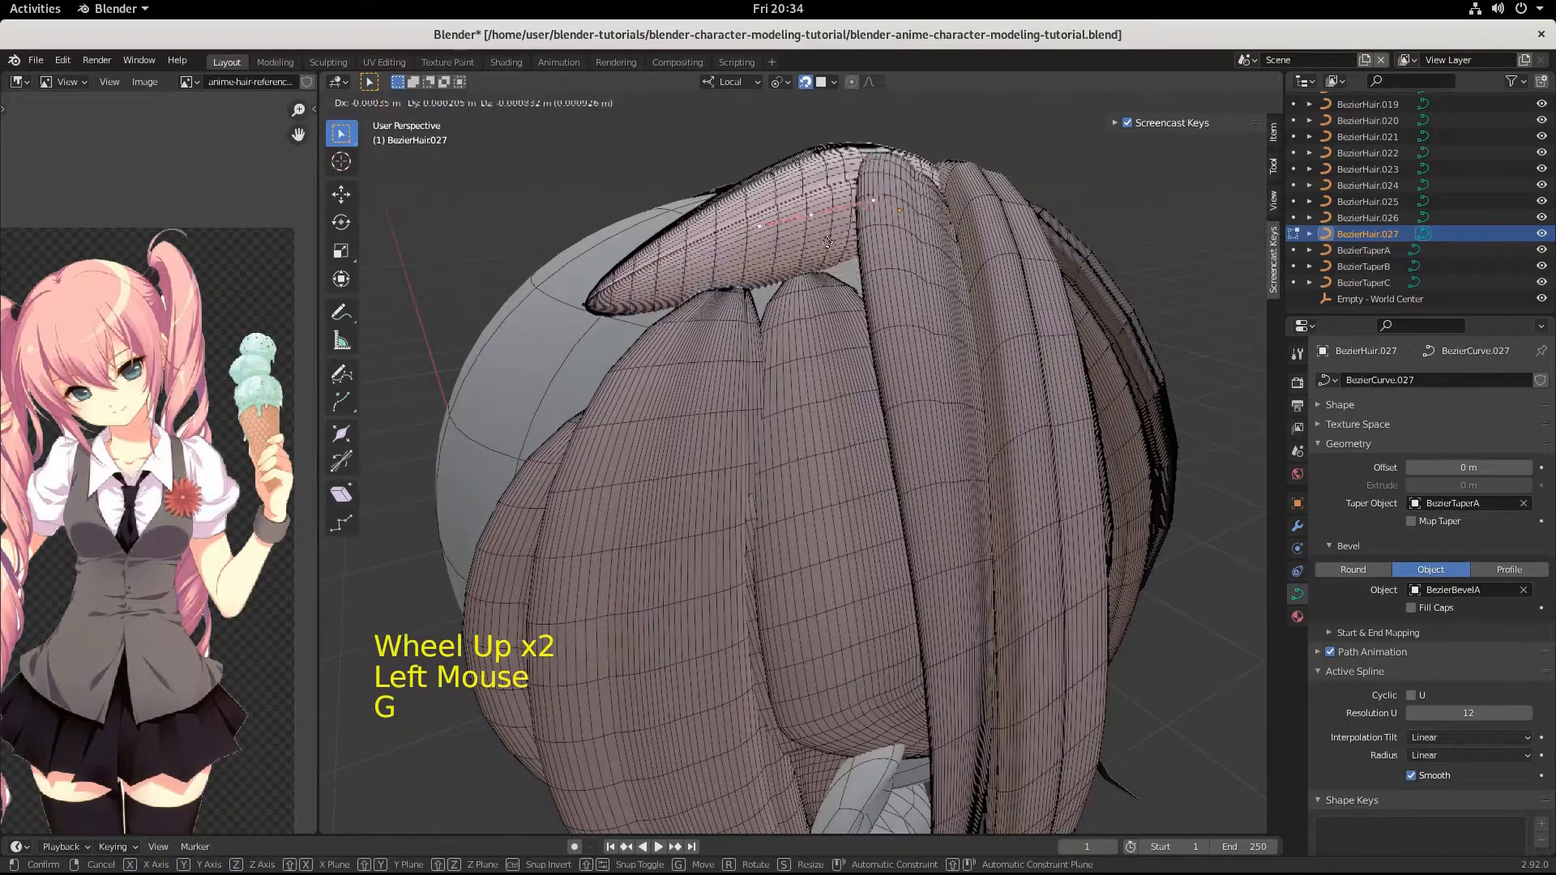
{"action": "key", "text": "ctrl"}
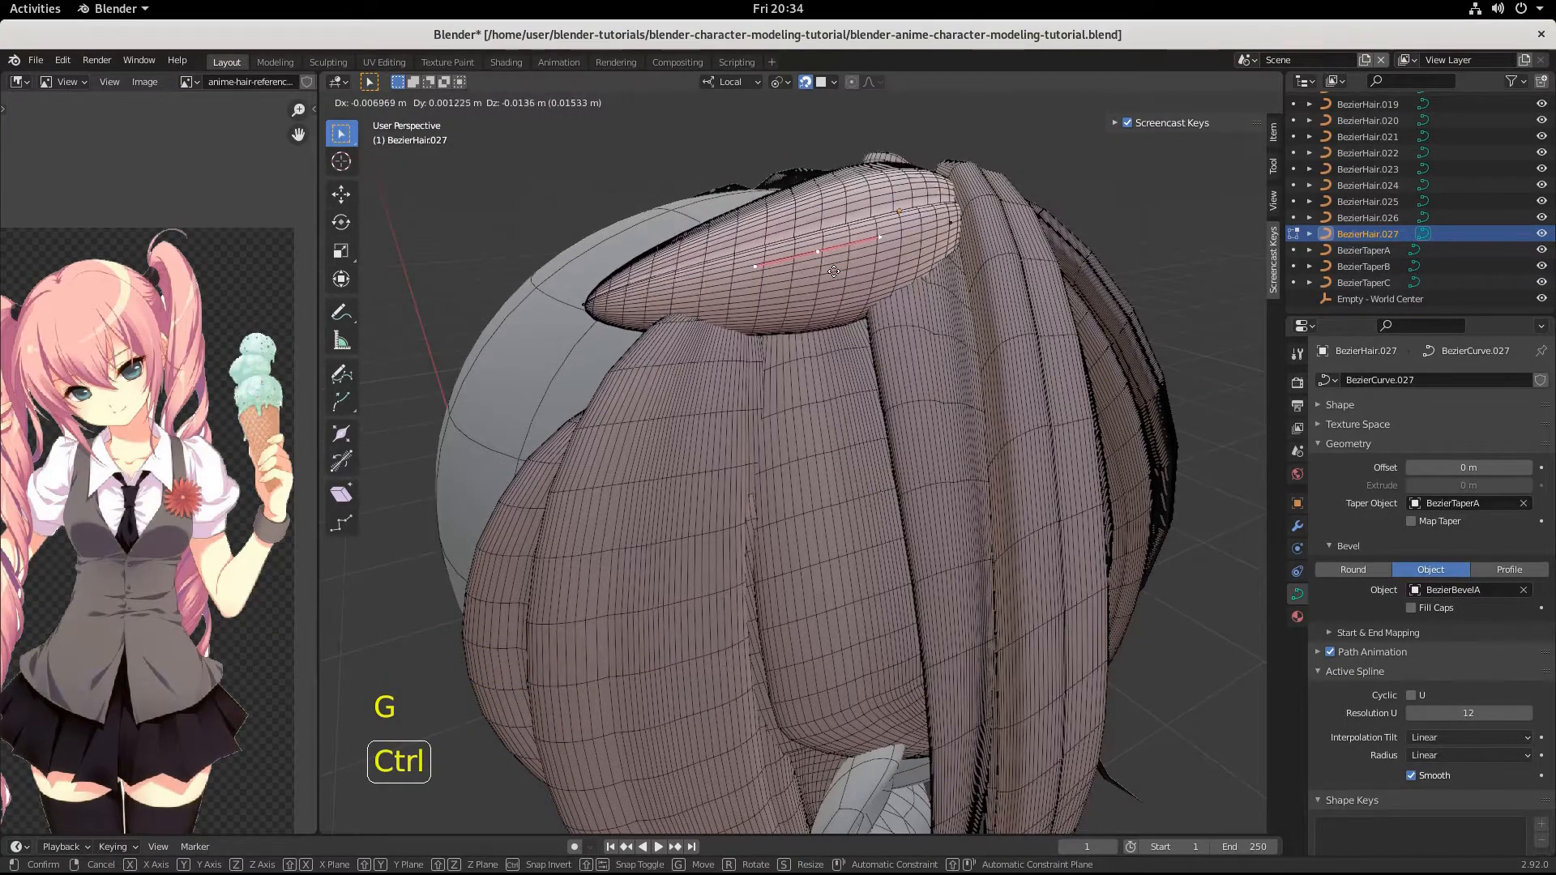
{"action": "left_click", "coordinate": [847, 281]}
Move the crown strand's middle point further over the head by about 0.029, -0.008, 0.014 m and deselect it.
{"action": "middle_click_drag", "start_coordinate": [847, 280], "coordinate": [820, 391]}
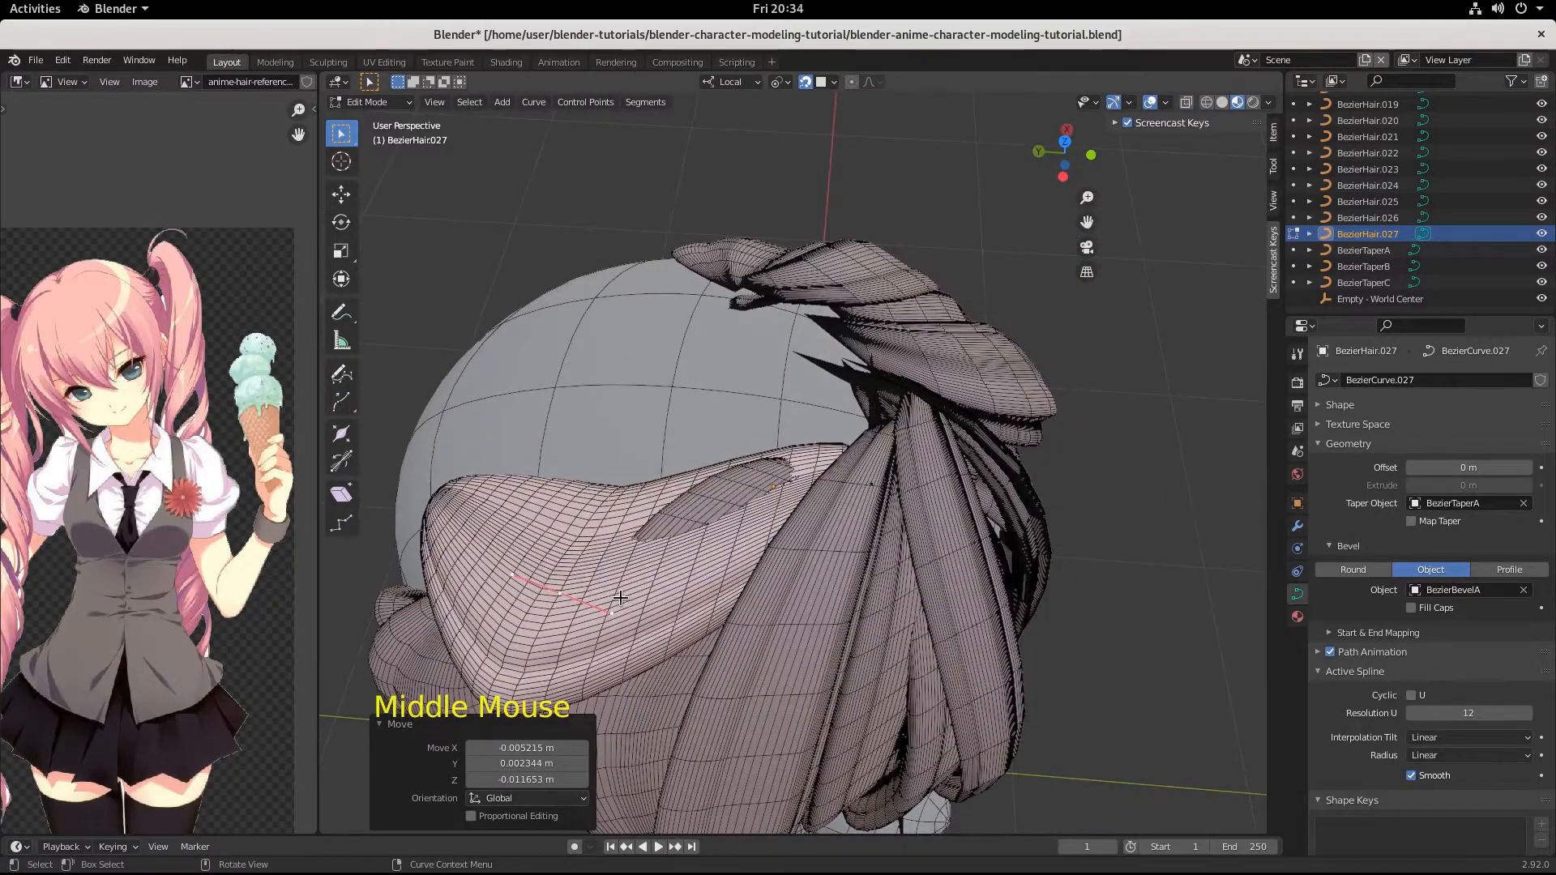
{"action": "key", "text": "g"}
{"action": "key", "text": "ctrl"}
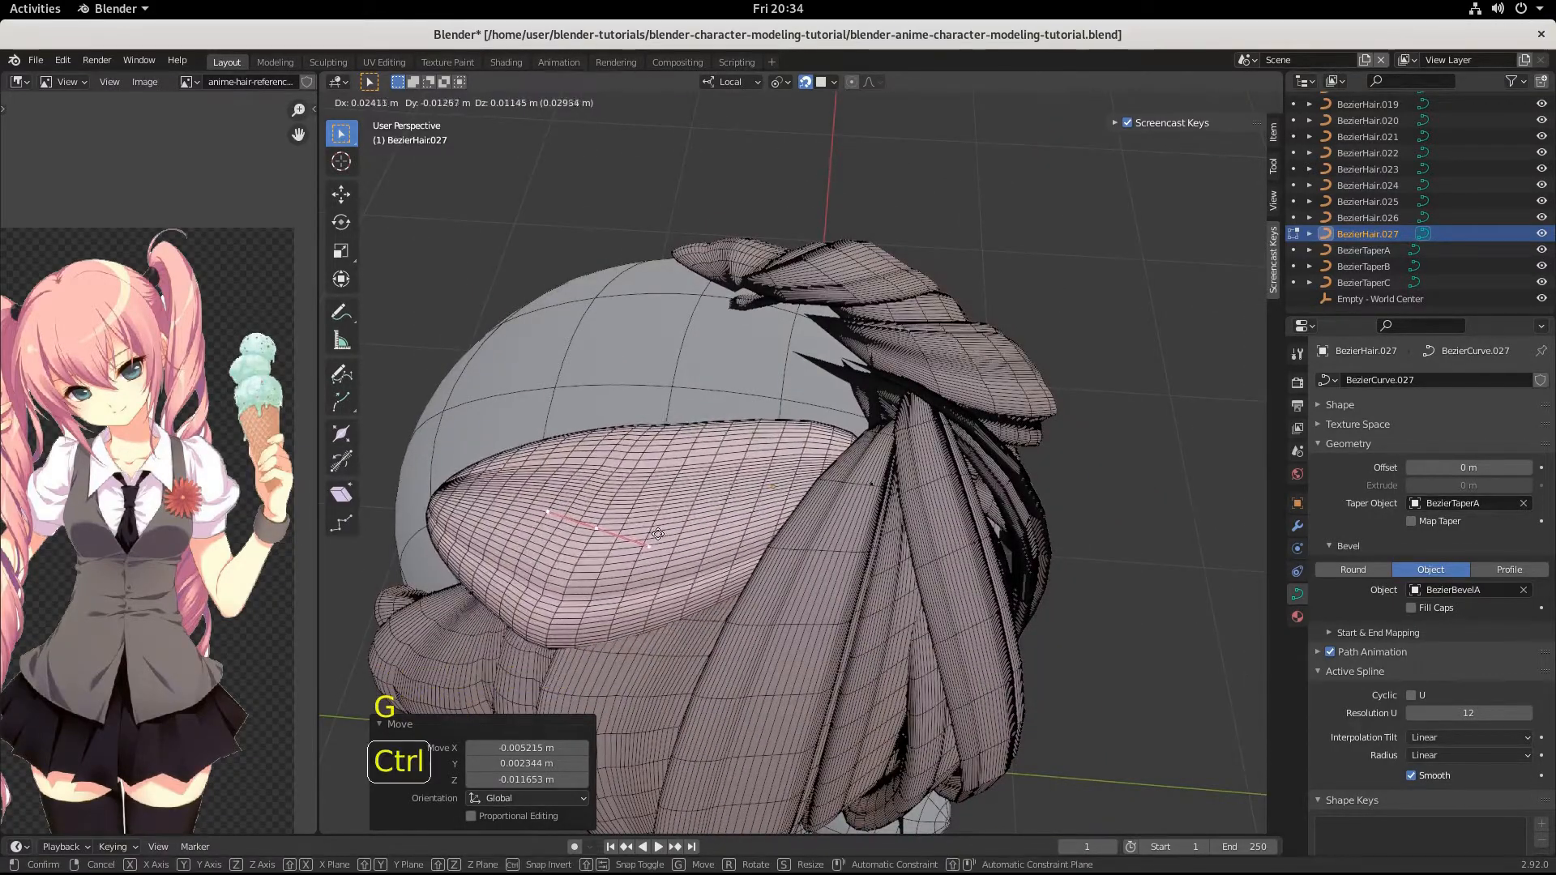
{"action": "left_click", "coordinate": [665, 502]}
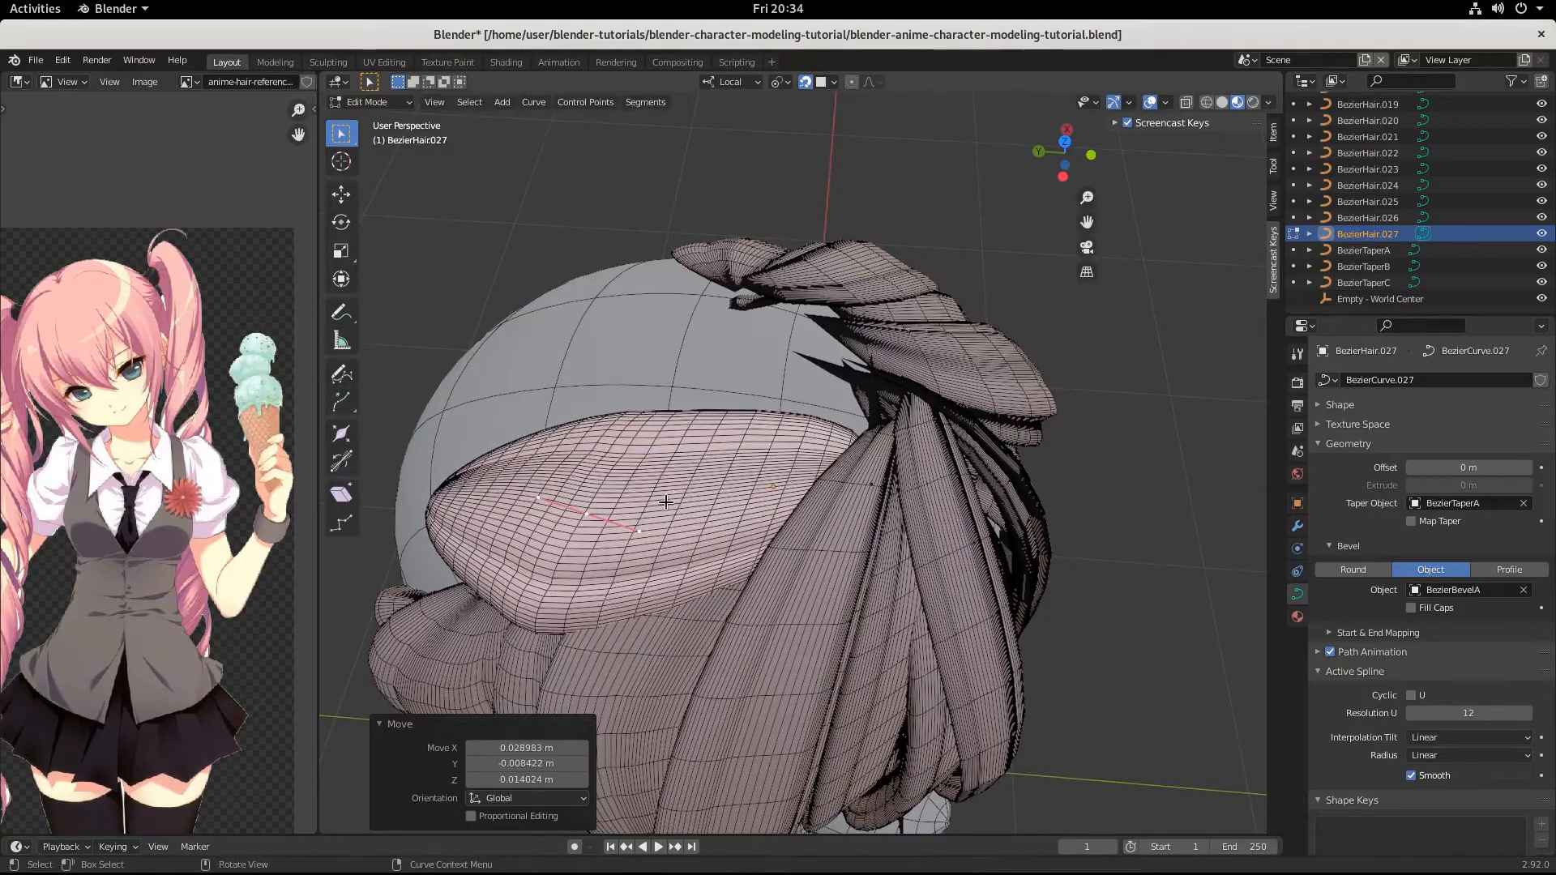
{"action": "middle_click_drag", "start_coordinate": [665, 502], "coordinate": [718, 458]}
{"action": "left_click", "coordinate": [720, 462]}
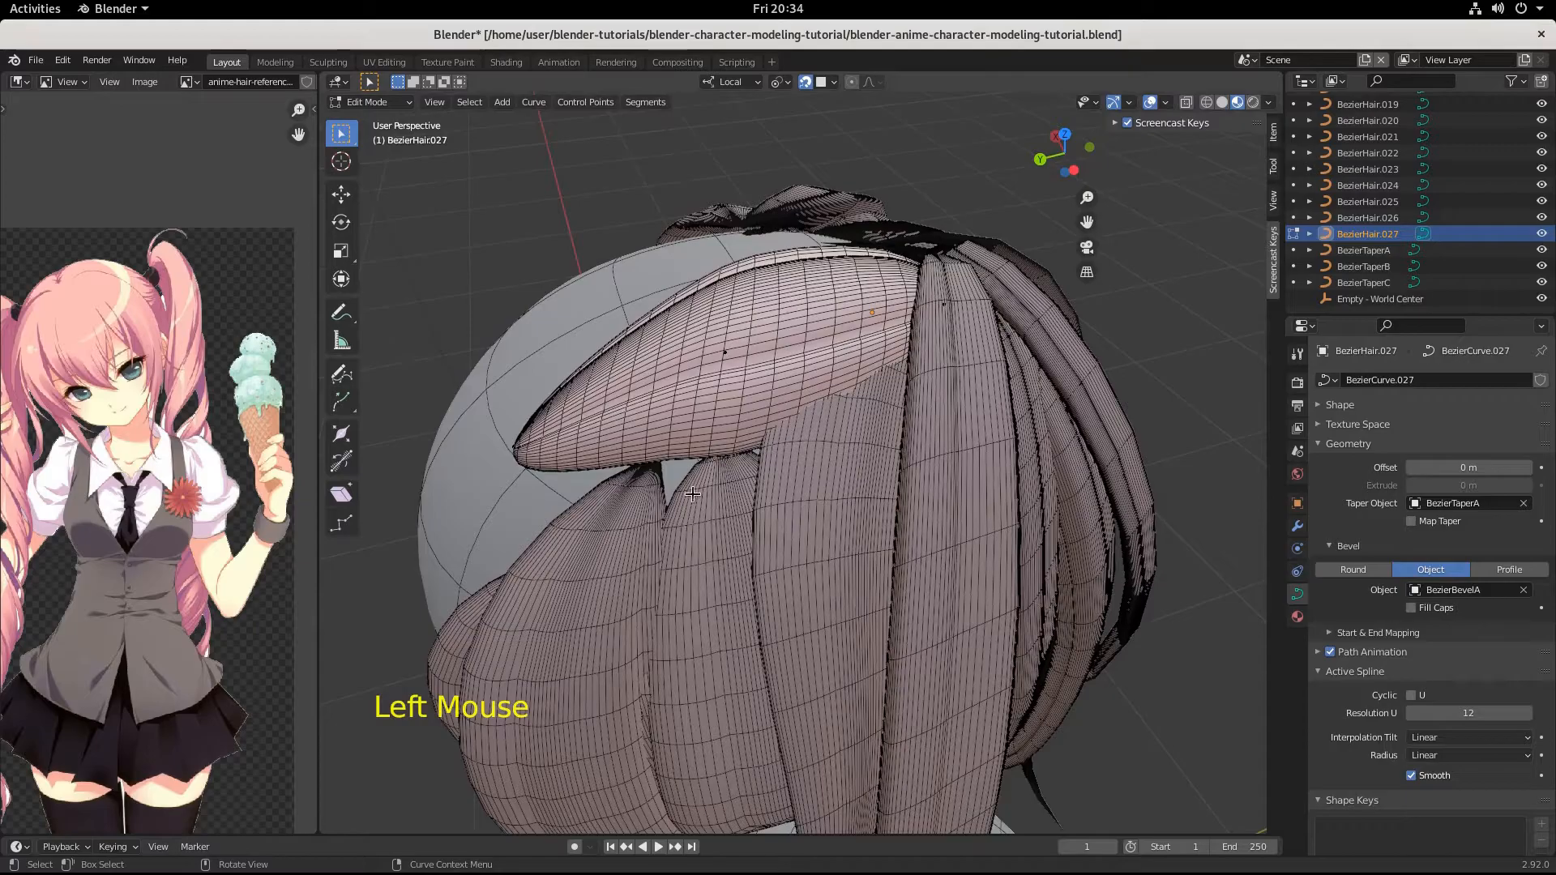
{"action": "middle_click_drag", "start_coordinate": [746, 581], "coordinate": [752, 567]}
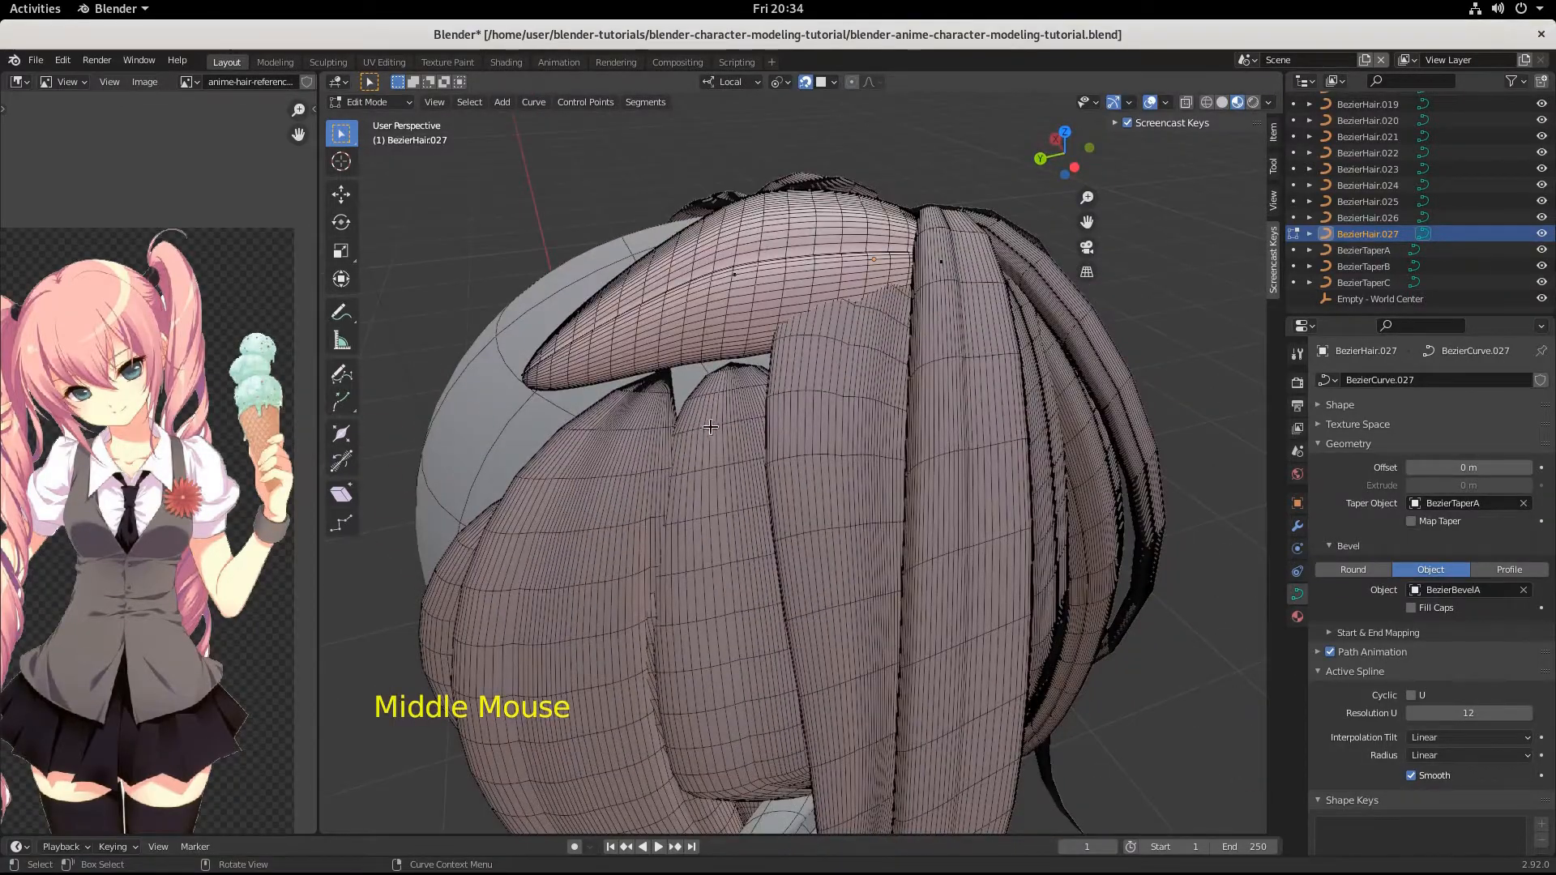
In the wide side strand BezierHair.023, move the top point under the crown strand by about 0, -0.014, 0.007 m.
{"action": "key", "text": "Tab"}
{"action": "left_click", "coordinate": [656, 386]}
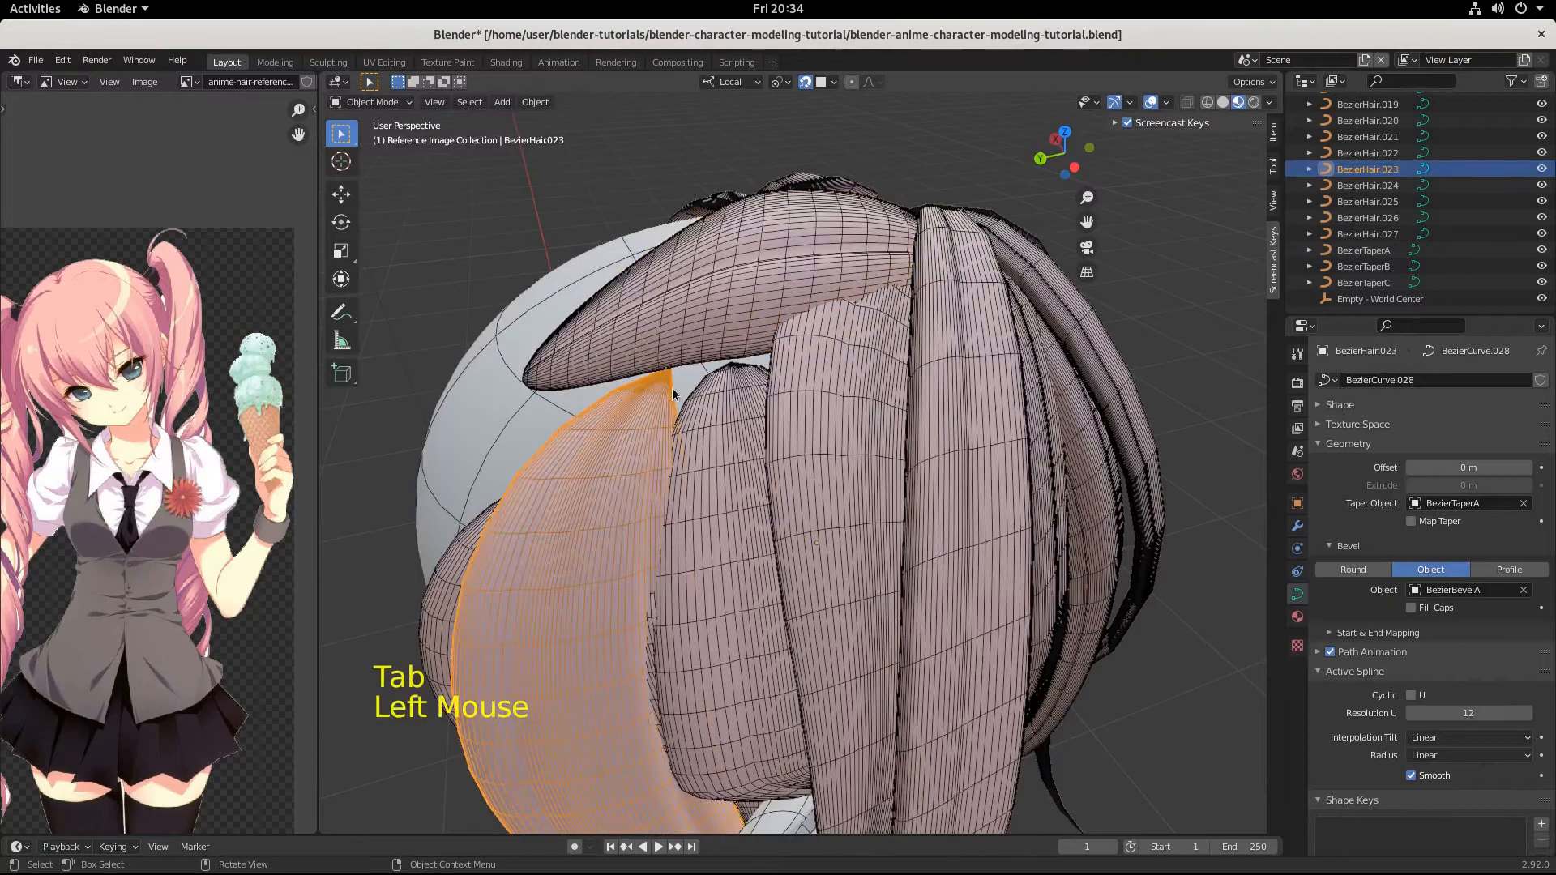
{"action": "left_click", "coordinate": [662, 372]}
{"action": "left_click", "coordinate": [663, 372]}
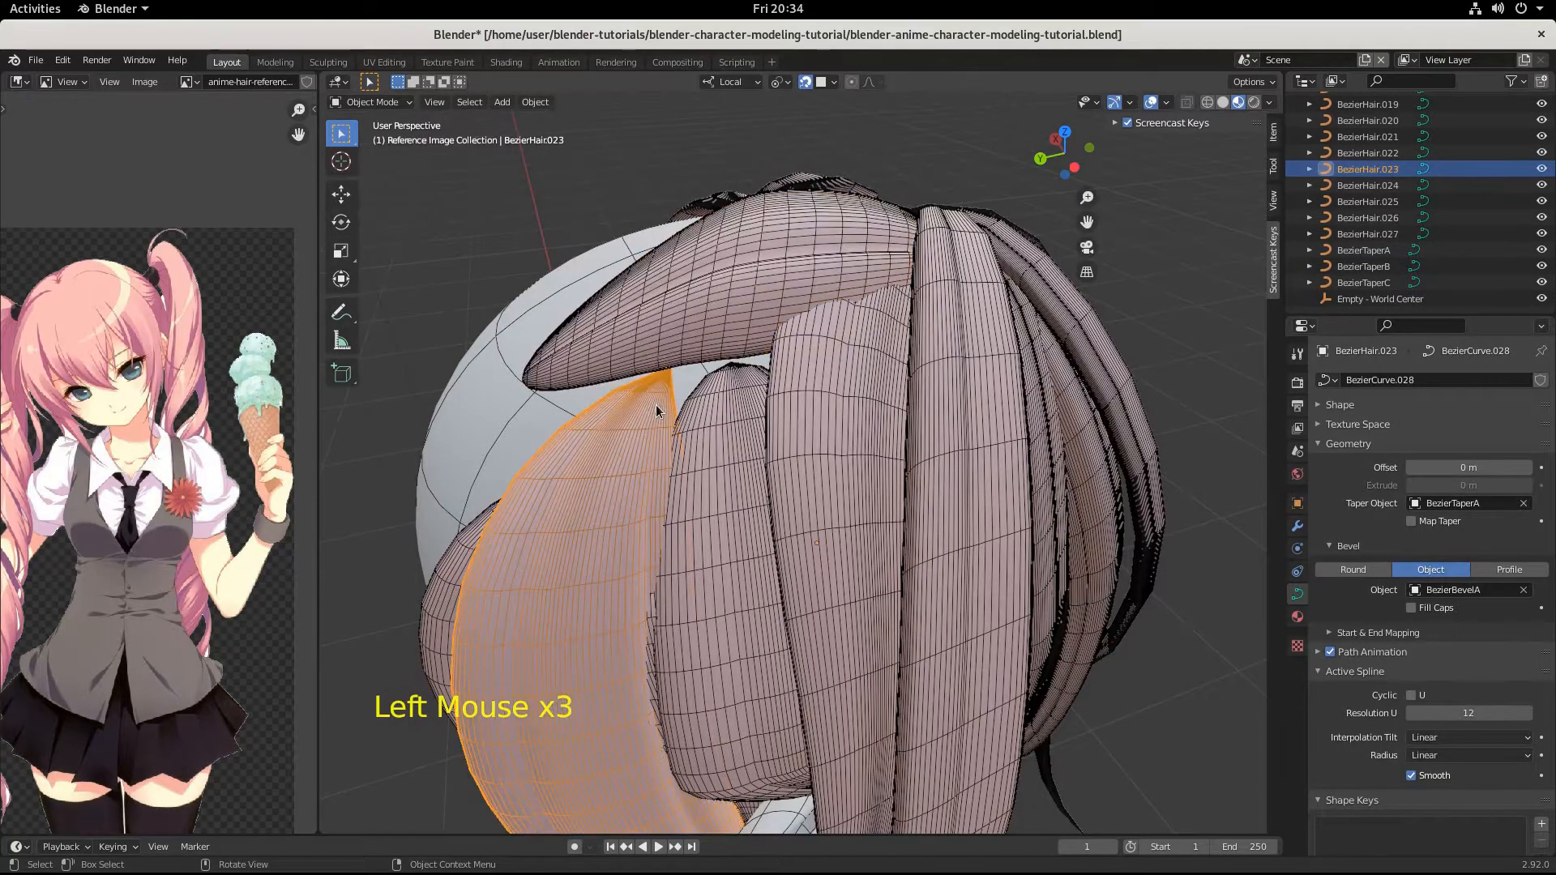
{"action": "key", "text": "Tab"}
{"action": "left_click", "coordinate": [674, 375]}
{"action": "key", "text": "g"}
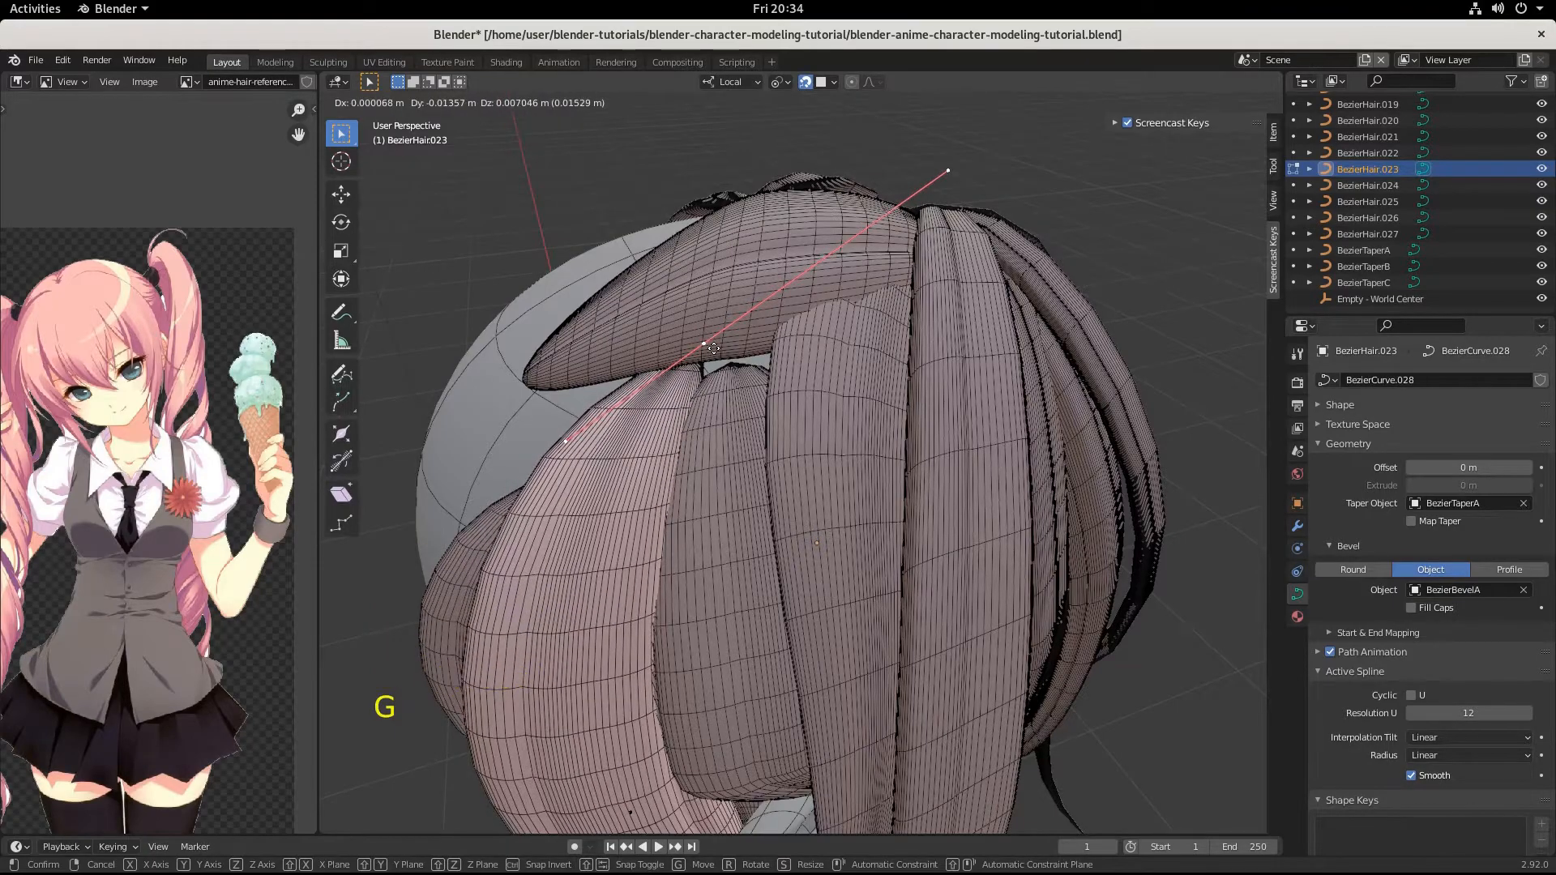
{"action": "left_click", "coordinate": [712, 348], "text": "ctrl"}
{"action": "left_click", "coordinate": [734, 380]}
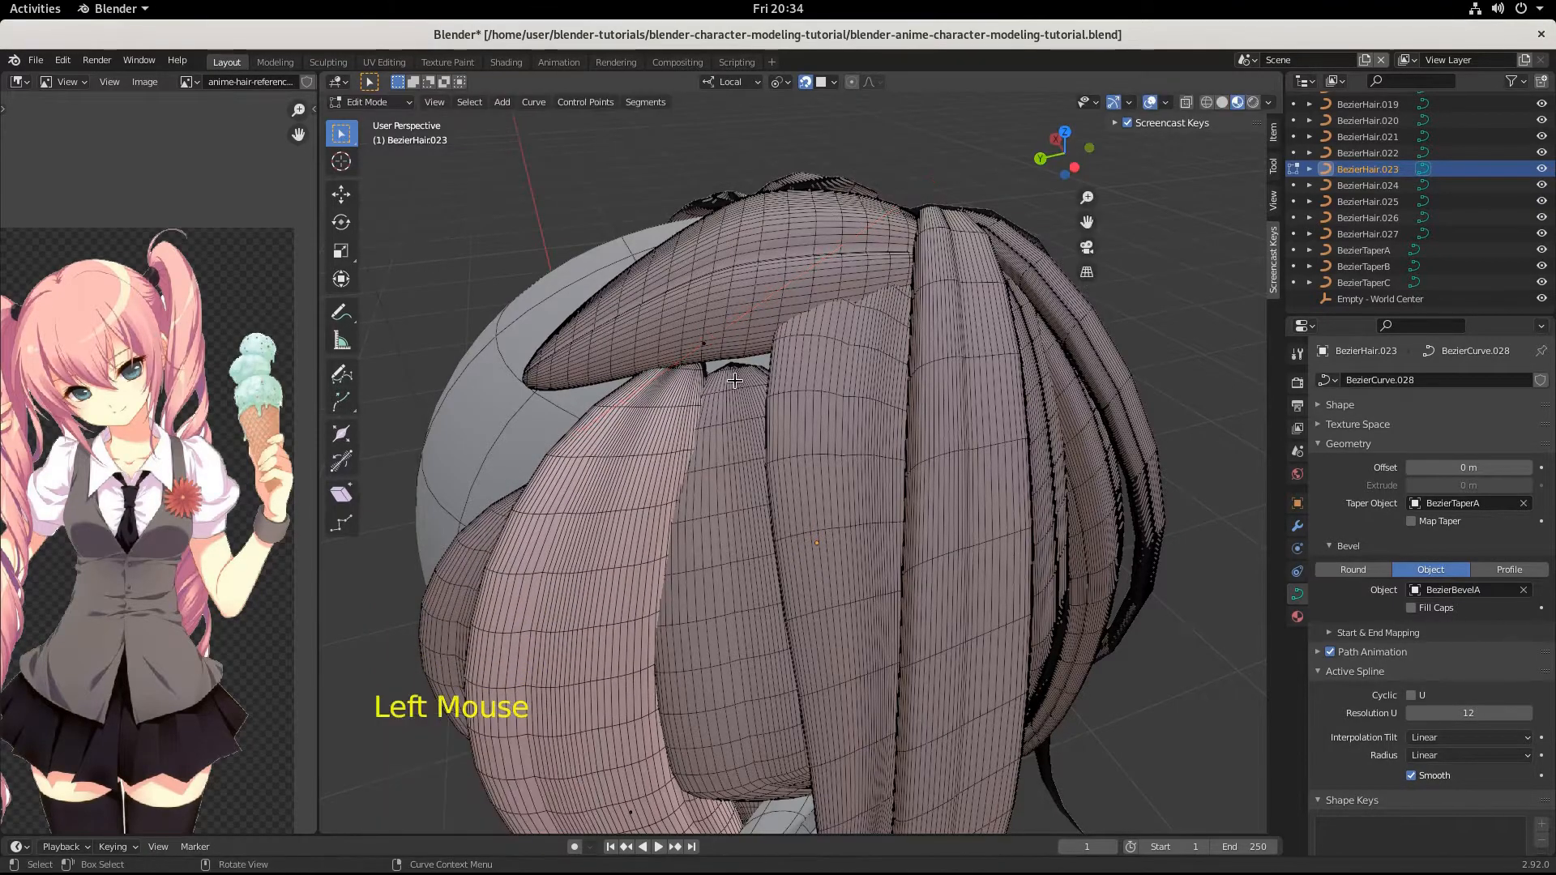
In the neighbouring strand BezierHair.025, move the top point up under the crown strand by about 0.005, -0.004, 0.009 m.
{"action": "key", "text": "Tab"}
{"action": "left_click", "coordinate": [735, 400]}
{"action": "key", "text": "Tab"}
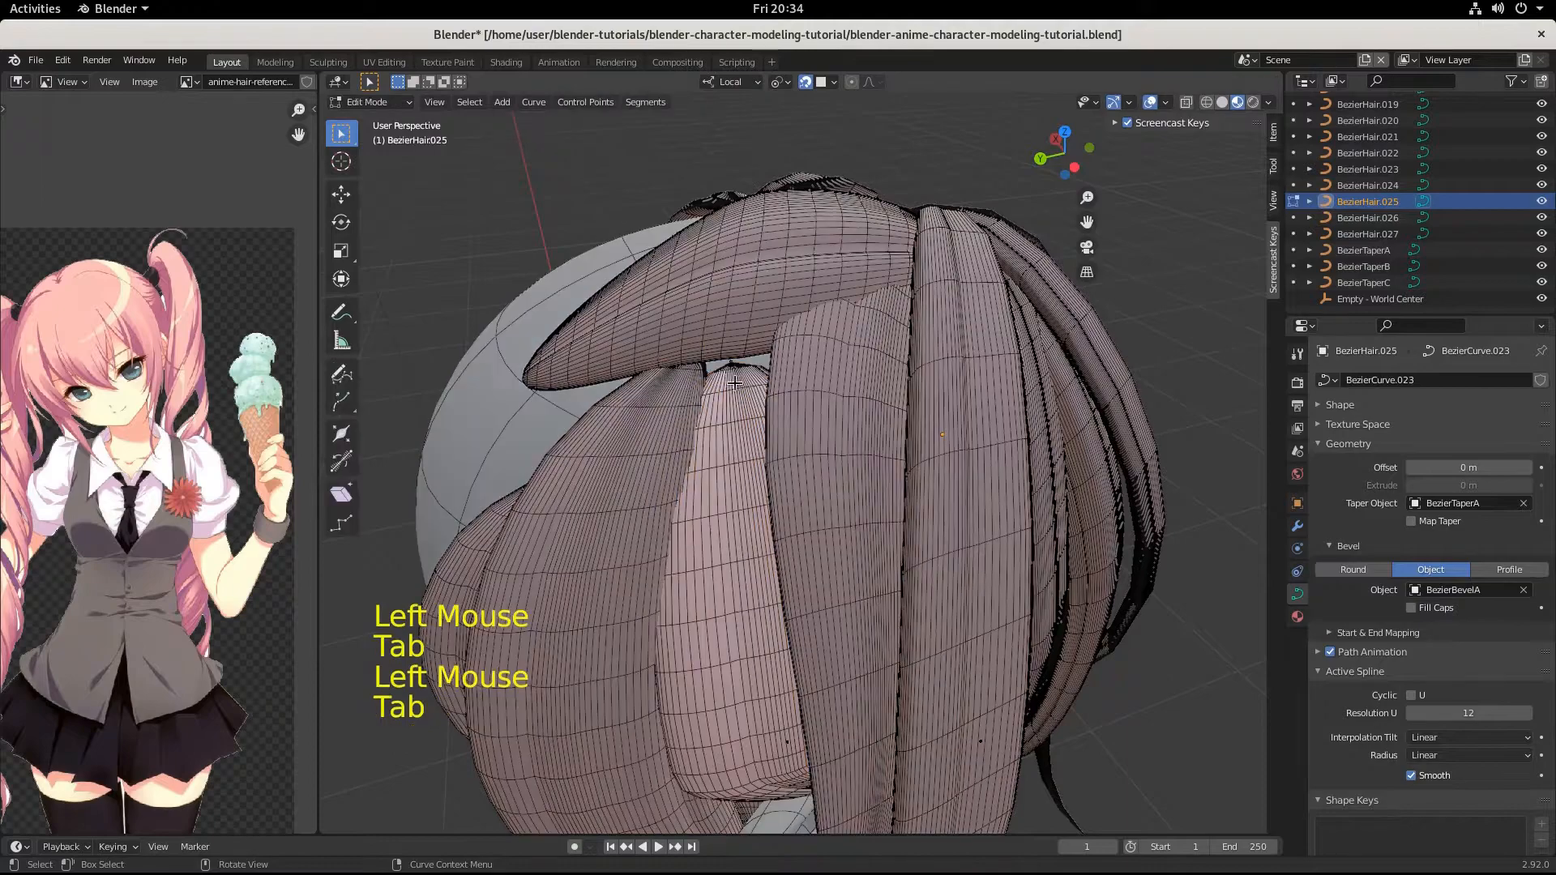
{"action": "left_click", "coordinate": [729, 370]}
{"action": "key", "text": "g"}
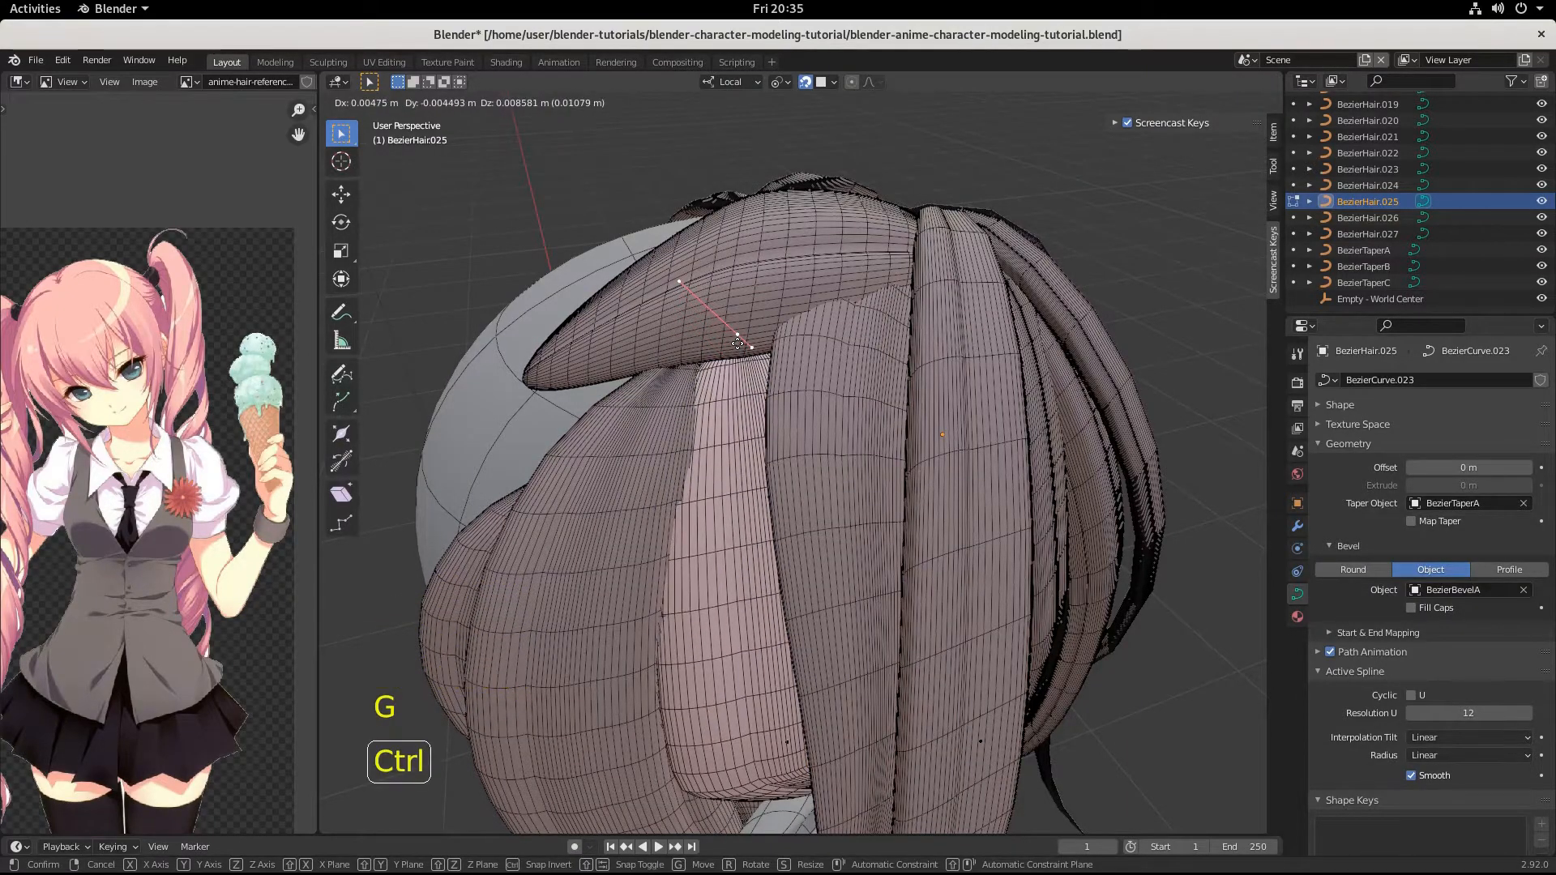
{"action": "left_click", "coordinate": [737, 343]}
{"action": "middle_click_drag", "start_coordinate": [737, 344], "coordinate": [924, 347]}
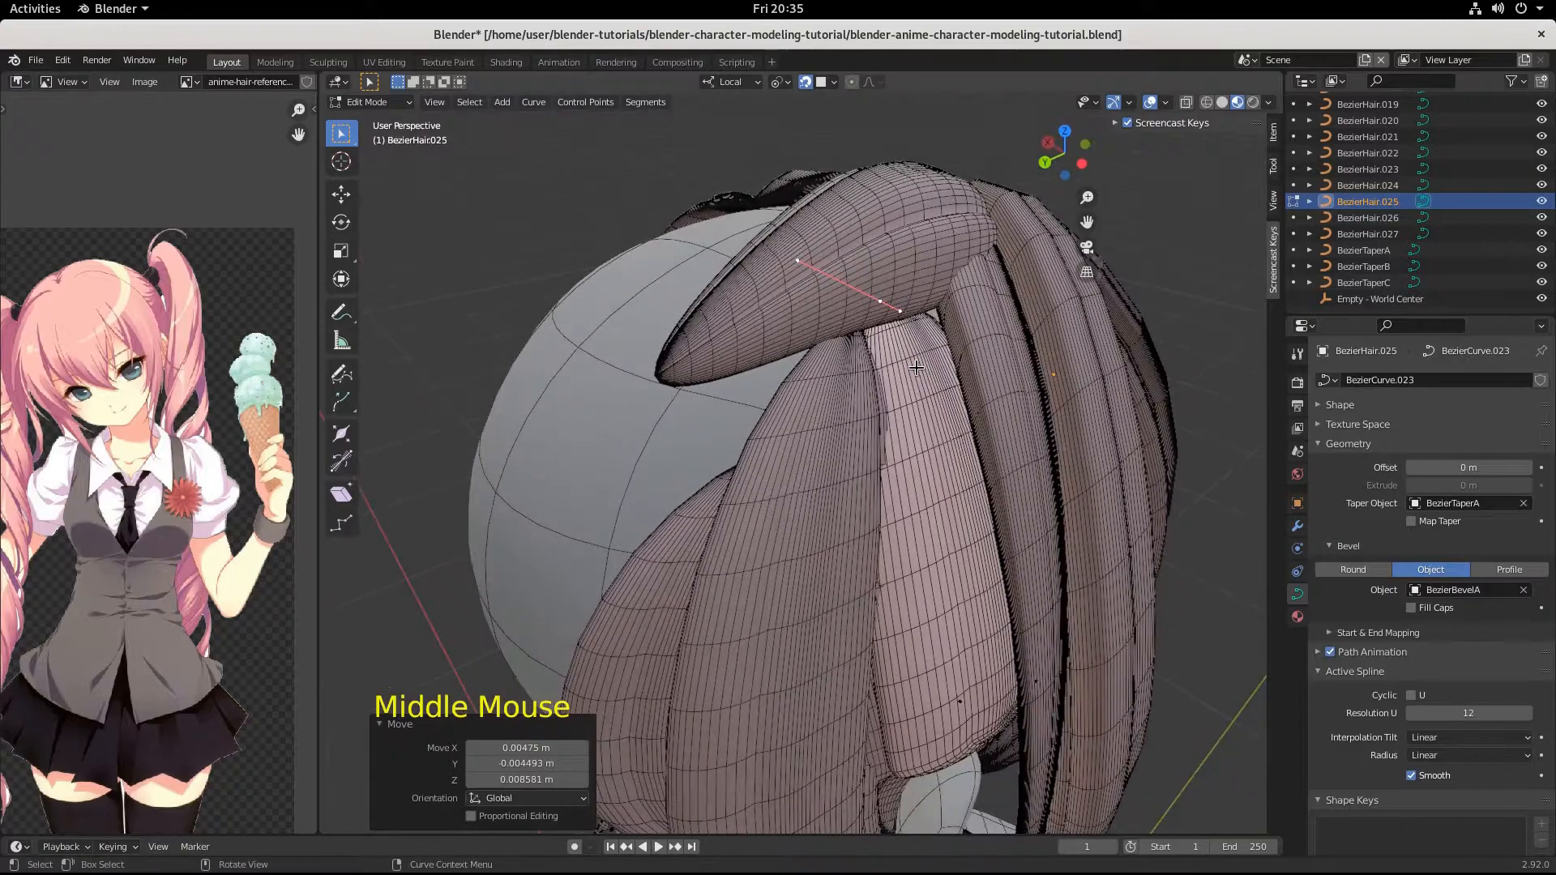
Scale that top point's handles by 1.807 and move the point further up by about 0.006, -0.001, 0.008 m.
{"action": "key", "text": "s"}
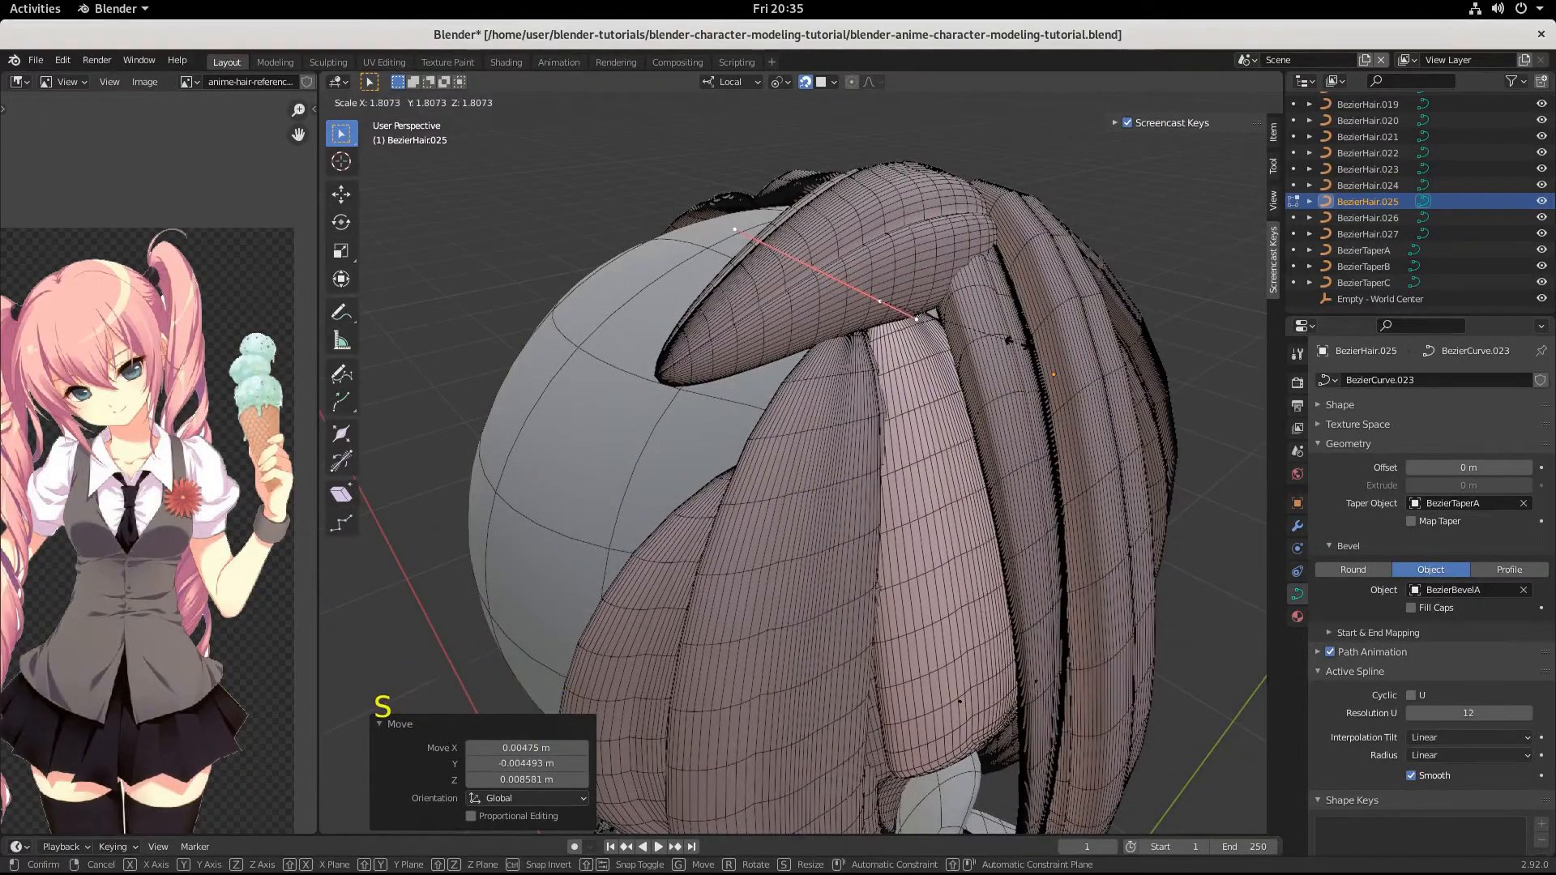
{"action": "left_click", "coordinate": [980, 352]}
{"action": "key", "text": "g"}
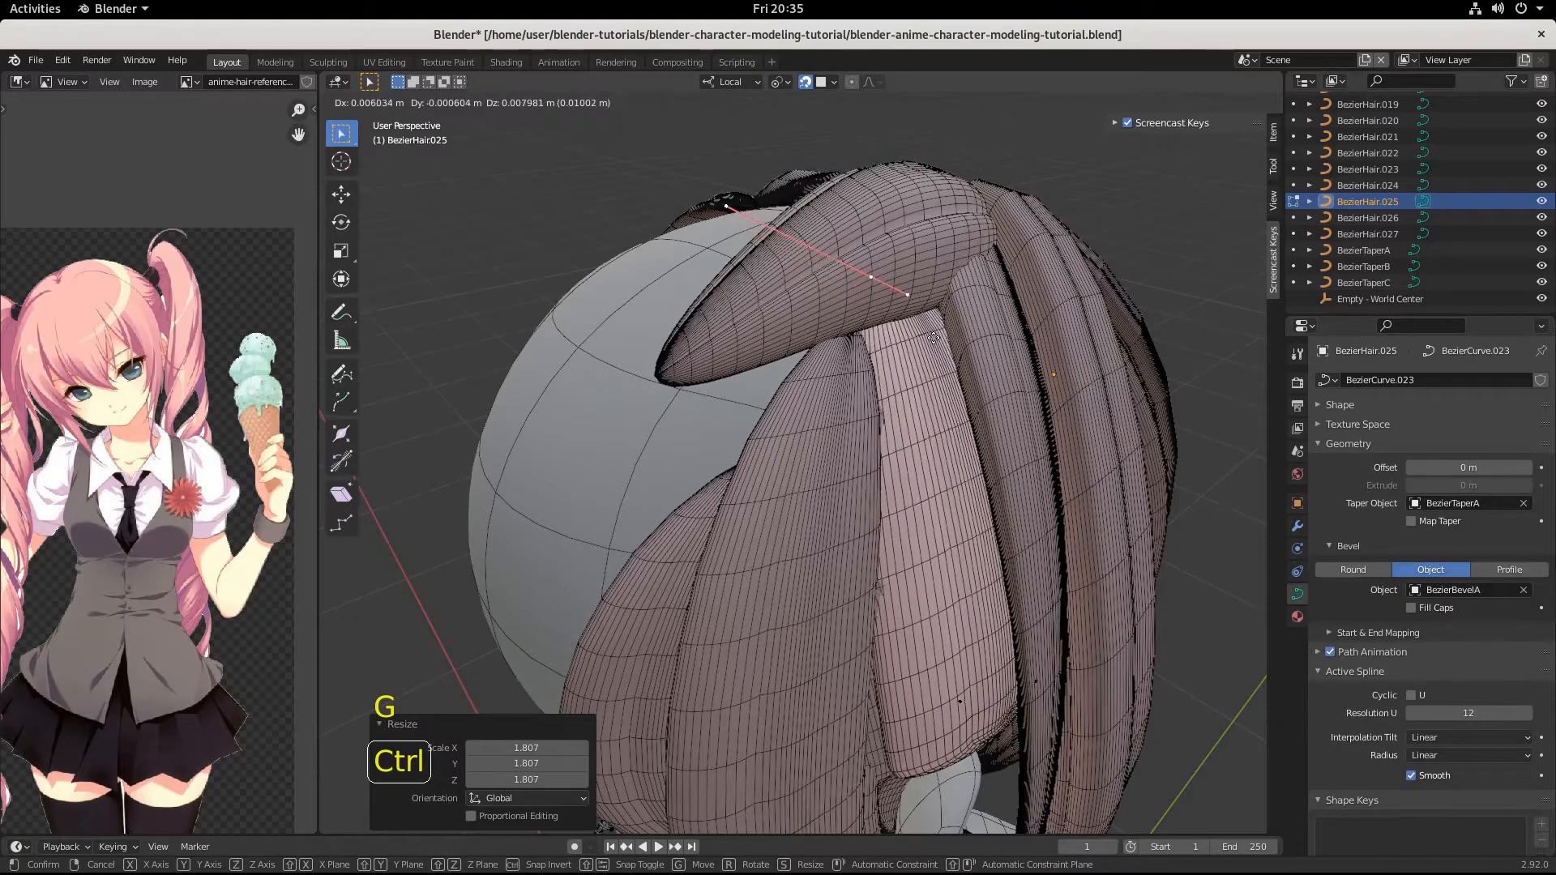
{"action": "left_click", "coordinate": [933, 338]}
{"action": "middle_click_drag", "start_coordinate": [933, 338], "coordinate": [962, 354]}
{"action": "middle_click_drag", "start_coordinate": [933, 354], "coordinate": [952, 297]}
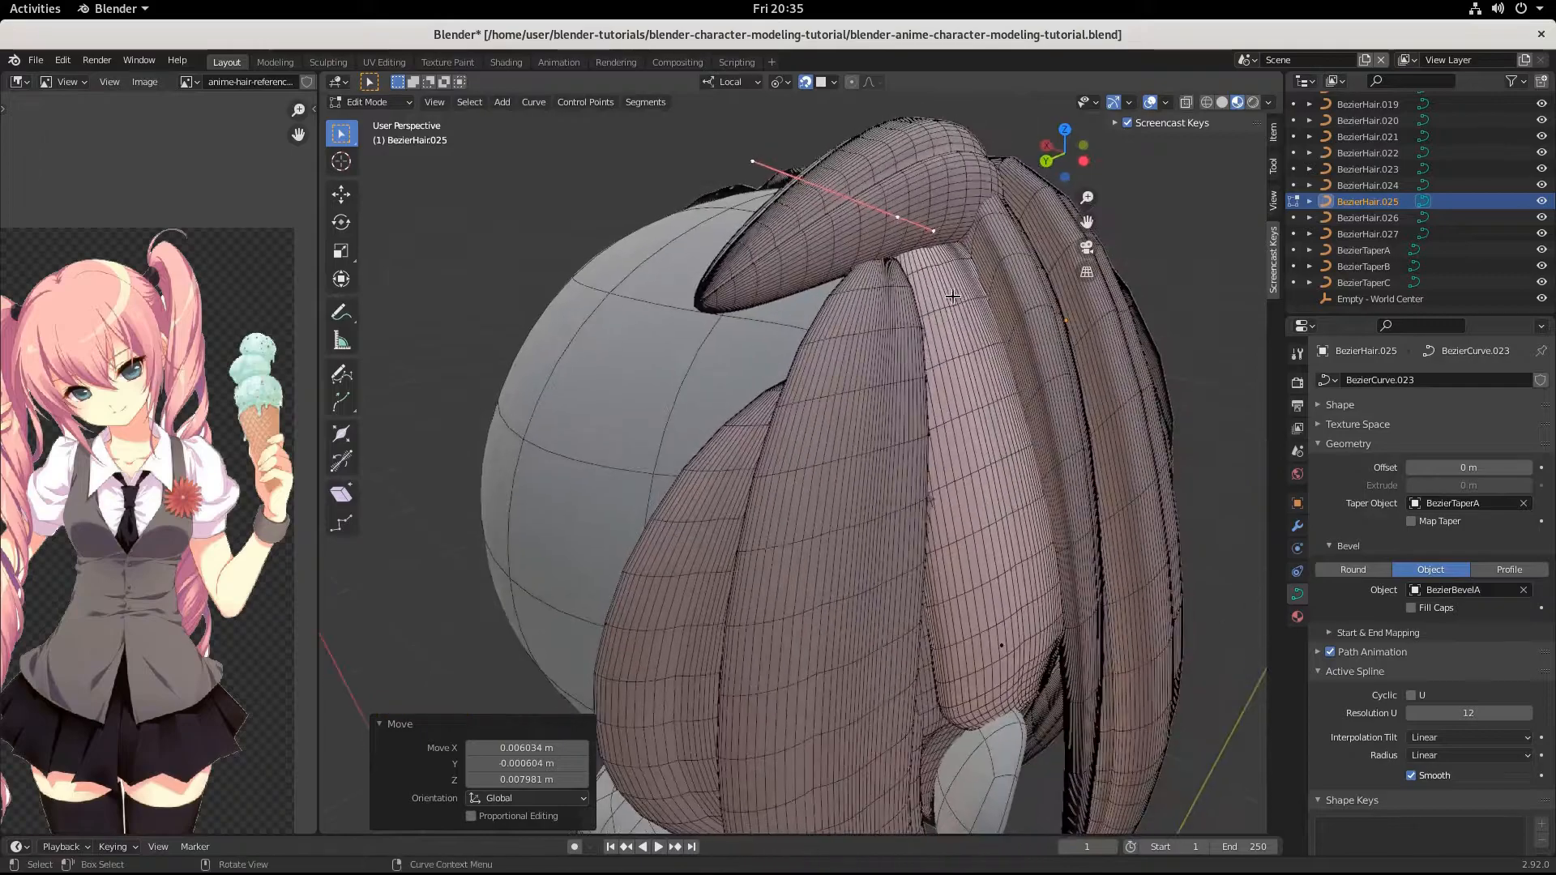
Switch editing to the crown strand BezierHair.027 and select its middle point.
{"action": "left_click", "coordinate": [929, 165]}
{"action": "key", "text": "Tab"}
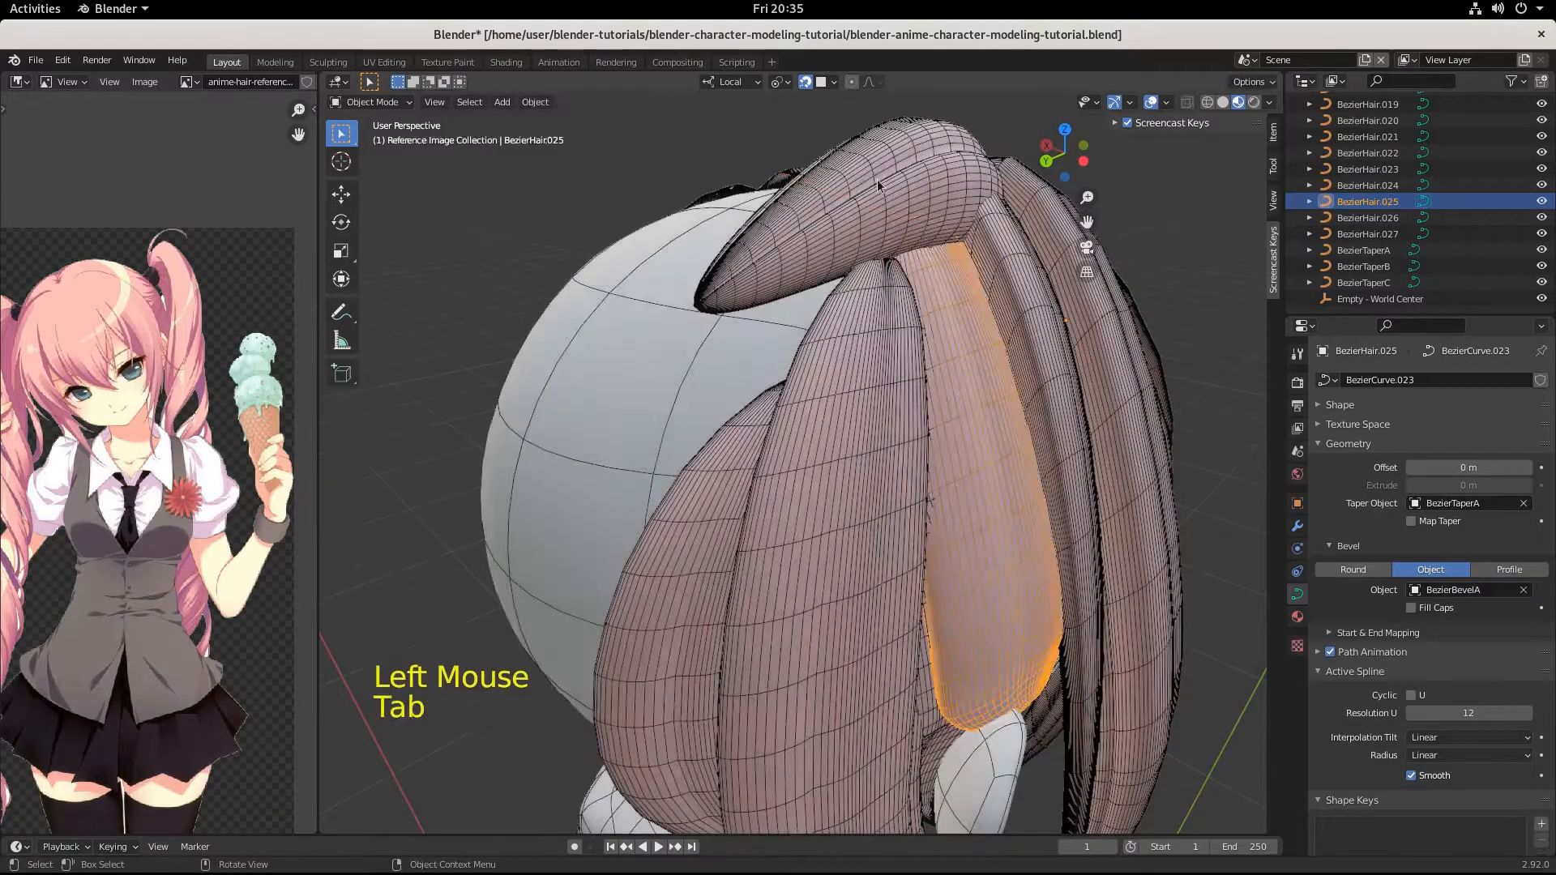
{"action": "left_click", "coordinate": [874, 176]}
{"action": "middle_click_drag", "start_coordinate": [931, 308], "coordinate": [936, 367]}
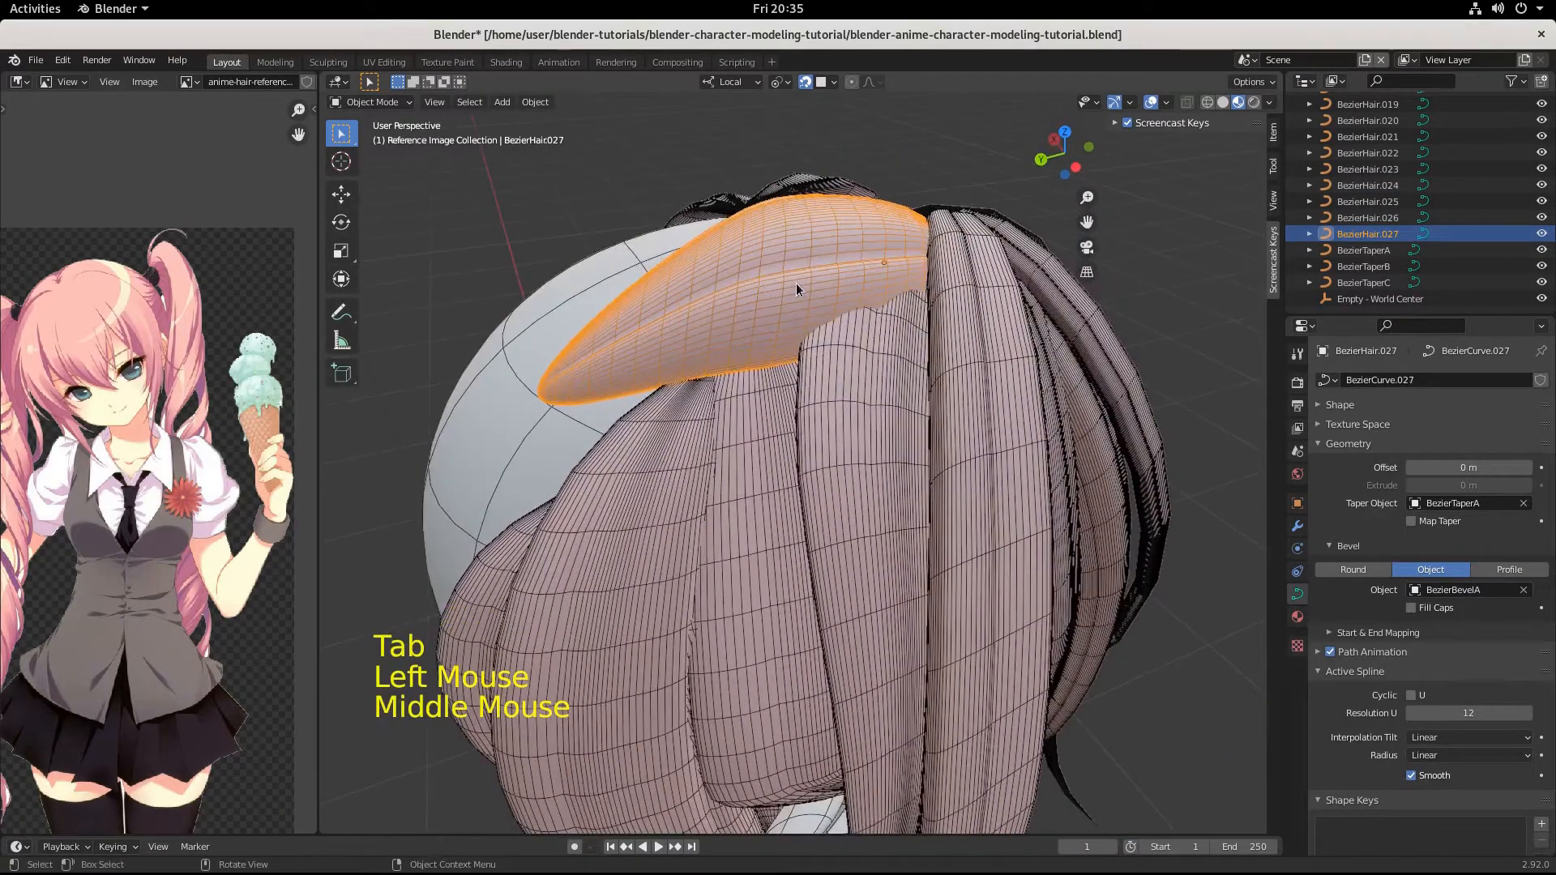
{"action": "key", "text": "Tab"}
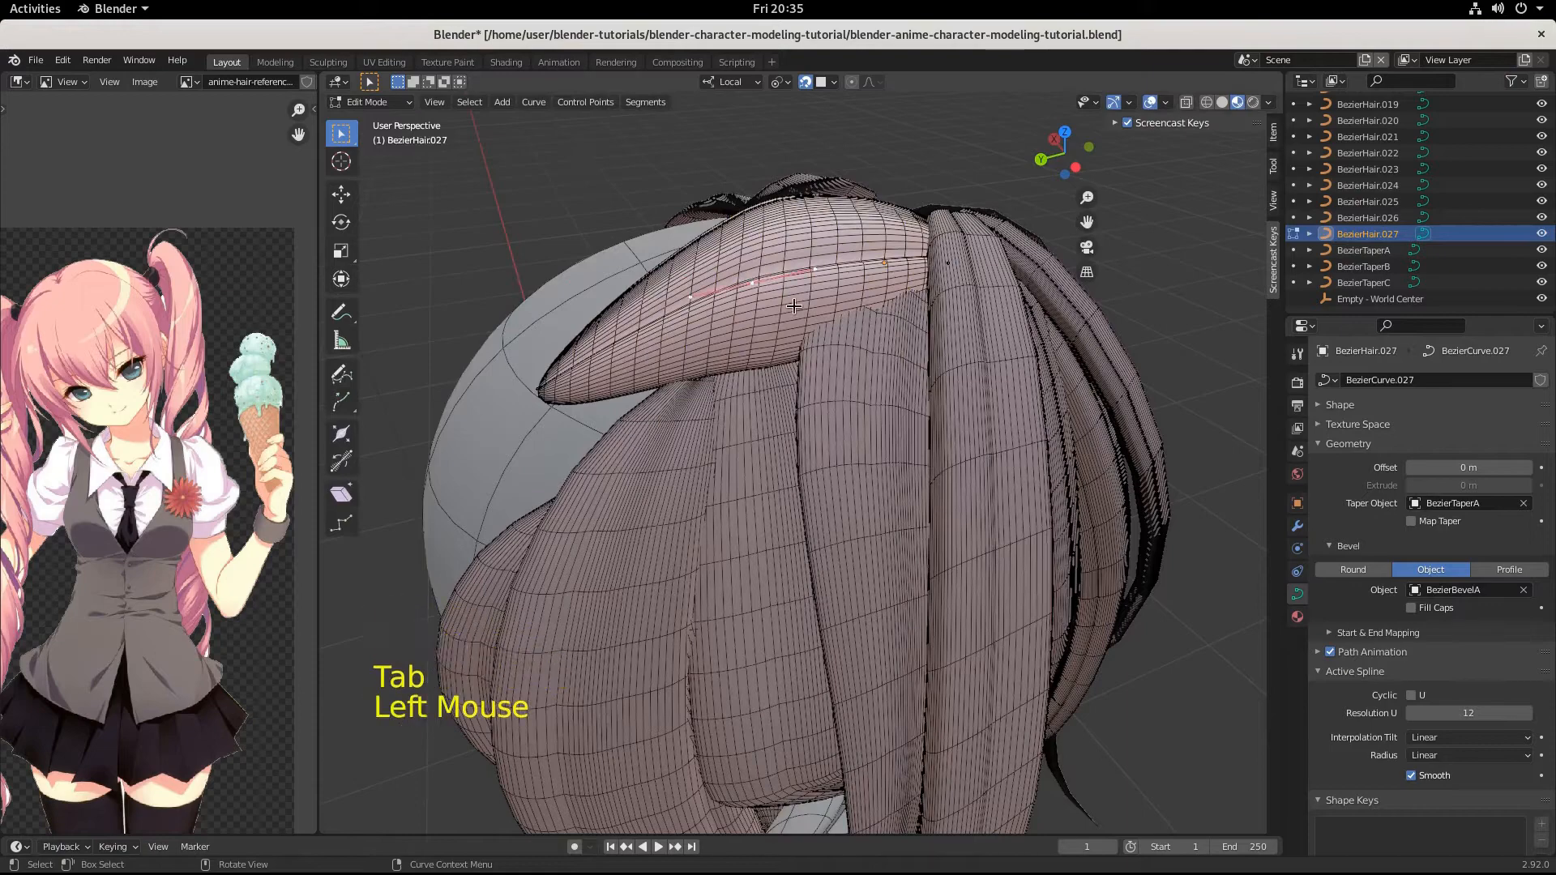
Try scaling the middle point's handles by about 1.4 and undo the change.
{"action": "key", "text": "s"}
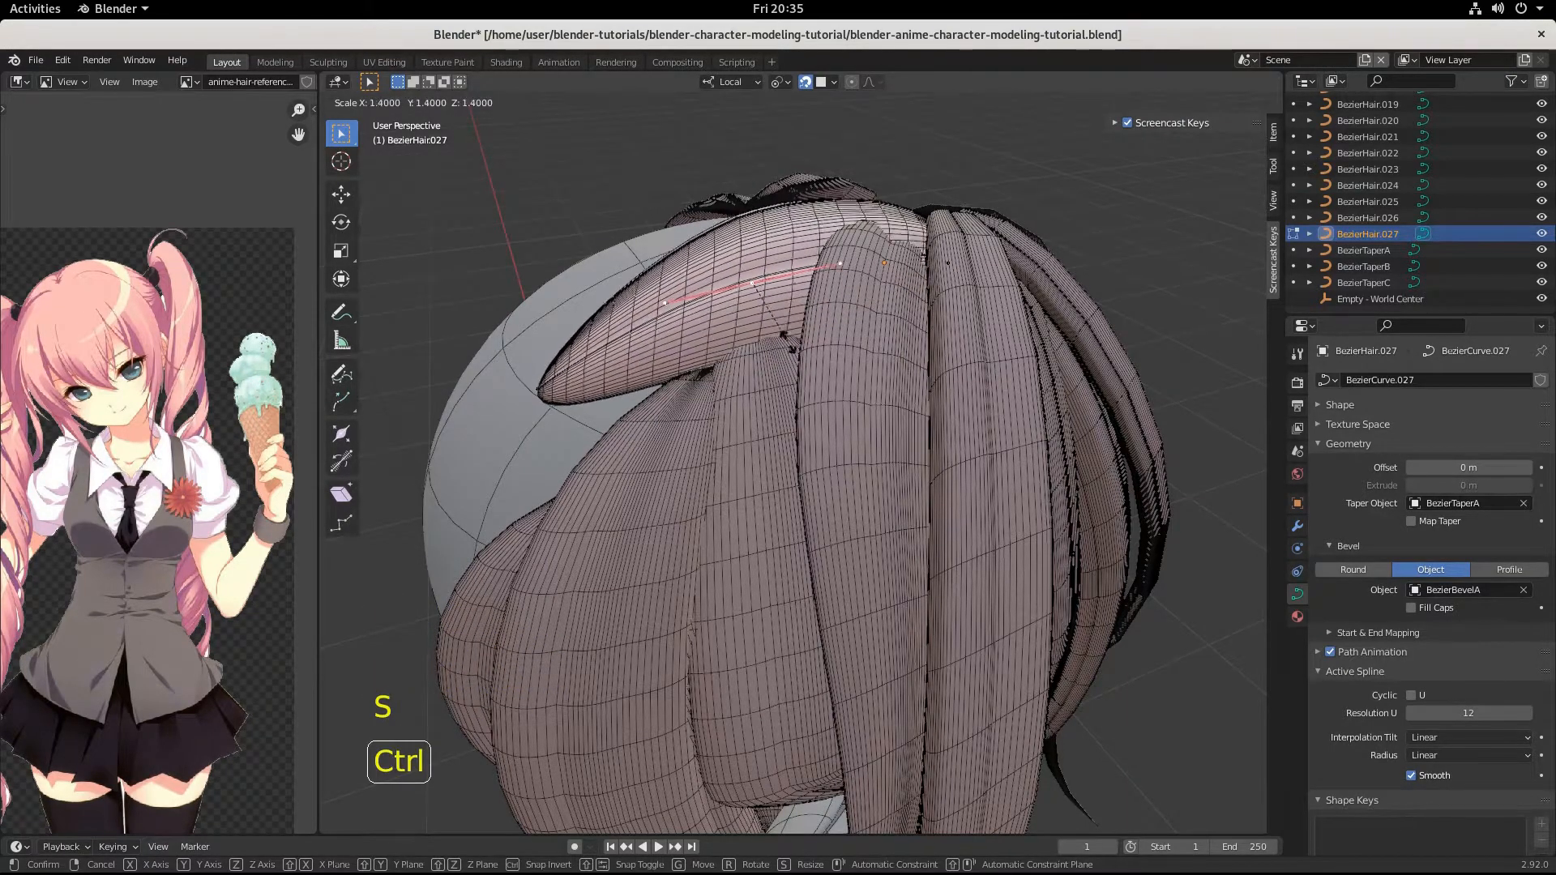
{"action": "left_click", "coordinate": [783, 339]}
{"action": "middle_click_drag", "start_coordinate": [827, 519], "coordinate": [629, 535]}
{"action": "key", "text": "ctrl+z"}
Select the crown strand's tip point and pull it toward the side strands by about -0.024, -0.011, -0.005 m.
{"action": "scroll", "coordinate": [771, 620], "scroll_direction": "down", "scroll_amount": 3}
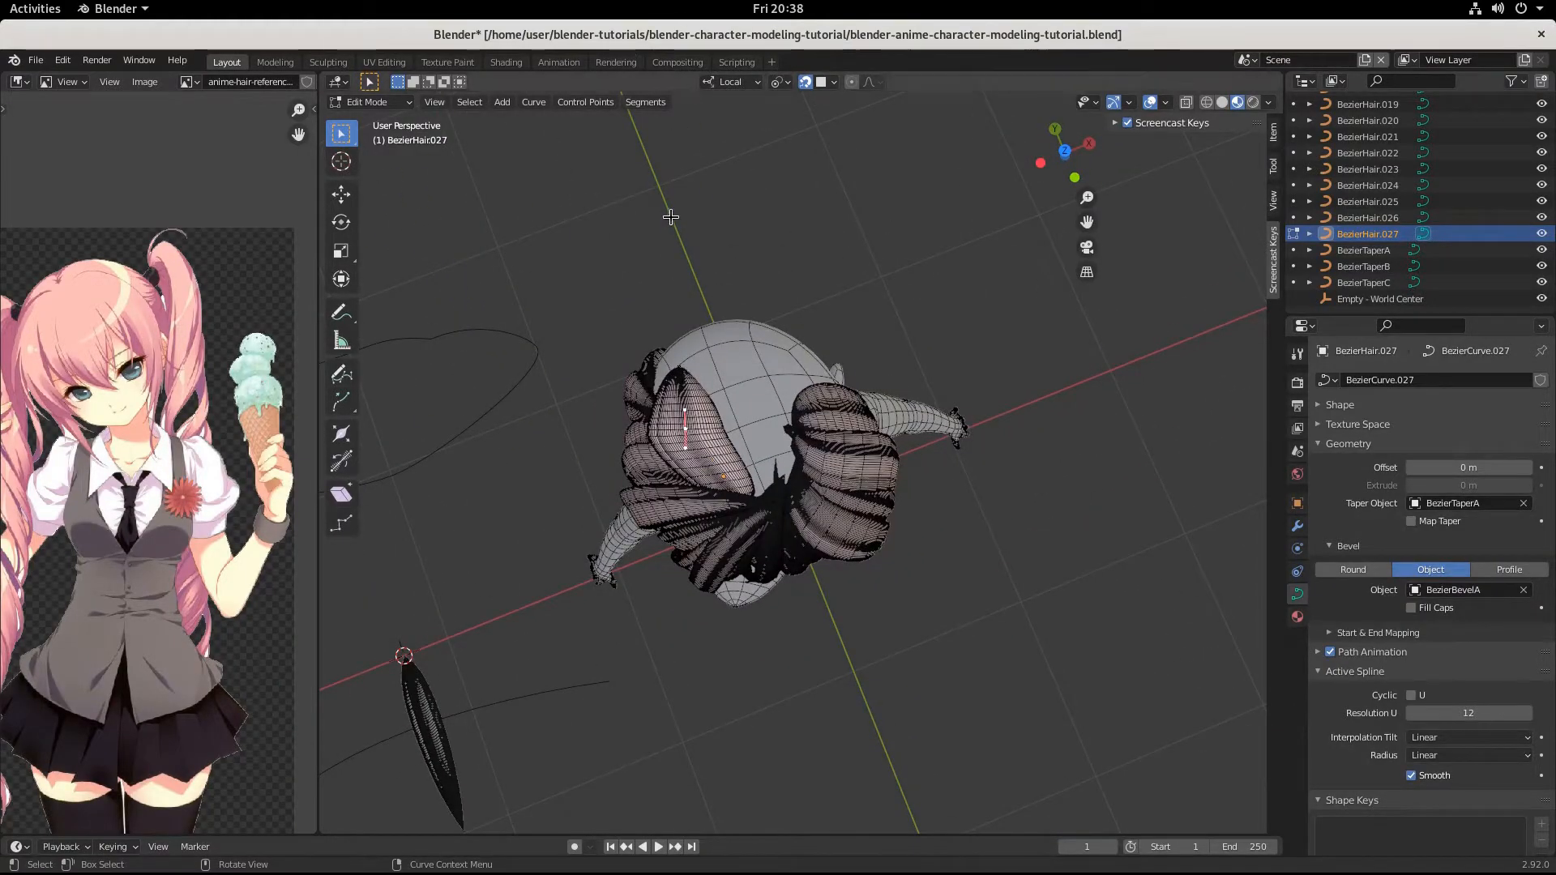
{"action": "scroll", "coordinate": [741, 347], "scroll_direction": "down", "scroll_amount": 2}
{"action": "scroll", "coordinate": [741, 347], "scroll_direction": "up", "scroll_amount": 6}
{"action": "middle_click_drag", "start_coordinate": [741, 347], "coordinate": [989, 349]}
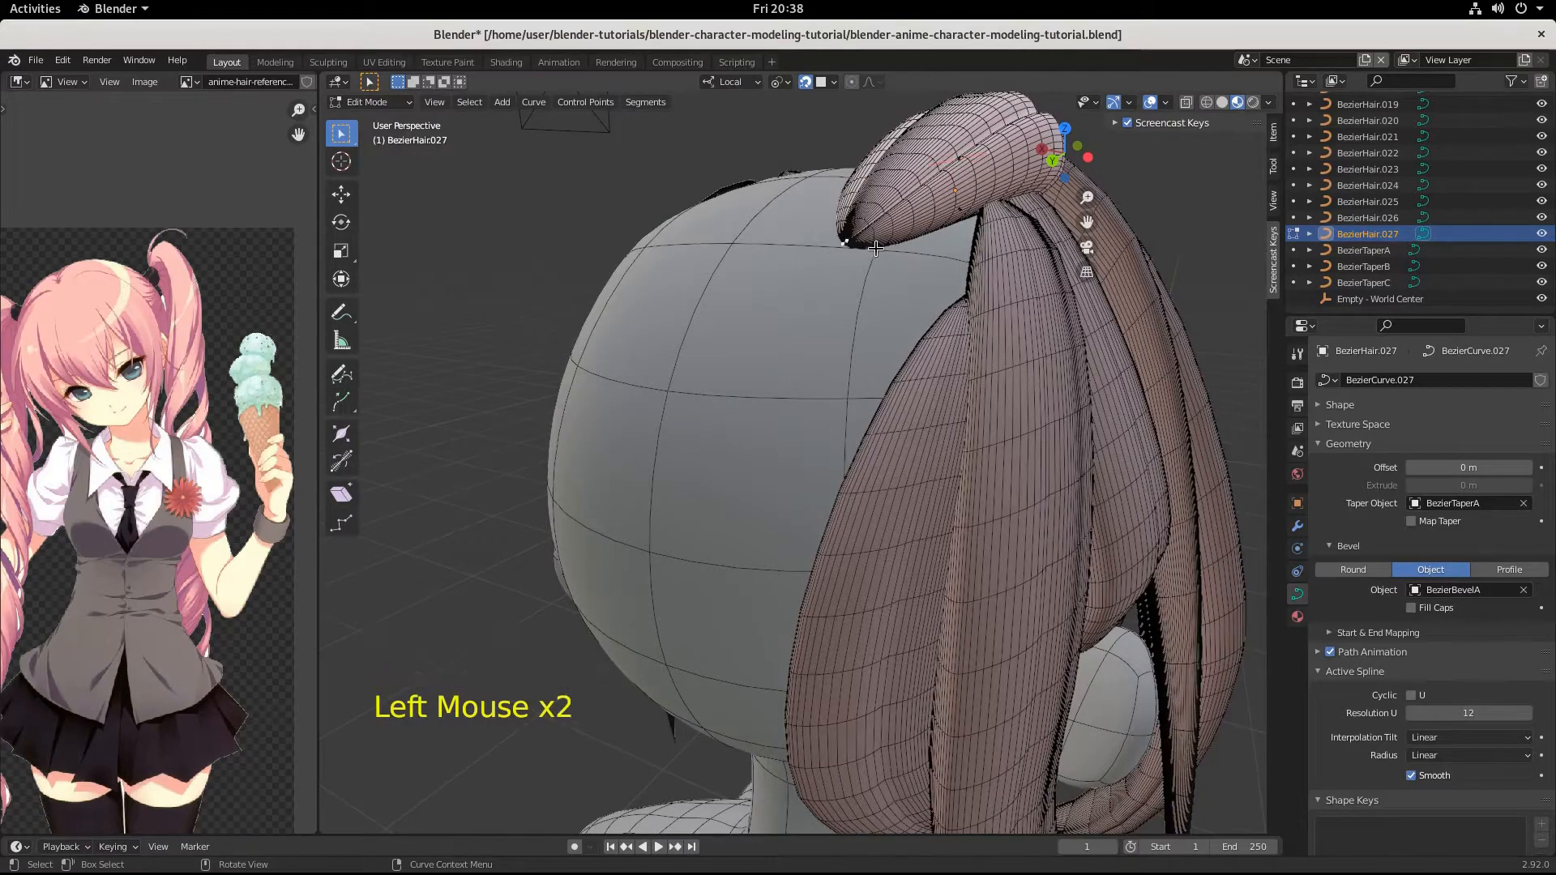
{"action": "key", "text": "g"}
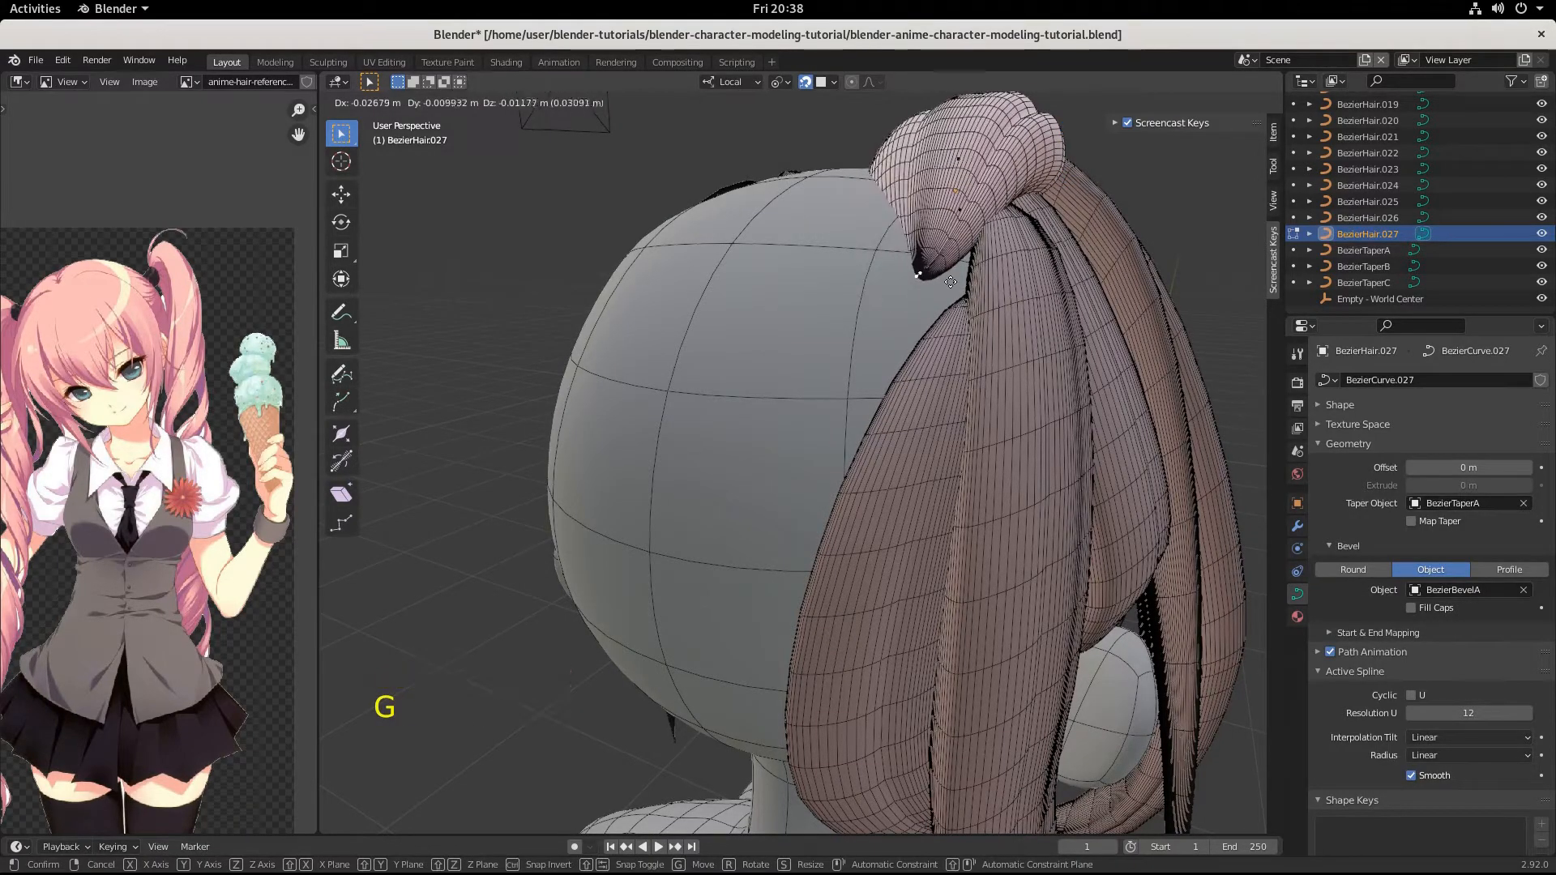
{"action": "left_click", "coordinate": [946, 262], "text": "ctrl"}
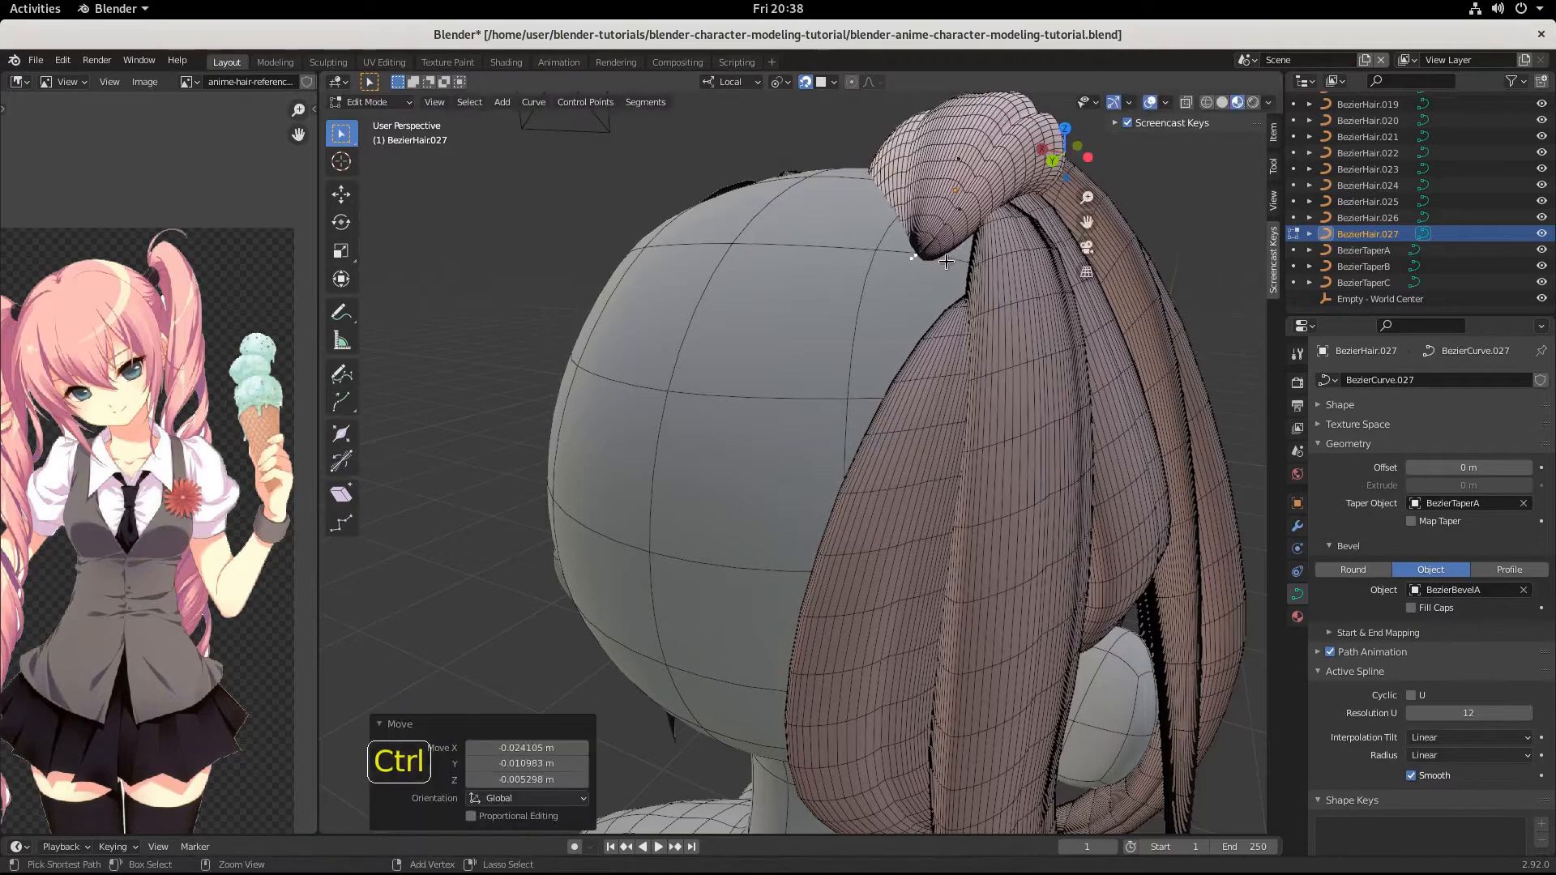
Lower the crown strand's middle point by about -0.001, 0.002, -0.006 m and finish editing the curve.
{"action": "left_click", "coordinate": [957, 160]}
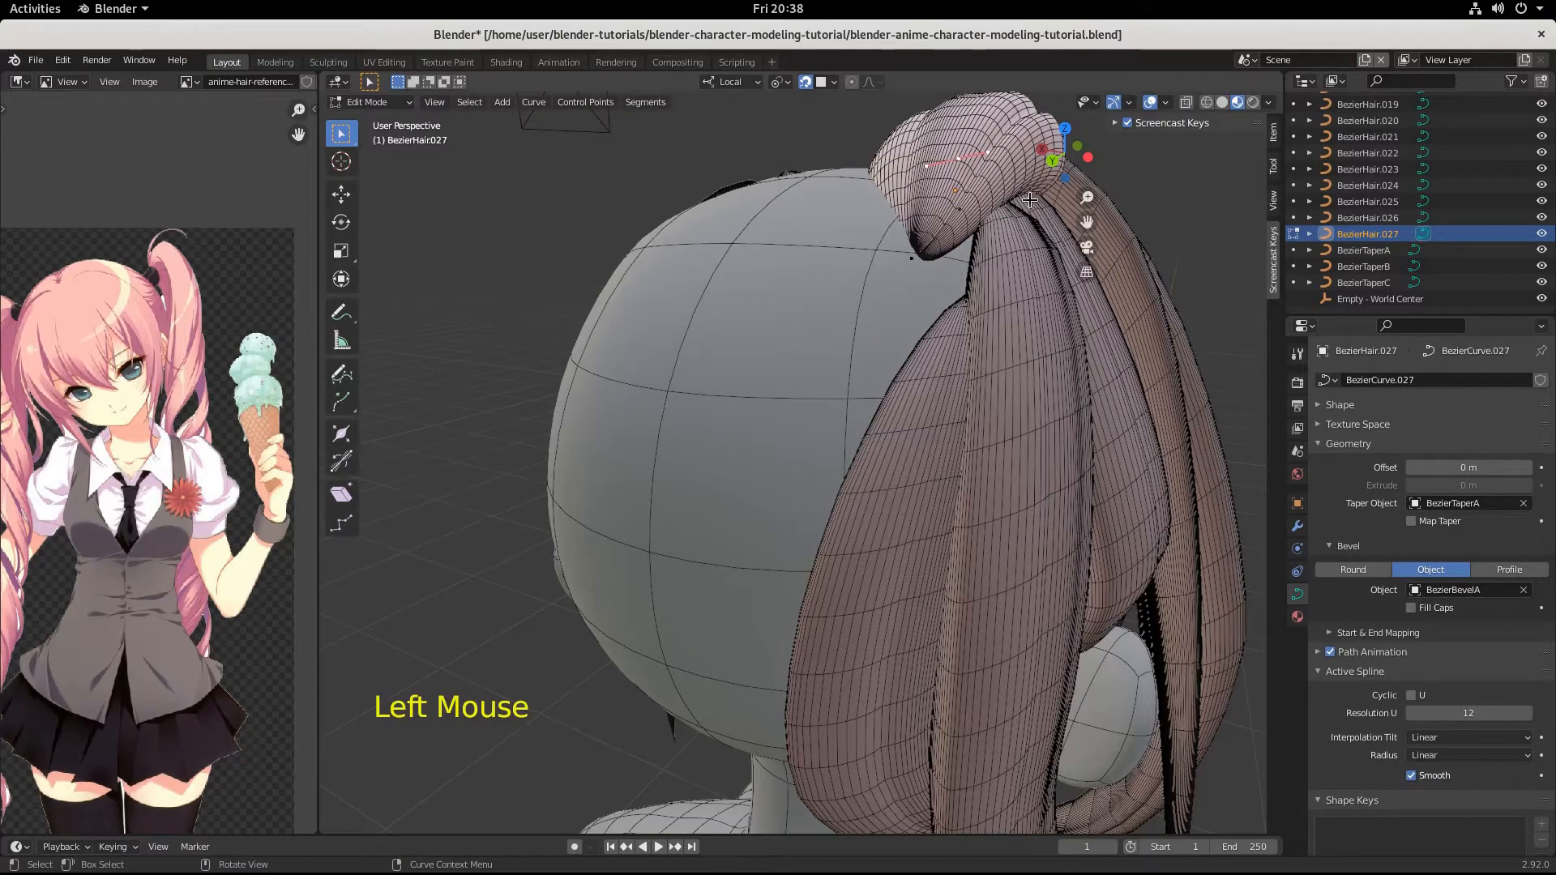
{"action": "key", "text": "g"}
{"action": "left_click", "coordinate": [1066, 233], "text": "ctrl"}
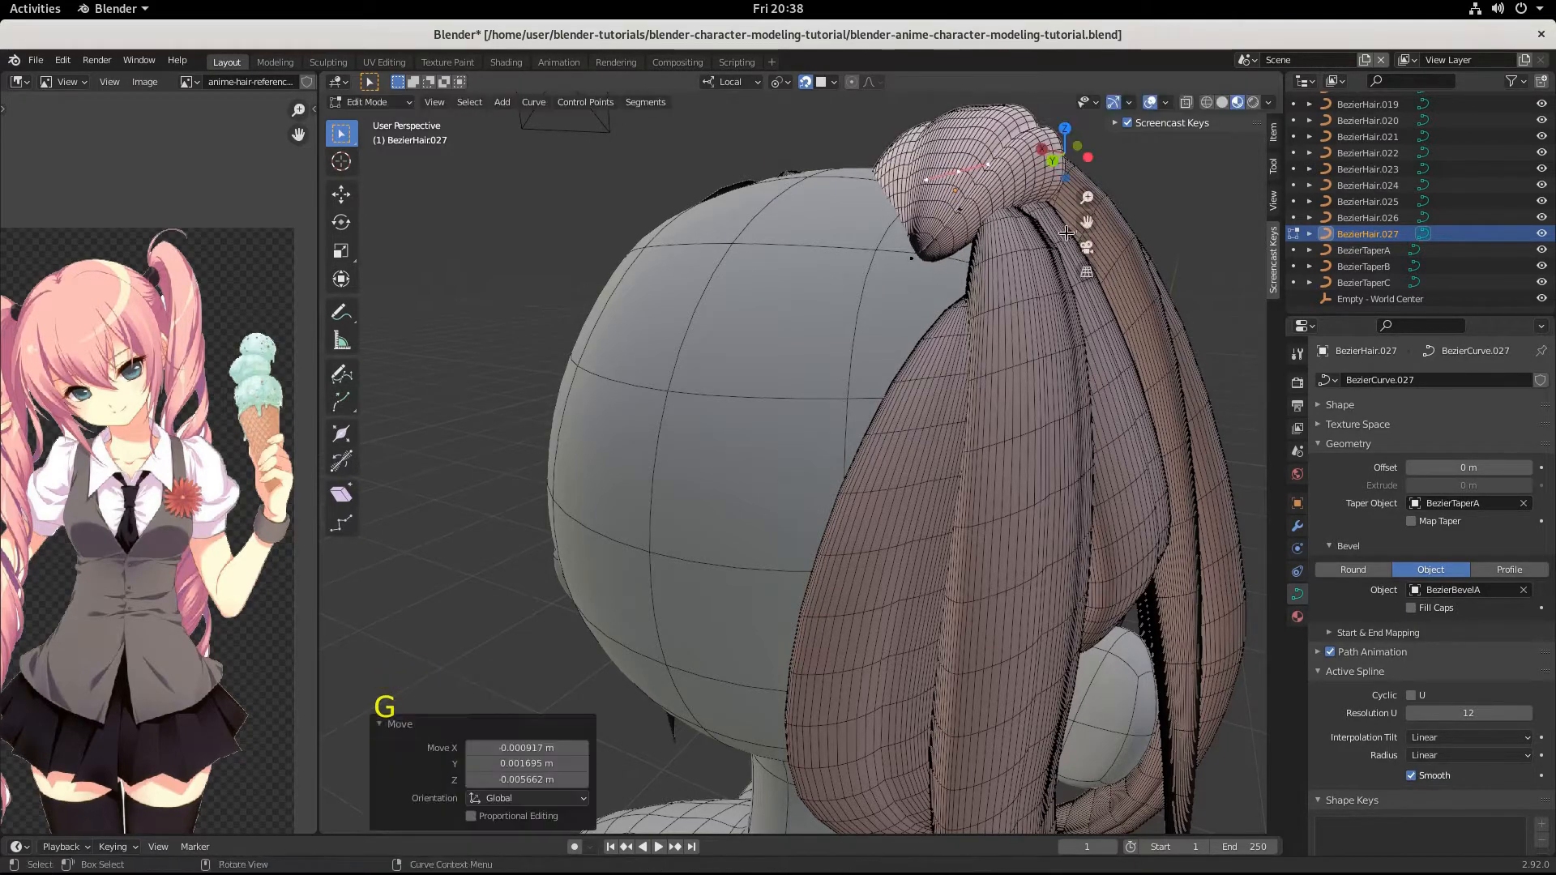
{"action": "middle_click_drag", "start_coordinate": [1066, 233], "coordinate": [1064, 302]}
{"action": "key", "text": "Tab"}
Rotate the whole crown strand 23.5° in the view from behind so it follows the head, leaving its position unchanged.
{"action": "scroll", "coordinate": [1054, 272], "scroll_direction": "down", "scroll_amount": 1}
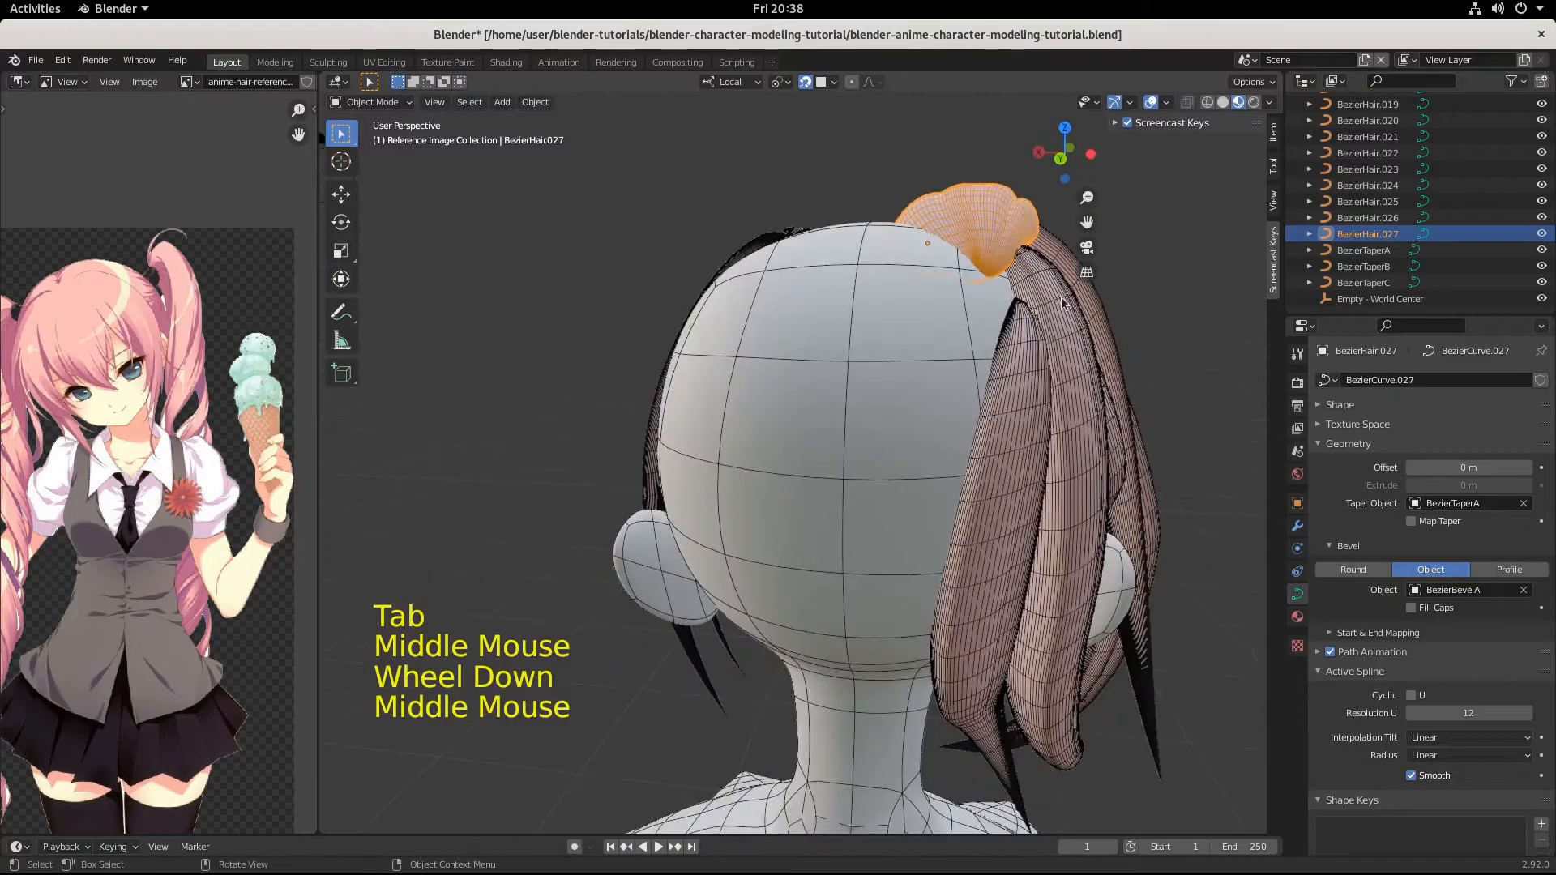
{"action": "key", "text": "r"}
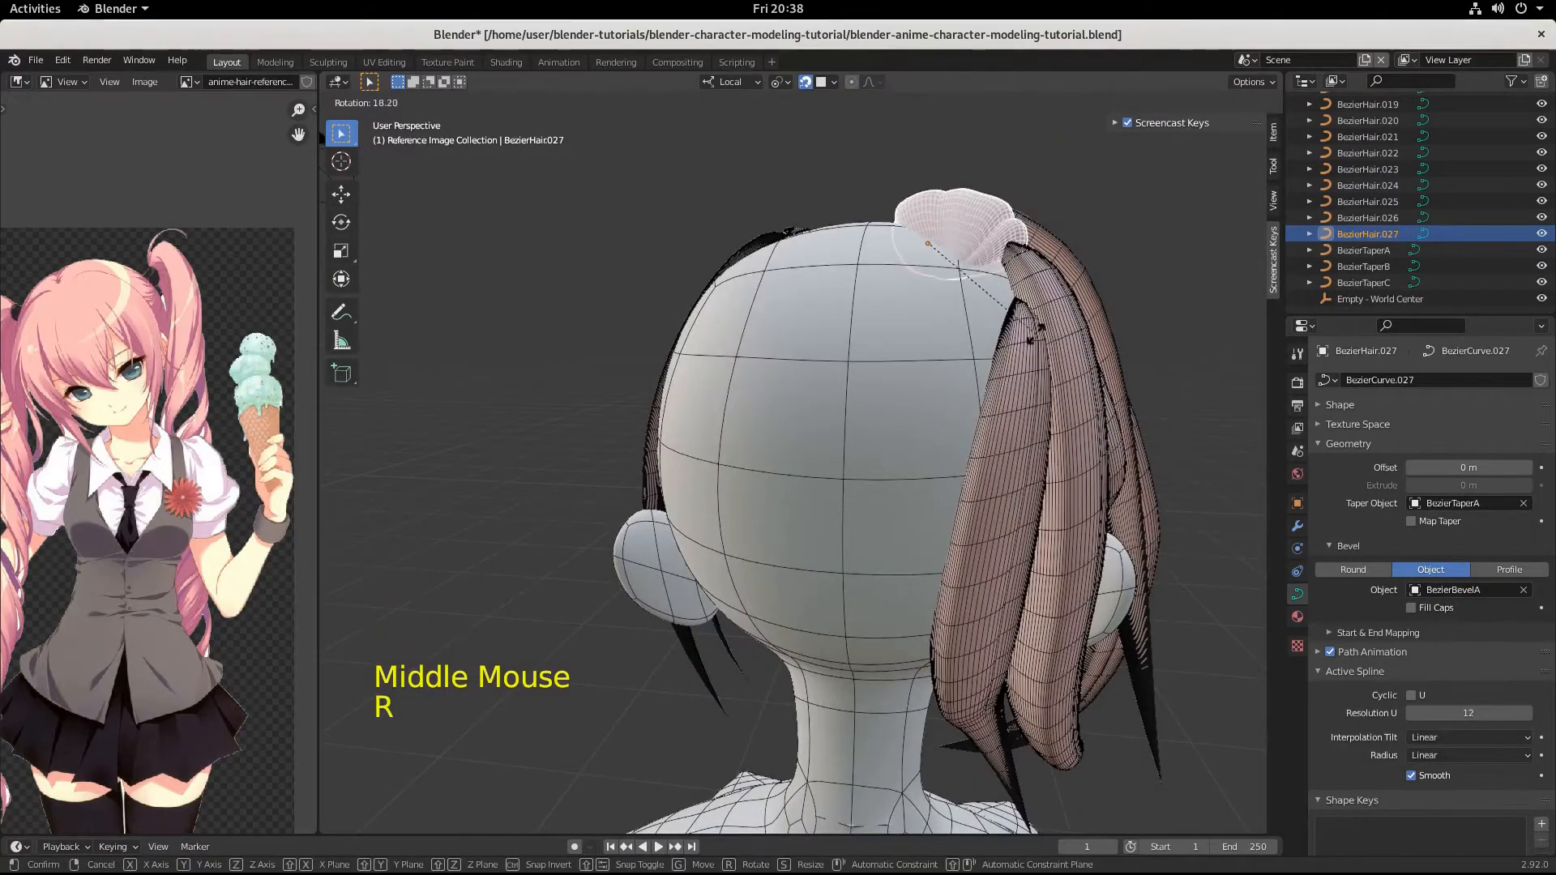
{"action": "left_click", "coordinate": [1023, 344]}
{"action": "middle_click_drag", "start_coordinate": [1022, 344], "coordinate": [983, 414]}
{"action": "key", "text": "g"}
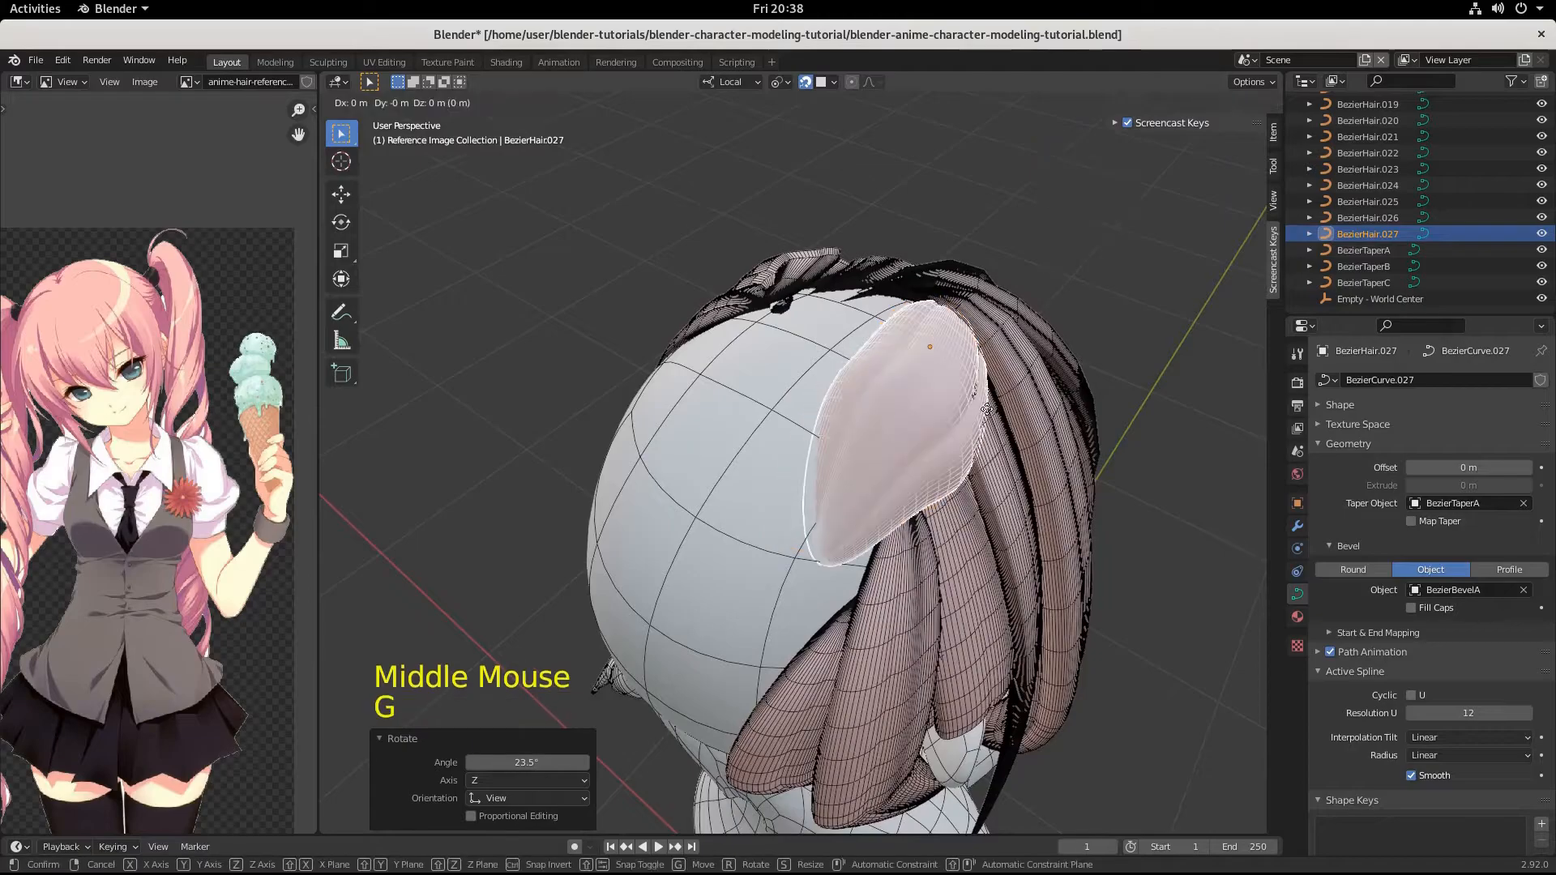
{"action": "left_click", "coordinate": [986, 409]}
{"action": "middle_click_drag", "start_coordinate": [986, 409], "coordinate": [953, 397]}
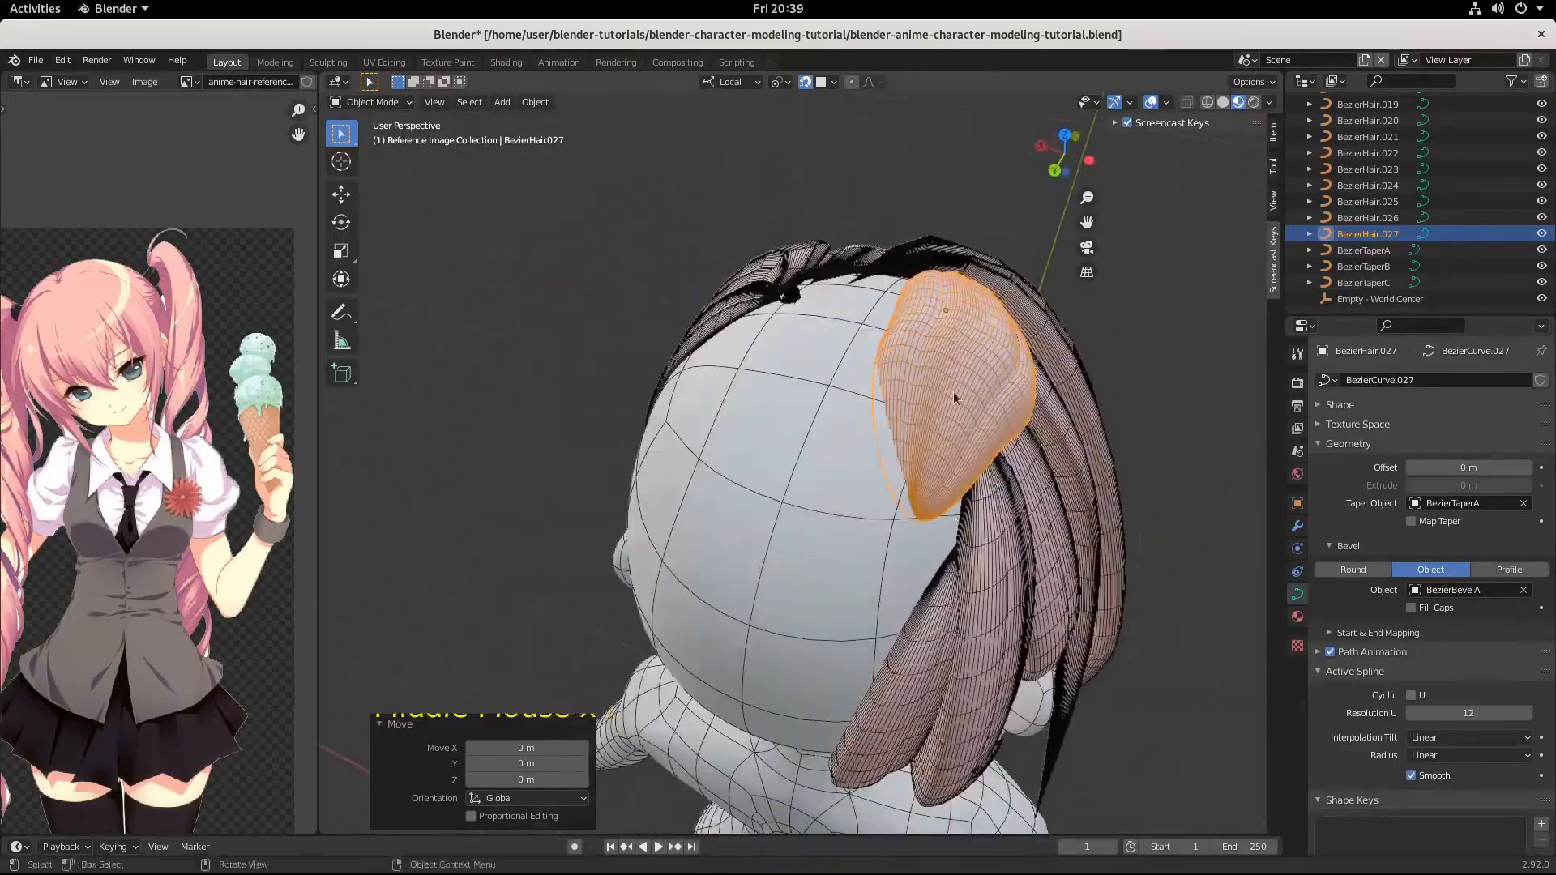
Duplicate the crown strand beside the original, offset about 0.039, 0.010, 0.006 m, and rotate it about 22° in the view from behind.
{"action": "key", "text": "shift+d"}
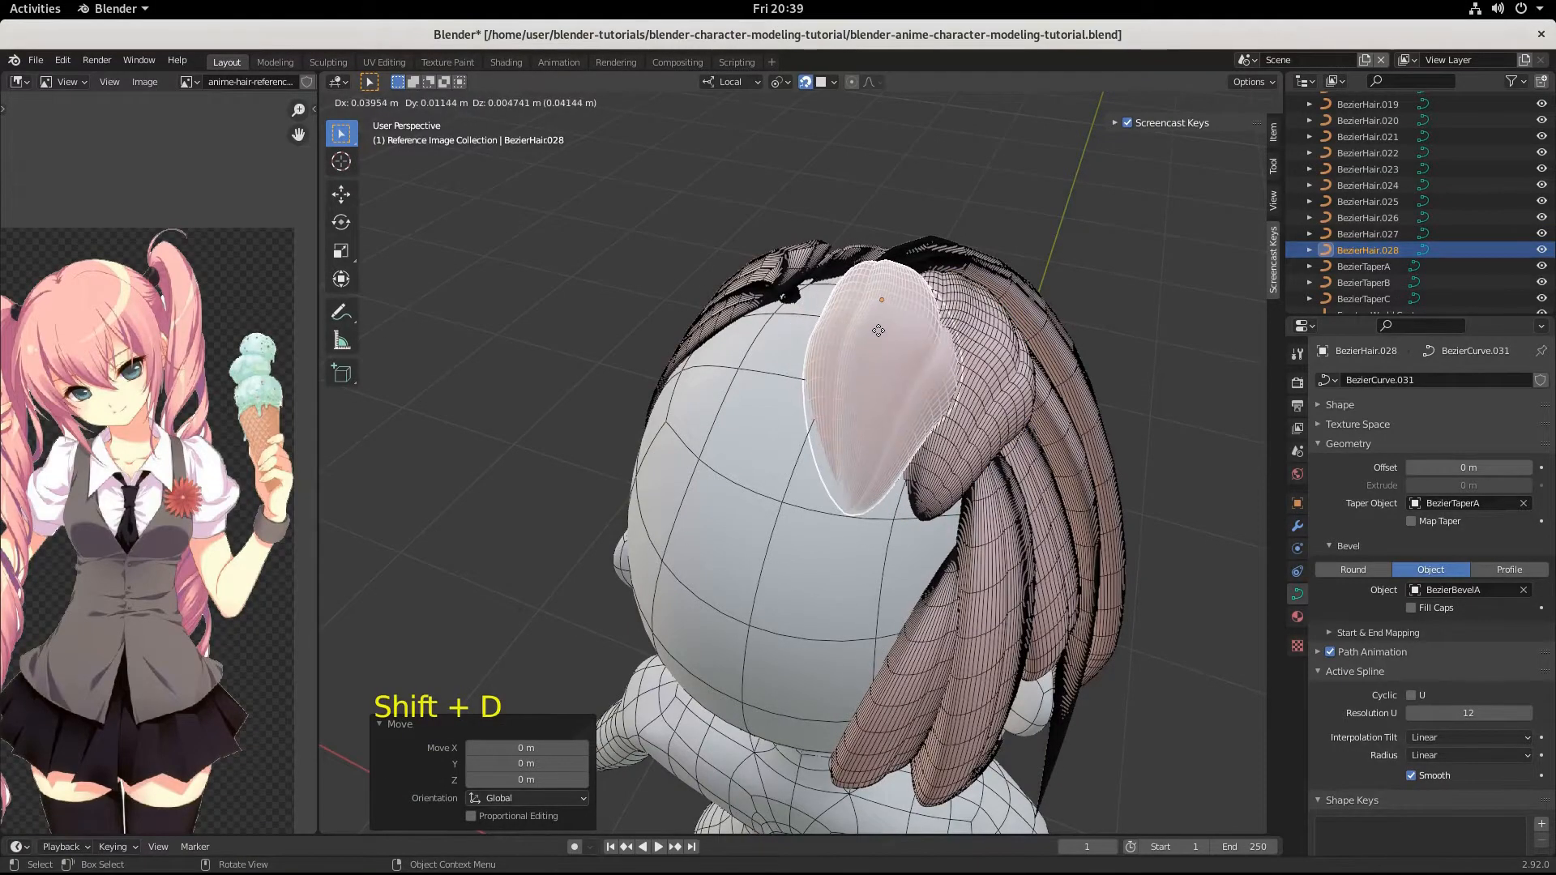
{"action": "left_click", "coordinate": [880, 328]}
{"action": "middle_click_drag", "start_coordinate": [878, 324], "coordinate": [972, 299]}
{"action": "key", "text": "r"}
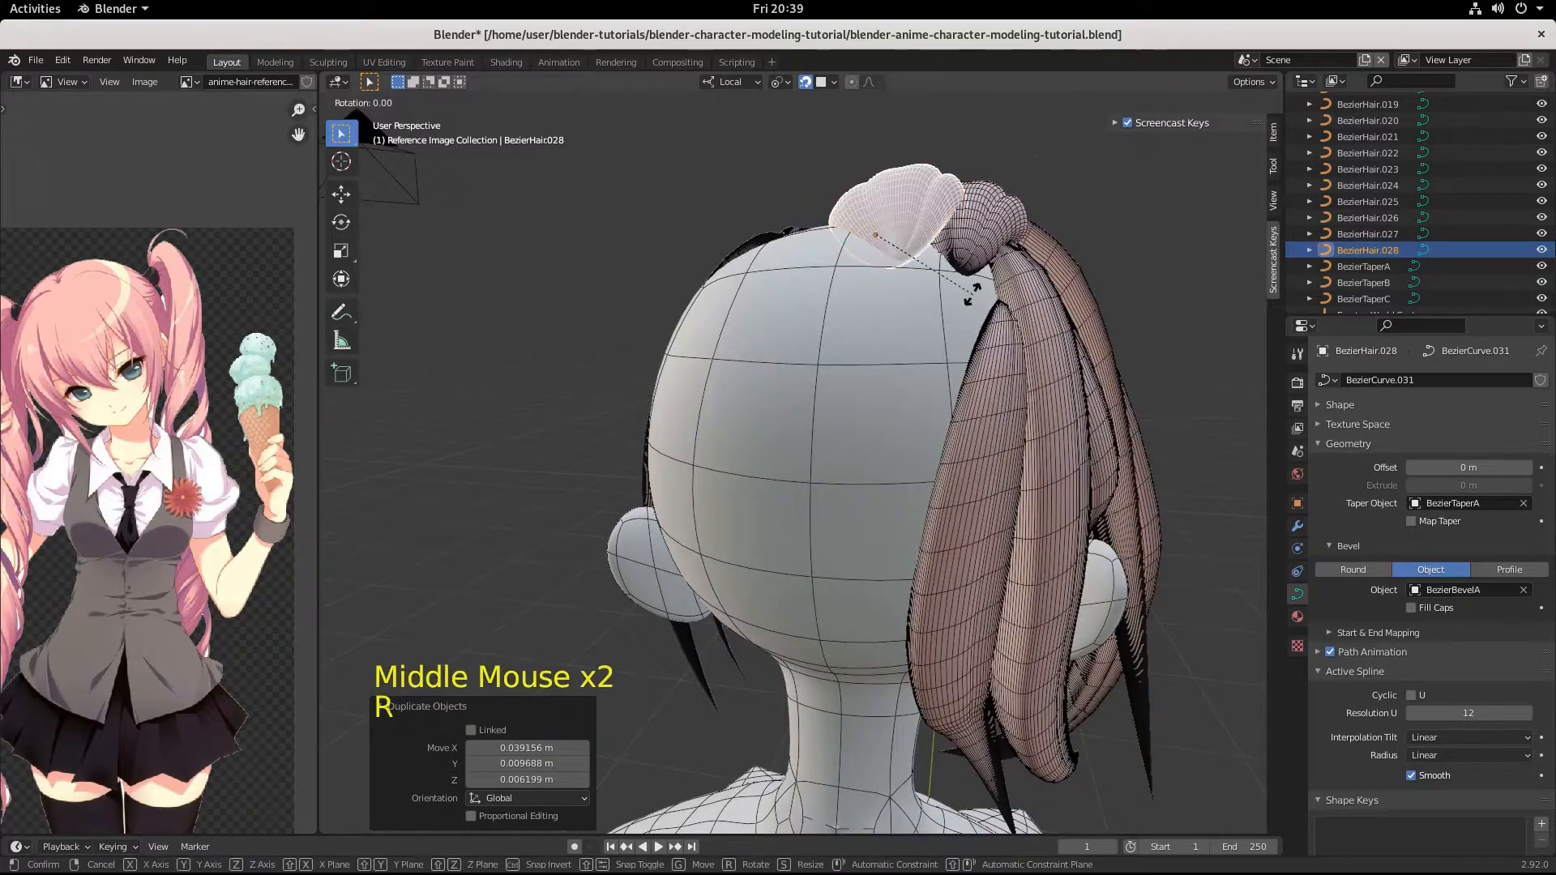
{"action": "left_click", "coordinate": [940, 324]}
{"action": "middle_click_drag", "start_coordinate": [944, 327], "coordinate": [890, 428]}
Edit the new strand's curve and move its upper end point toward the hair's gathering point by about -0.006, -0.024, 0.0005 m.
{"action": "key", "text": "Tab"}
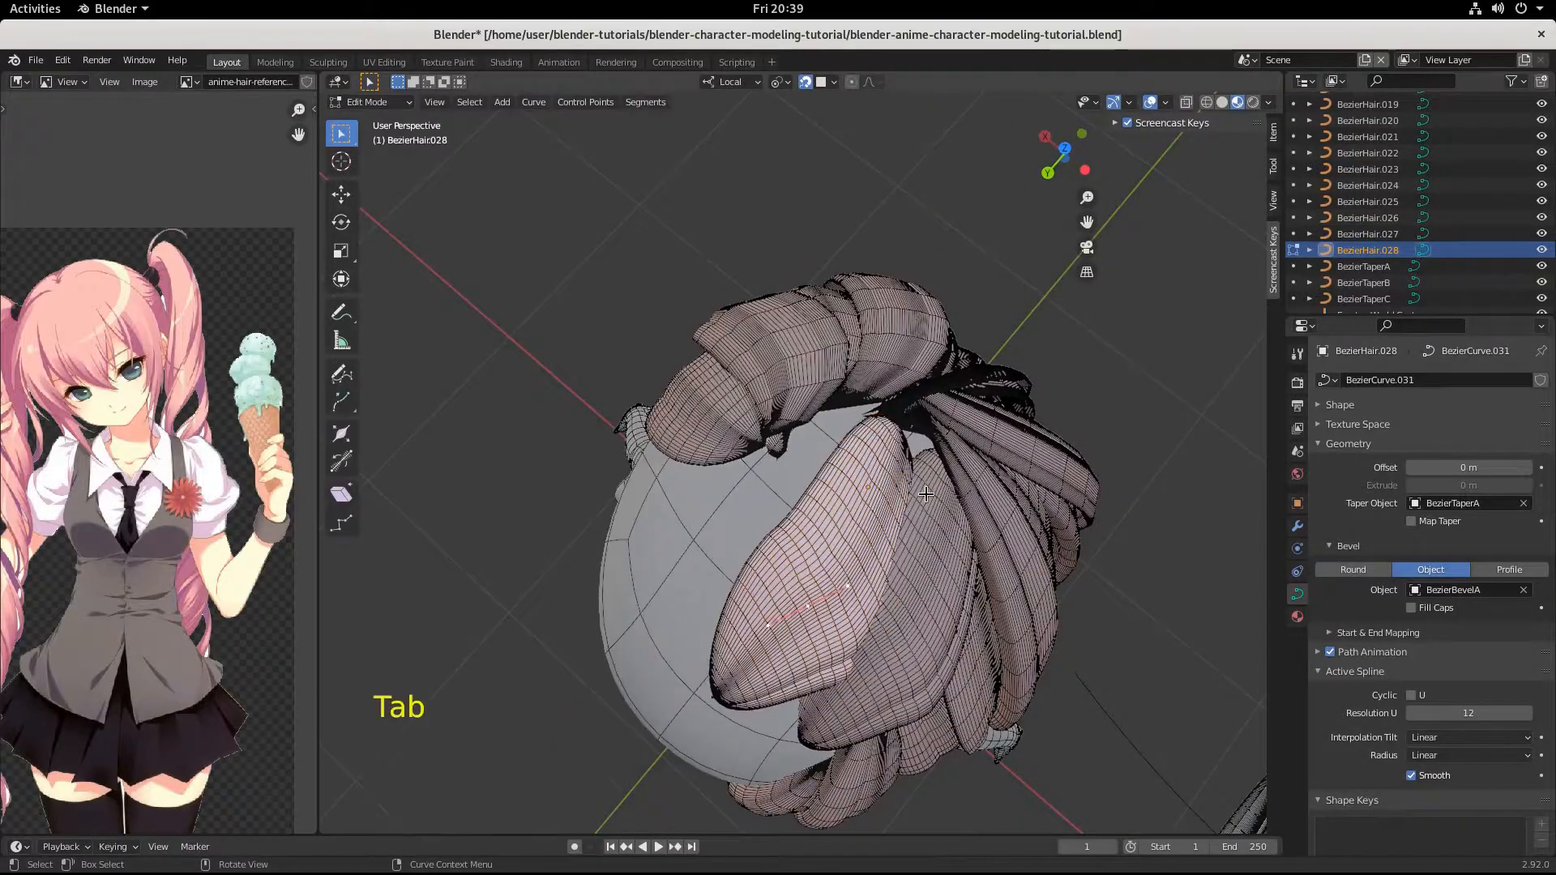
{"action": "middle_click_drag", "start_coordinate": [917, 470], "coordinate": [886, 525]}
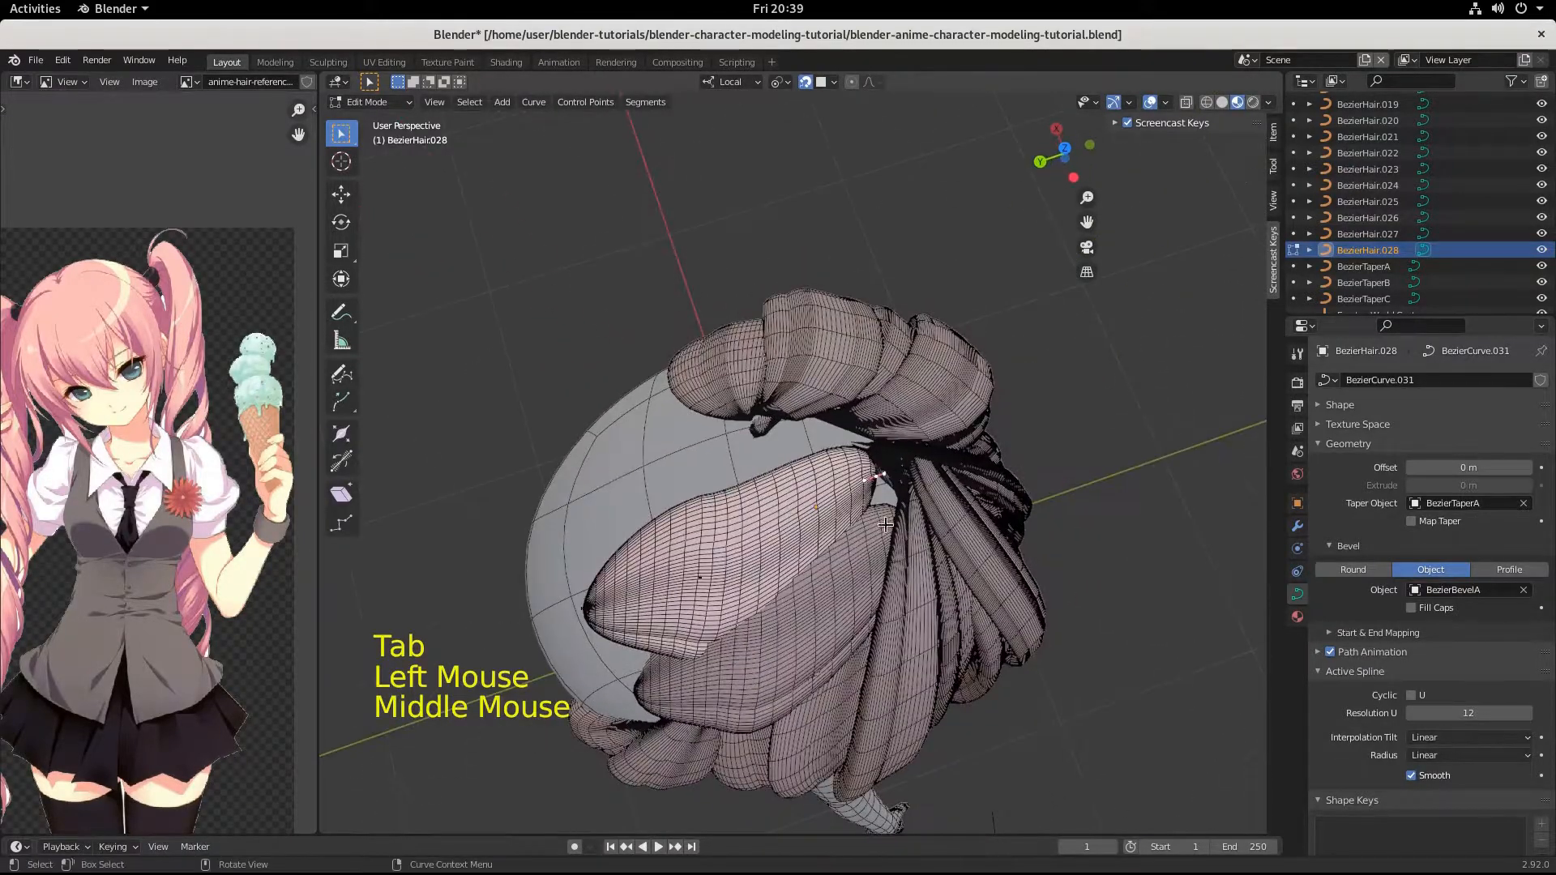
{"action": "key", "text": "g"}
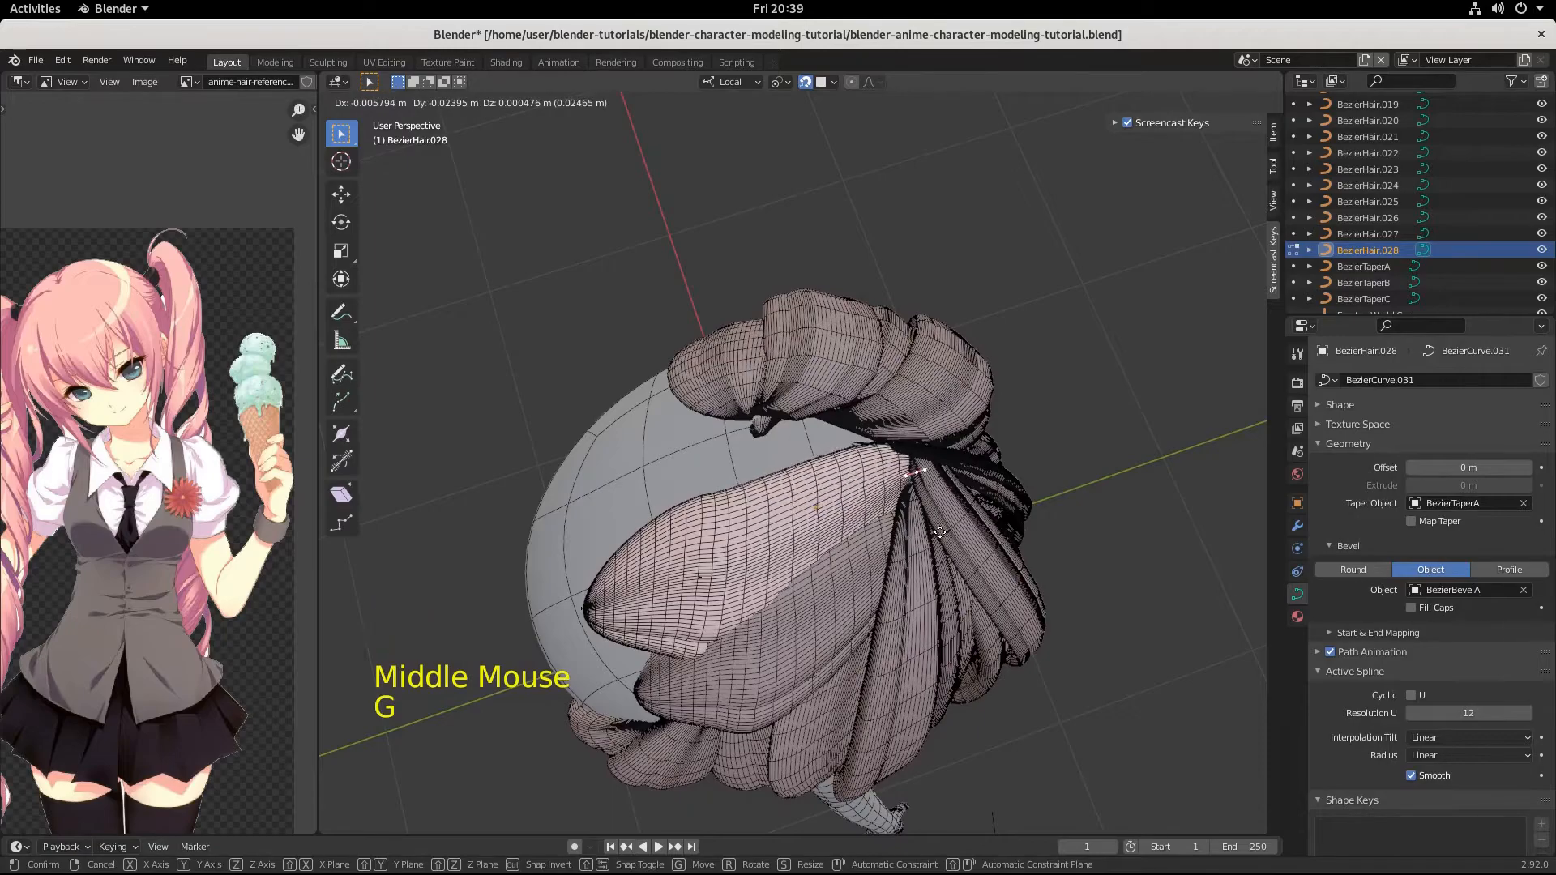
{"action": "left_click", "coordinate": [939, 533]}
Scale the handles of the new strand's upper end point by 3.727 and rotate them 55° in the side view.
{"action": "left_click", "coordinate": [705, 572]}
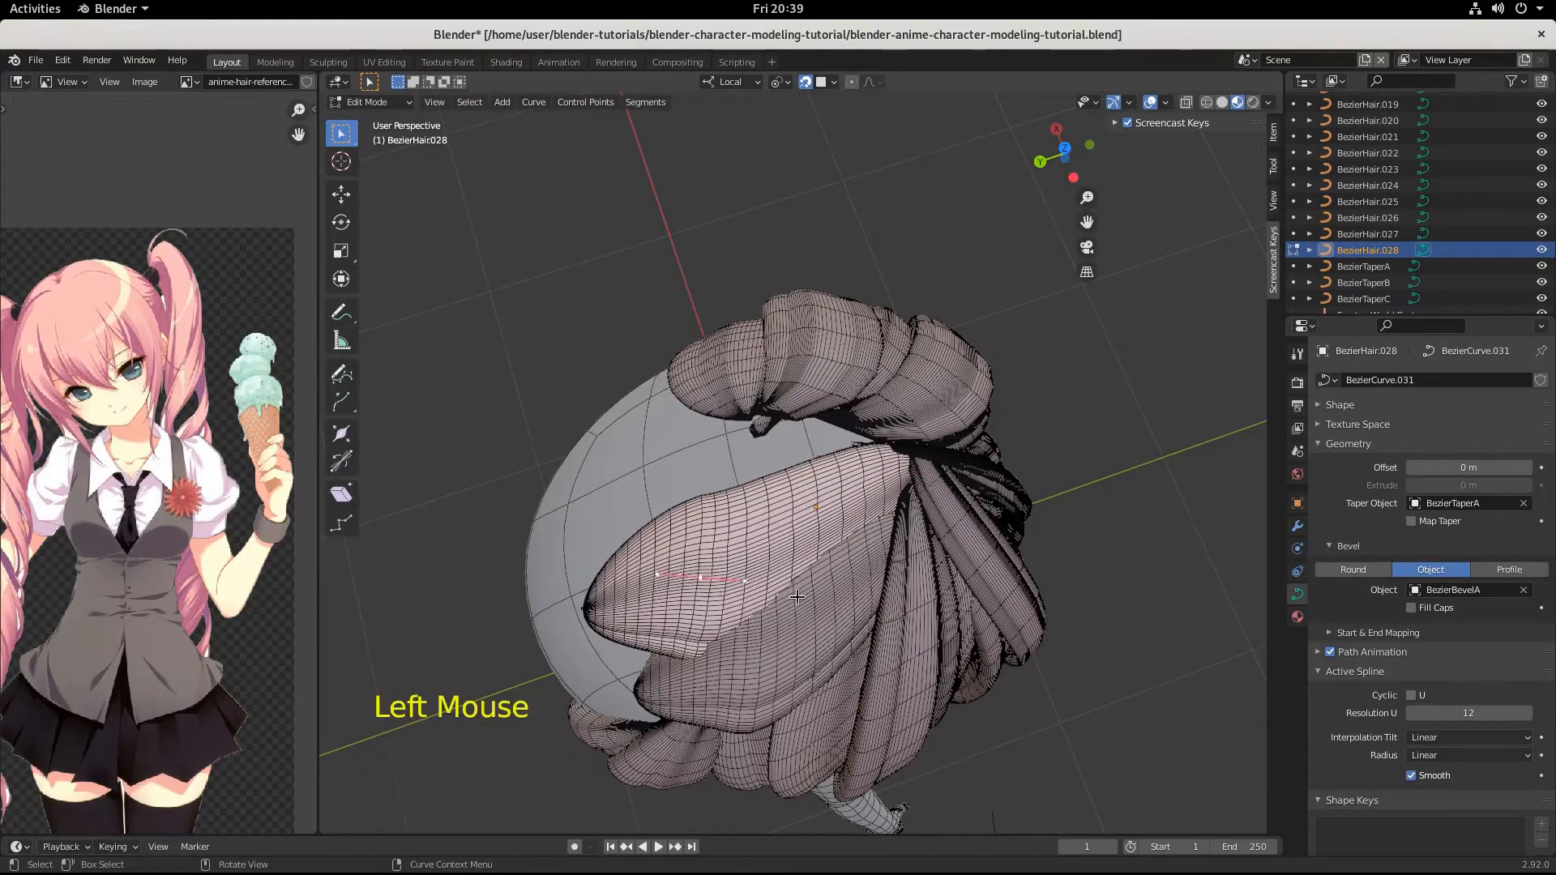
{"action": "middle_click_drag", "start_coordinate": [704, 572], "coordinate": [822, 370]}
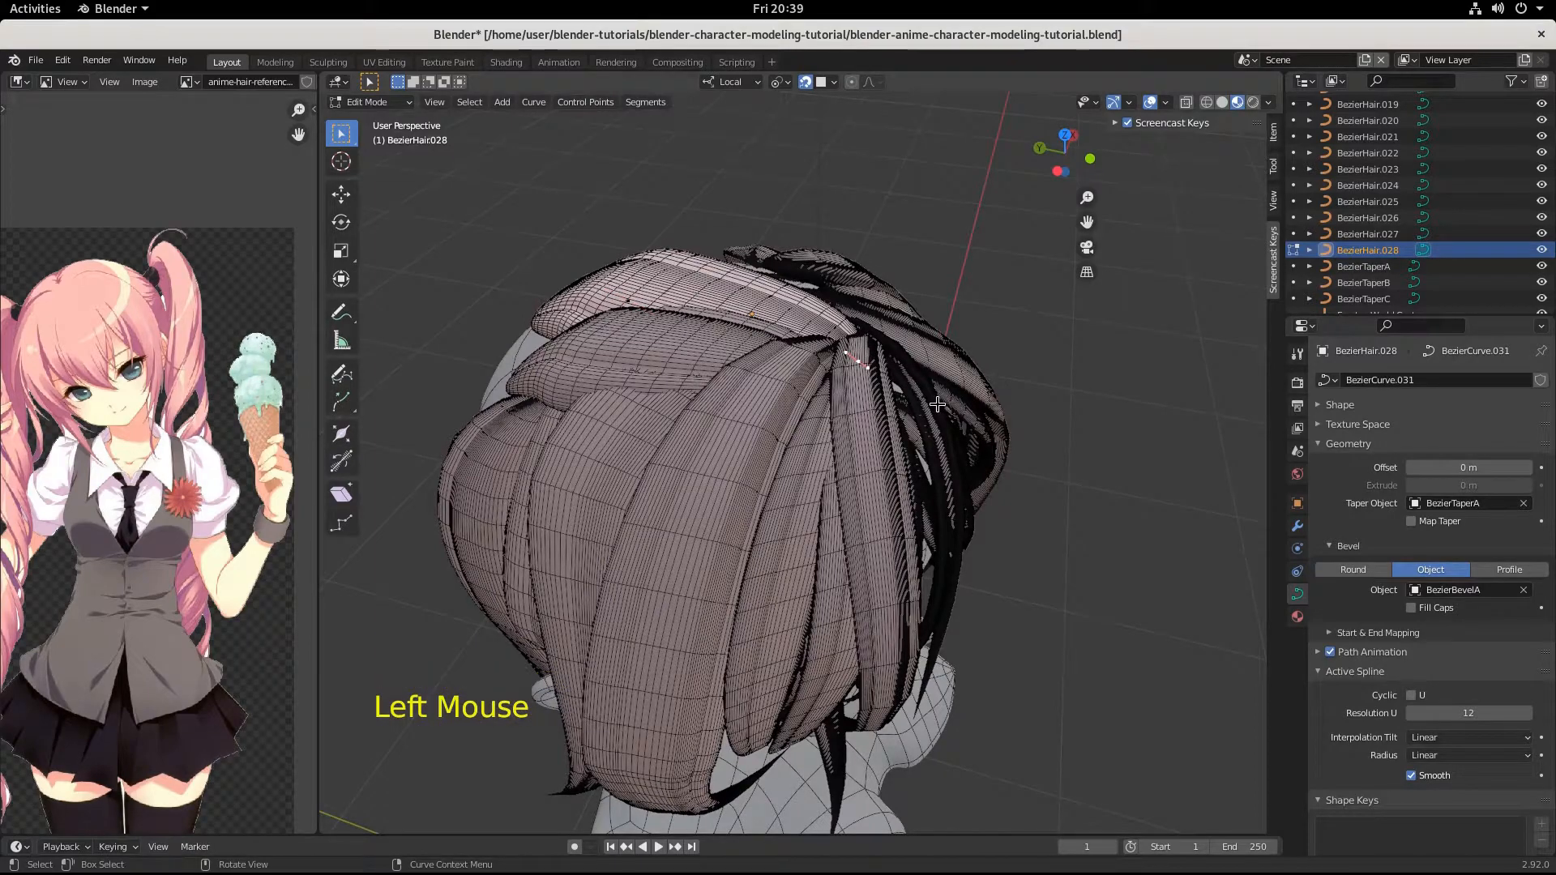
{"action": "key", "text": "s"}
{"action": "left_click", "coordinate": [958, 468]}
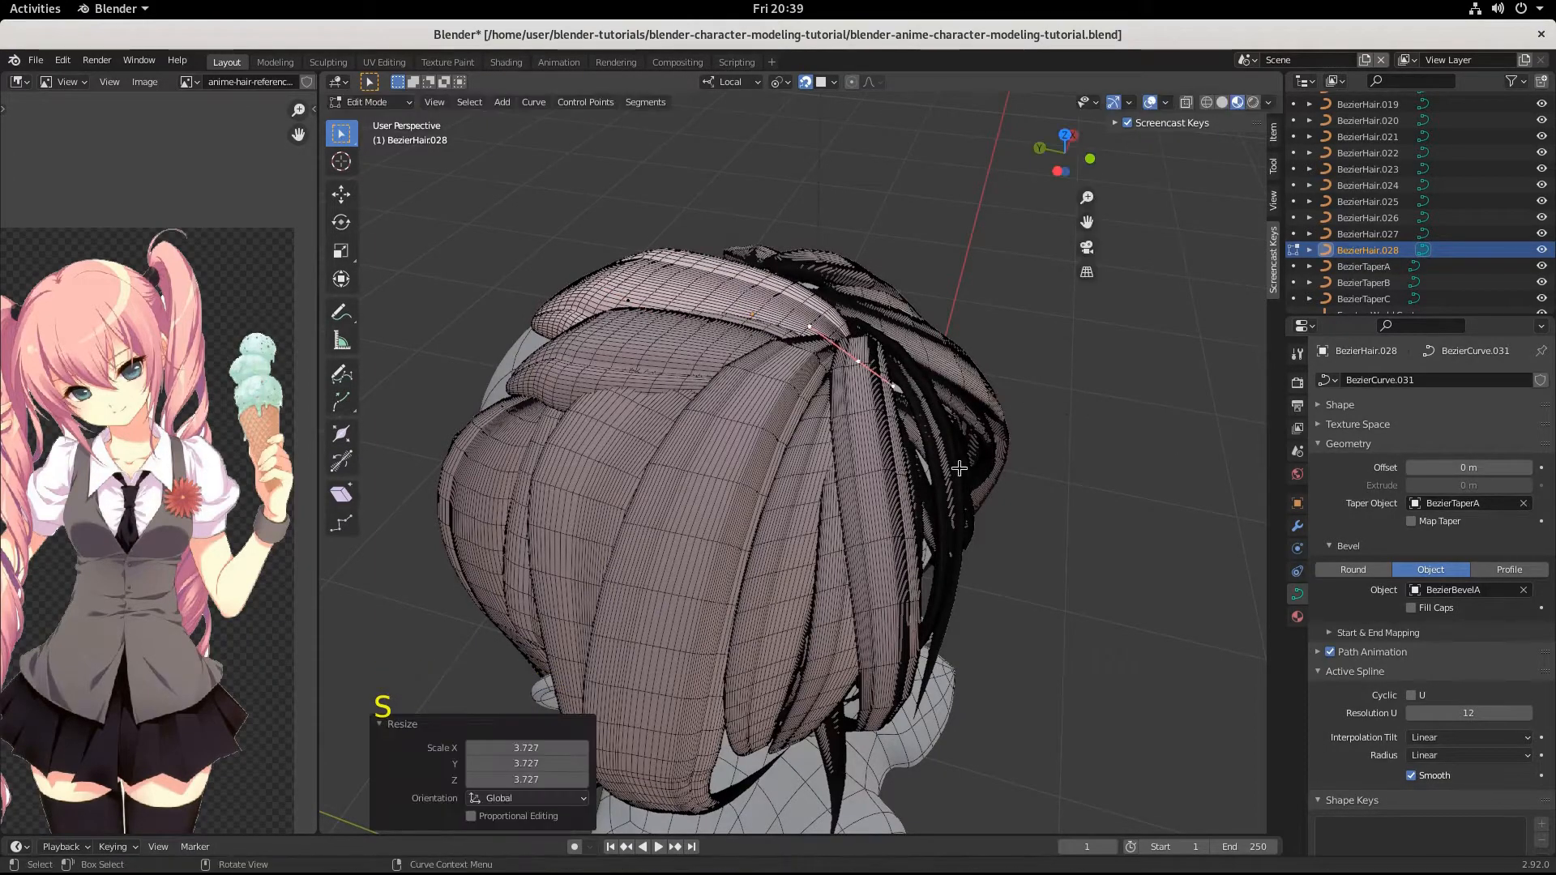
{"action": "key", "text": "r"}
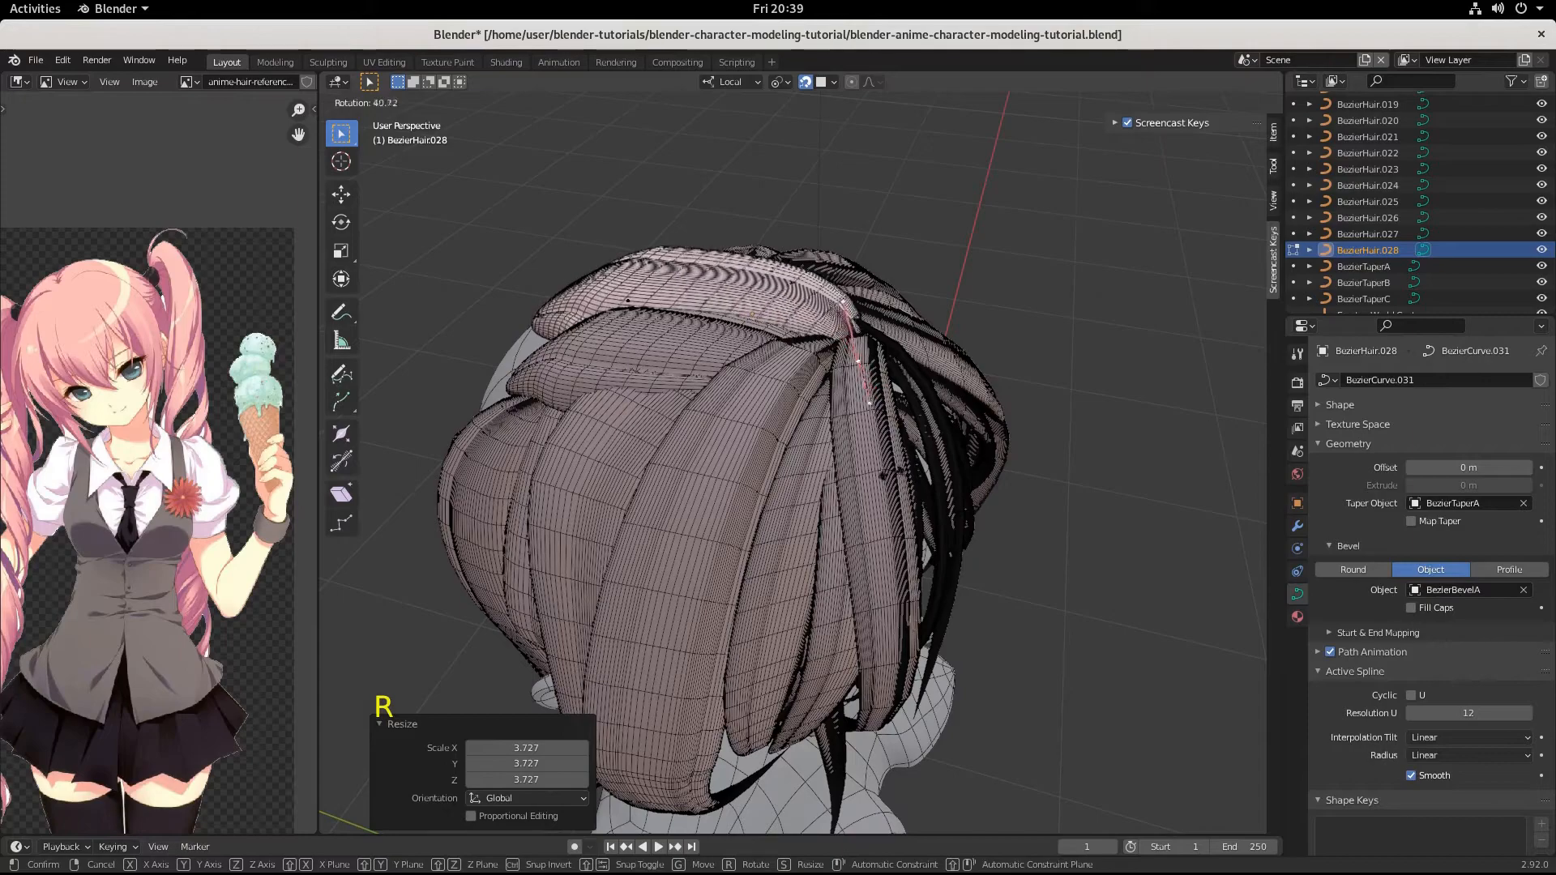
{"action": "left_click", "coordinate": [862, 452]}
Move the upper end point by about -0.002, 0.012, 0.001 m to tuck it into the gathered strand roots.
{"action": "key", "text": "g"}
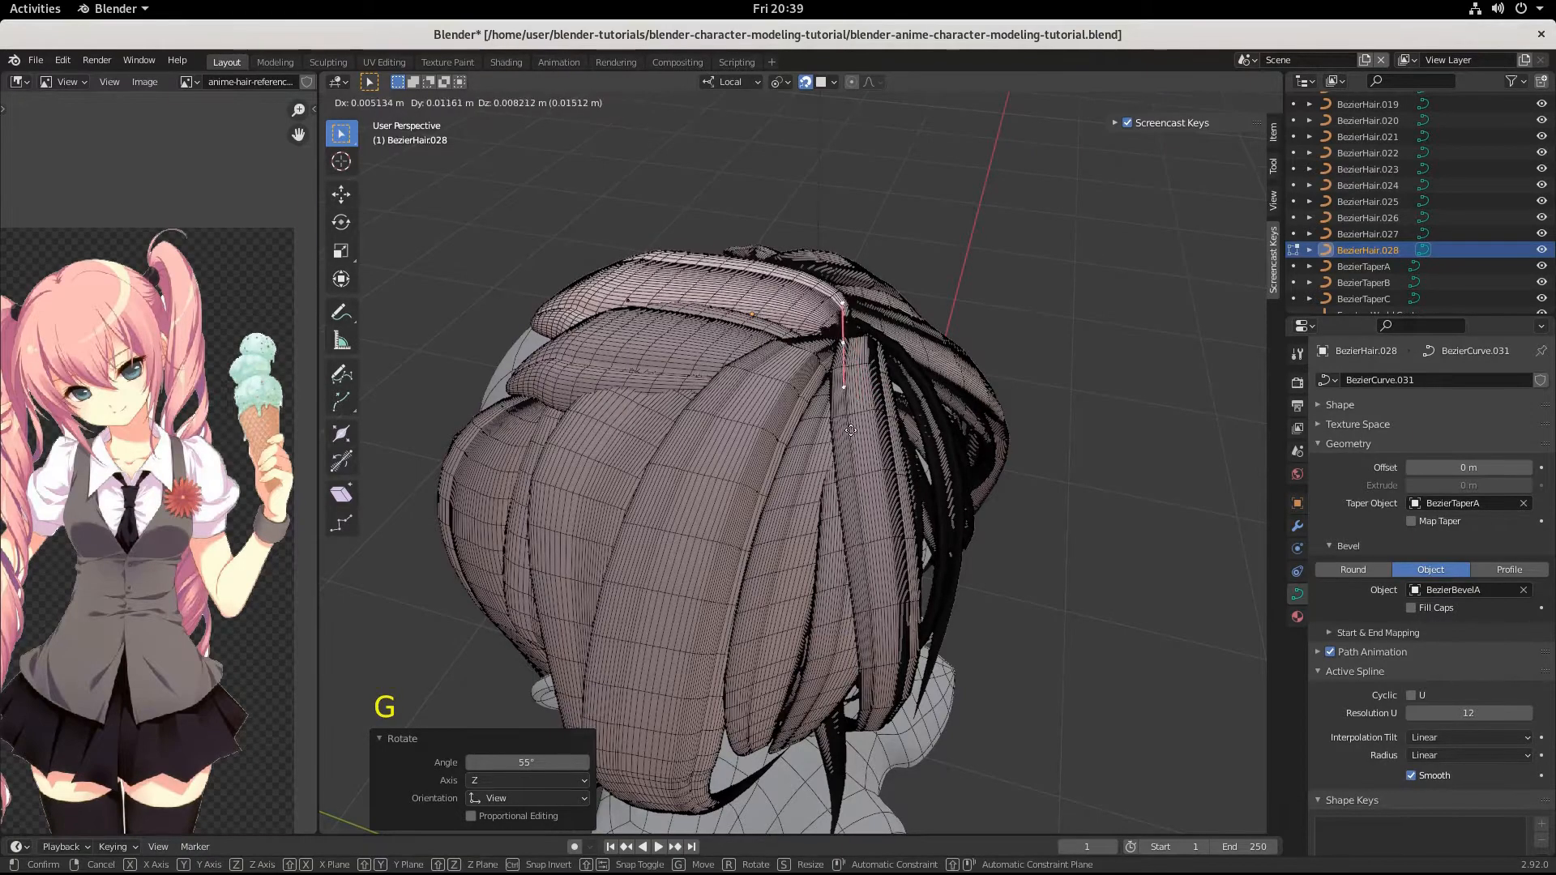
{"action": "key", "text": "ctrl"}
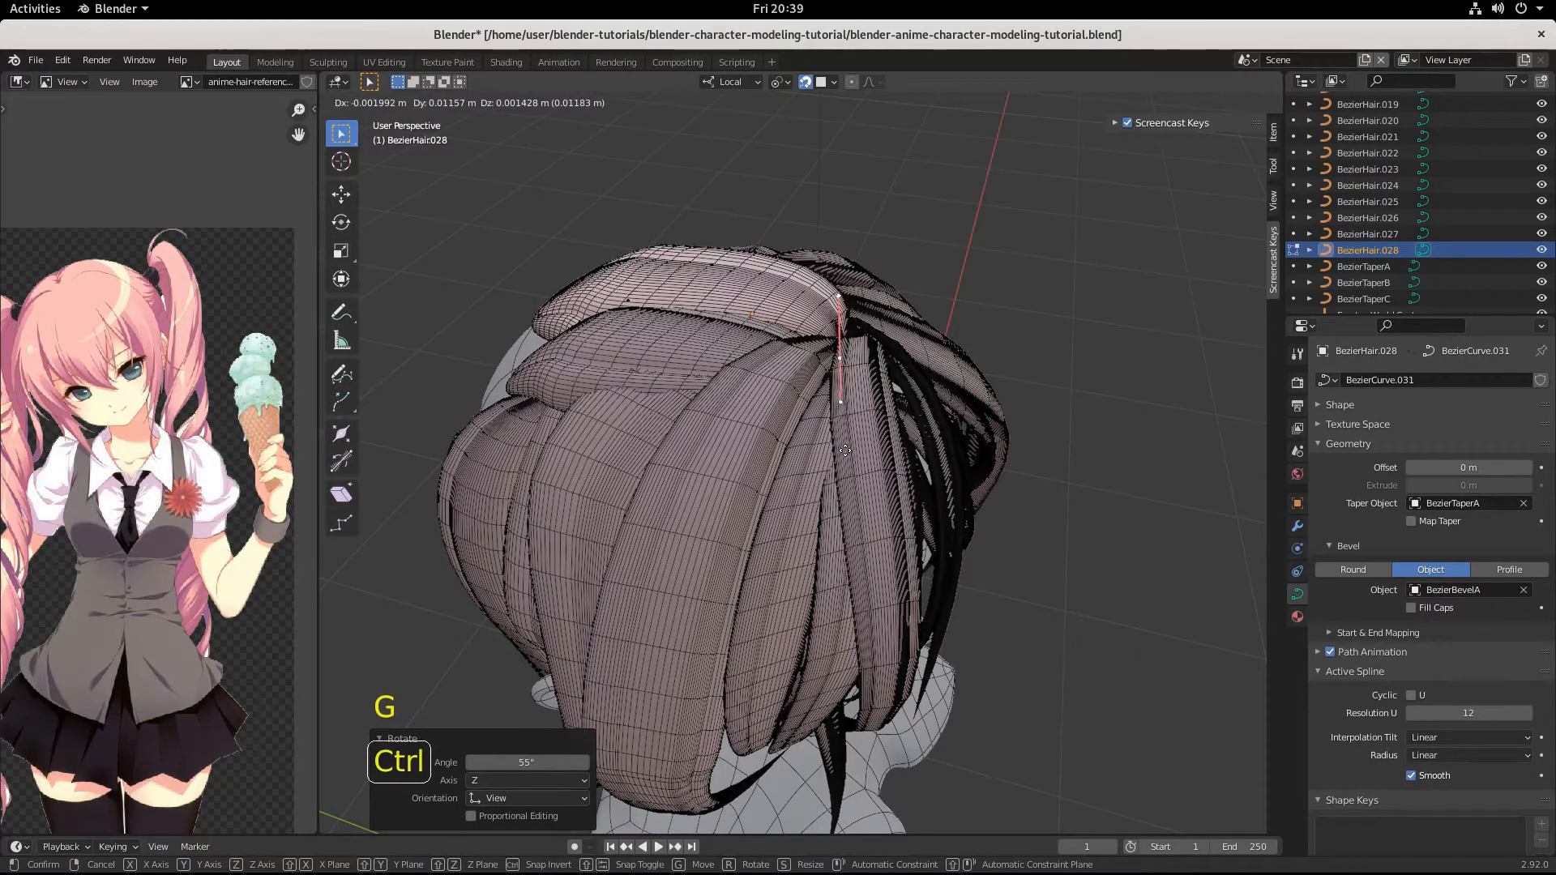
{"action": "left_click", "coordinate": [845, 451]}
Select the new strand's middle point and rotate its handles -21.4° in the view from behind and above.
{"action": "middle_click_drag", "start_coordinate": [845, 451], "coordinate": [726, 420]}
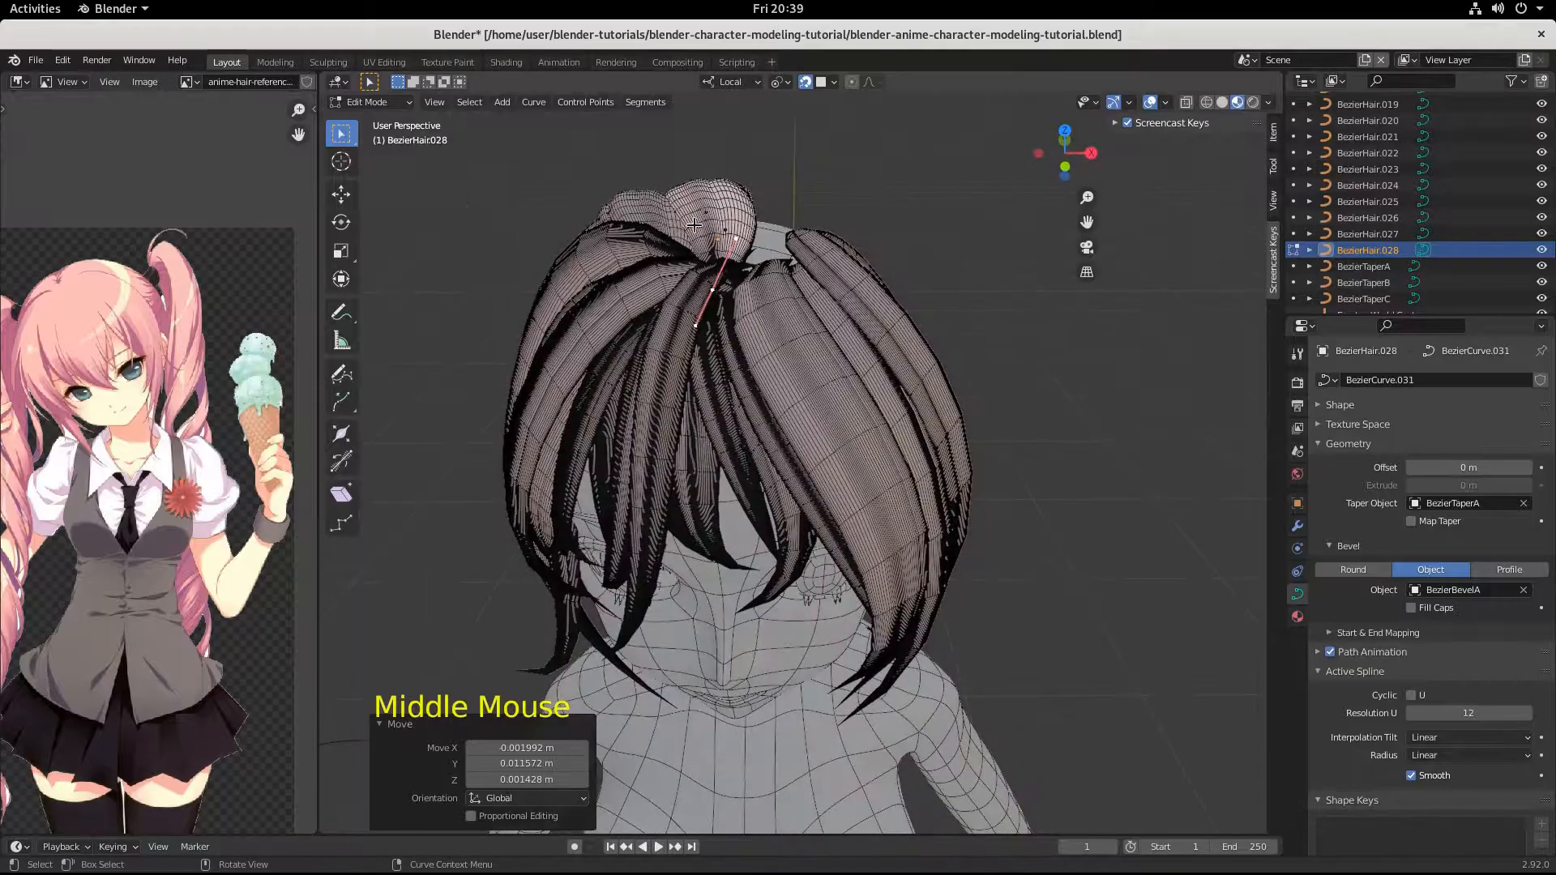
{"action": "middle_click_drag", "start_coordinate": [709, 305], "coordinate": [674, 436]}
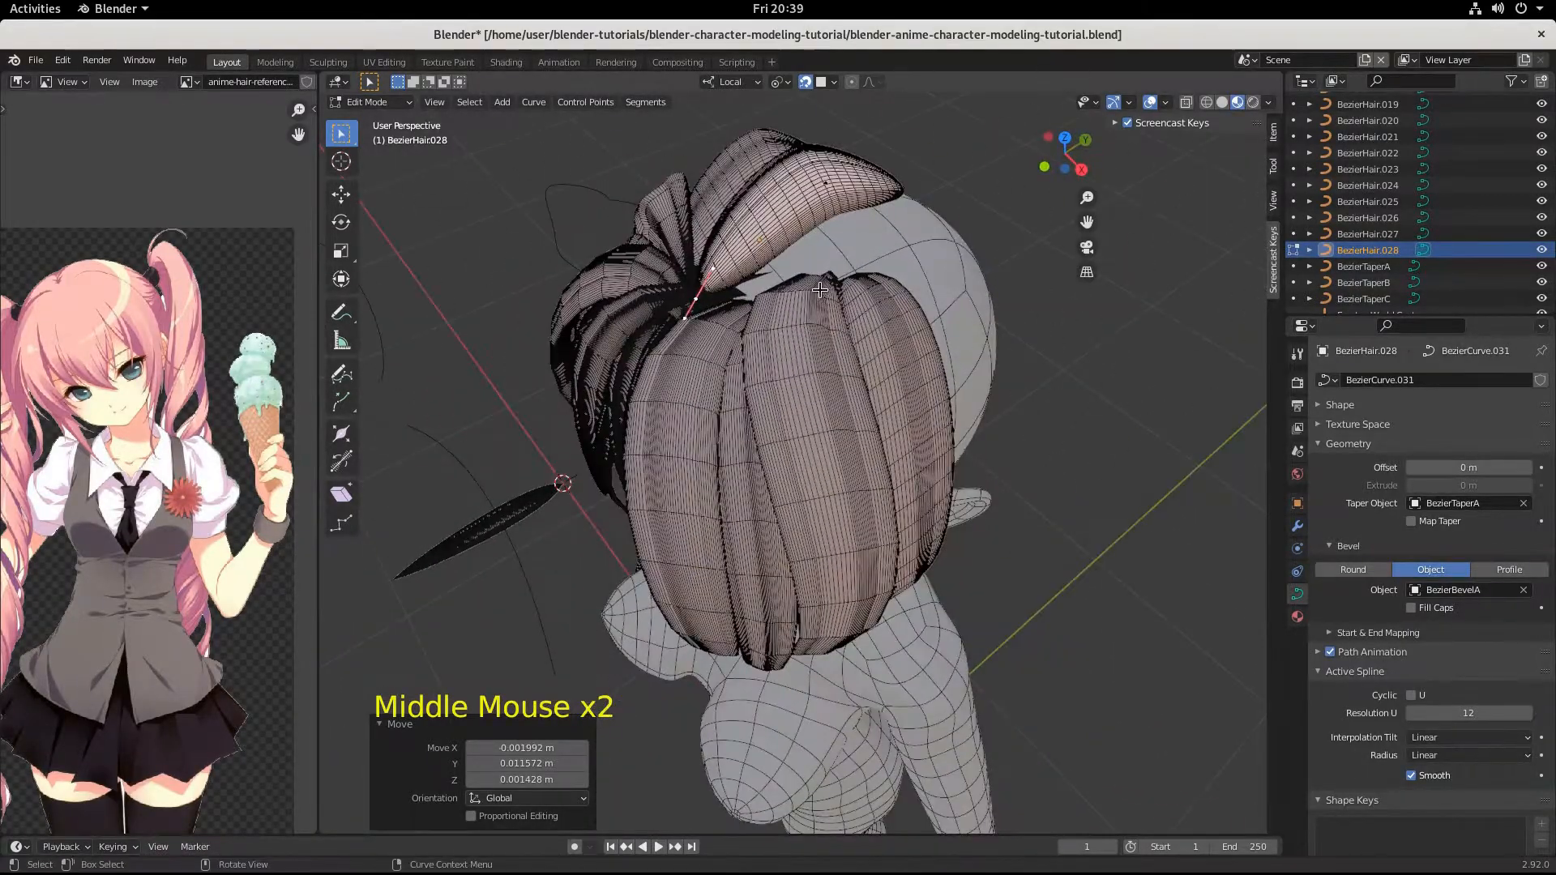
{"action": "middle_click_drag", "start_coordinate": [874, 314], "coordinate": [886, 498]}
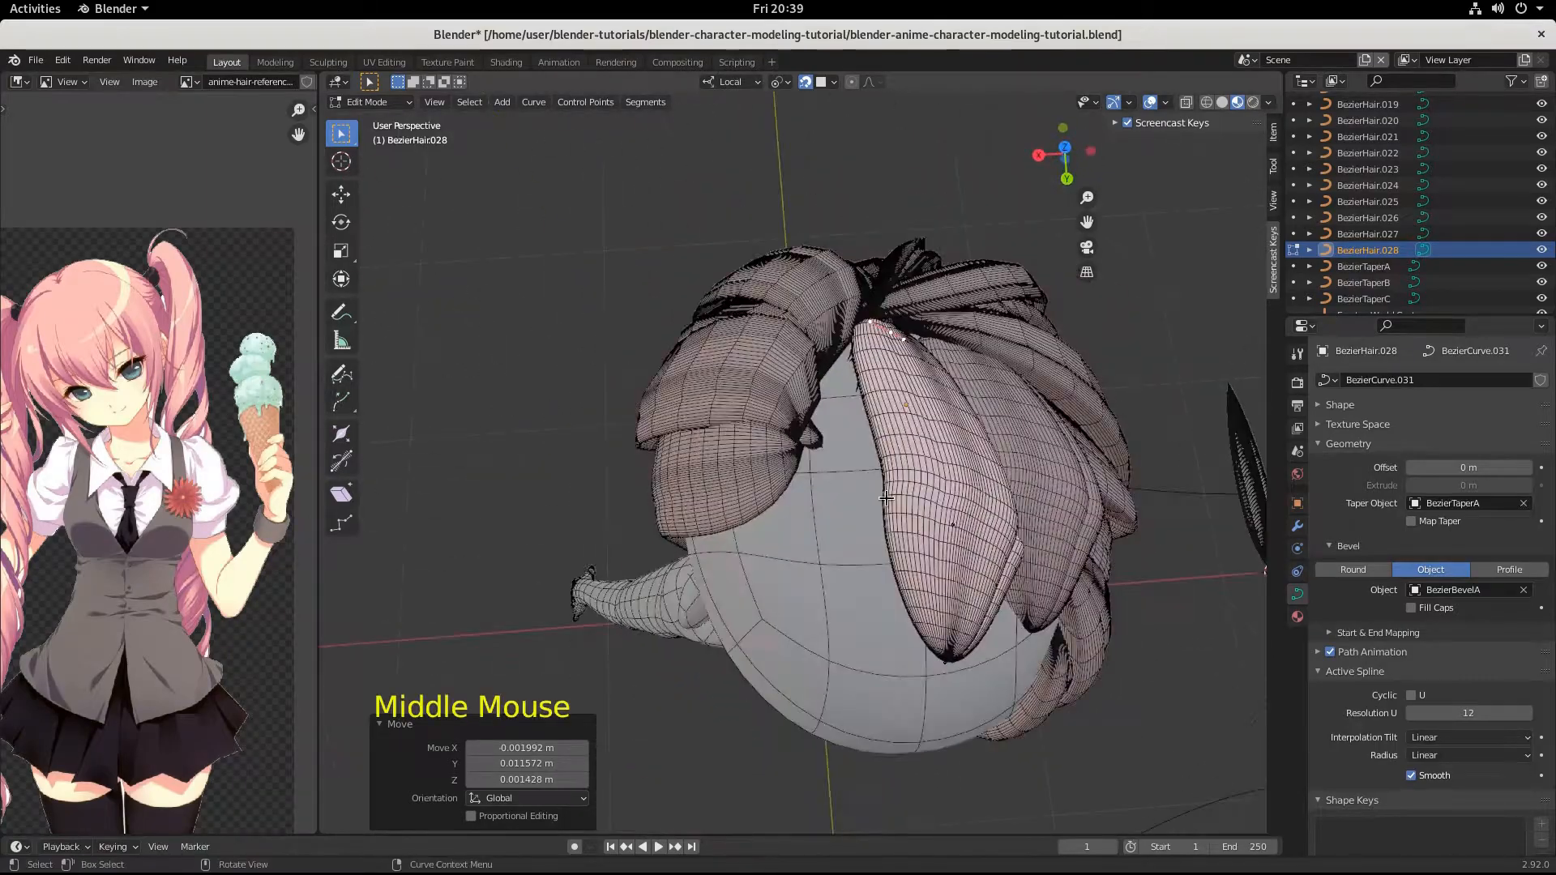
{"action": "left_click", "coordinate": [958, 524]}
{"action": "key", "text": "r"}
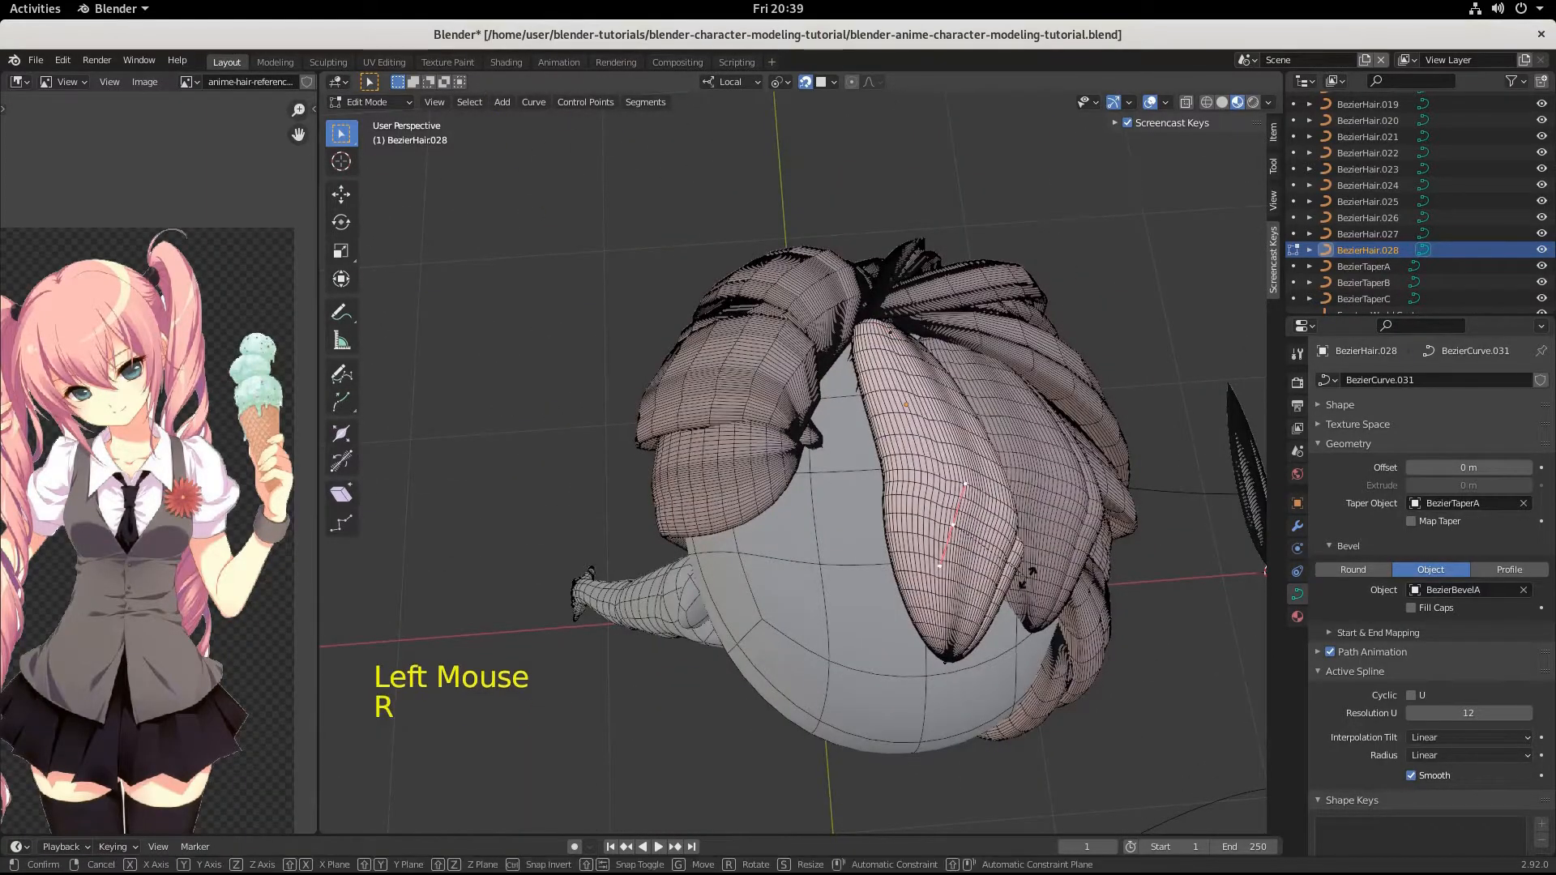
{"action": "left_click", "coordinate": [874, 321]}
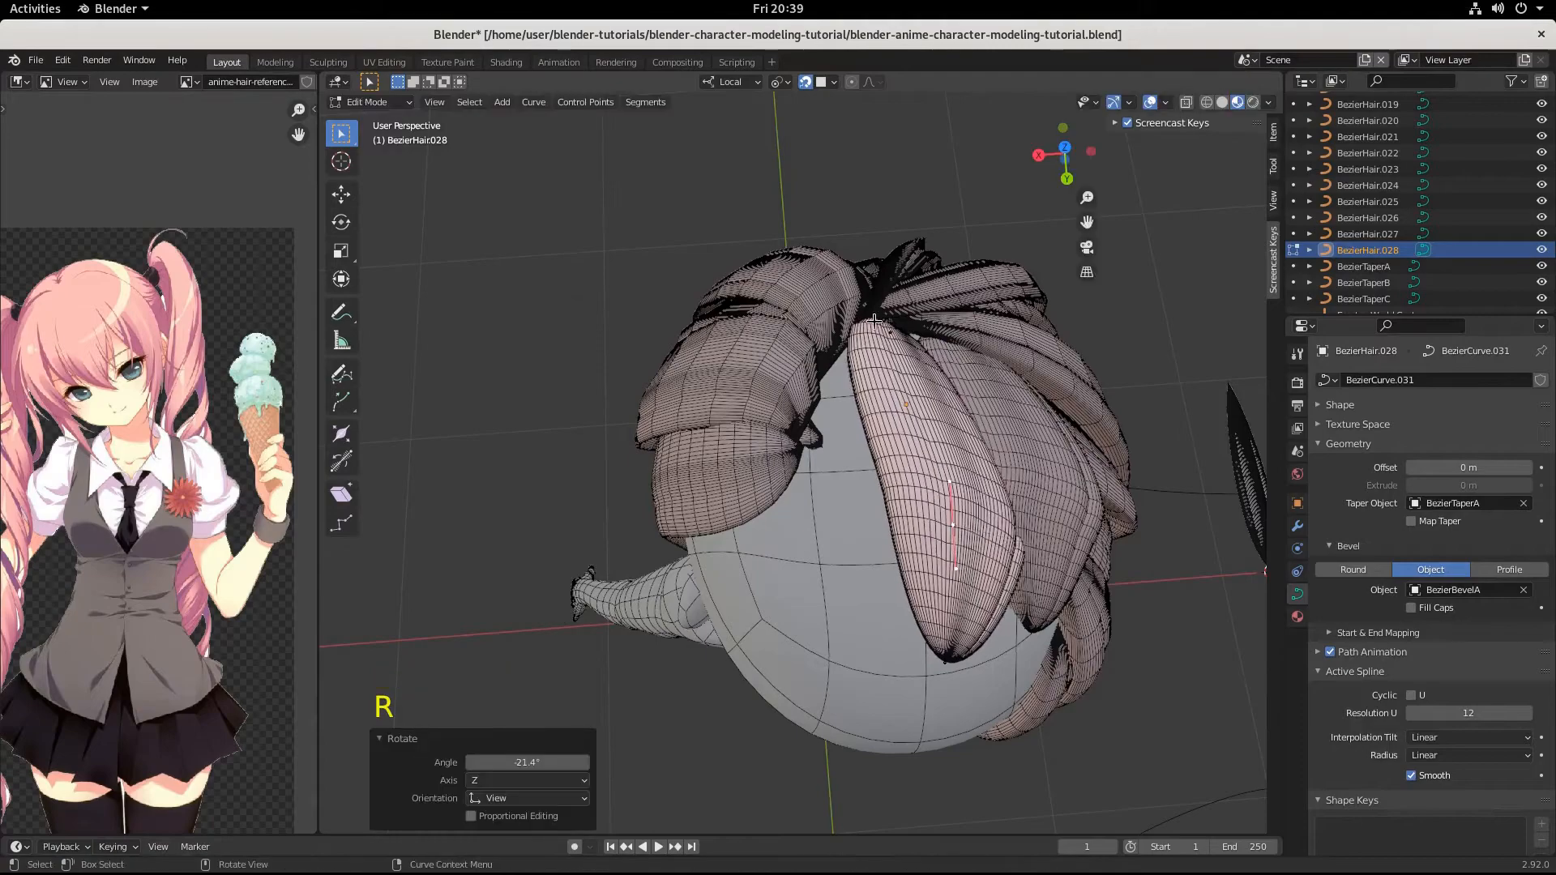
Scale the upper end point's handles by 1.411 and move the point by about -0.013, 0.0003, 0.0003 m.
{"action": "left_click", "coordinate": [888, 339]}
{"action": "middle_click_drag", "start_coordinate": [888, 339], "coordinate": [900, 400]}
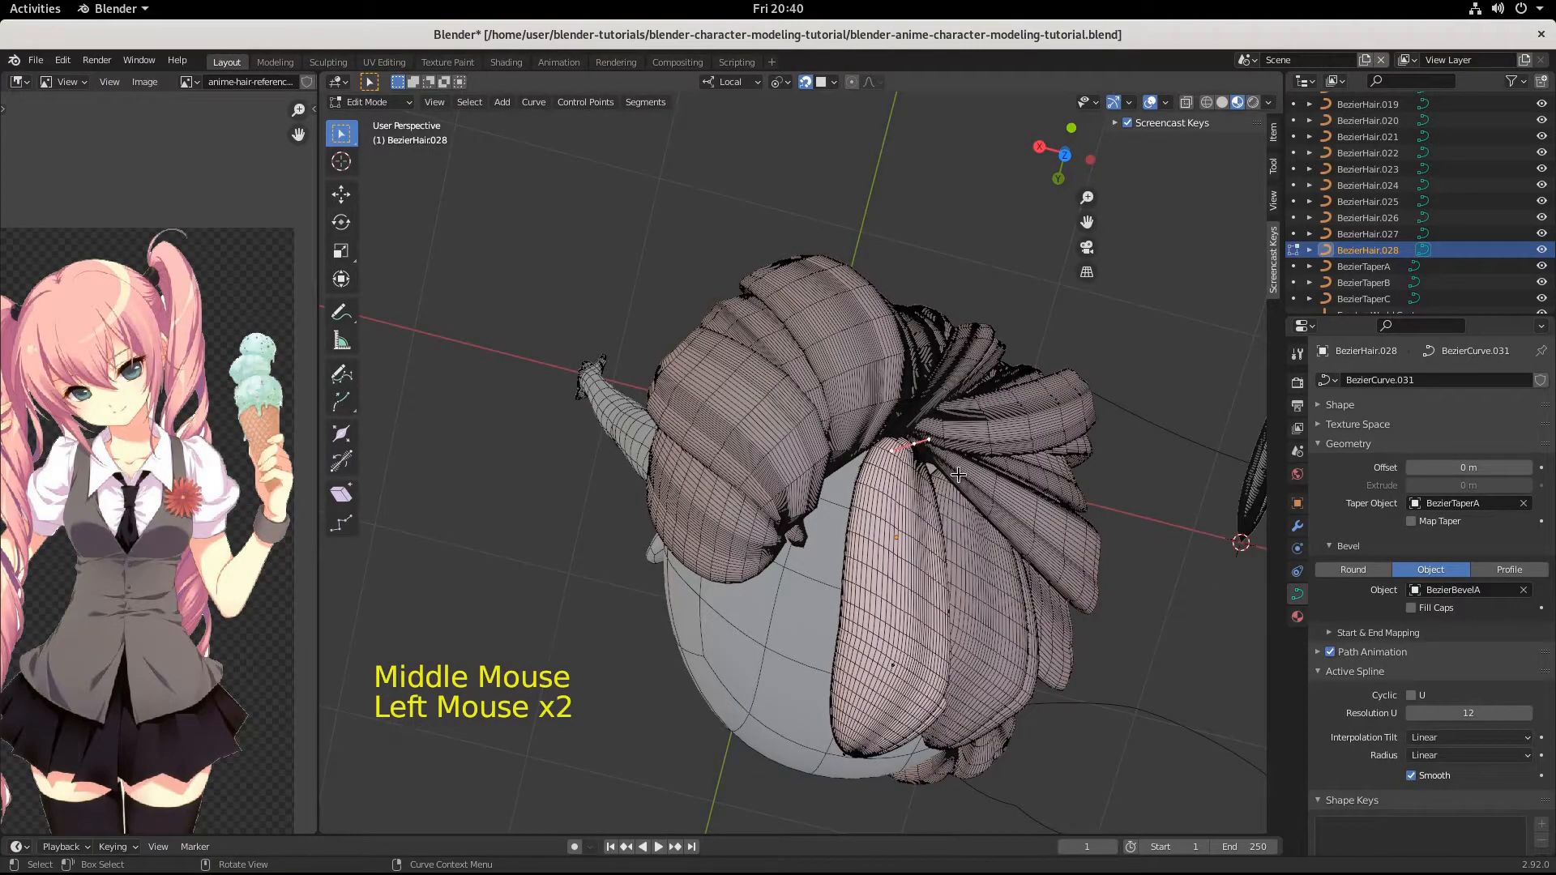
{"action": "key", "text": "s"}
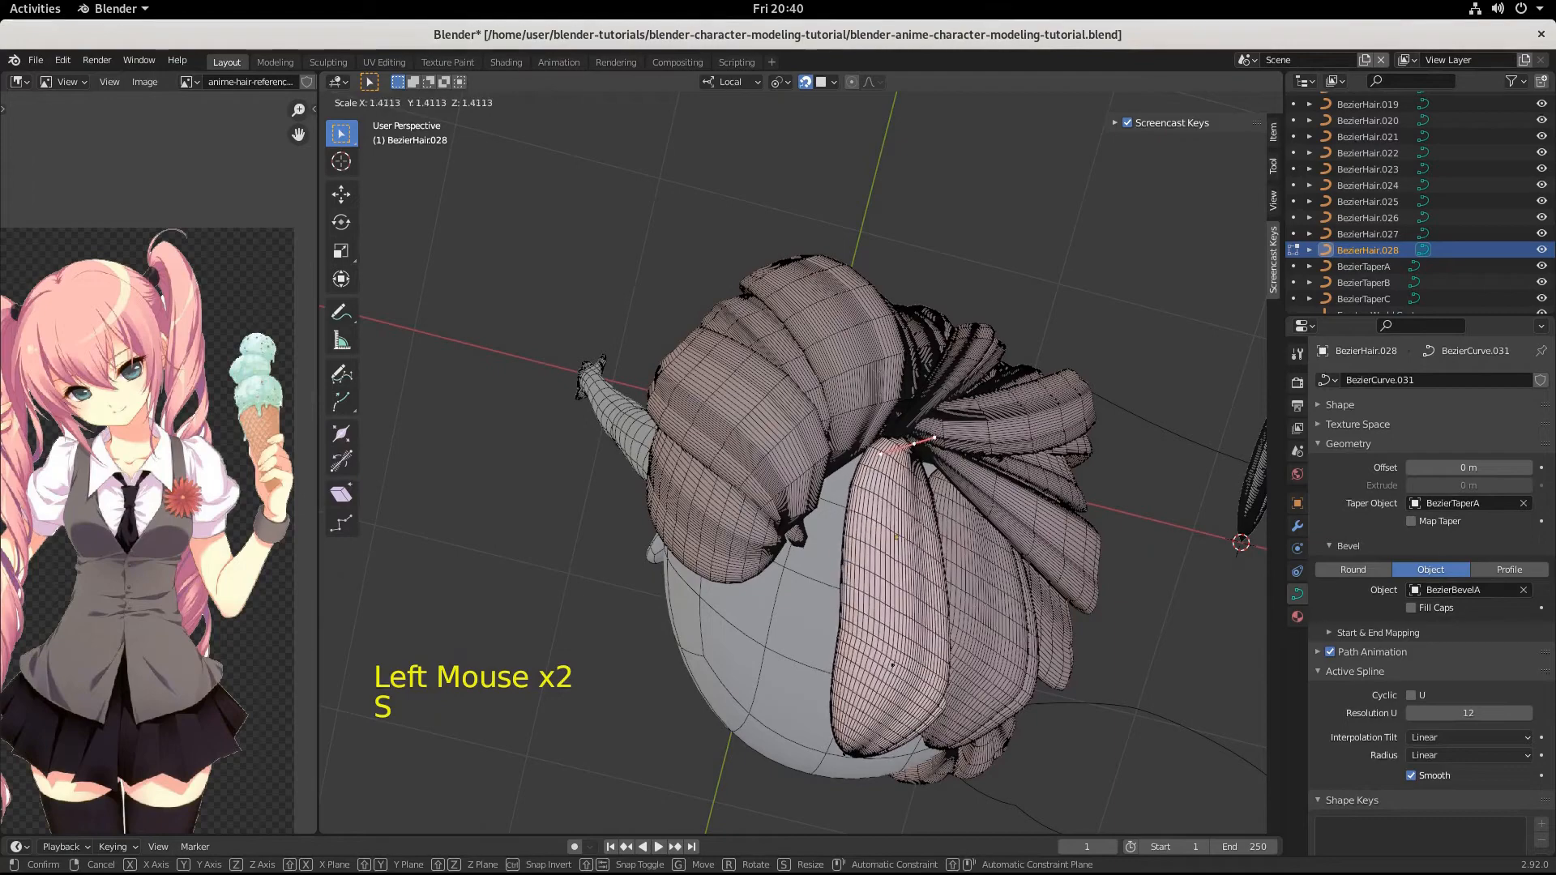
{"action": "left_click", "coordinate": [986, 455]}
{"action": "key", "text": "g"}
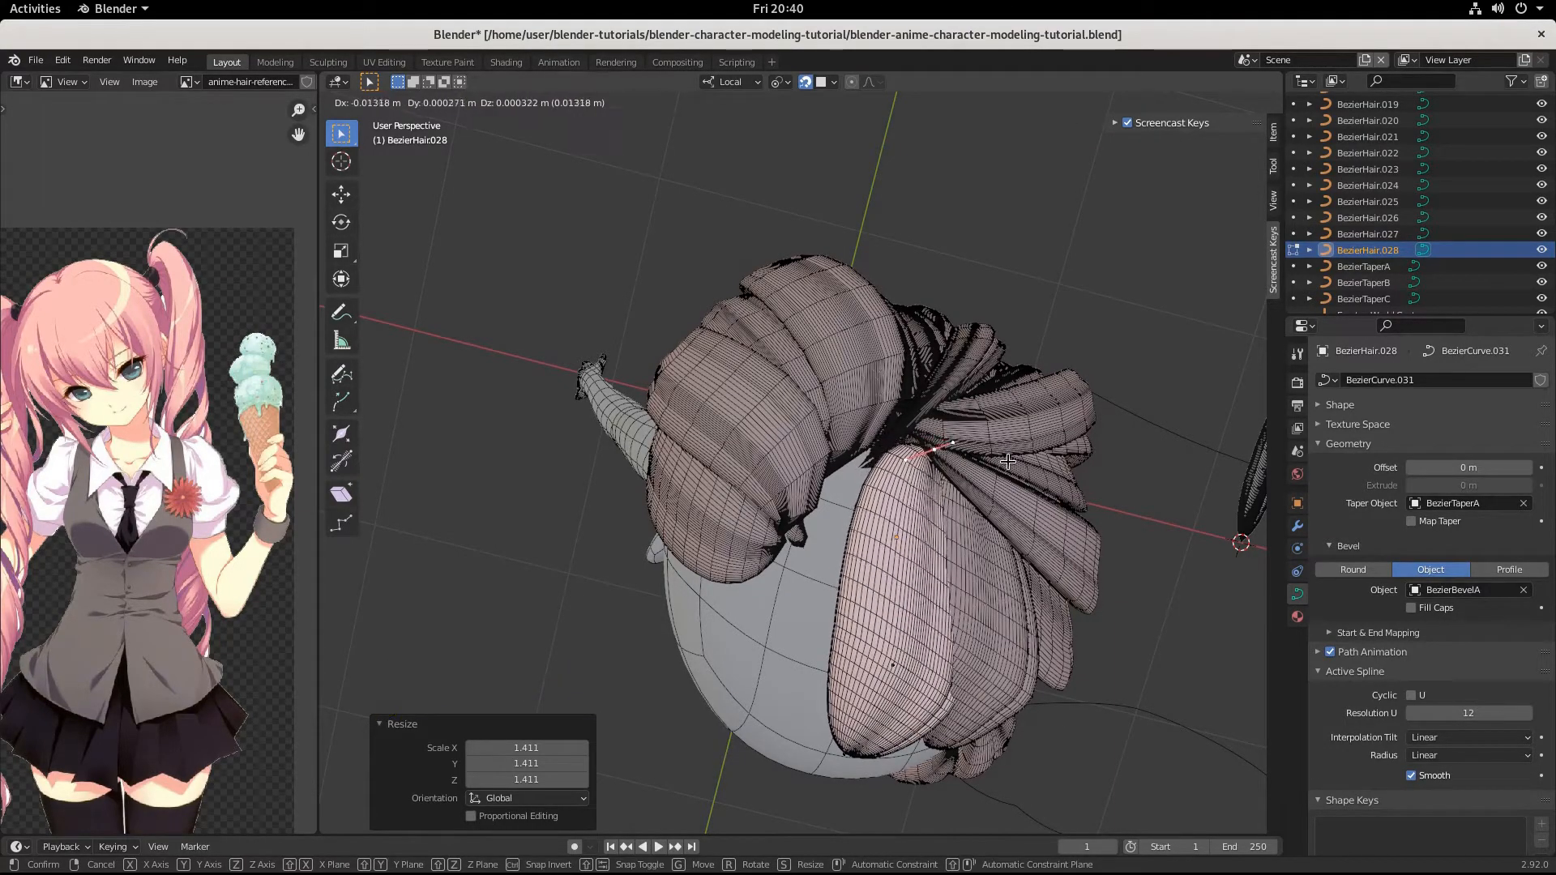
{"action": "left_click", "coordinate": [1005, 463]}
Enlarge the upper end point's handles by 1.637 and raise the point by about 0.009, -0.004, 0.015 m.
{"action": "middle_click_drag", "start_coordinate": [1004, 463], "coordinate": [756, 559]}
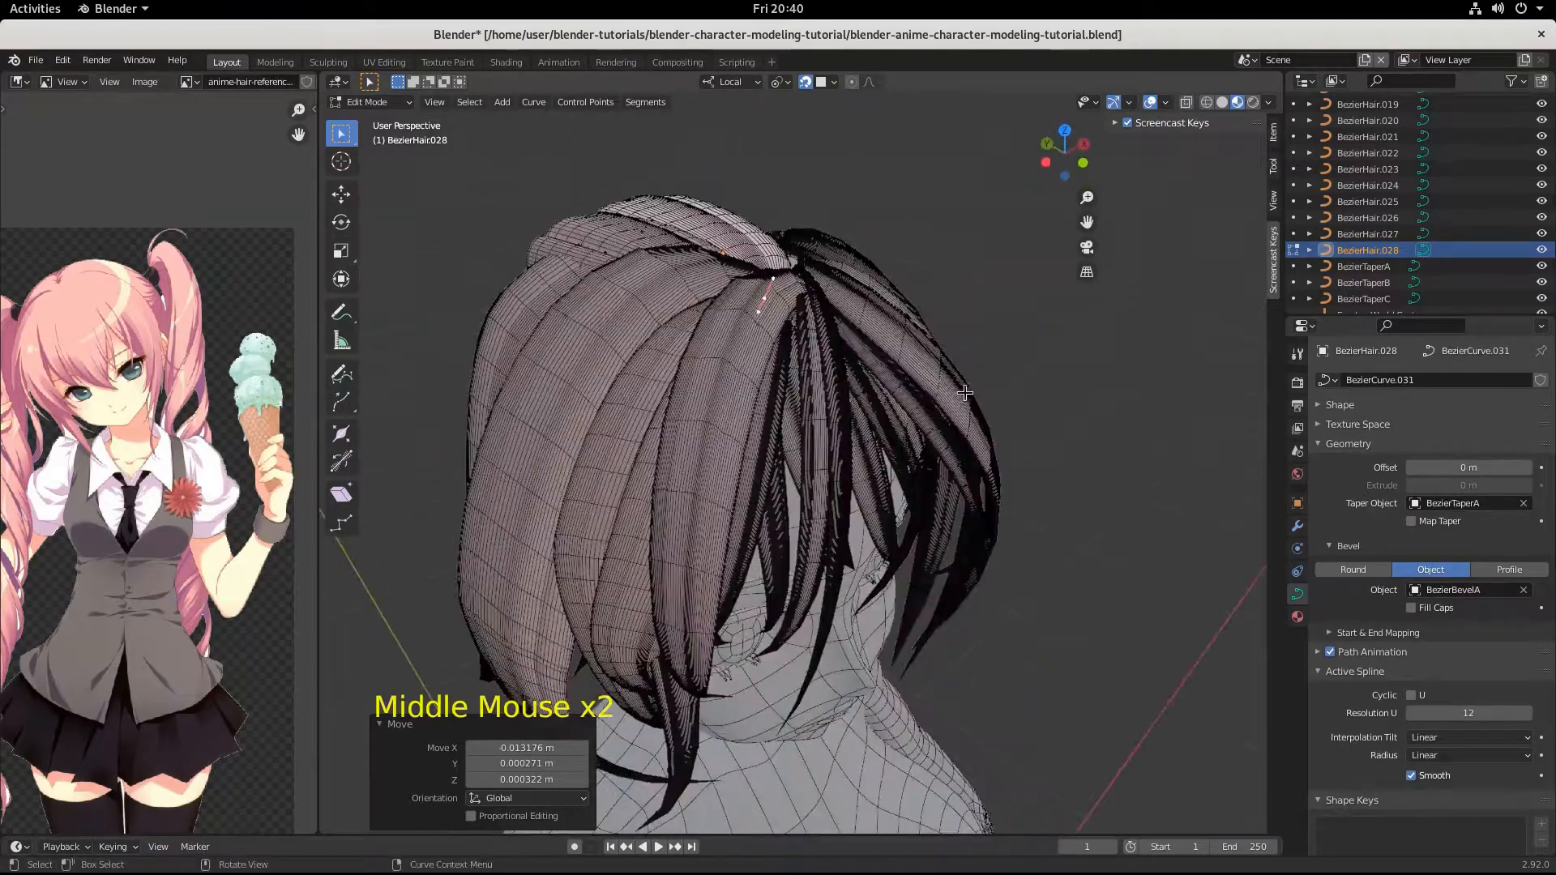
{"action": "key", "text": "s"}
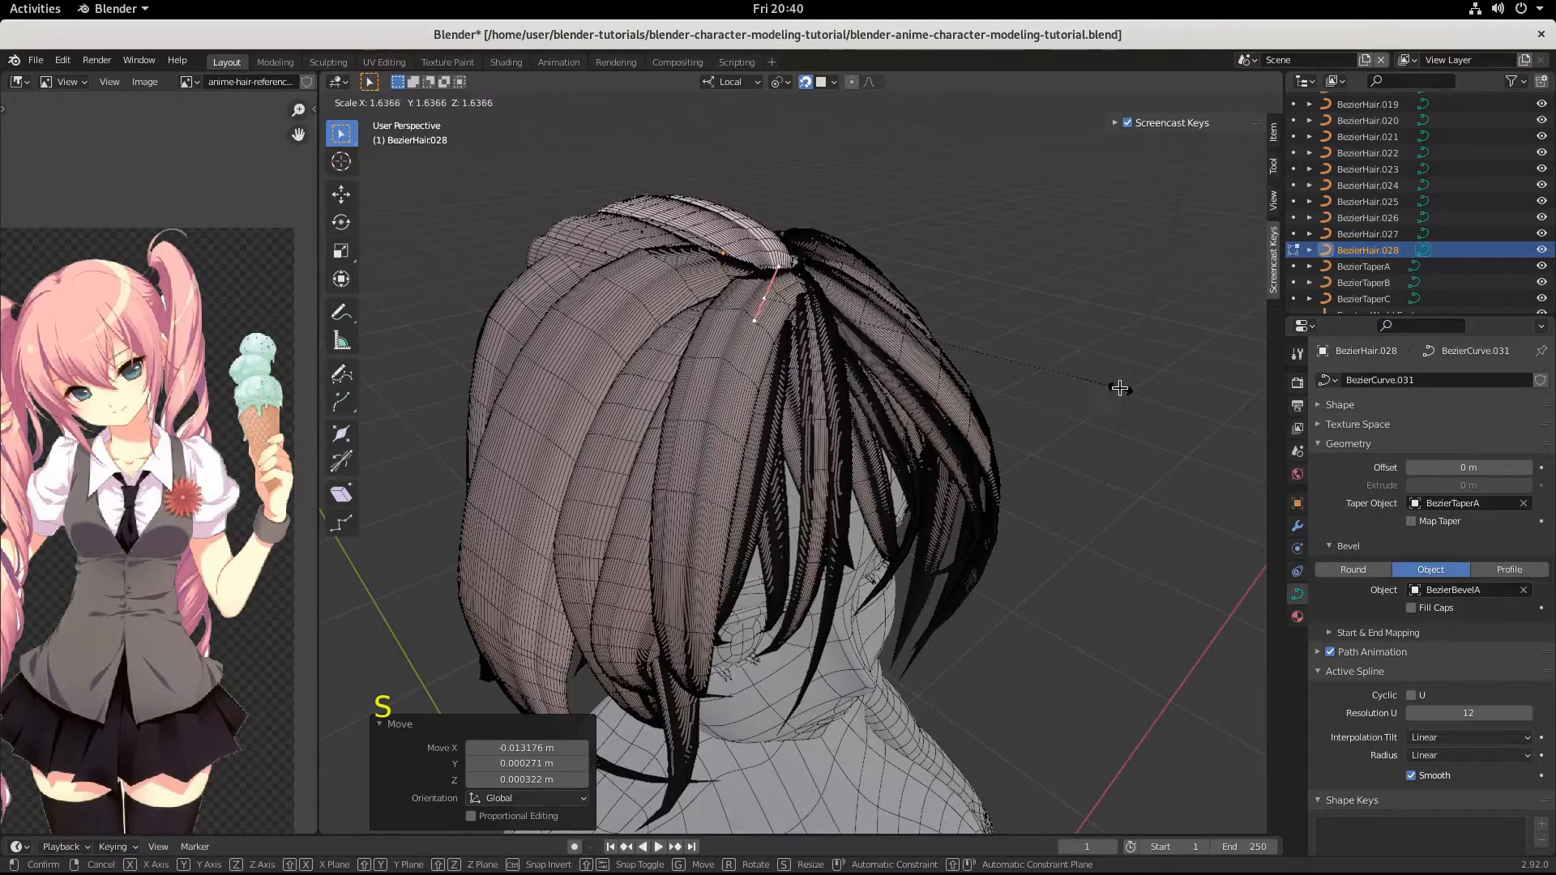
{"action": "left_click", "coordinate": [1120, 388]}
{"action": "middle_click_drag", "start_coordinate": [1120, 388], "coordinate": [949, 410]}
{"action": "key", "text": "g"}
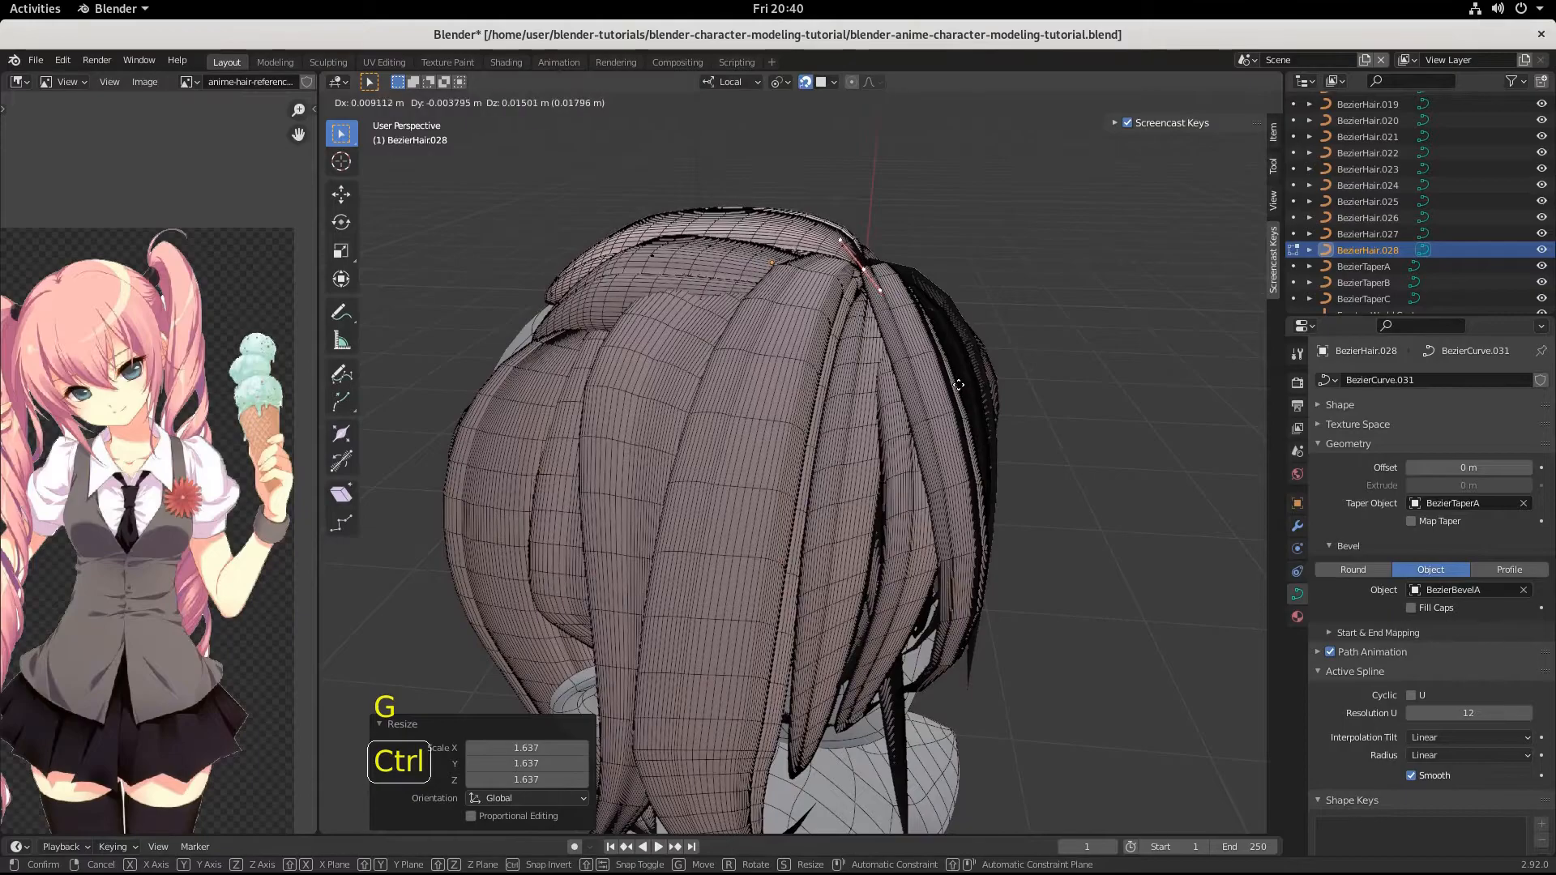
{"action": "left_click", "coordinate": [959, 384]}
Rotate the upper end point's handles -36° in the view from above the front of the head.
{"action": "middle_click_drag", "start_coordinate": [959, 384], "coordinate": [772, 399]}
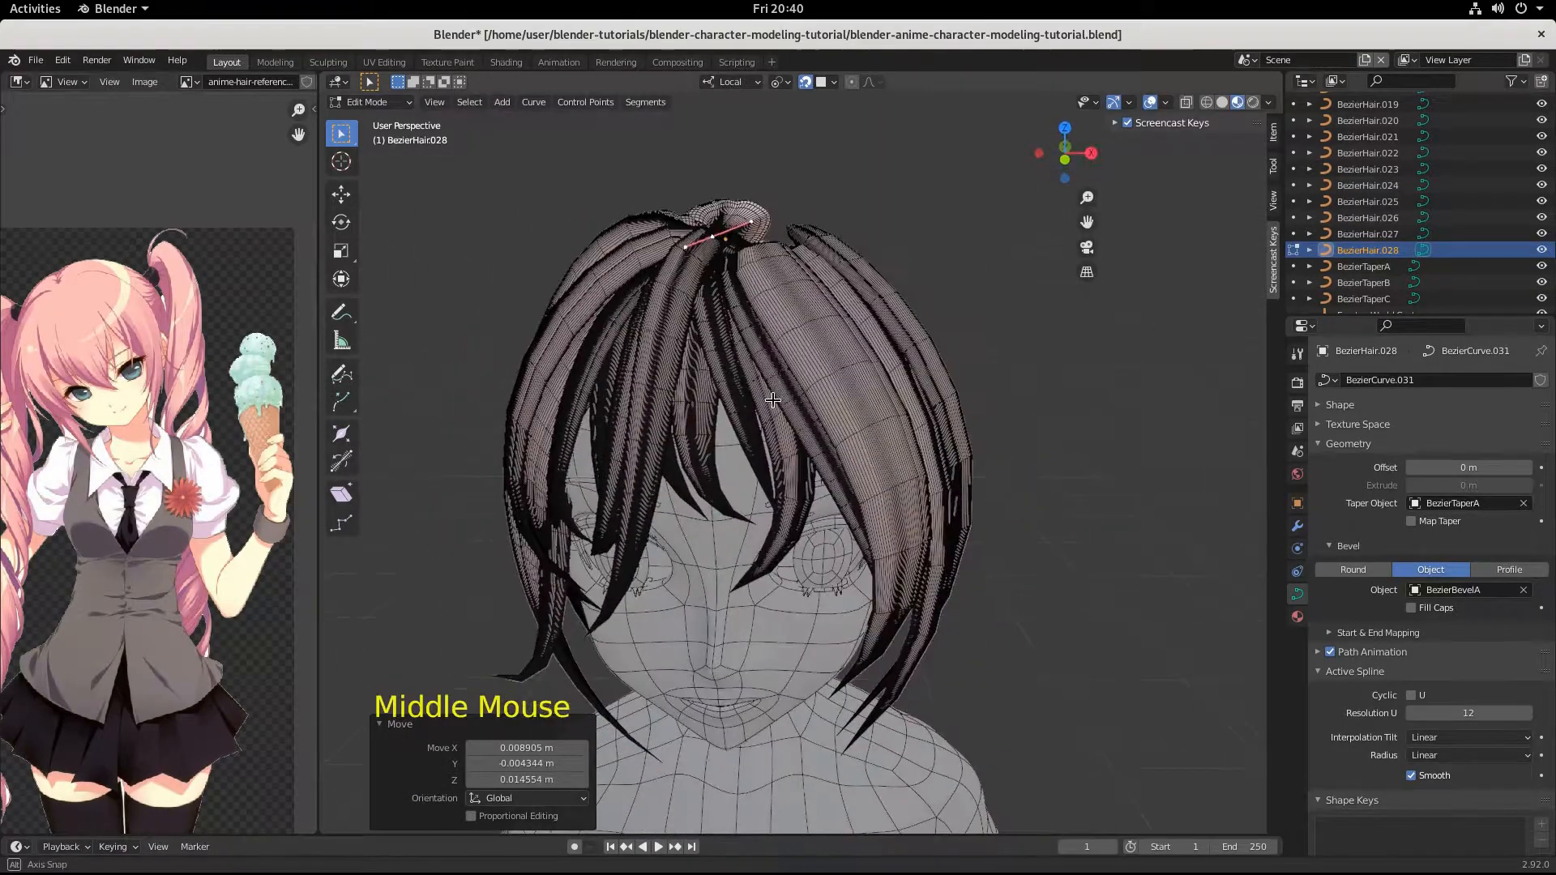
{"action": "middle_click_drag", "start_coordinate": [732, 267], "coordinate": [913, 459]}
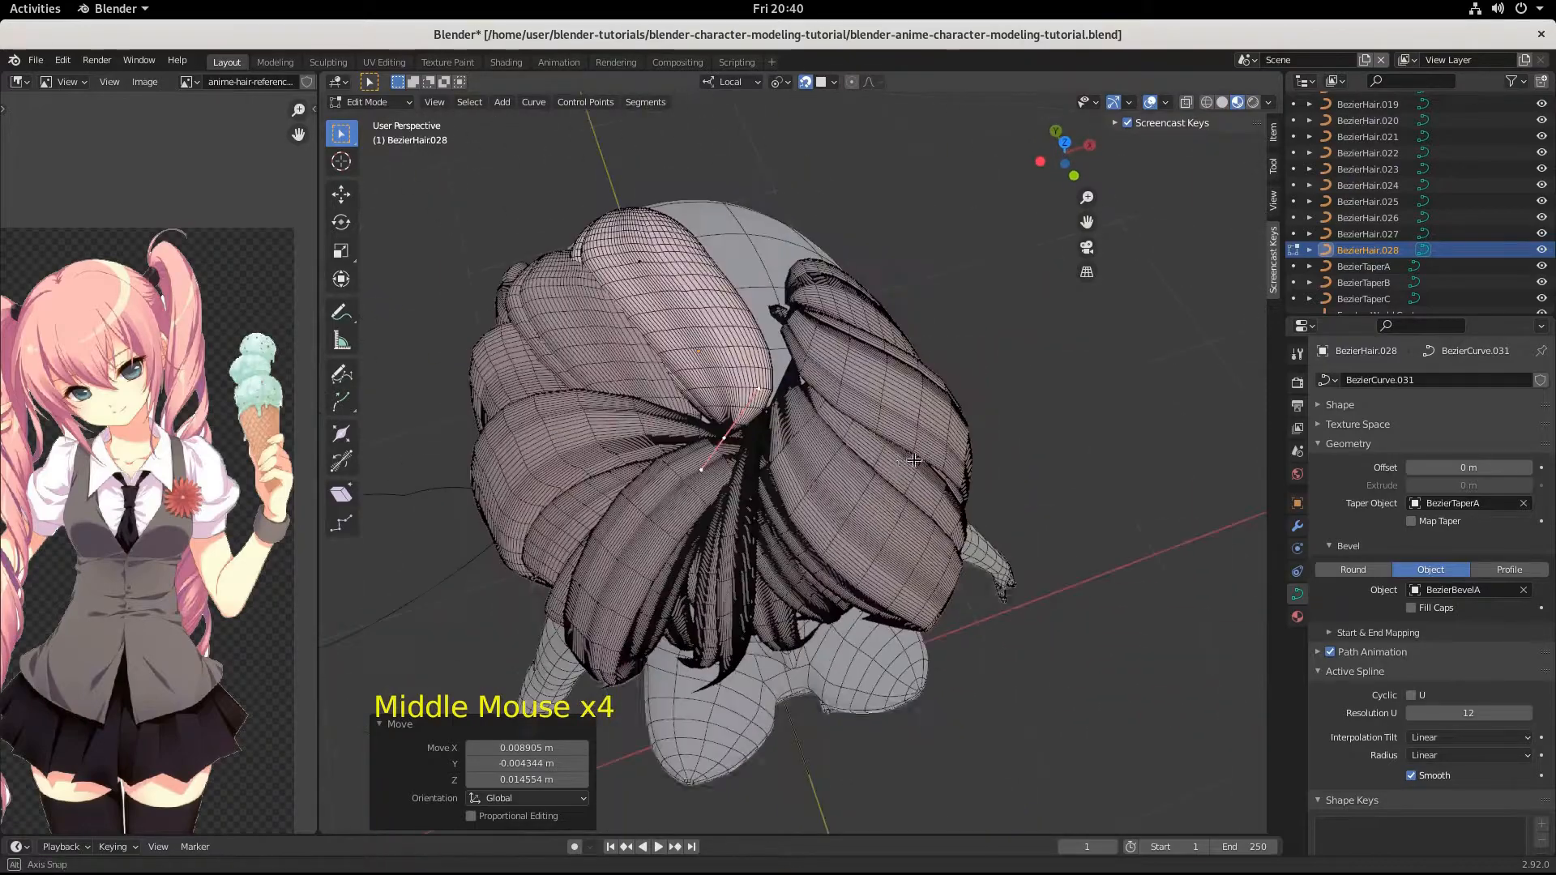
{"action": "key", "text": "r"}
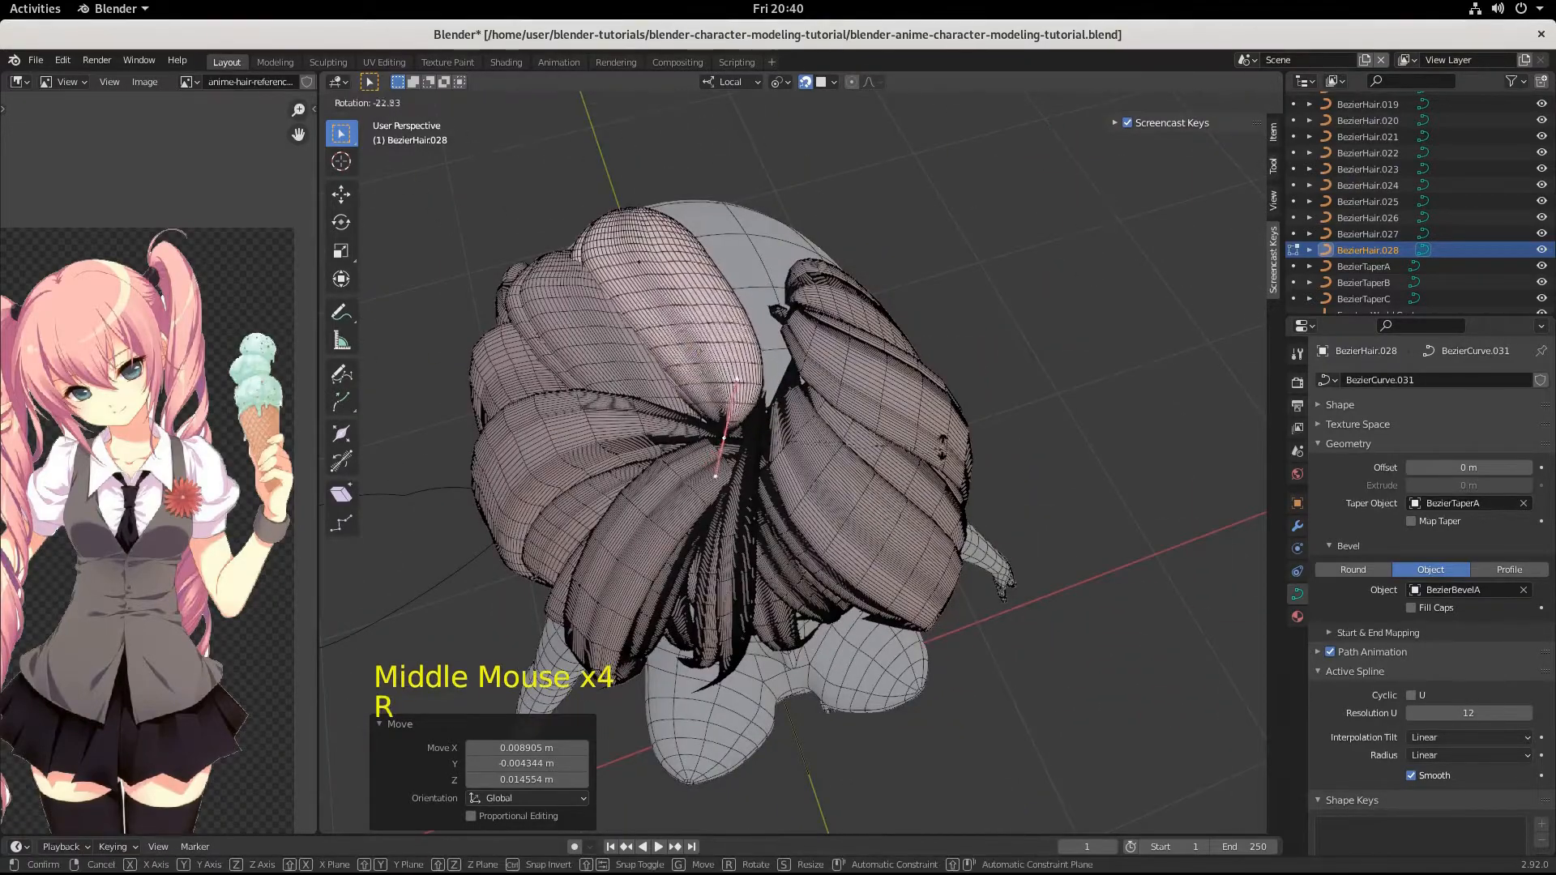
{"action": "left_click", "coordinate": [894, 393]}
Select the new strand's middle point and start moving it in the view from behind.
{"action": "middle_click_drag", "start_coordinate": [884, 421], "coordinate": [878, 504]}
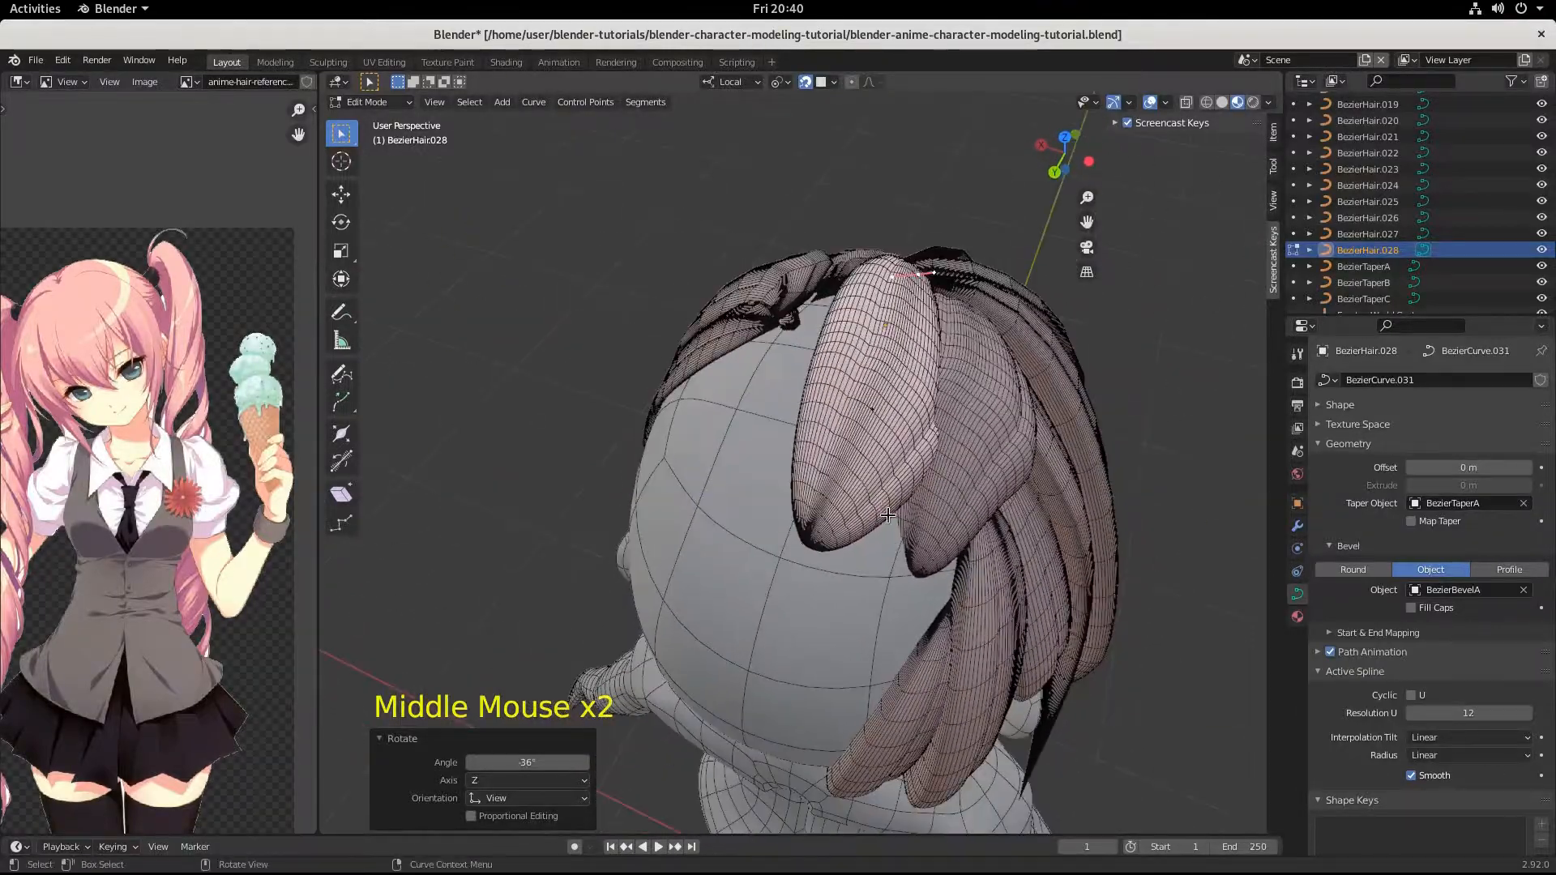
{"action": "left_click", "coordinate": [879, 436]}
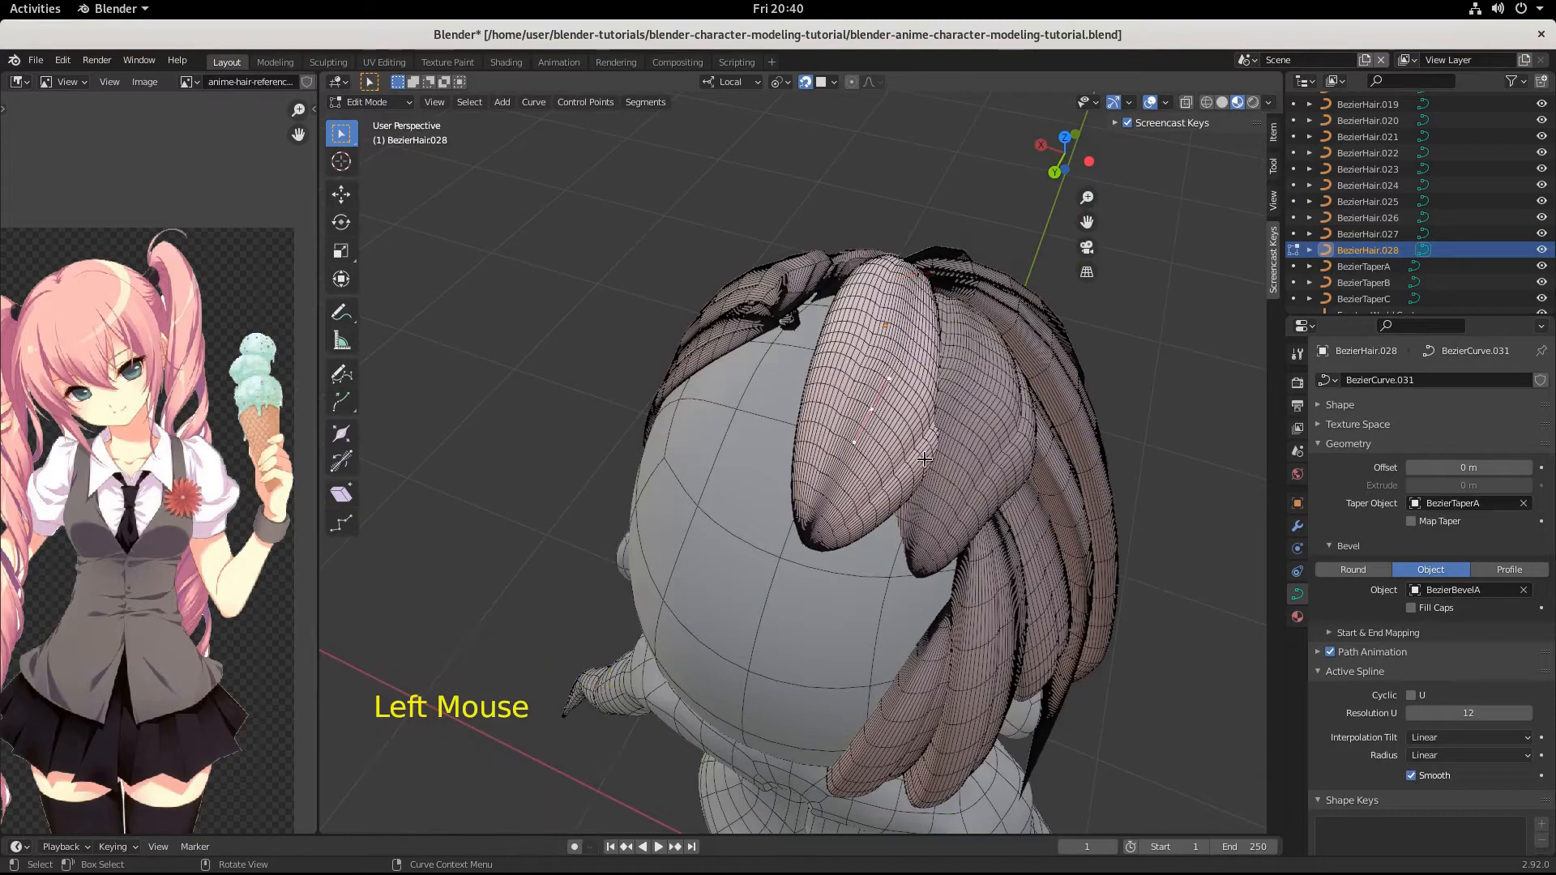
{"action": "key", "text": "g"}
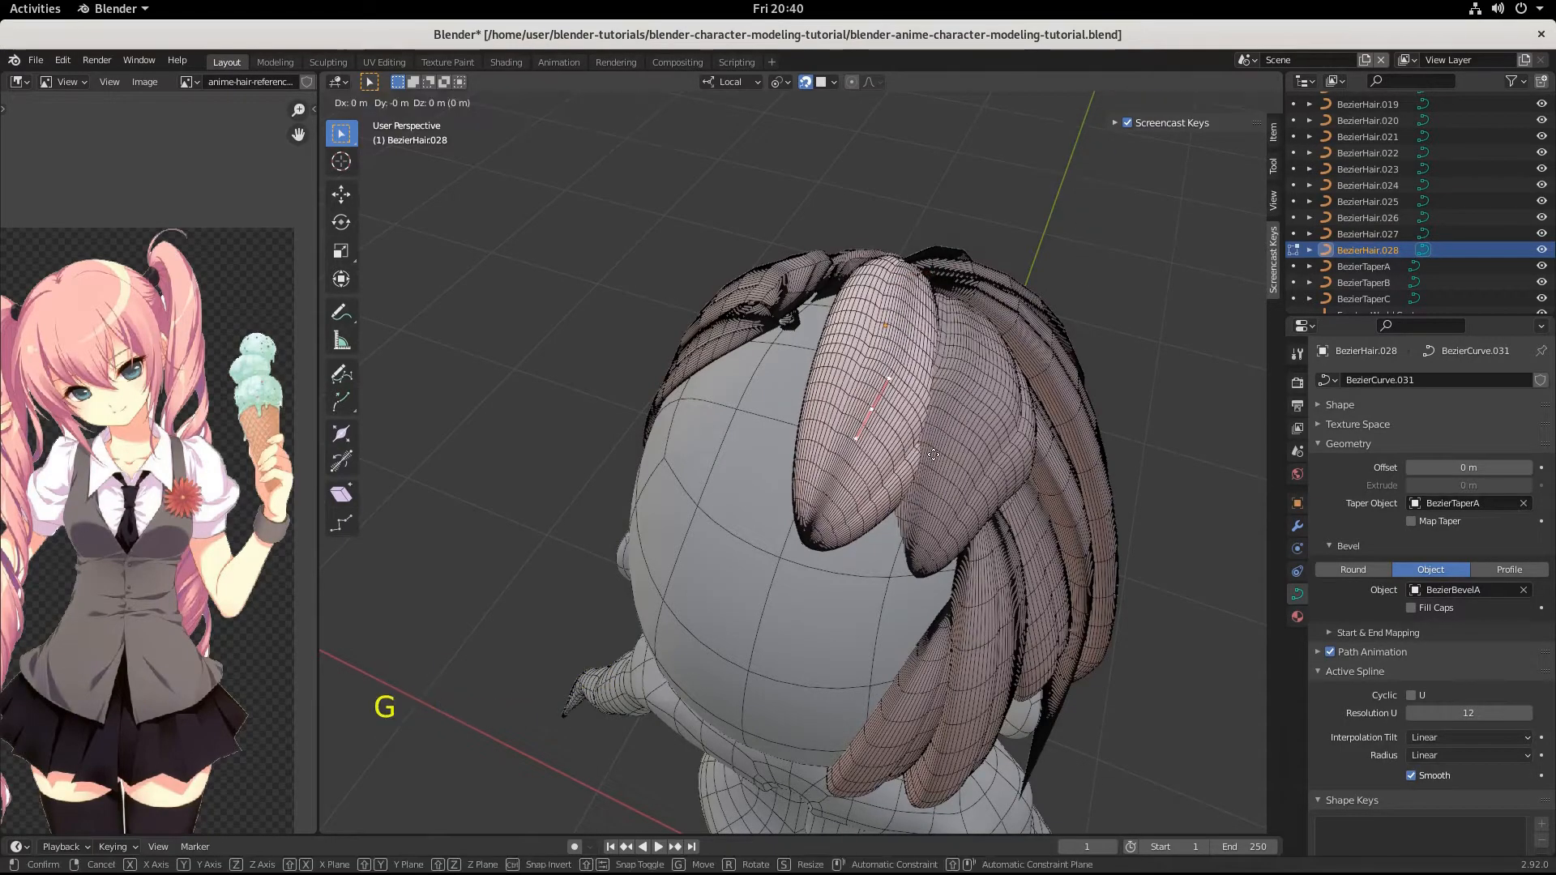
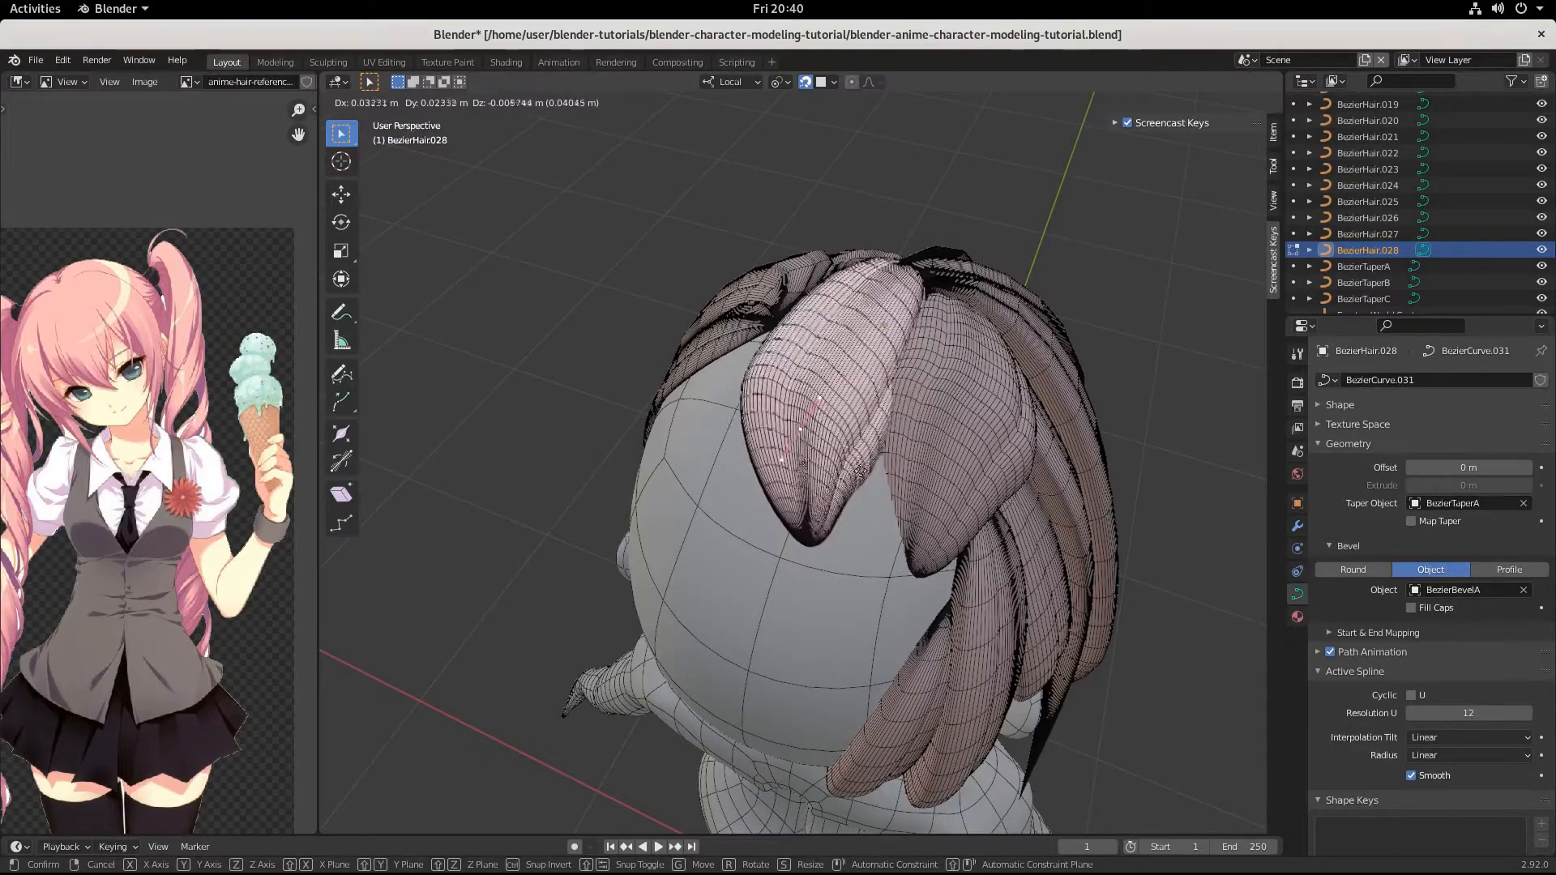
Move the crown strand's middle point by about 0.015, 0.024, -0.012 m and its tip by about -0.016, -0.006, -0.016 m.
{"action": "key", "text": "ctrl"}
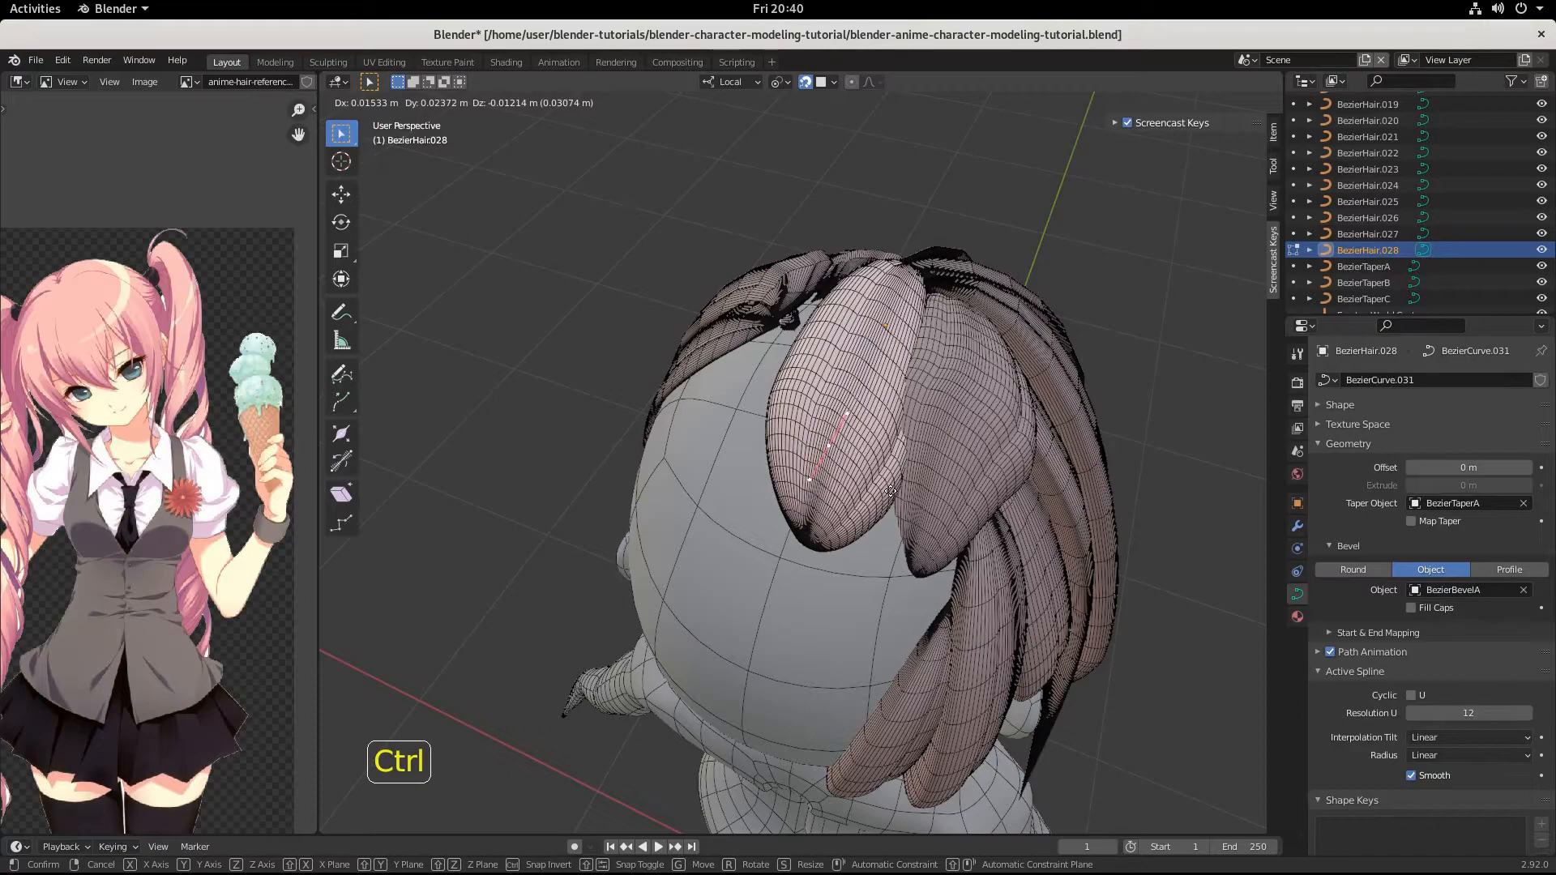
{"action": "left_click", "coordinate": [889, 491], "text": "ctrl"}
{"action": "middle_click_drag", "start_coordinate": [890, 491], "coordinate": [662, 345]}
{"action": "left_click", "coordinate": [699, 375]}
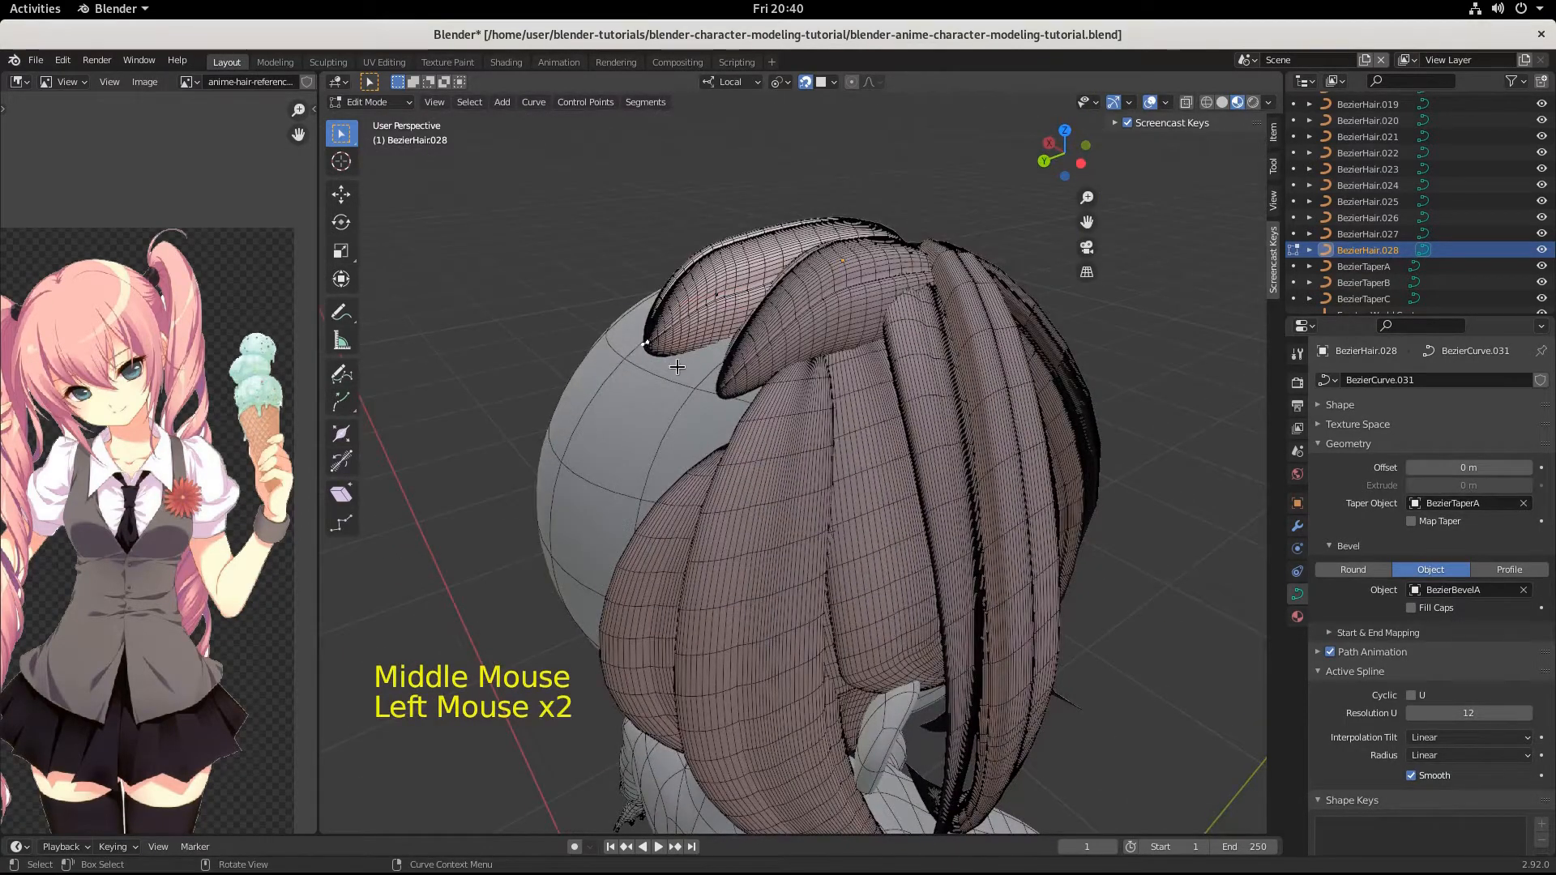
{"action": "key", "text": "g"}
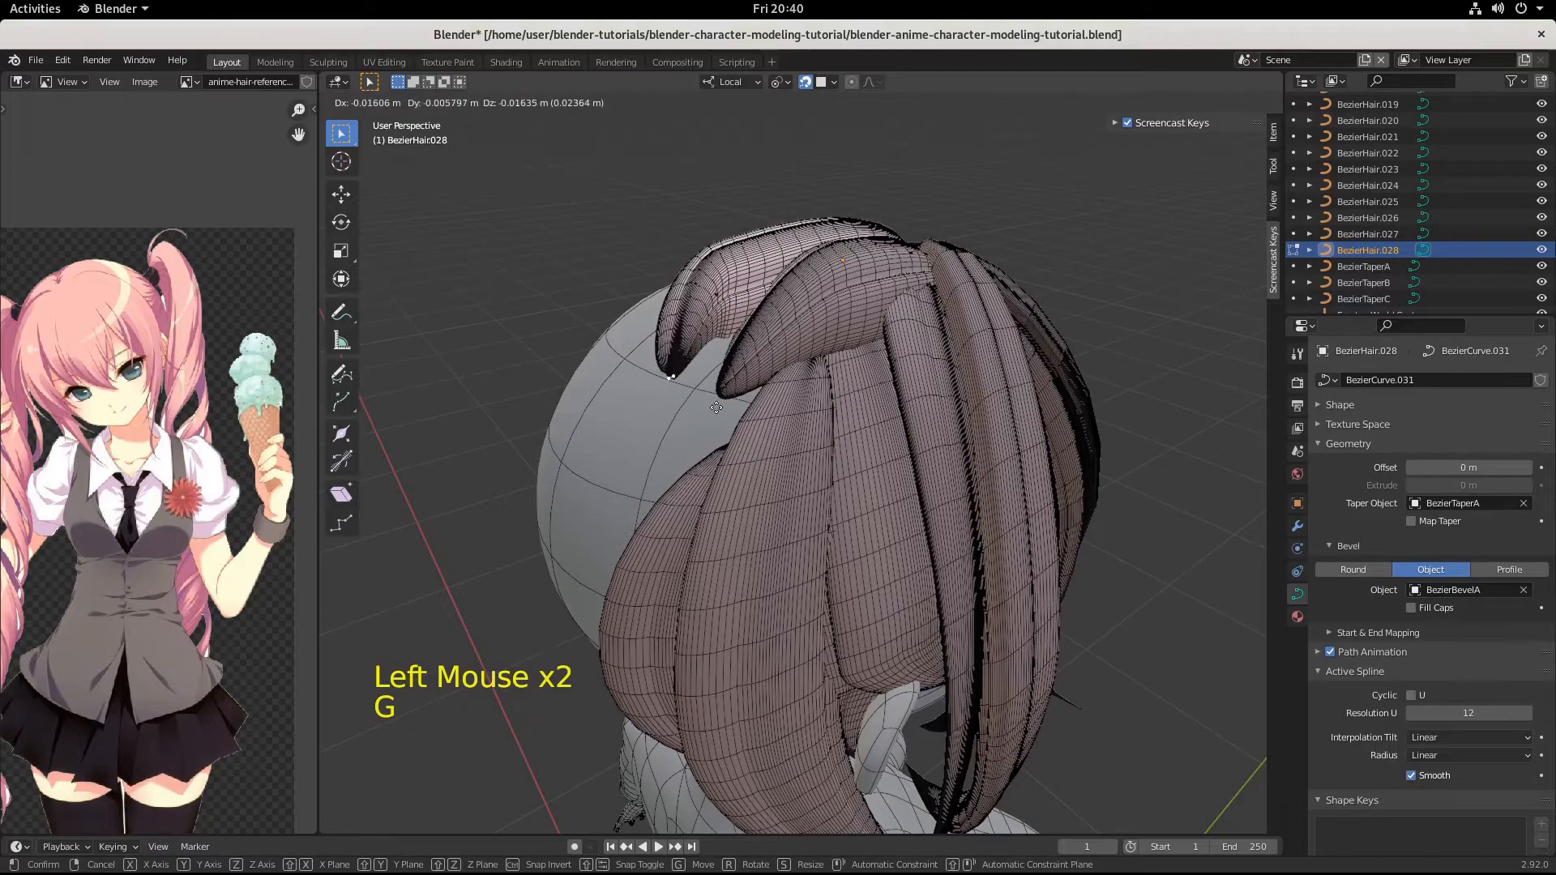
{"action": "left_click", "coordinate": [712, 397]}
Scale the strand tip's handles by 3.996 and rotate them 137° in the view from behind the head.
{"action": "middle_click_drag", "start_coordinate": [720, 298], "coordinate": [824, 341]}
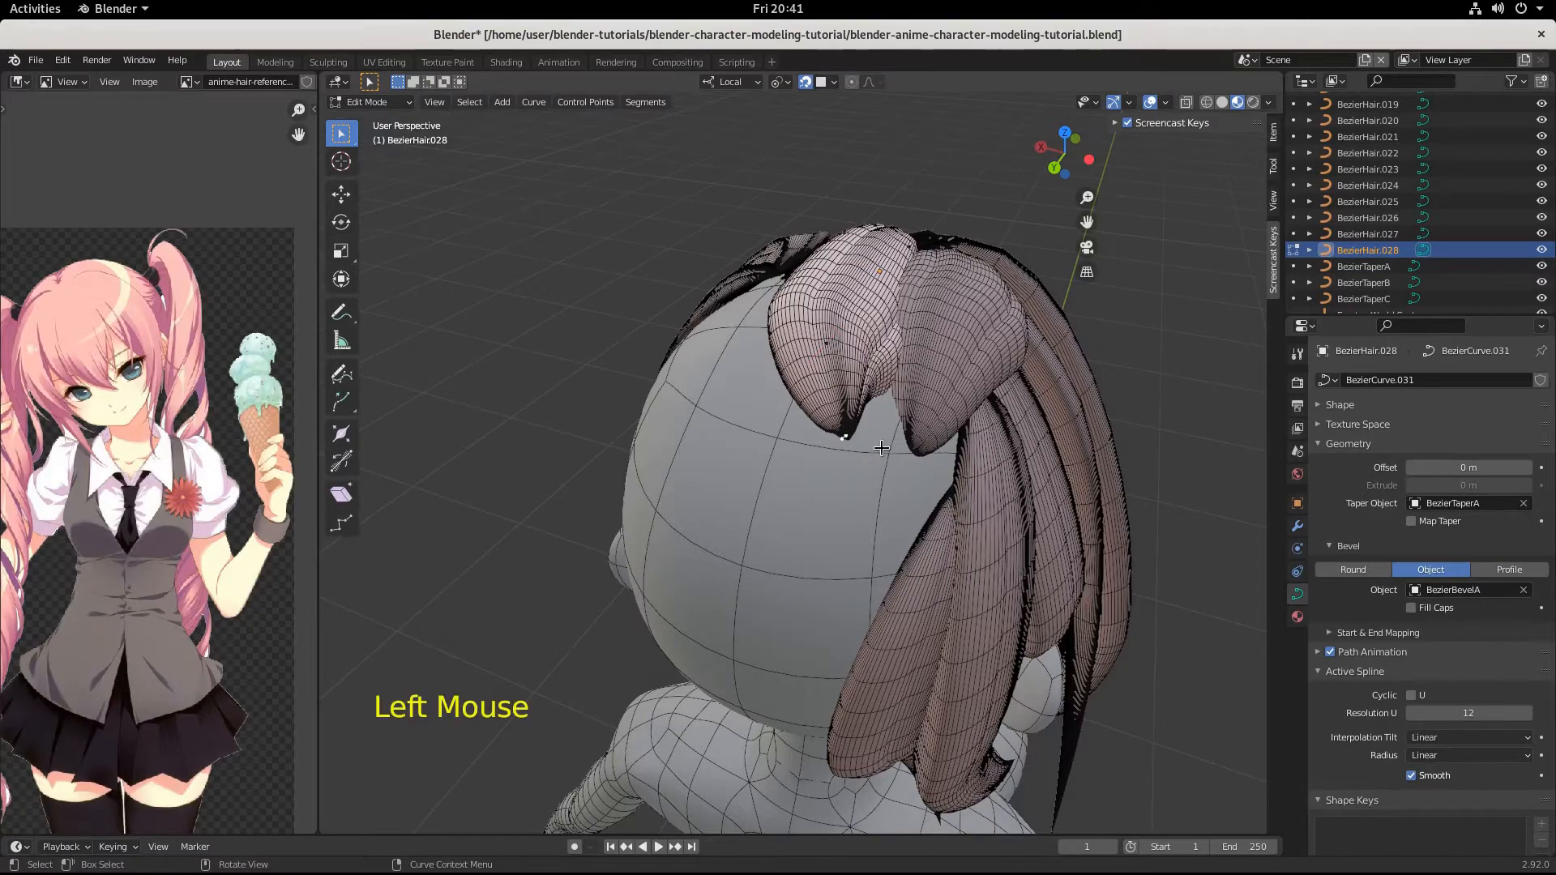
{"action": "key", "text": "s"}
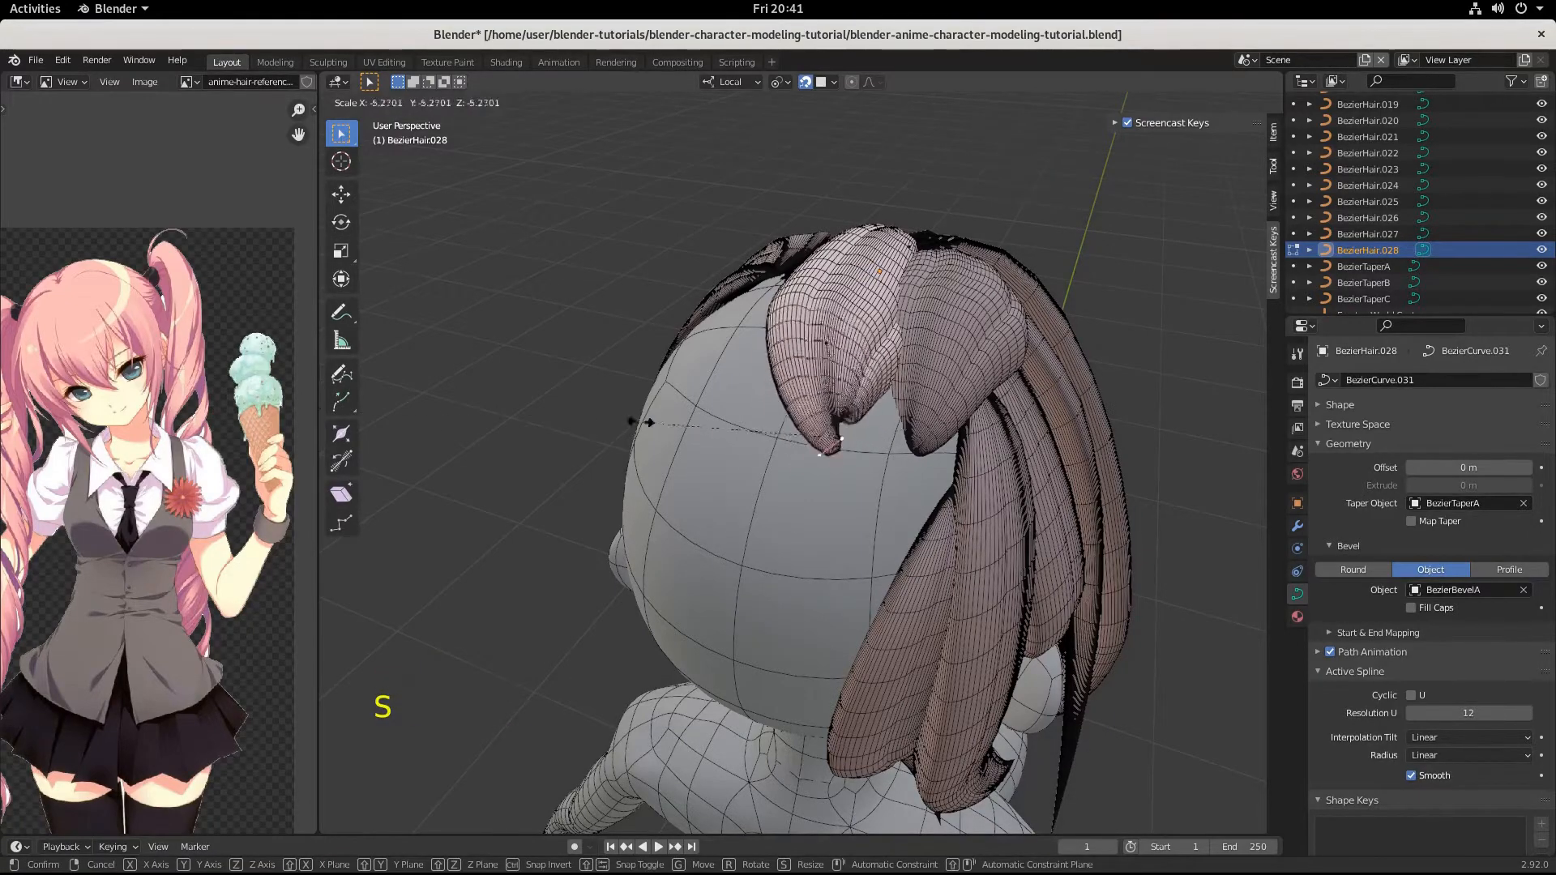
{"action": "left_click", "coordinate": [990, 516]}
{"action": "key", "text": "r"}
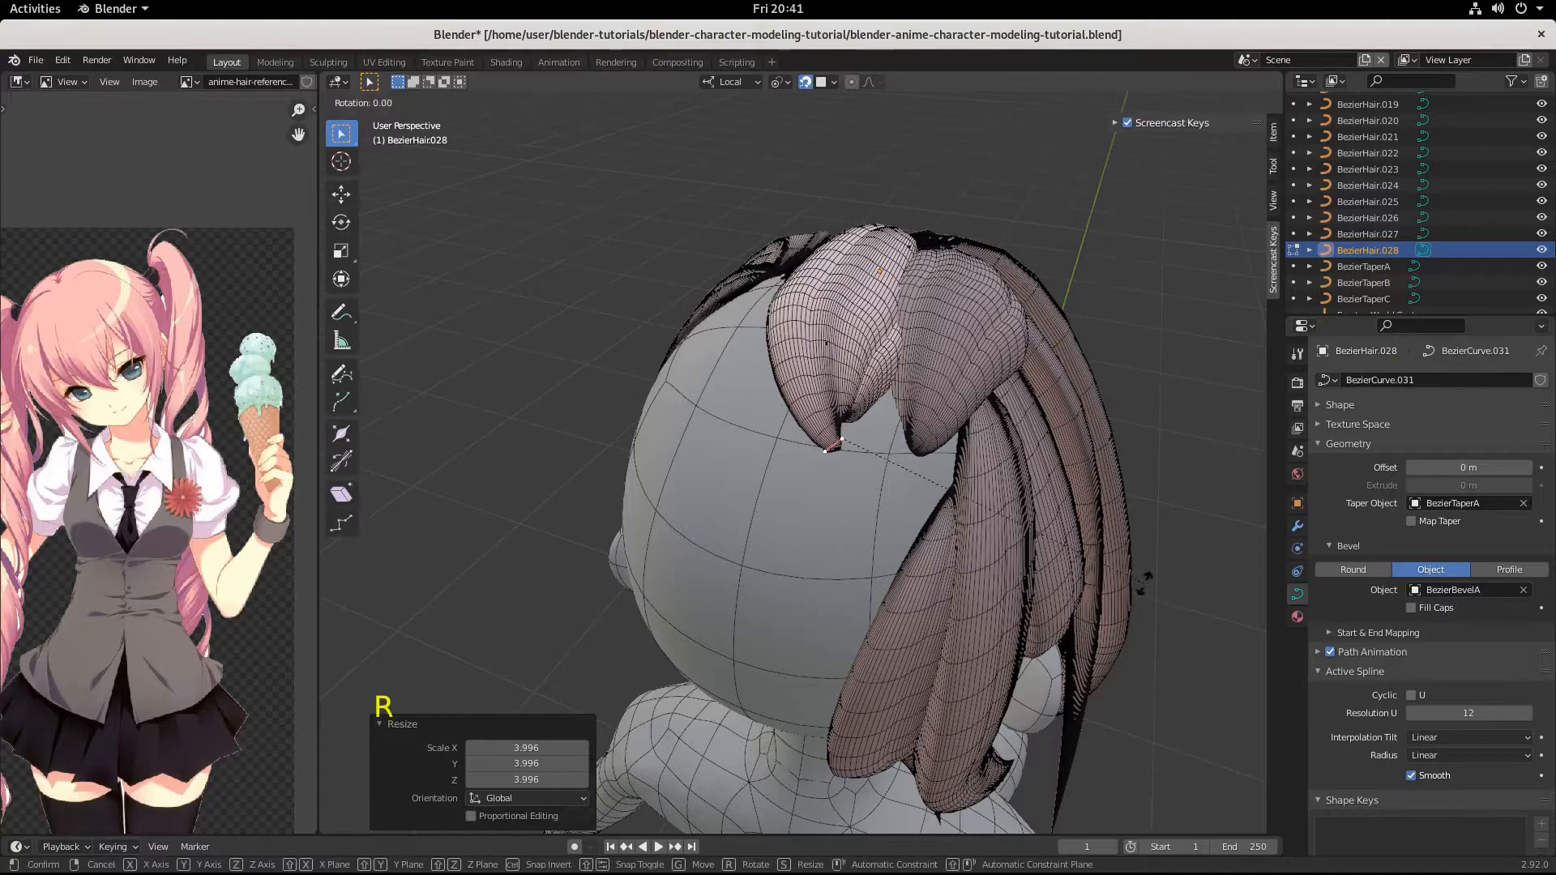
{"action": "left_click", "coordinate": [696, 480]}
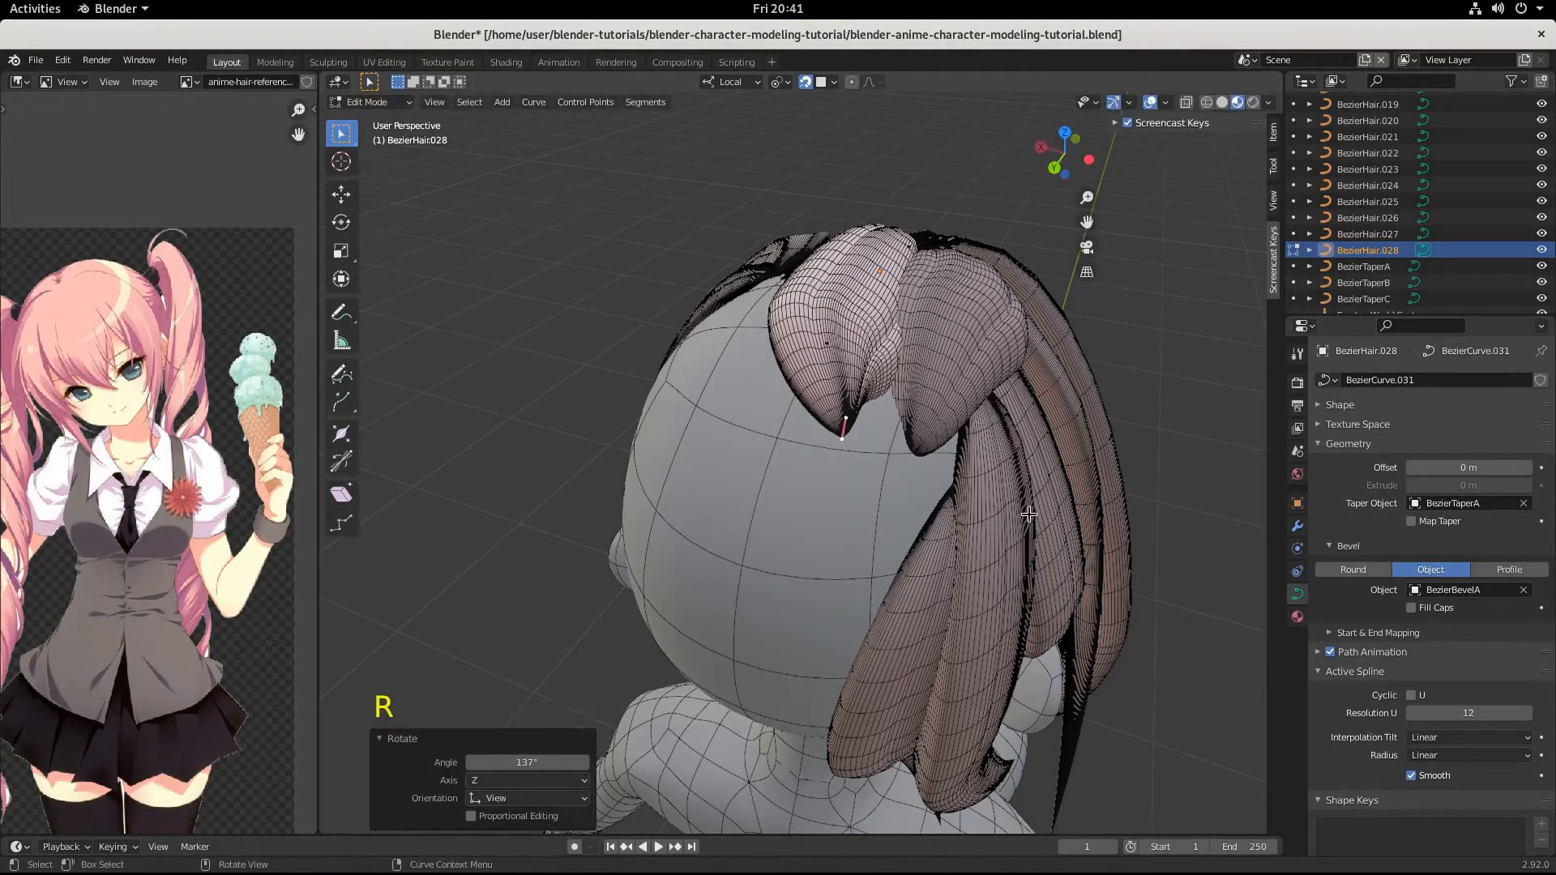
Move the strand's tip by about 0.022, 0.010, -0.0007 m and shrink its handles by a factor of 0.249.
{"action": "key", "text": "g"}
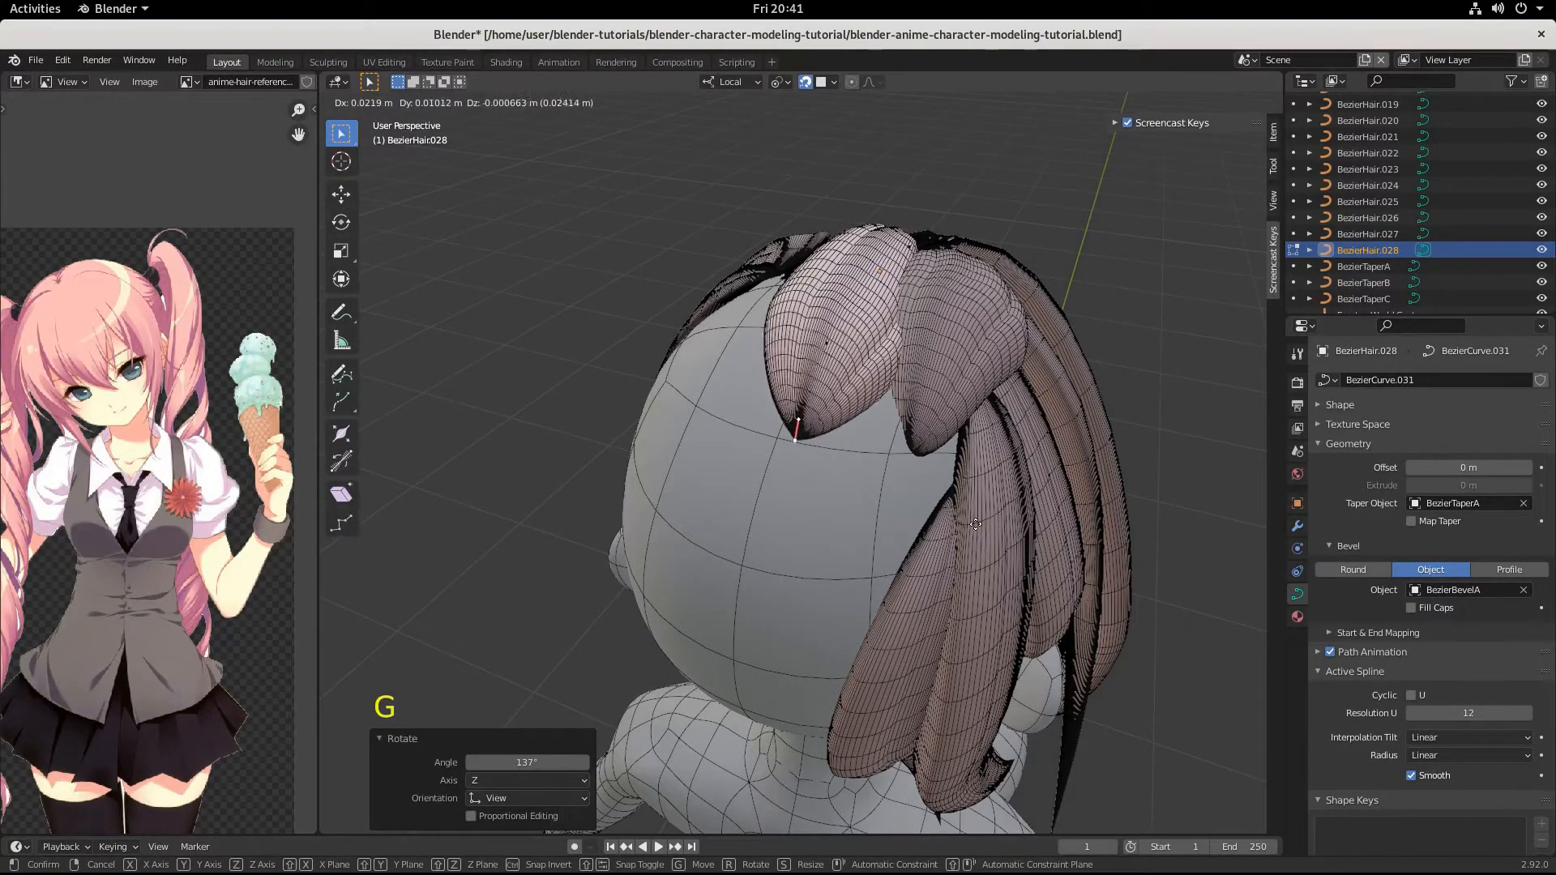
{"action": "left_click", "coordinate": [977, 515]}
{"action": "mouse_move", "coordinate": [962, 538]}
{"action": "middle_mouse_down"}
{"action": "mouse_move", "coordinate": [968, 592]}
{"action": "mouse_move", "coordinate": [948, 527]}
{"action": "middle_mouse_up"}
{"action": "left_click", "coordinate": [926, 460]}
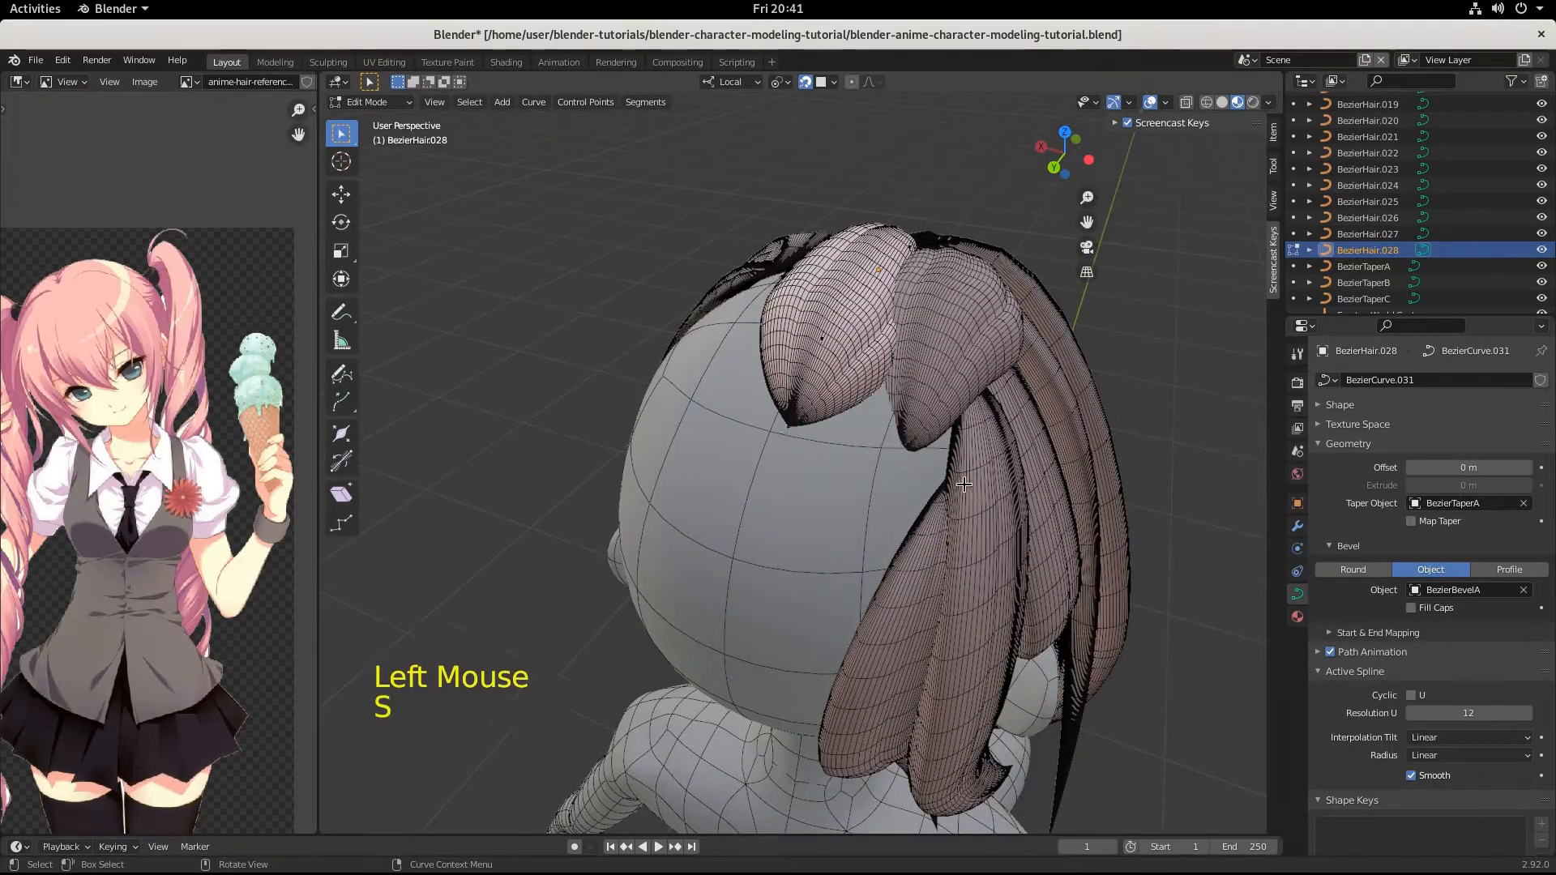
{"action": "key", "text": "s"}
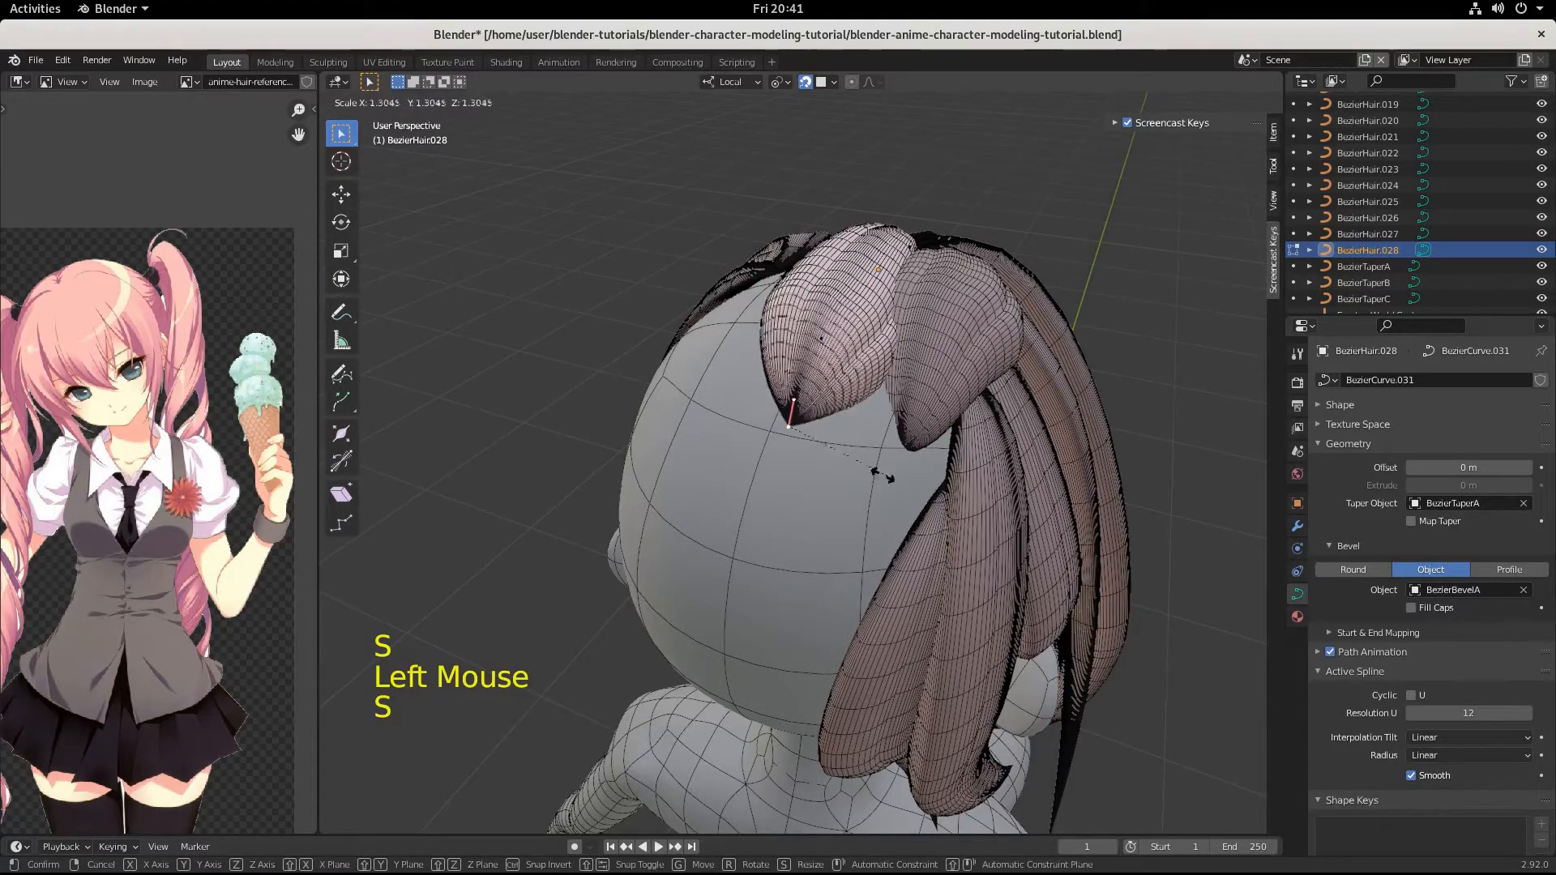
{"action": "left_click", "coordinate": [803, 443]}
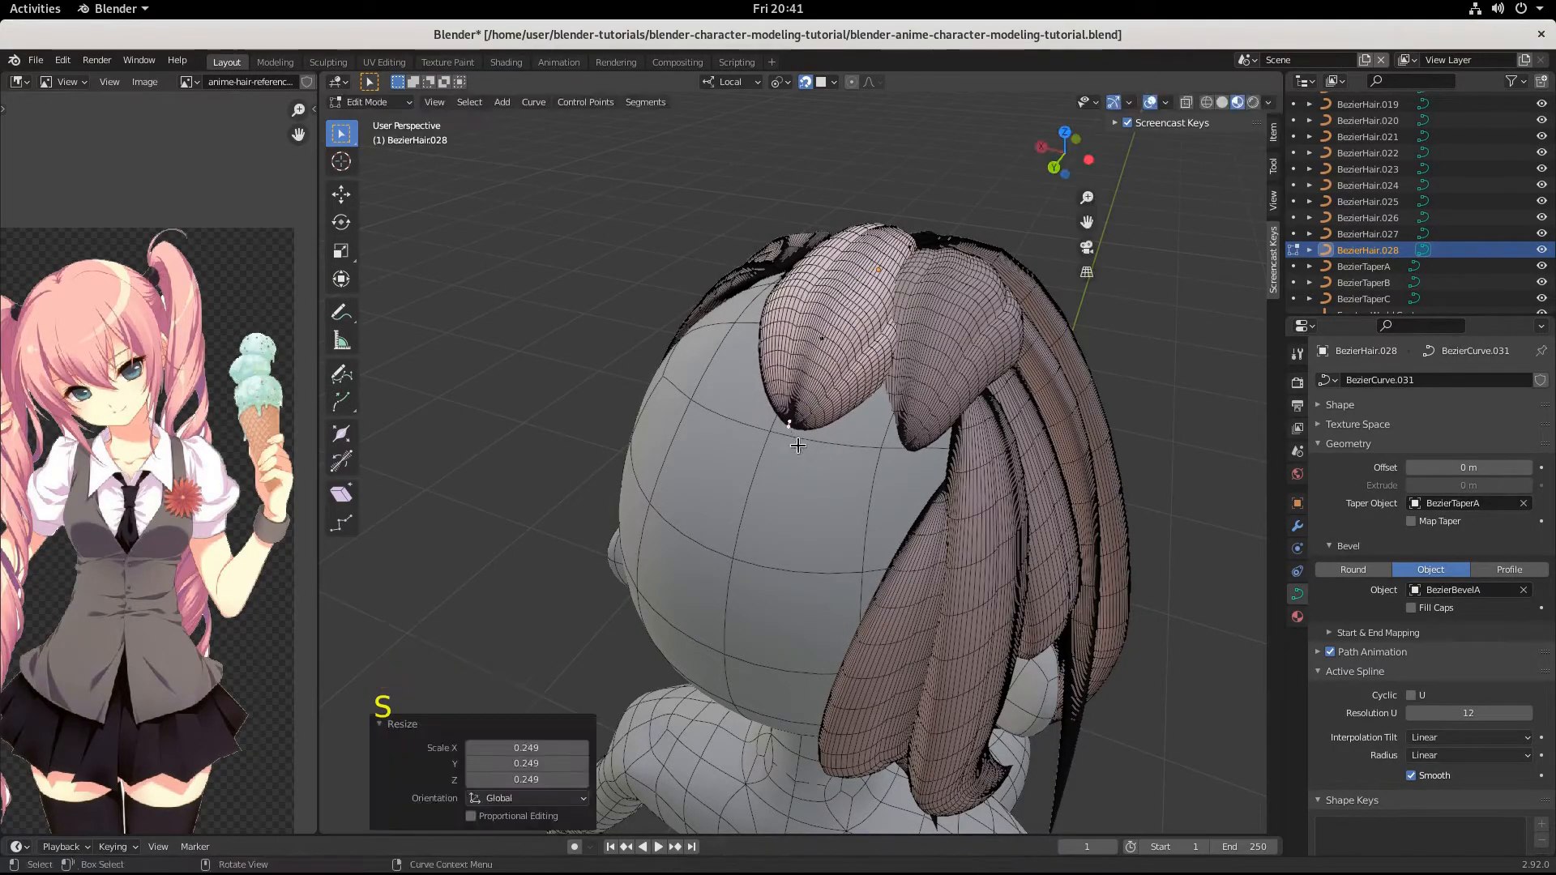
Duplicate the finished crown strand as an object and offset the copy by 0.052624, 0.009405, 0.001992 m.
{"action": "middle_click_drag", "start_coordinate": [803, 443], "coordinate": [911, 498]}
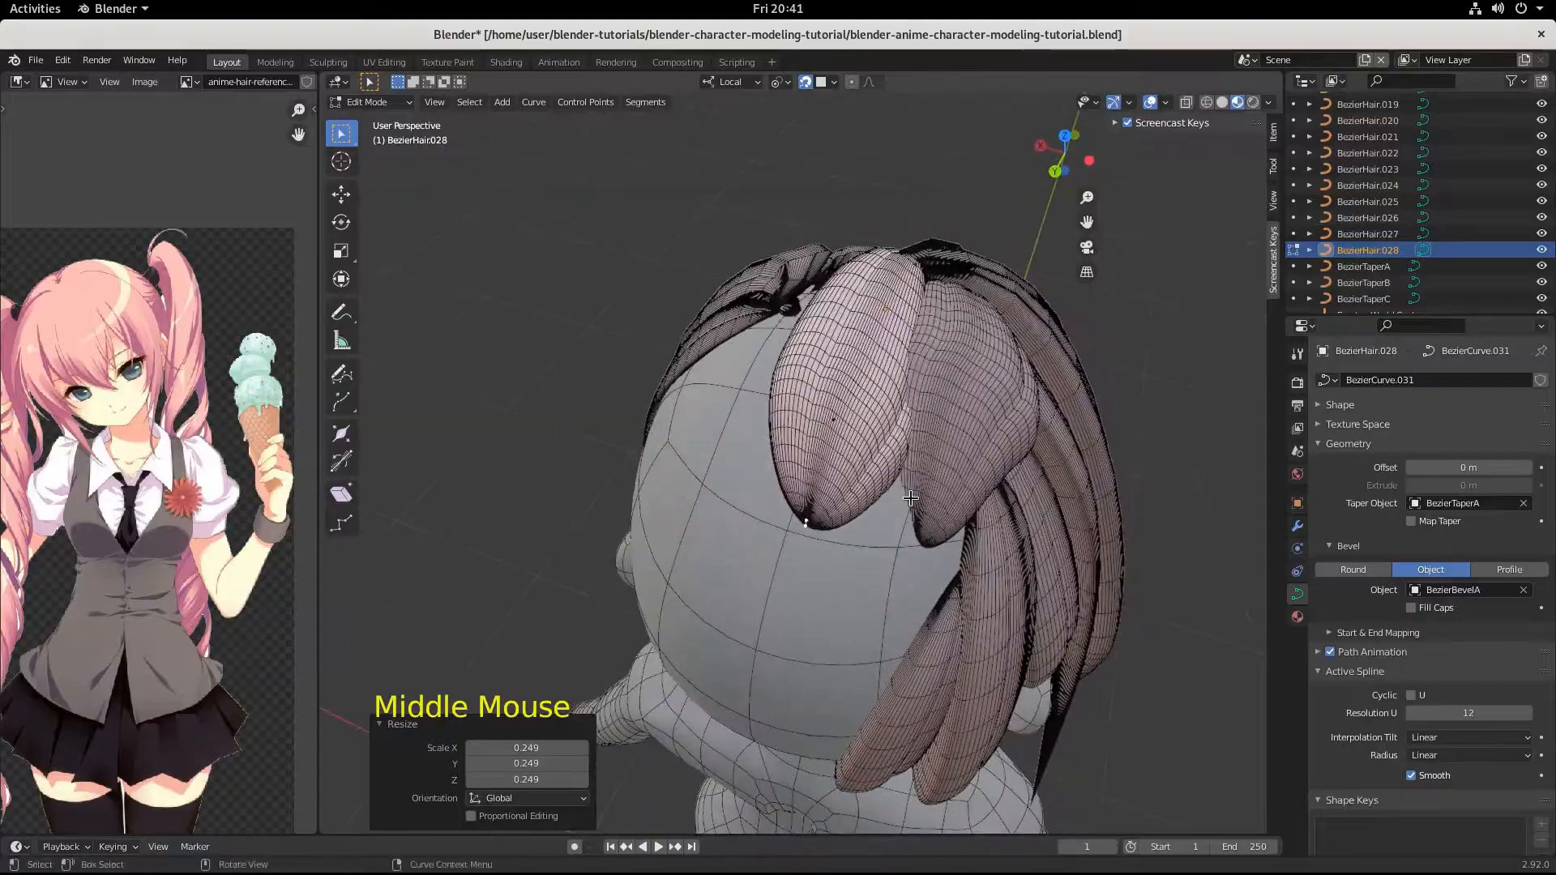
{"action": "middle_click_drag", "start_coordinate": [897, 410], "coordinate": [942, 384]}
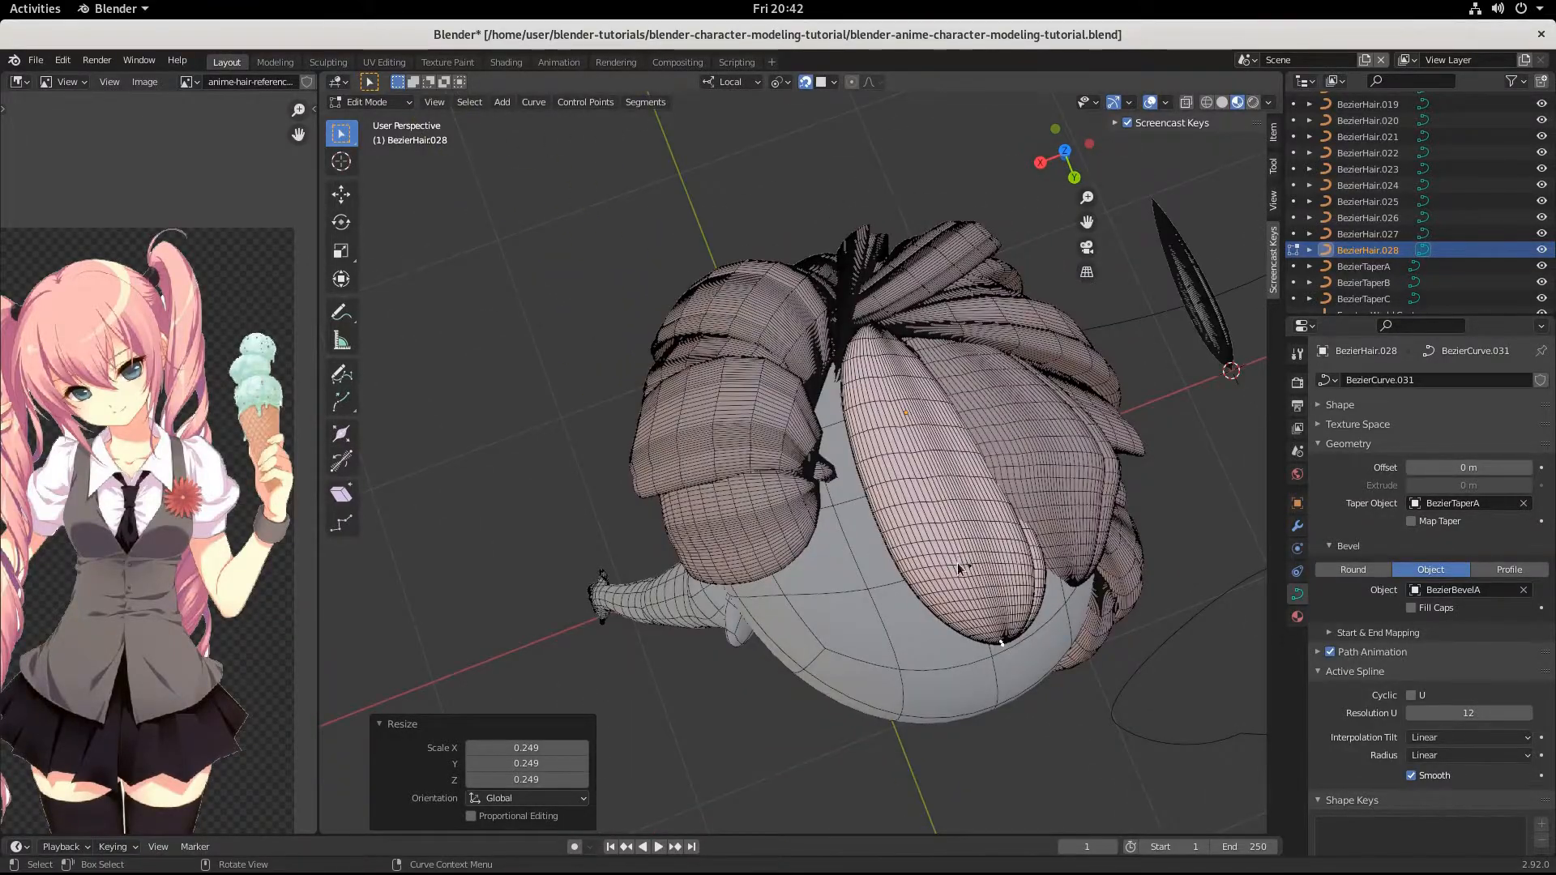
{"action": "key", "text": "Tab"}
{"action": "middle_click_drag", "start_coordinate": [942, 535], "coordinate": [851, 528]}
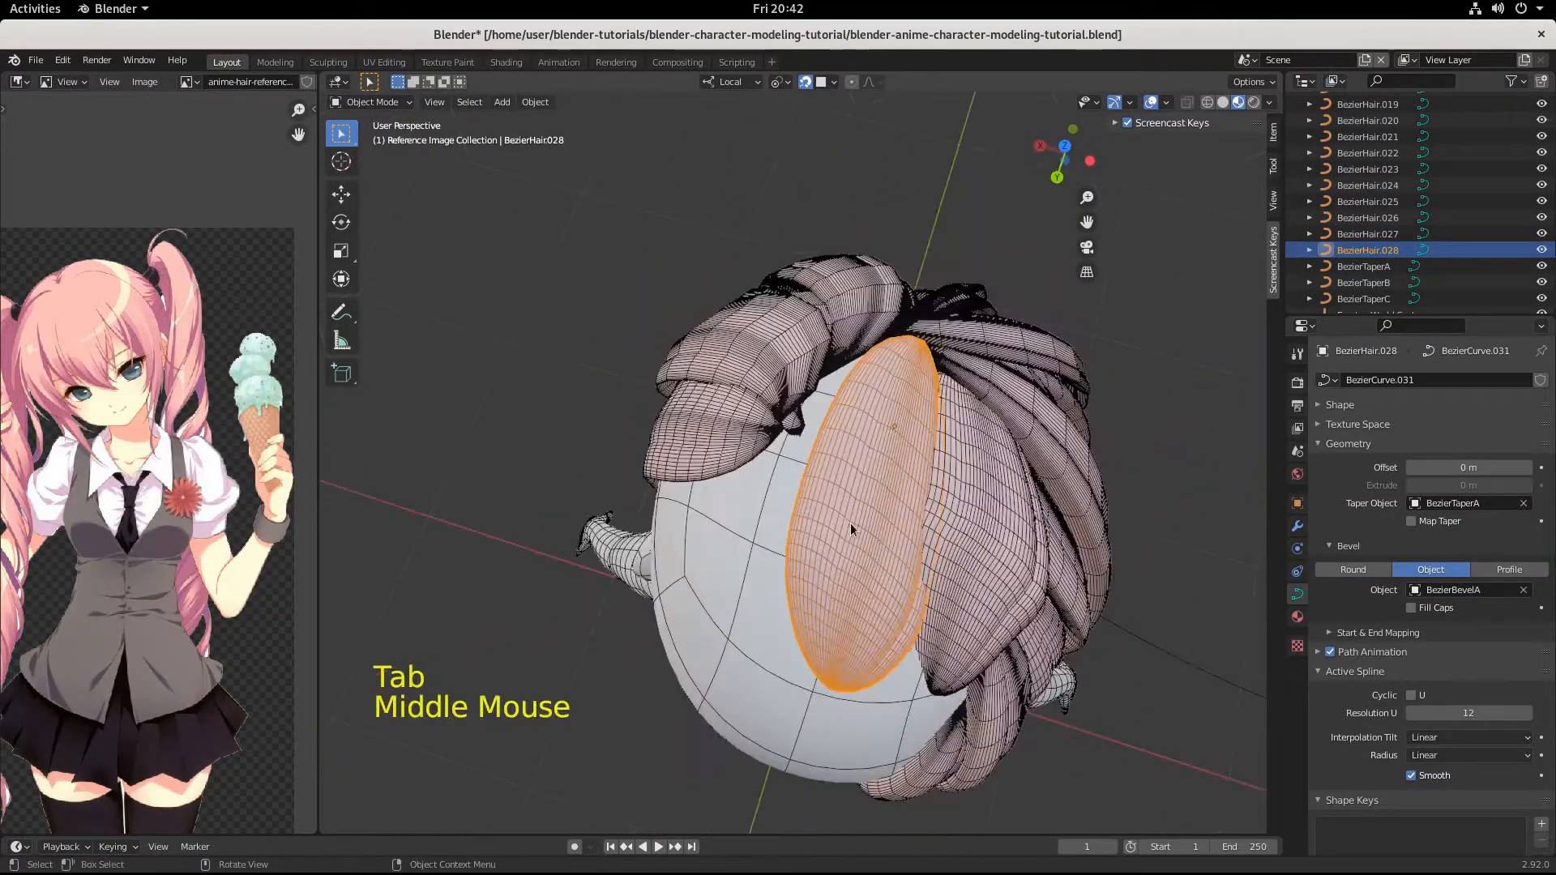
{"action": "key", "text": "shift+d"}
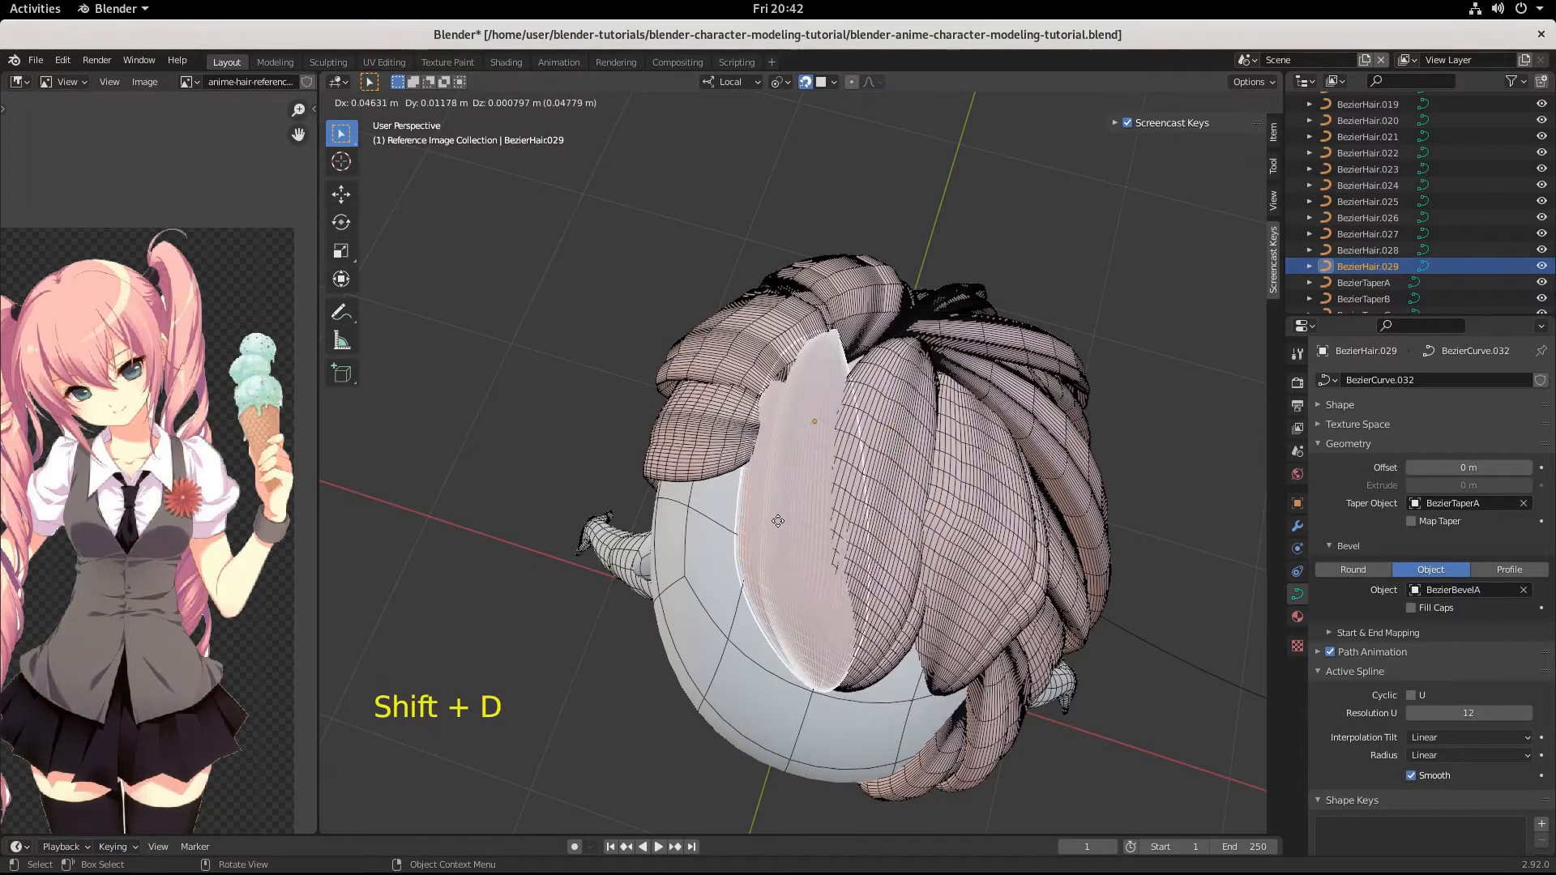
{"action": "left_click", "coordinate": [784, 523]}
Rotate the duplicated strand 31.5° in the view from above the back of the head.
{"action": "middle_click_drag", "start_coordinate": [854, 551], "coordinate": [1040, 545]}
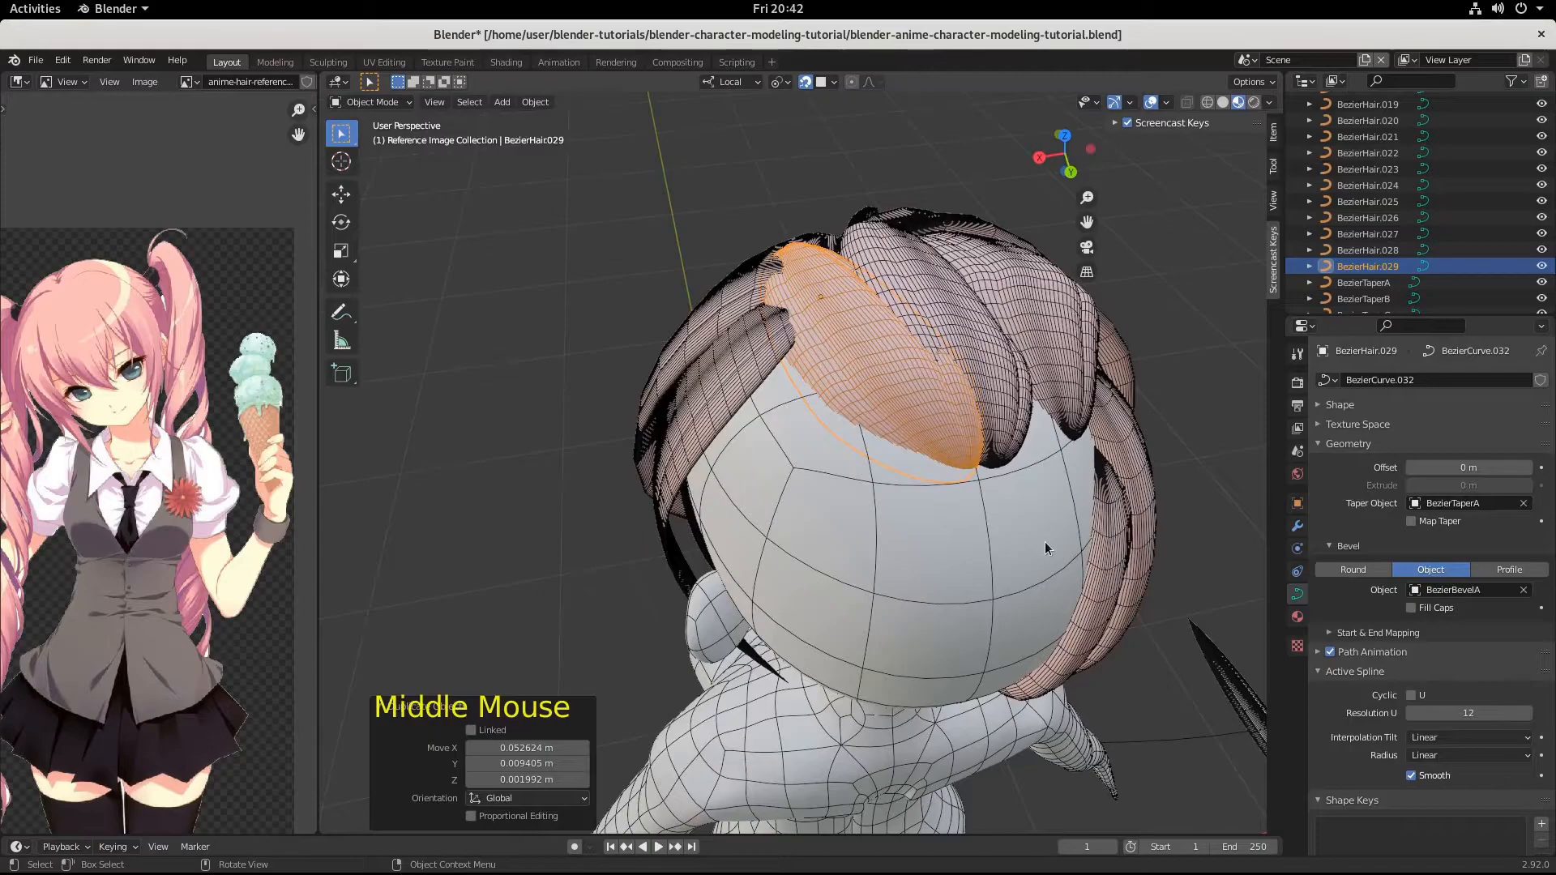
{"action": "key", "text": "r"}
{"action": "left_click", "coordinate": [884, 631]}
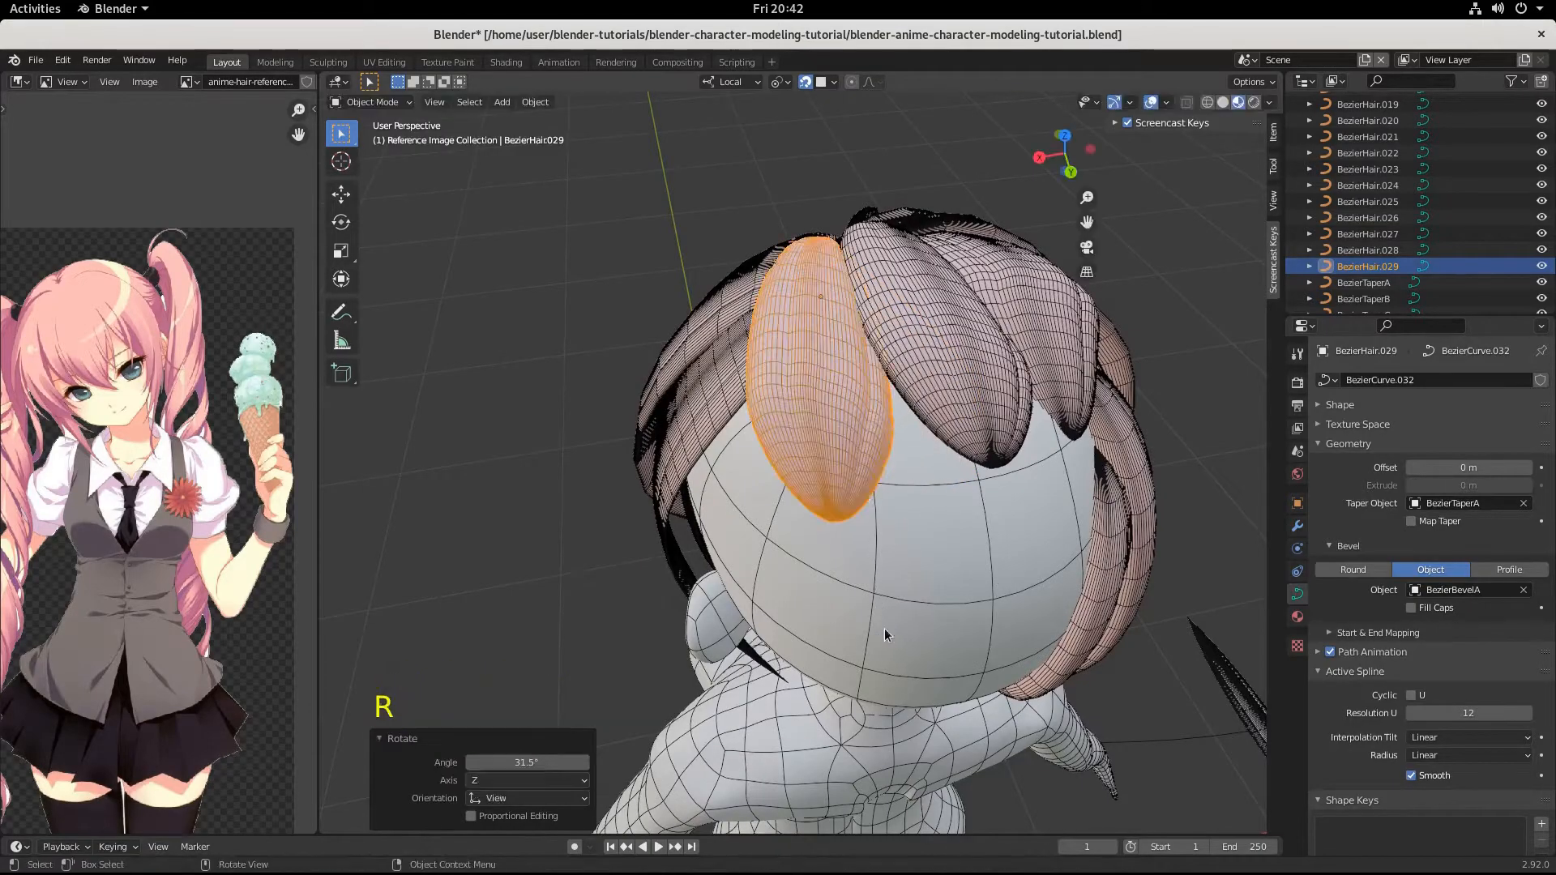
Edit the duplicated strand, moving its tip handle by 0.009609, 0.009446, -0.027448 m and back up by about -0.008, -0.004, 0.017 m.
{"action": "middle_click_drag", "start_coordinate": [884, 635], "coordinate": [1154, 656]}
{"action": "middle_click_drag", "start_coordinate": [995, 459], "coordinate": [872, 388]}
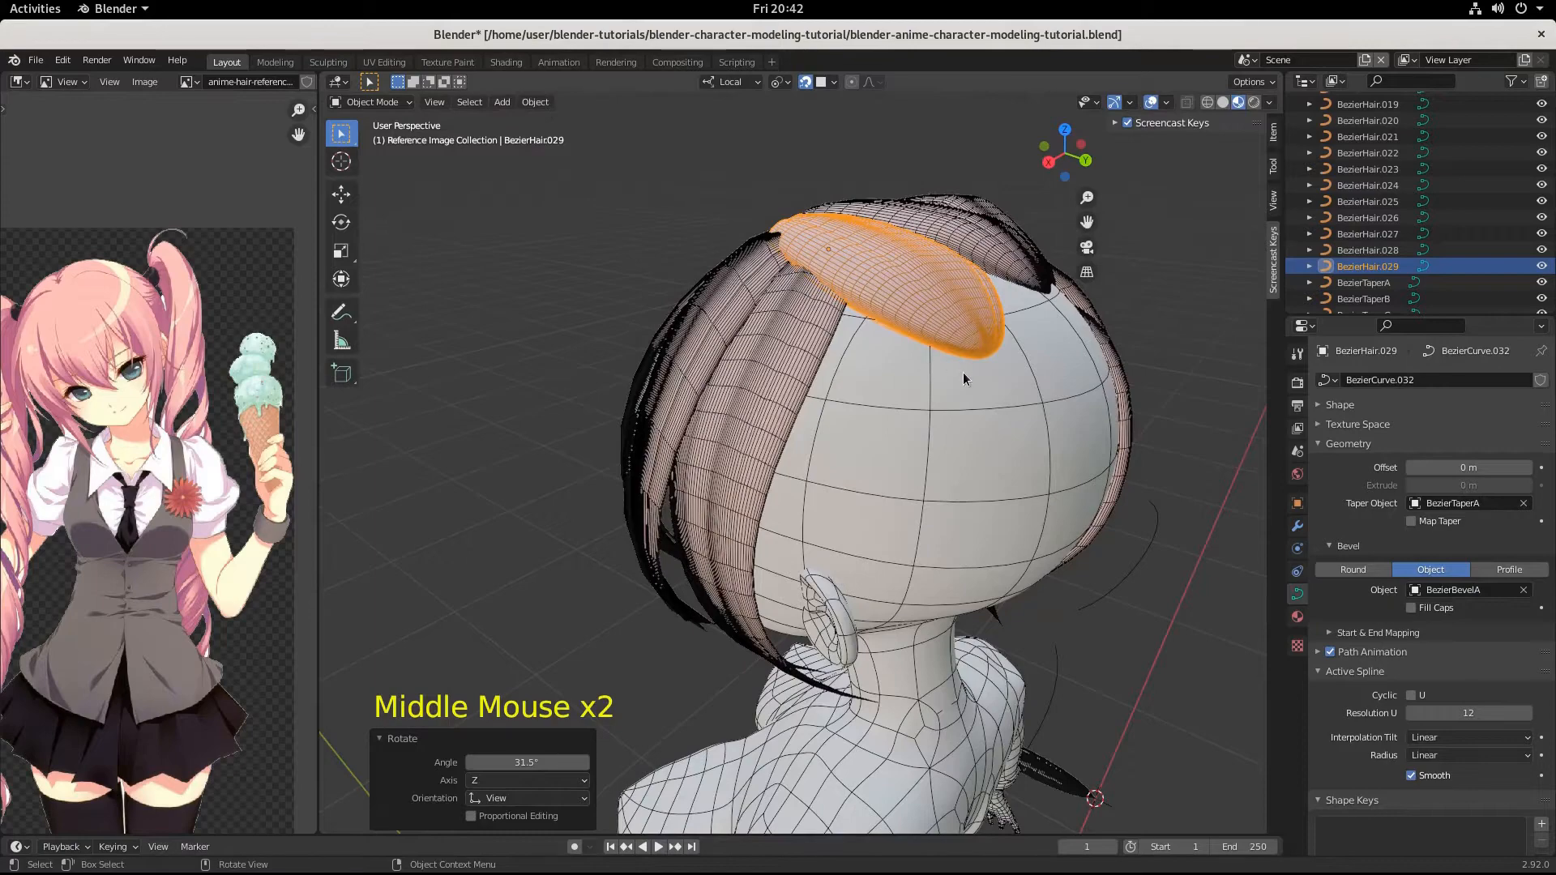
{"action": "key", "text": "Tab"}
{"action": "left_click", "coordinate": [989, 354]}
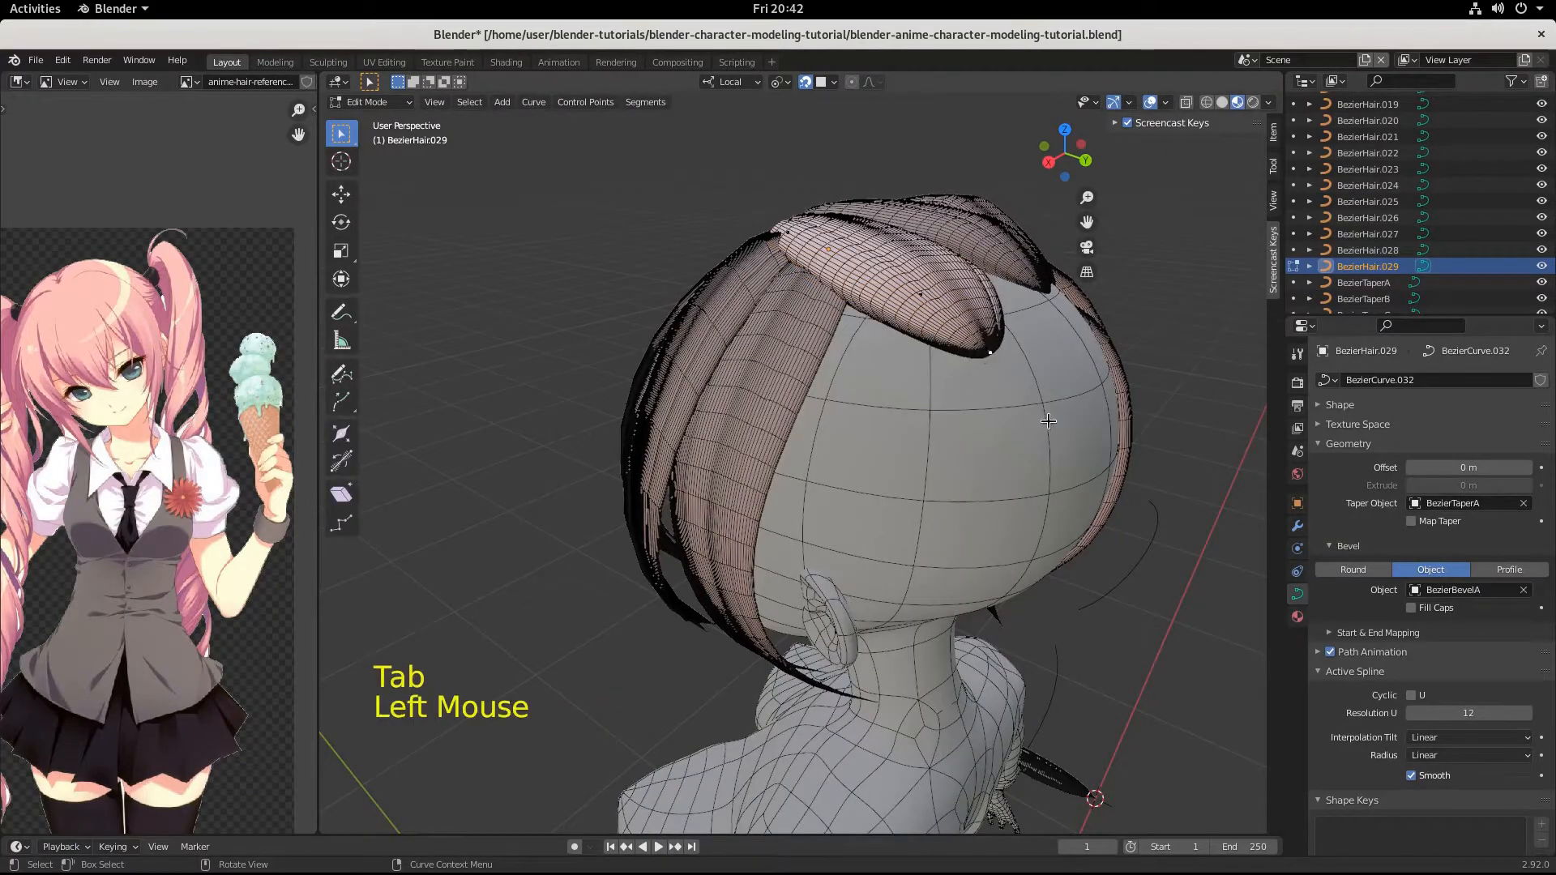
{"action": "key", "text": "g"}
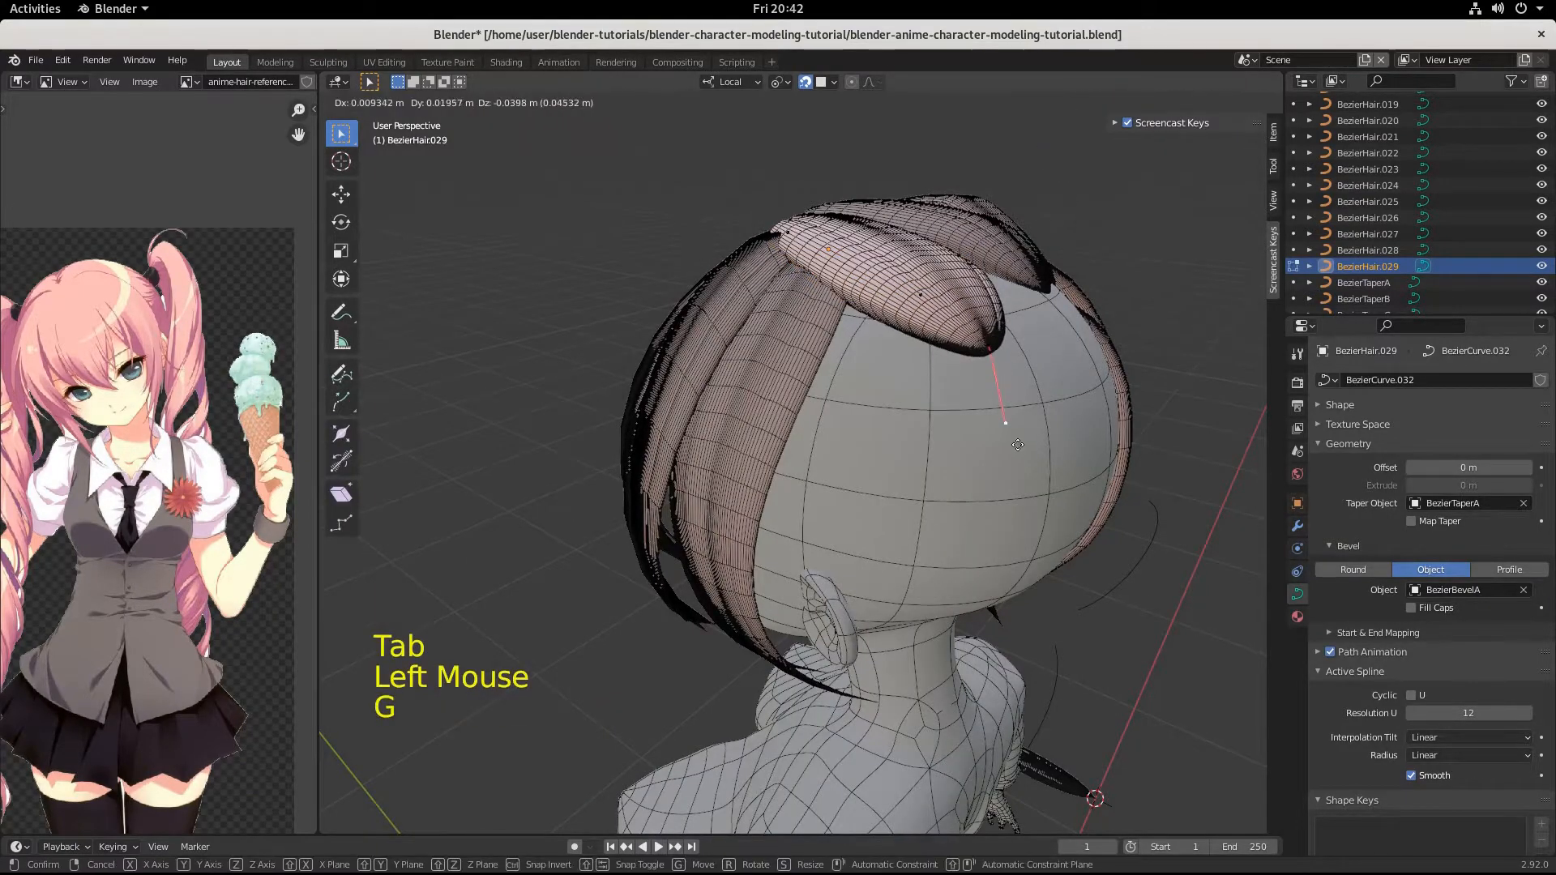
{"action": "left_click", "coordinate": [1004, 423]}
{"action": "key", "text": "g"}
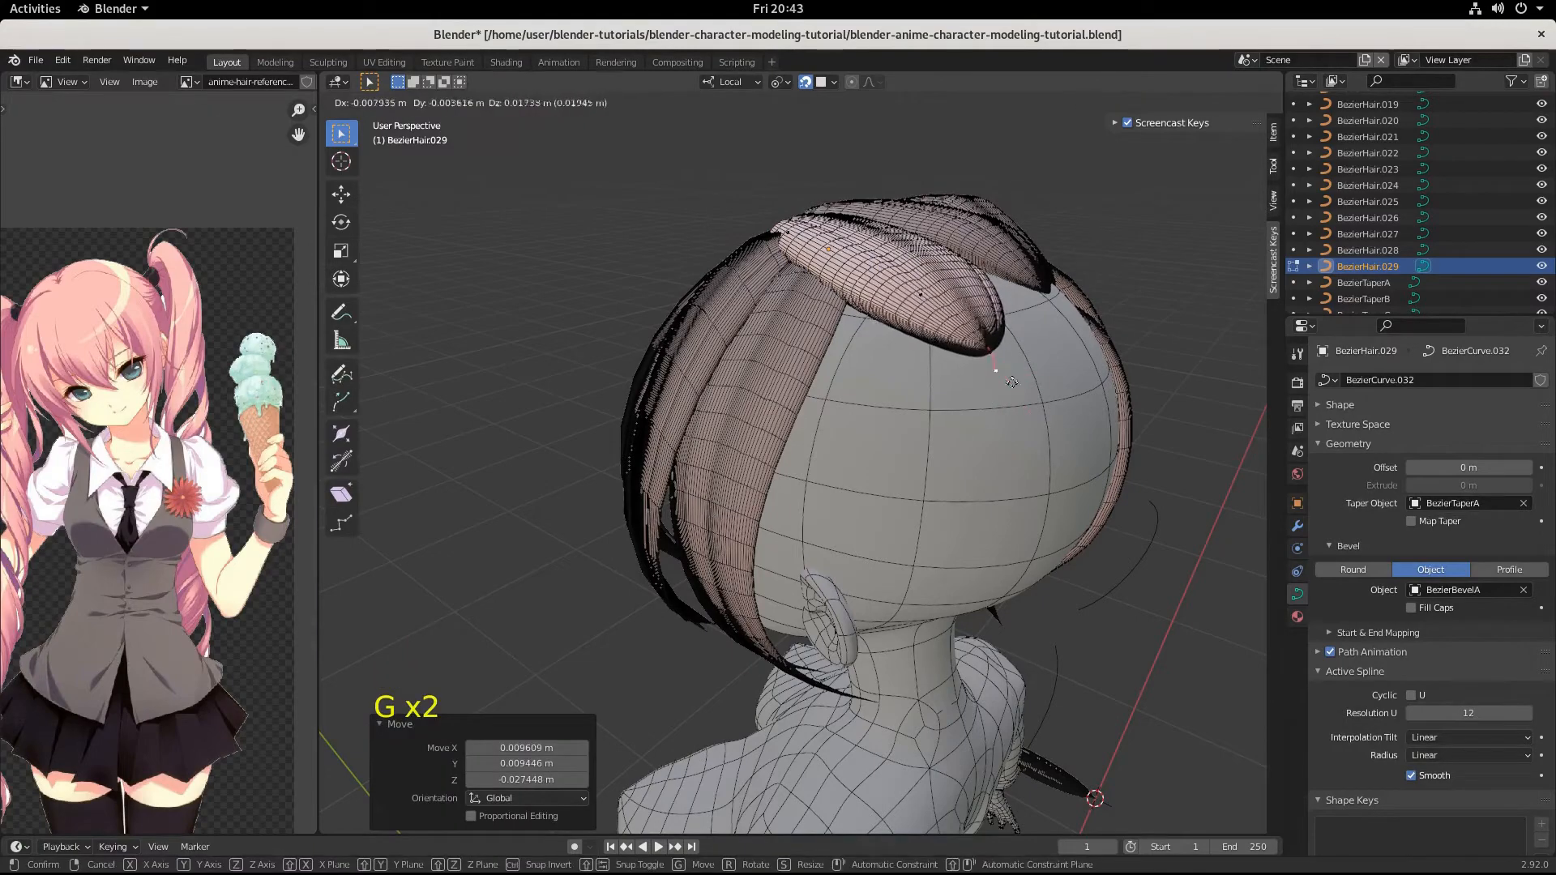
{"action": "left_click", "coordinate": [972, 321]}
Select the duplicated strand's middle control point and adjust its position over the crown.
{"action": "left_click", "coordinate": [935, 300]}
{"action": "key", "text": "g"}
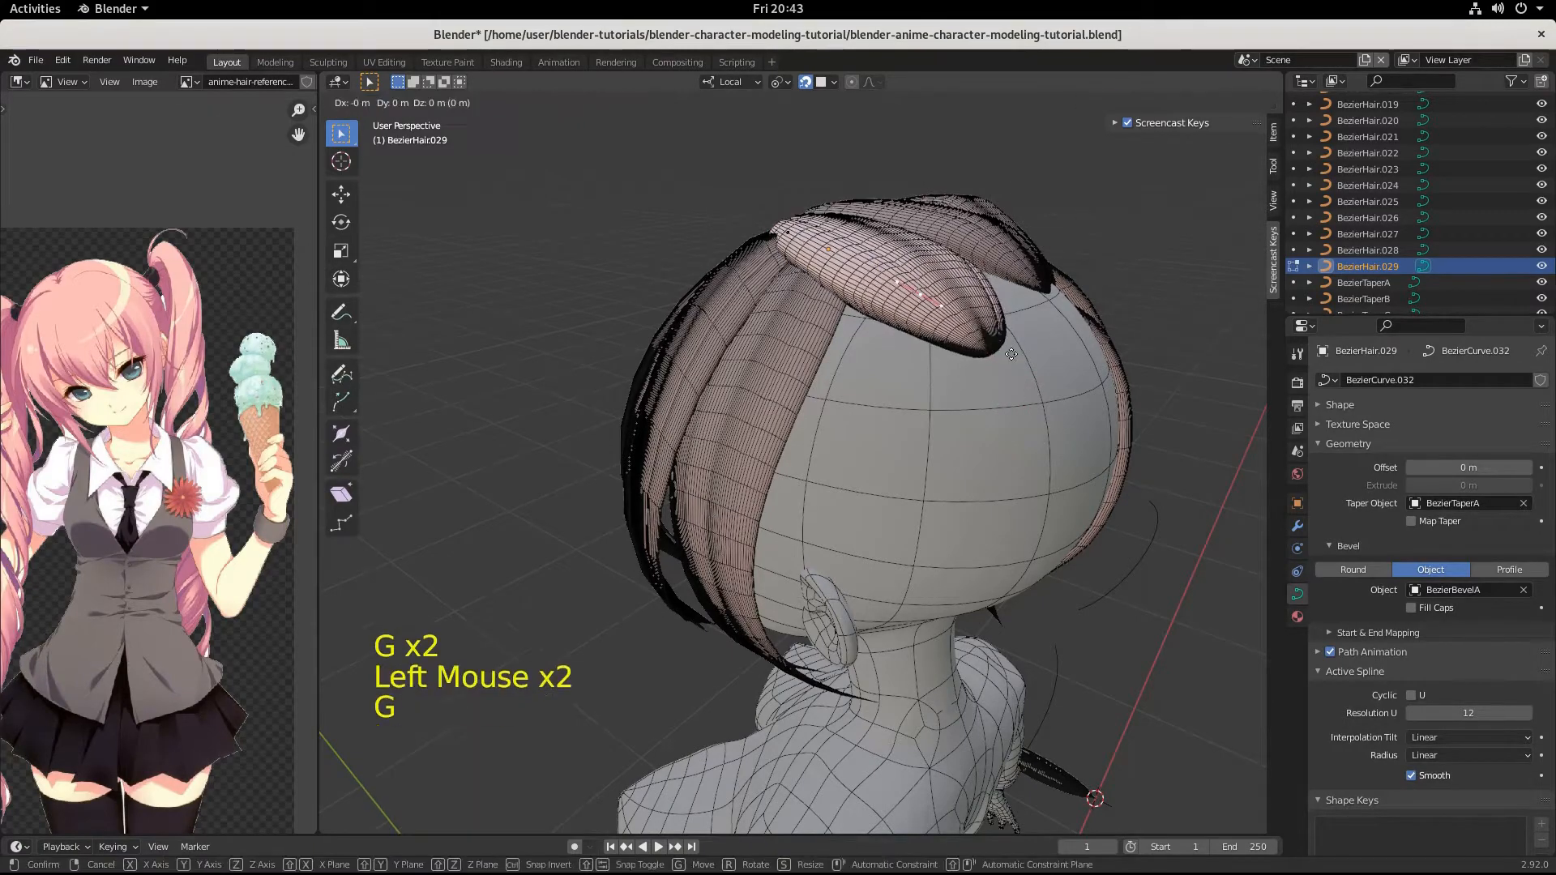
{"action": "left_click", "coordinate": [933, 315]}
Move the duplicated strand's tip down the back of the head by -0.013257, 0.042648, -0.052206 m.
{"action": "middle_click_drag", "start_coordinate": [934, 314], "coordinate": [1009, 269]}
{"action": "left_click", "coordinate": [1007, 295]}
{"action": "key", "text": "g"}
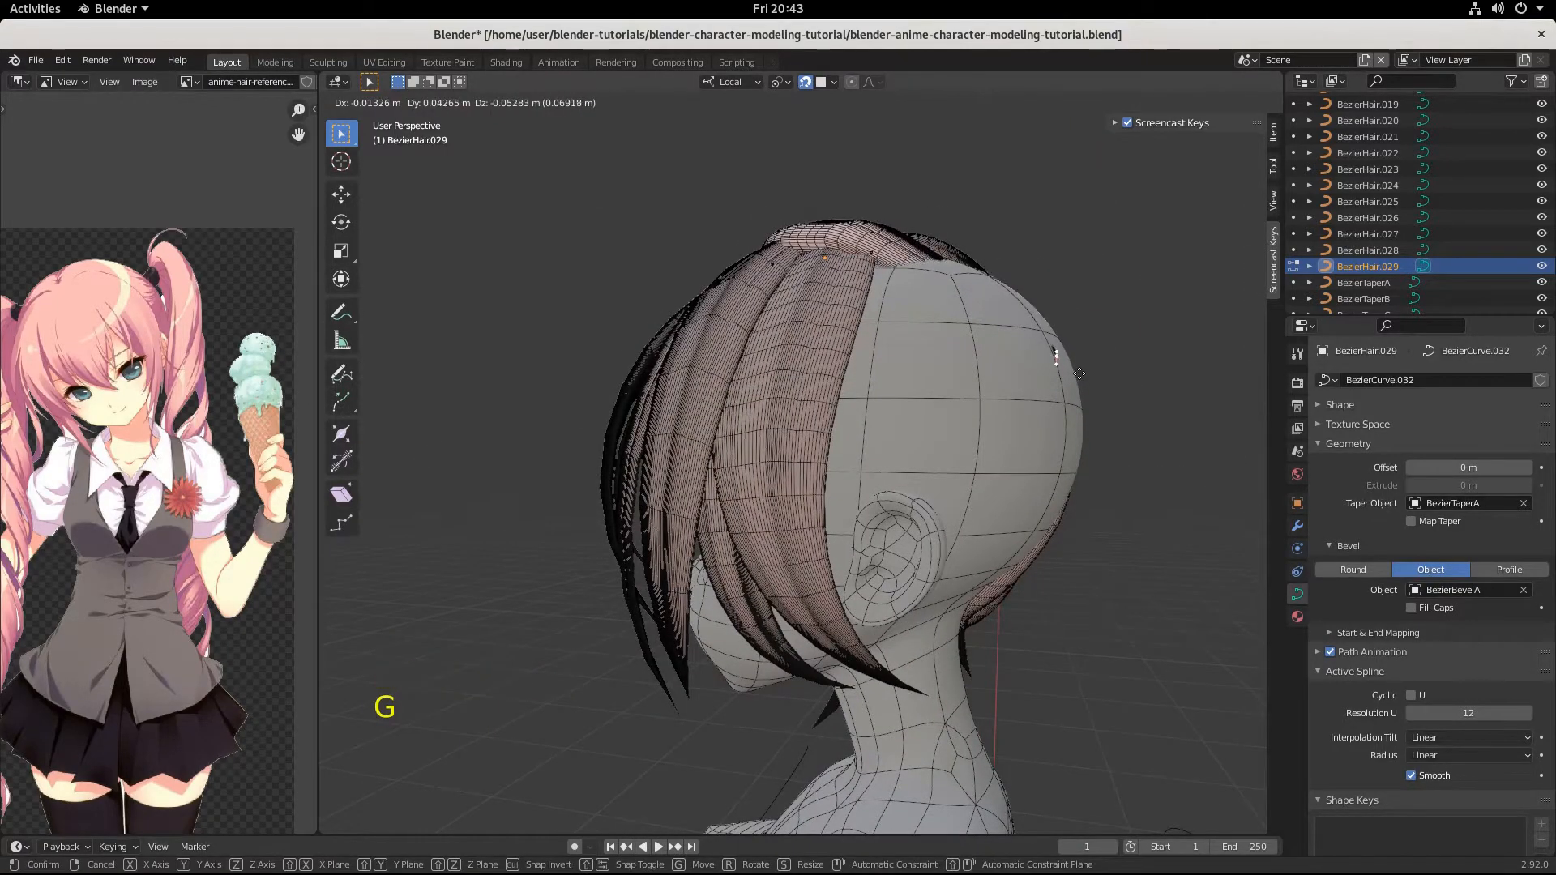
{"action": "left_click", "coordinate": [1078, 372]}
Scale the tip's handles by 4.518 and rotate them 5.57° in the side view.
{"action": "key", "text": "s"}
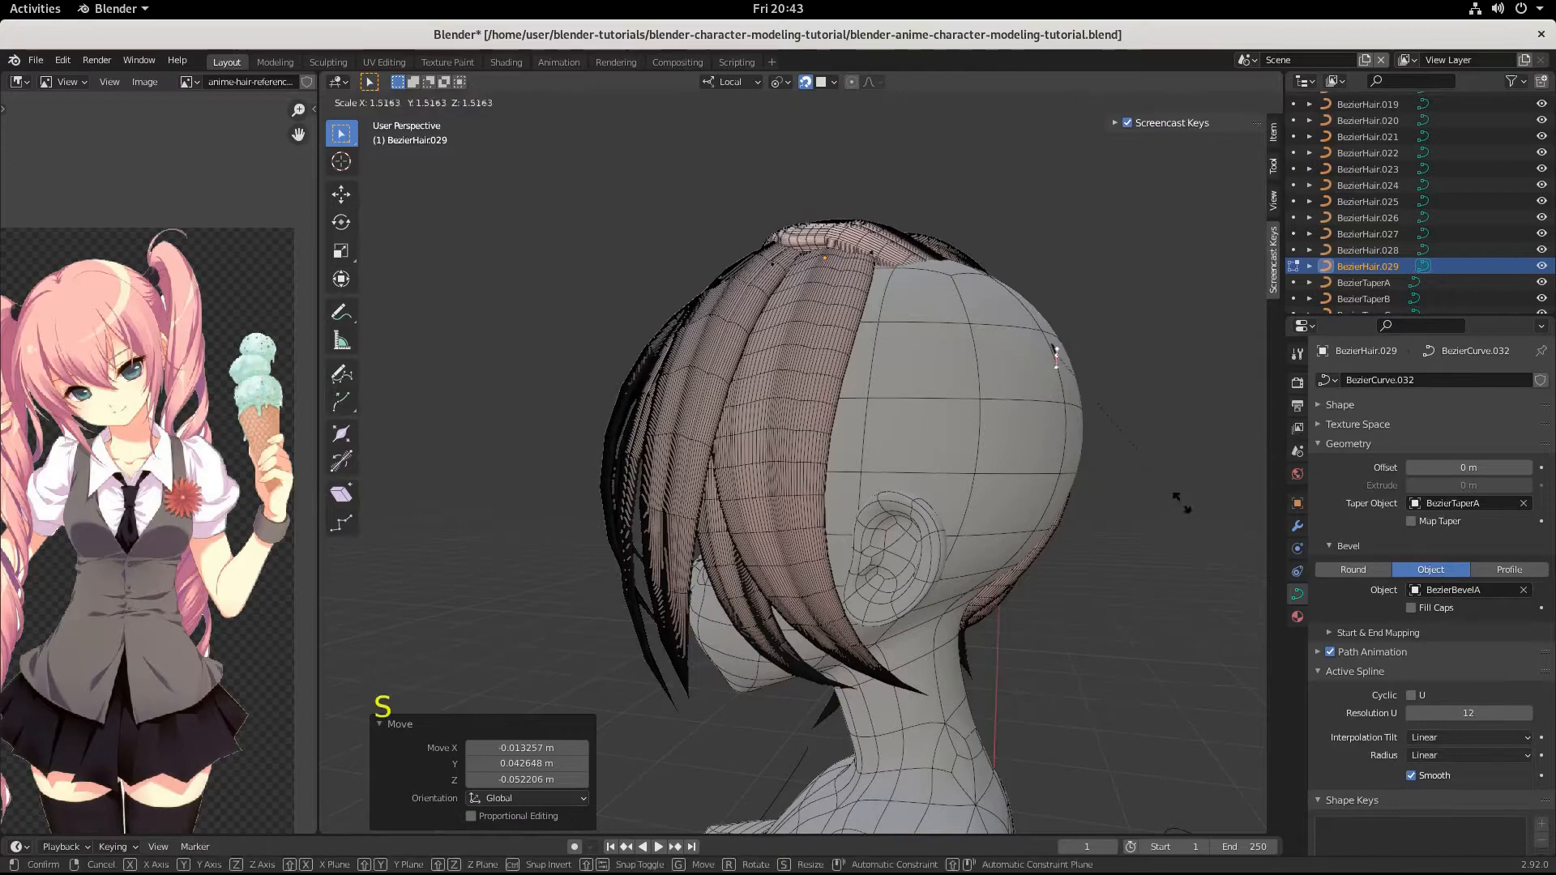
{"action": "left_click", "coordinate": [576, 683]}
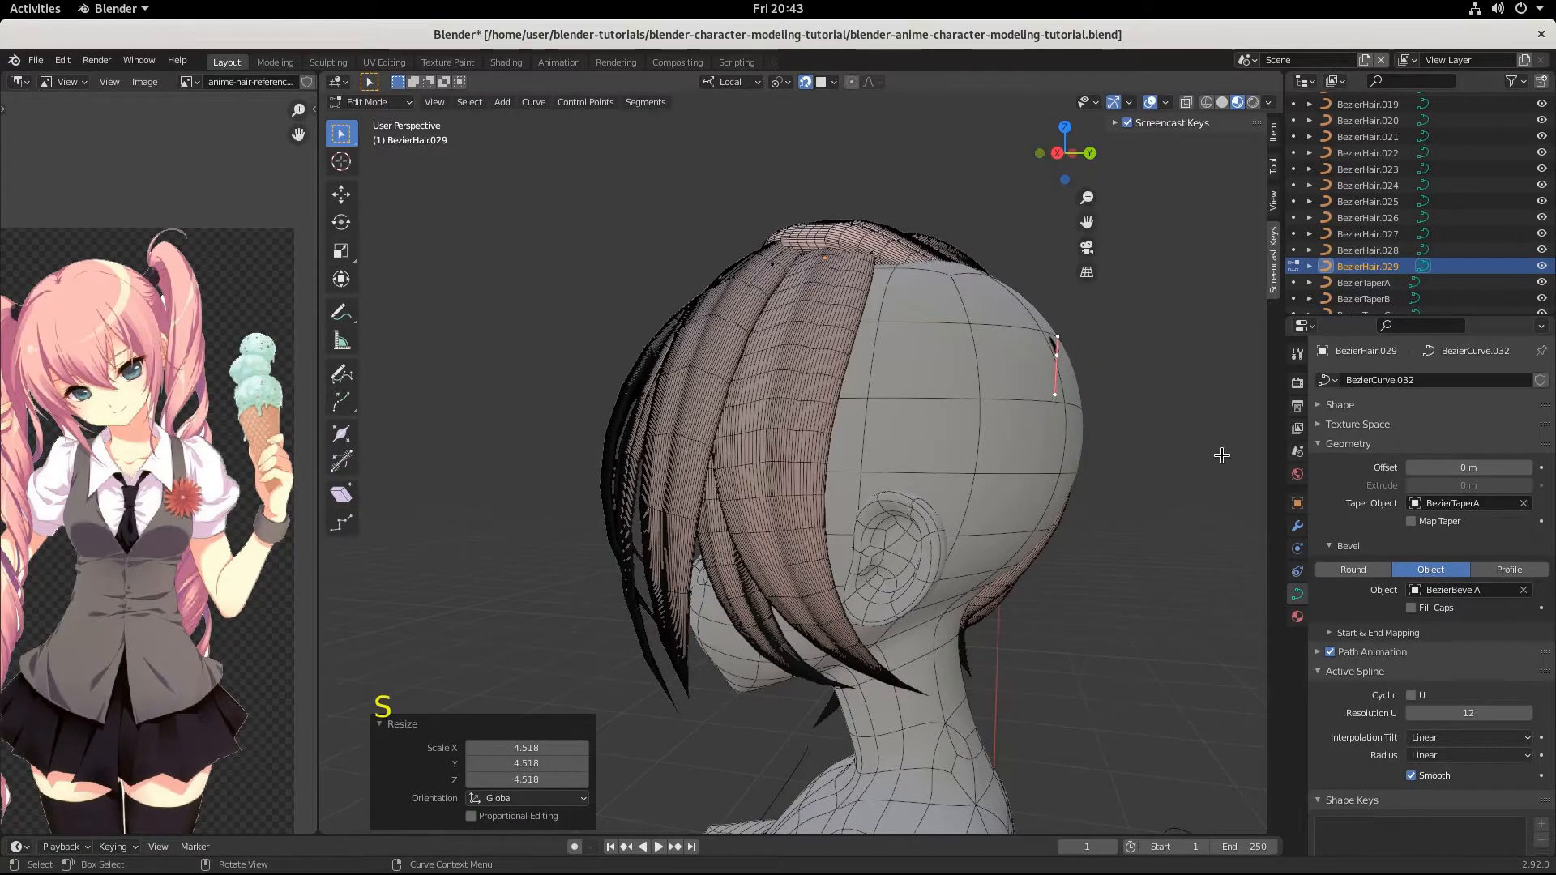
{"action": "key", "text": "r"}
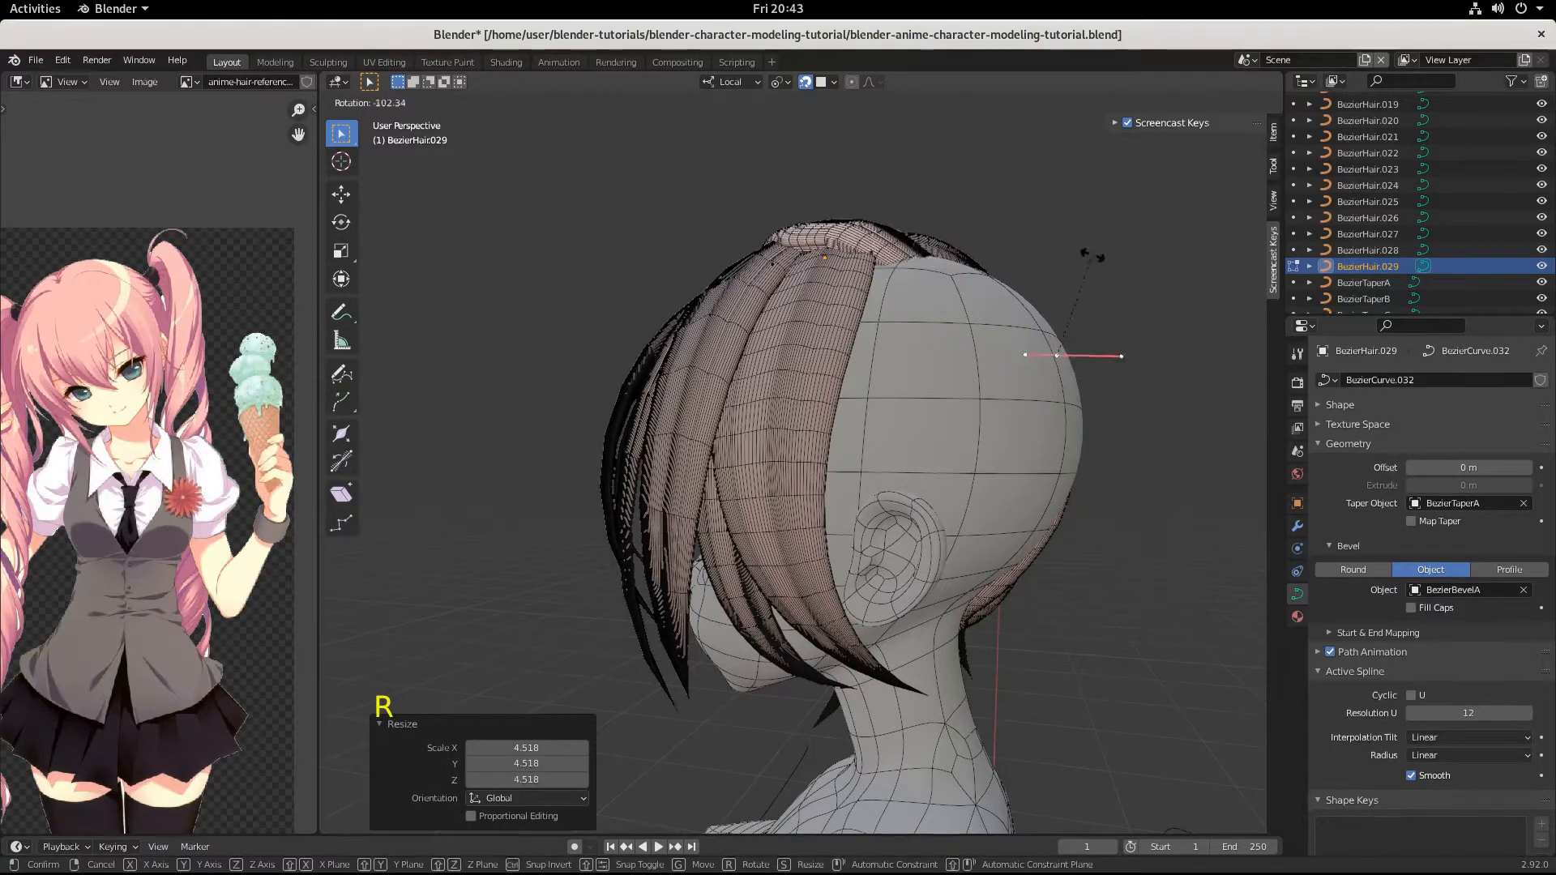
{"action": "left_click", "coordinate": [1148, 424]}
Raise the strand's tip by -0.00336, 0.012314, 0.049126 m and scale its handles by 7.342.
{"action": "key", "text": "g"}
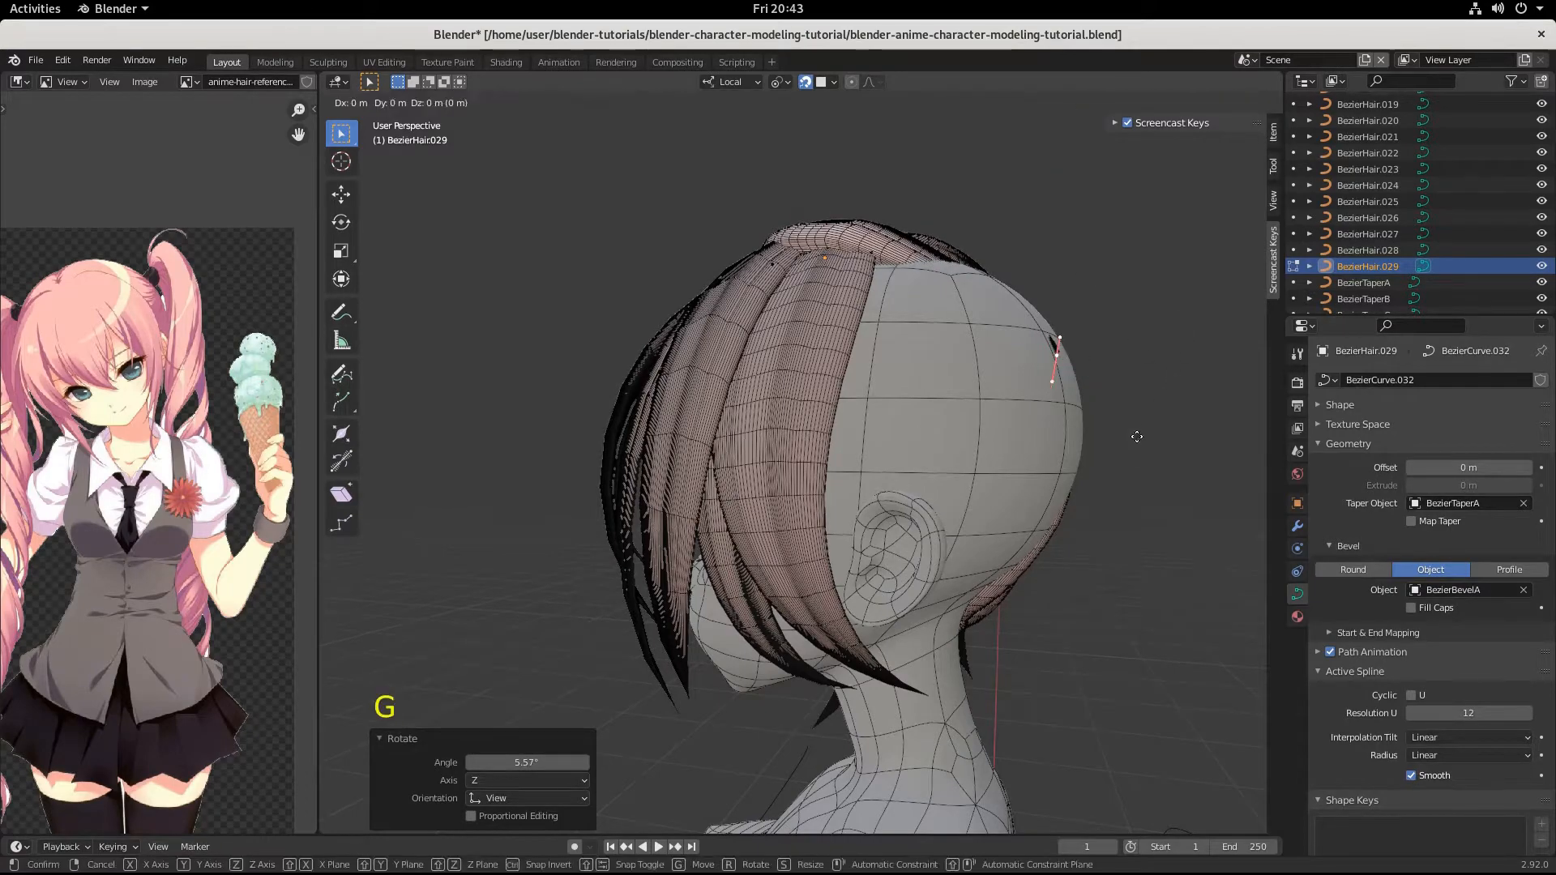
{"action": "left_click", "coordinate": [1154, 359]}
{"action": "key", "text": "s"}
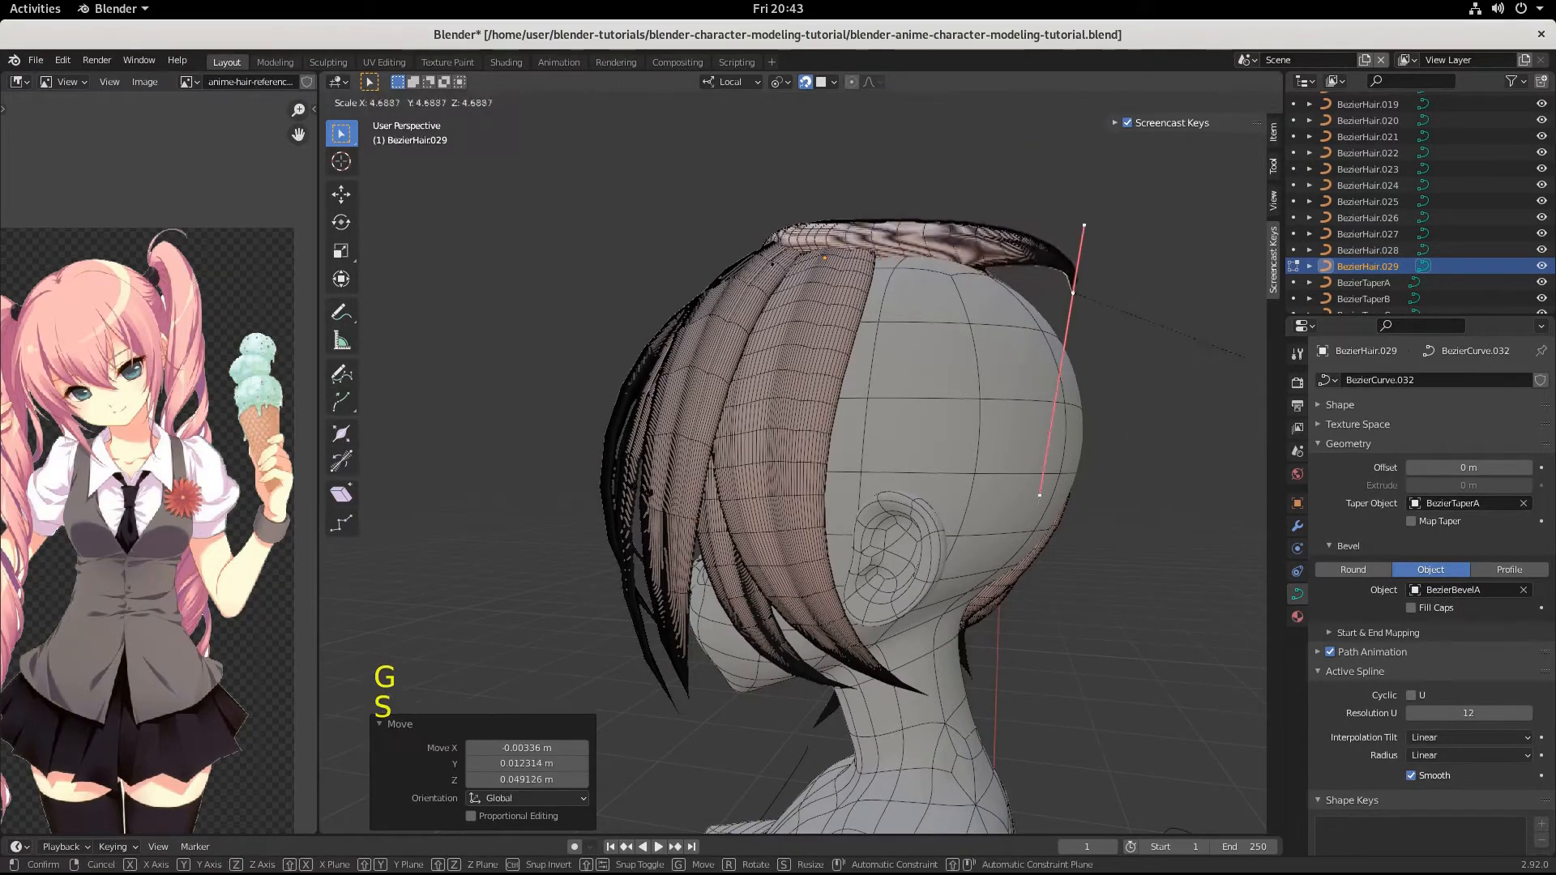
{"action": "left_click", "coordinate": [919, 551]}
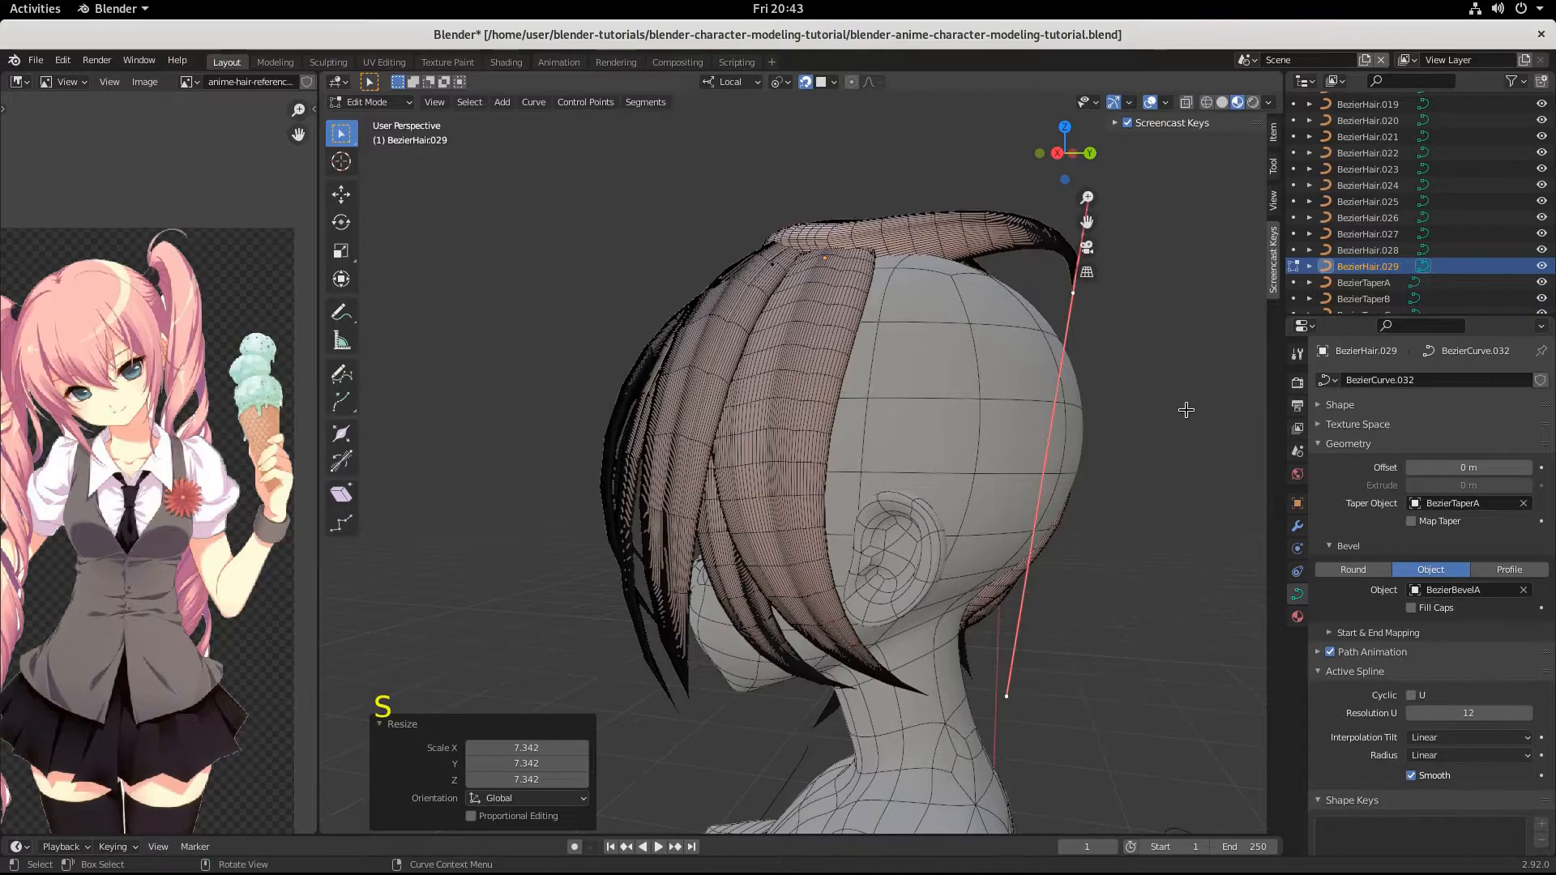
Lower the strand's tip onto the back of the head by -0.000387, -0.000783, -0.085492 m.
{"action": "key", "text": "g"}
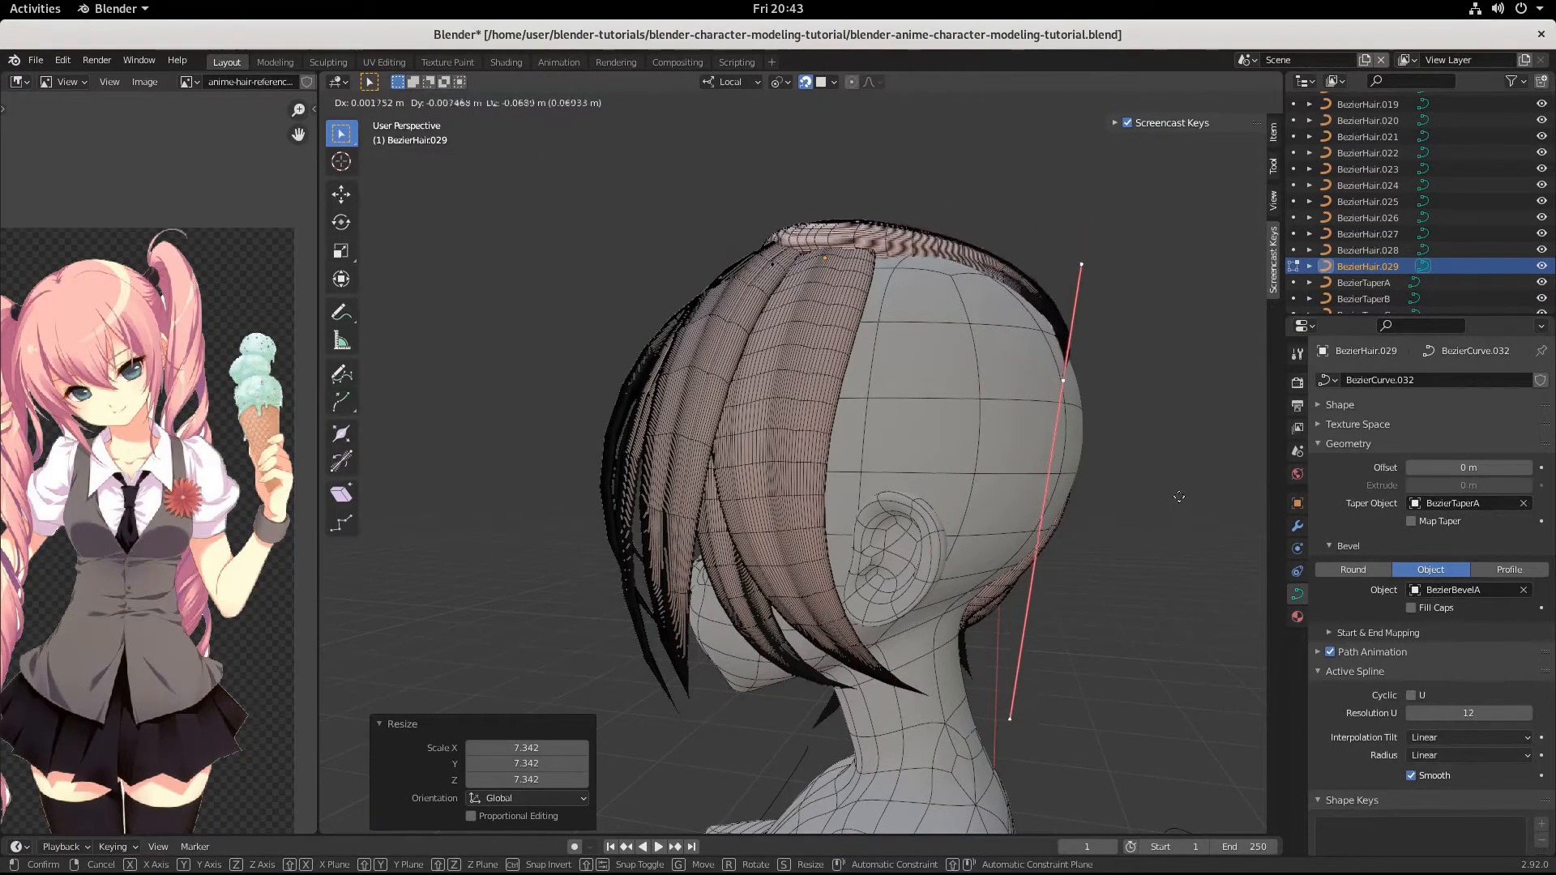
{"action": "key", "text": "ctrl"}
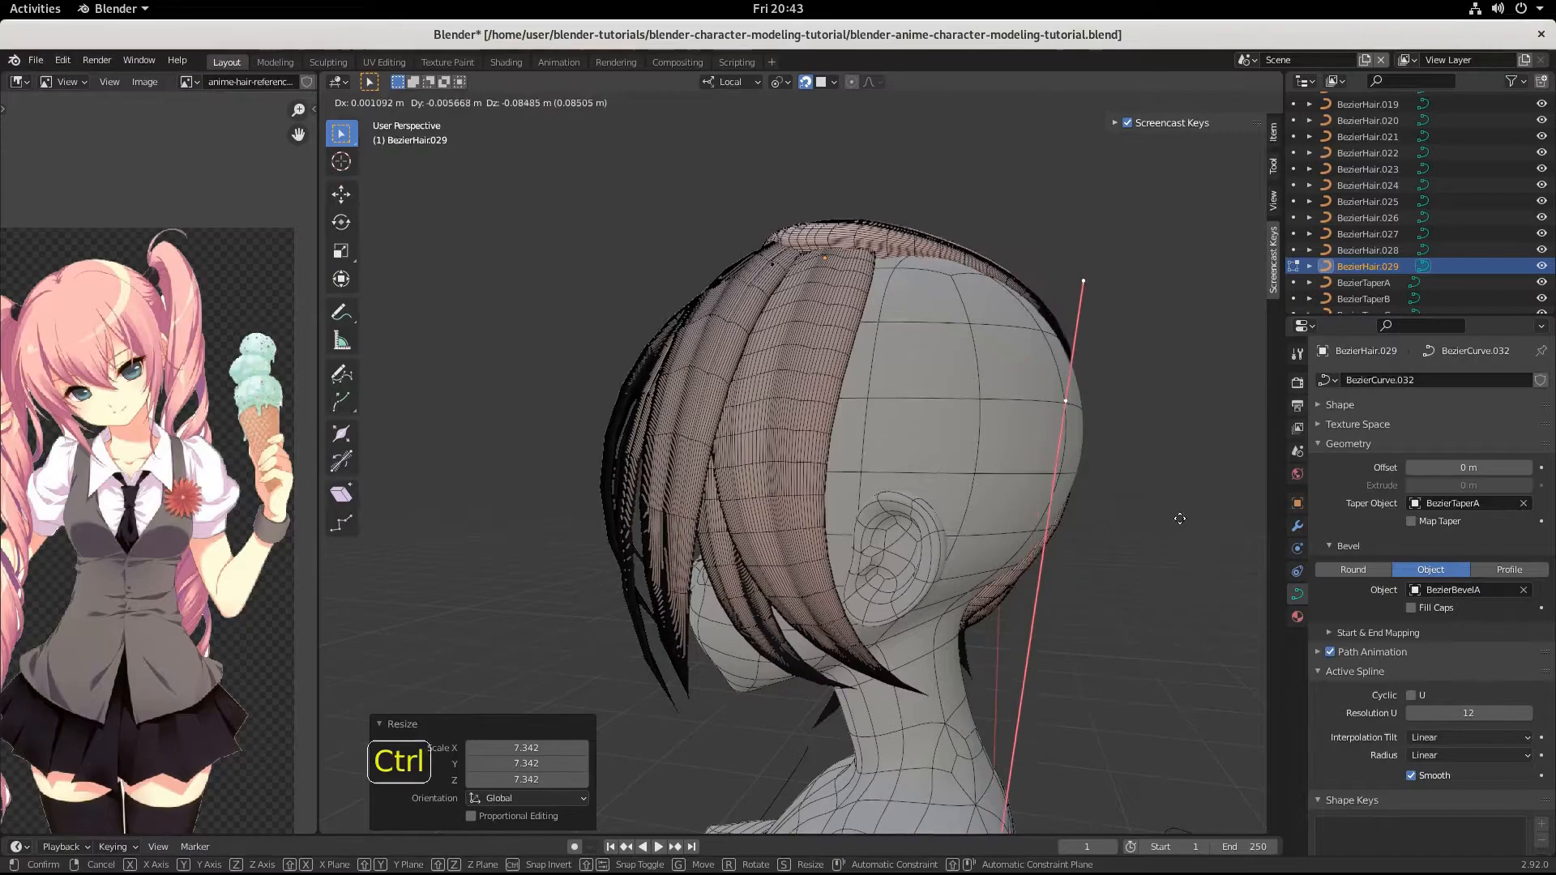
{"action": "left_click", "coordinate": [1180, 518]}
Rotate the strand tip's handles by -76° in the back view and scale them by 0.504.
{"action": "middle_click_drag", "start_coordinate": [1175, 520], "coordinate": [1020, 574]}
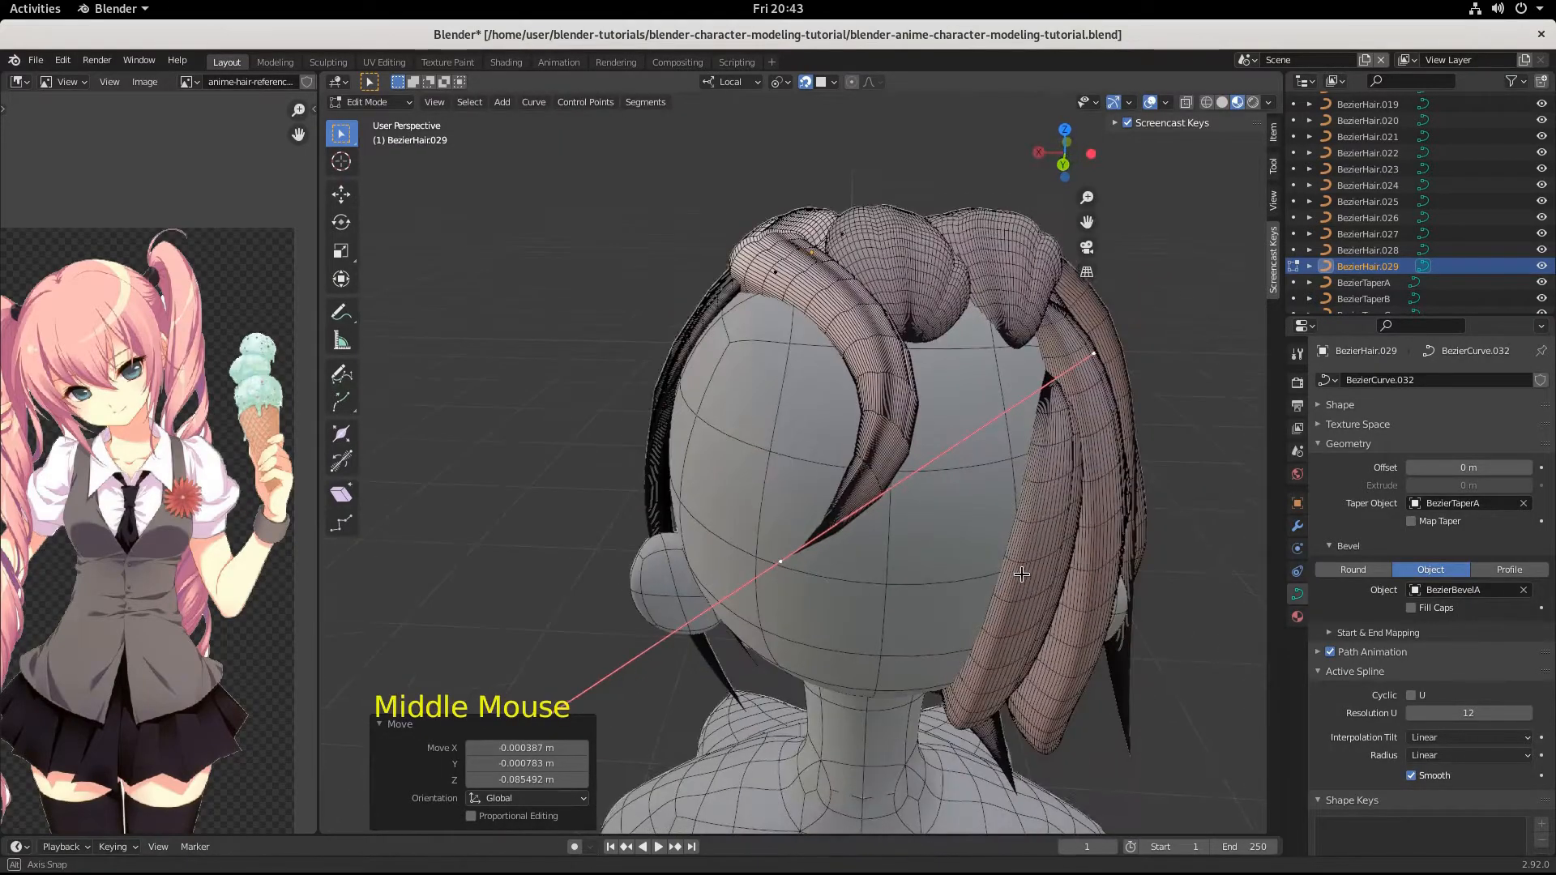
{"action": "key", "text": "r"}
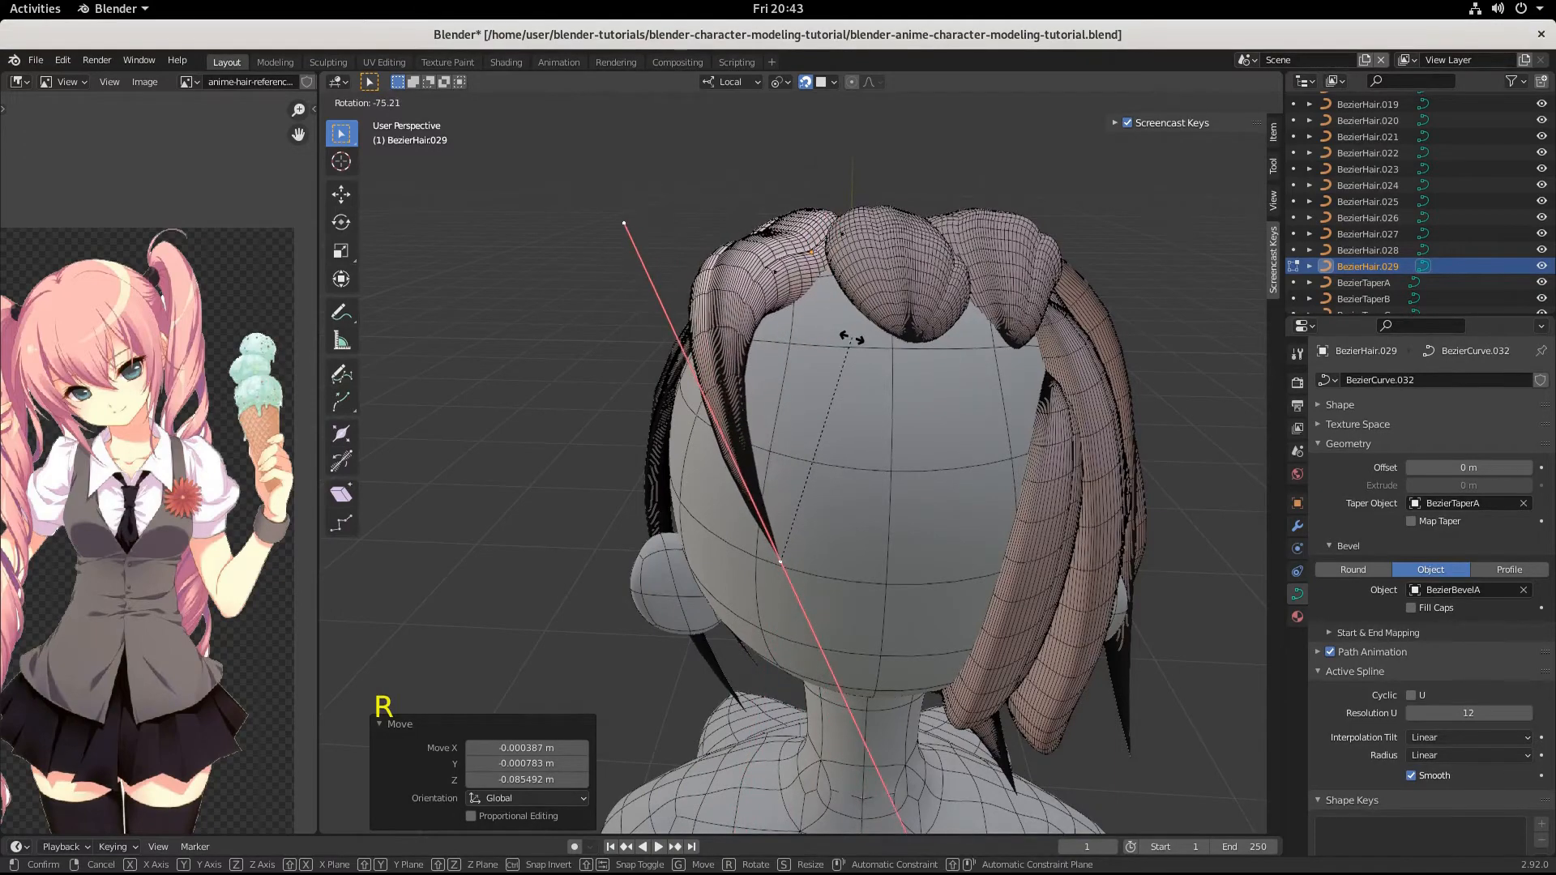
{"action": "left_click", "coordinate": [1068, 803]}
{"action": "key", "text": "s"}
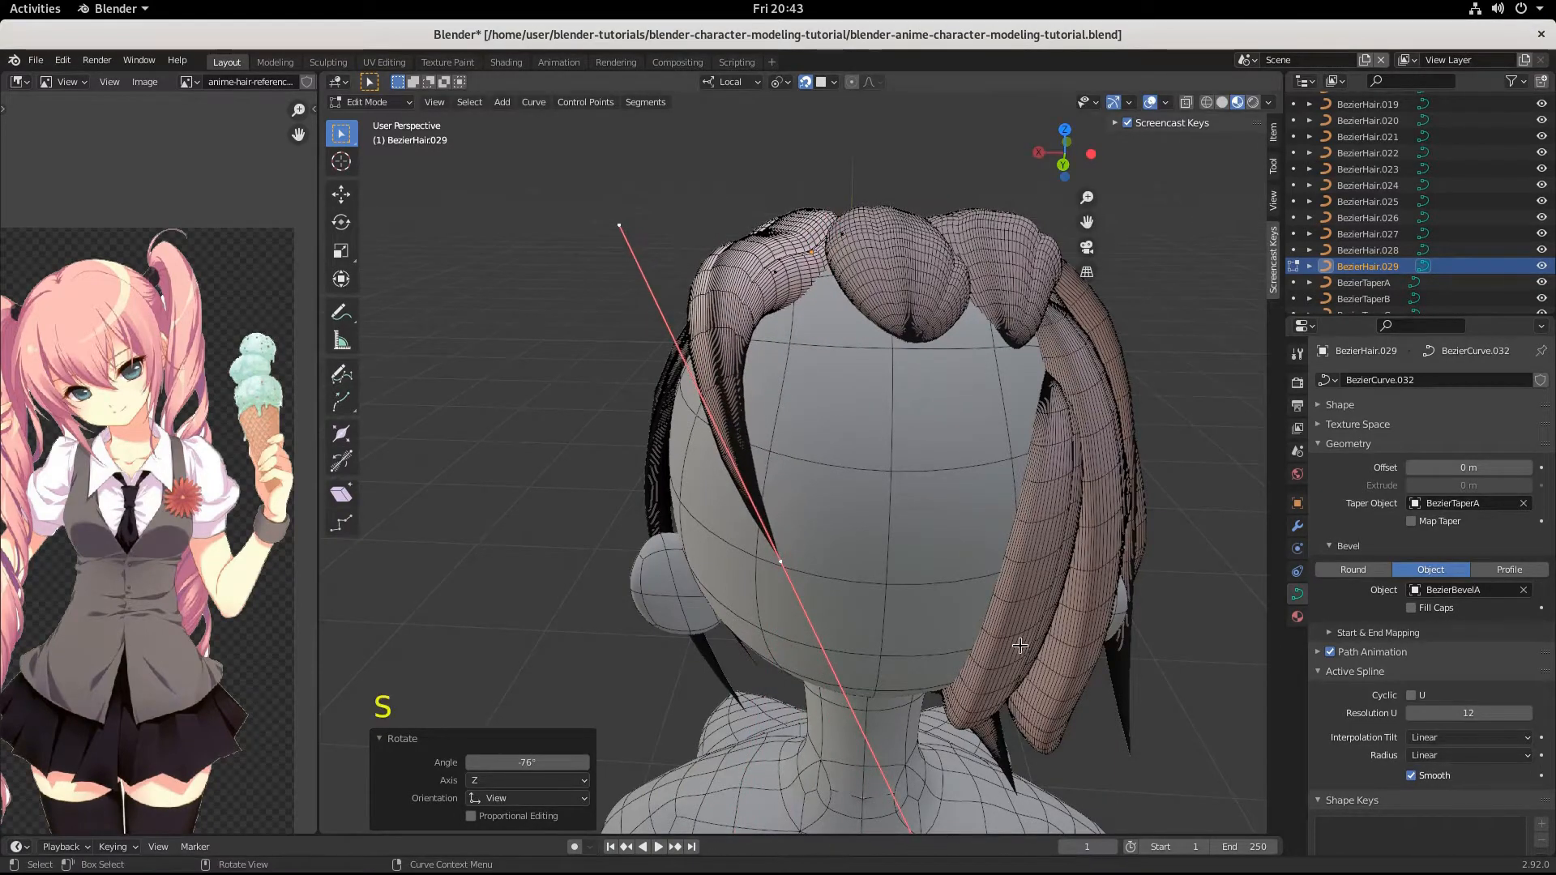
{"action": "key", "text": "s"}
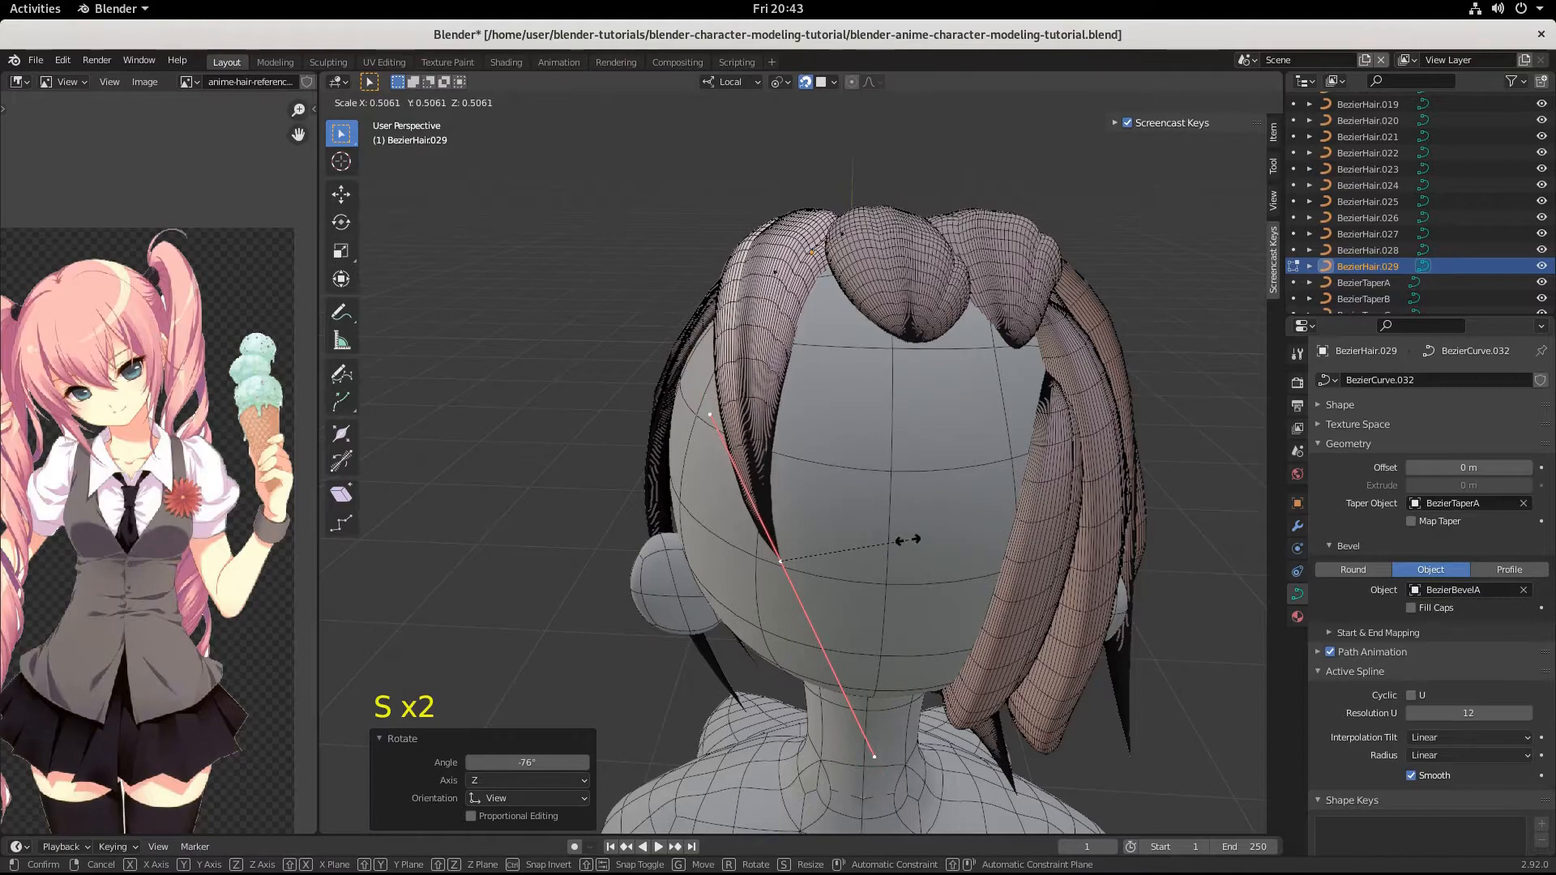
{"action": "left_click", "coordinate": [906, 538]}
Raise the strand's tip on the back of the head by -0.000549, -0.0176, 0.03592 m.
{"action": "key", "text": "g"}
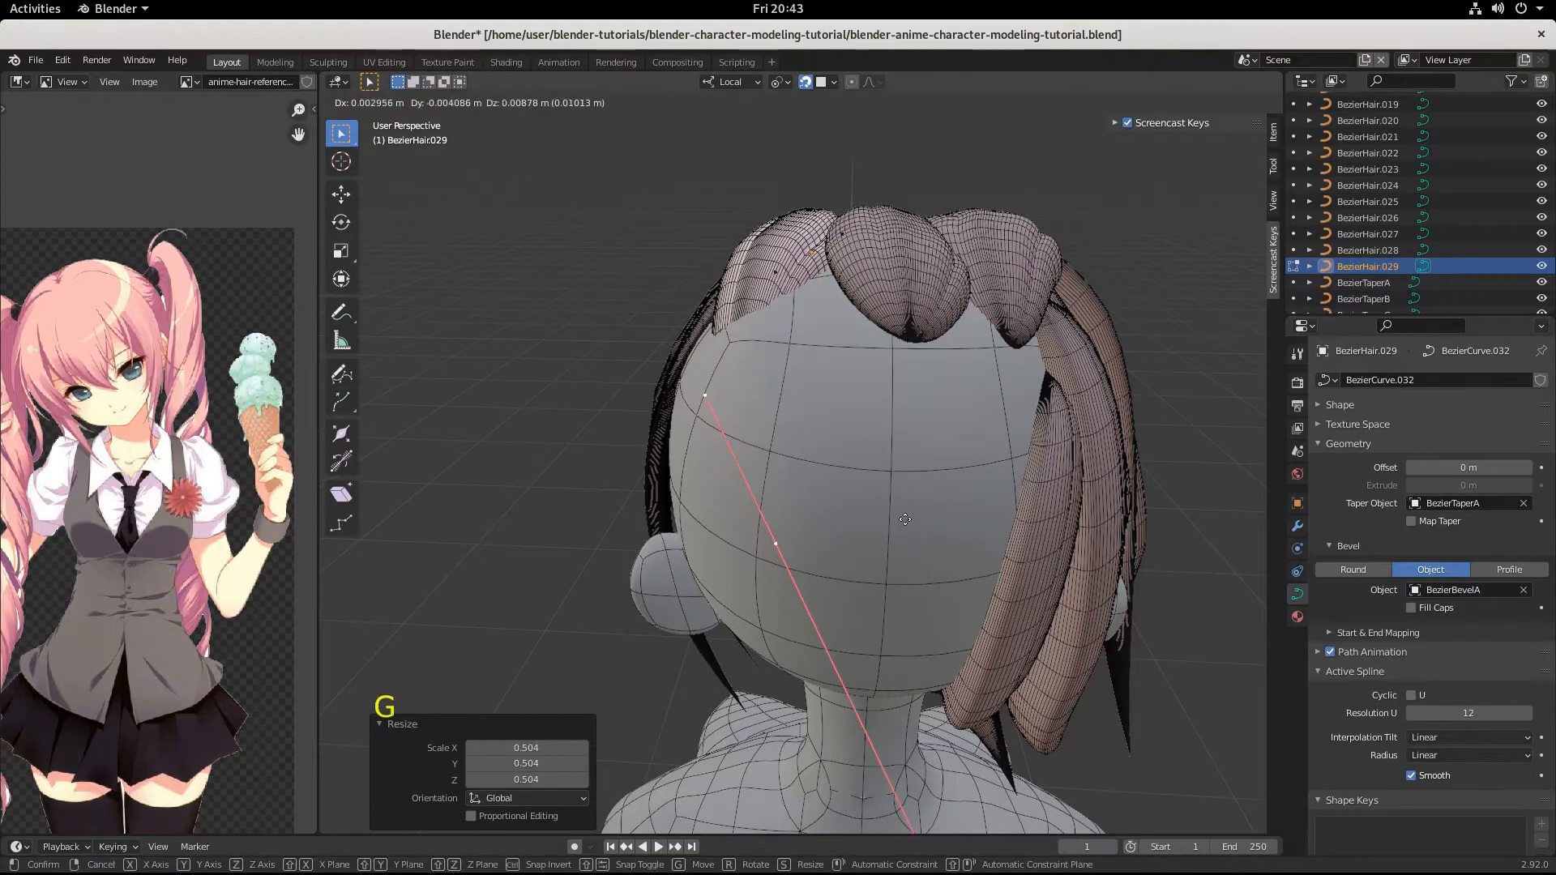
{"action": "key", "text": "ctrl"}
{"action": "key", "text": "ctrl"}
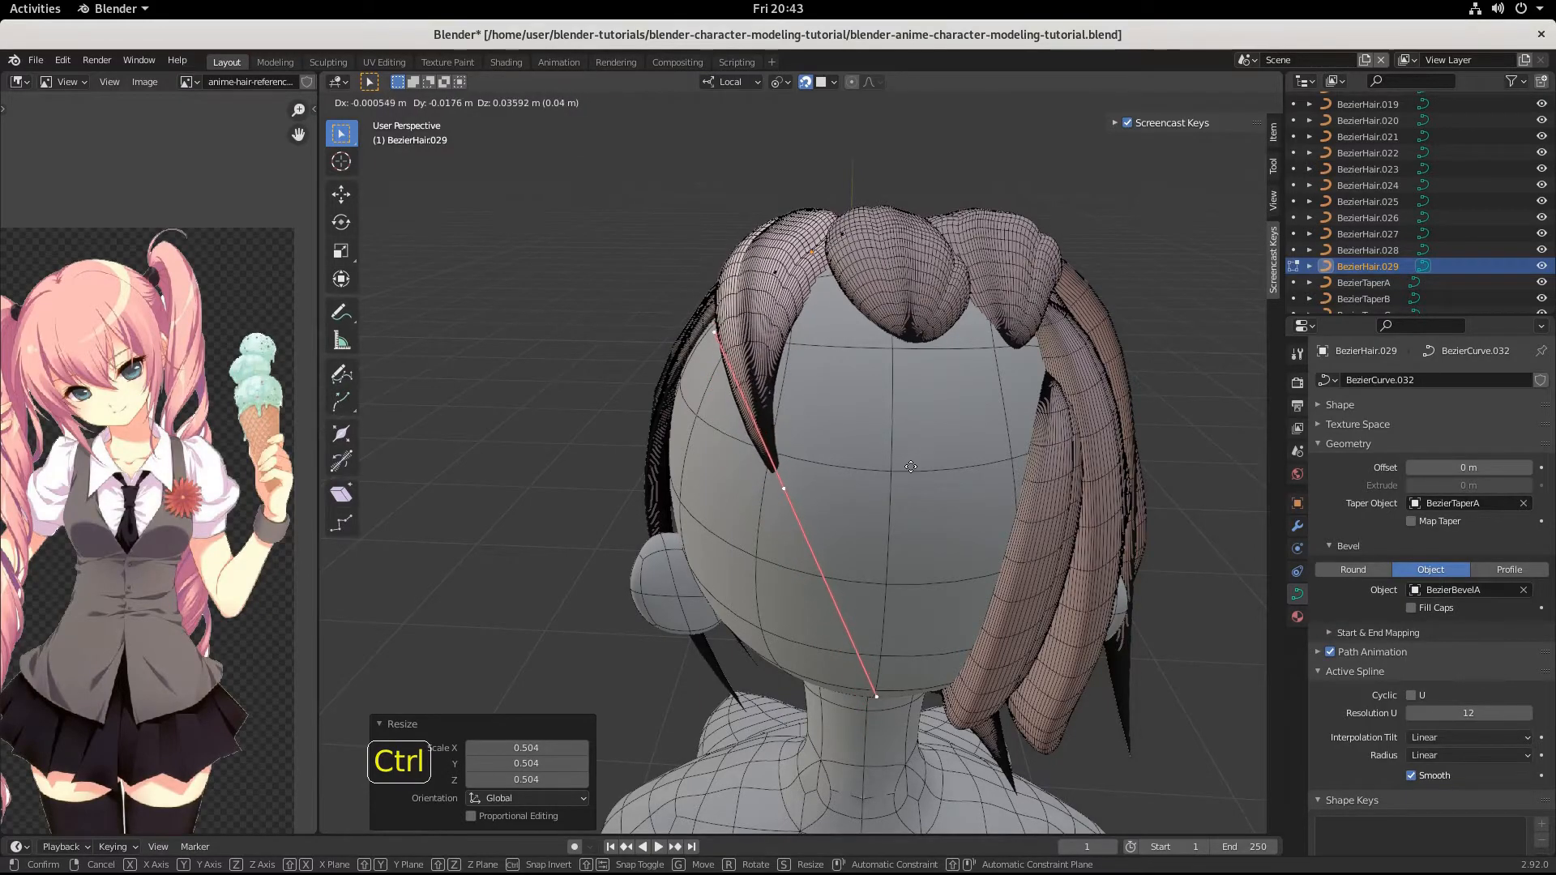
{"action": "left_click", "coordinate": [911, 466]}
Move the strand's control point on top of the head farther toward the back of the head.
{"action": "middle_click_drag", "start_coordinate": [911, 467], "coordinate": [932, 438]}
{"action": "left_click", "coordinate": [907, 428]}
{"action": "left_click", "coordinate": [895, 376]}
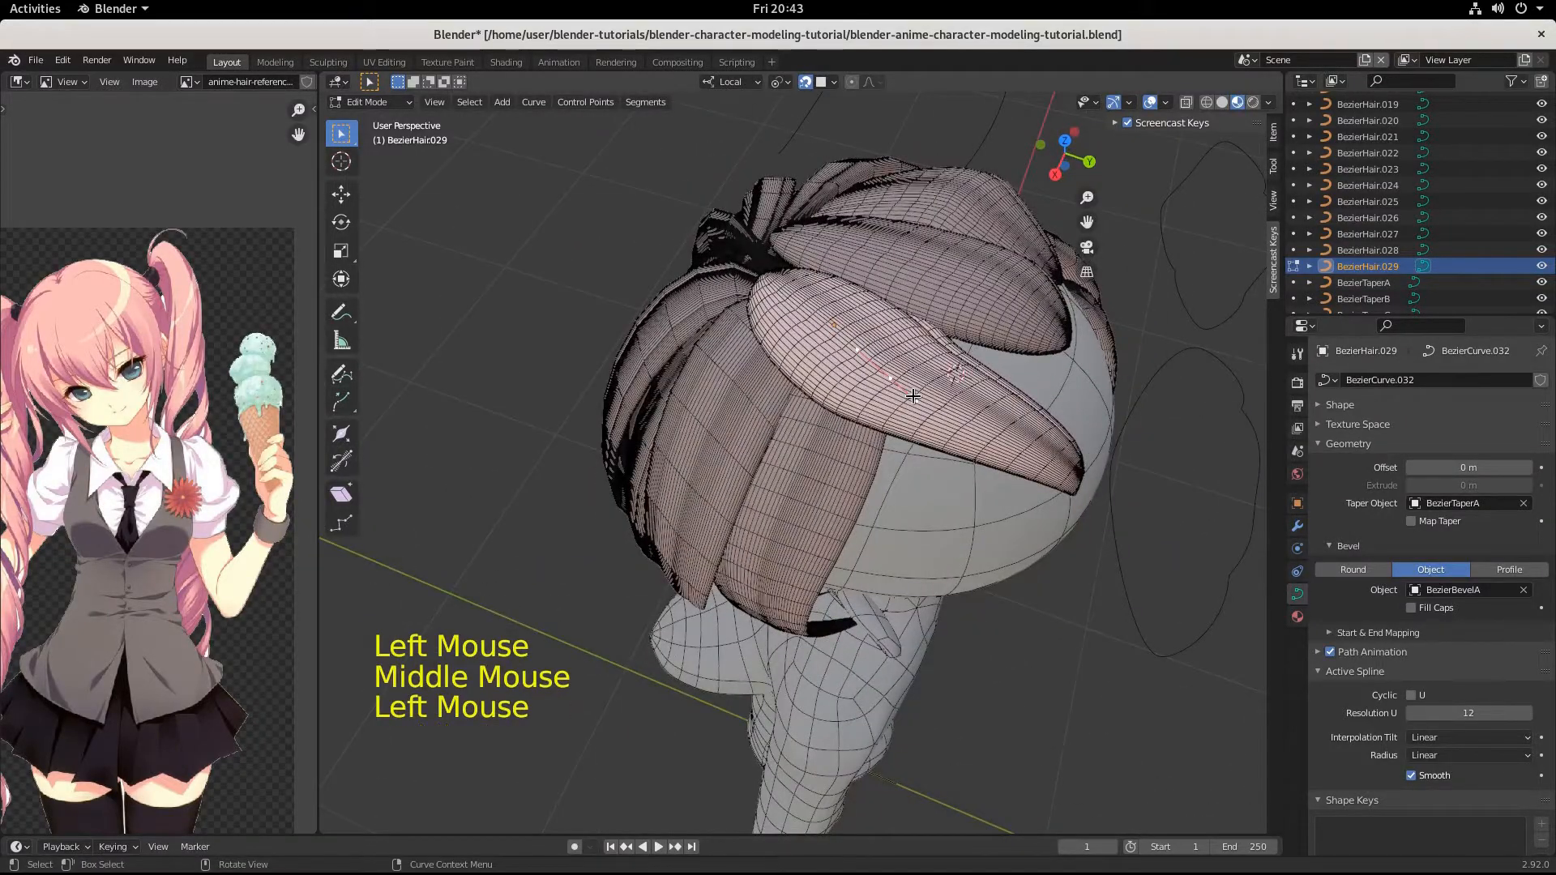
{"action": "key", "text": "g"}
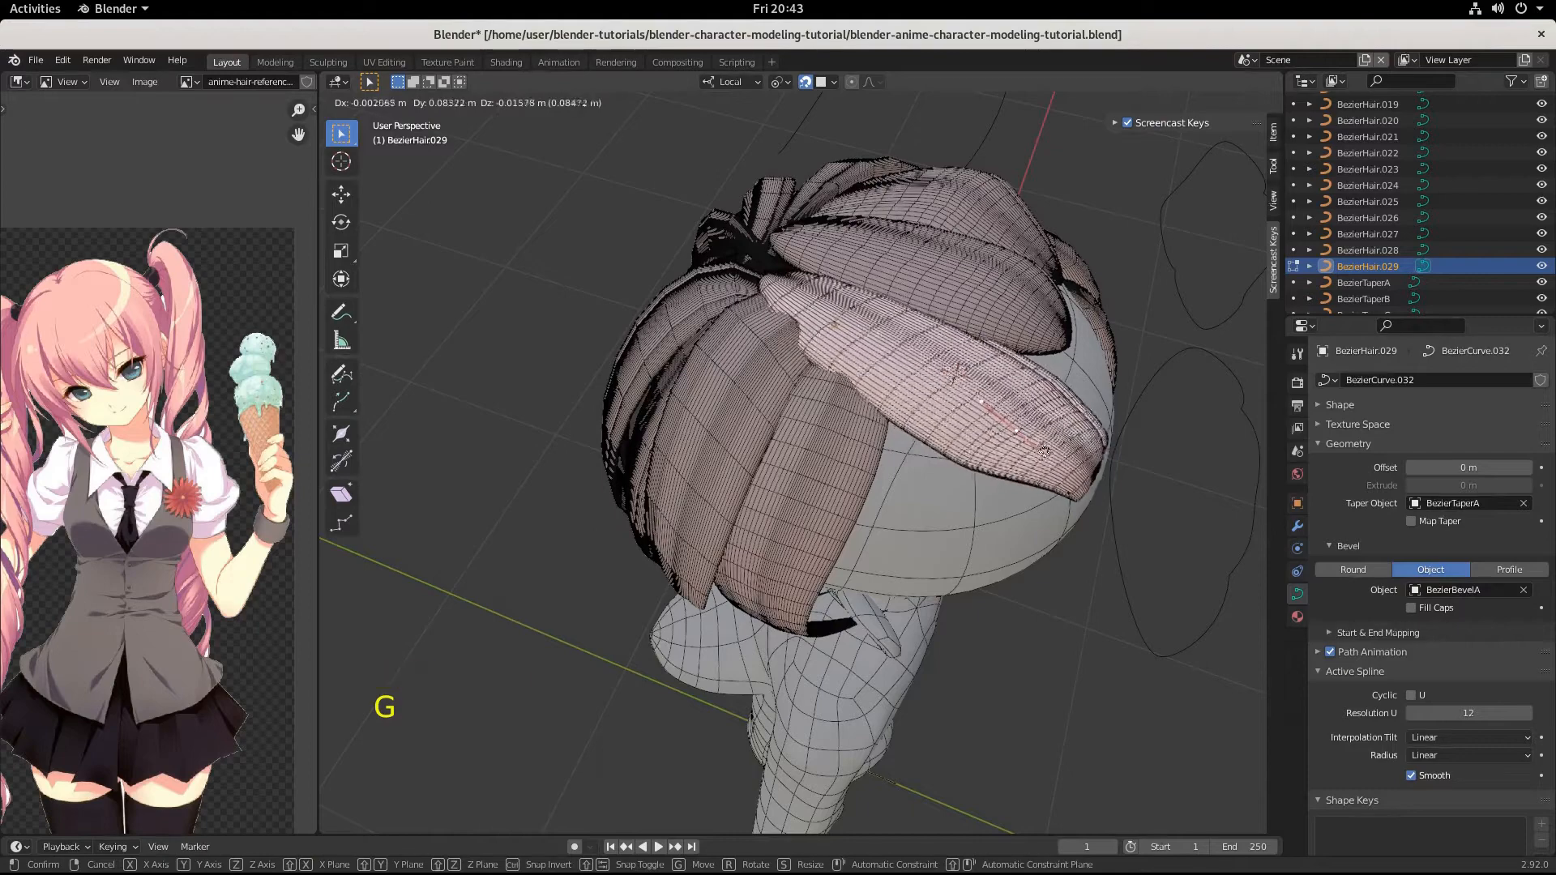
{"action": "key", "text": "ctrl"}
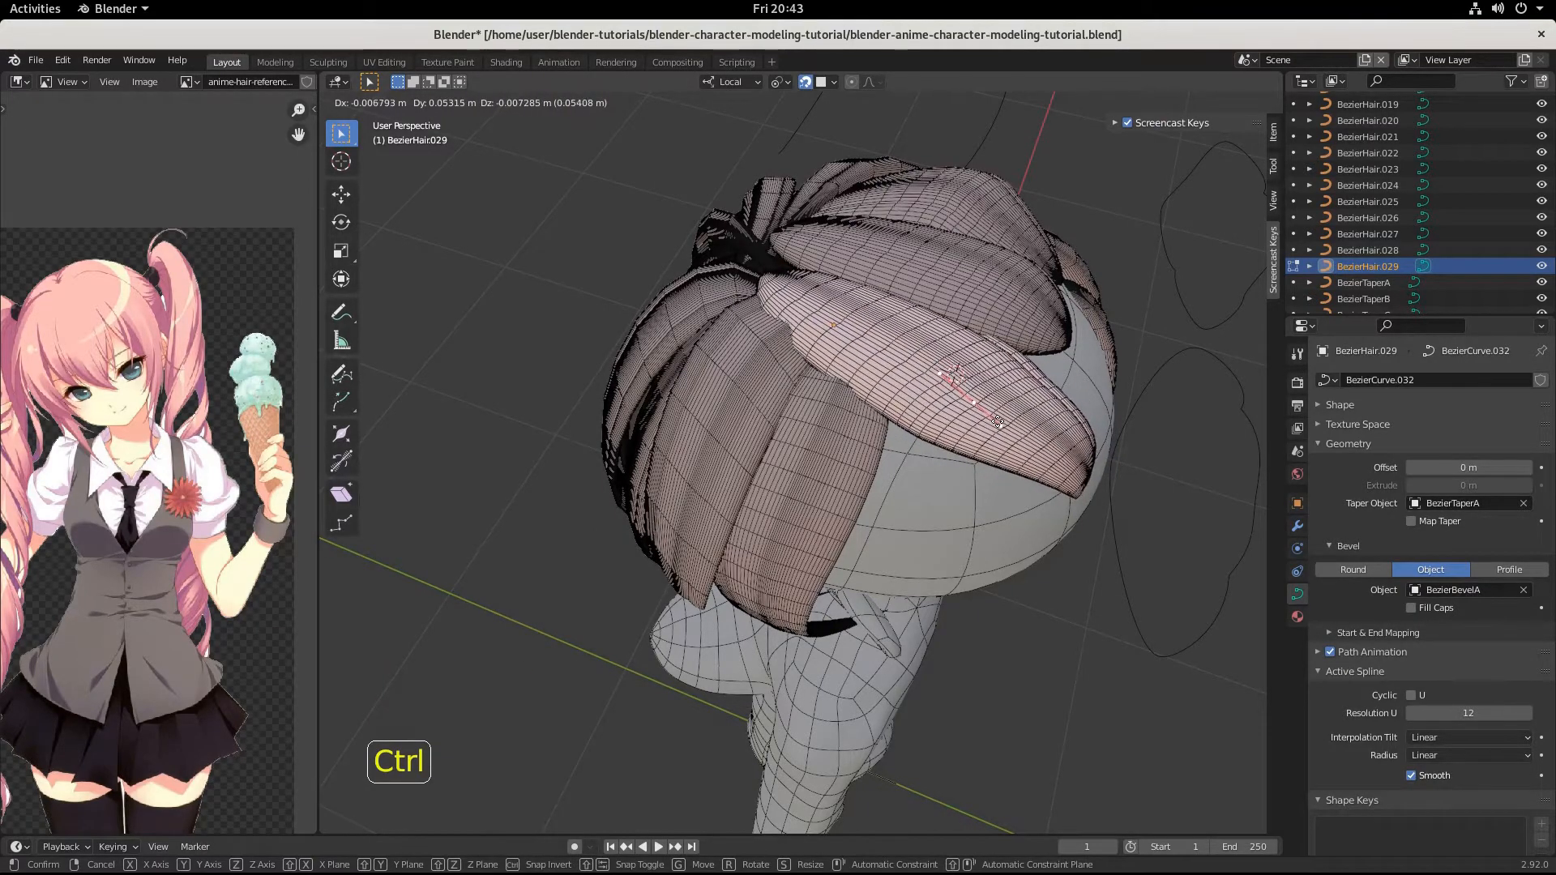
{"action": "left_click", "coordinate": [1019, 473]}
Scale the handles of the strand's root point at the crown by 2.319.
{"action": "middle_click_drag", "start_coordinate": [1018, 473], "coordinate": [892, 304]}
{"action": "left_click", "coordinate": [736, 330]}
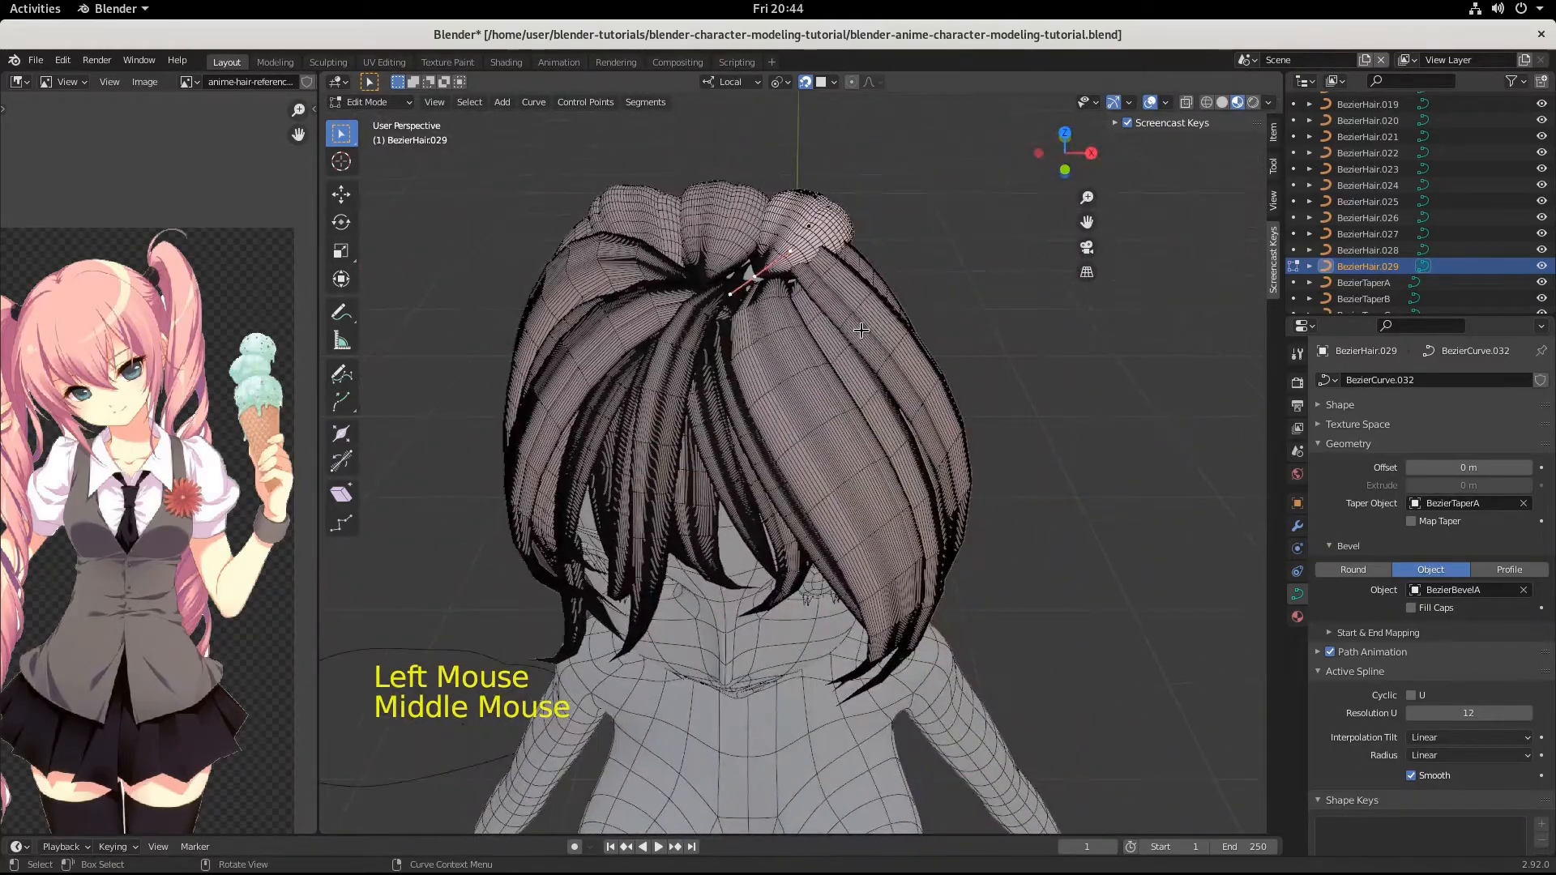
{"action": "key", "text": "s"}
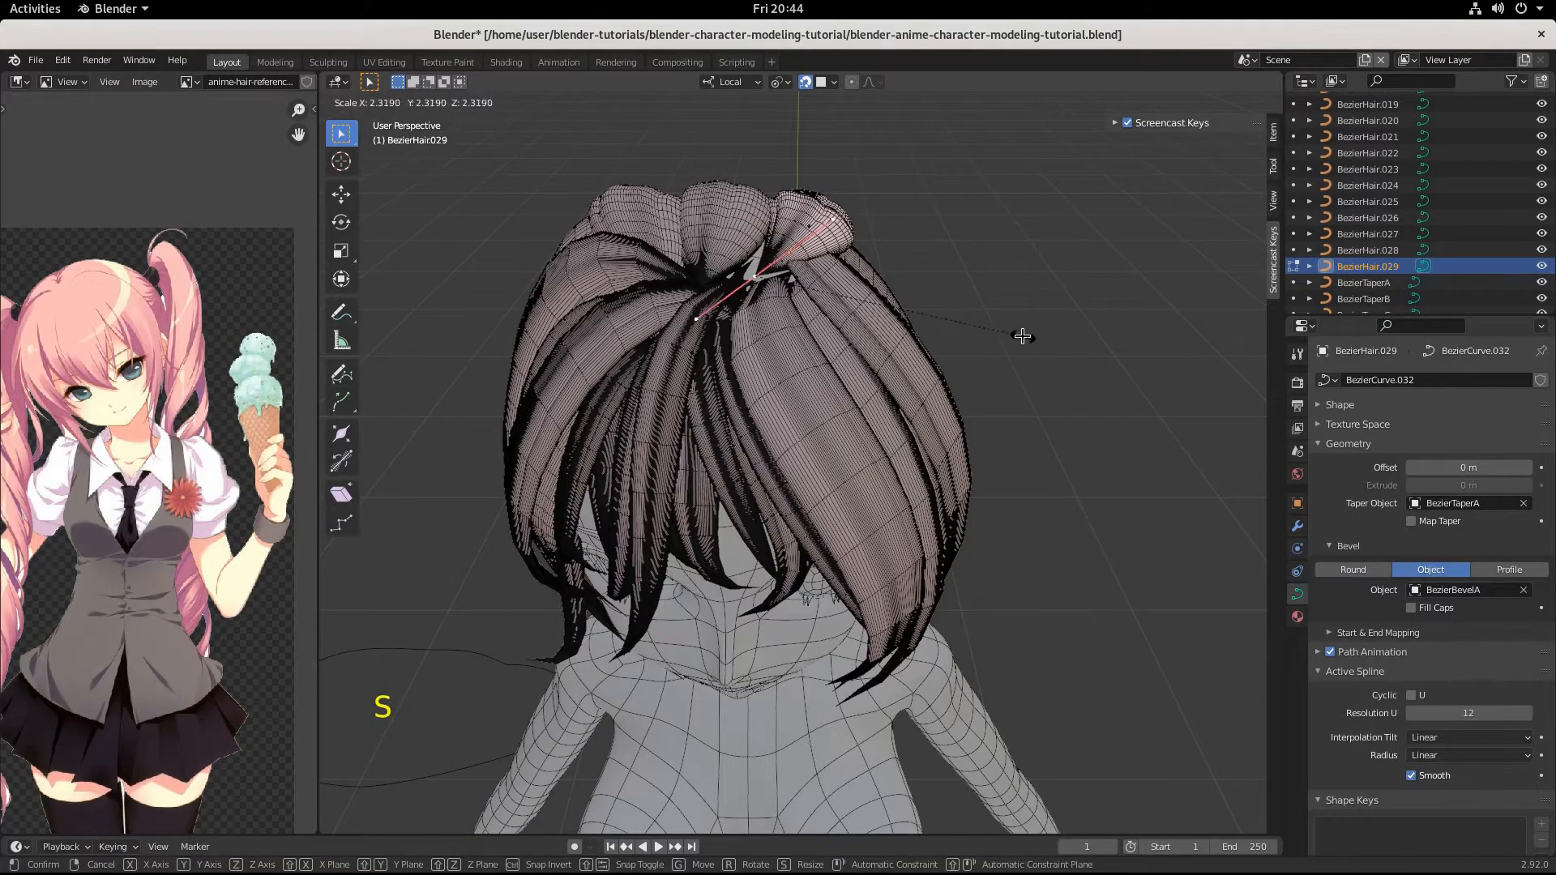
{"action": "left_click", "coordinate": [1022, 336]}
Move the strand's root point by -0.013188, -0.020557, -0.000394 m and rotate its handles by -48.6° in the side view.
{"action": "middle_click_drag", "start_coordinate": [1021, 337], "coordinate": [838, 359]}
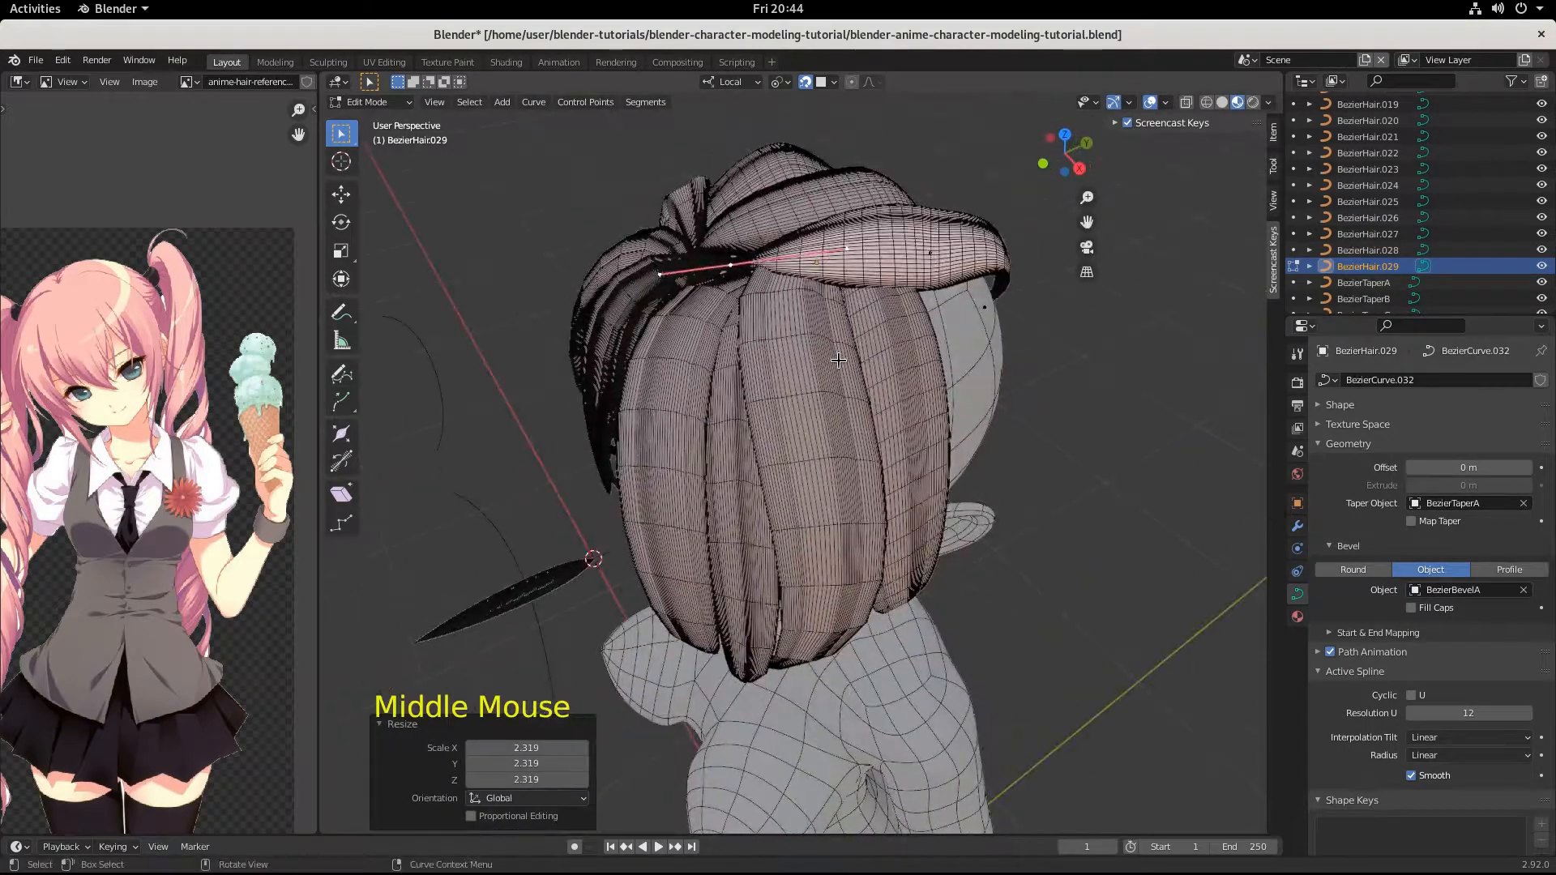
{"action": "key", "text": "g"}
{"action": "key", "text": "ctrl"}
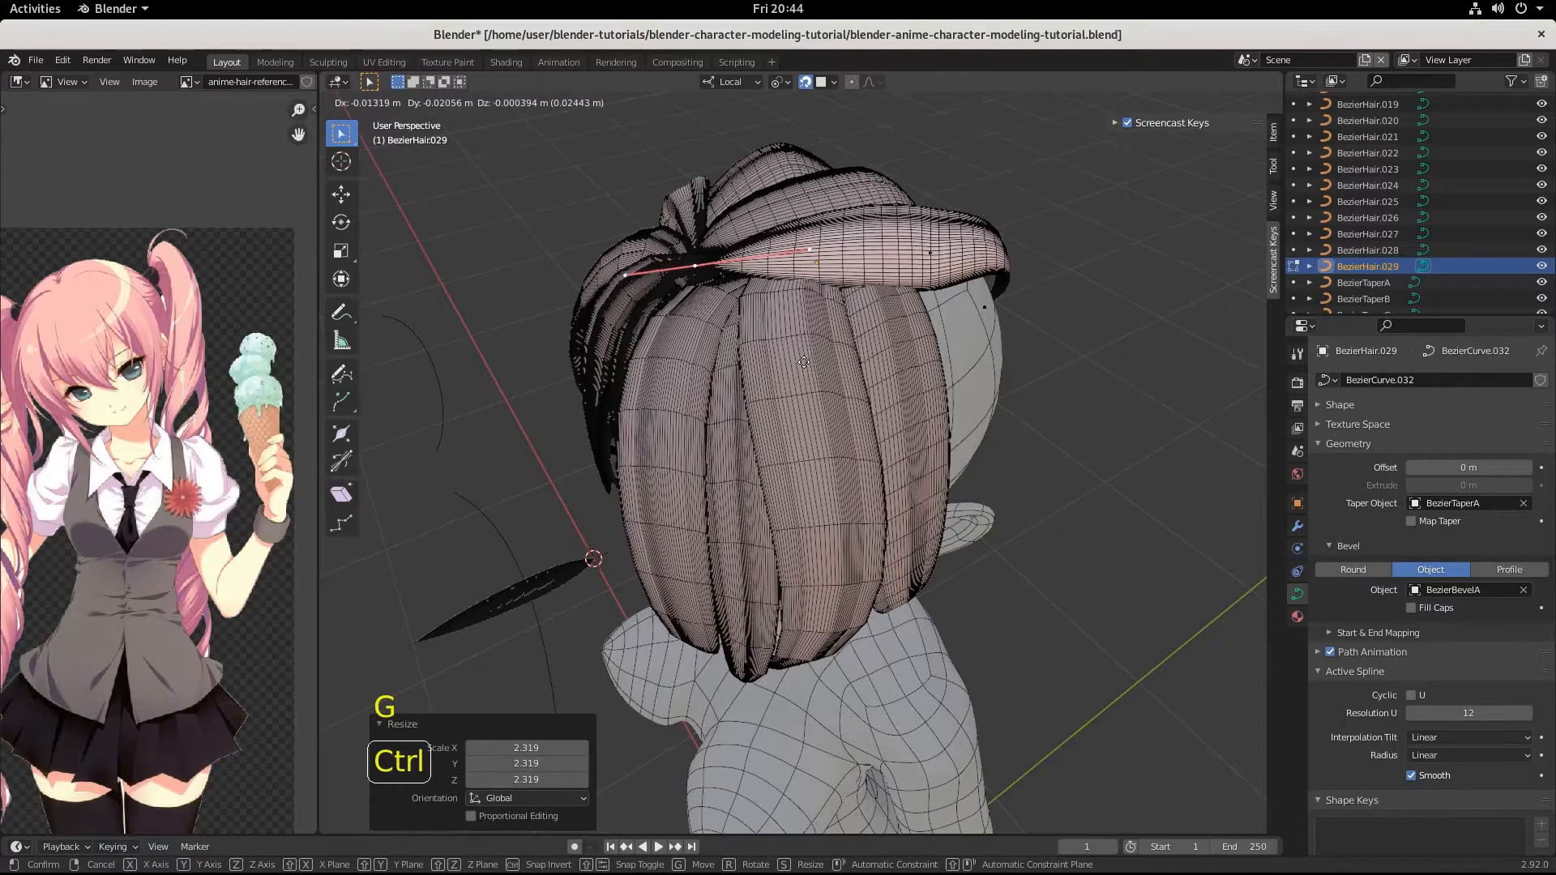
{"action": "left_click", "coordinate": [803, 362]}
{"action": "key", "text": "r"}
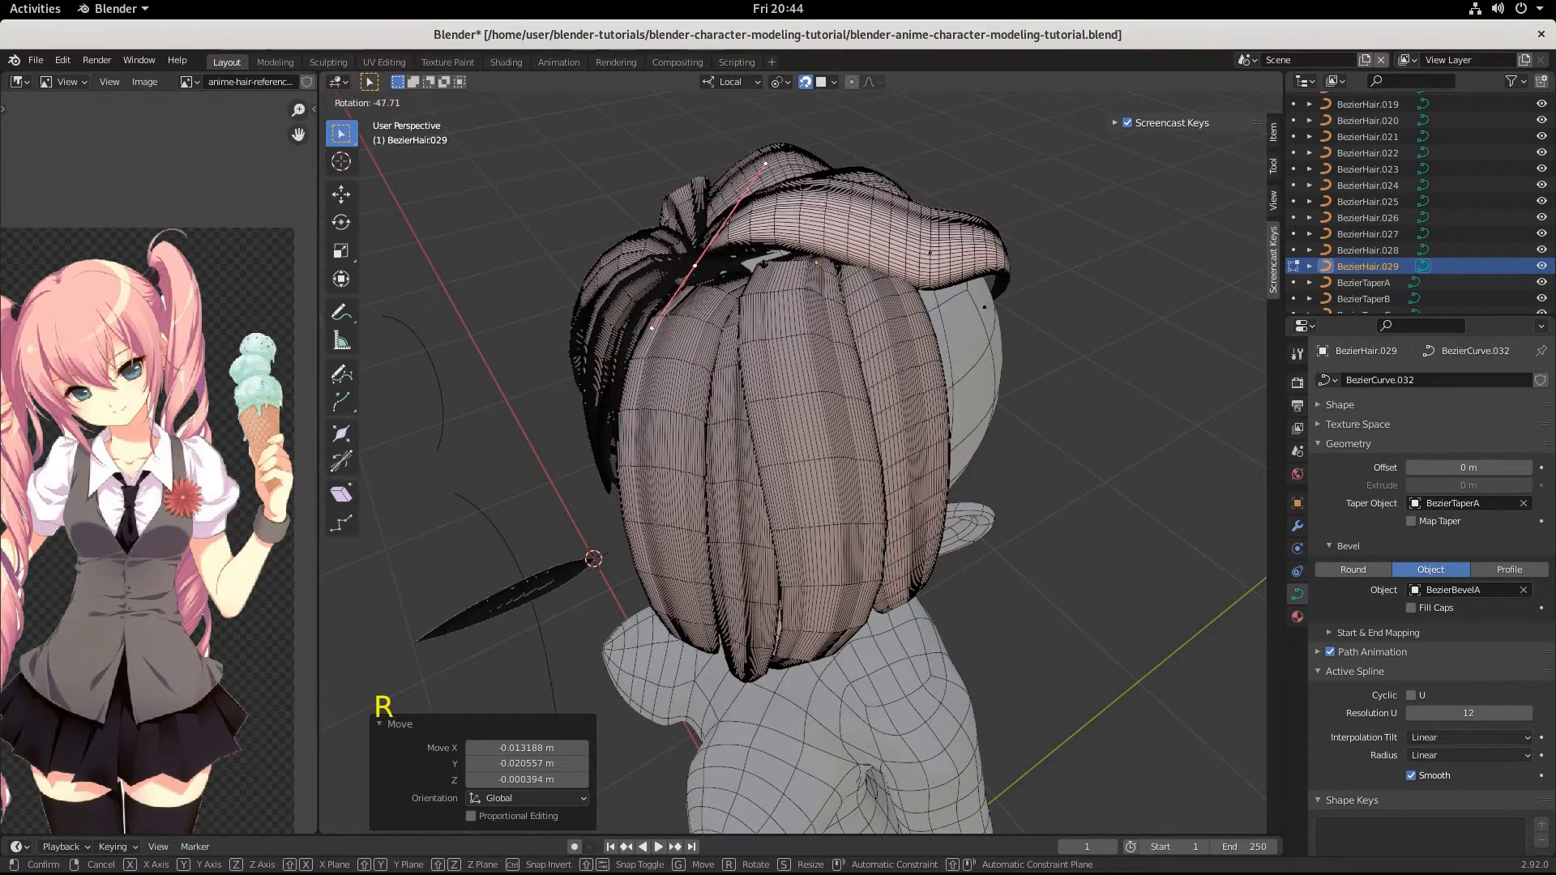
{"action": "left_click", "coordinate": [806, 324]}
Shift the strand's root point by 0.008689, -0.008265, -0.014128 m and rotate its handles by -29.7° from above.
{"action": "middle_click_drag", "start_coordinate": [806, 324], "coordinate": [870, 320]}
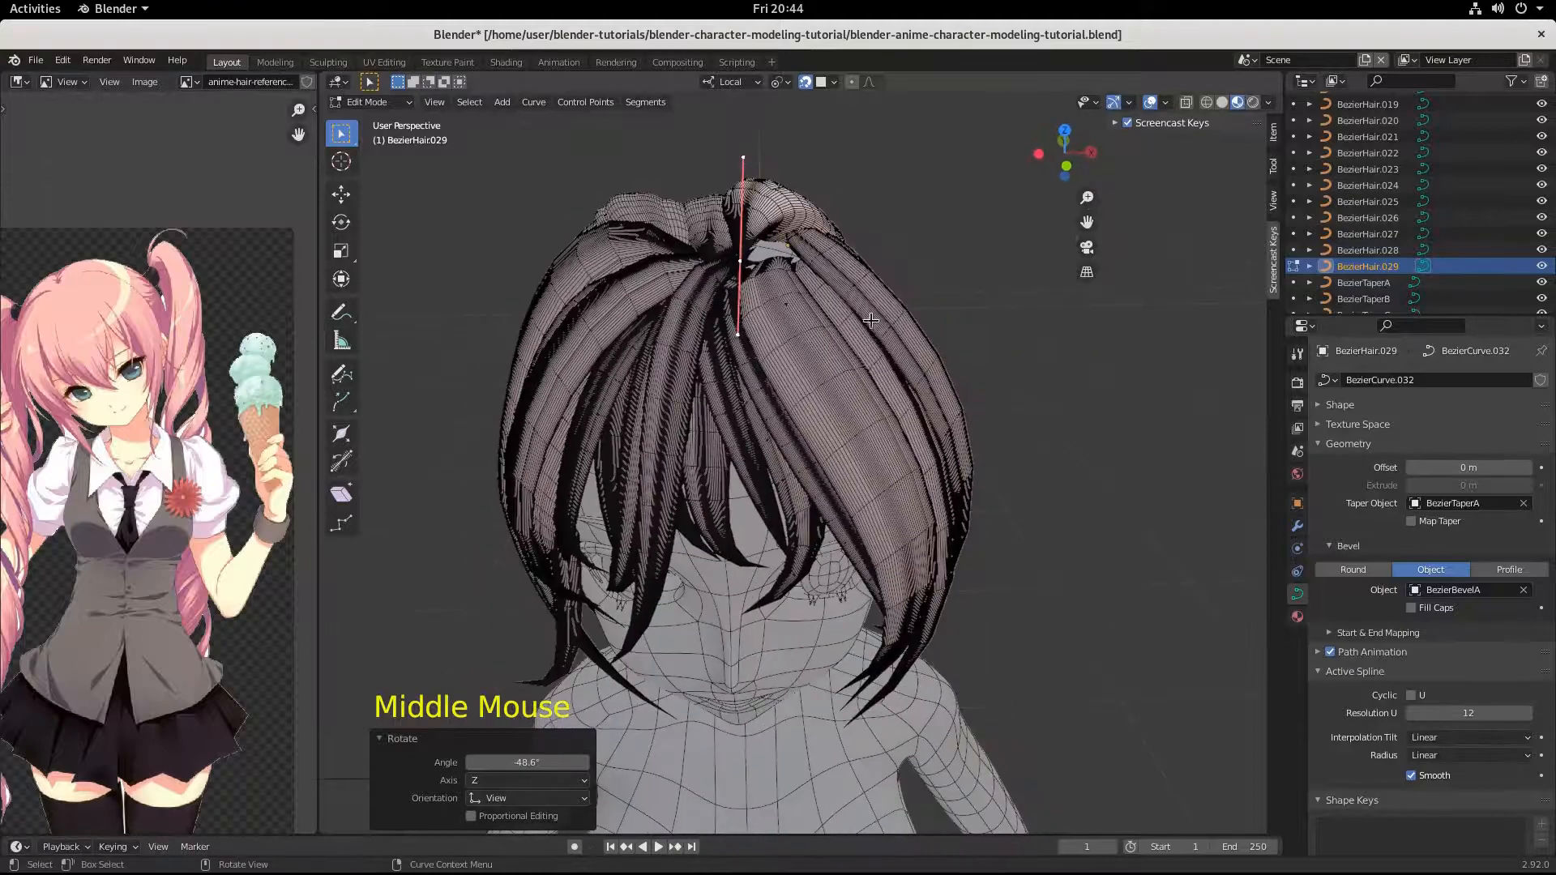
{"action": "key", "text": "g"}
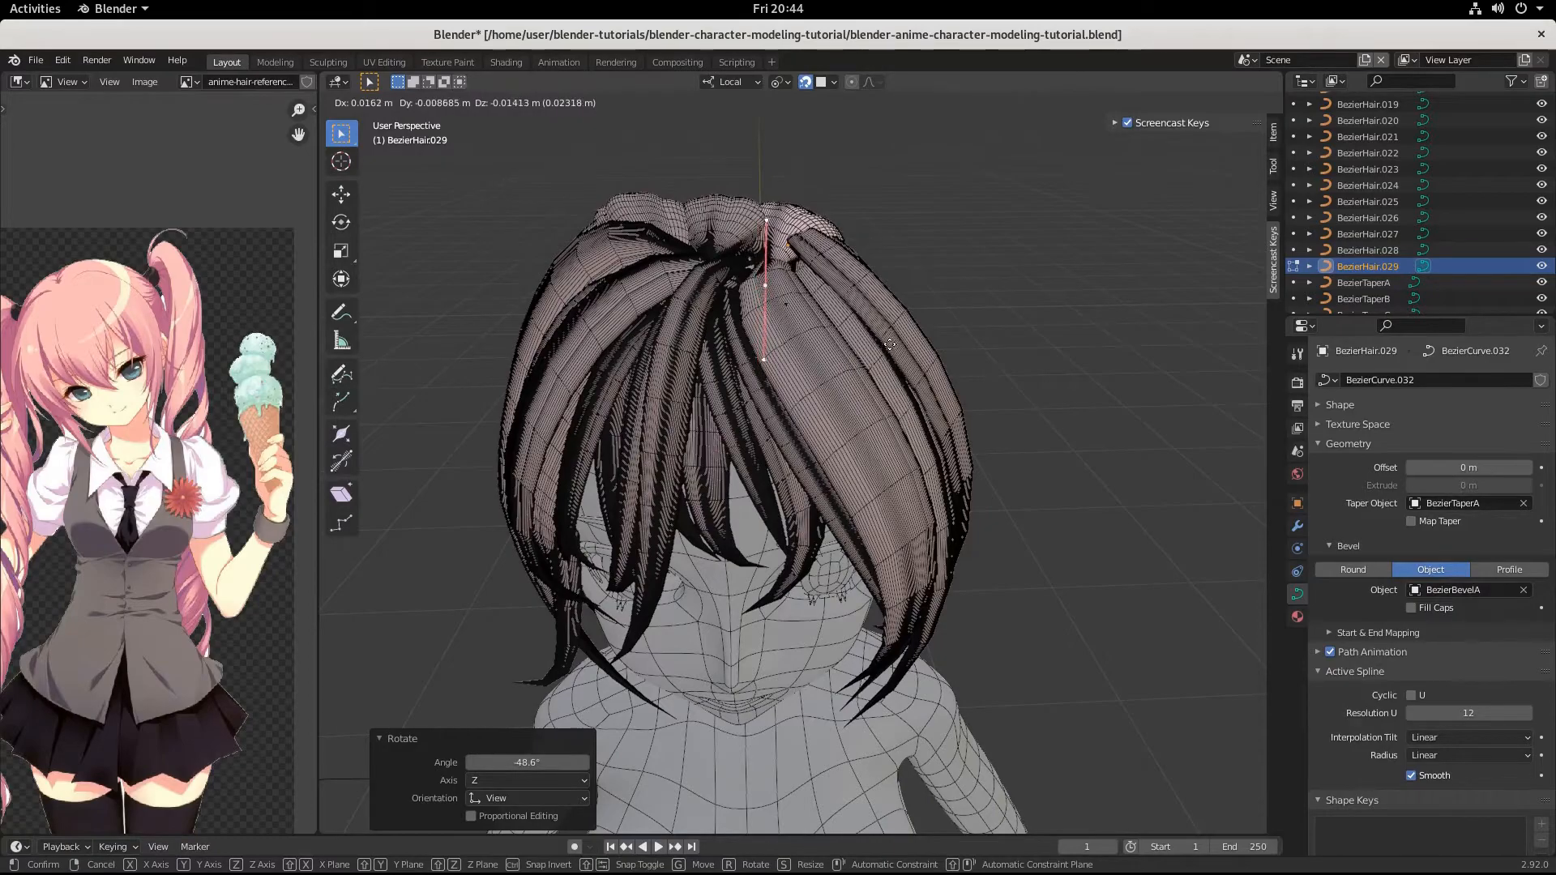
{"action": "left_click", "coordinate": [888, 345]}
{"action": "middle_click_drag", "start_coordinate": [888, 345], "coordinate": [811, 471]}
{"action": "key", "text": "r"}
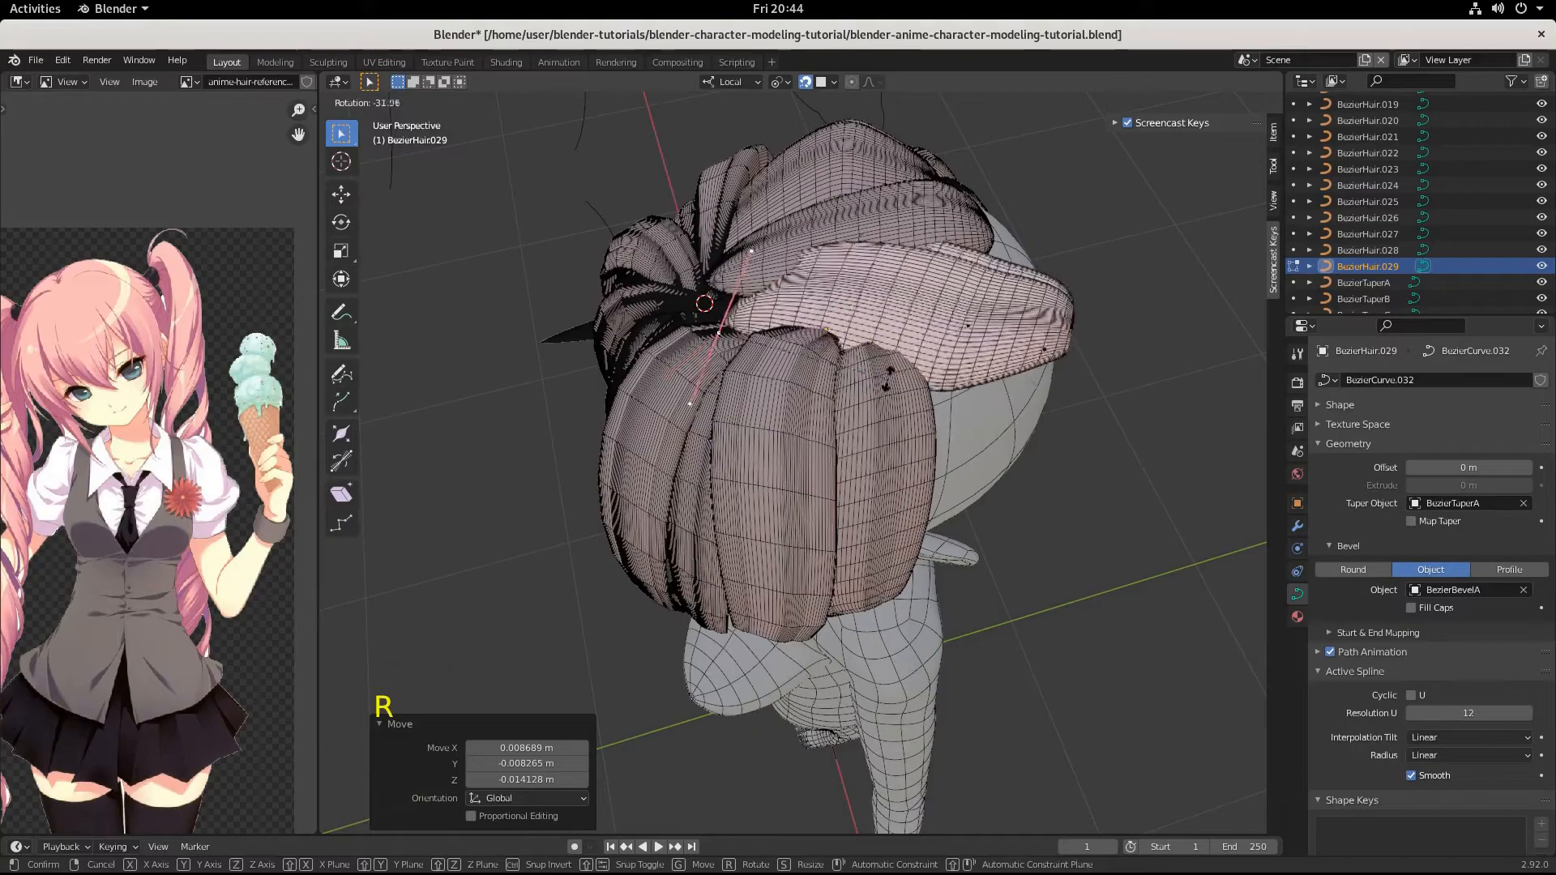
{"action": "left_click", "coordinate": [845, 376]}
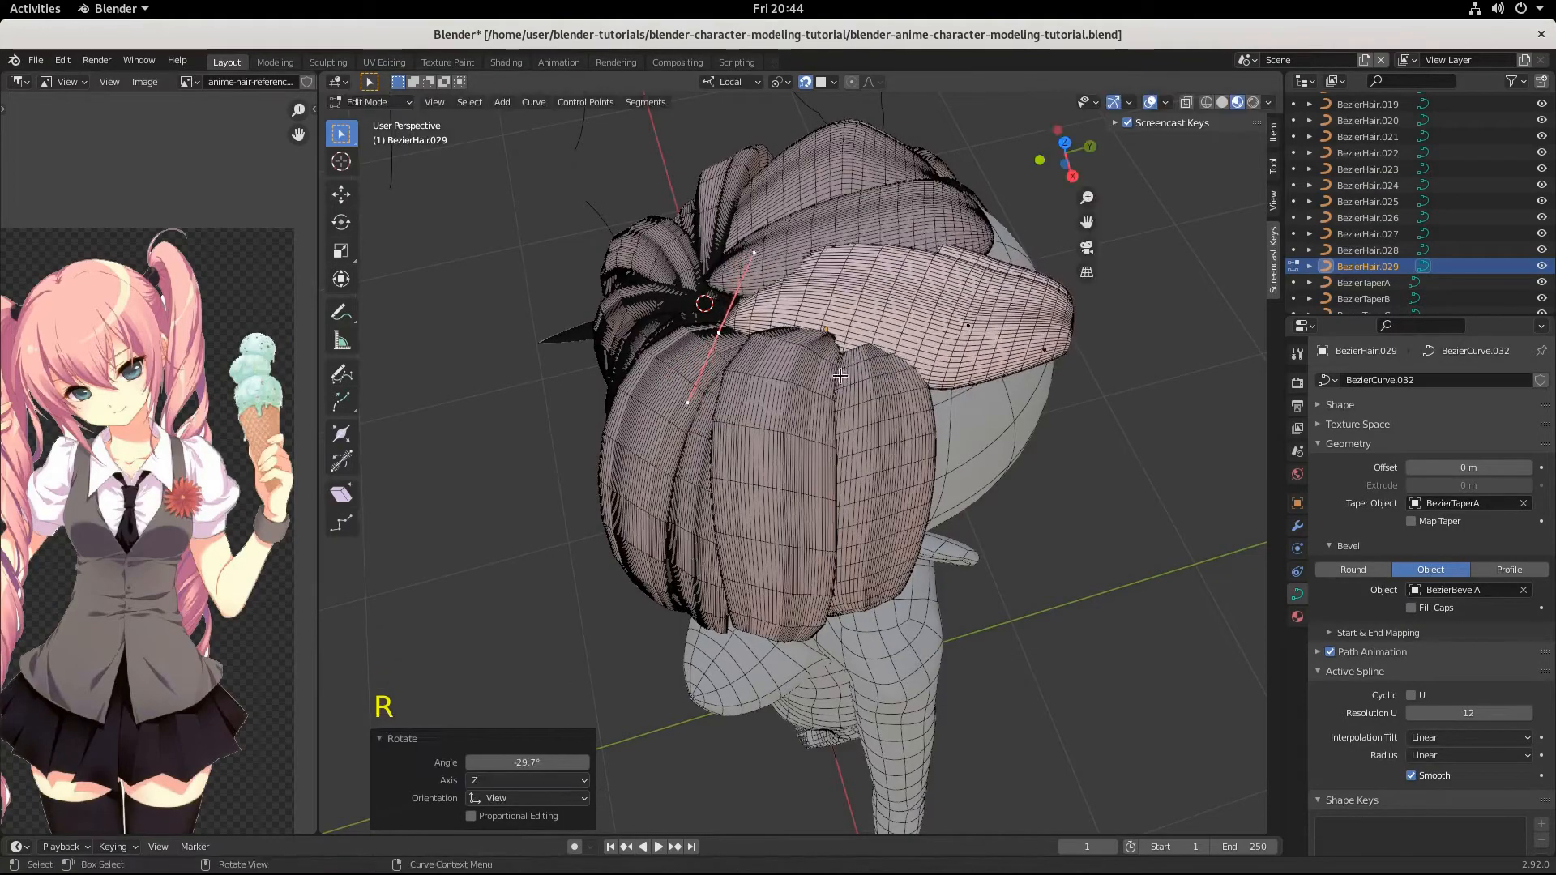
Raise the strand's root point at the parting by -0.006514, -0.00224, 0.009804 m.
{"action": "middle_click_drag", "start_coordinate": [845, 377], "coordinate": [824, 302]}
{"action": "key", "text": "g"}
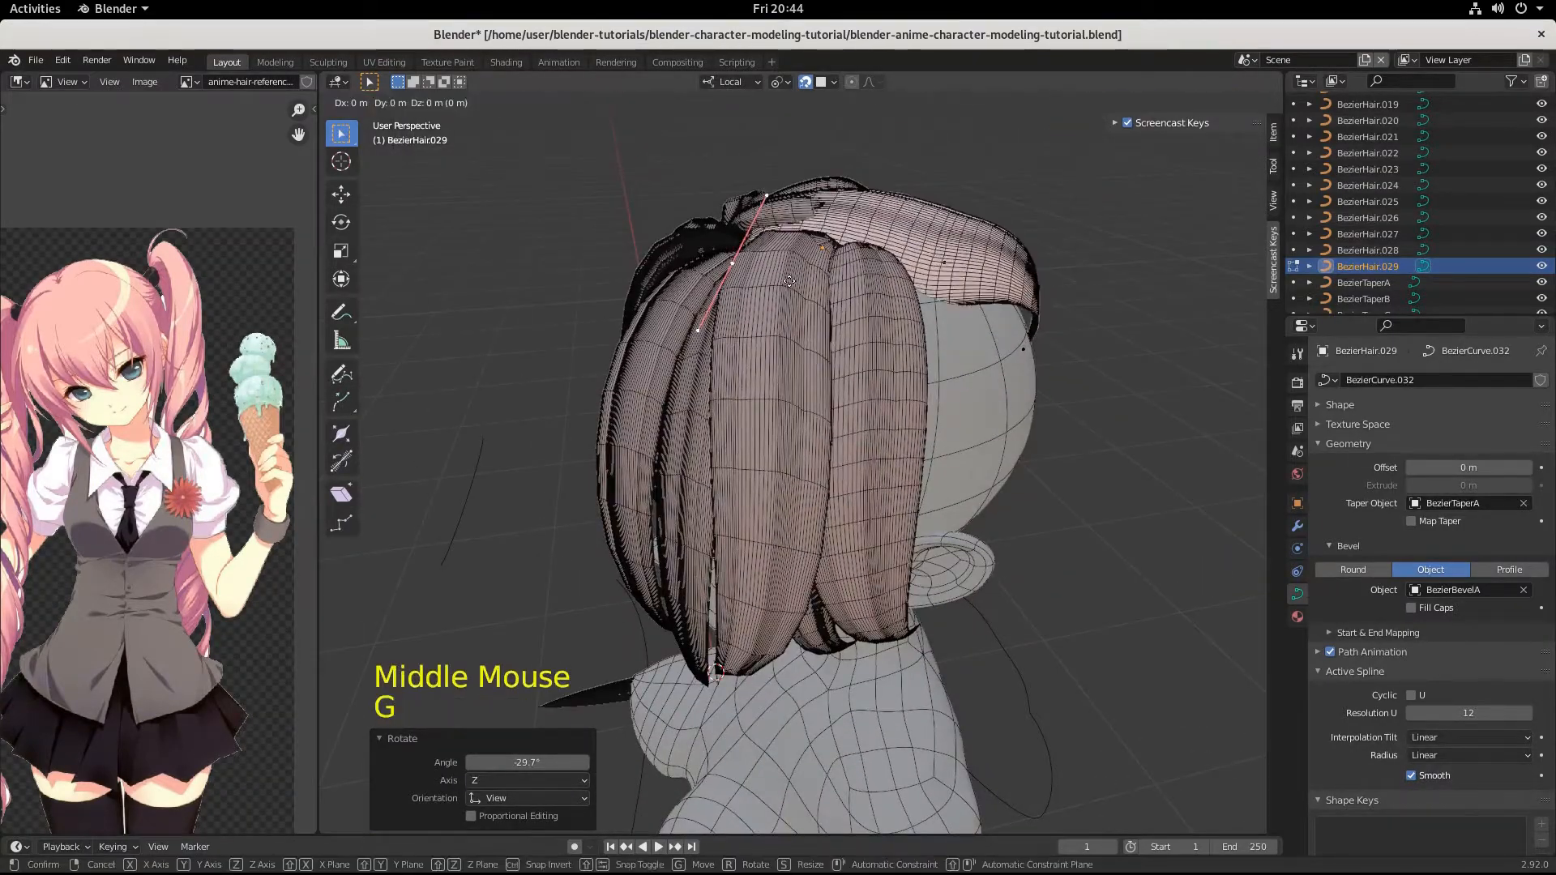
{"action": "key", "text": "ctrl"}
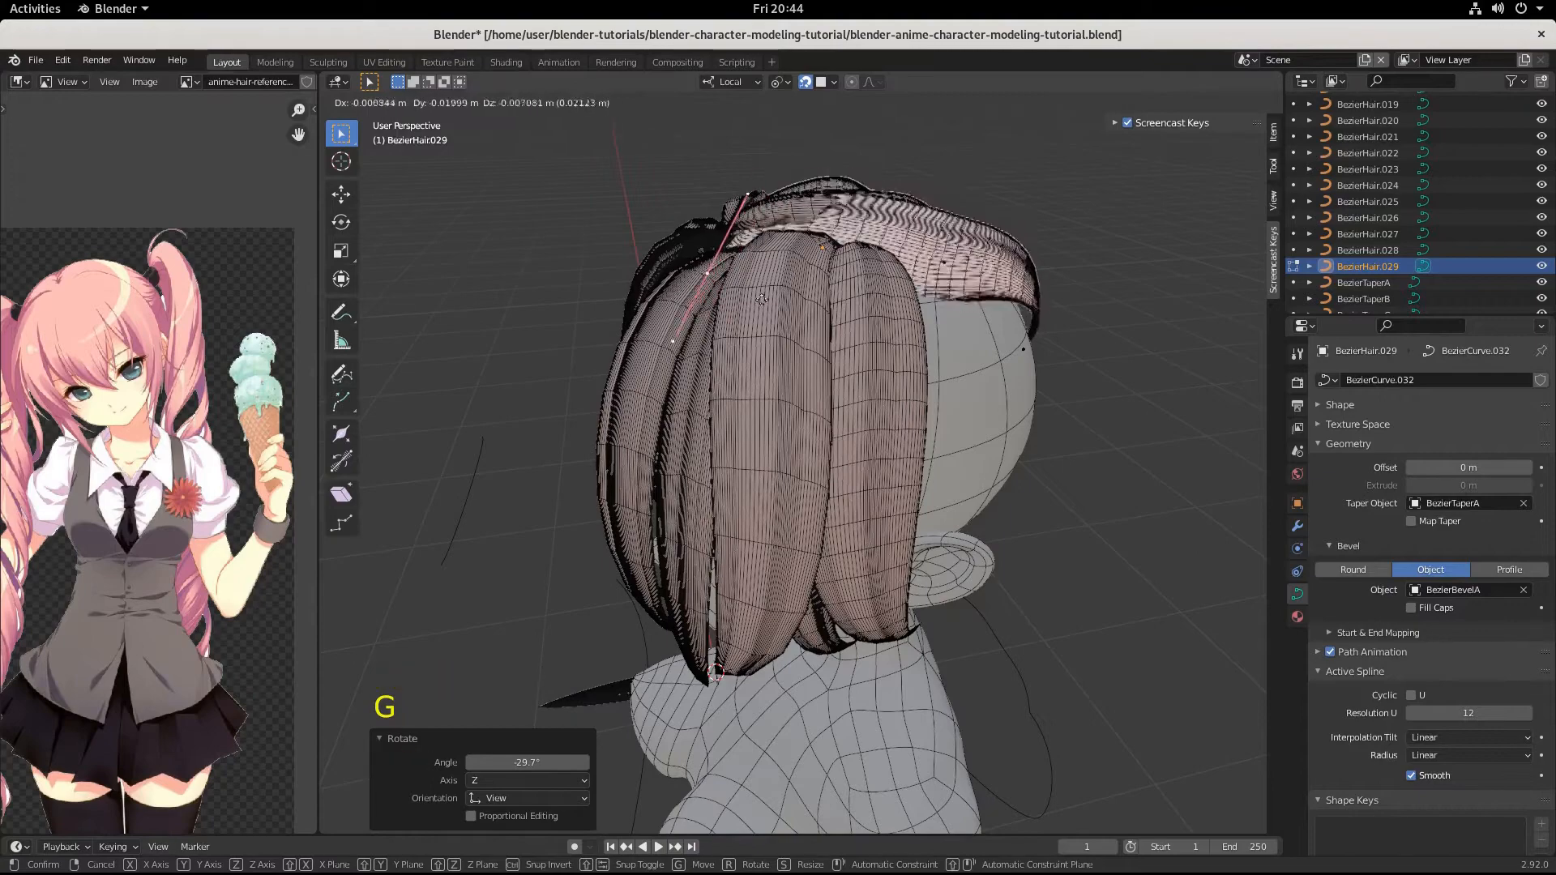
{"action": "key", "text": "ctrl"}
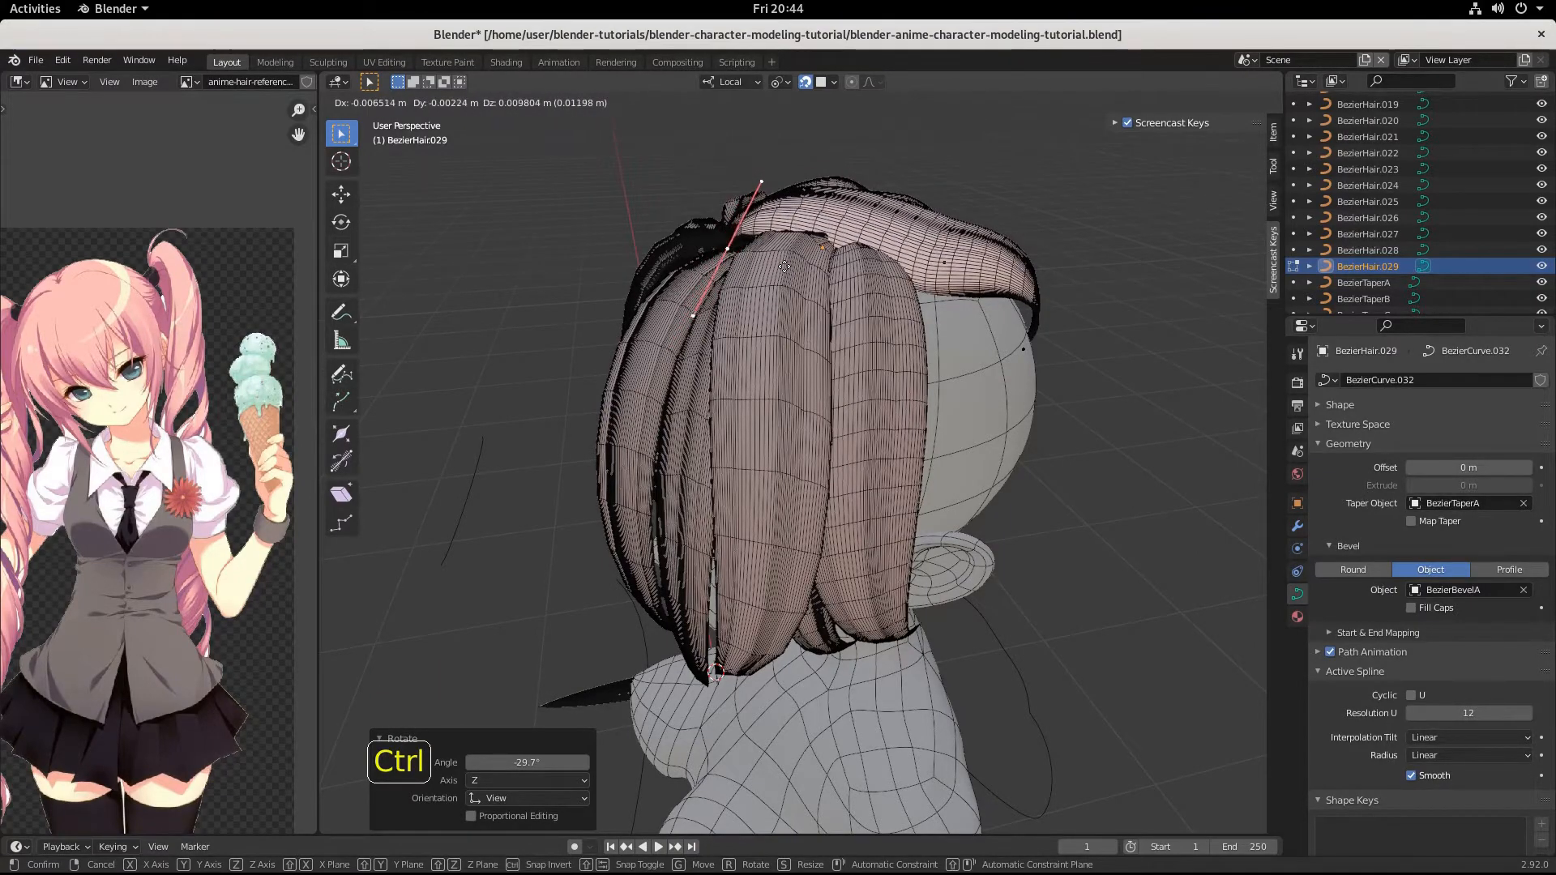
{"action": "left_click", "coordinate": [784, 265]}
Lower the strand's root point onto the crown by 0.012226, -0.010815, -0.011787 m.
{"action": "middle_click_drag", "start_coordinate": [784, 266], "coordinate": [920, 342]}
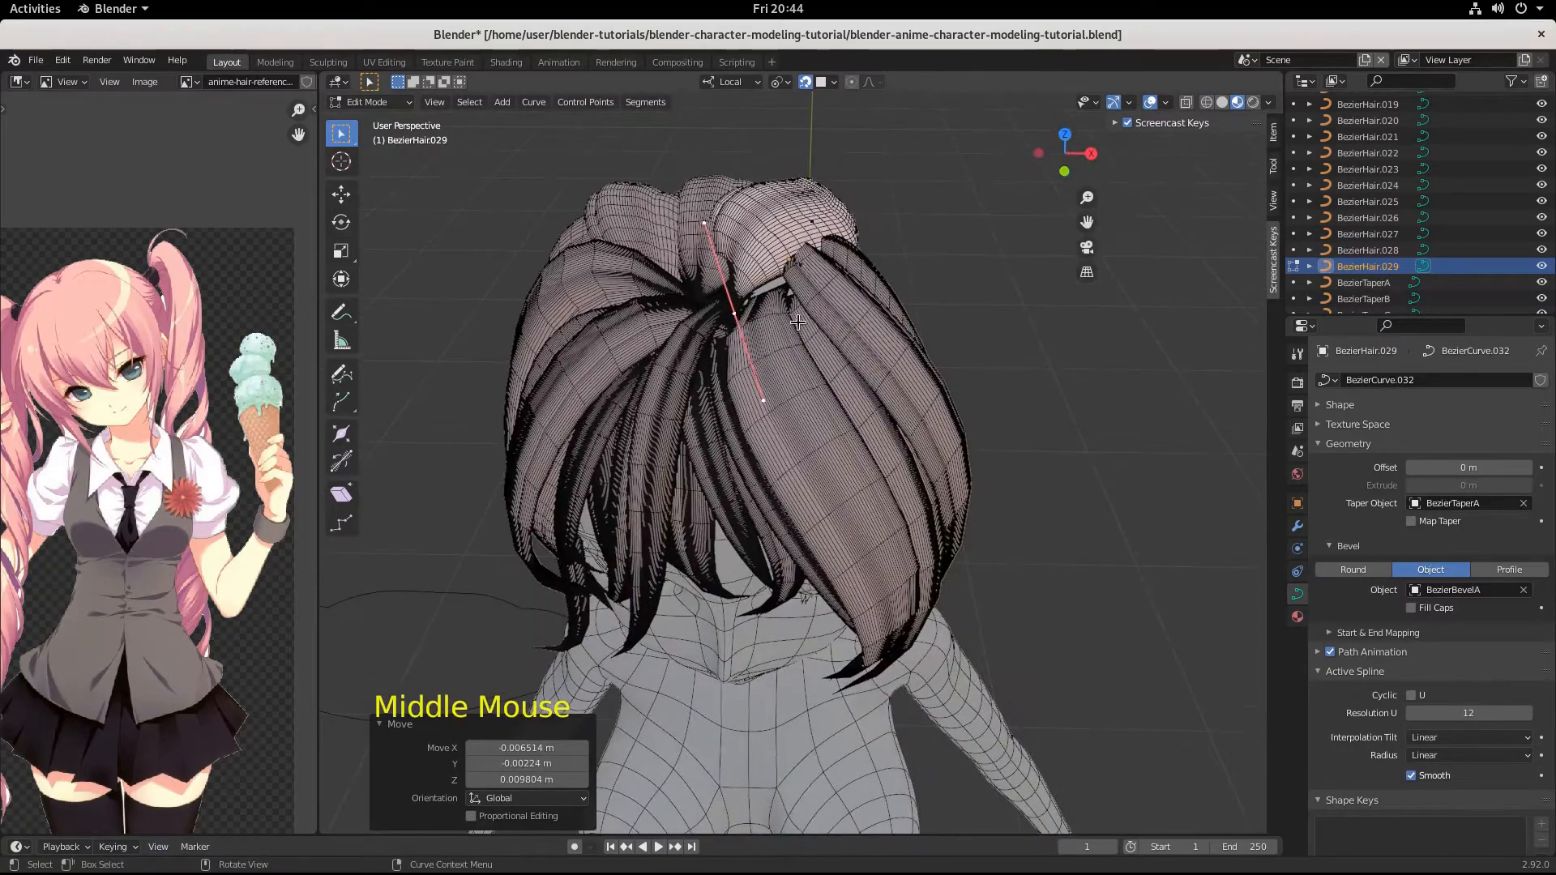
{"action": "key", "text": "g"}
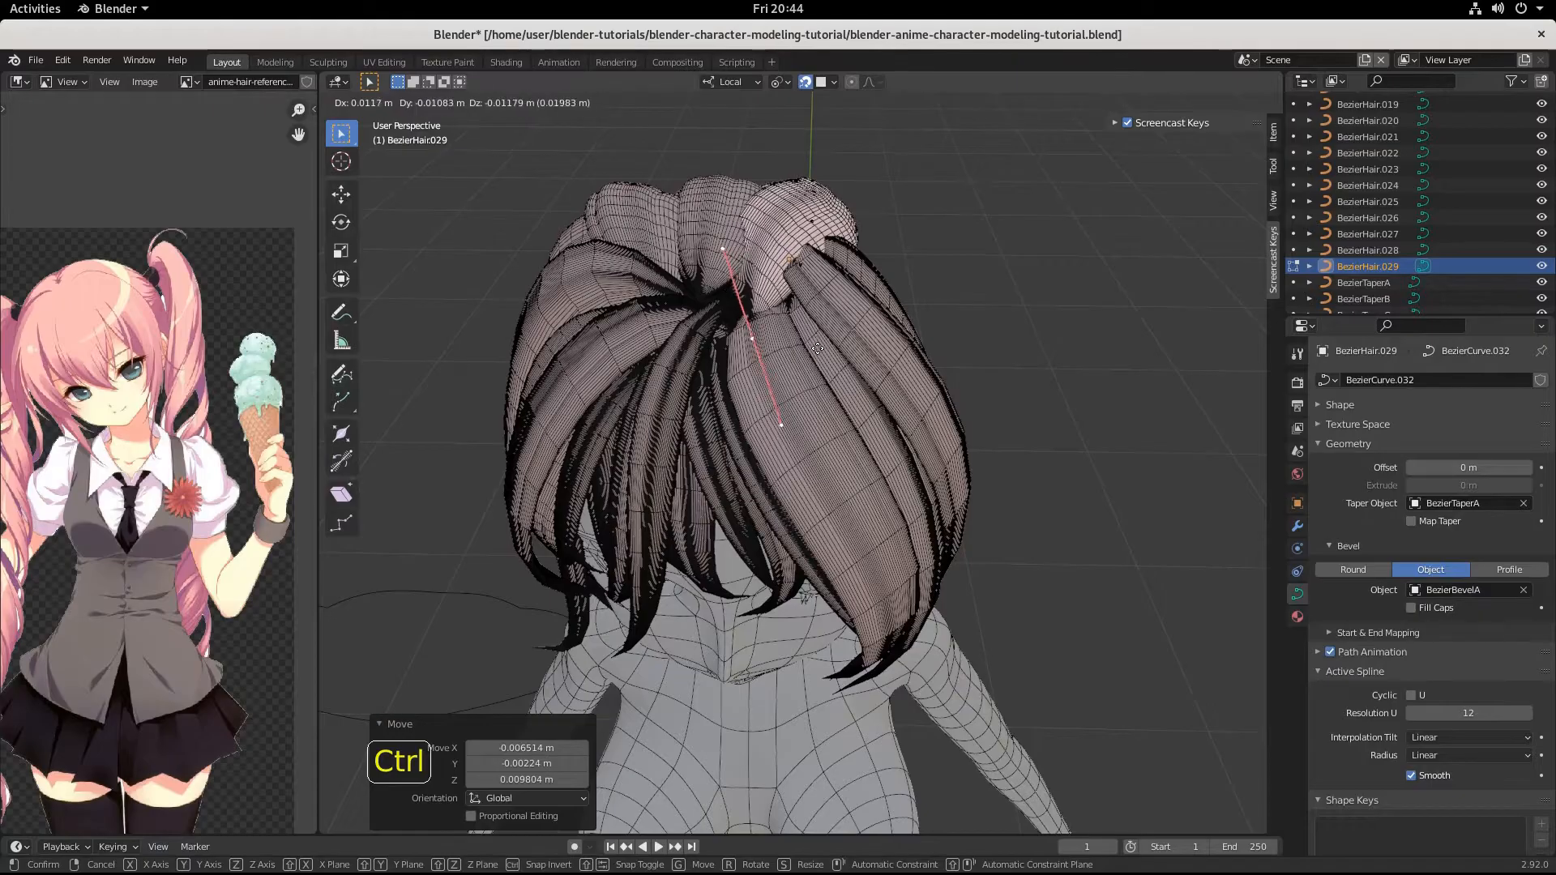
{"action": "left_click", "coordinate": [817, 349]}
Lift the strand's root point by -0.005978, 0.004509, 0.015398 m in the side view.
{"action": "middle_click_drag", "start_coordinate": [817, 348], "coordinate": [782, 378]}
{"action": "scroll", "coordinate": [819, 424], "scroll_direction": "down", "scroll_amount": 3}
{"action": "scroll", "coordinate": [725, 463], "scroll_direction": "up", "scroll_amount": 5}
{"action": "scroll", "coordinate": [782, 405], "scroll_direction": "down", "scroll_amount": 2}
{"action": "key", "text": "g"}
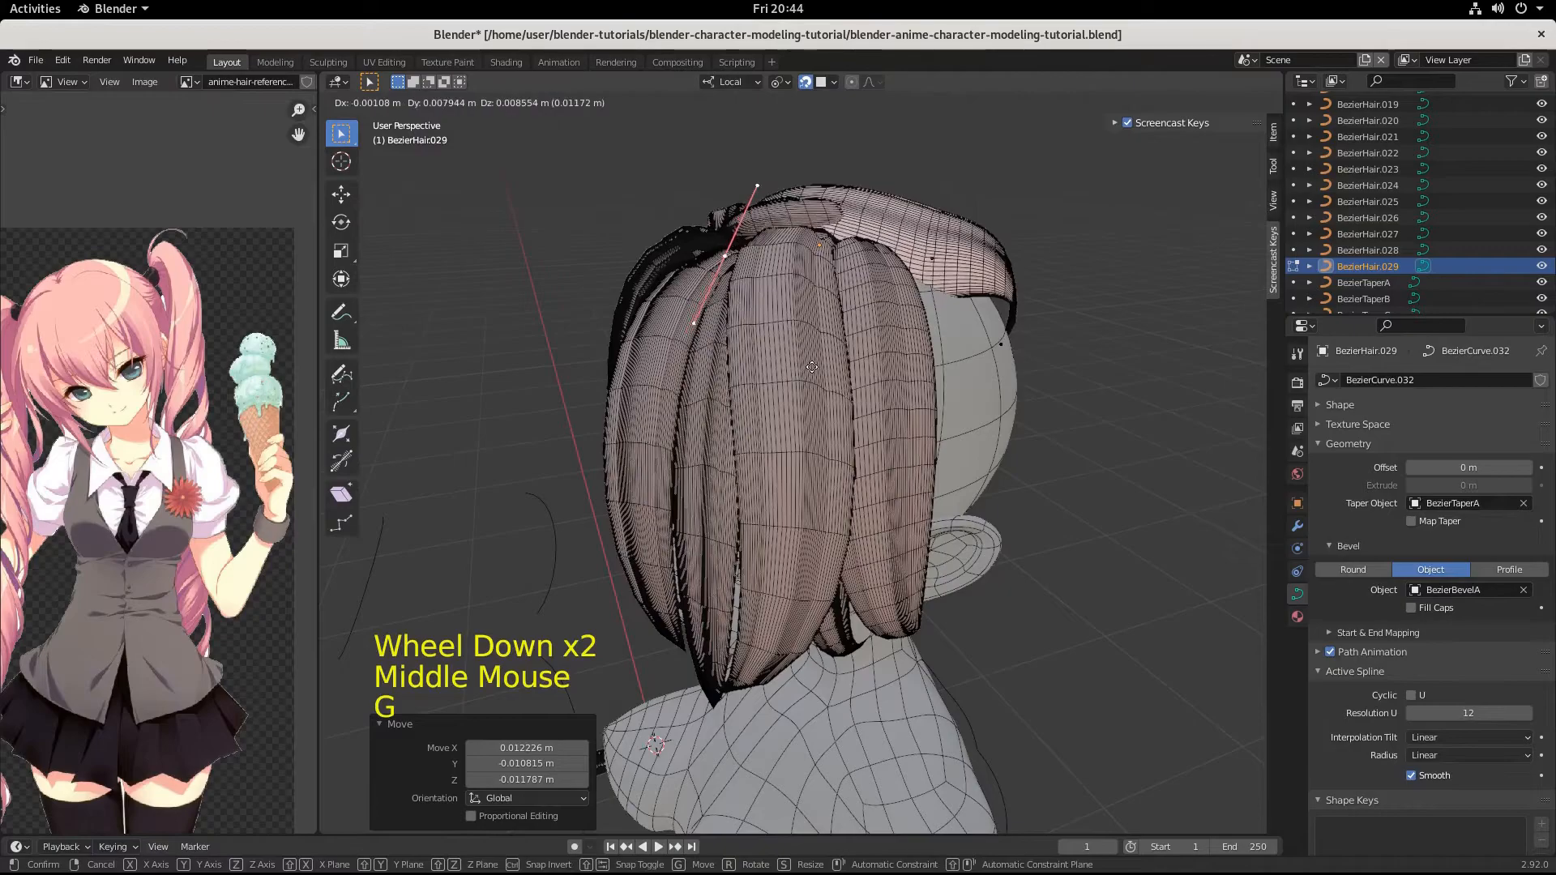
{"action": "left_click", "coordinate": [806, 367]}
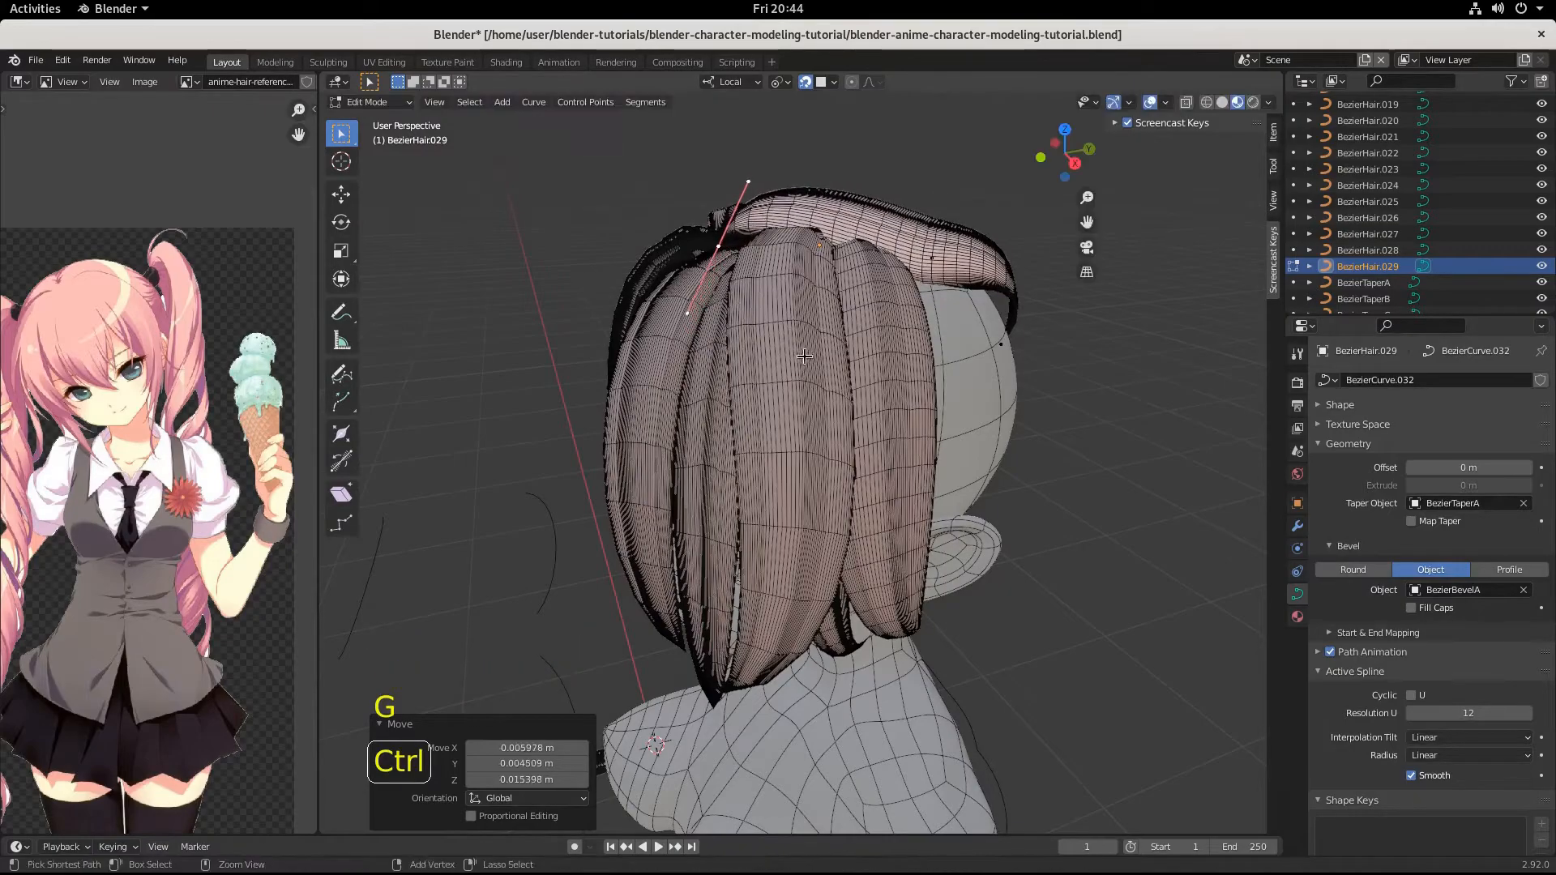
Lower the strand's root point toward the front hair by 0.004333, -0.006321, -0.010946 m.
{"action": "middle_click_drag", "start_coordinate": [807, 367], "coordinate": [769, 412]}
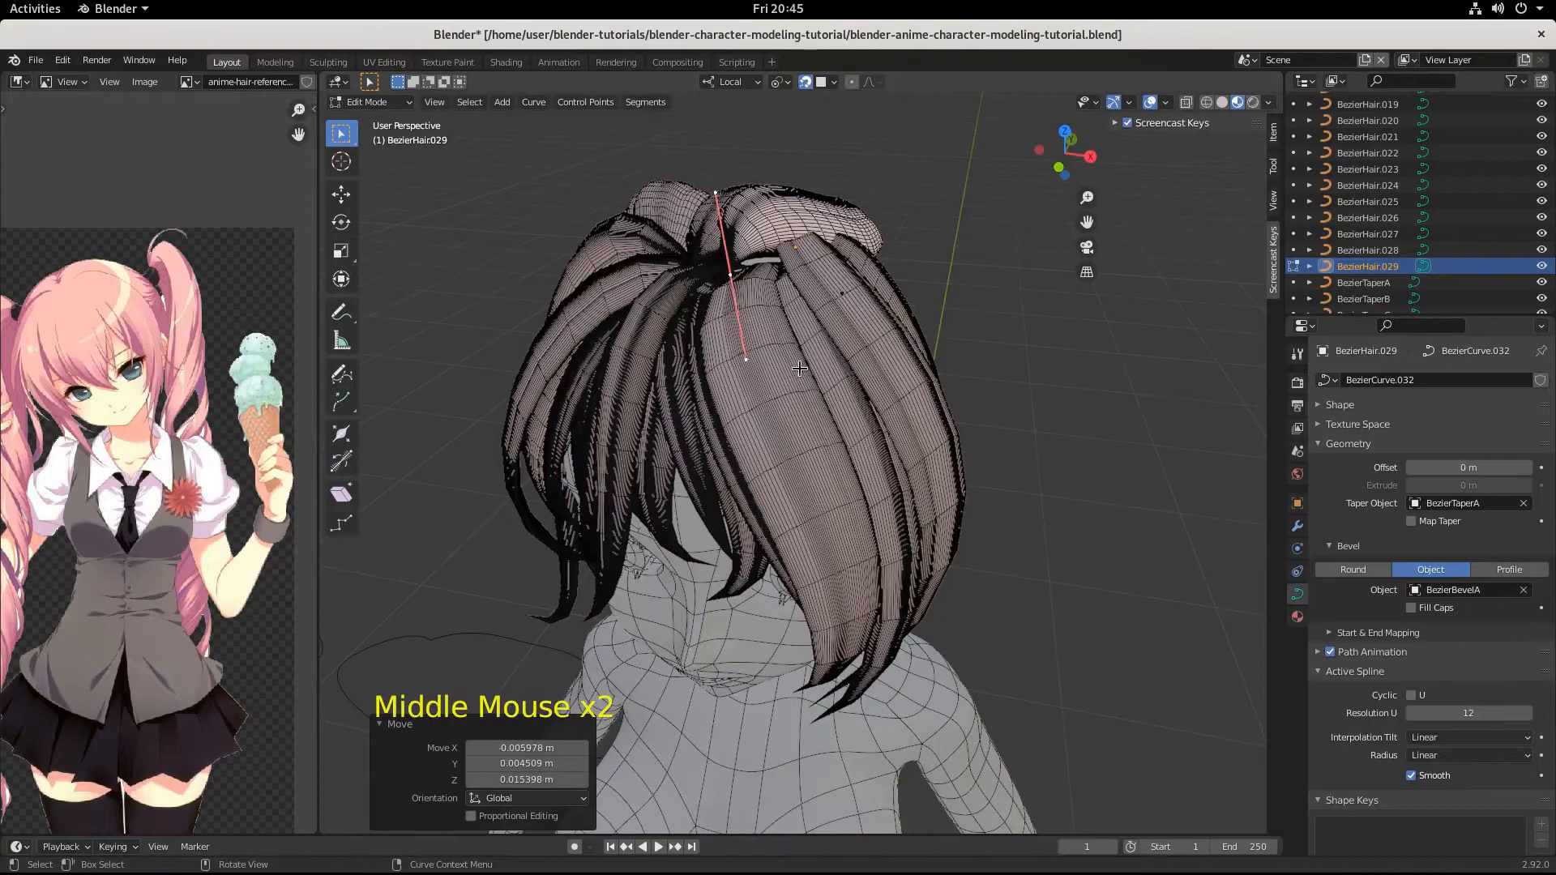
{"action": "key", "text": "g"}
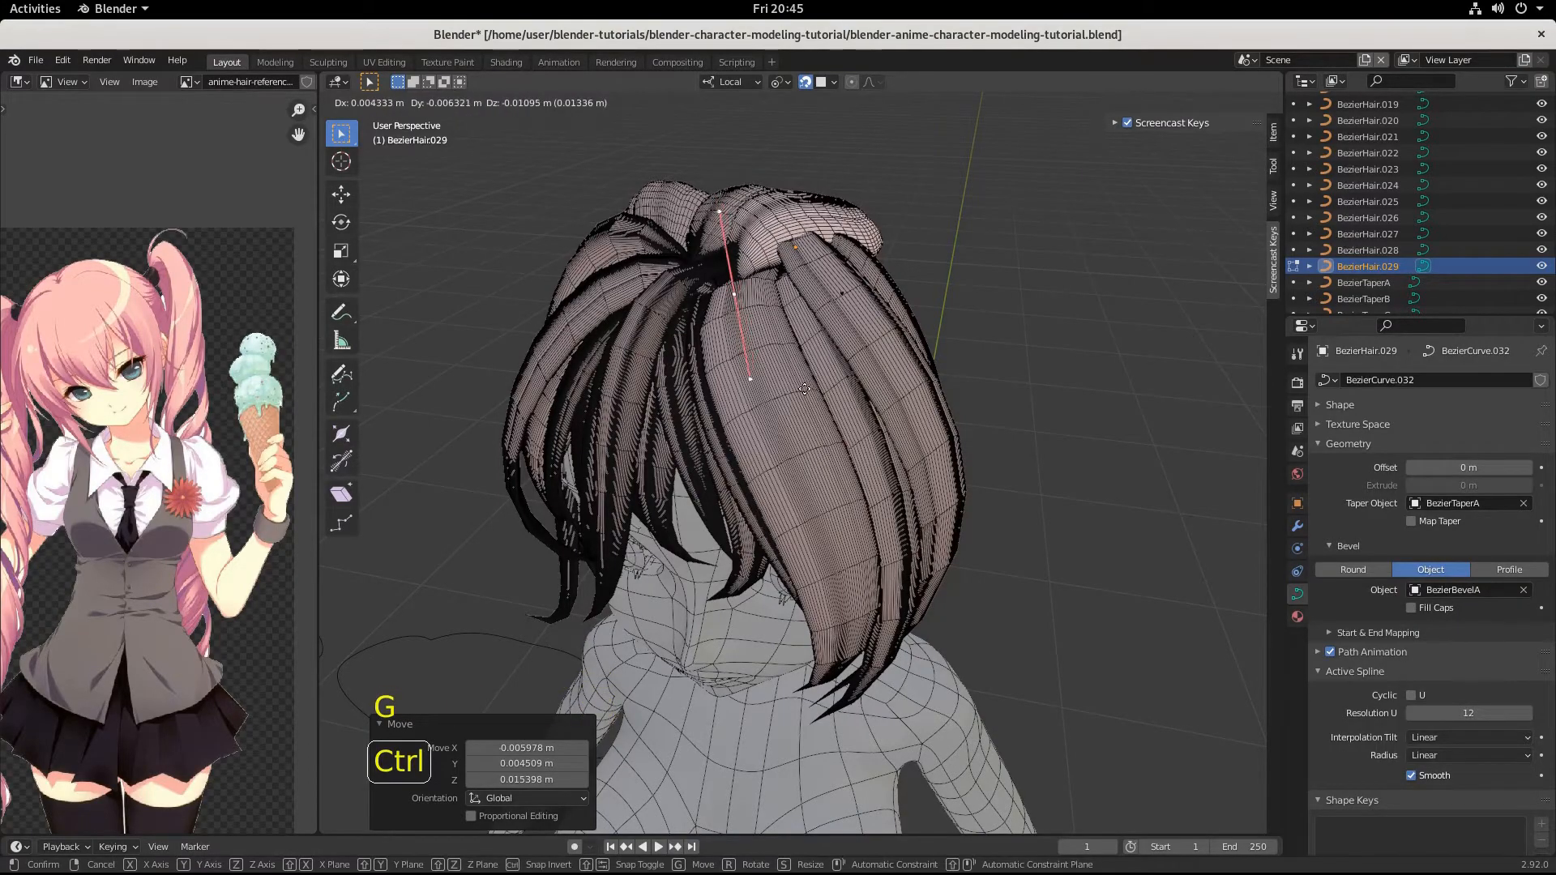
{"action": "left_click", "coordinate": [805, 388]}
Try scaling the root point's handles by 1.580 and rotating them by -11.2° in the side view.
{"action": "middle_click_drag", "start_coordinate": [804, 389], "coordinate": [878, 331]}
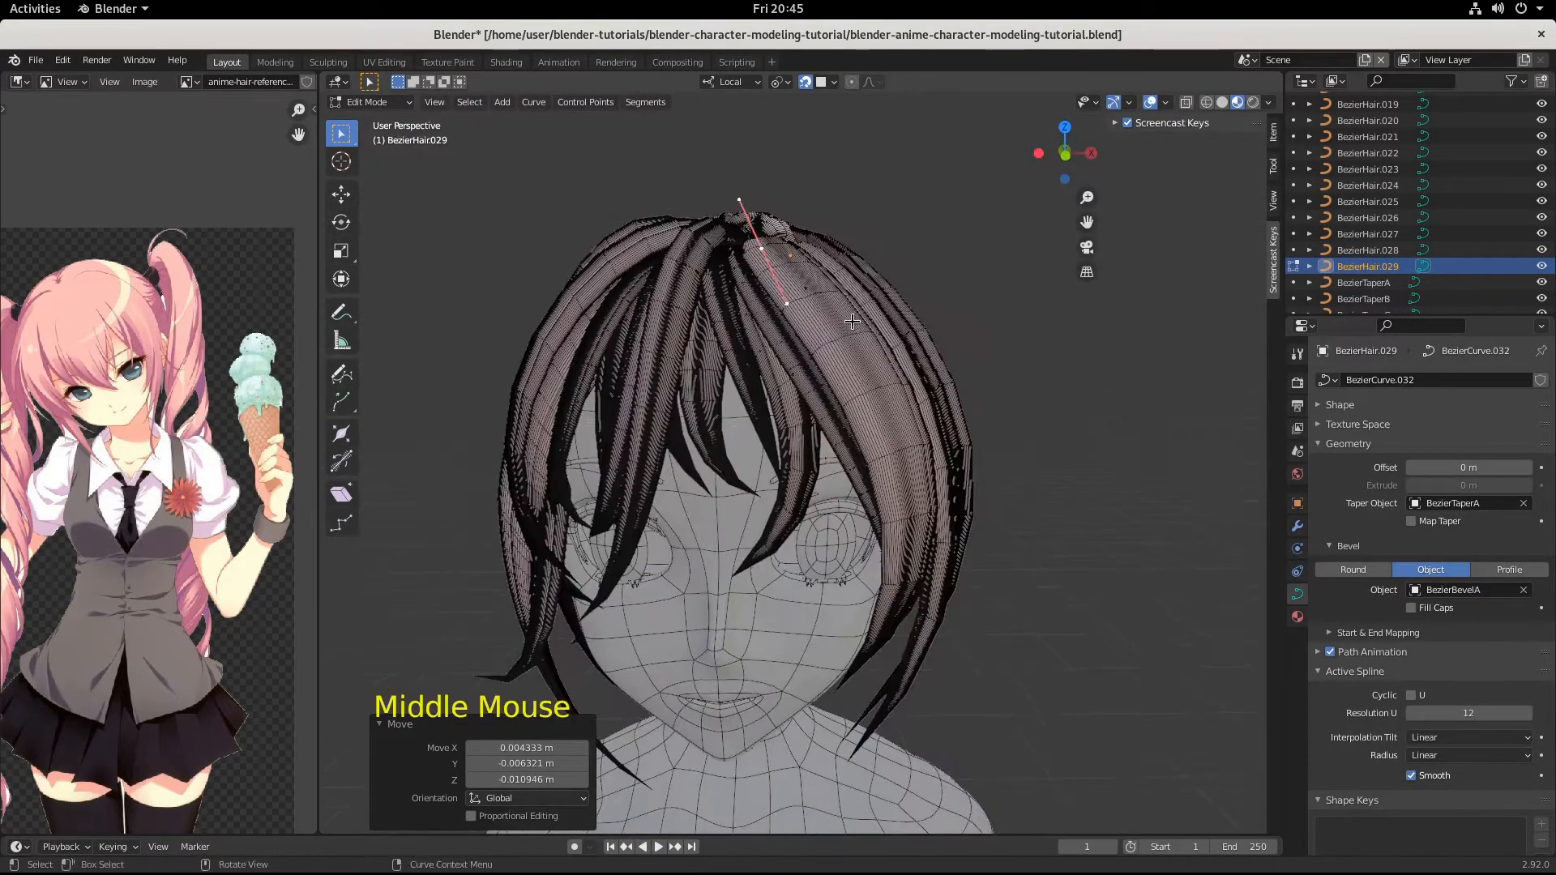
{"action": "key", "text": "s"}
{"action": "left_click", "coordinate": [895, 366]}
{"action": "middle_click_drag", "start_coordinate": [896, 366], "coordinate": [777, 404]}
{"action": "key", "text": "r"}
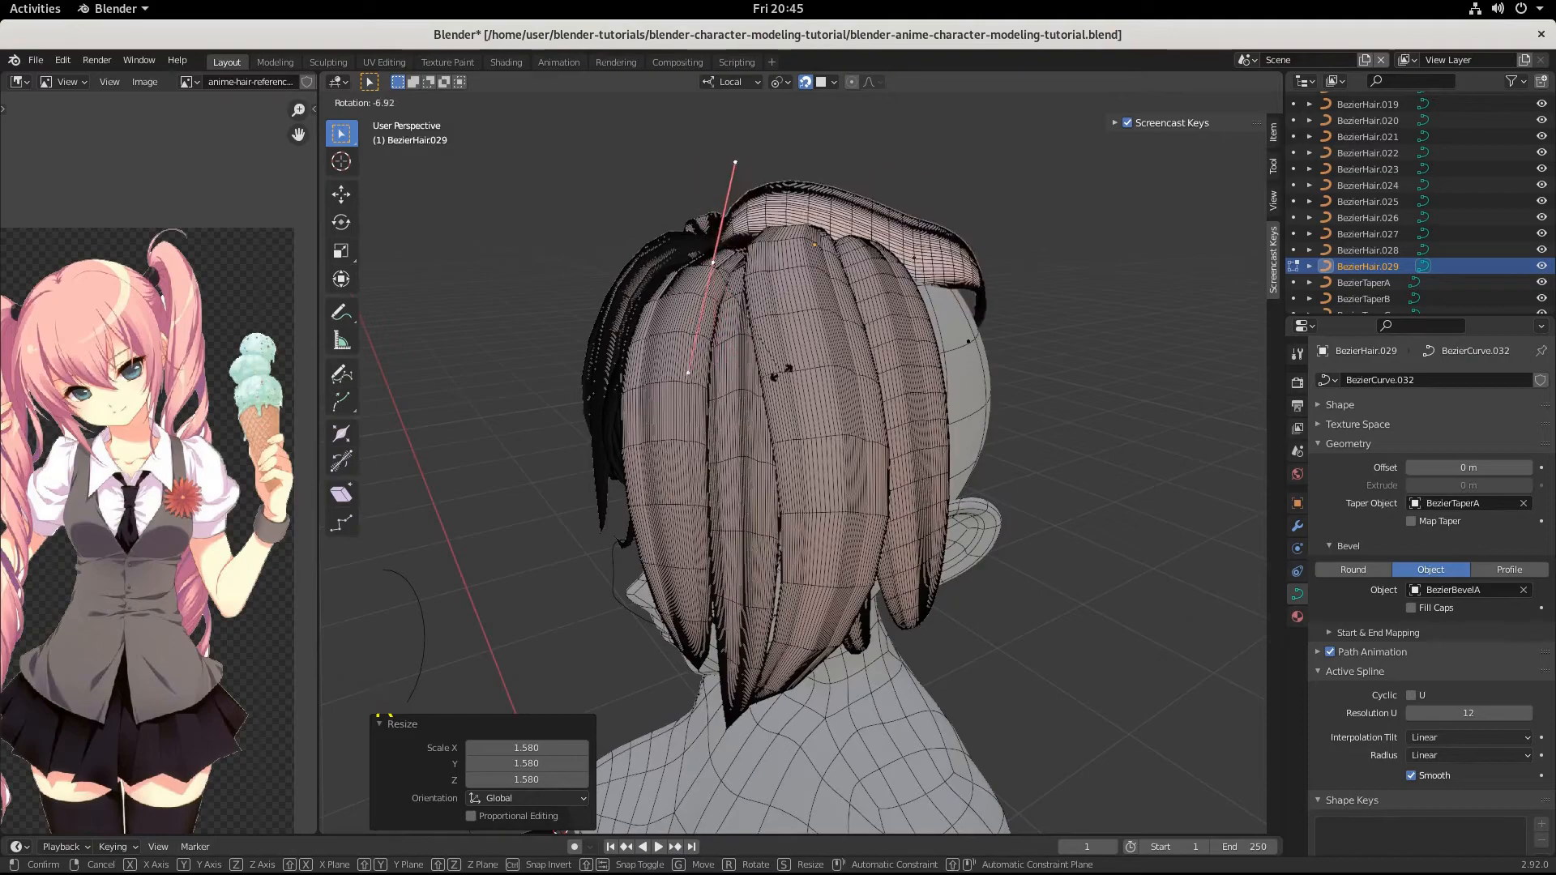
{"action": "left_click", "coordinate": [792, 371]}
Try shifting the root point down over the front hair, and undo the move together with the preceding rotation and scaling.
{"action": "middle_click_drag", "start_coordinate": [792, 371], "coordinate": [982, 366]}
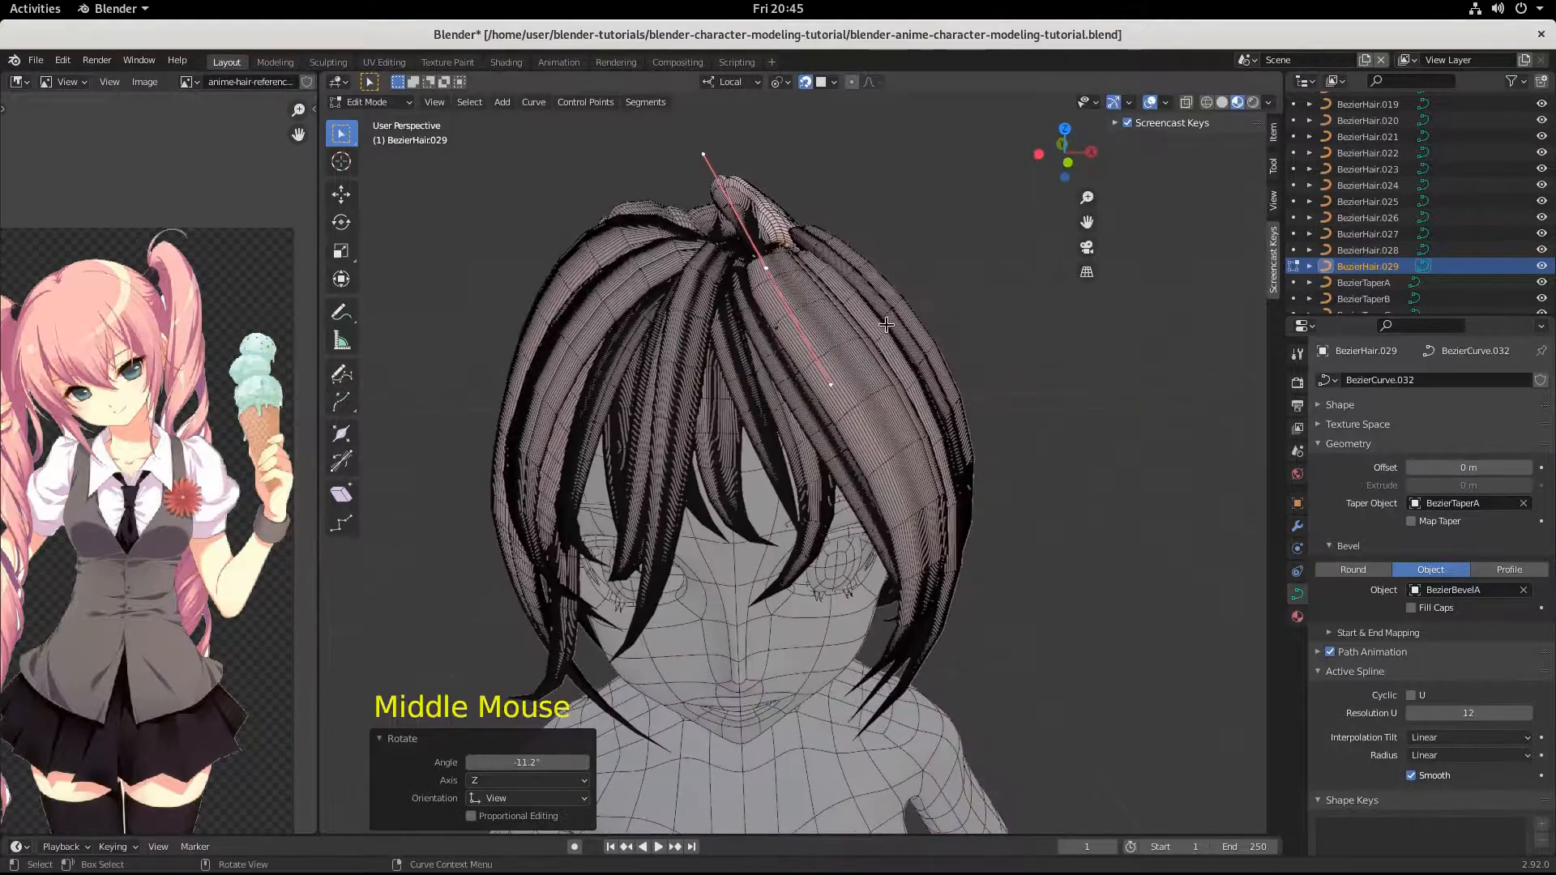
{"action": "key", "text": "g"}
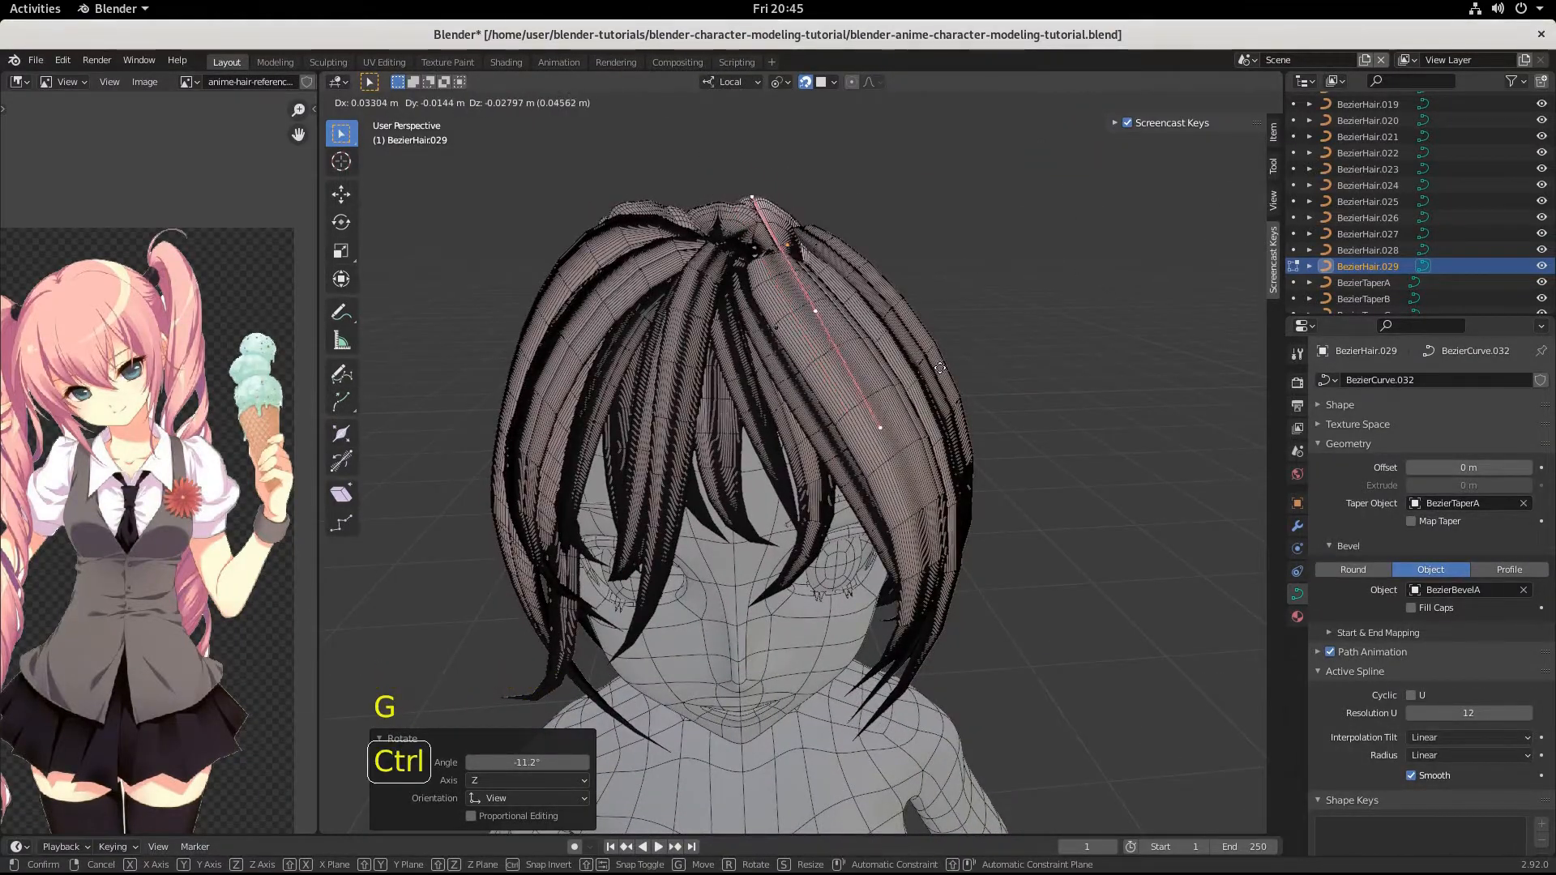
{"action": "left_click", "coordinate": [913, 380]}
{"action": "key", "text": "ctrl+z"}
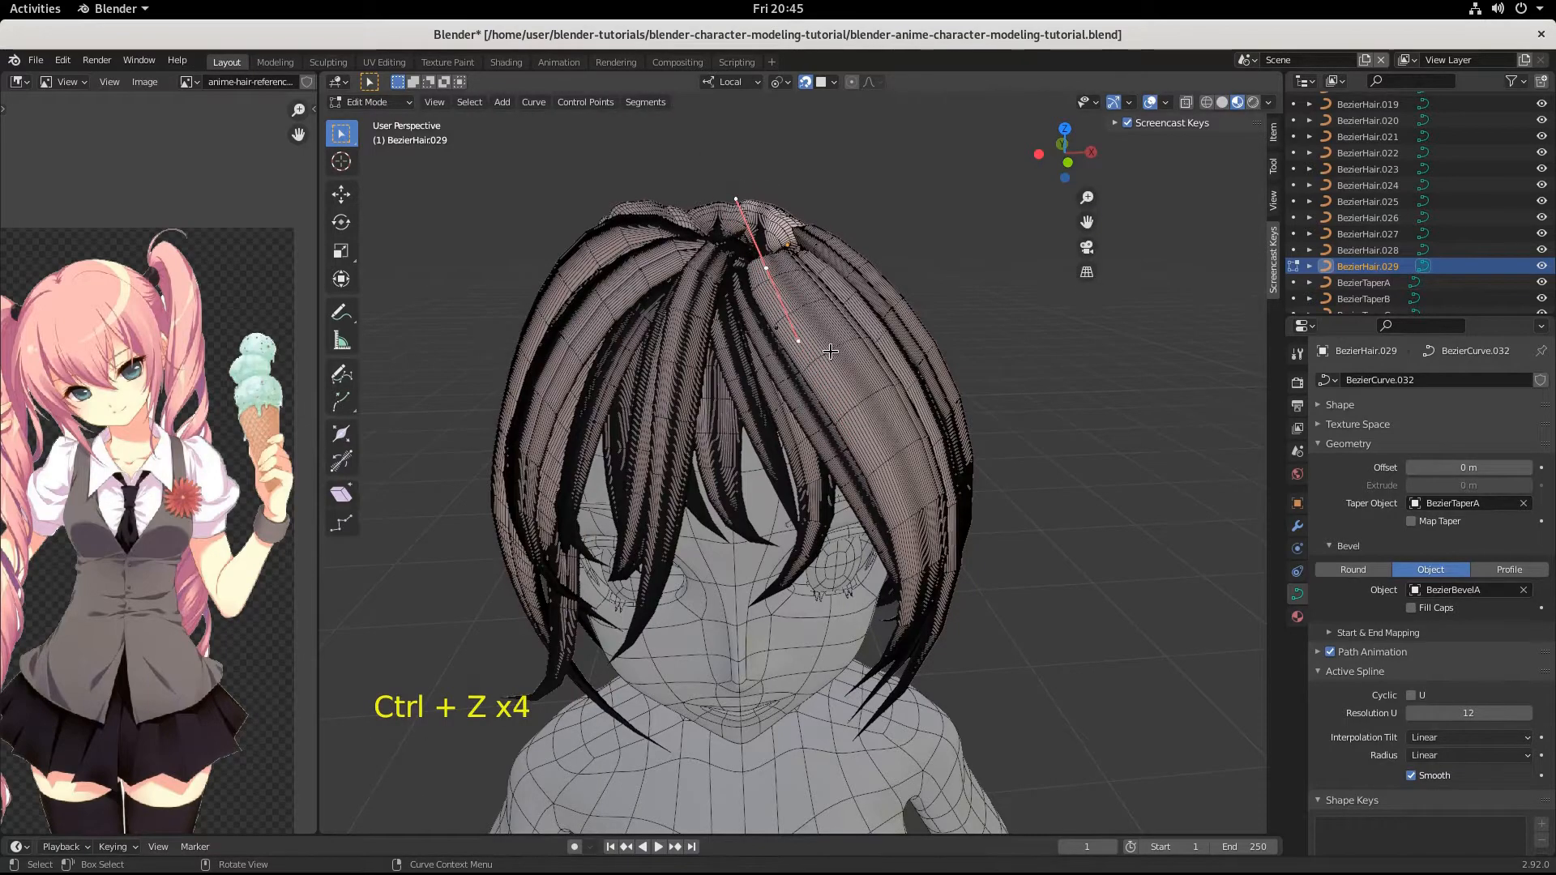
Scale the root point's handles by 1.279 and rotate them 38.8° in the front view.
{"action": "key", "text": "s"}
{"action": "left_click", "coordinate": [856, 368]}
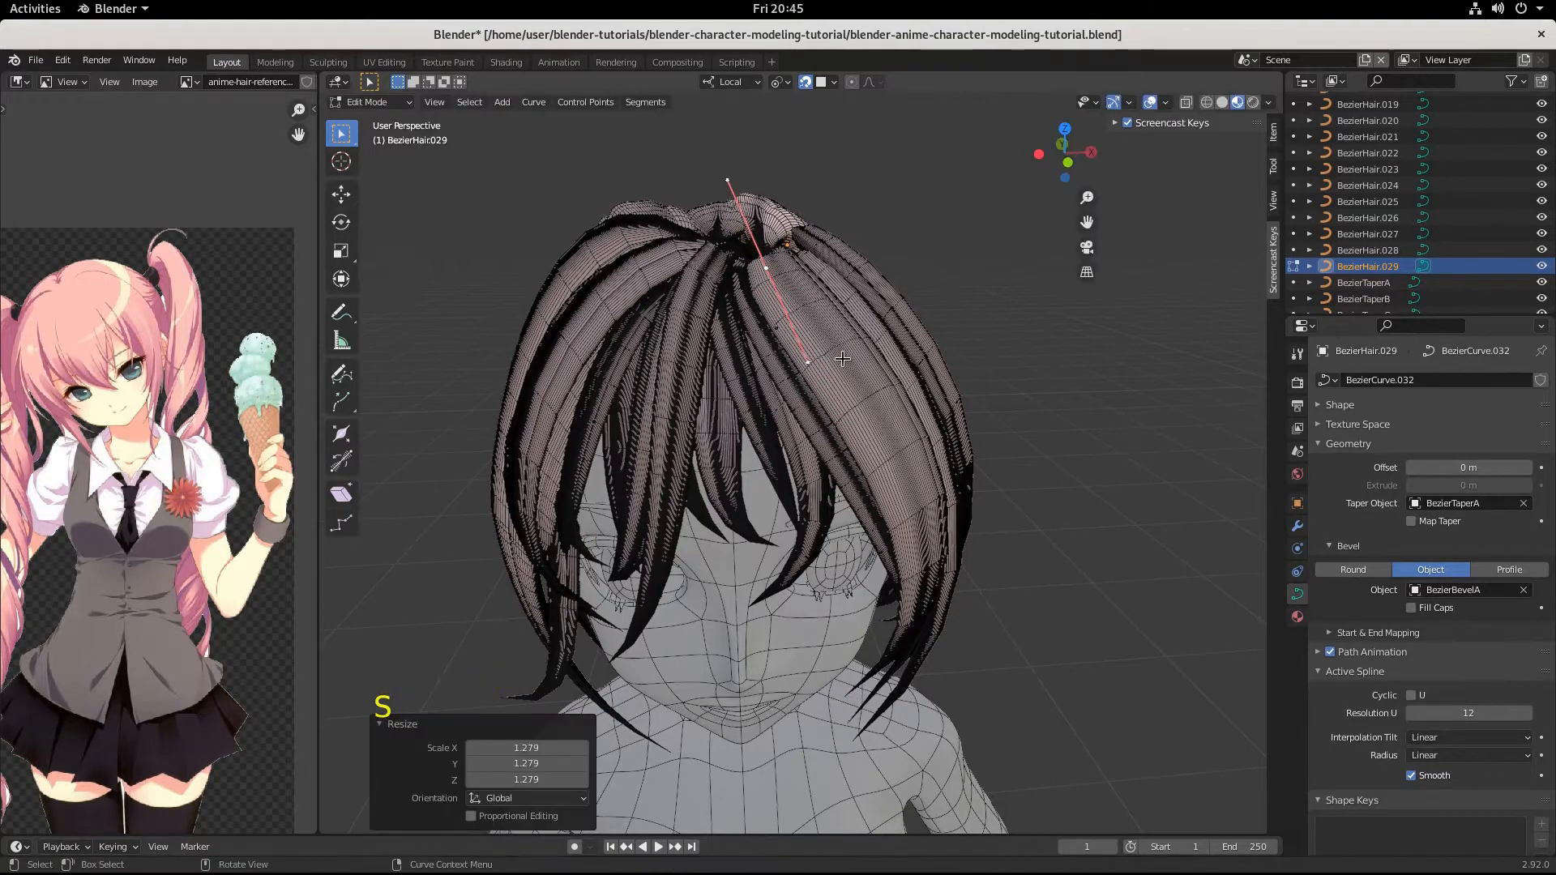
{"action": "key", "text": "r"}
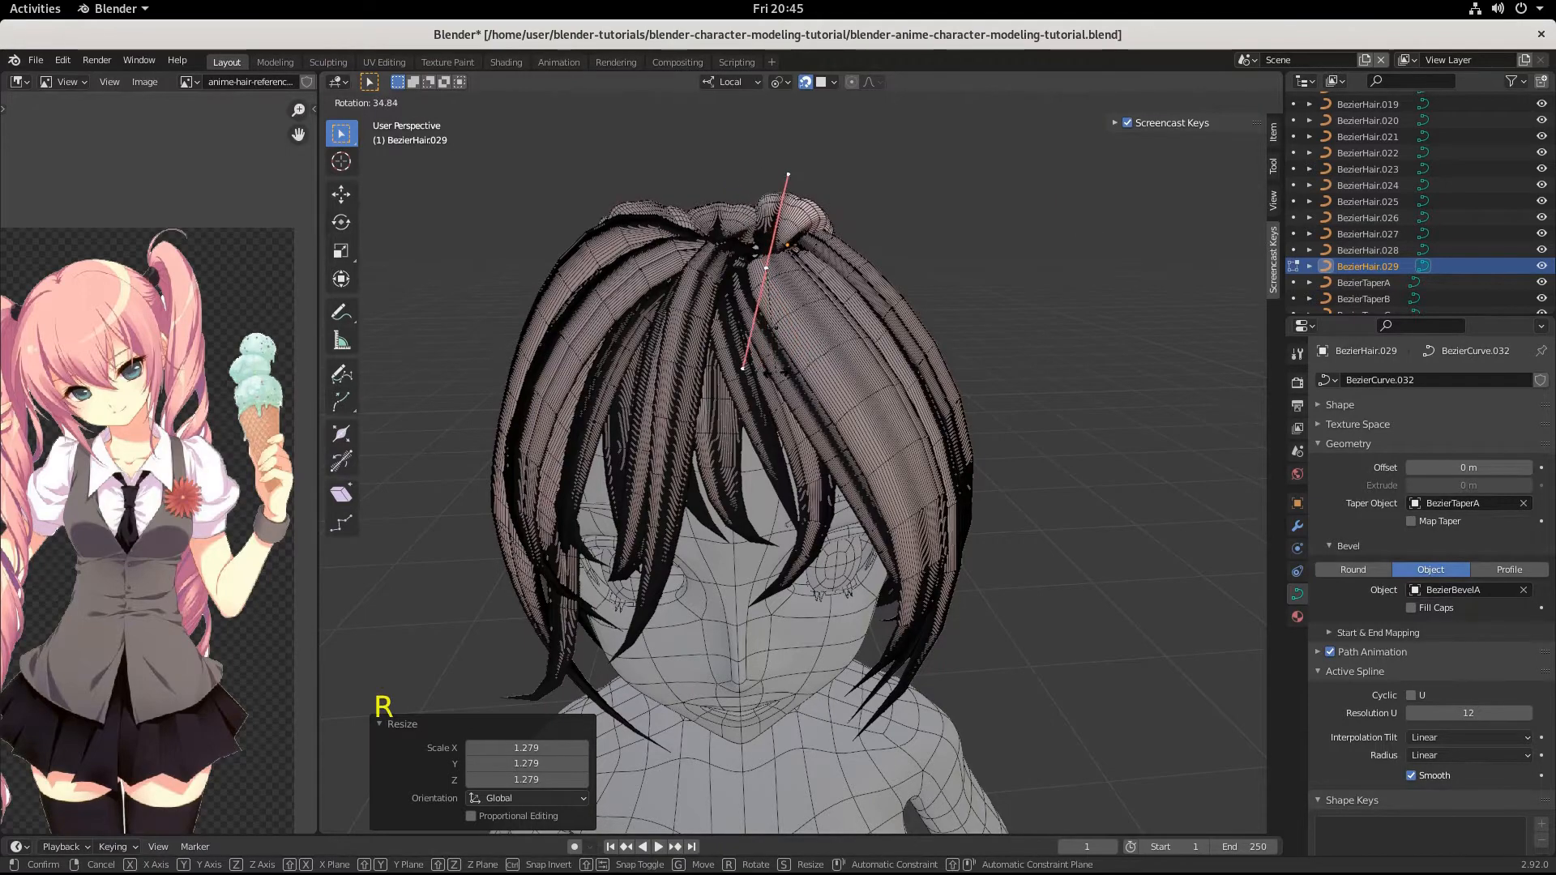
{"action": "left_click", "coordinate": [795, 368]}
Move the root point of strand BezierHair.029 by -0.011961, -0.000272, -0.004222 m toward the parting.
{"action": "key", "text": "g"}
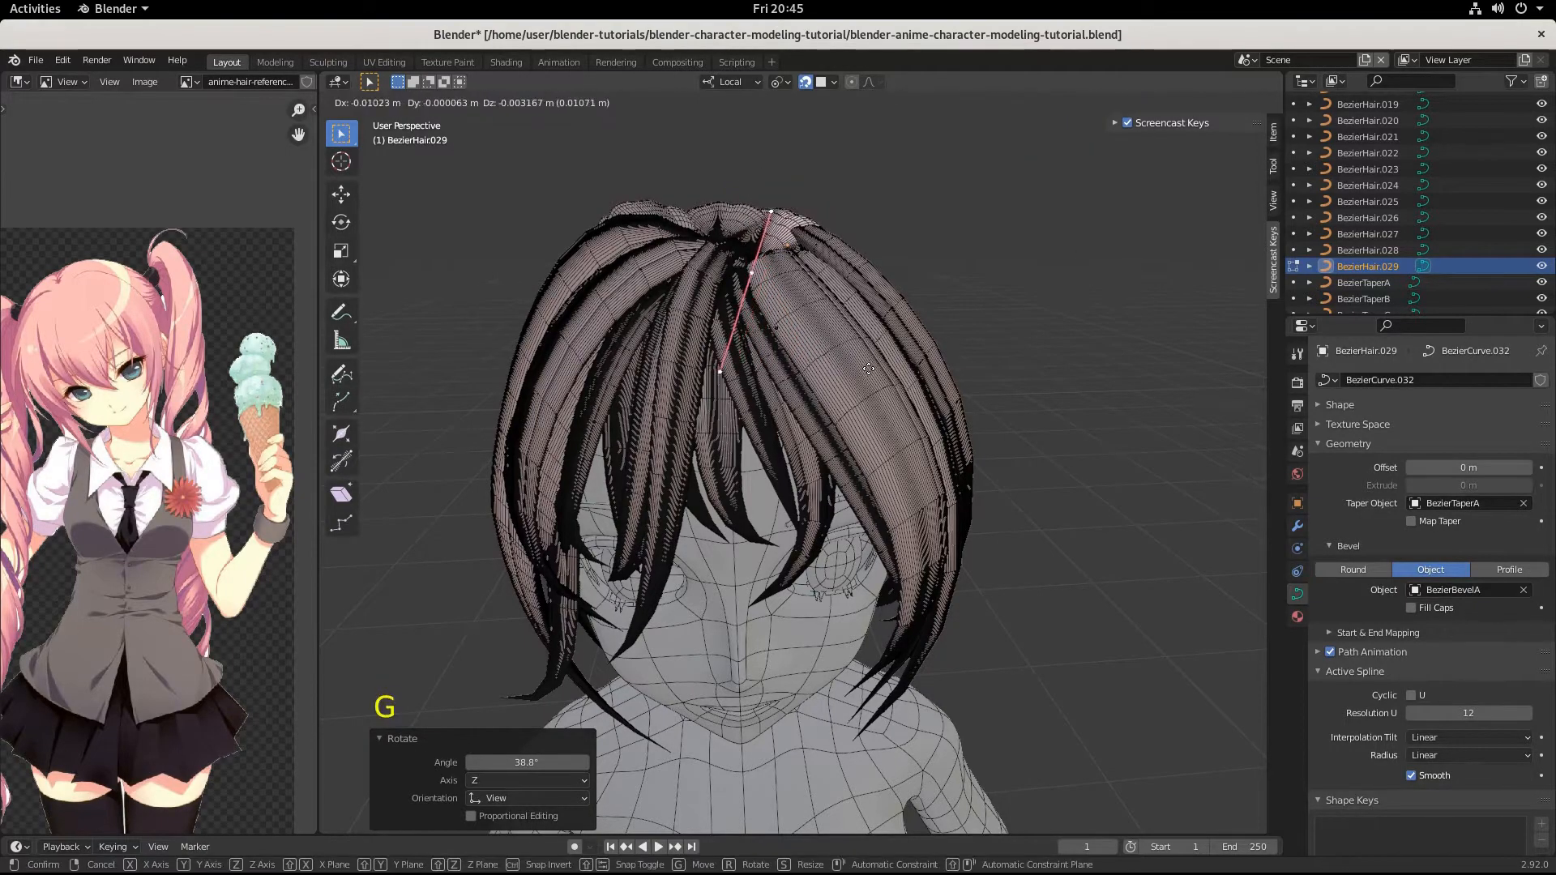
{"action": "left_click", "coordinate": [865, 370]}
{"action": "mouse_move", "coordinate": [865, 370]}
{"action": "middle_mouse_down"}
{"action": "mouse_move", "coordinate": [833, 456]}
{"action": "mouse_move", "coordinate": [858, 380]}
{"action": "middle_mouse_up"}
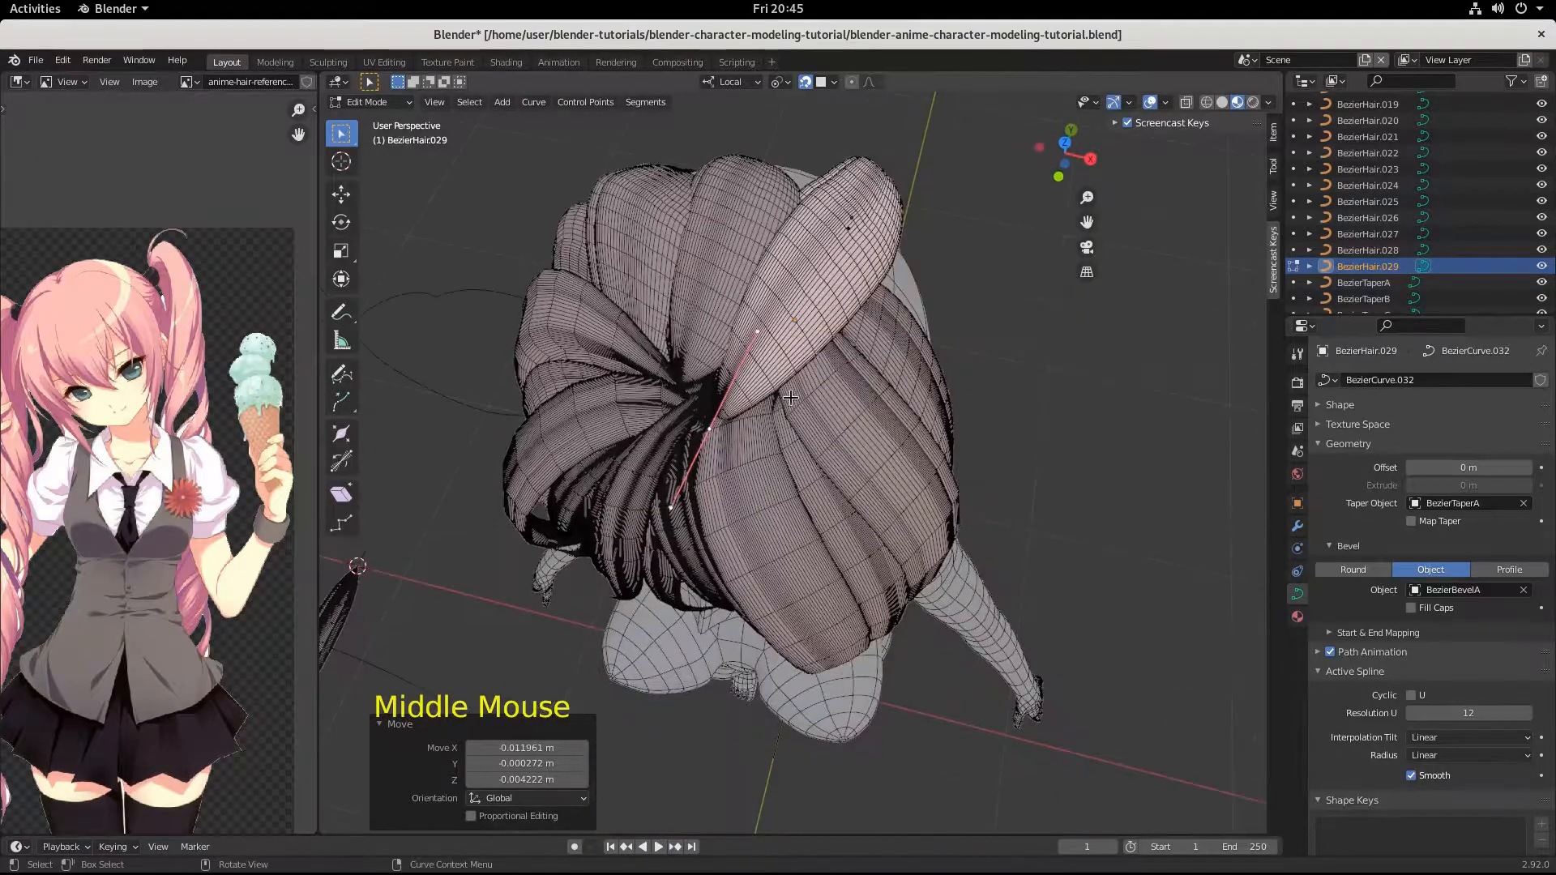
Shift the same root point up and back toward the crown in a view from above.
{"action": "key", "text": "g"}
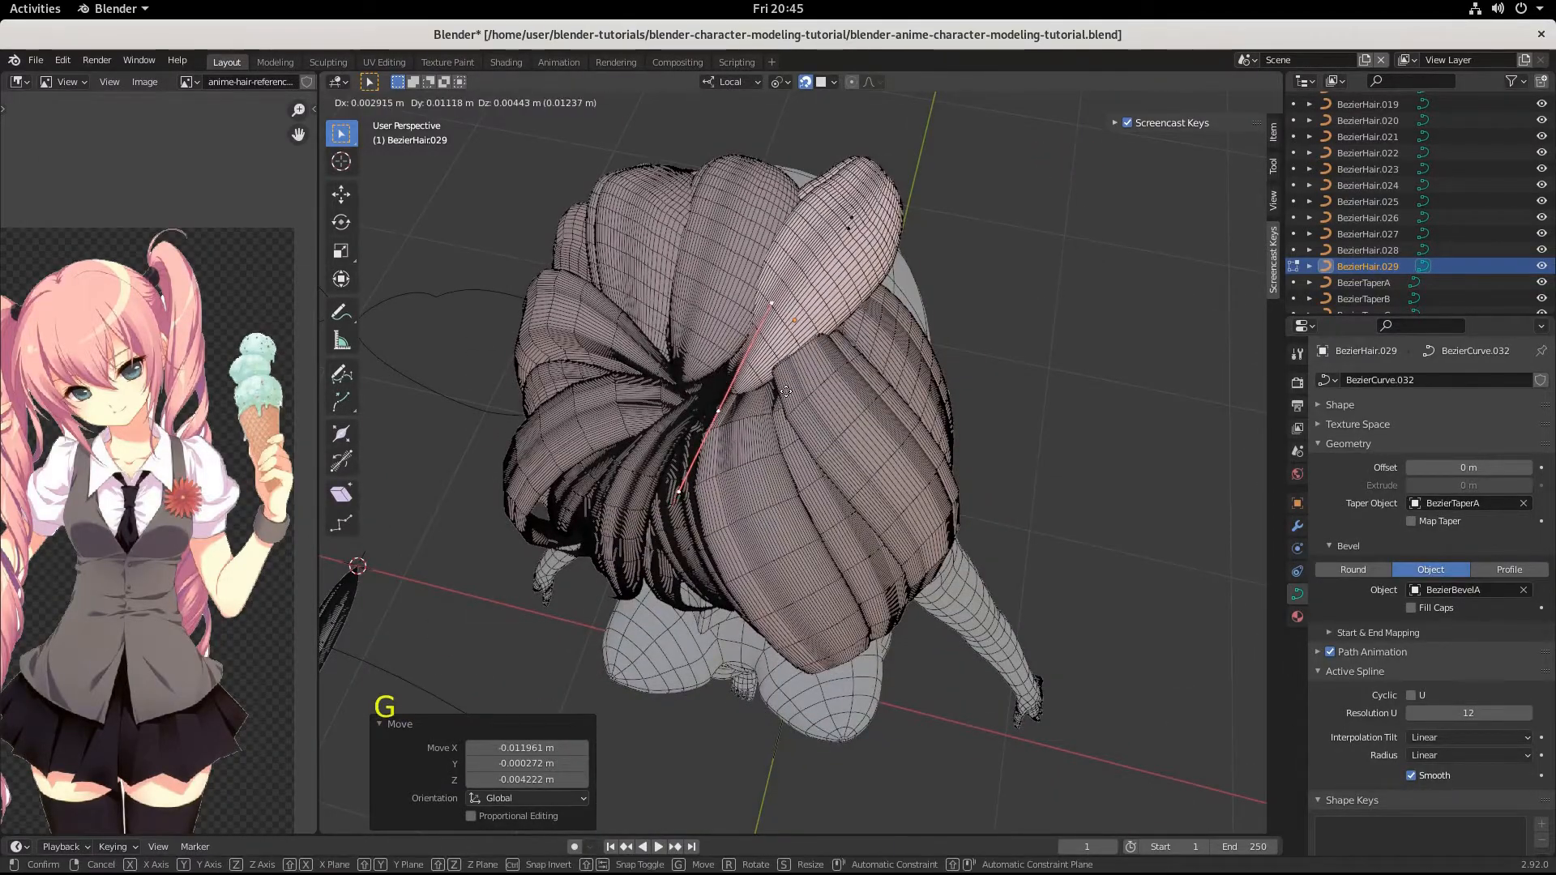
{"action": "key", "text": "ctrl"}
{"action": "left_click", "coordinate": [775, 395]}
{"action": "middle_click_drag", "start_coordinate": [774, 395], "coordinate": [803, 309]}
{"action": "left_click", "coordinate": [798, 237]}
{"action": "left_click", "coordinate": [799, 260]}
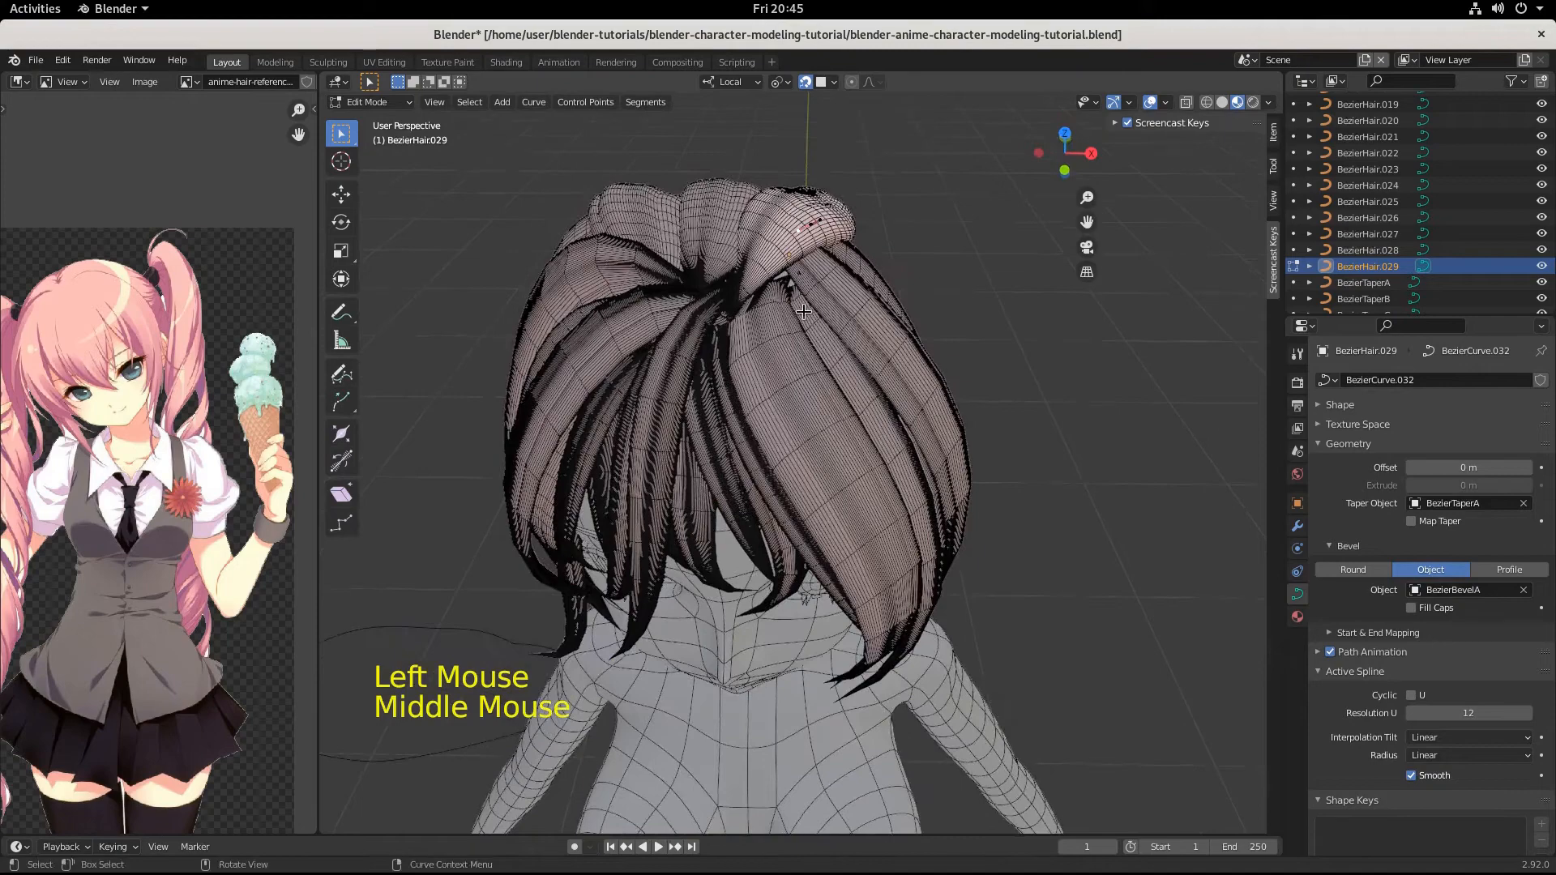
Move the root point of the front strand BezierHair.004 by -0.007001, 0.011625, 0.013969 m, tucking it under the crown strand.
{"action": "key", "text": "Tab"}
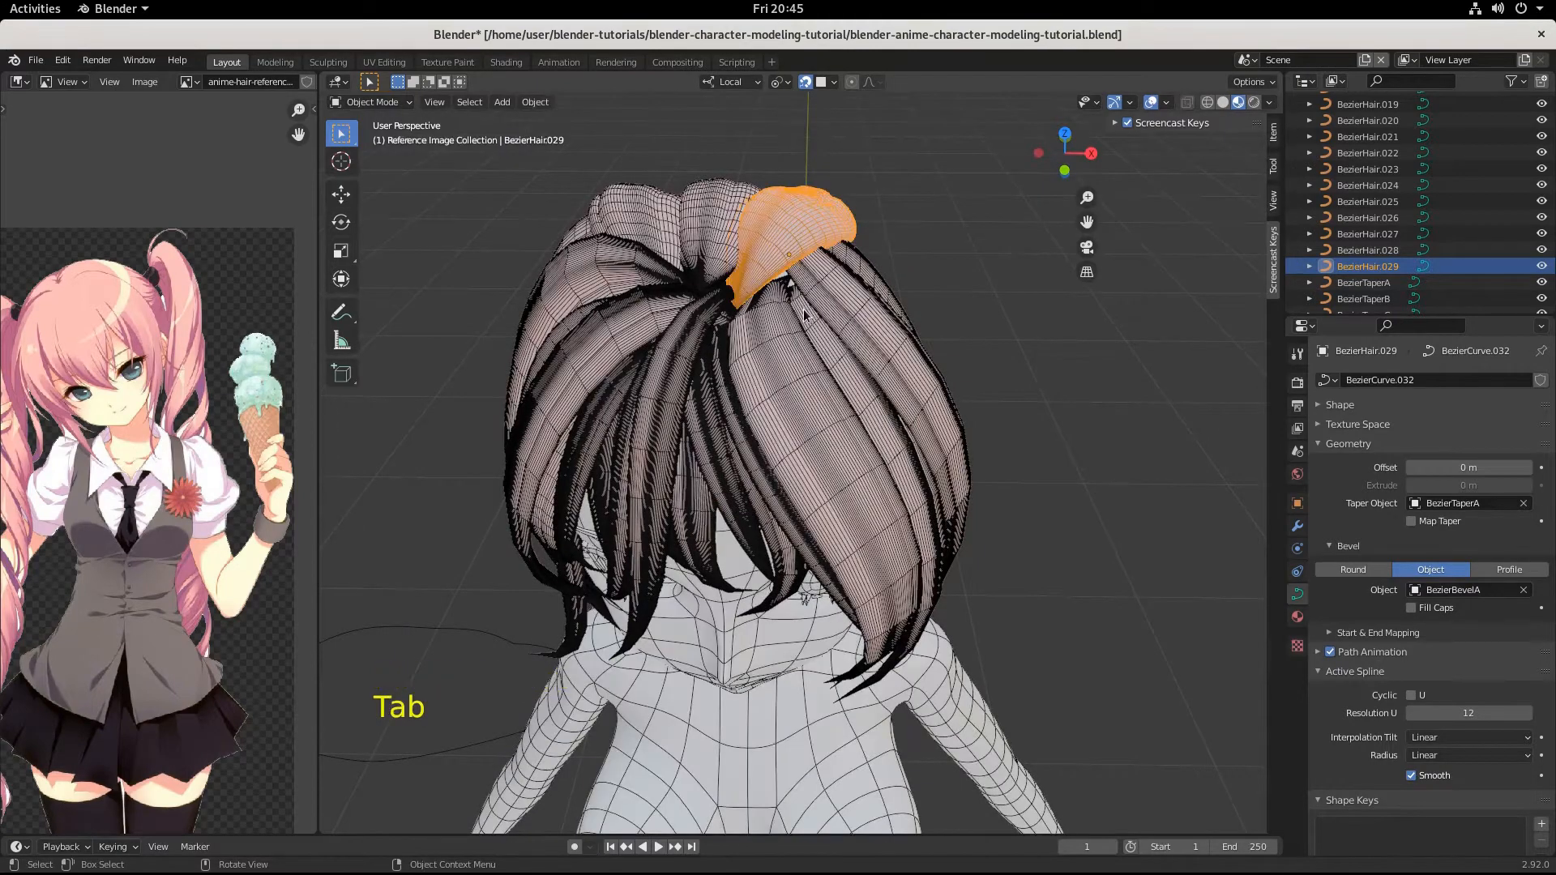
{"action": "left_click", "coordinate": [804, 312]}
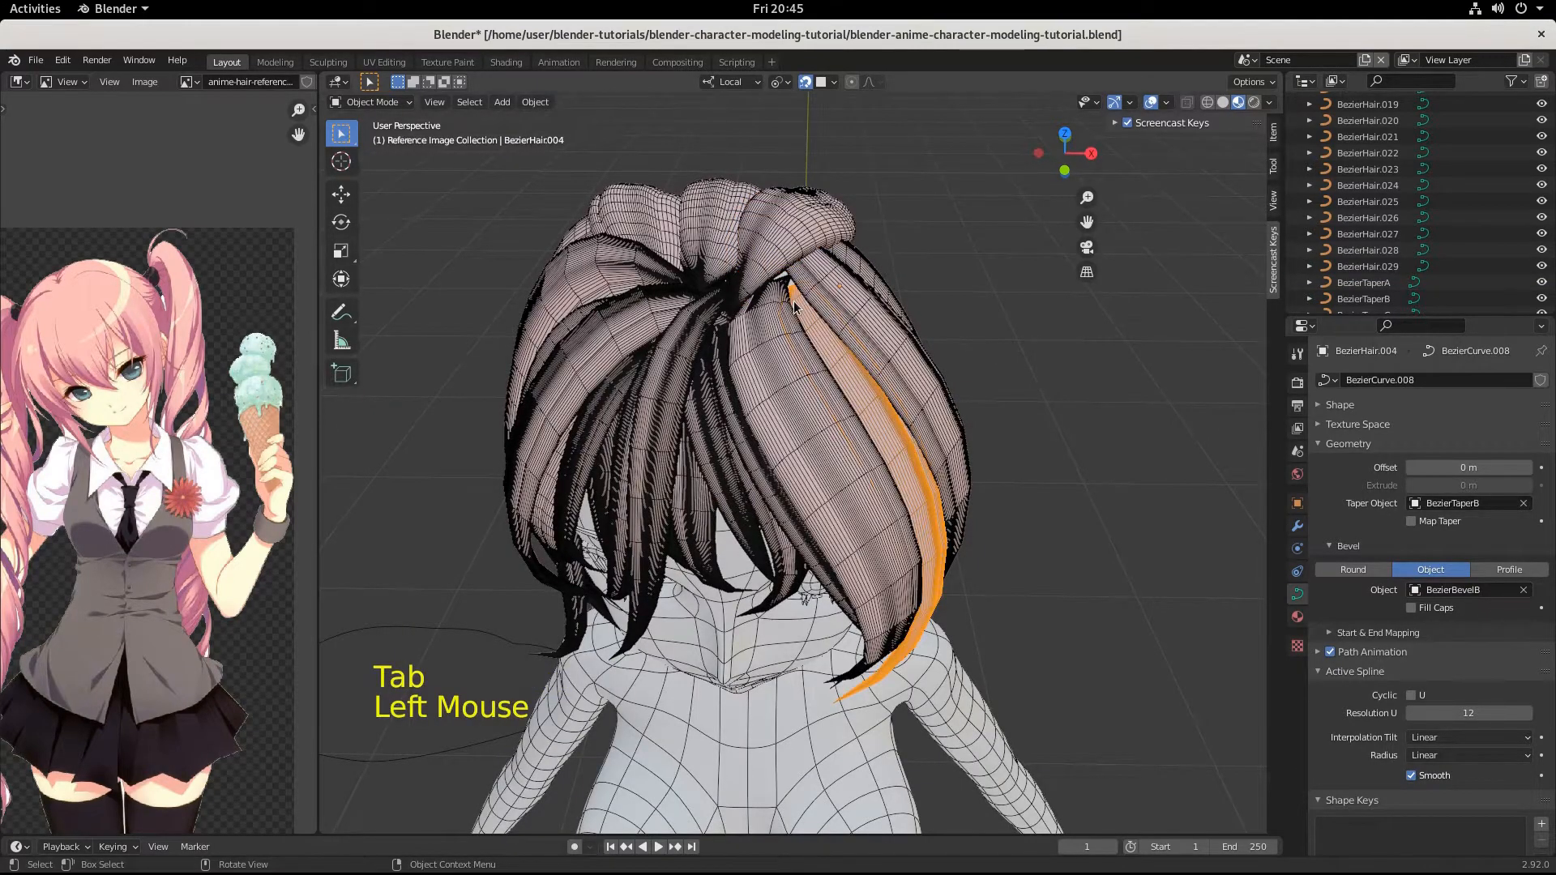
{"action": "key", "text": "Tab"}
{"action": "left_click", "coordinate": [813, 303]}
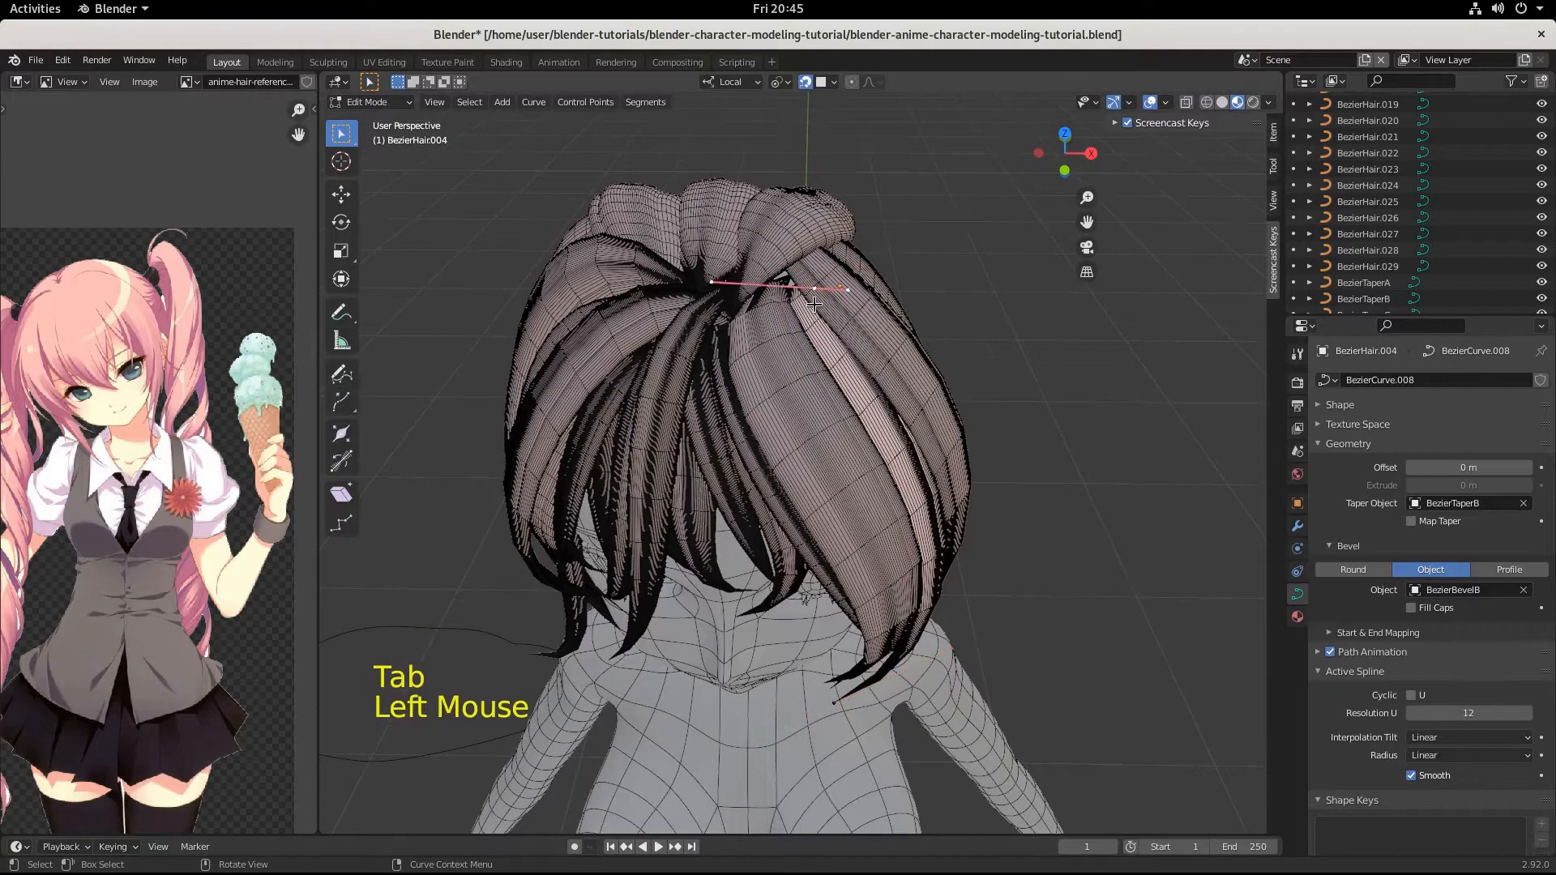
{"action": "key", "text": "g"}
{"action": "key", "text": "ctrl"}
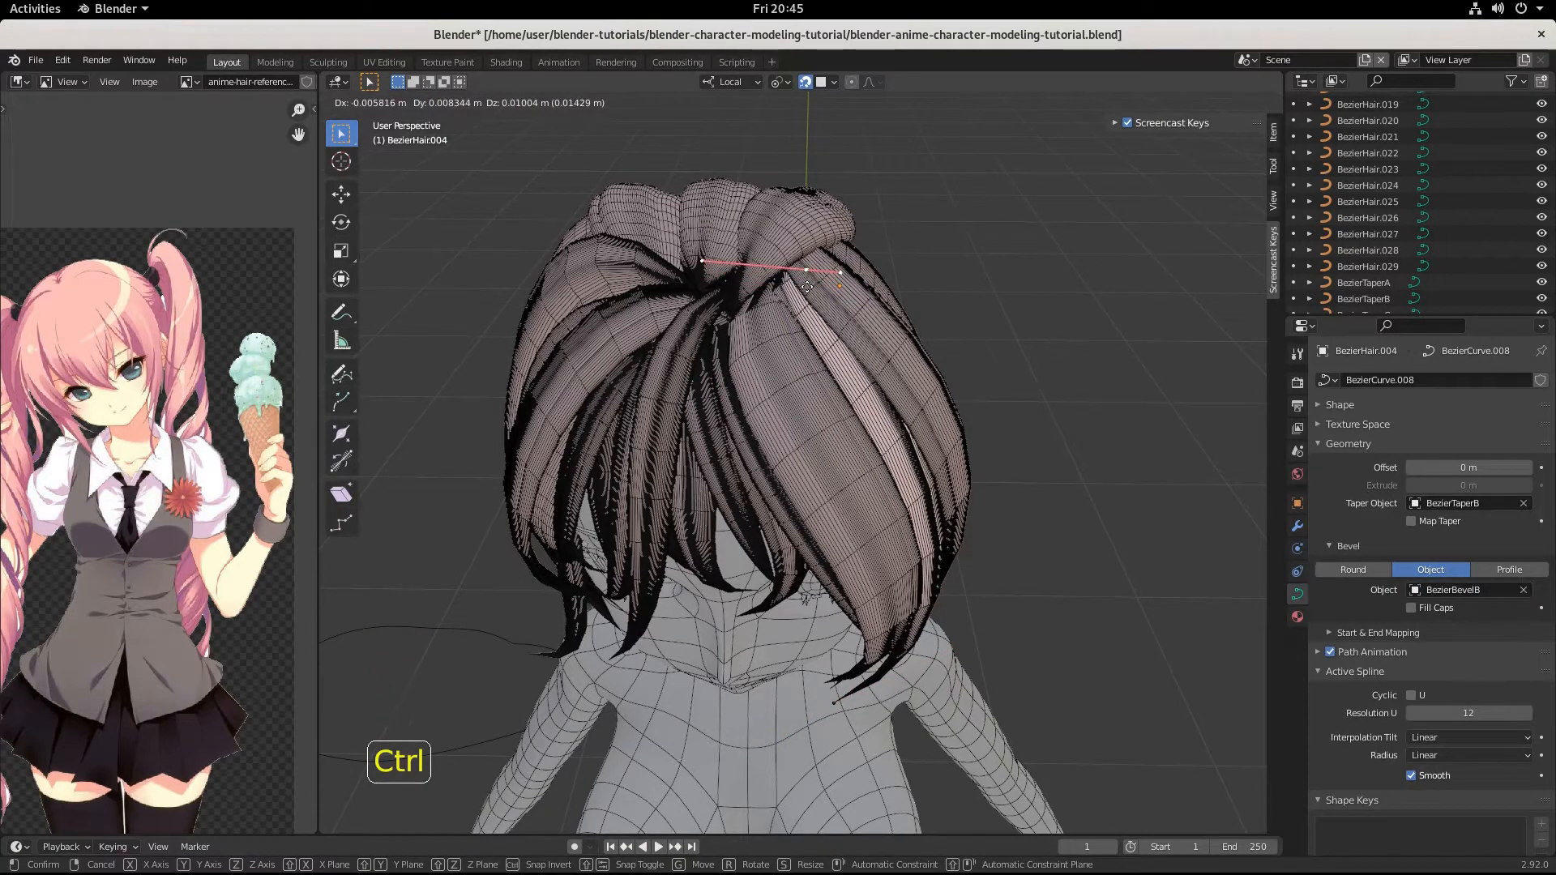
{"action": "left_click", "coordinate": [805, 278]}
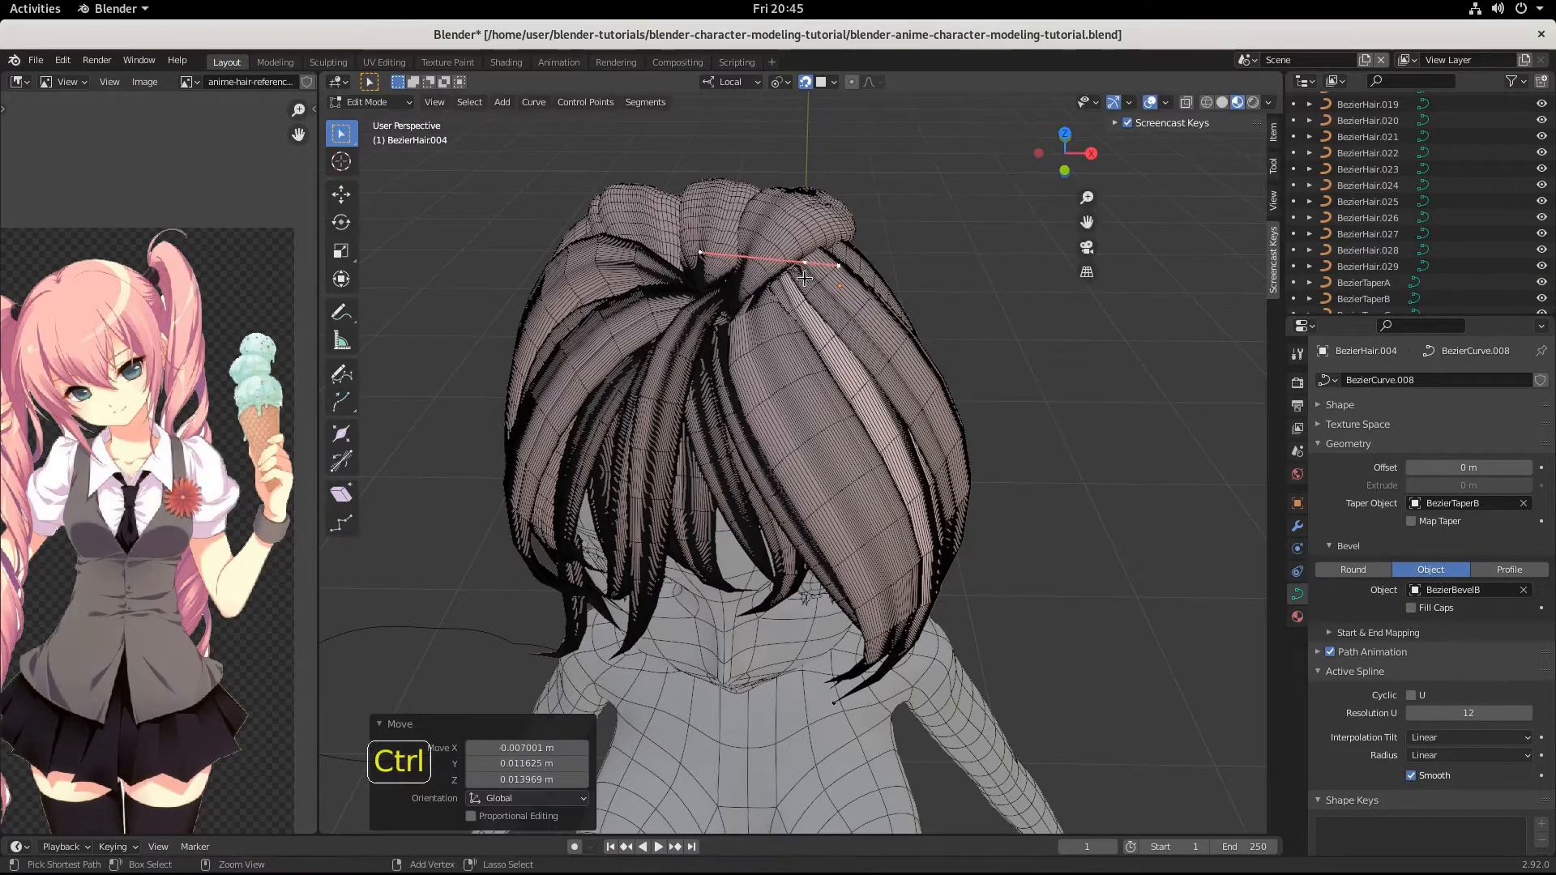
{"action": "middle_click_drag", "start_coordinate": [805, 278], "coordinate": [848, 440]}
{"action": "middle_click_drag", "start_coordinate": [809, 438], "coordinate": [841, 318]}
{"action": "key", "text": "g"}
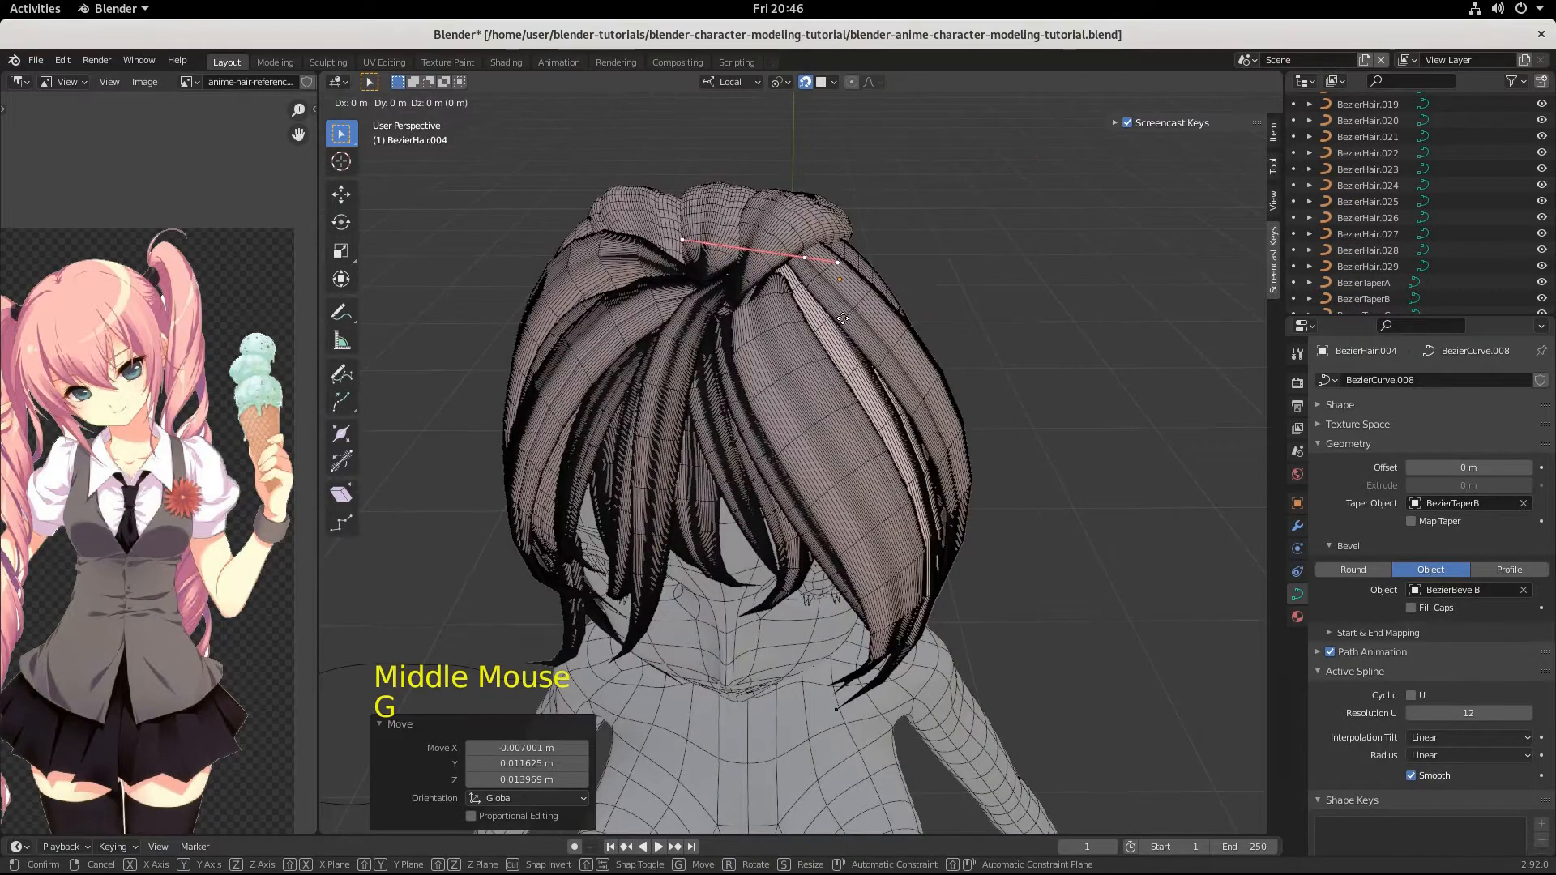
{"action": "left_click", "coordinate": [843, 319]}
{"action": "middle_click_drag", "start_coordinate": [843, 319], "coordinate": [745, 287]}
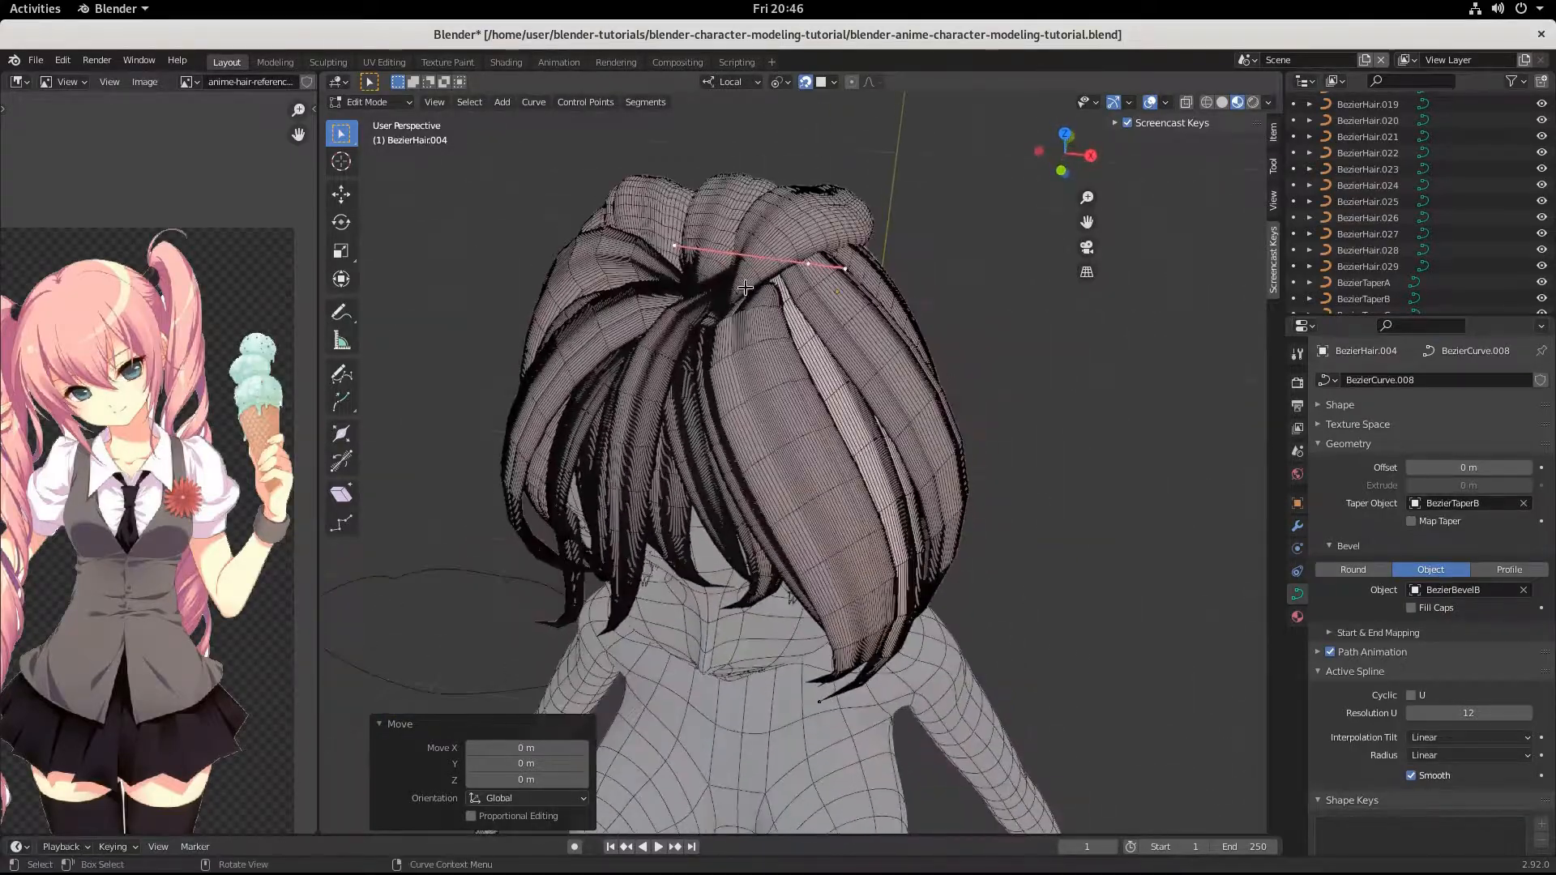
{"action": "left_click", "coordinate": [755, 289]}
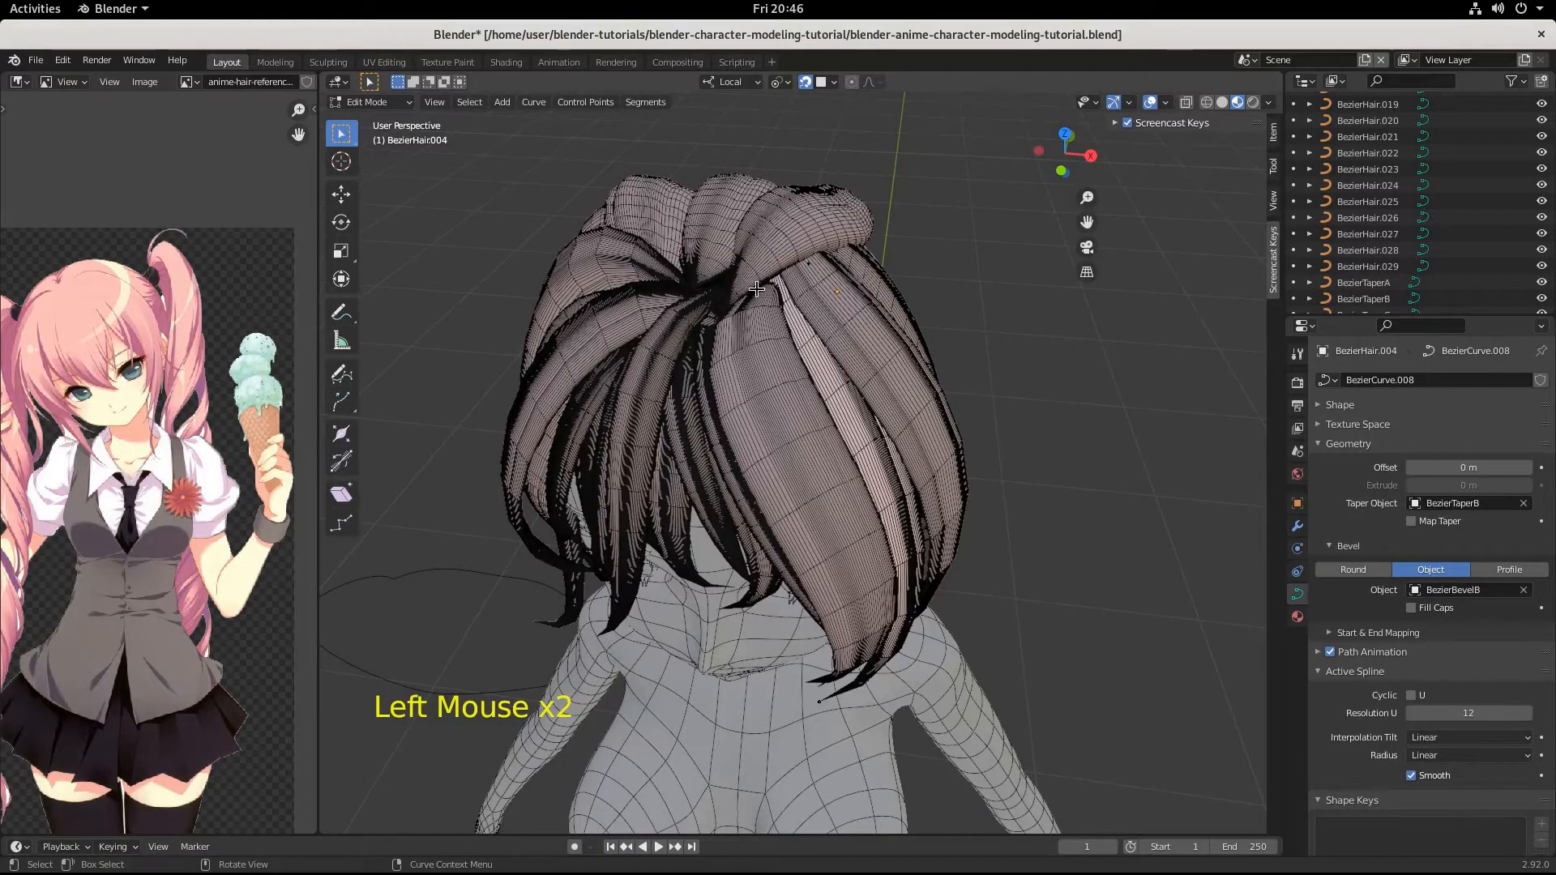
Reopen strand BezierHair.029 for editing and move its root point by 0.008133, 0.000647, -0.000545 m.
{"action": "key", "text": "Tab"}
{"action": "left_click", "coordinate": [756, 289]}
{"action": "key", "text": "Tab"}
{"action": "left_click", "coordinate": [736, 323]}
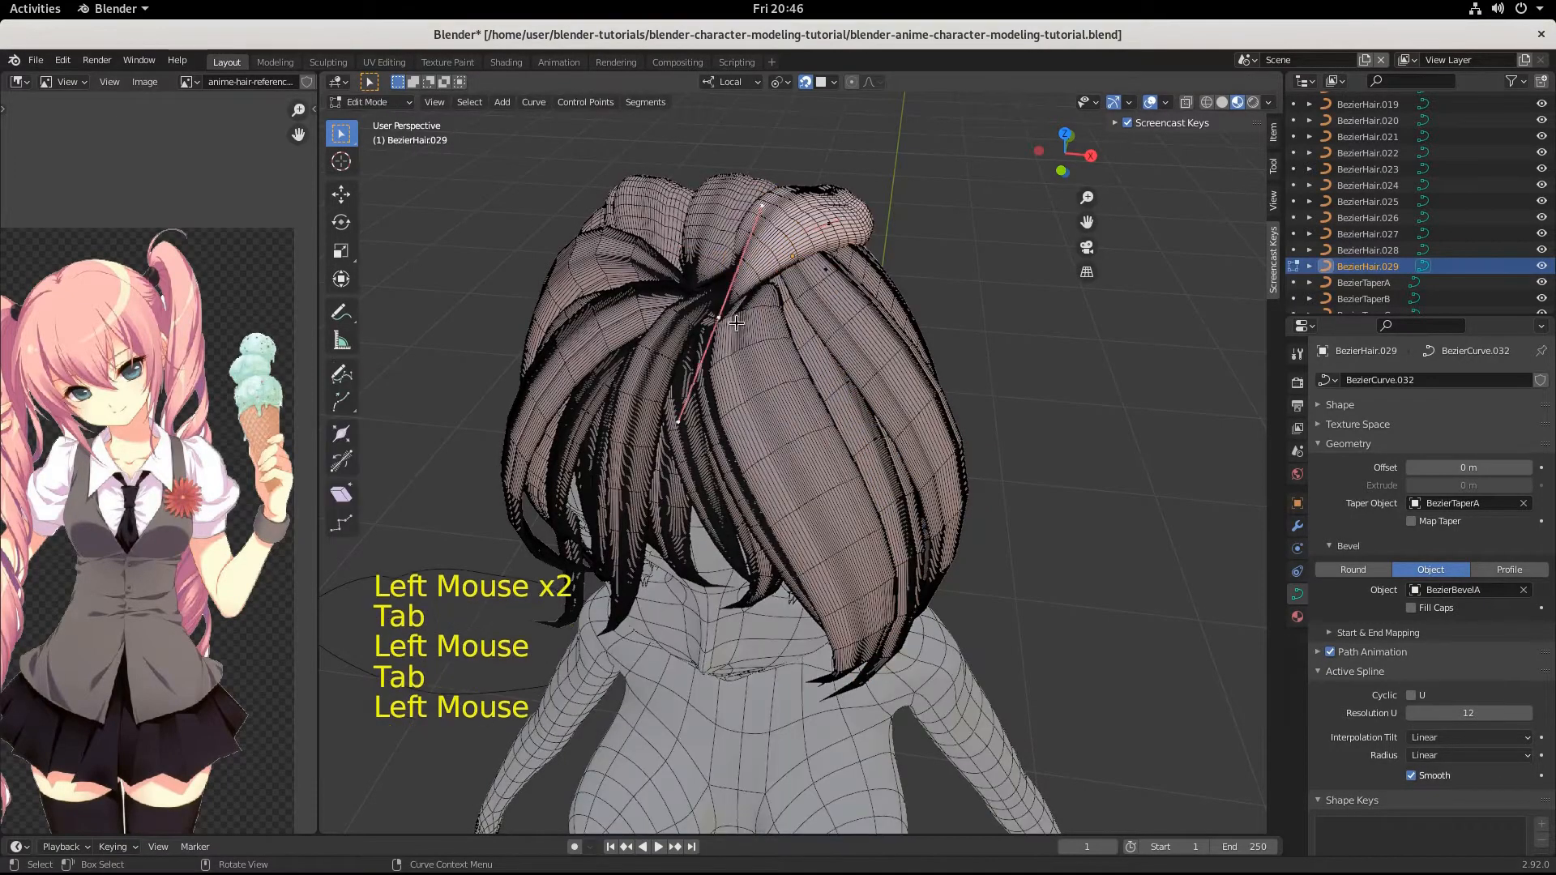
{"action": "middle_click_drag", "start_coordinate": [736, 322], "coordinate": [747, 284]}
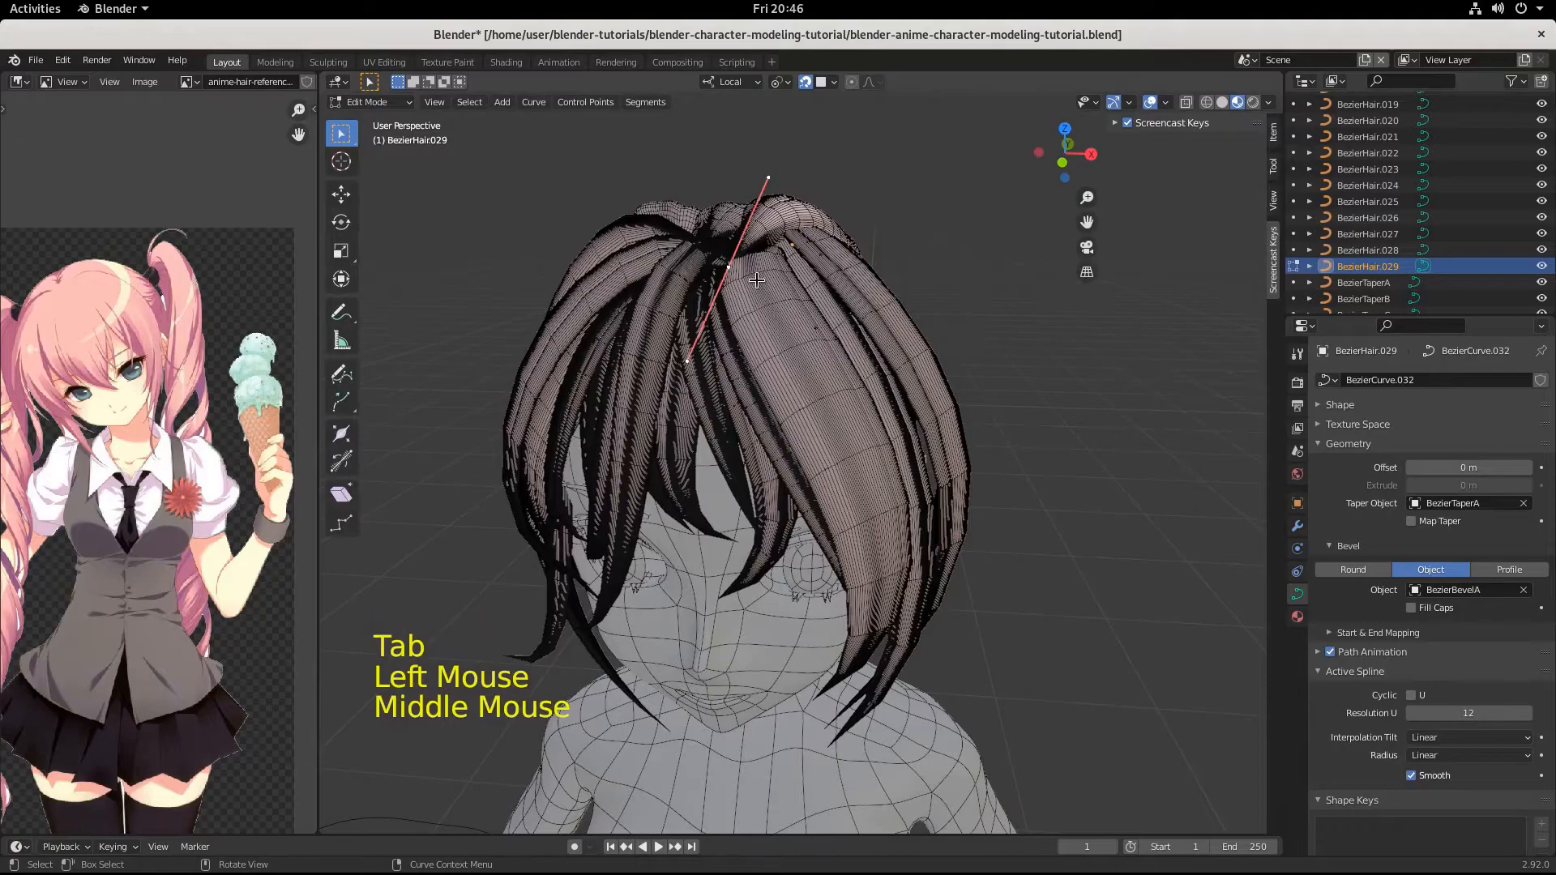
{"action": "key", "text": "g"}
{"action": "key", "text": "ctrl"}
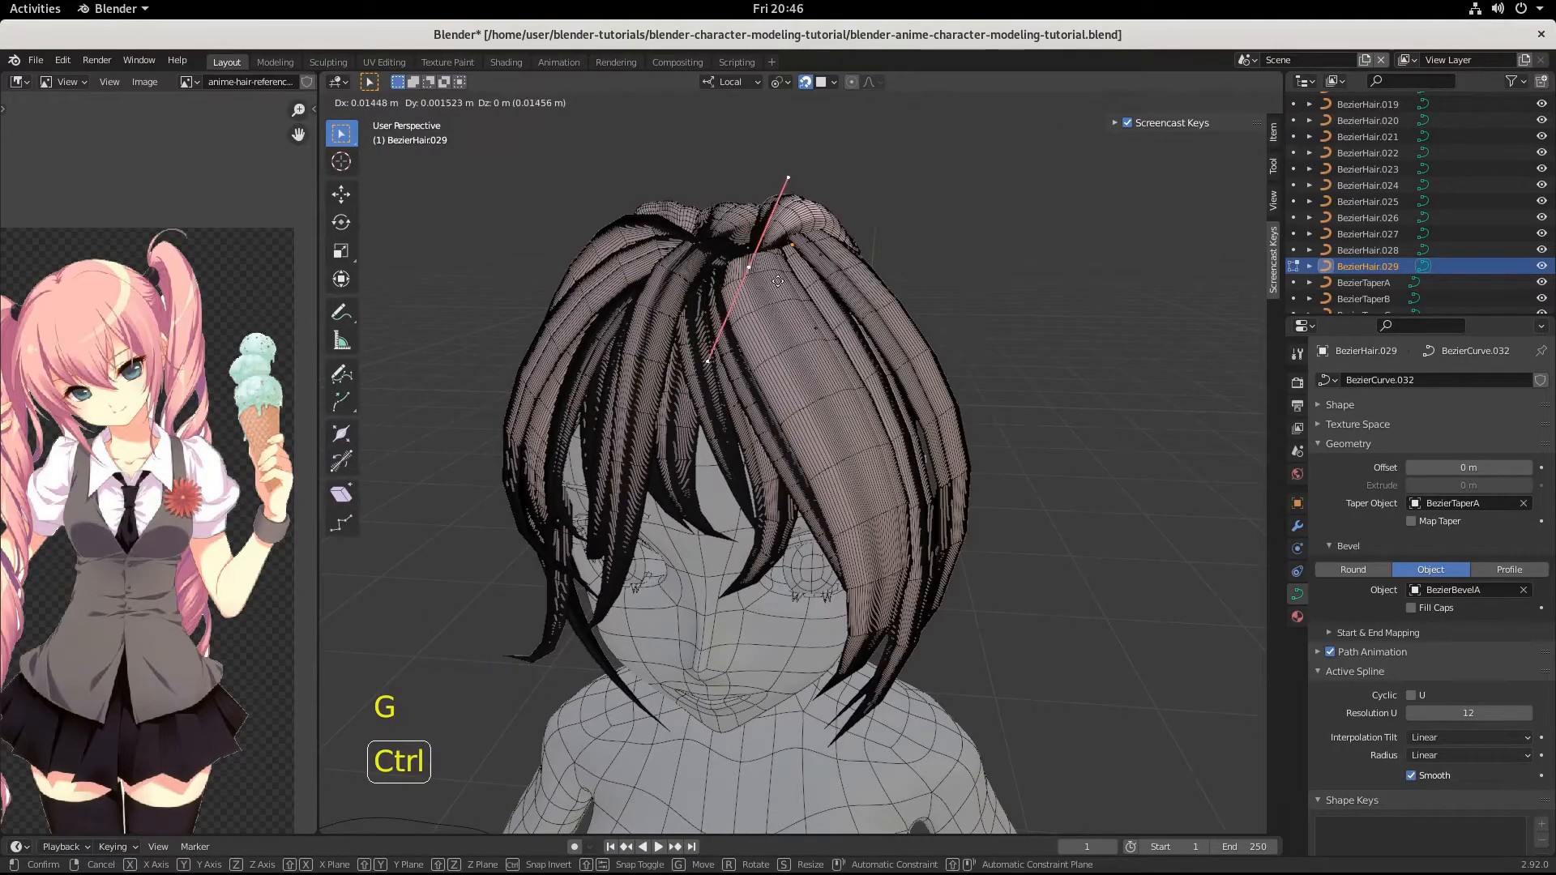
{"action": "left_click", "coordinate": [778, 281]}
Fine-tune the root point of BezierHair.029 with a move of -0.002757, 0.000611, 0.000972 m.
{"action": "mouse_move", "coordinate": [778, 281]}
{"action": "middle_mouse_down"}
{"action": "mouse_move", "coordinate": [795, 317]}
{"action": "mouse_move", "coordinate": [763, 266]}
{"action": "middle_mouse_up"}
{"action": "key", "text": "g"}
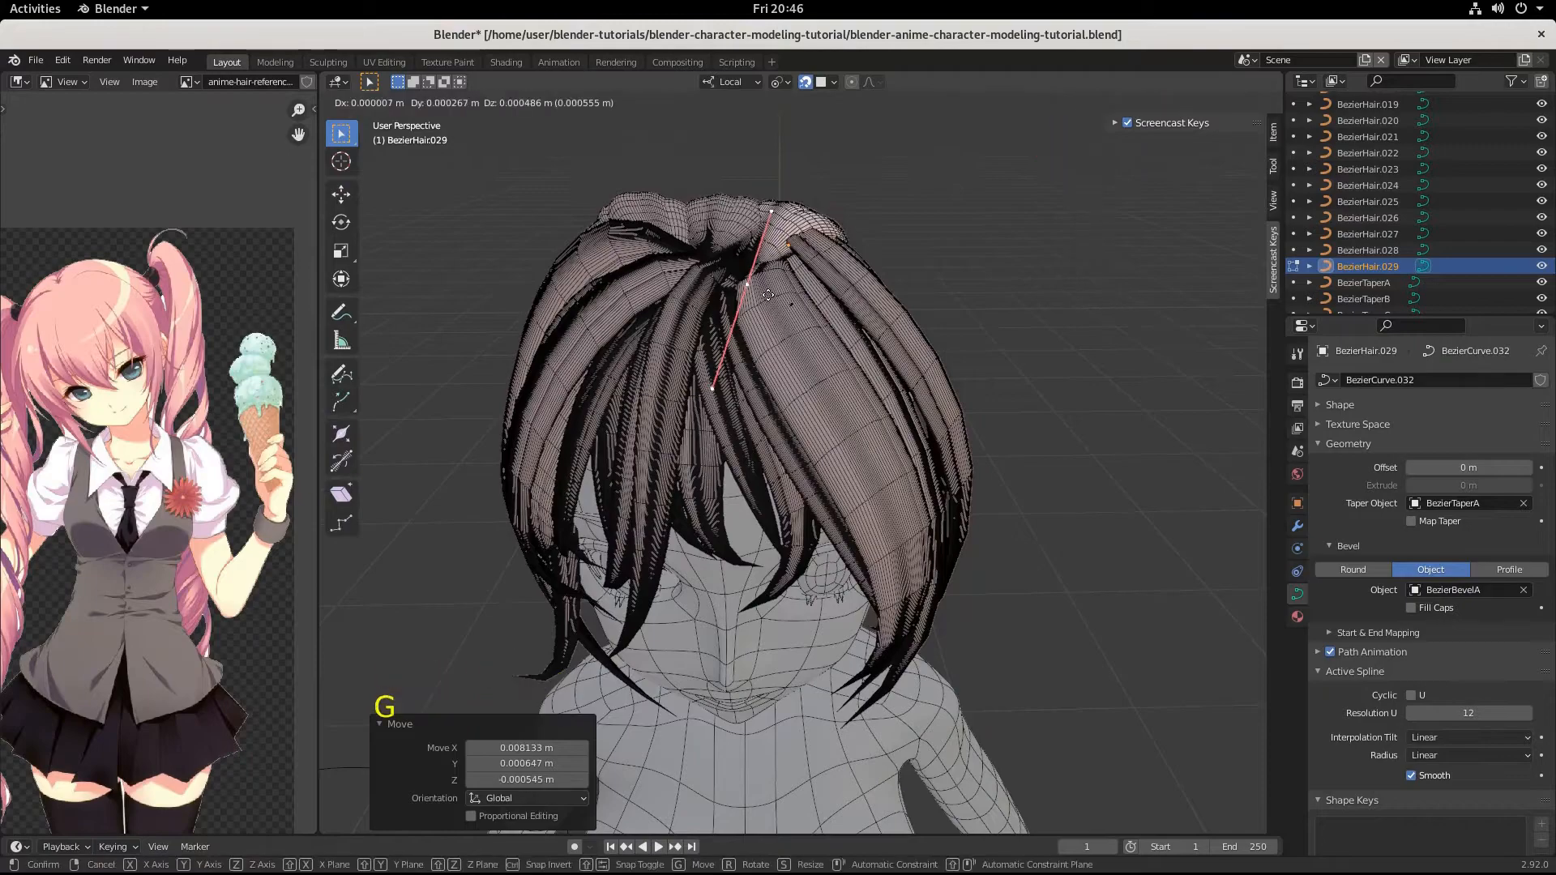
{"action": "key", "text": "ctrl"}
{"action": "left_click", "coordinate": [764, 290]}
{"action": "middle_click_drag", "start_coordinate": [763, 288], "coordinate": [736, 270]}
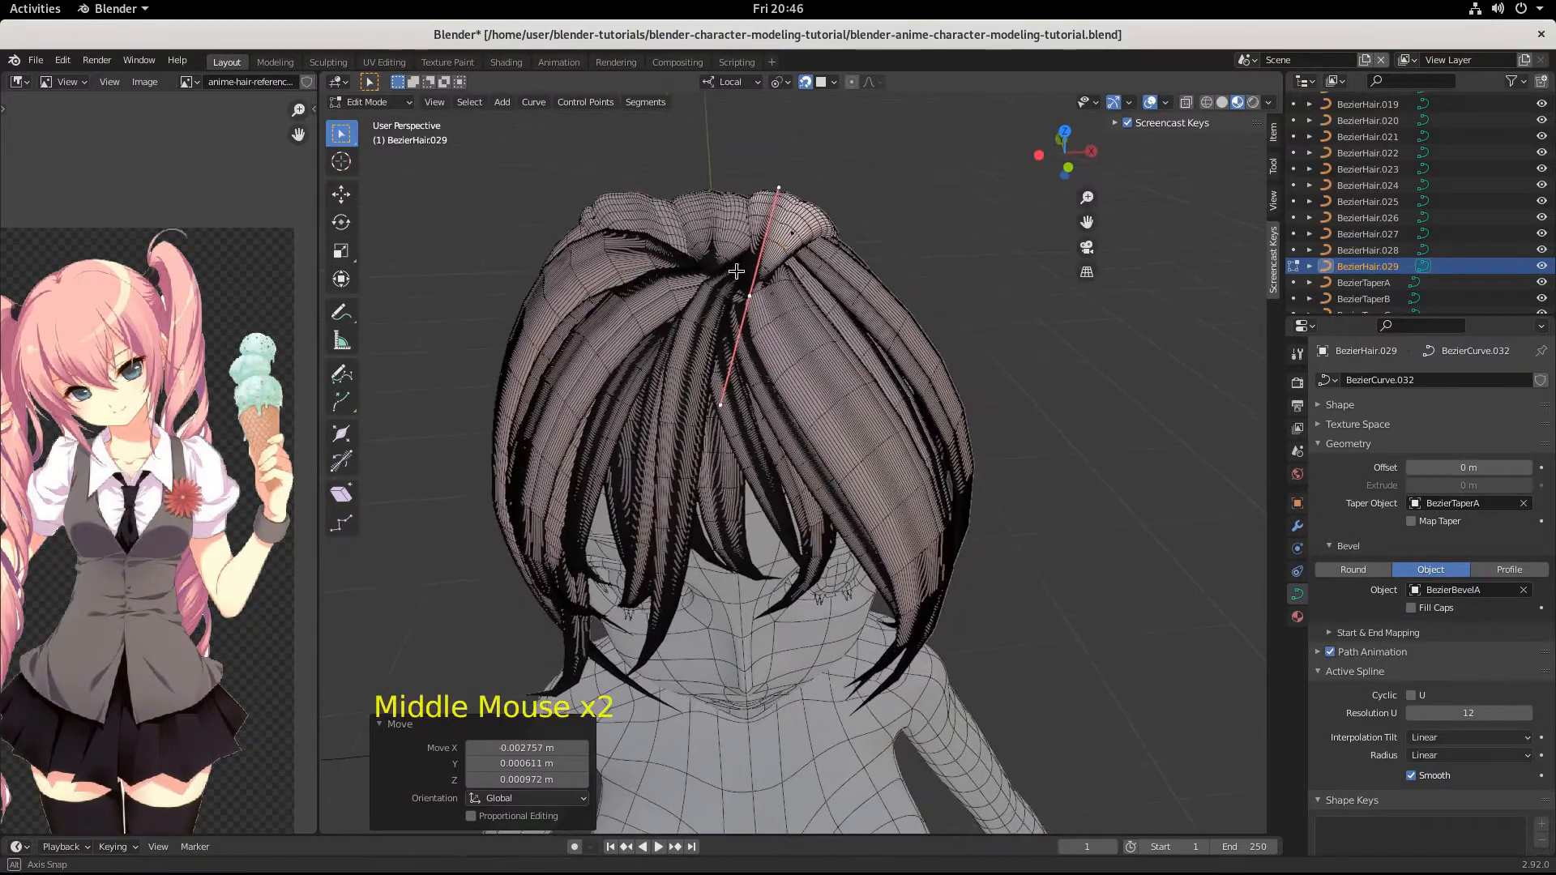
Edit the neighbouring crown strand BezierHair.028 and scale its root point's handles by 1.295.
{"action": "key", "text": "Tab"}
{"action": "left_click", "coordinate": [713, 243]}
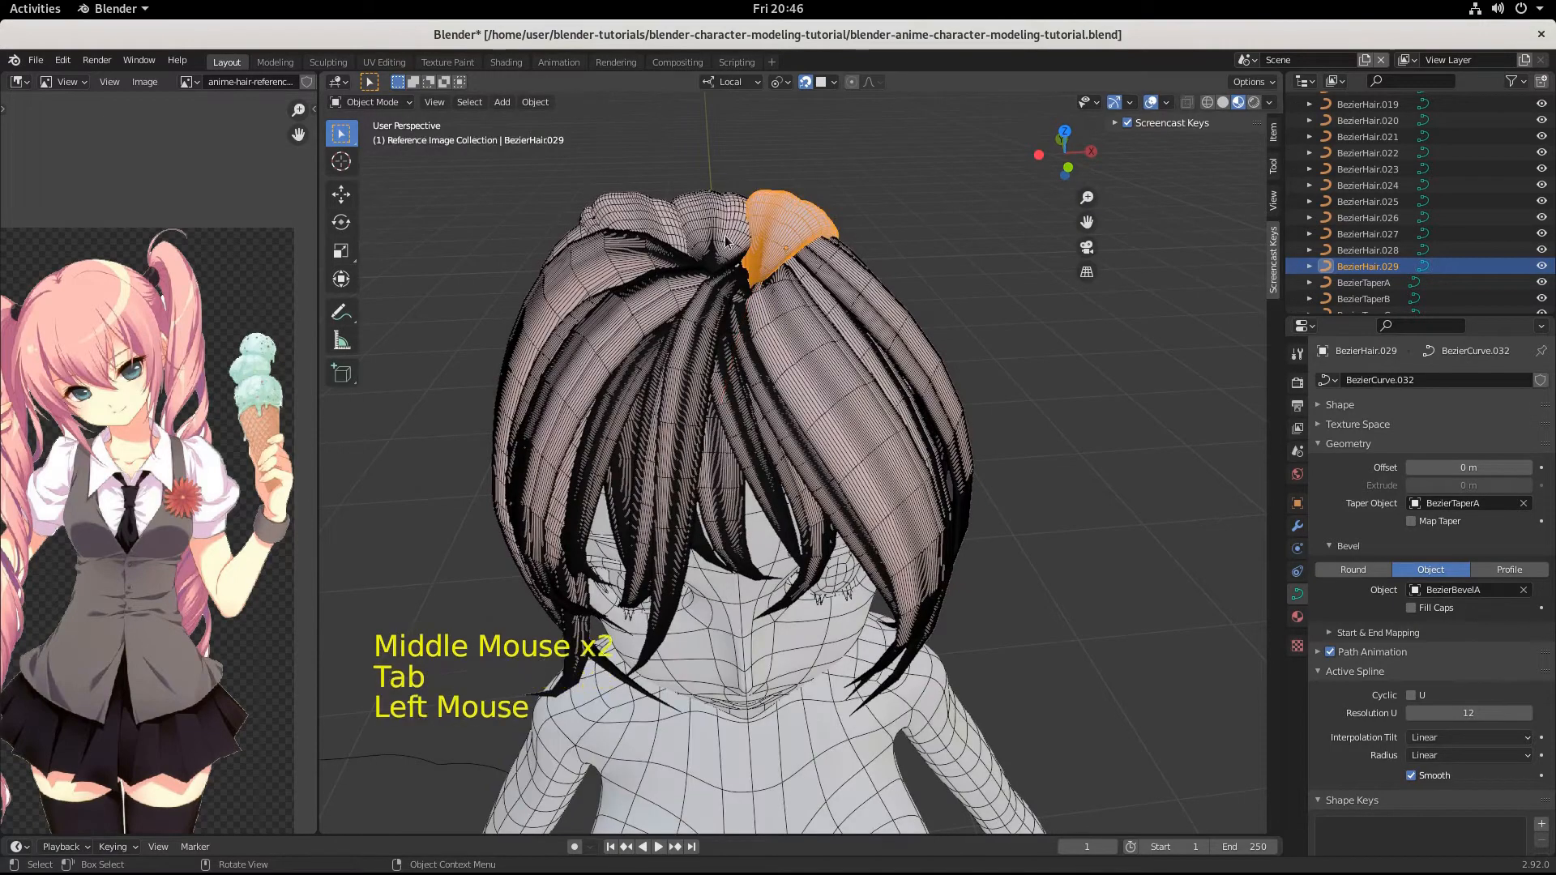
{"action": "key", "text": "Tab"}
{"action": "left_click", "coordinate": [713, 265]}
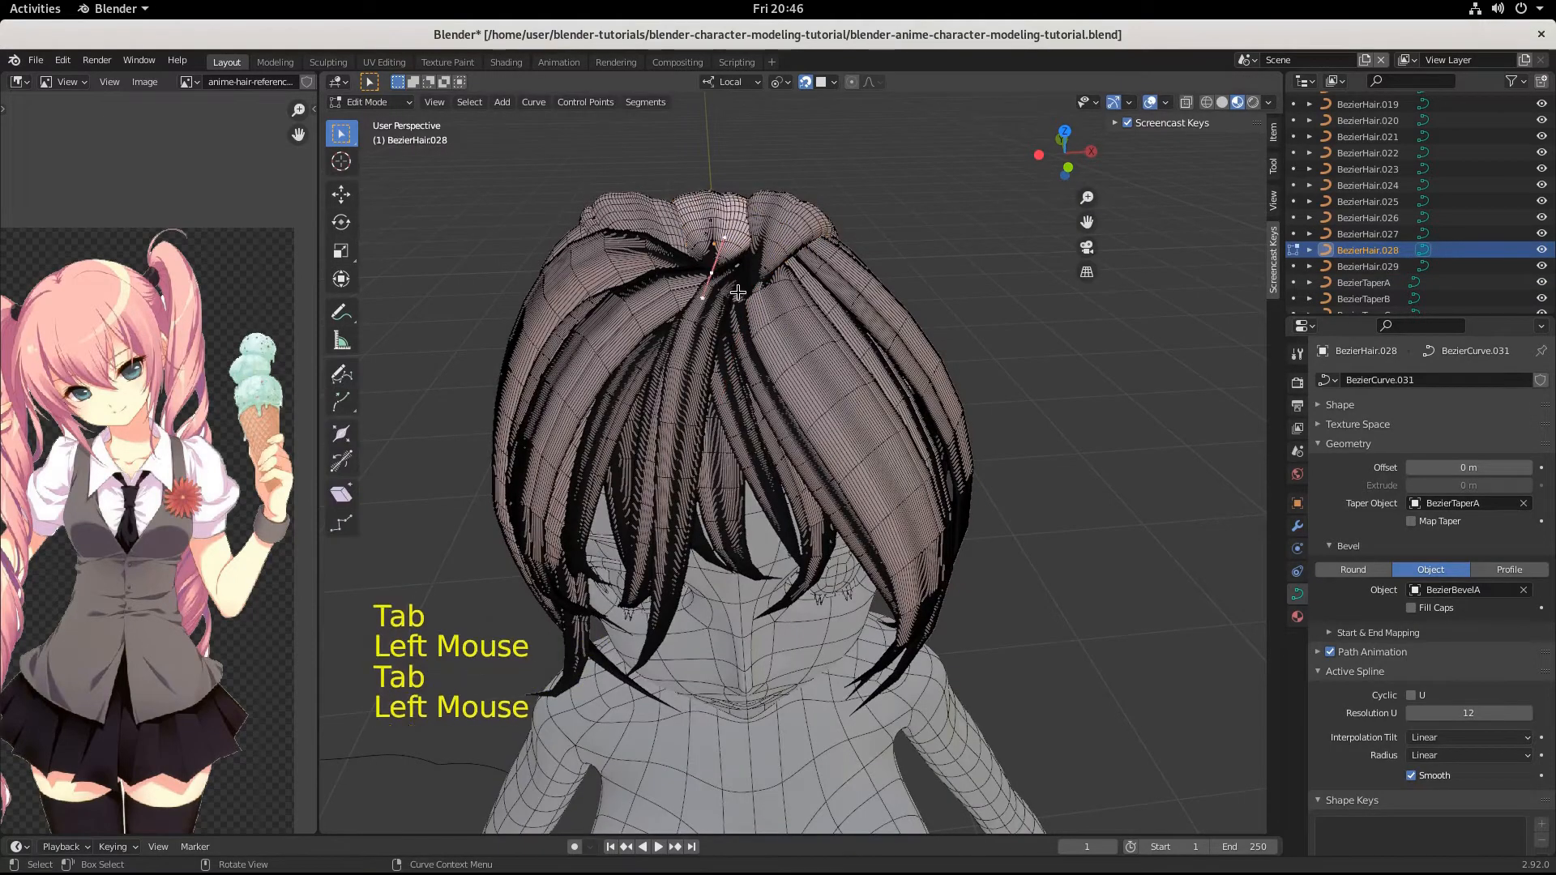
{"action": "key", "text": "s"}
{"action": "left_click", "coordinate": [749, 292]}
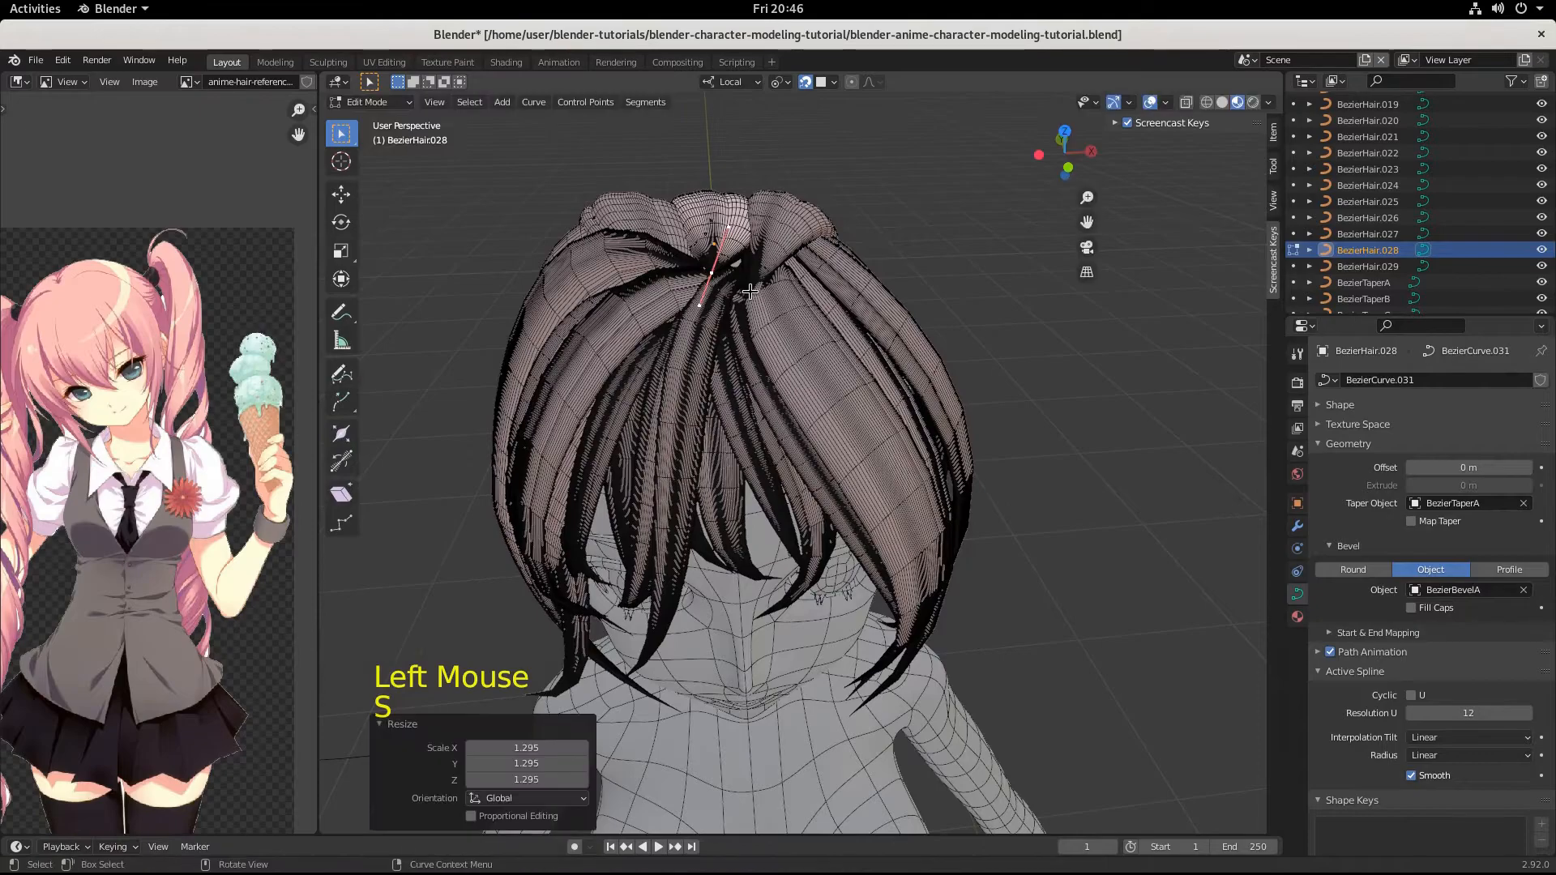
Lower the root point of BezierHair.028 toward the front hair by -0.005331, -0.003976, -0.007158 m.
{"action": "key", "text": "g"}
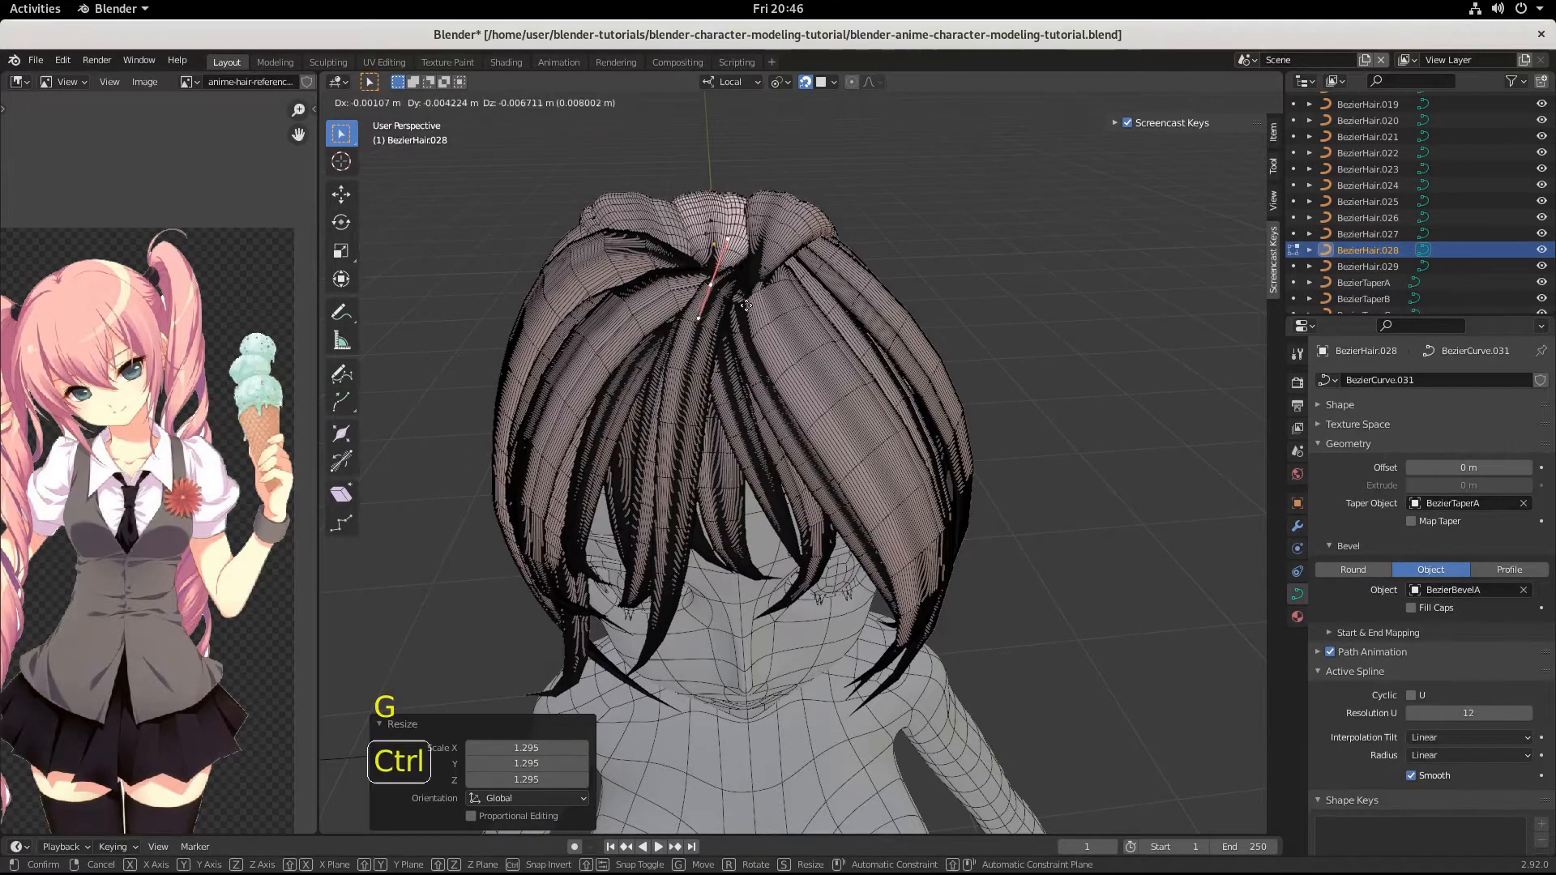
{"action": "left_click", "coordinate": [745, 307]}
{"action": "middle_click_drag", "start_coordinate": [745, 306], "coordinate": [921, 386]}
{"action": "scroll", "coordinate": [713, 340], "scroll_direction": "down", "scroll_amount": 3}
{"action": "scroll", "coordinate": [786, 560], "scroll_direction": "up", "scroll_amount": 4}
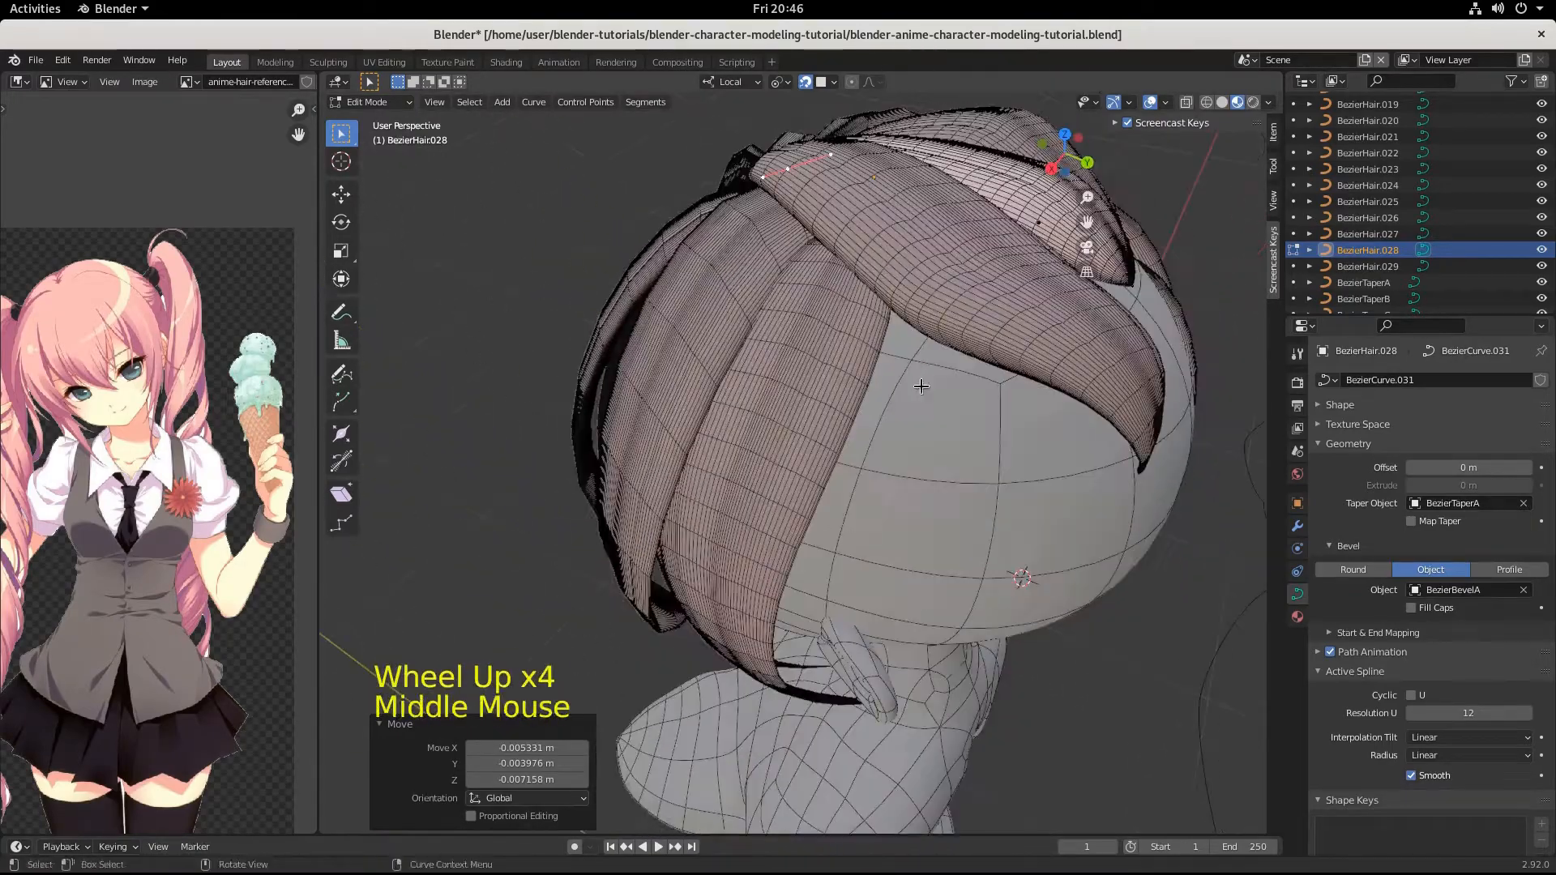
Edit BezierHair.029 from behind, rotating its lower middle control point by -6.74° and scaling that point's handles by 0.248.
{"action": "left_click", "coordinate": [883, 227]}
{"action": "middle_click_drag", "start_coordinate": [883, 228], "coordinate": [826, 371]}
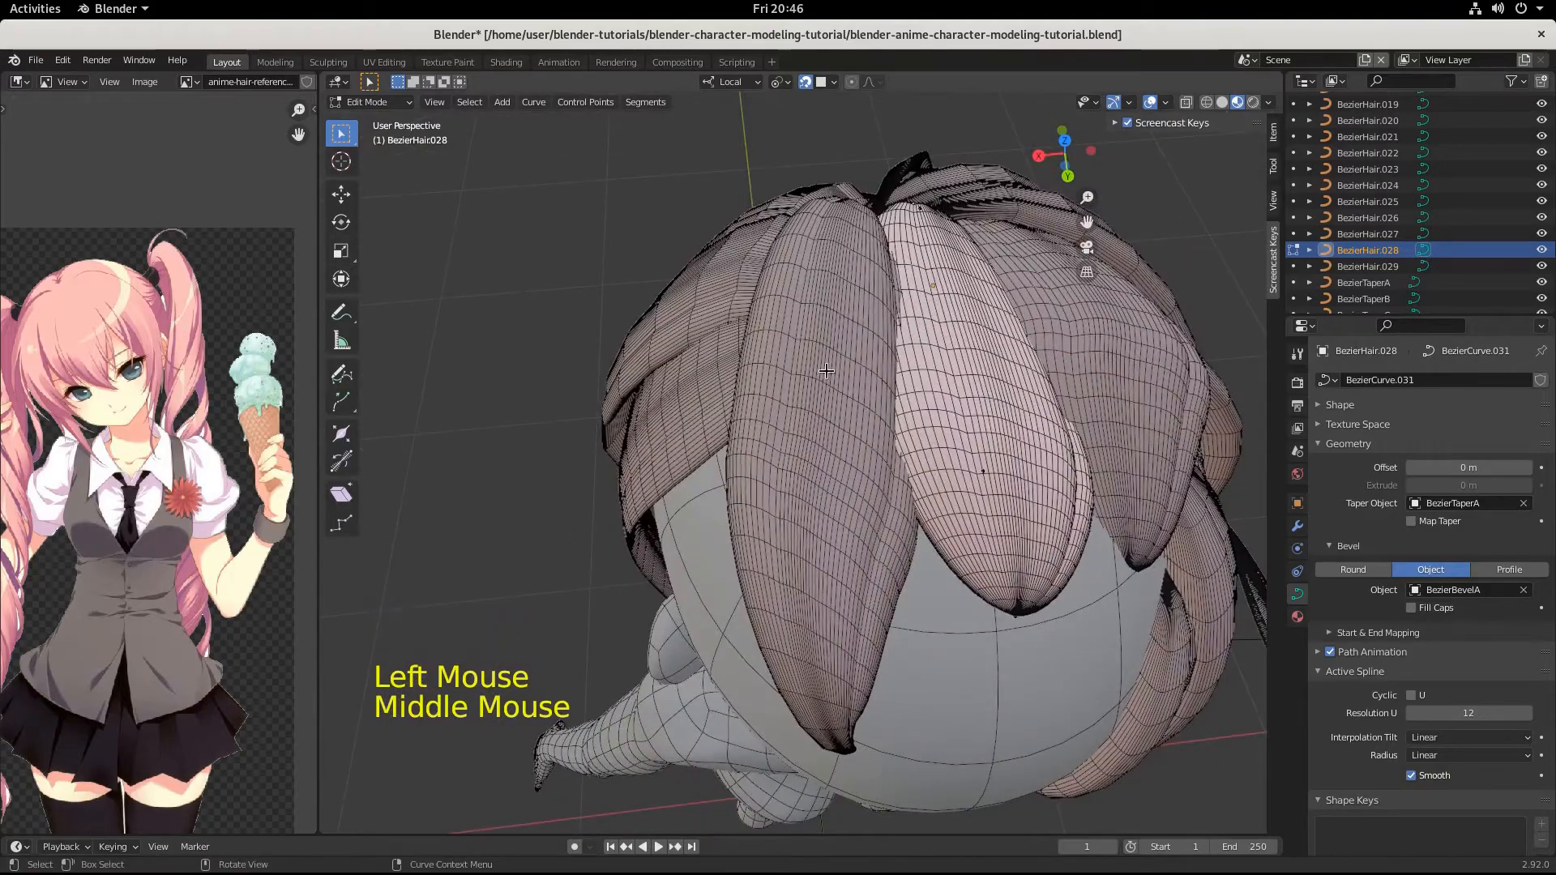
{"action": "key", "text": "Tab"}
{"action": "left_click", "coordinate": [825, 370]}
{"action": "key", "text": "Tab"}
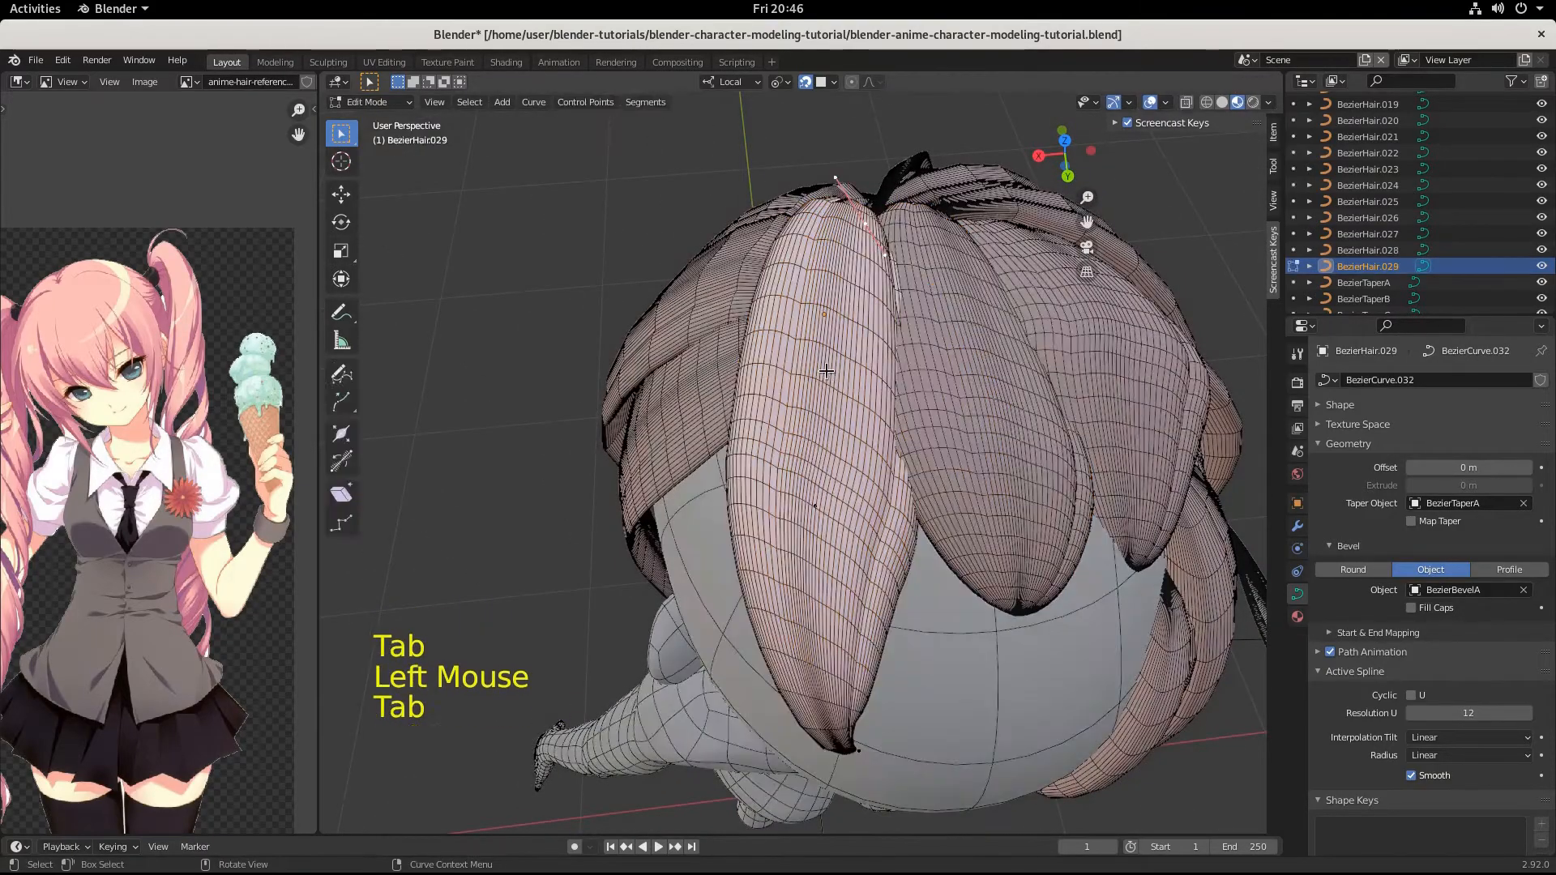
{"action": "left_click", "coordinate": [813, 506]}
{"action": "middle_click_drag", "start_coordinate": [813, 507], "coordinate": [886, 490]}
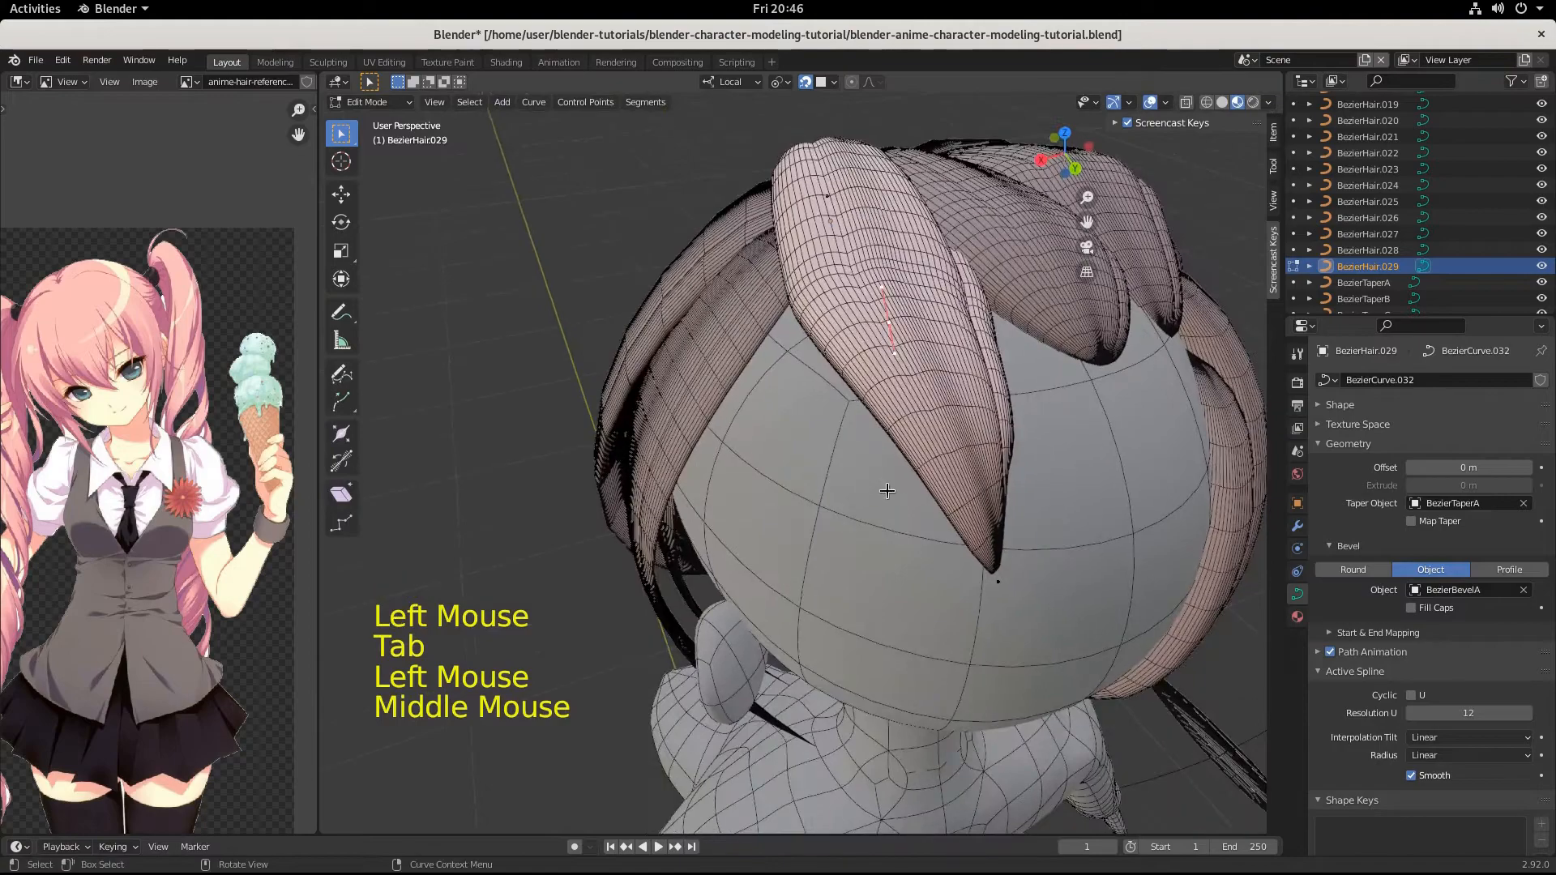
{"action": "key", "text": "r"}
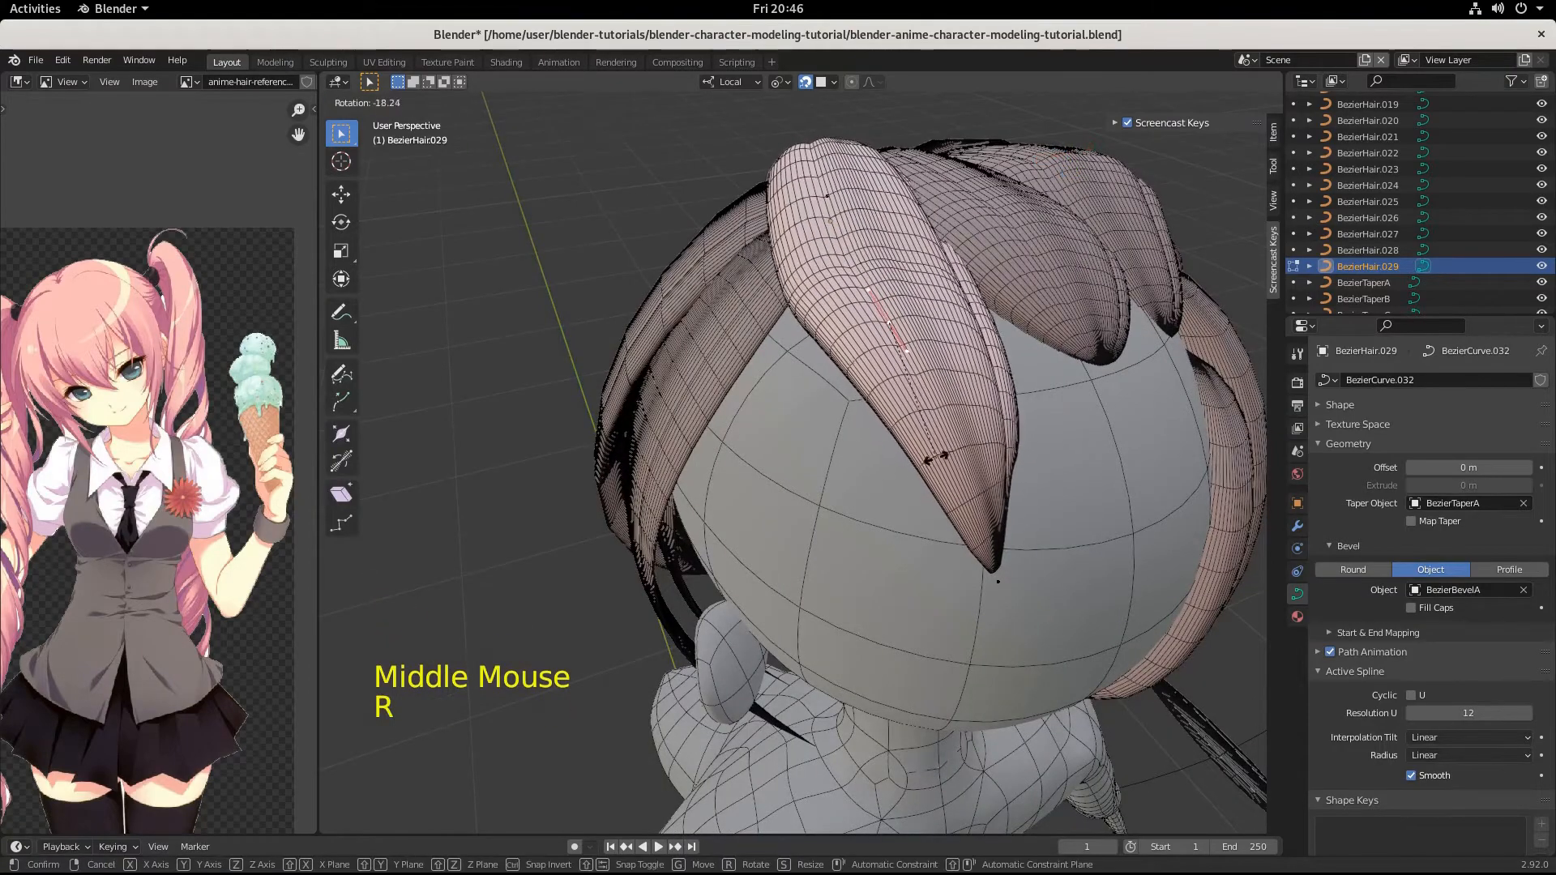
{"action": "left_click", "coordinate": [910, 455]}
{"action": "key", "text": "s"}
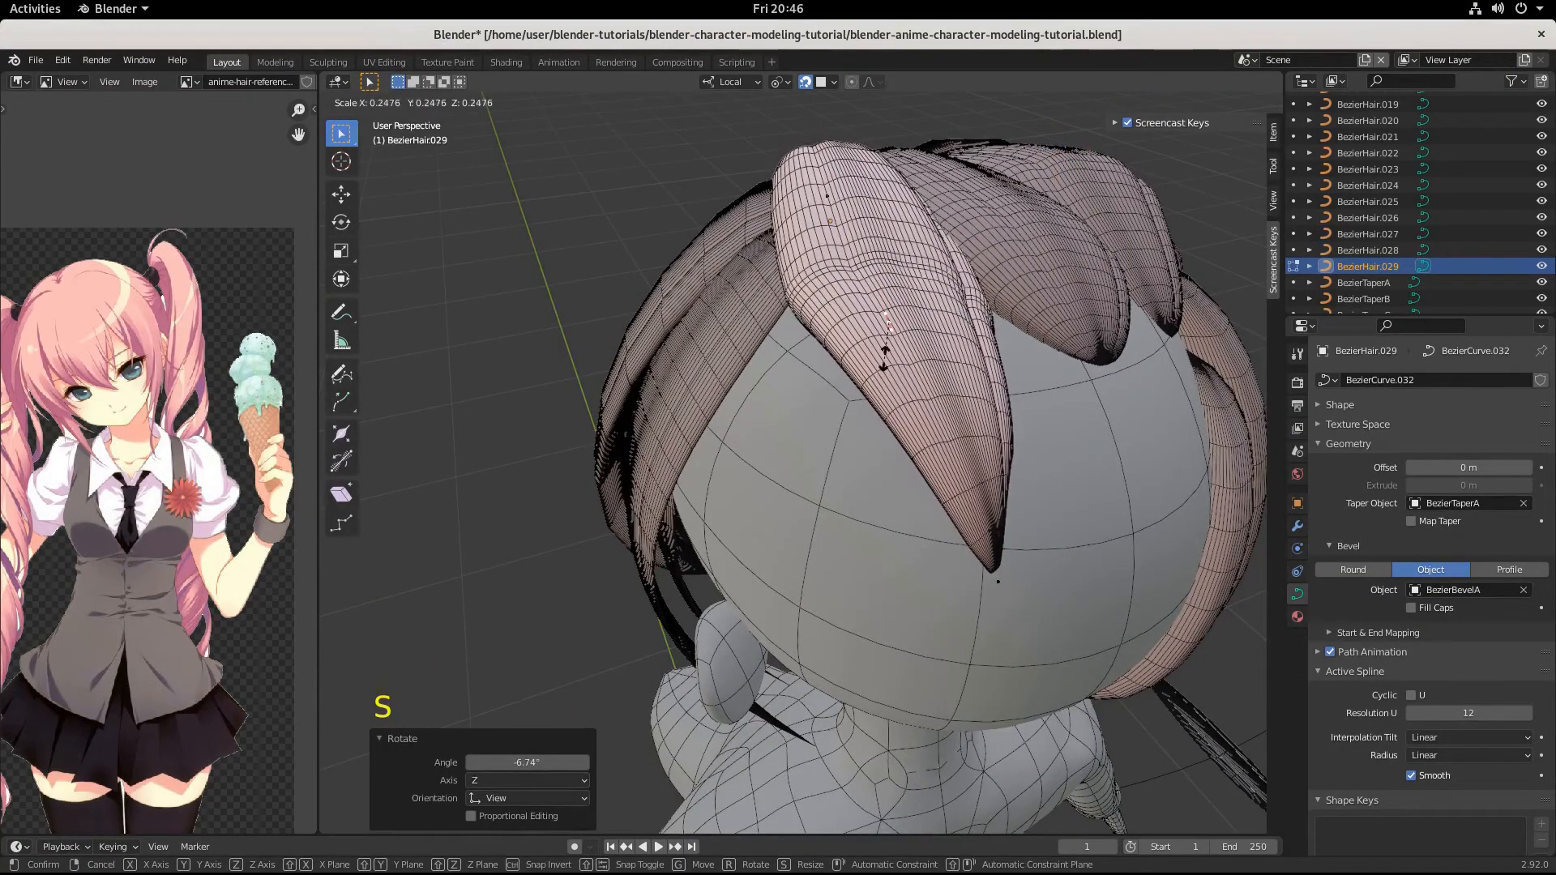
{"action": "left_click", "coordinate": [884, 357]}
Move the lower middle control point of BezierHair.029 by -0.005337, 0.014115, -0.01324 m.
{"action": "key", "text": "g"}
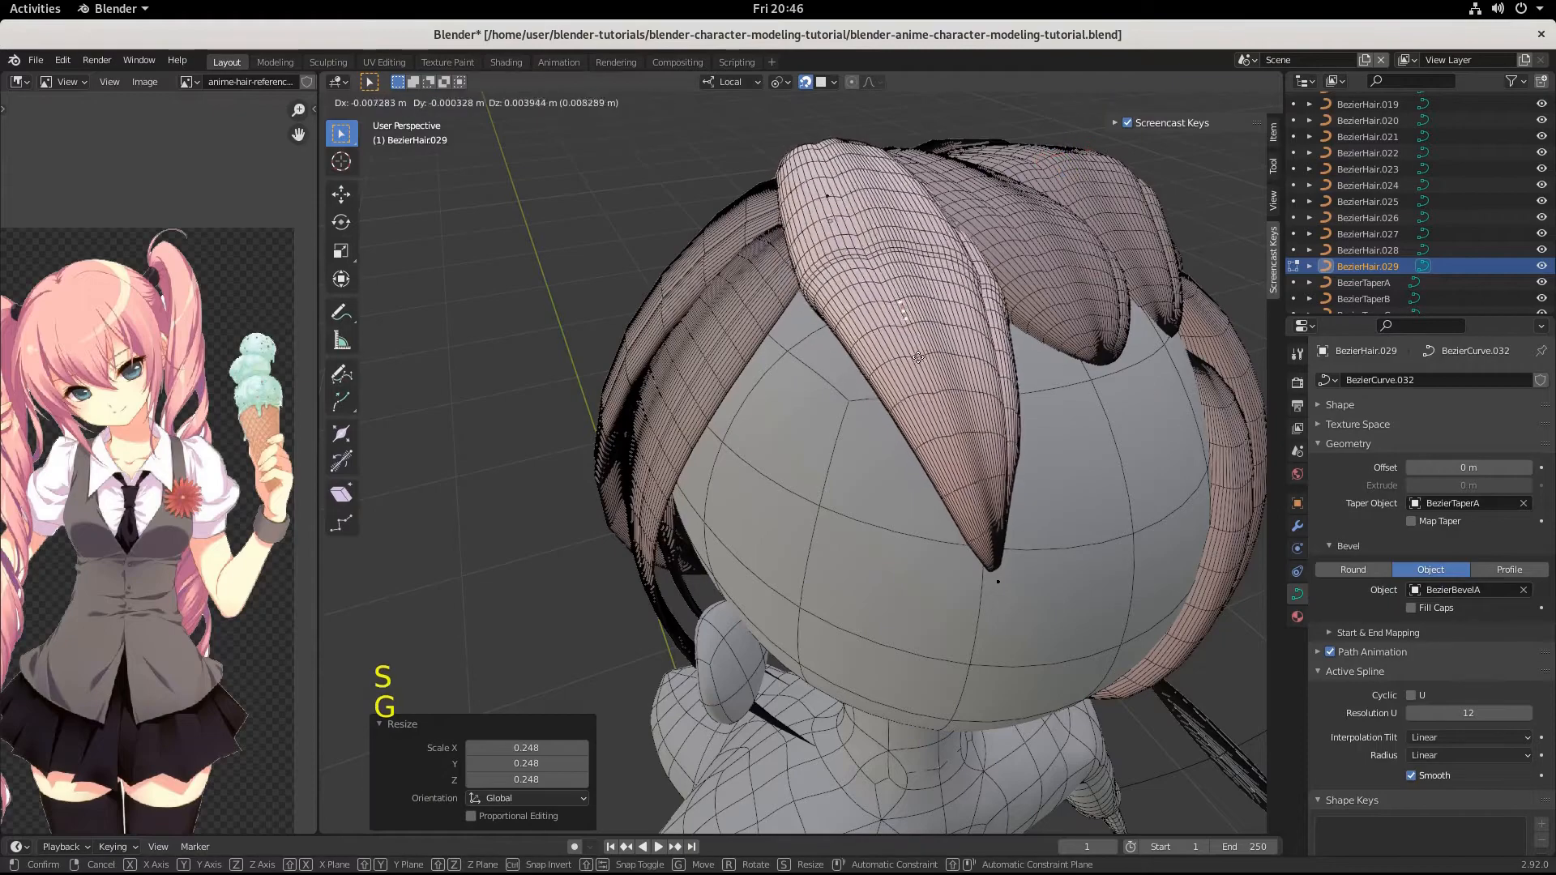
{"action": "key", "text": "ctrl"}
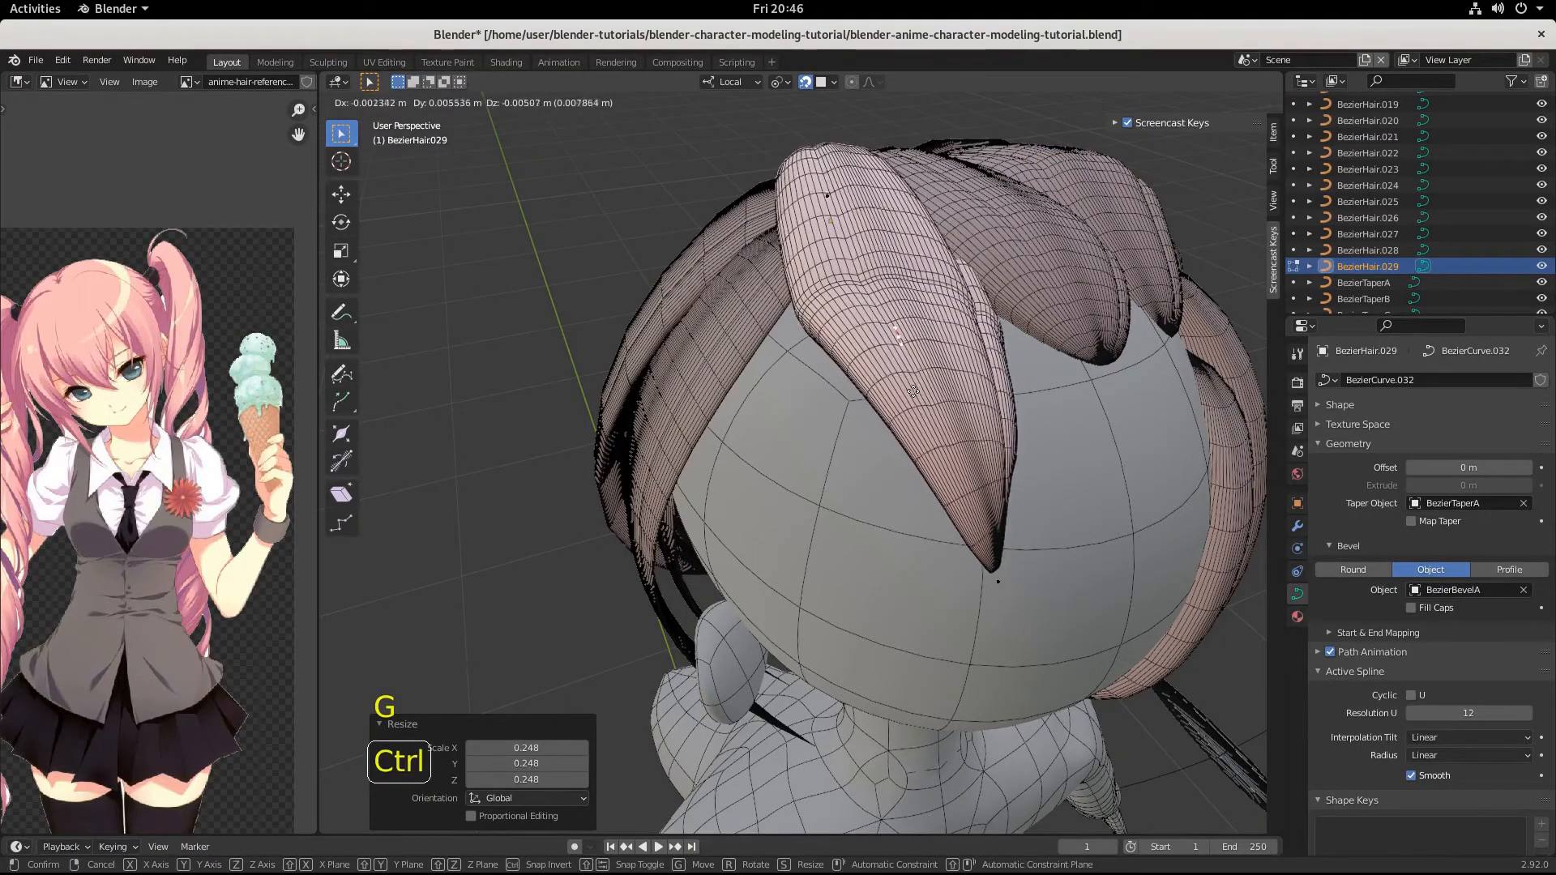
{"action": "left_click", "coordinate": [926, 411]}
{"action": "middle_click_drag", "start_coordinate": [926, 411], "coordinate": [1055, 523]}
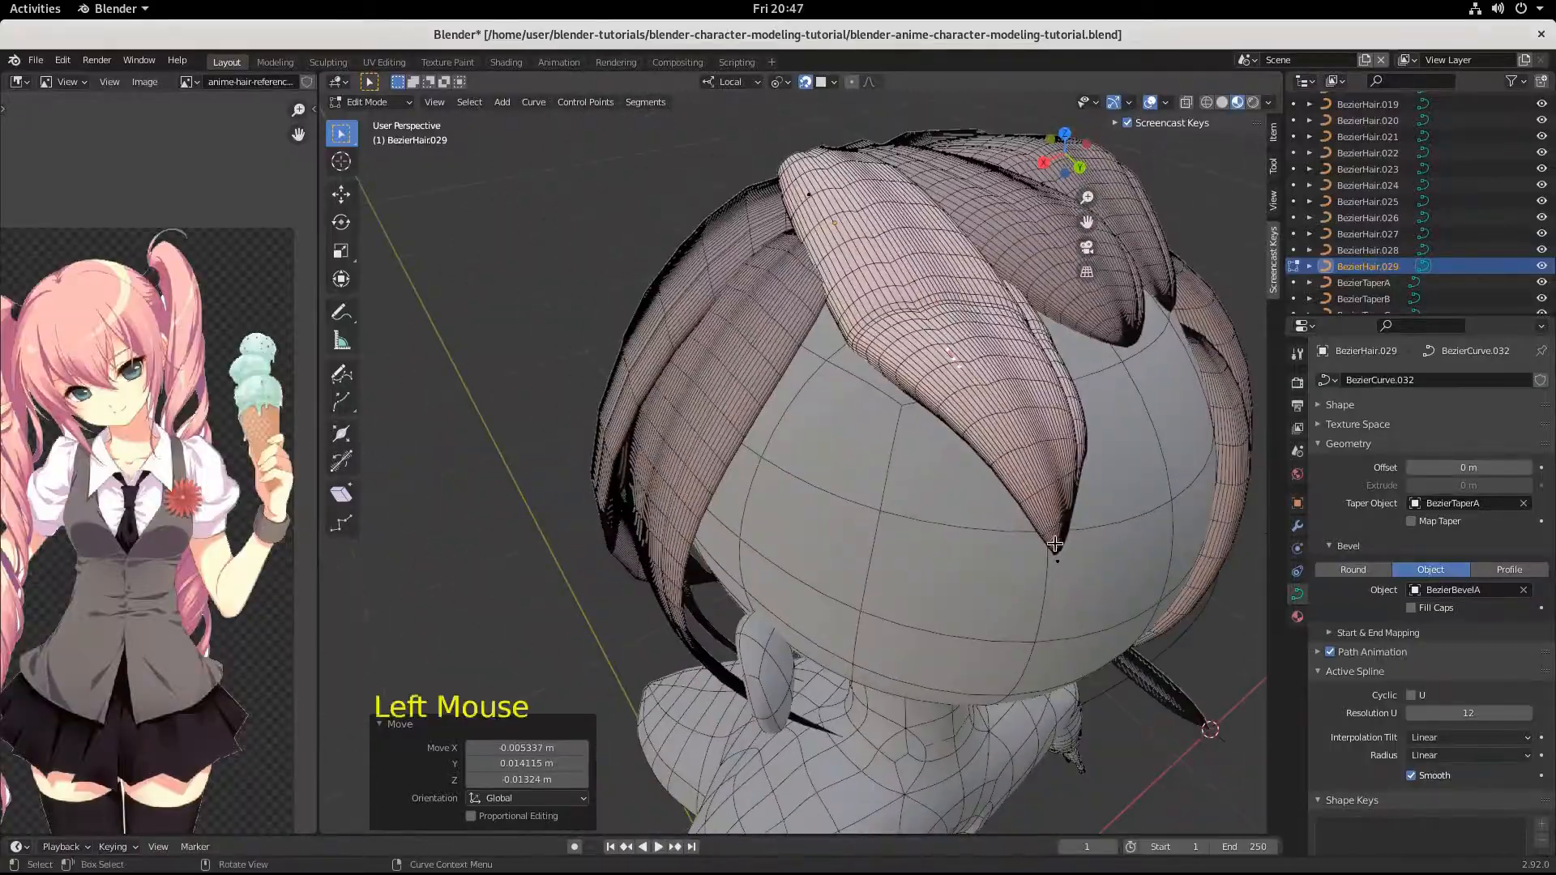
Move the tip point of BezierHair.029 by 0.002741, -0.008611, 0.006495 m and scale its handles by 0.337.
{"action": "left_click", "coordinate": [1058, 559]}
{"action": "key", "text": "g"}
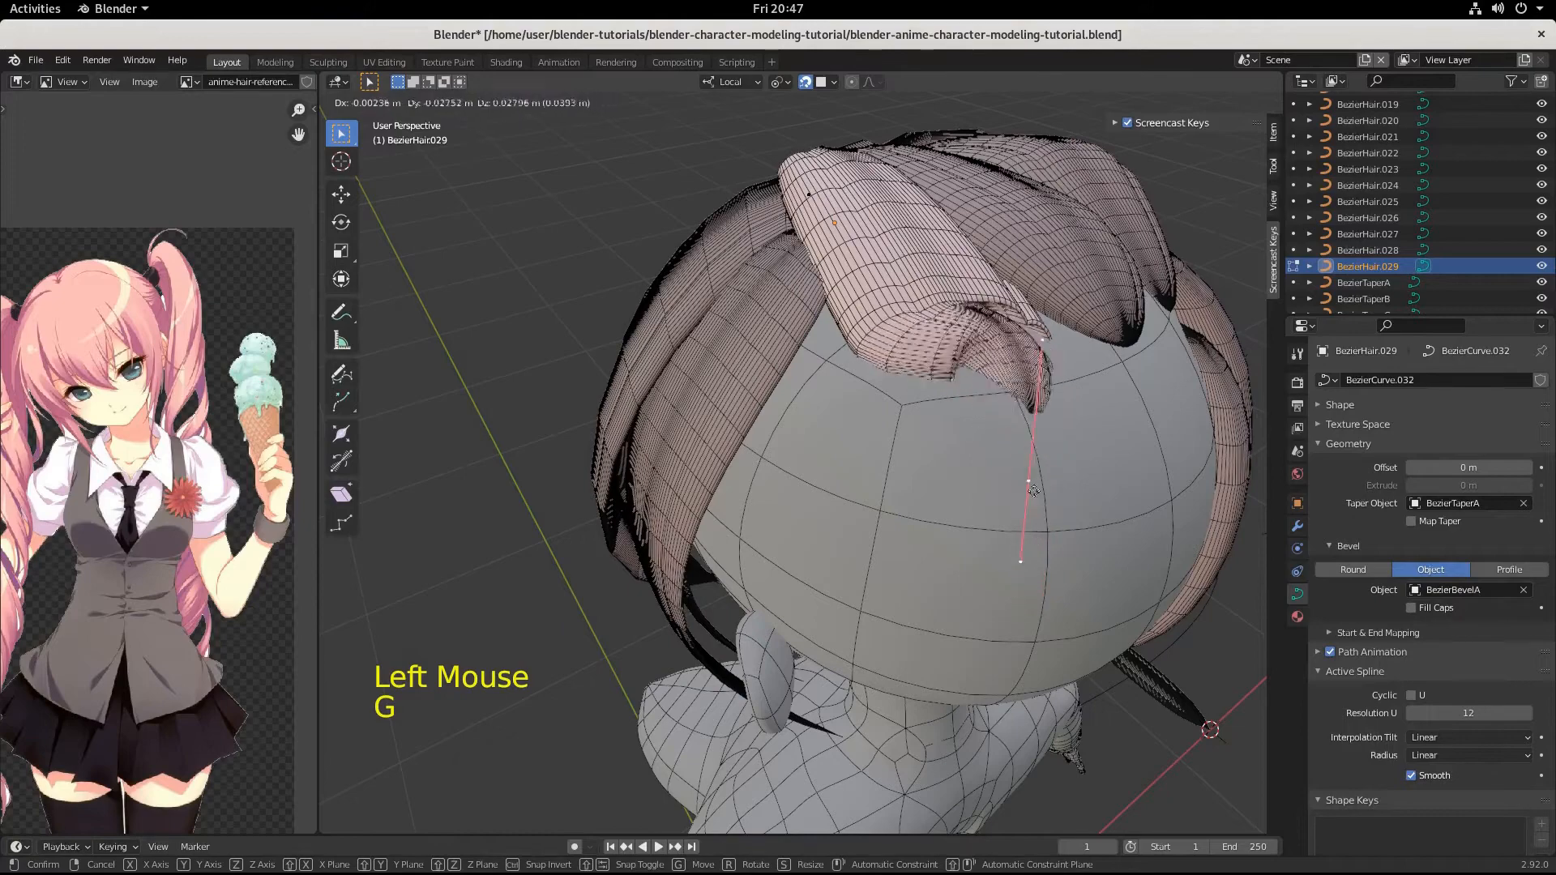
{"action": "left_click", "coordinate": [1055, 559]}
{"action": "key", "text": "s"}
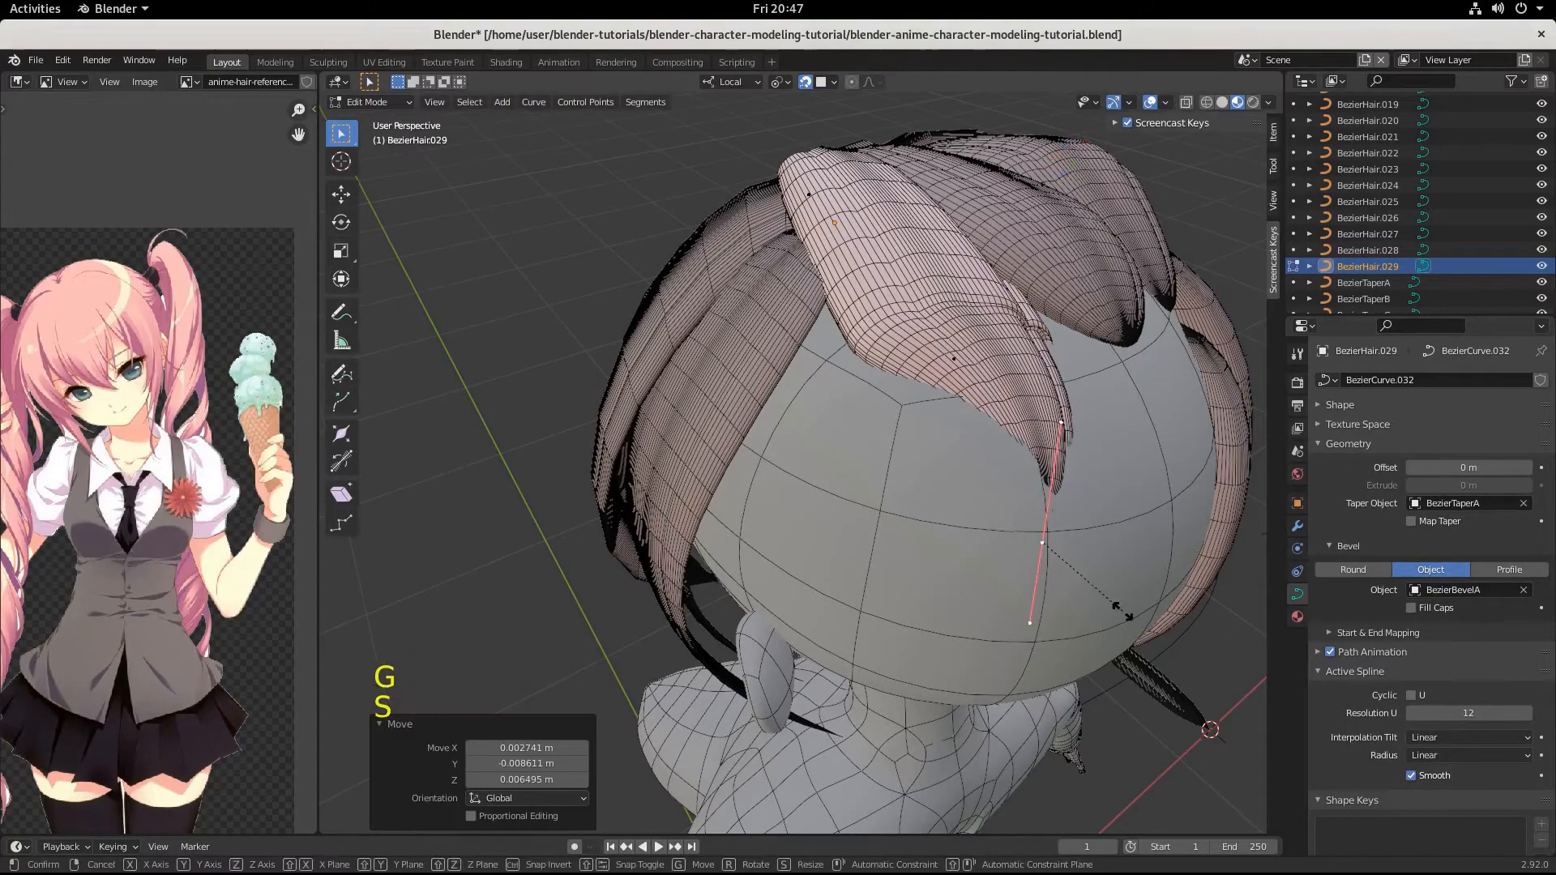
{"action": "left_click", "coordinate": [1068, 565]}
Move the tip point of BezierHair.029 by 0.004016, -0.031302, 0.027463 m and rotate its handles by -28.2°.
{"action": "key", "text": "g"}
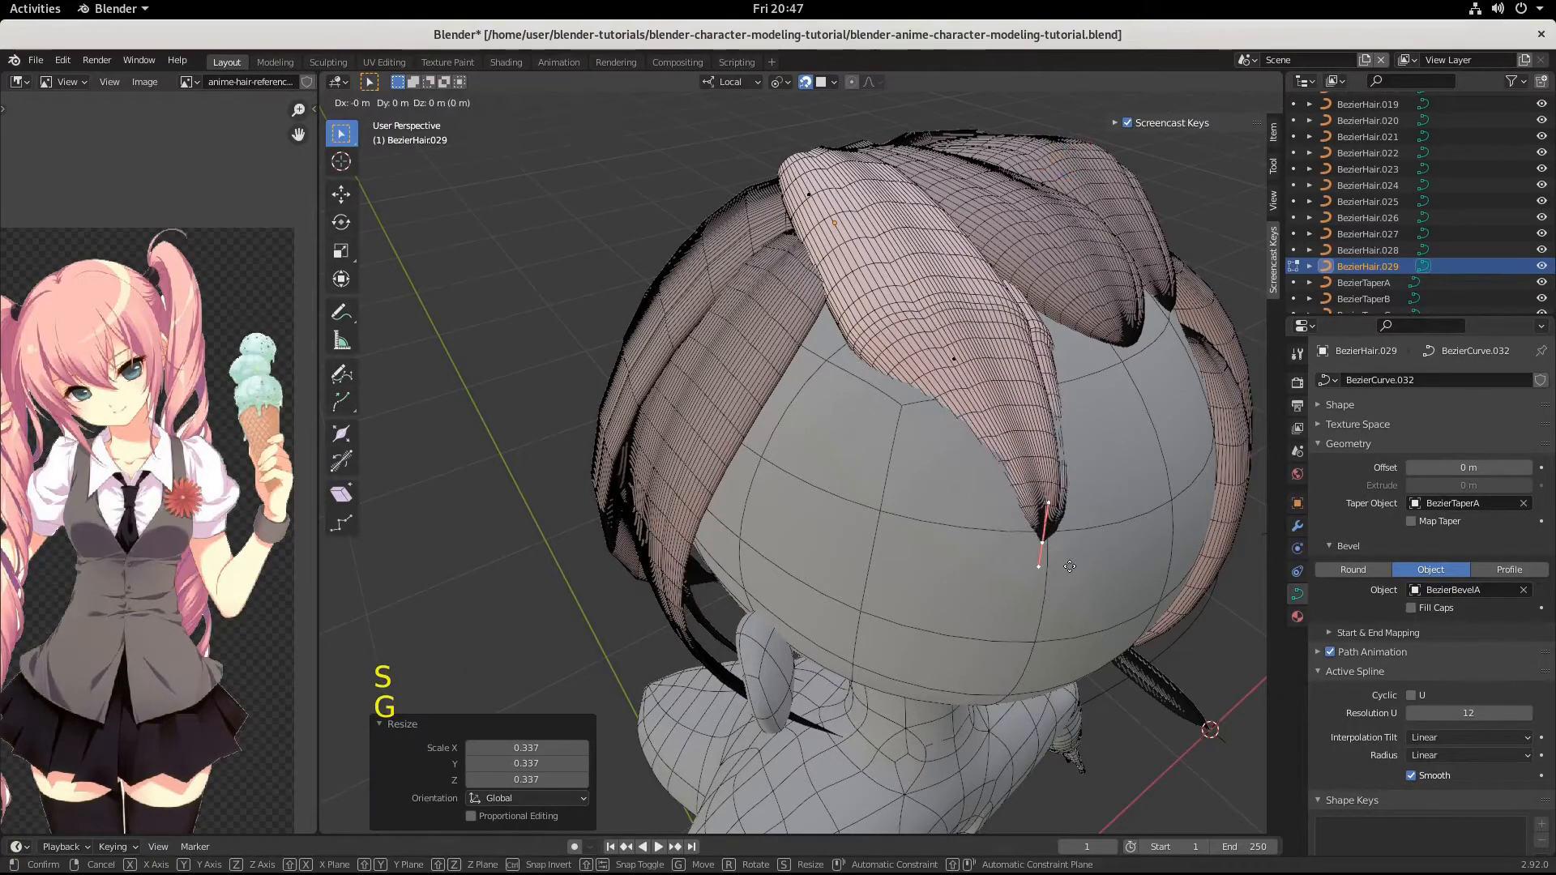
{"action": "key", "text": "ctrl"}
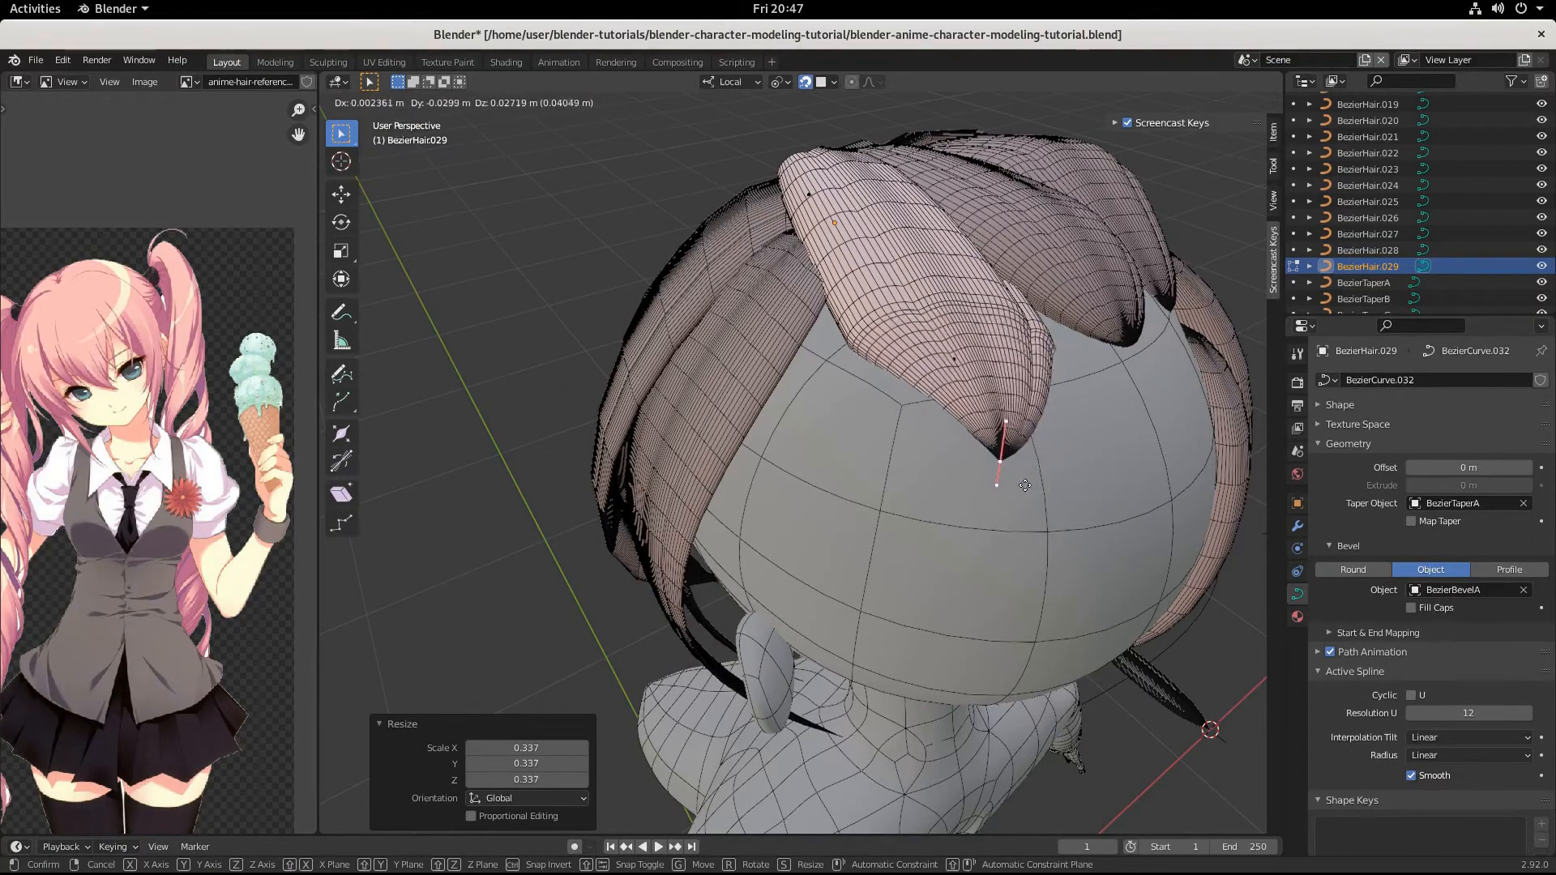
{"action": "left_click", "coordinate": [1022, 484]}
{"action": "key", "text": "r"}
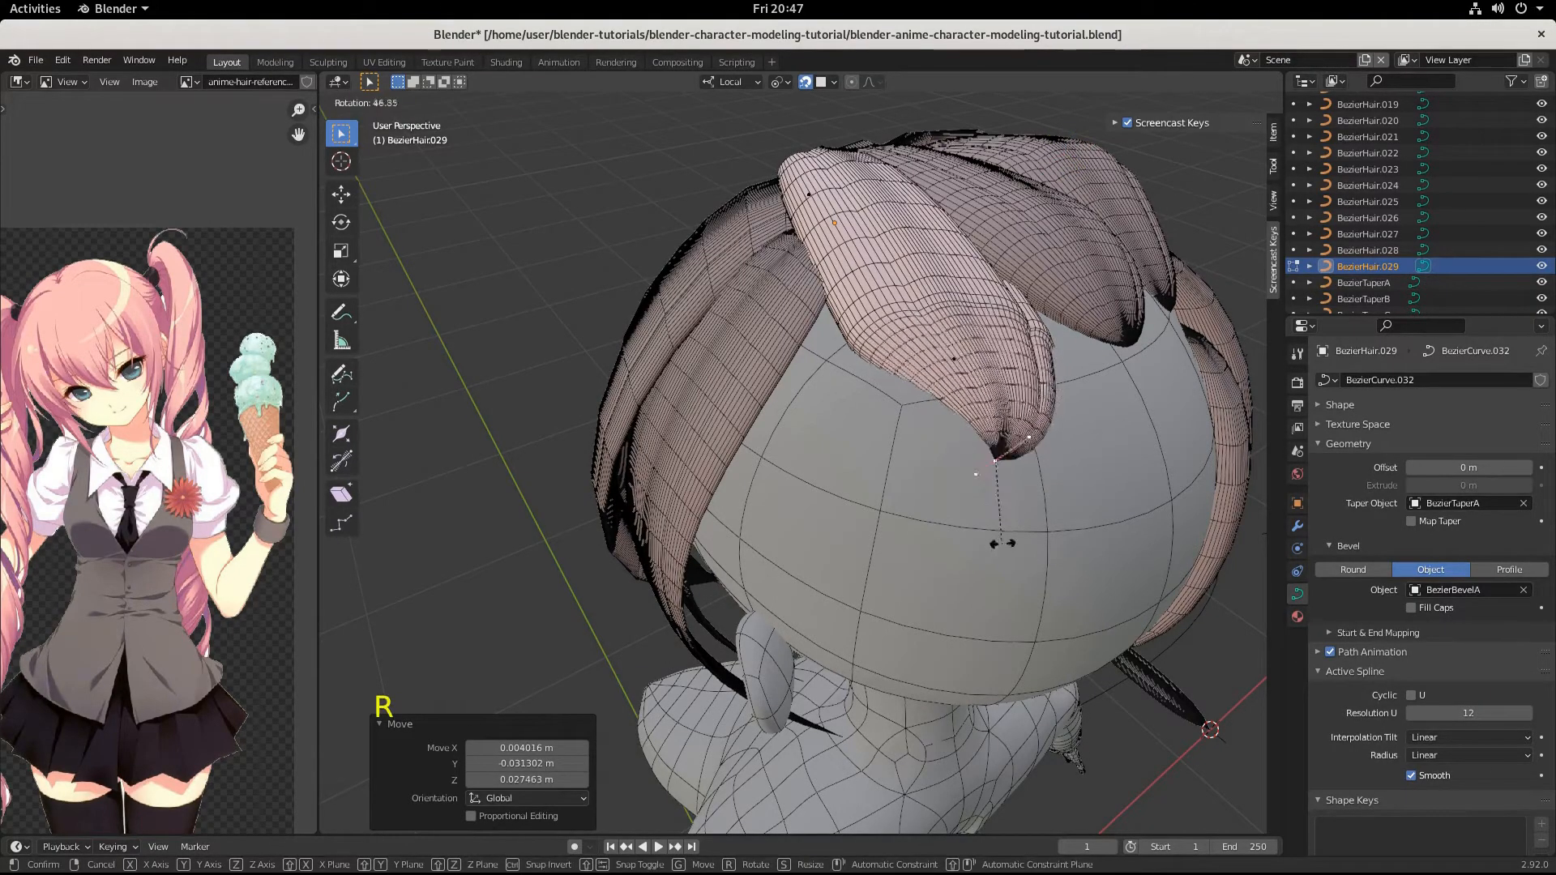
{"action": "left_click", "coordinate": [1042, 469]}
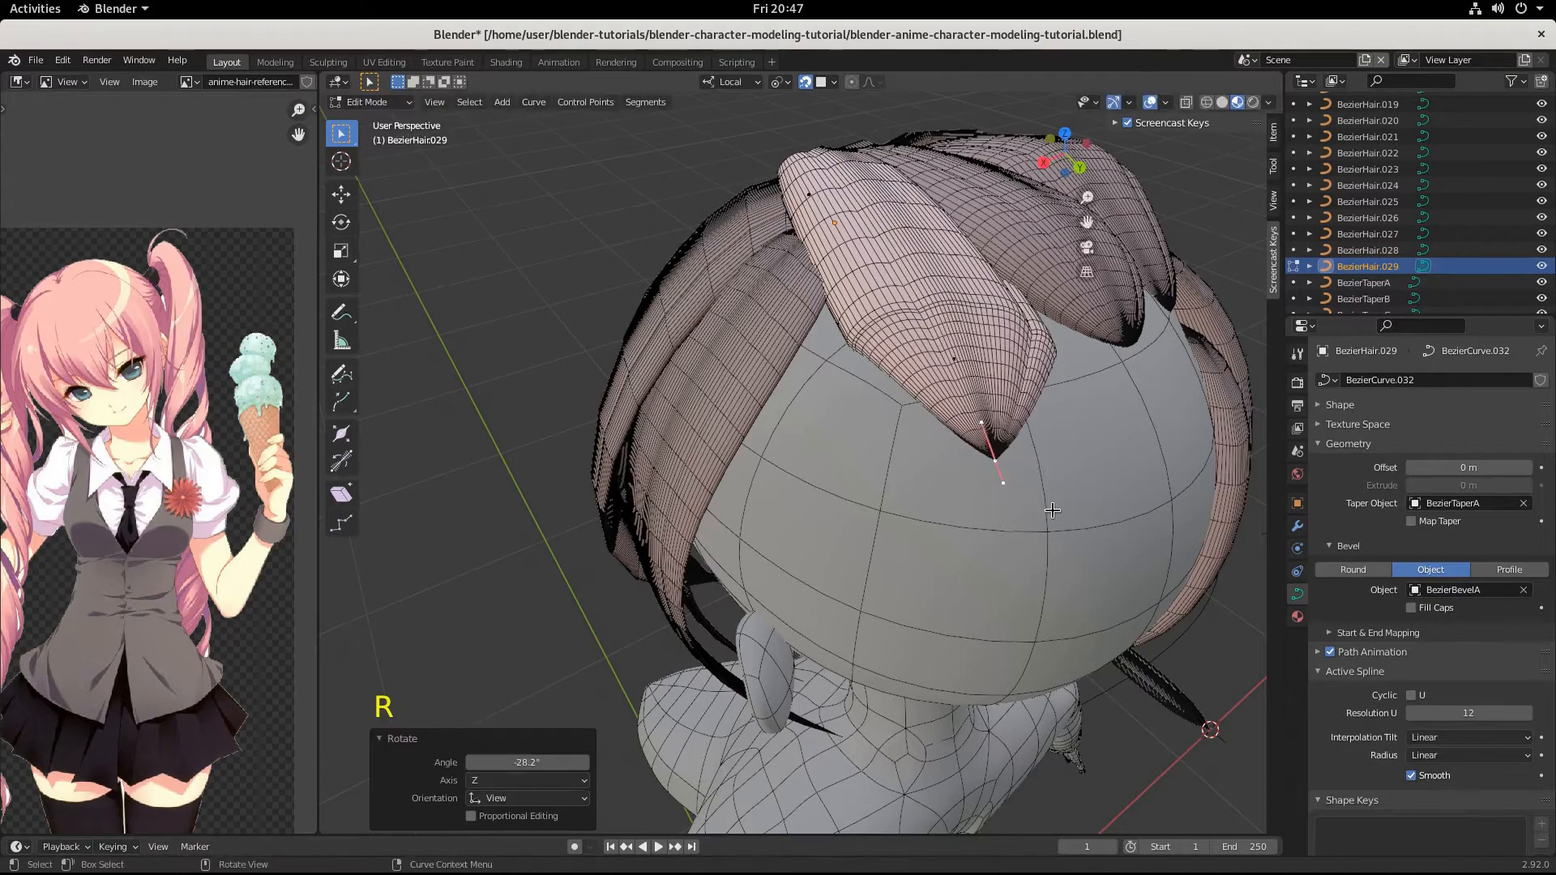
Scale the tip handles of BezierHair.029 by 0.285 and nudge the tip by -0.002725, 0.001004, 0.000801 m.
{"action": "key", "text": "s"}
{"action": "left_click", "coordinate": [1004, 475]}
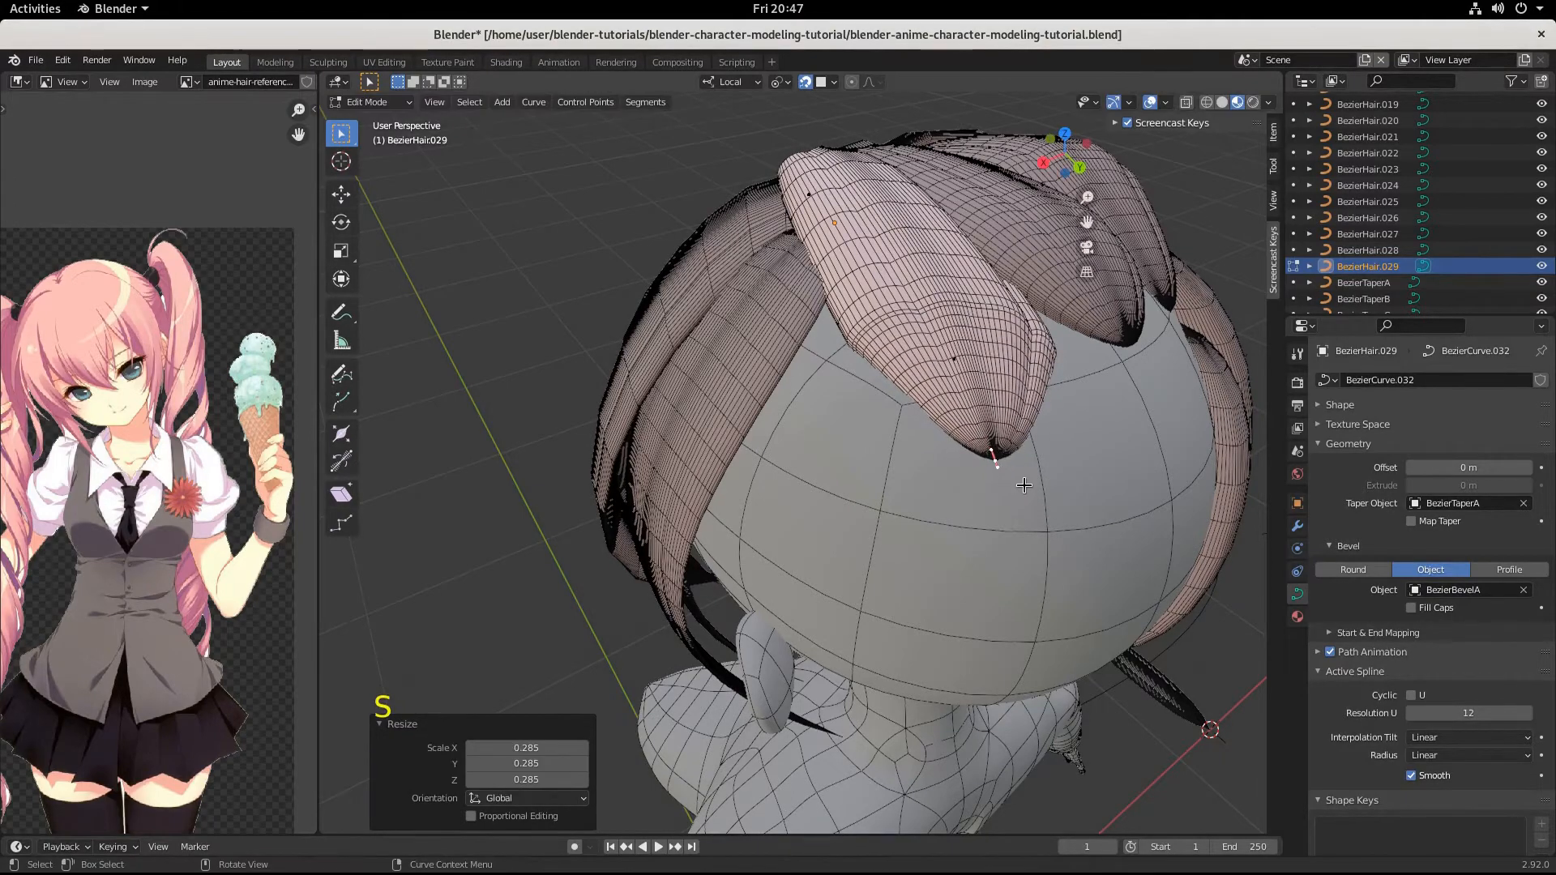
{"action": "key", "text": "g"}
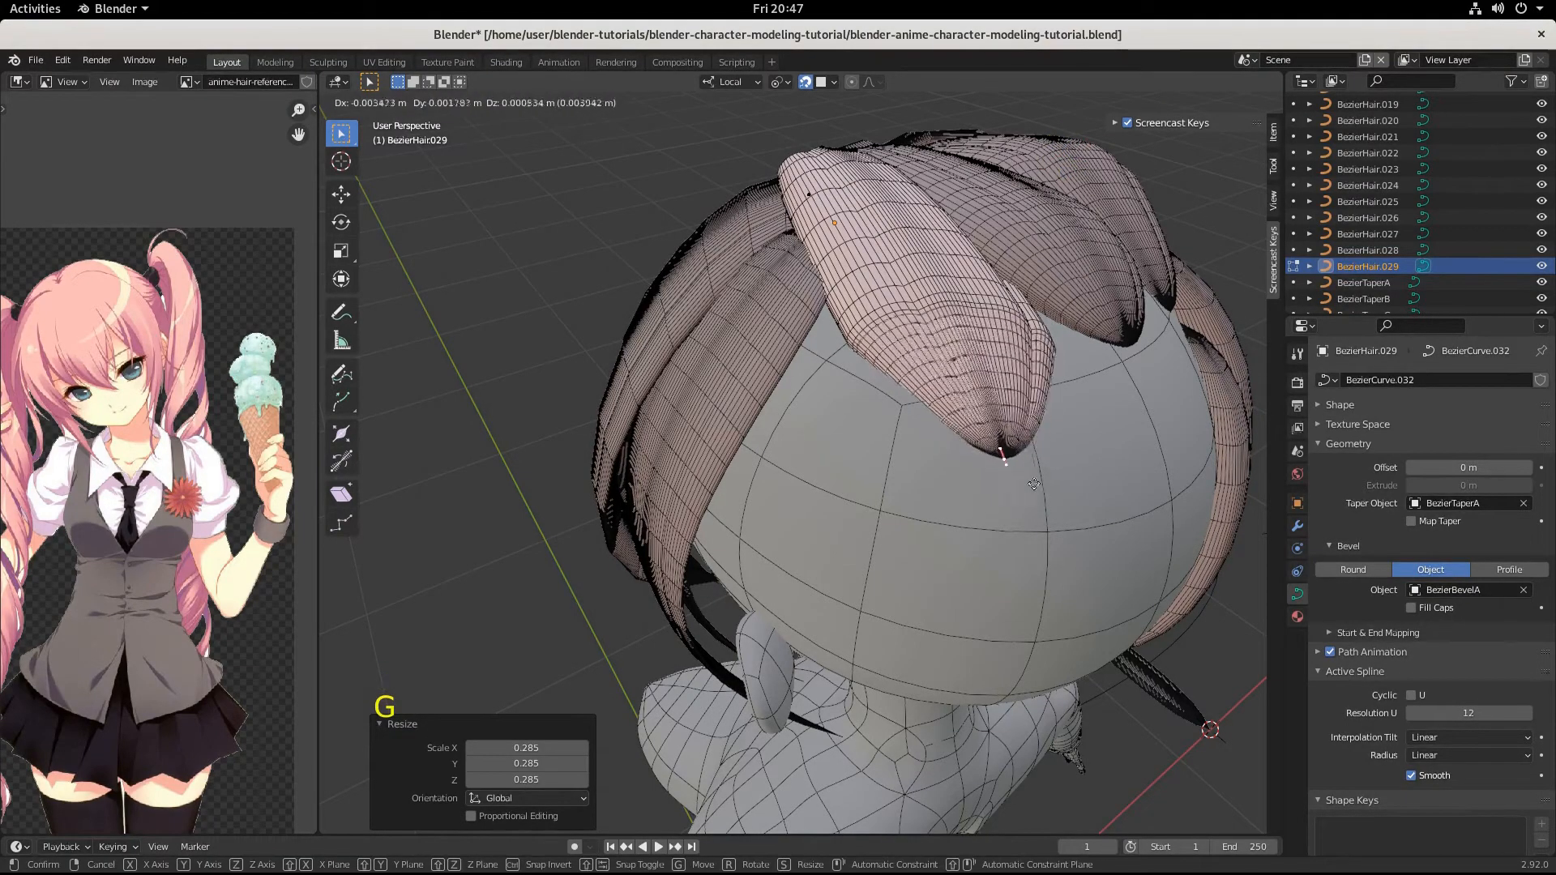
{"action": "left_click", "coordinate": [1034, 484]}
Finish editing BezierHair.029 and open the narrow side strand BezierHair.004 for point editing.
{"action": "middle_click_drag", "start_coordinate": [1034, 484], "coordinate": [563, 526]}
{"action": "scroll", "coordinate": [926, 478], "scroll_direction": "down", "scroll_amount": 1}
{"action": "scroll", "coordinate": [535, 446], "scroll_direction": "down", "scroll_amount": 2}
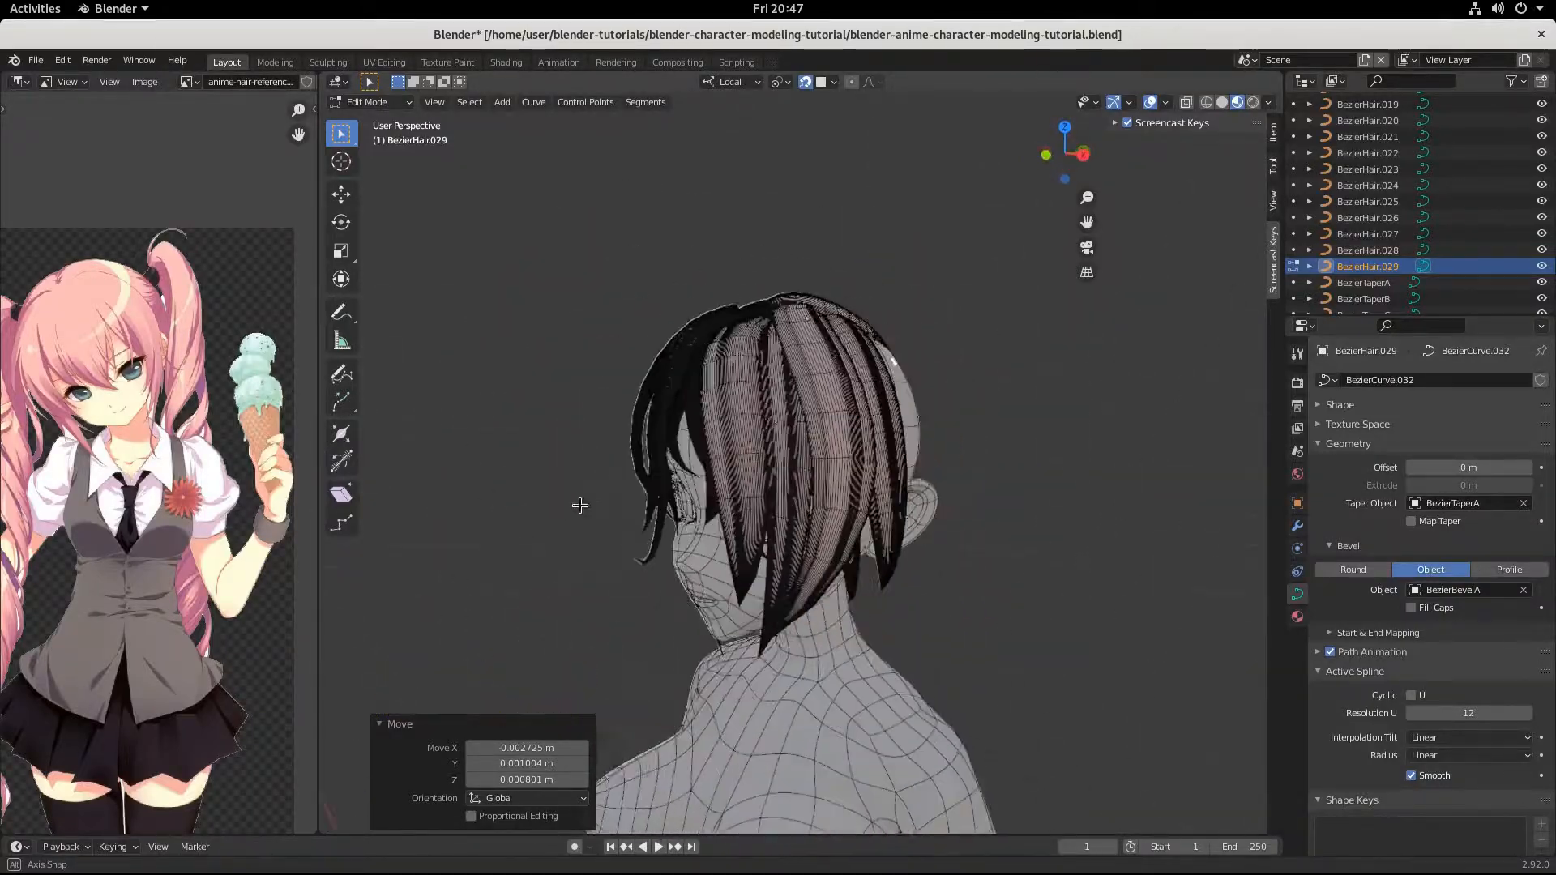
{"action": "middle_click_drag", "start_coordinate": [647, 497], "coordinate": [860, 469]}
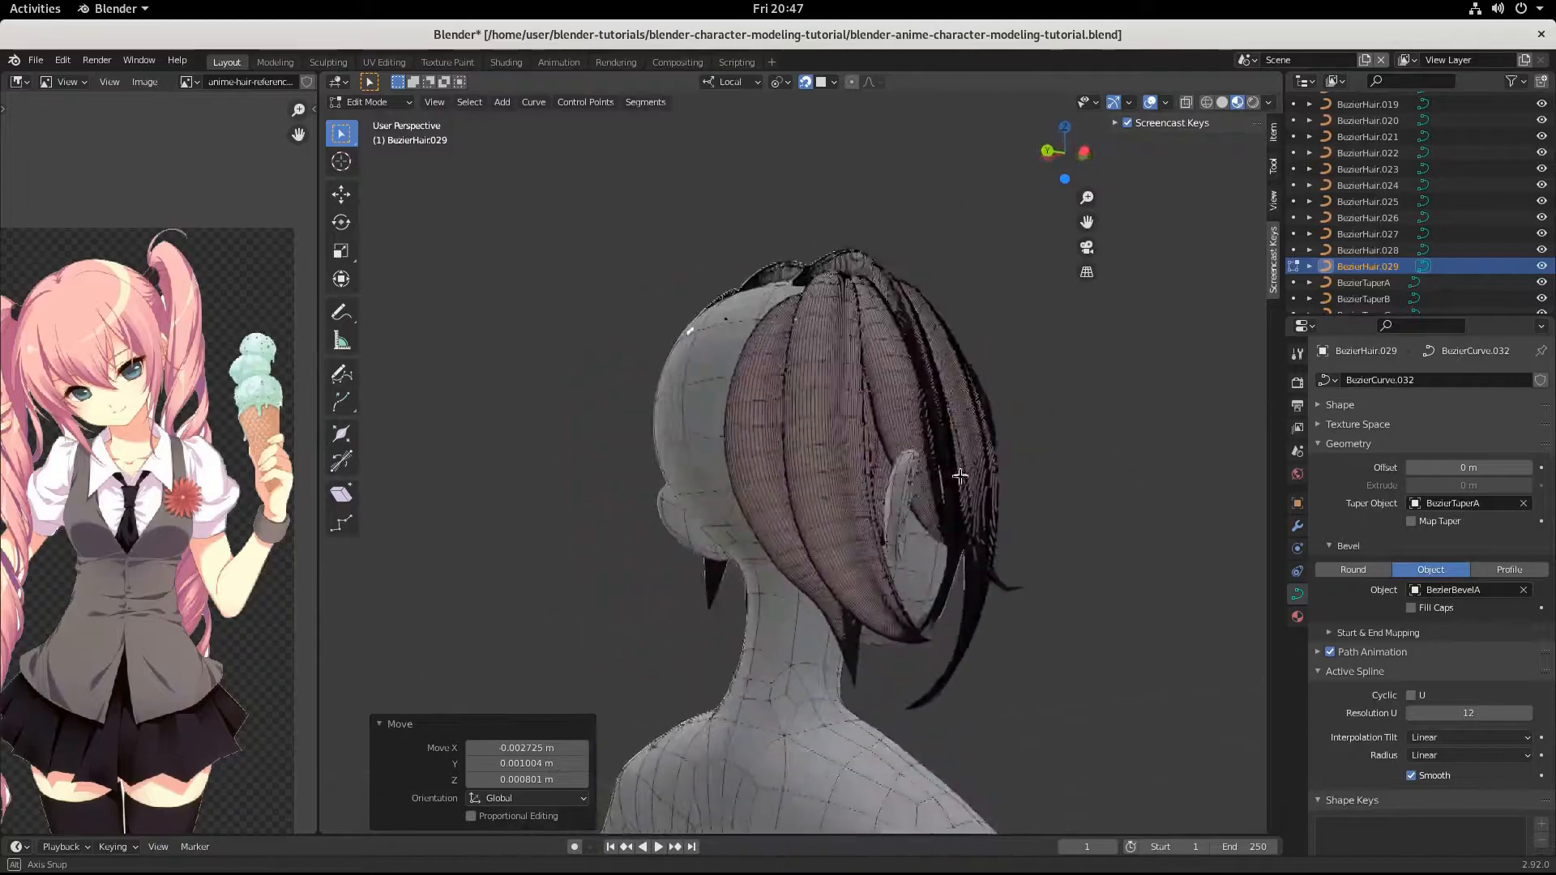
{"action": "middle_click_drag", "start_coordinate": [959, 477], "coordinate": [1220, 484]}
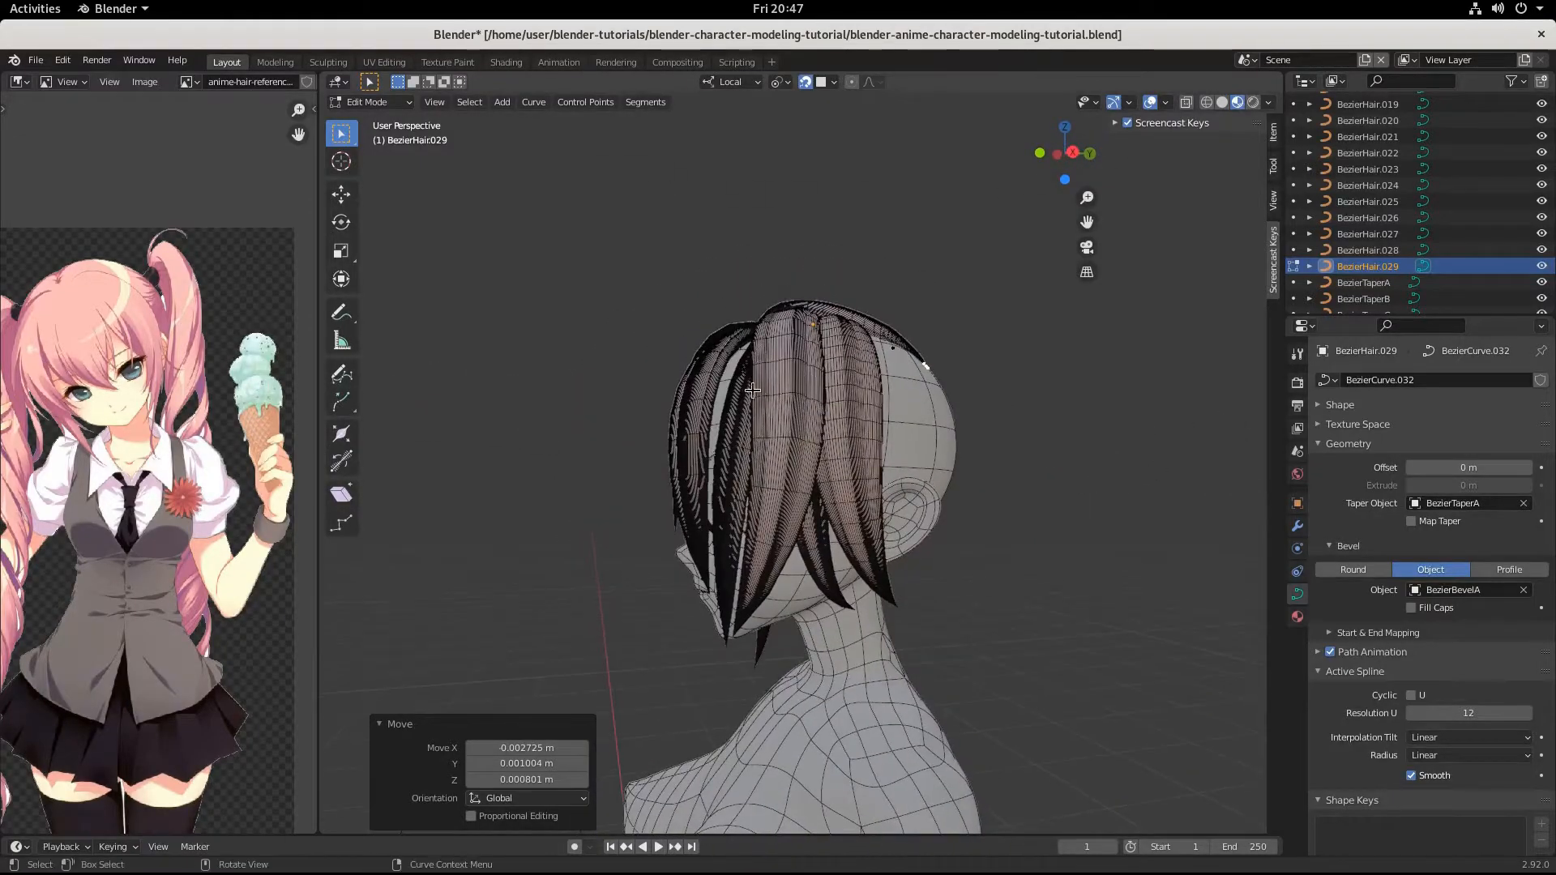
{"action": "middle_click_drag", "start_coordinate": [817, 433], "coordinate": [798, 437]}
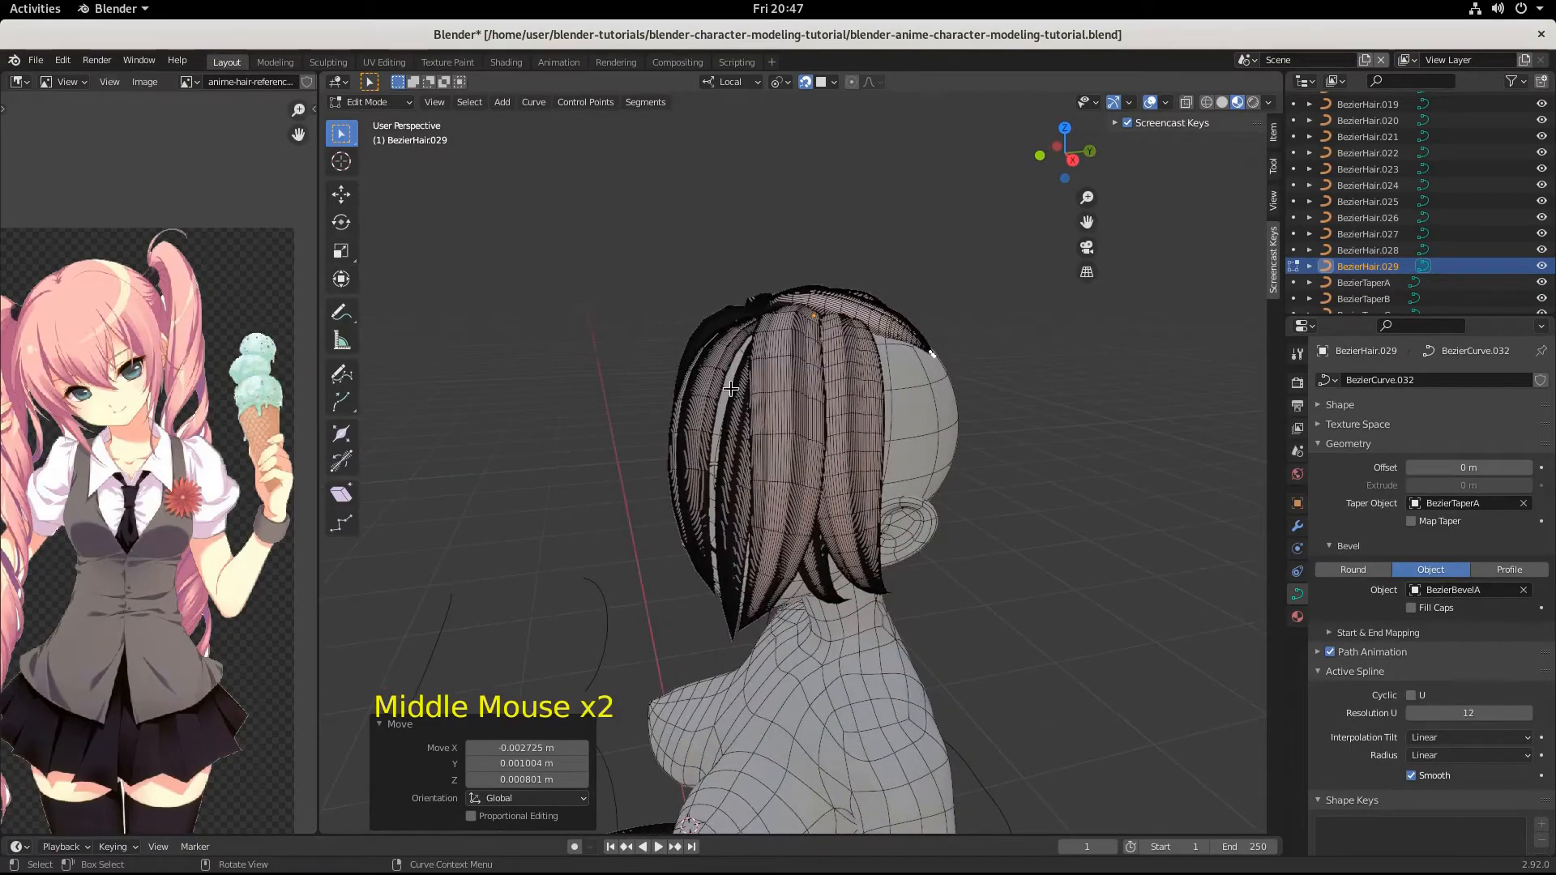
{"action": "scroll", "coordinate": [798, 420], "scroll_direction": "up", "scroll_amount": 3}
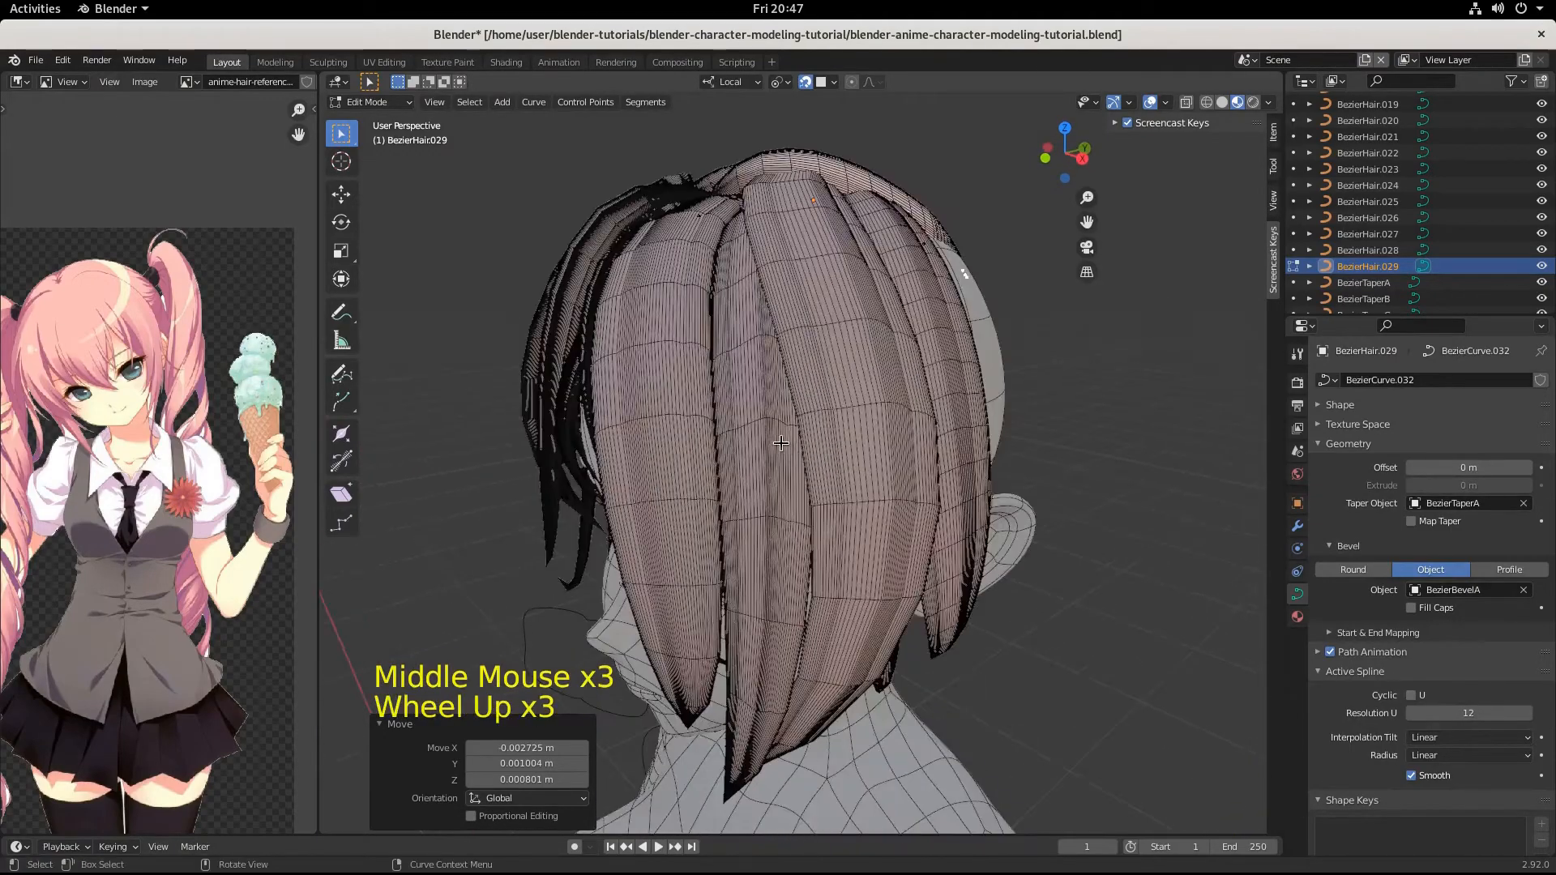
{"action": "key", "text": "Tab"}
{"action": "left_click", "coordinate": [745, 421]}
{"action": "key", "text": "Tab"}
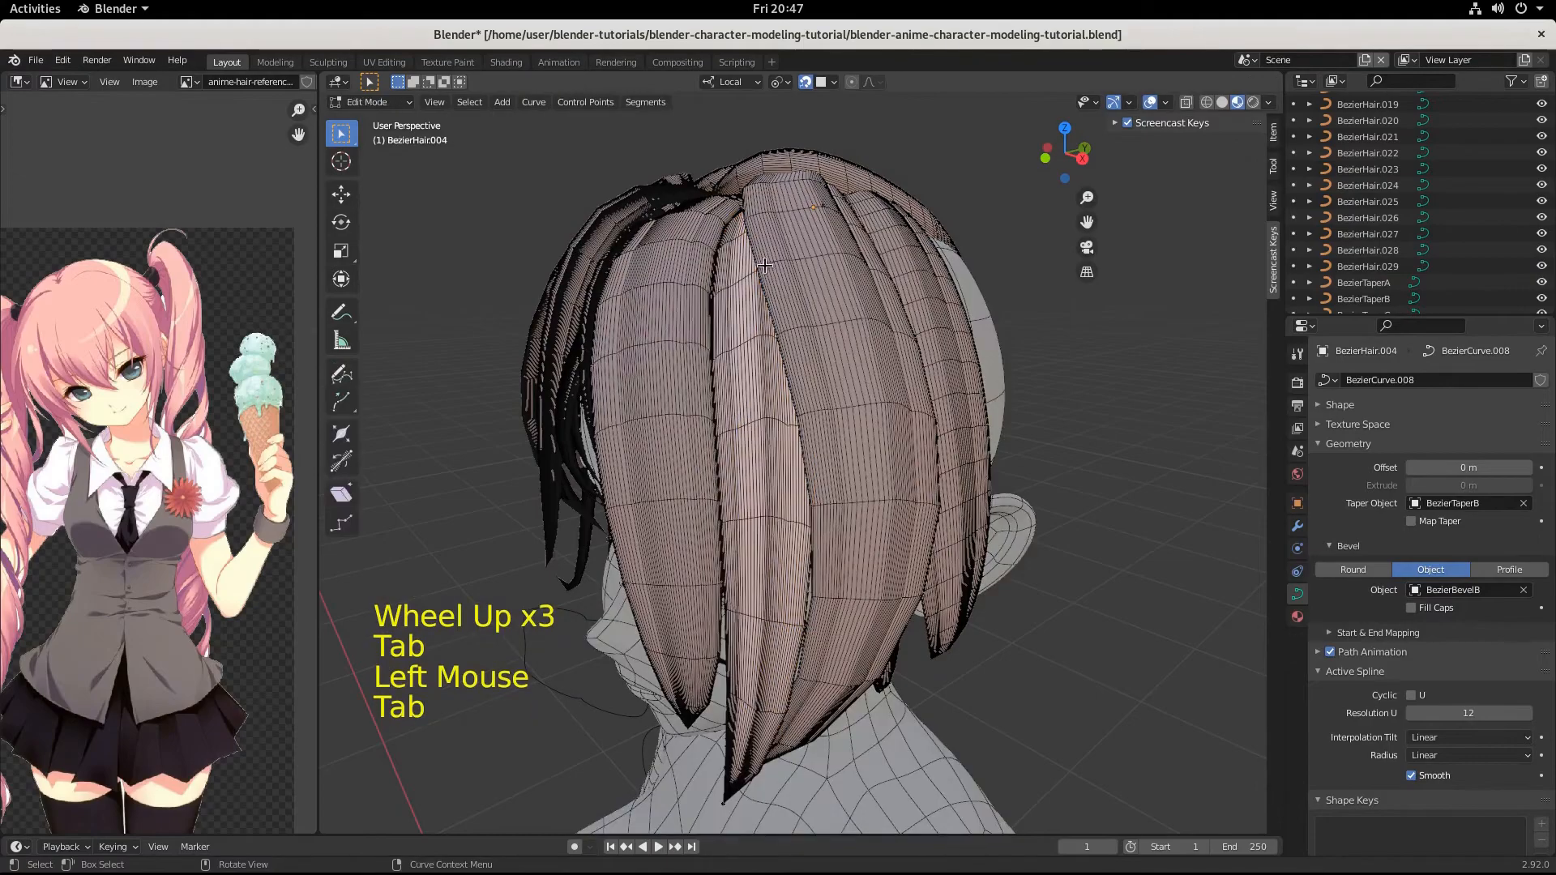
Move the root point of BezierHair.004 near the crown by -0.001212, -0.002309, -0.000944 m.
{"action": "left_click", "coordinate": [815, 243]}
{"action": "middle_click_drag", "start_coordinate": [815, 243], "coordinate": [907, 300]}
{"action": "left_click", "coordinate": [770, 207]}
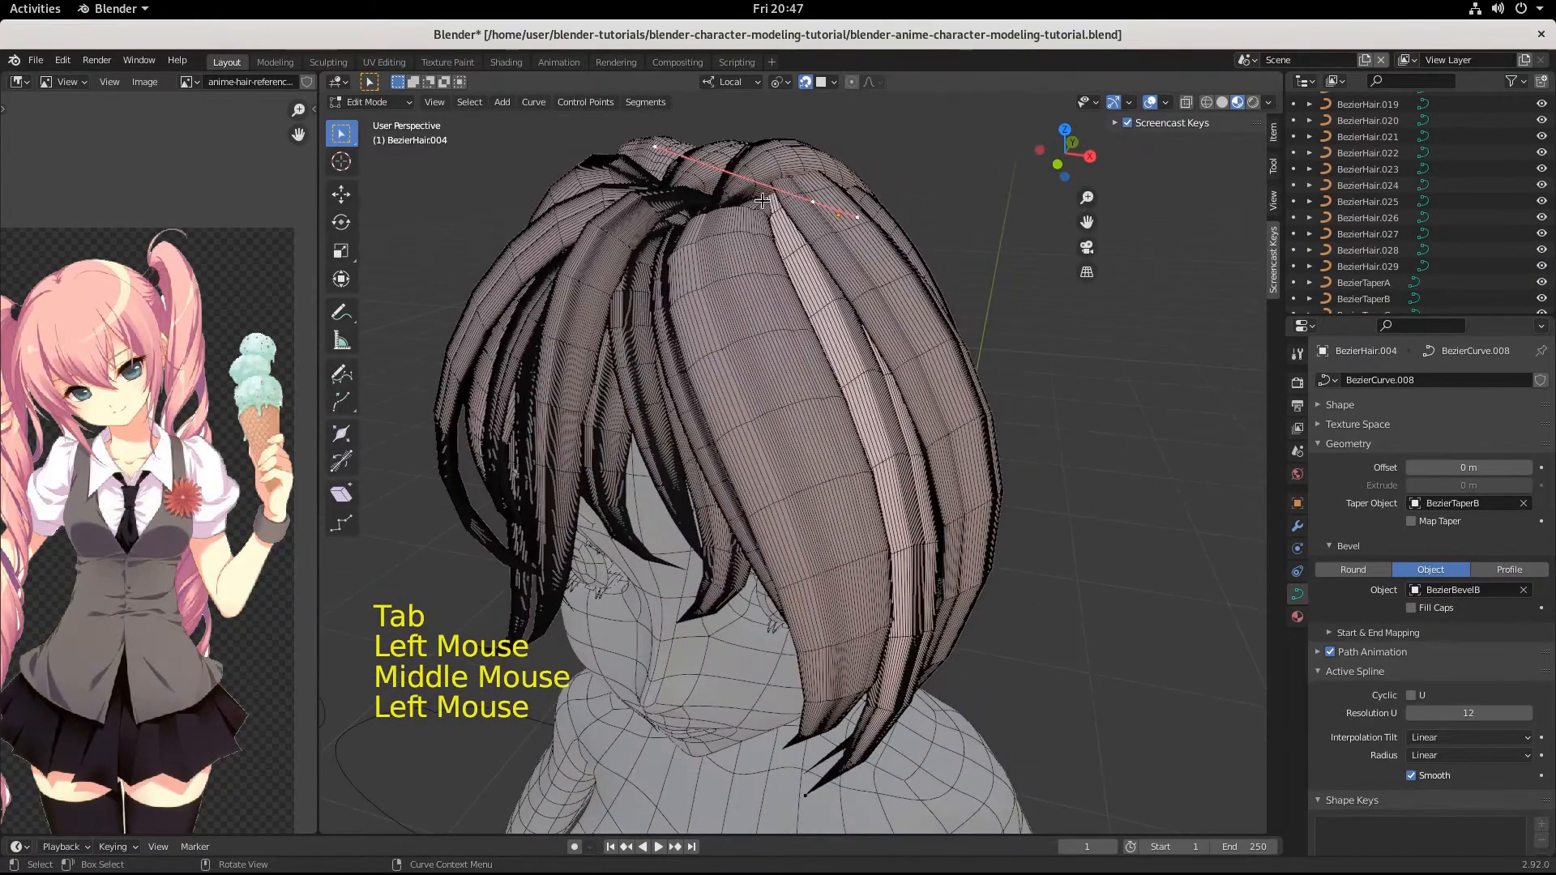
{"action": "middle_click_drag", "start_coordinate": [932, 384], "coordinate": [846, 351]}
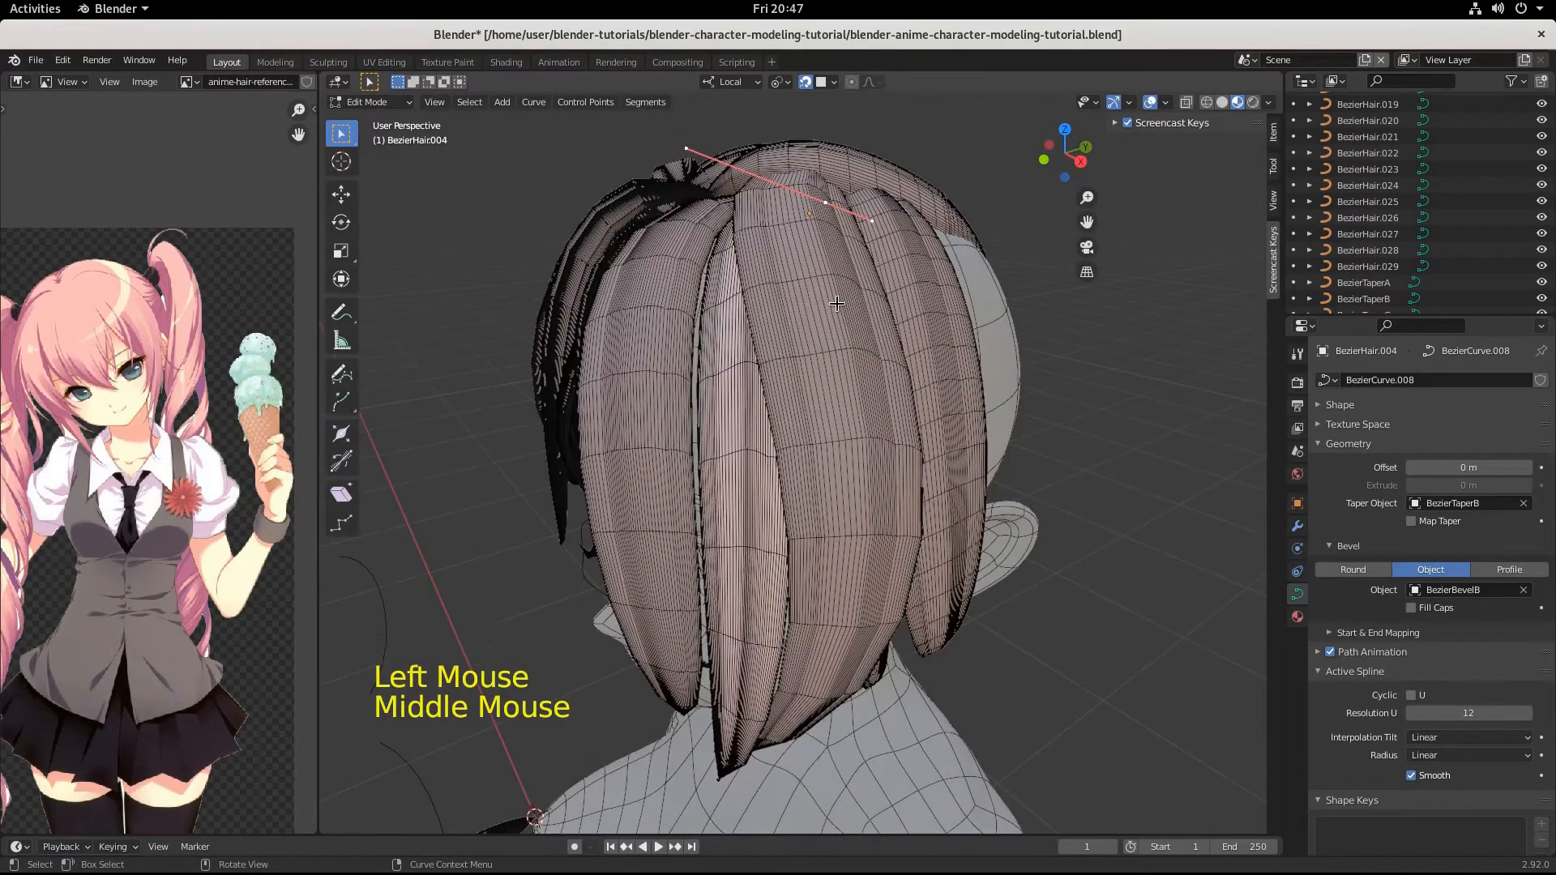
{"action": "key", "text": "g"}
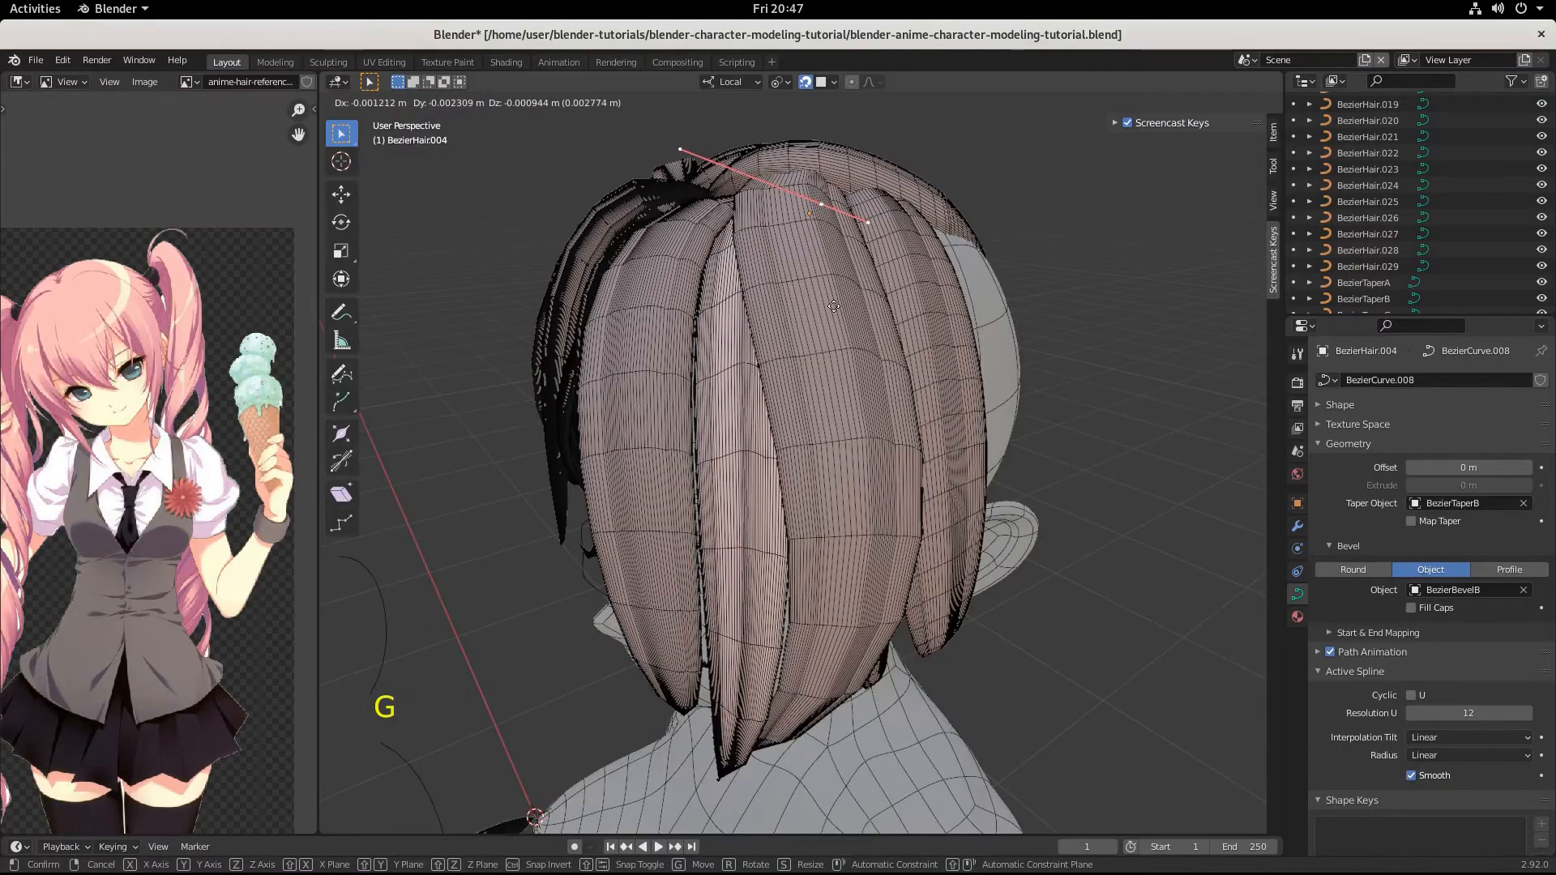
{"action": "left_click", "coordinate": [833, 307]}
Shift the root of BezierHair.004 by -0.002966, -0.008742, -0.002104 m from the side and 0.006721, -0.001352, -0.00431 m from the front.
{"action": "mouse_move", "coordinate": [834, 306]}
{"action": "middle_mouse_down"}
{"action": "mouse_move", "coordinate": [981, 322]}
{"action": "mouse_move", "coordinate": [834, 295]}
{"action": "middle_mouse_up"}
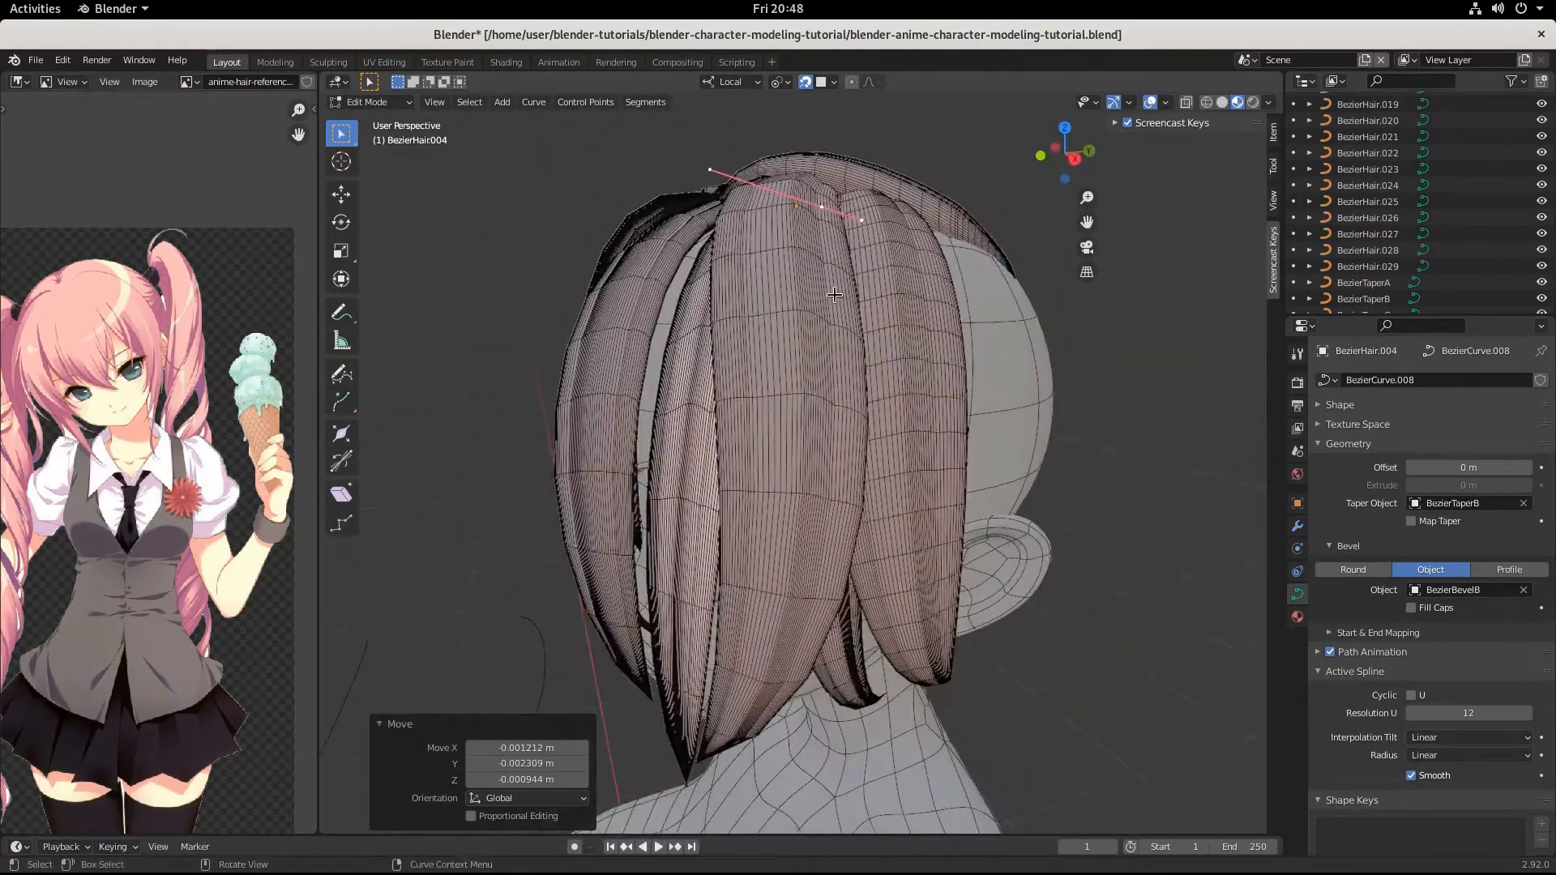
{"action": "key", "text": "g"}
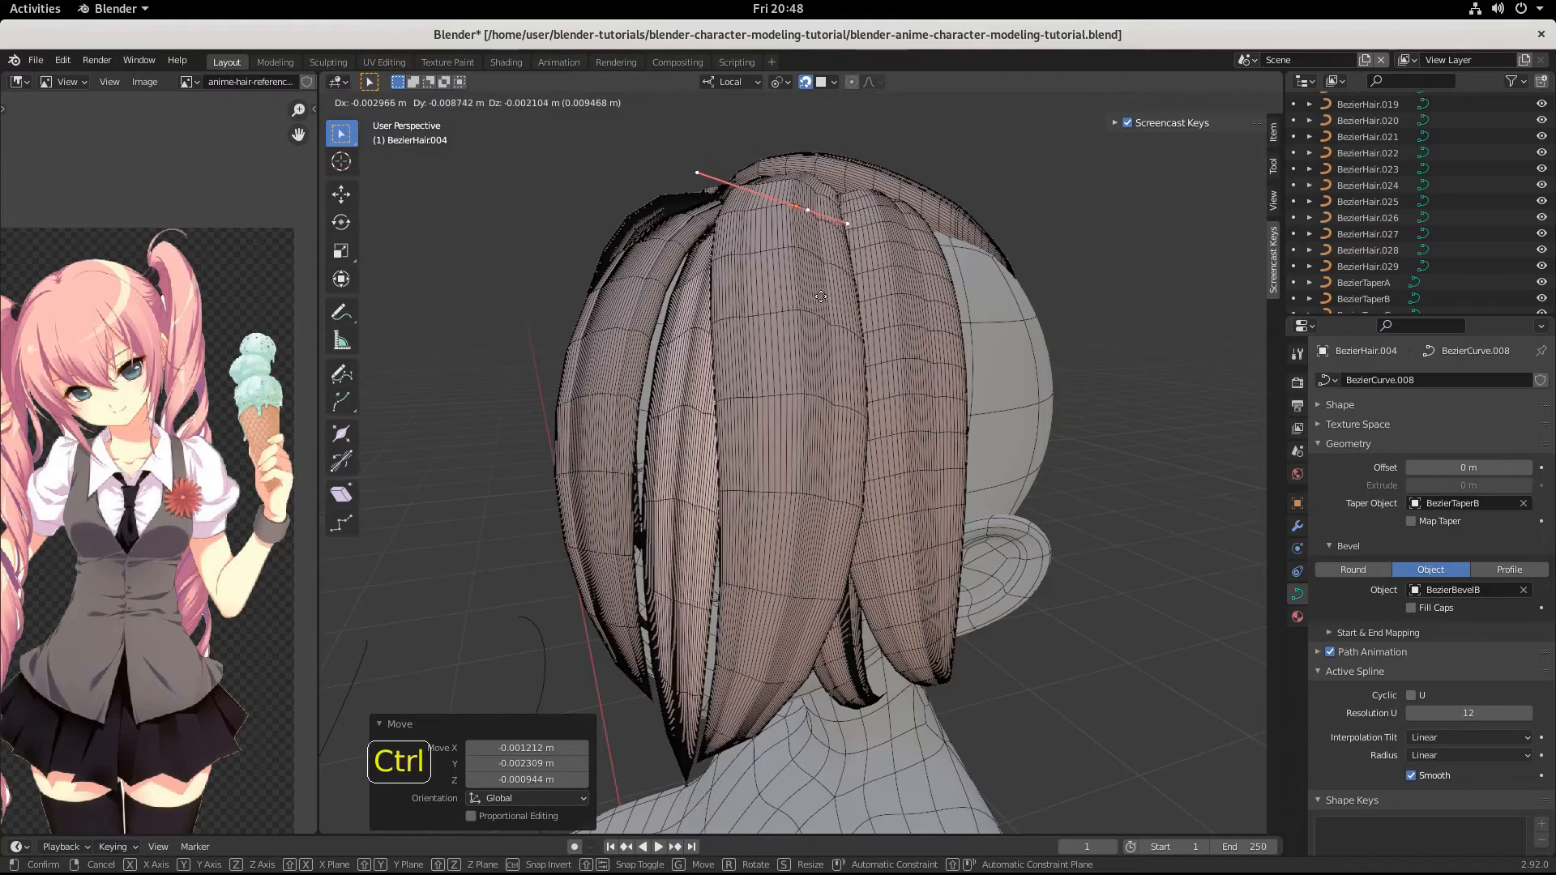
{"action": "left_click", "coordinate": [821, 297]}
{"action": "middle_click_drag", "start_coordinate": [821, 297], "coordinate": [899, 310]}
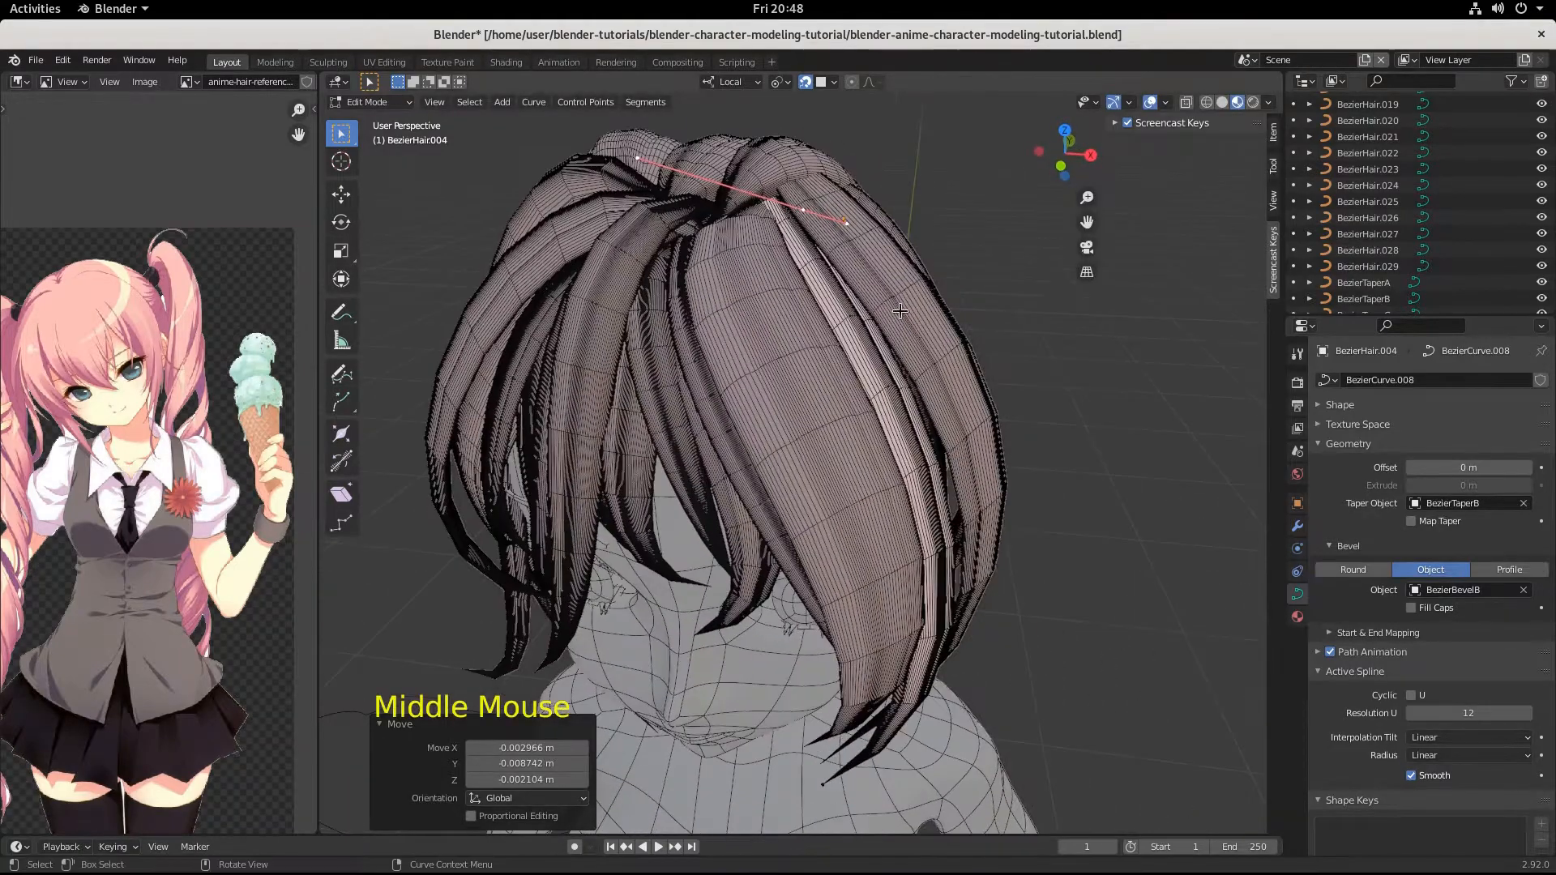
{"action": "key", "text": "g"}
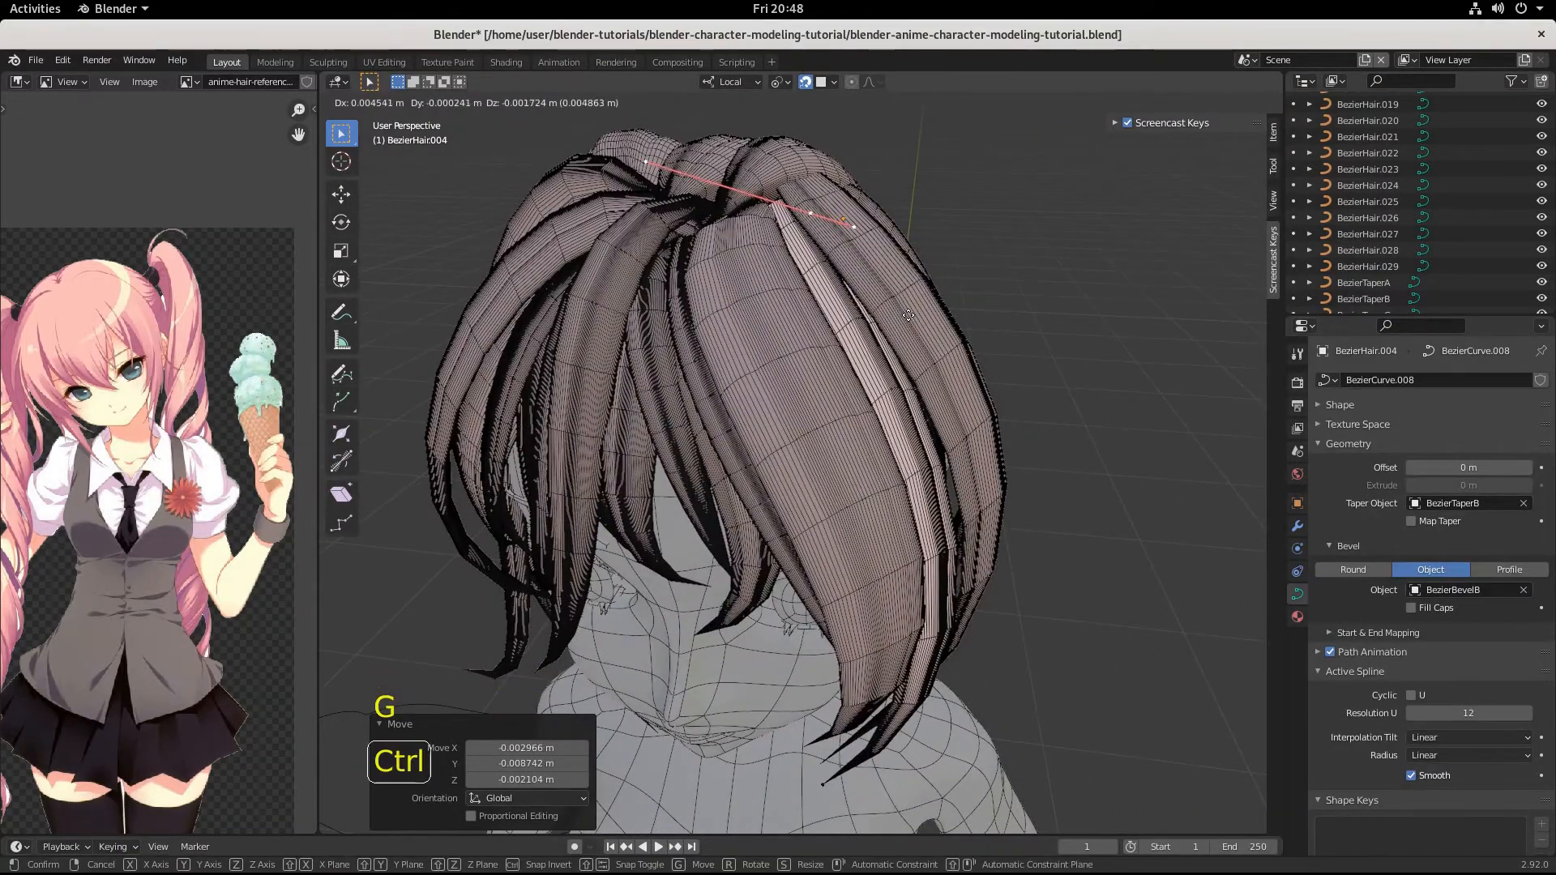
{"action": "left_click", "coordinate": [912, 320]}
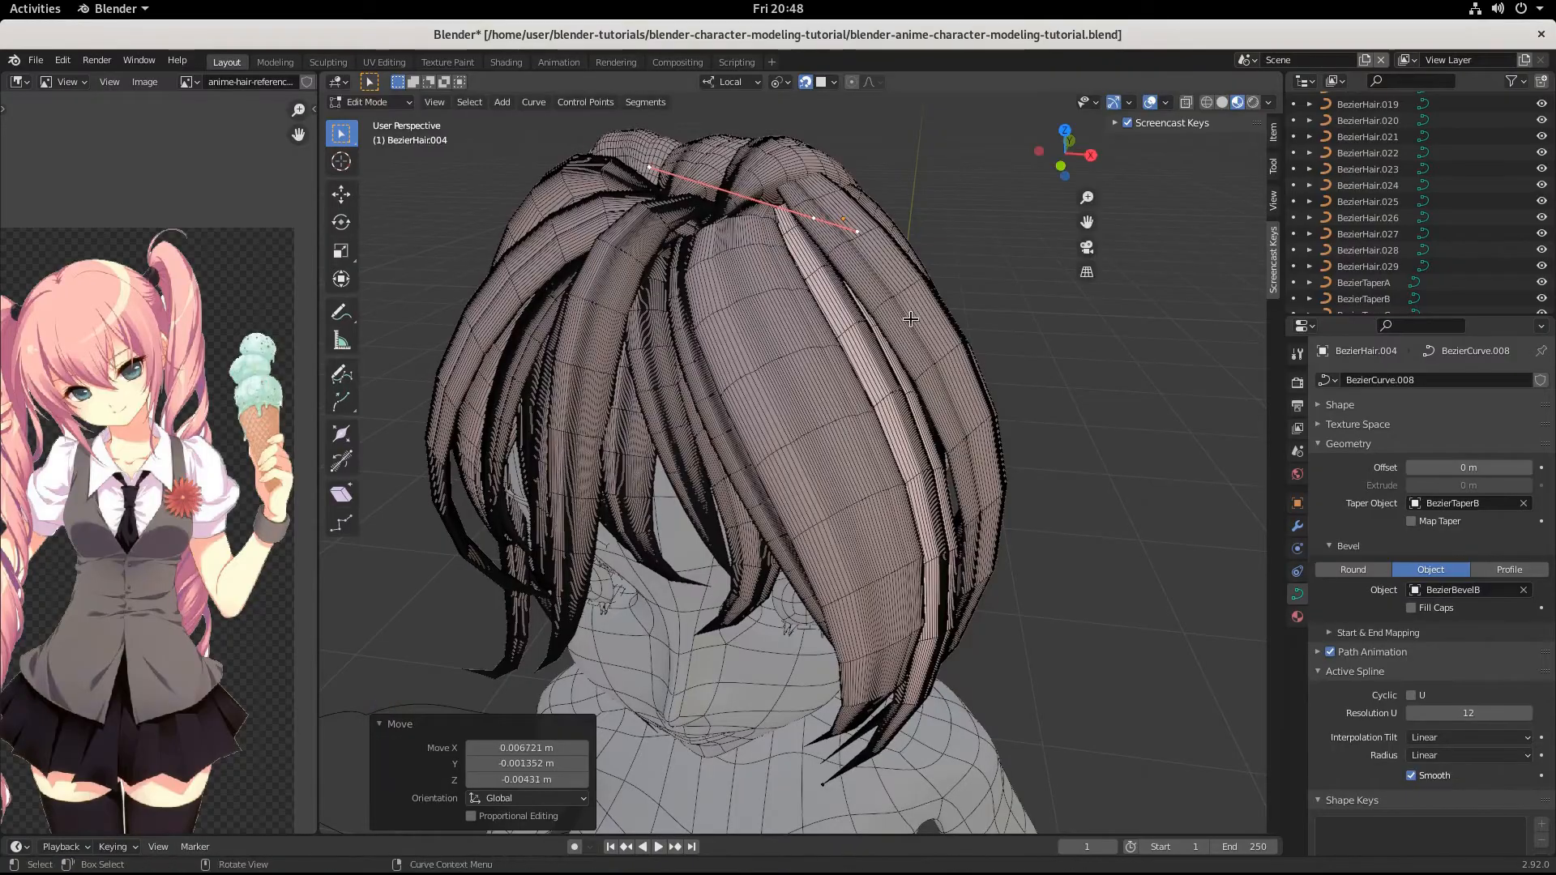
{"action": "middle_click_drag", "start_coordinate": [912, 320], "coordinate": [1013, 264]}
{"action": "scroll", "coordinate": [870, 511], "scroll_direction": "down", "scroll_amount": 2}
{"action": "middle_click_drag", "start_coordinate": [870, 511], "coordinate": [803, 444]}
{"action": "scroll", "coordinate": [934, 521], "scroll_direction": "up", "scroll_amount": 1}
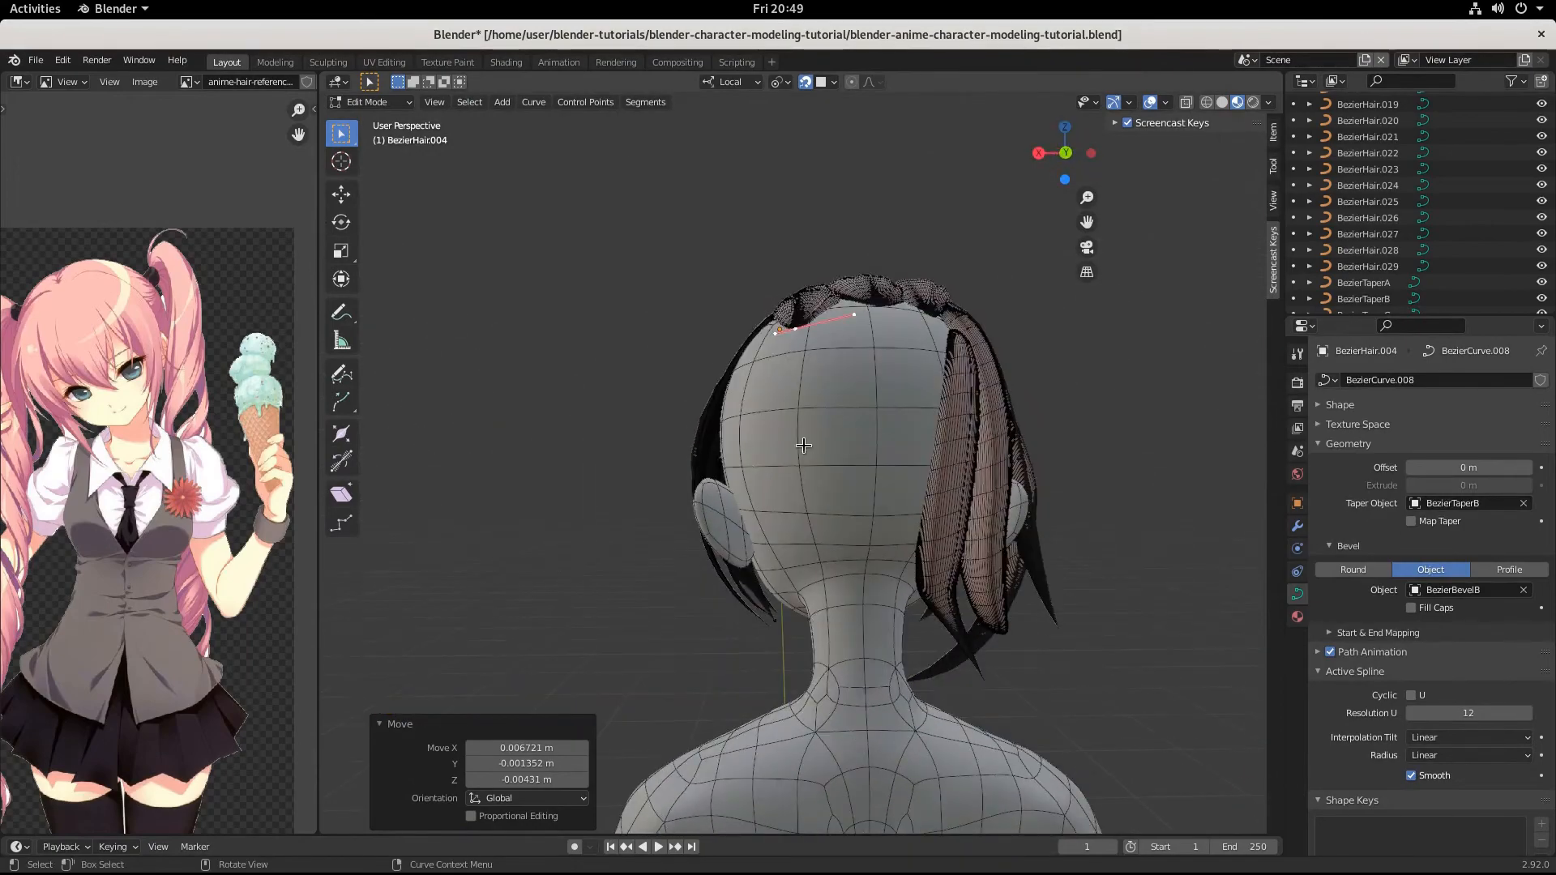